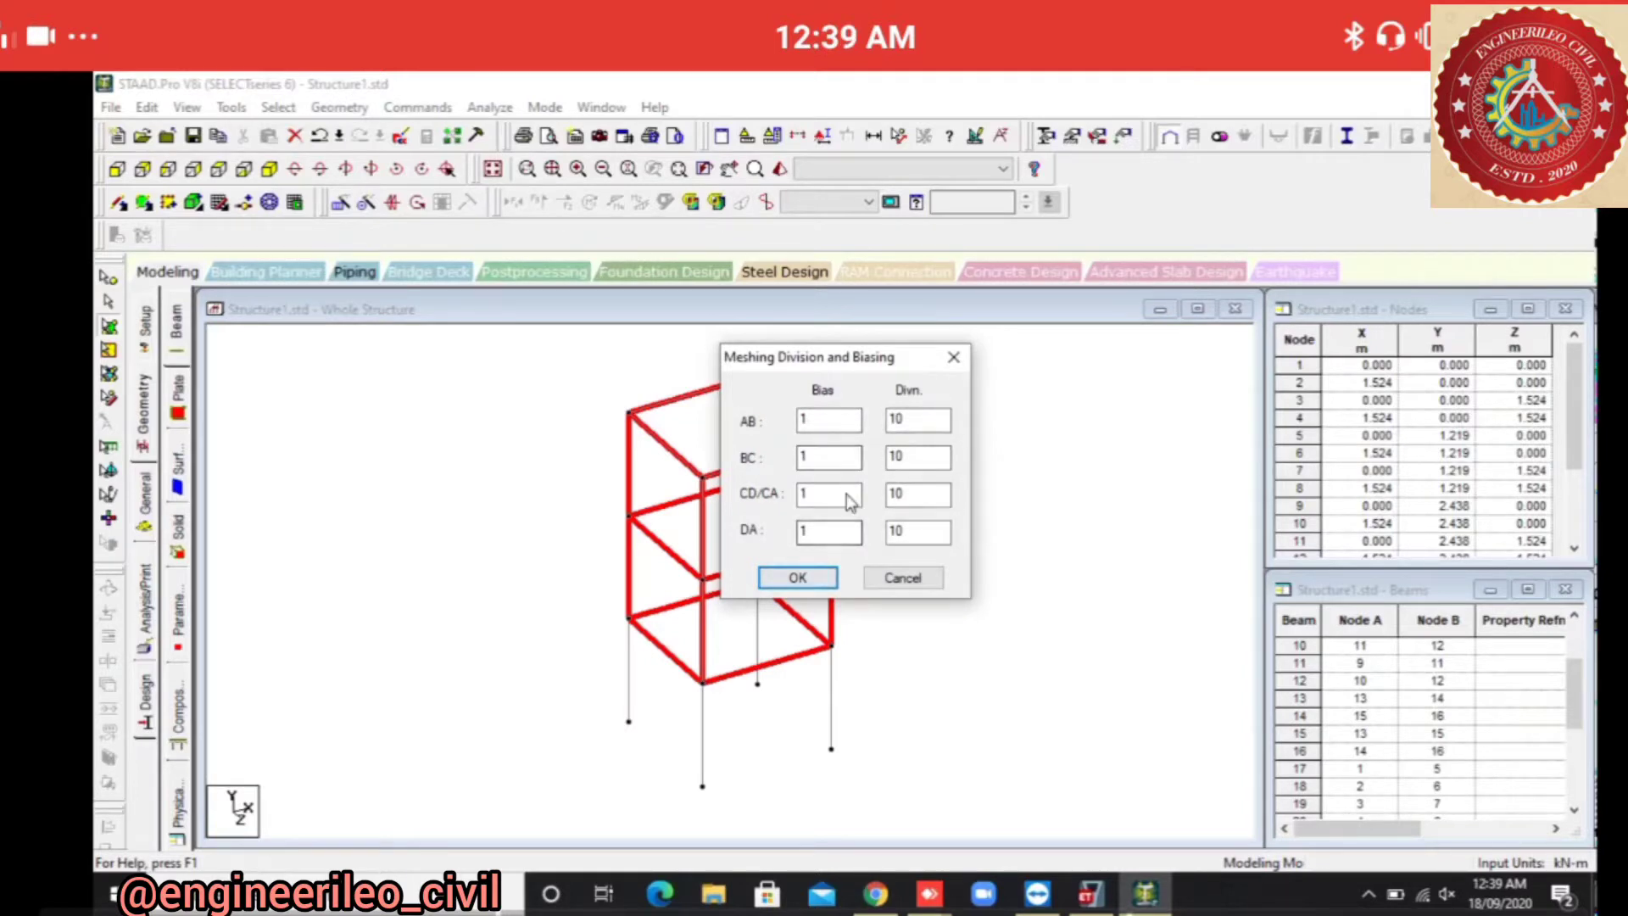
Generate quadrilateral meshes for the remaining plates, with bias 1 and 10 divisions along each edge.
left_click(797, 577)
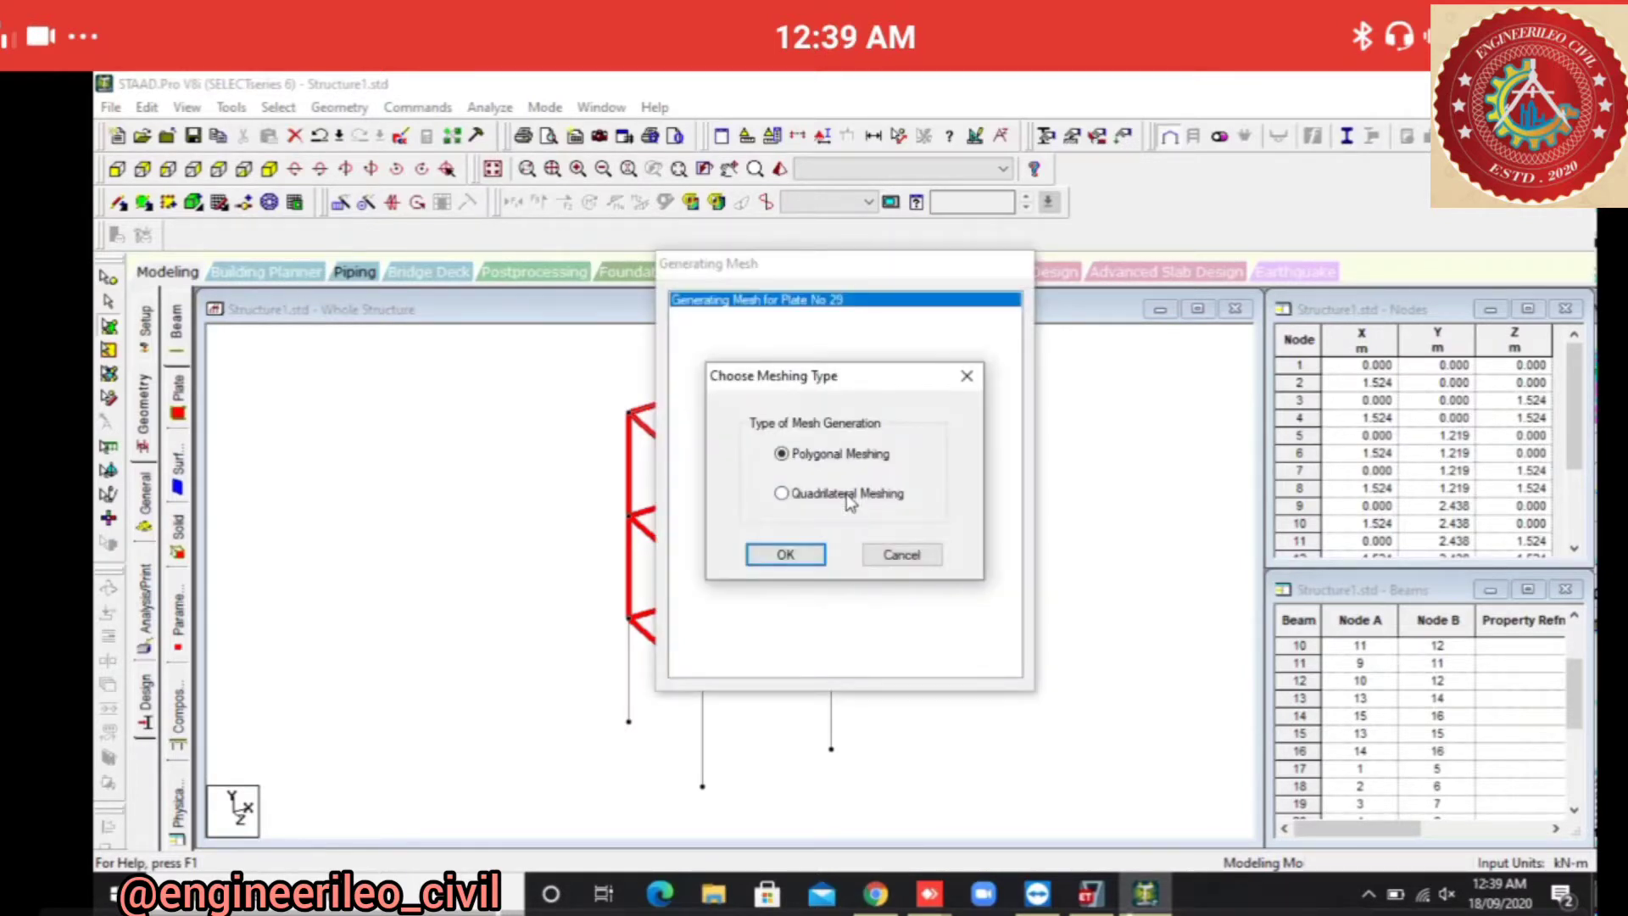
left_click(848, 495)
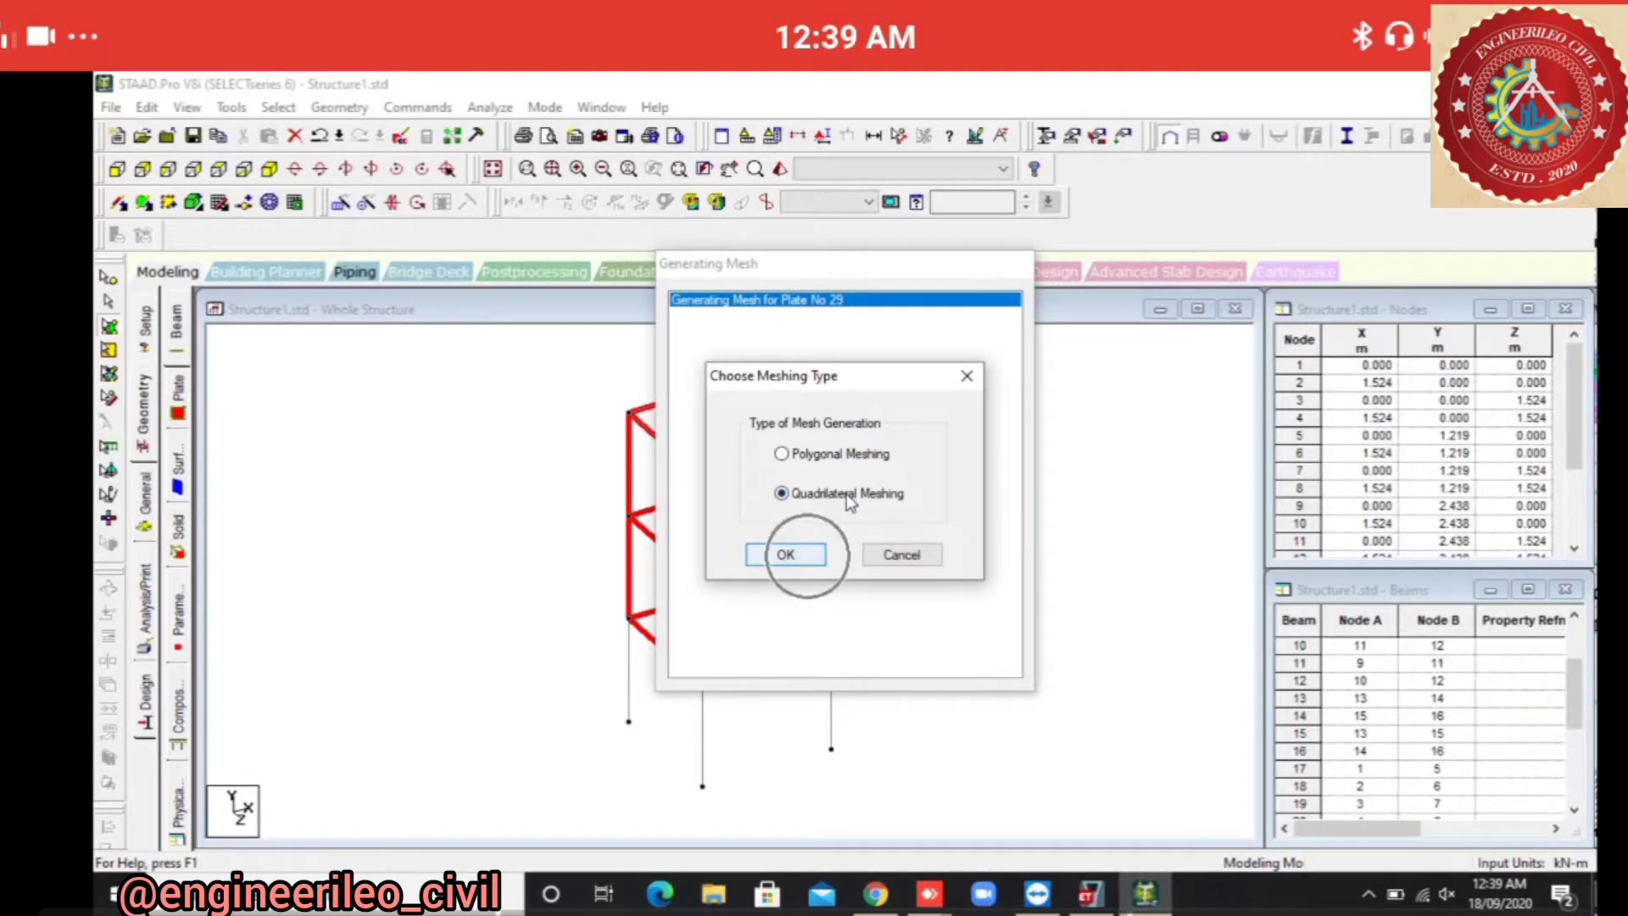
left_click(806, 556)
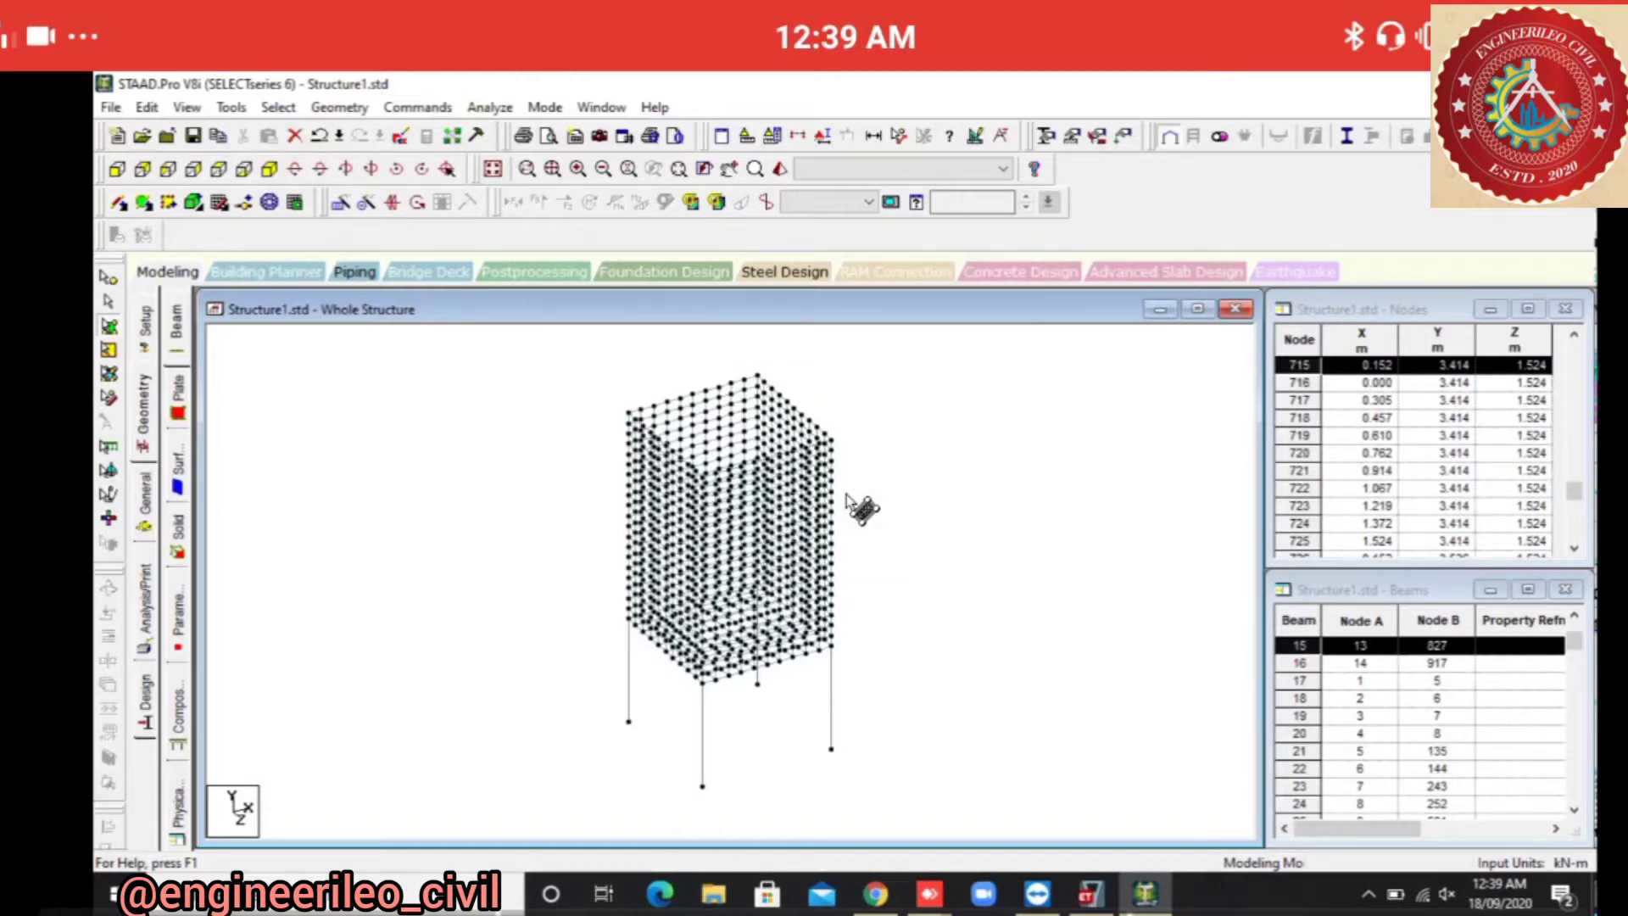
left_click(846, 495)
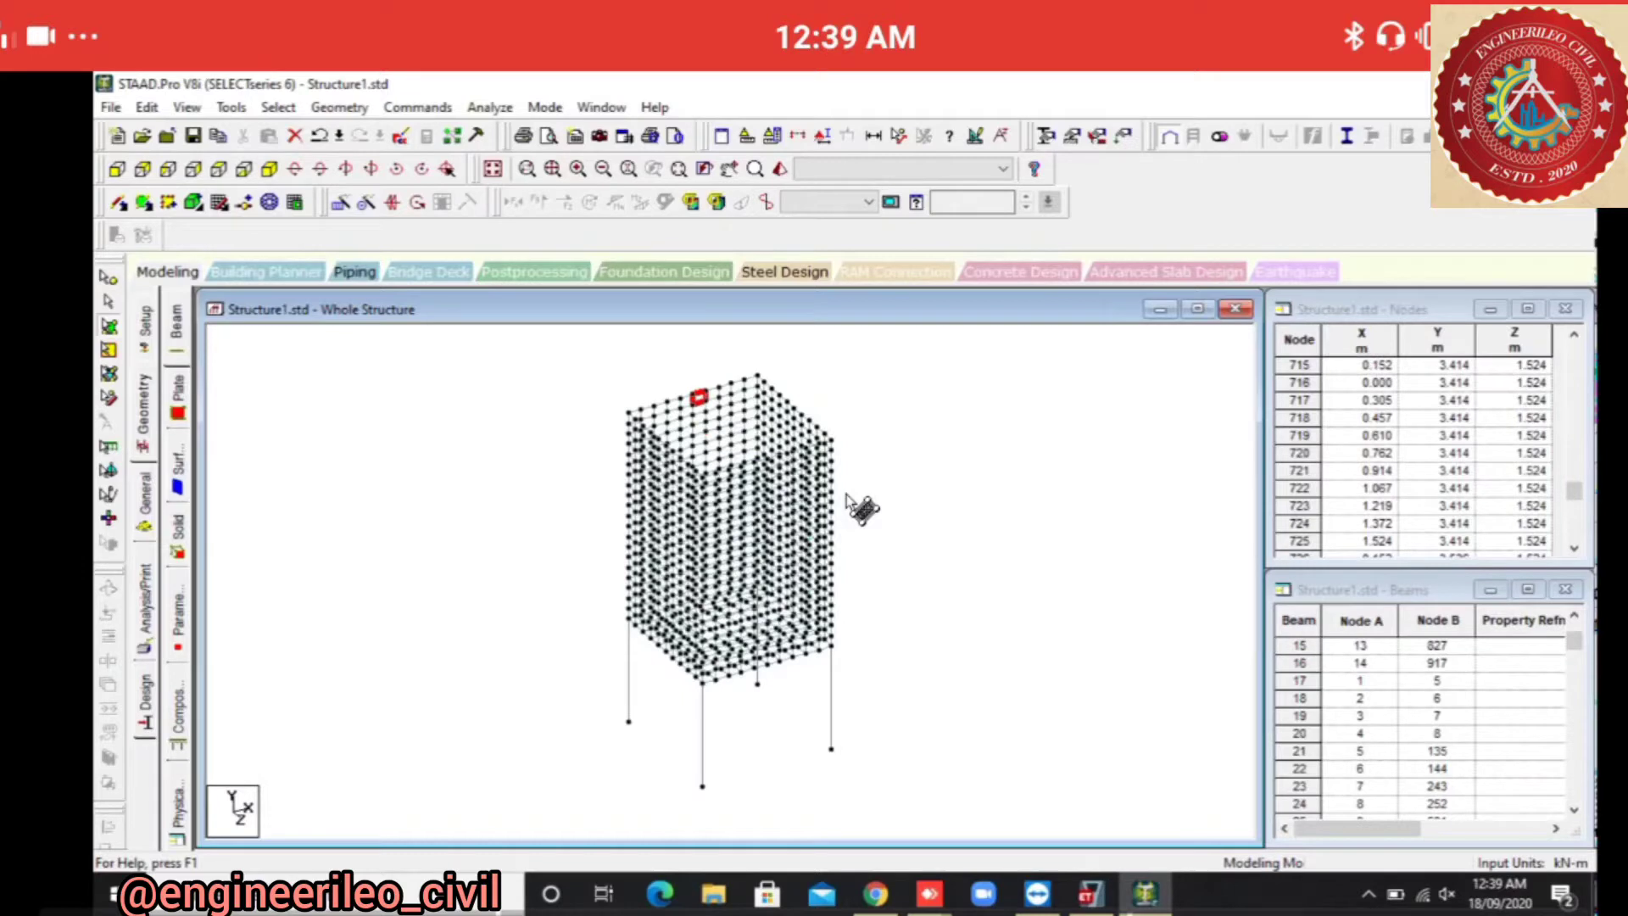
Define a circular concrete section with a YD diameter of 0.3 m.
key("Right")
key("Right")
left_click(848, 501)
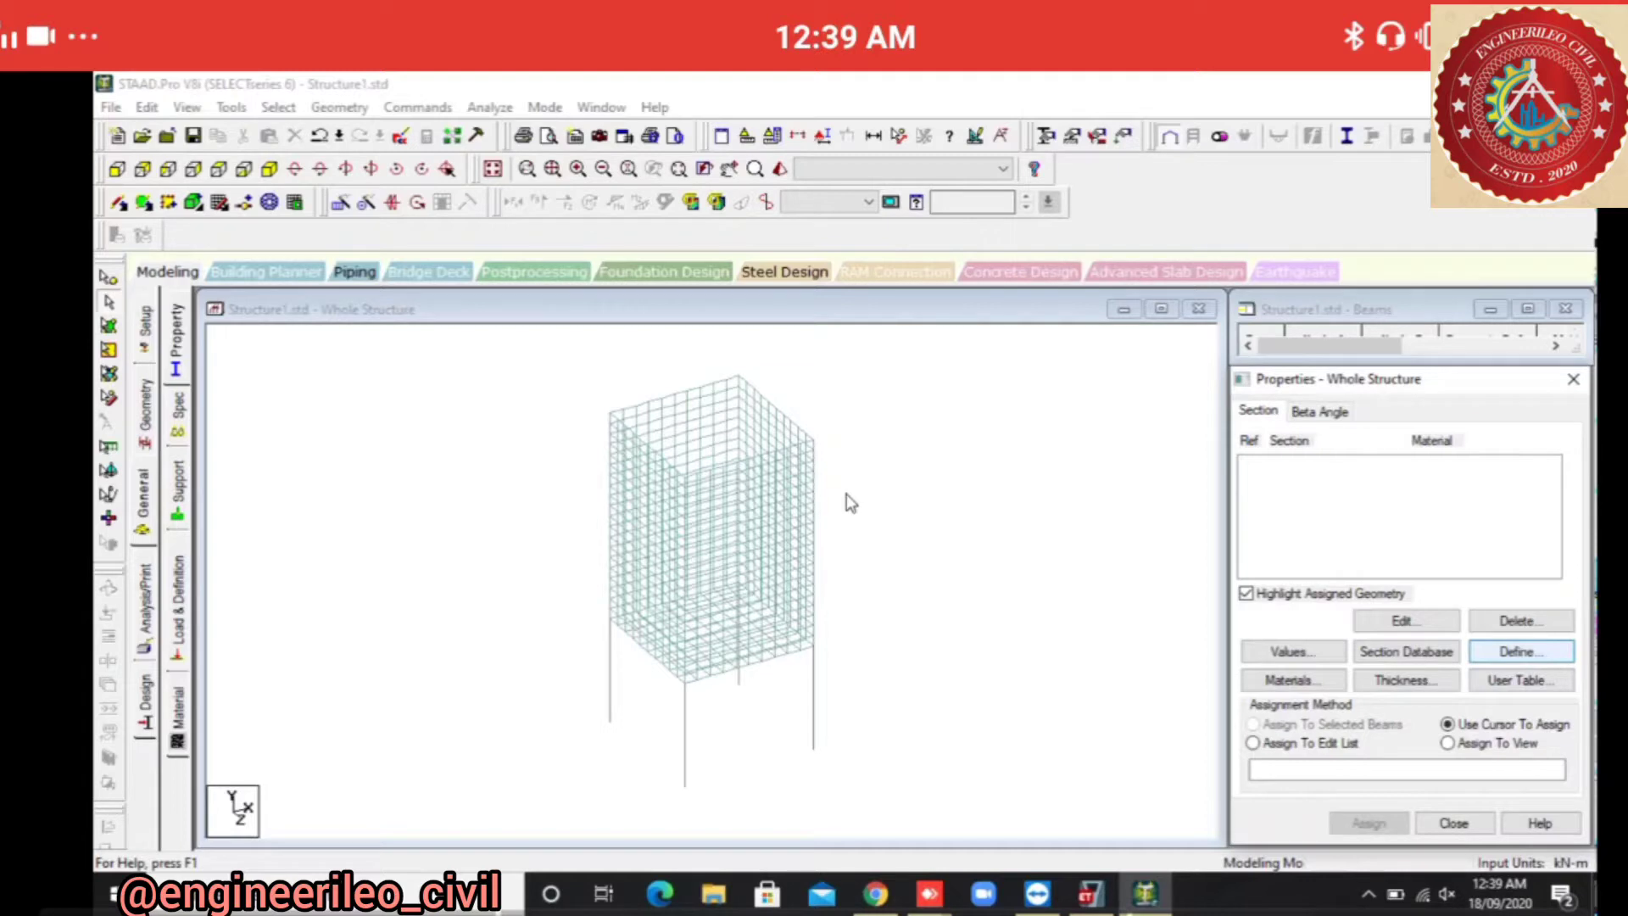
key("Return")
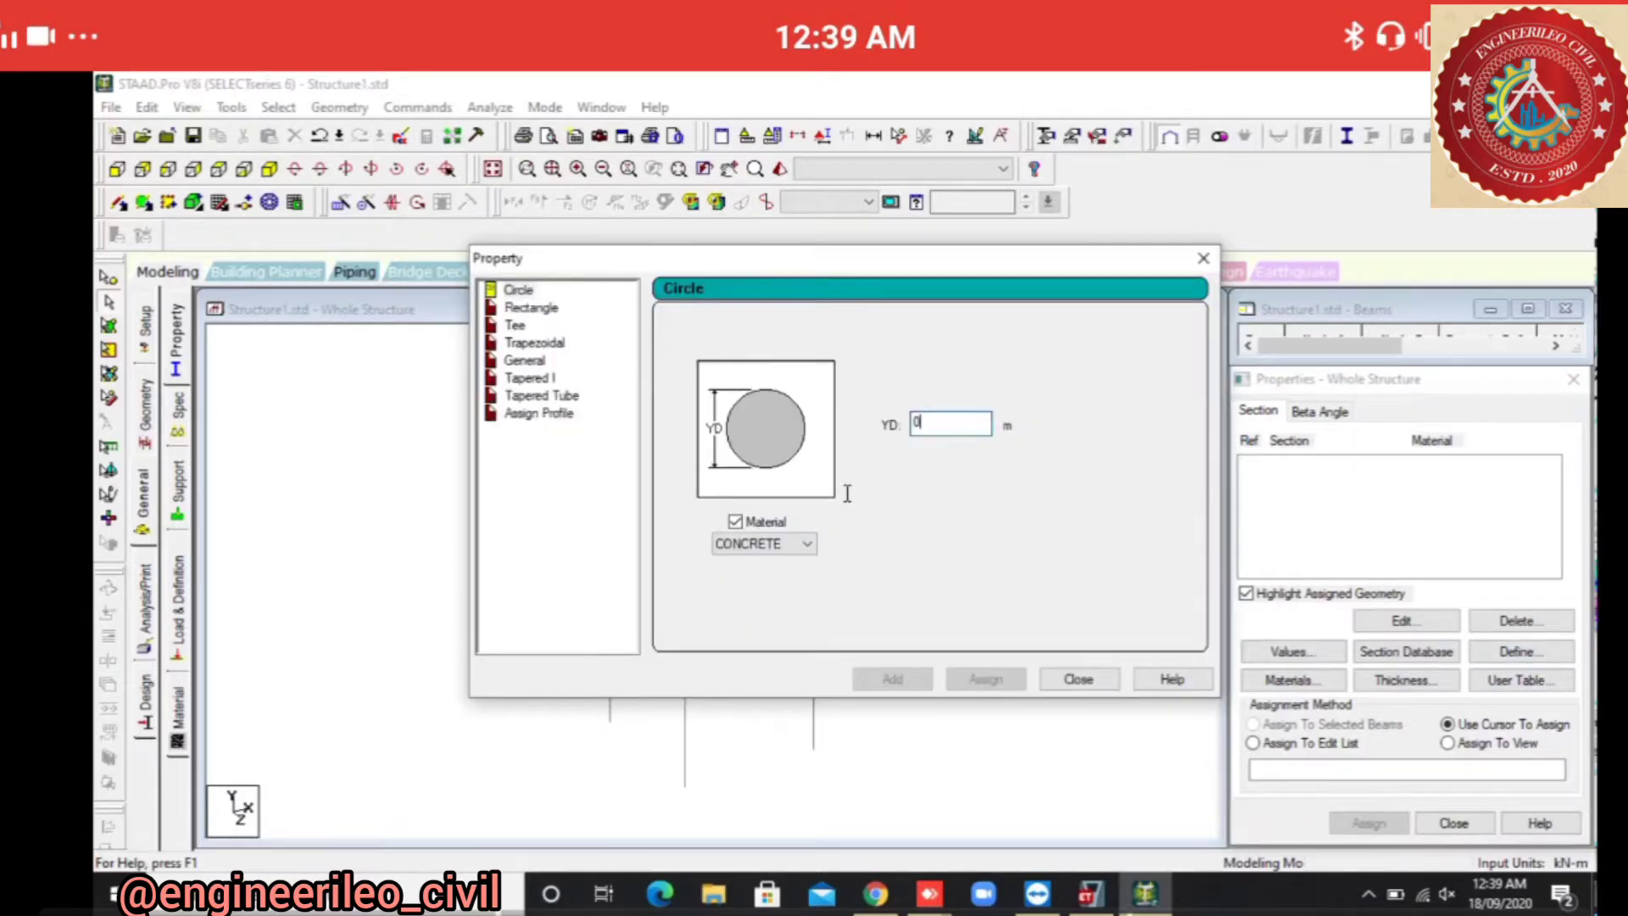
type(".3")
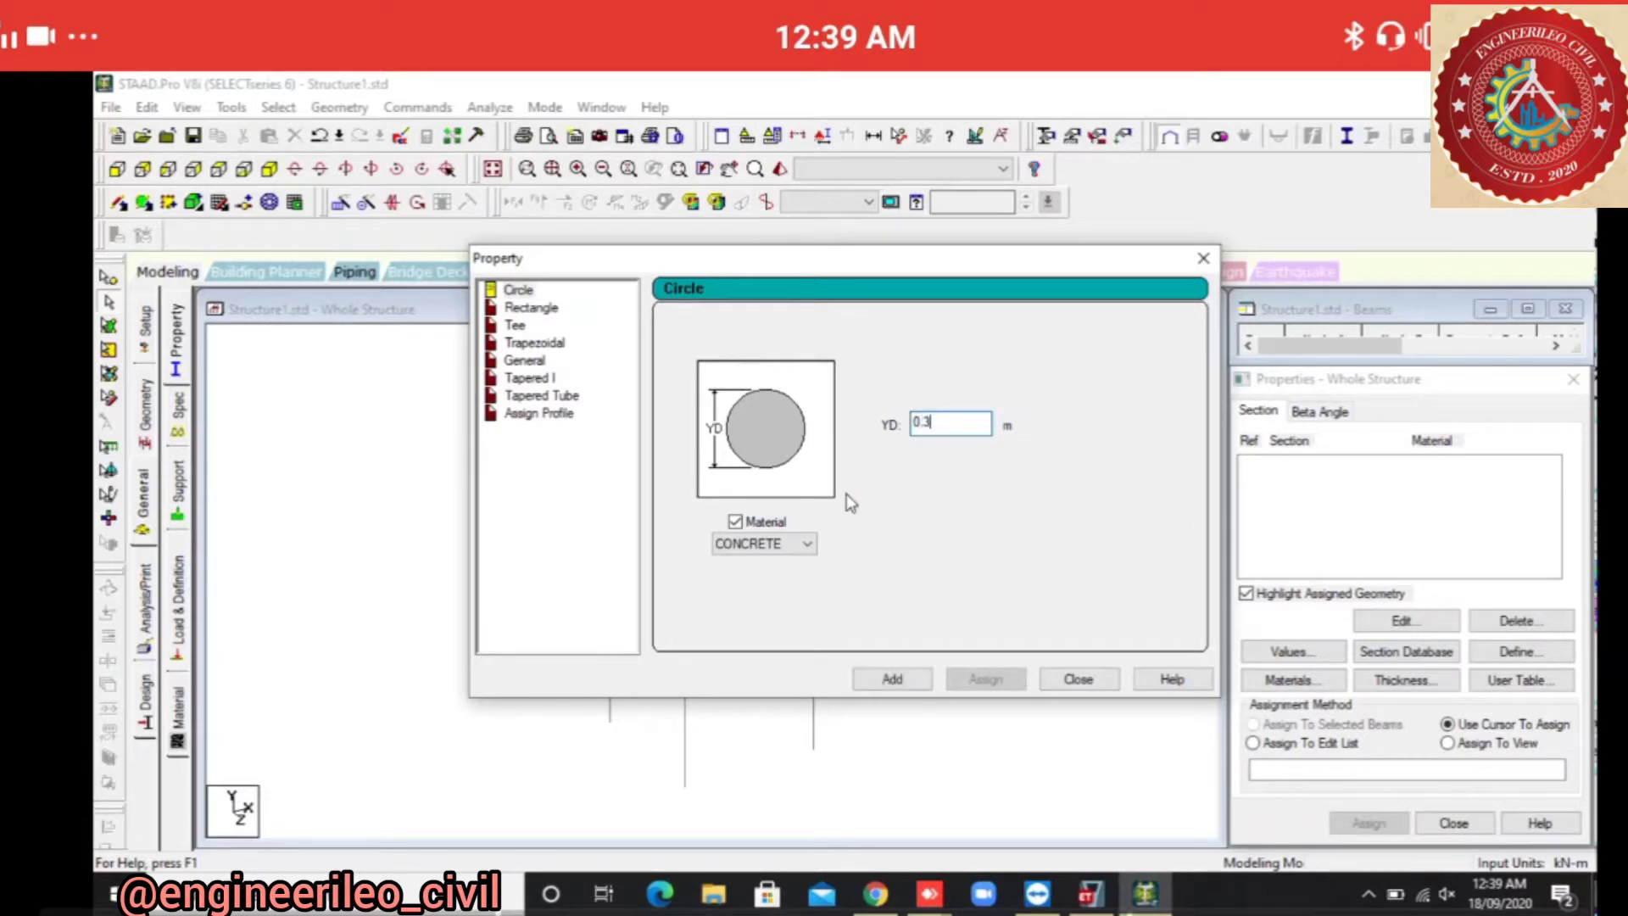
key("Return")
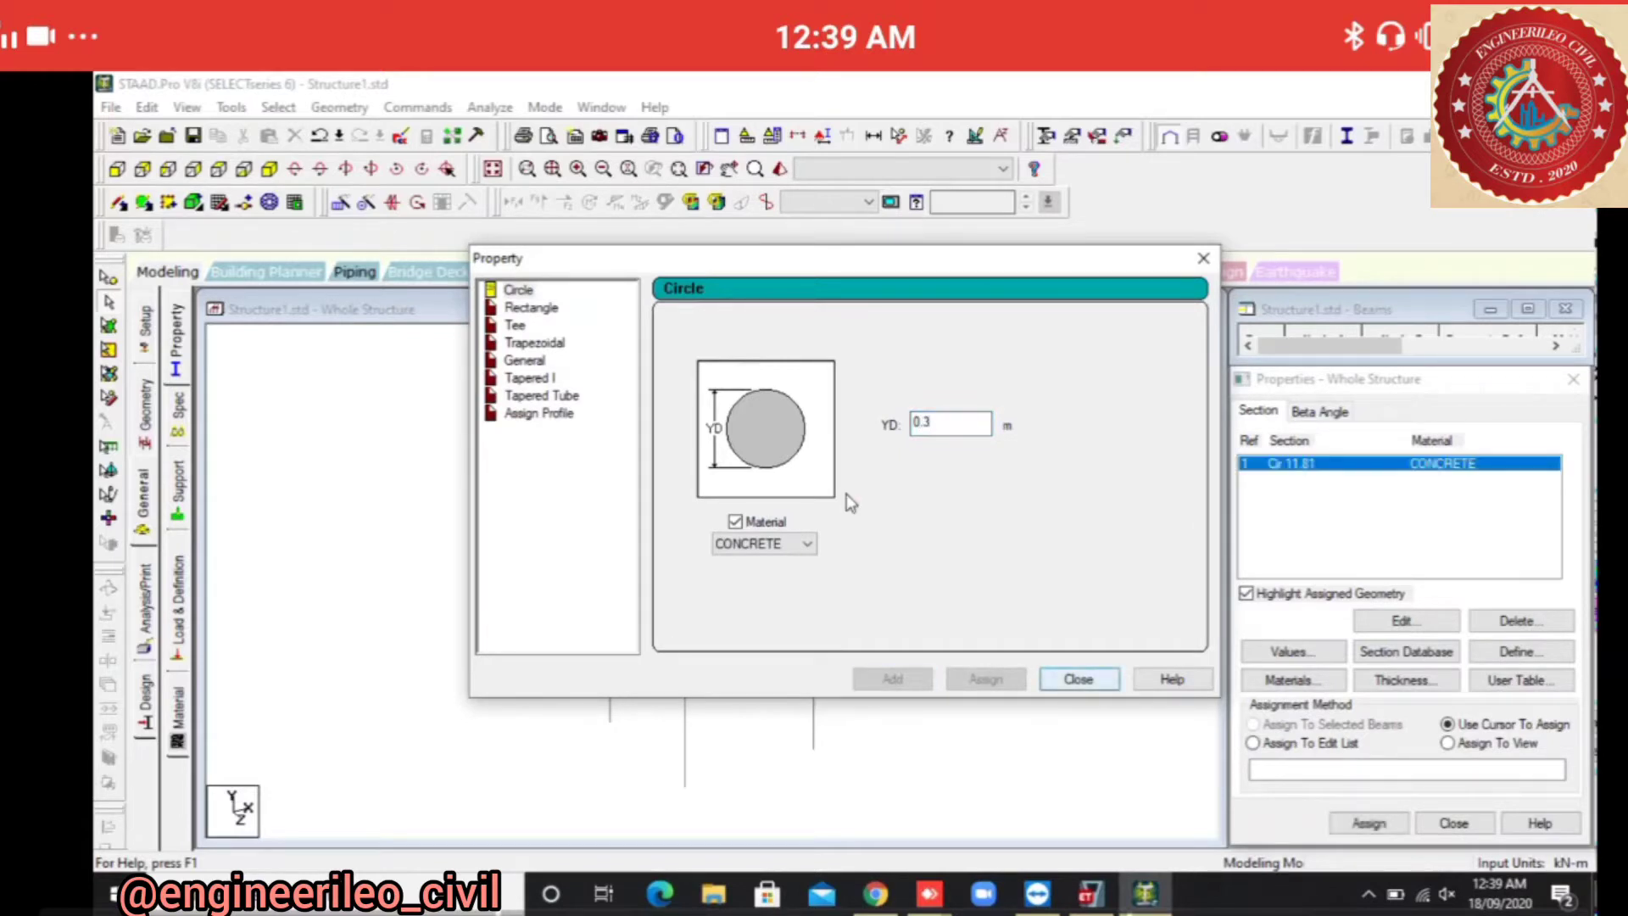
key("Return")
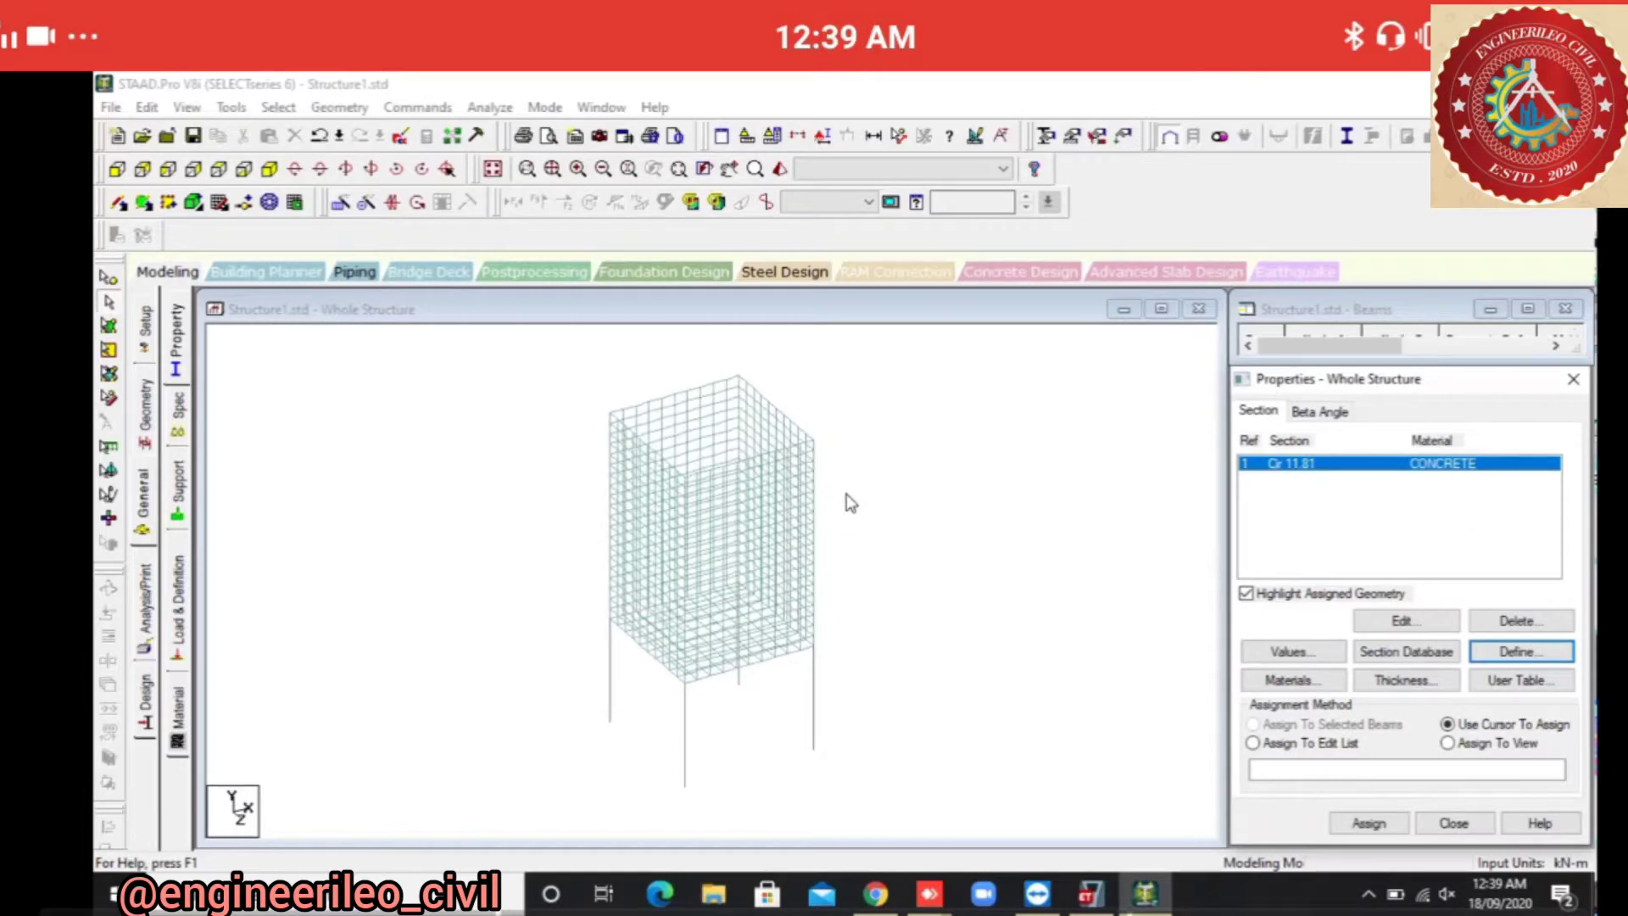
Assign the circular concrete section to all beams parallel to the Y axis.
key("alt+s")
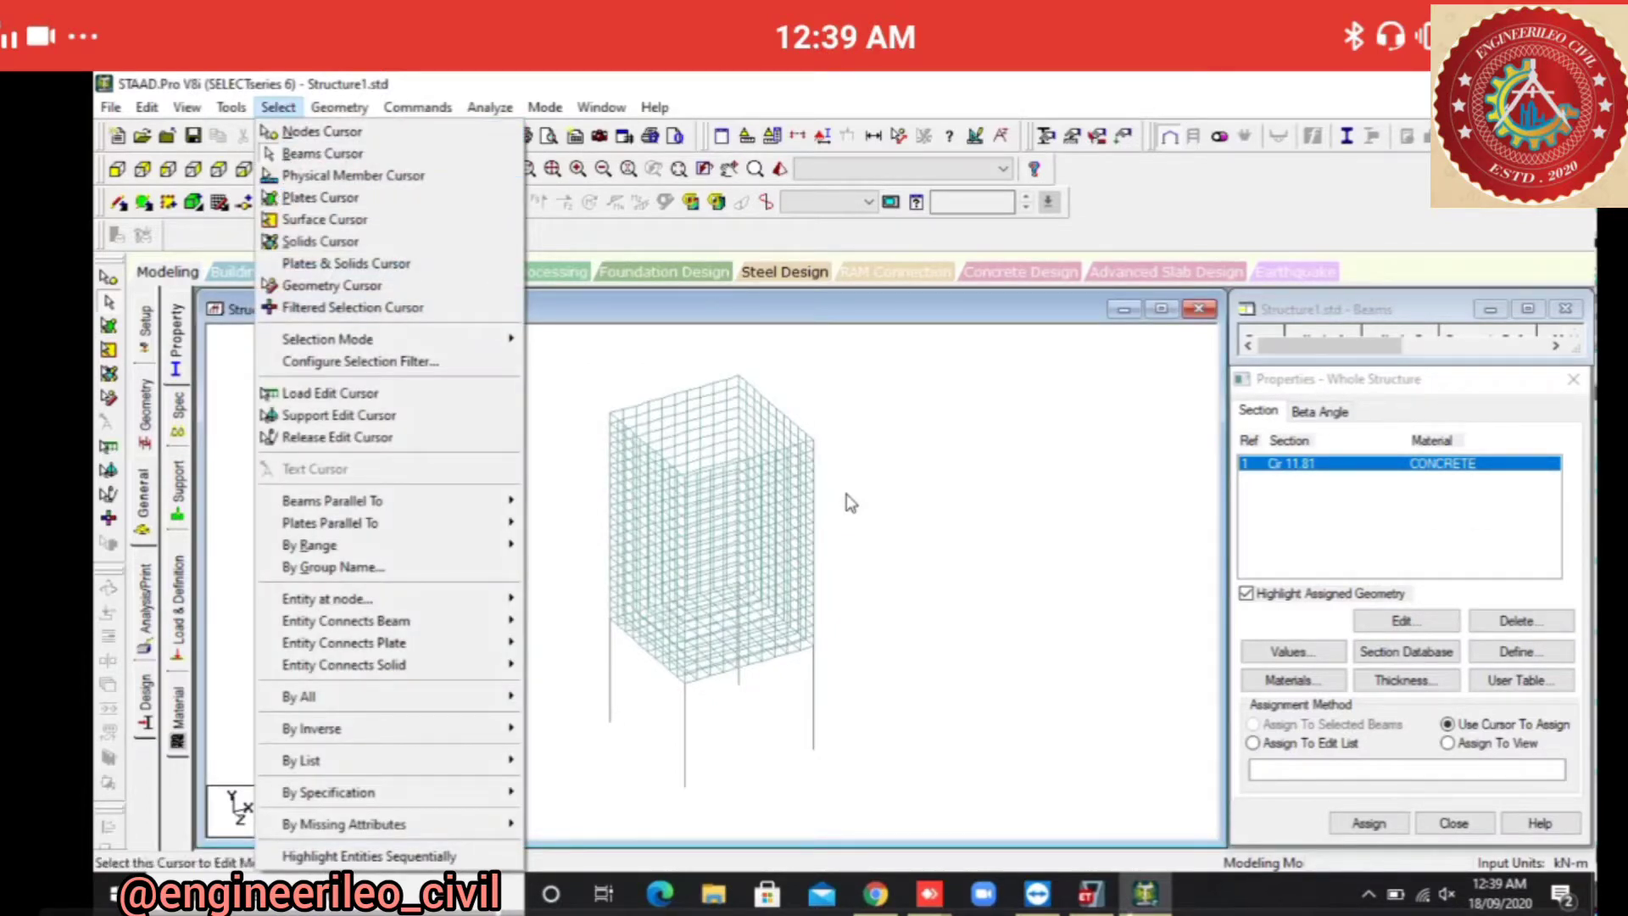
mouse_move(386, 497)
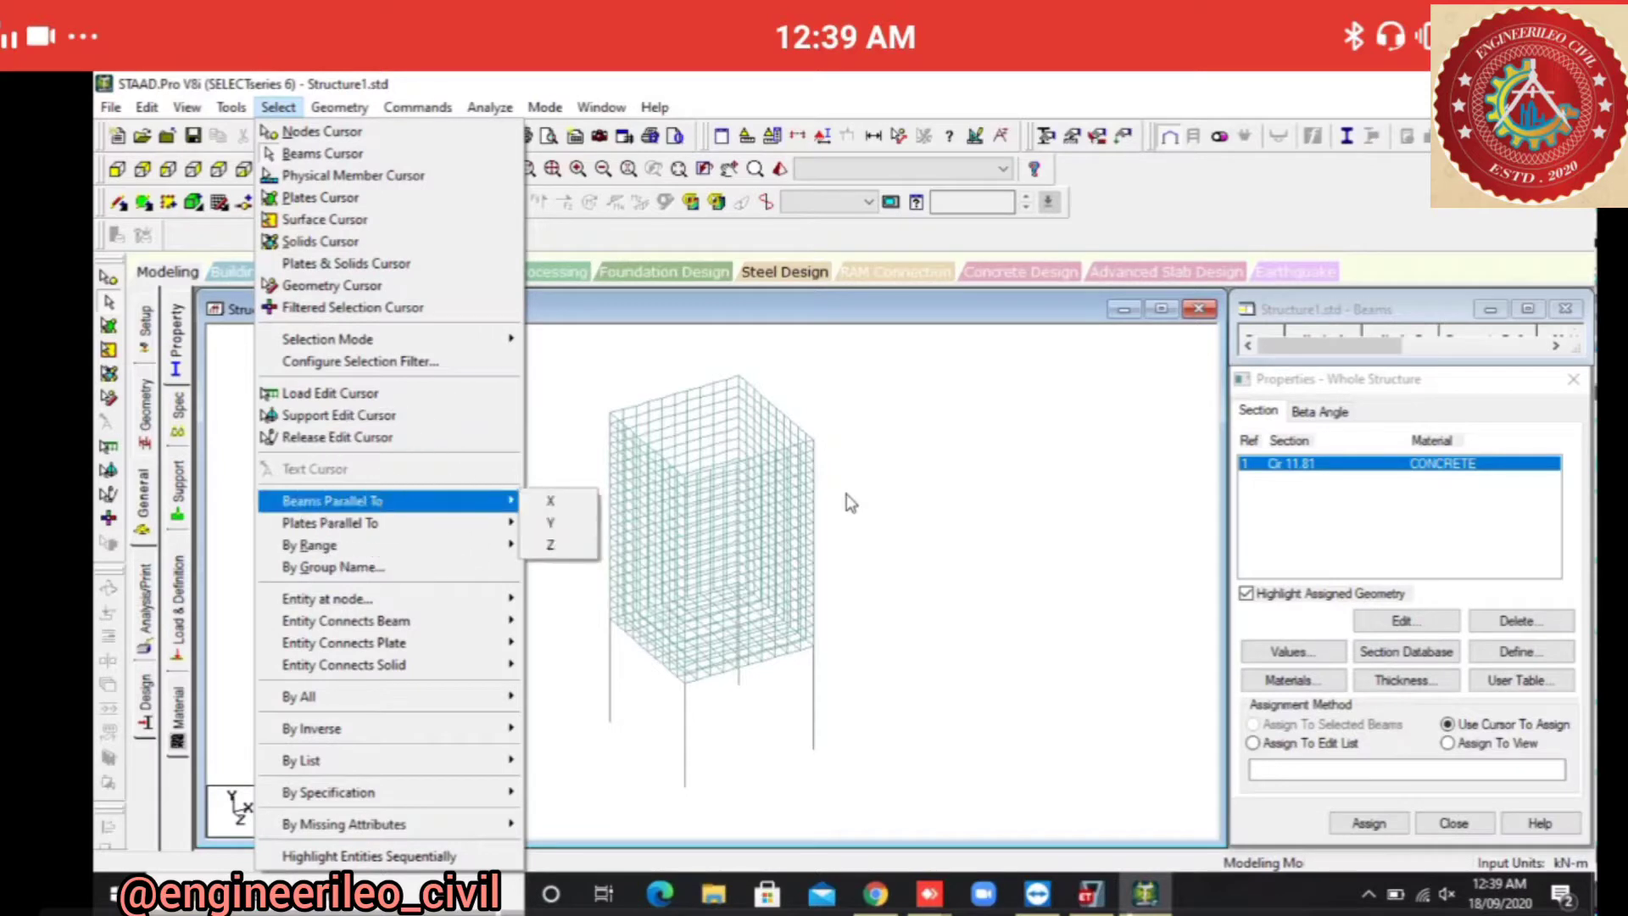
left_click(551, 523)
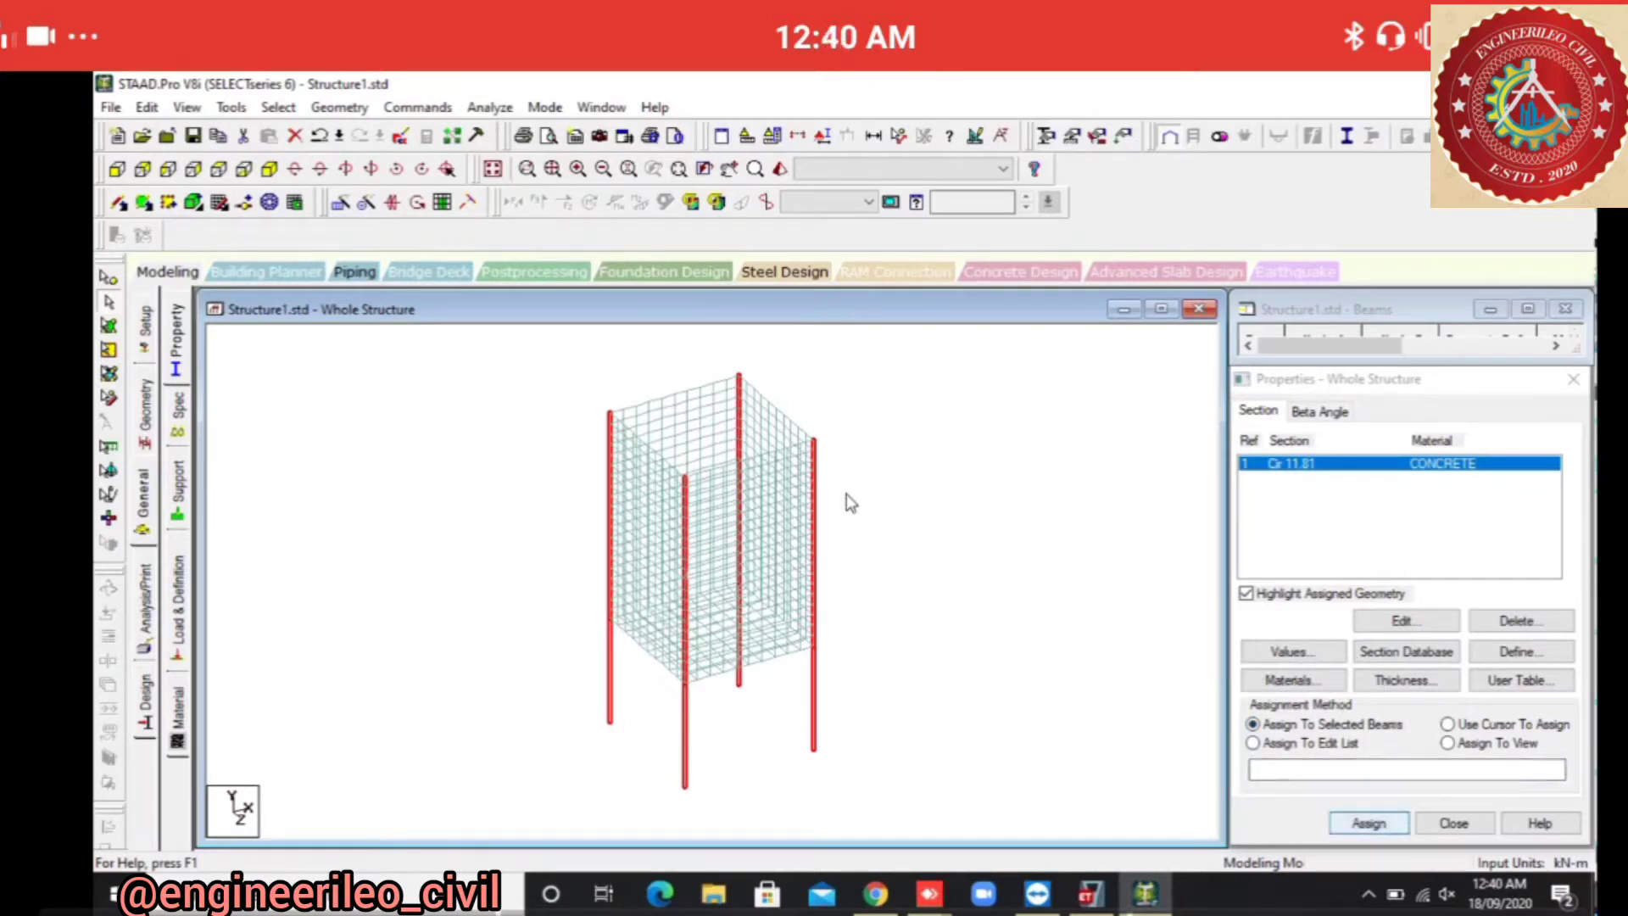
left_click(1368, 823)
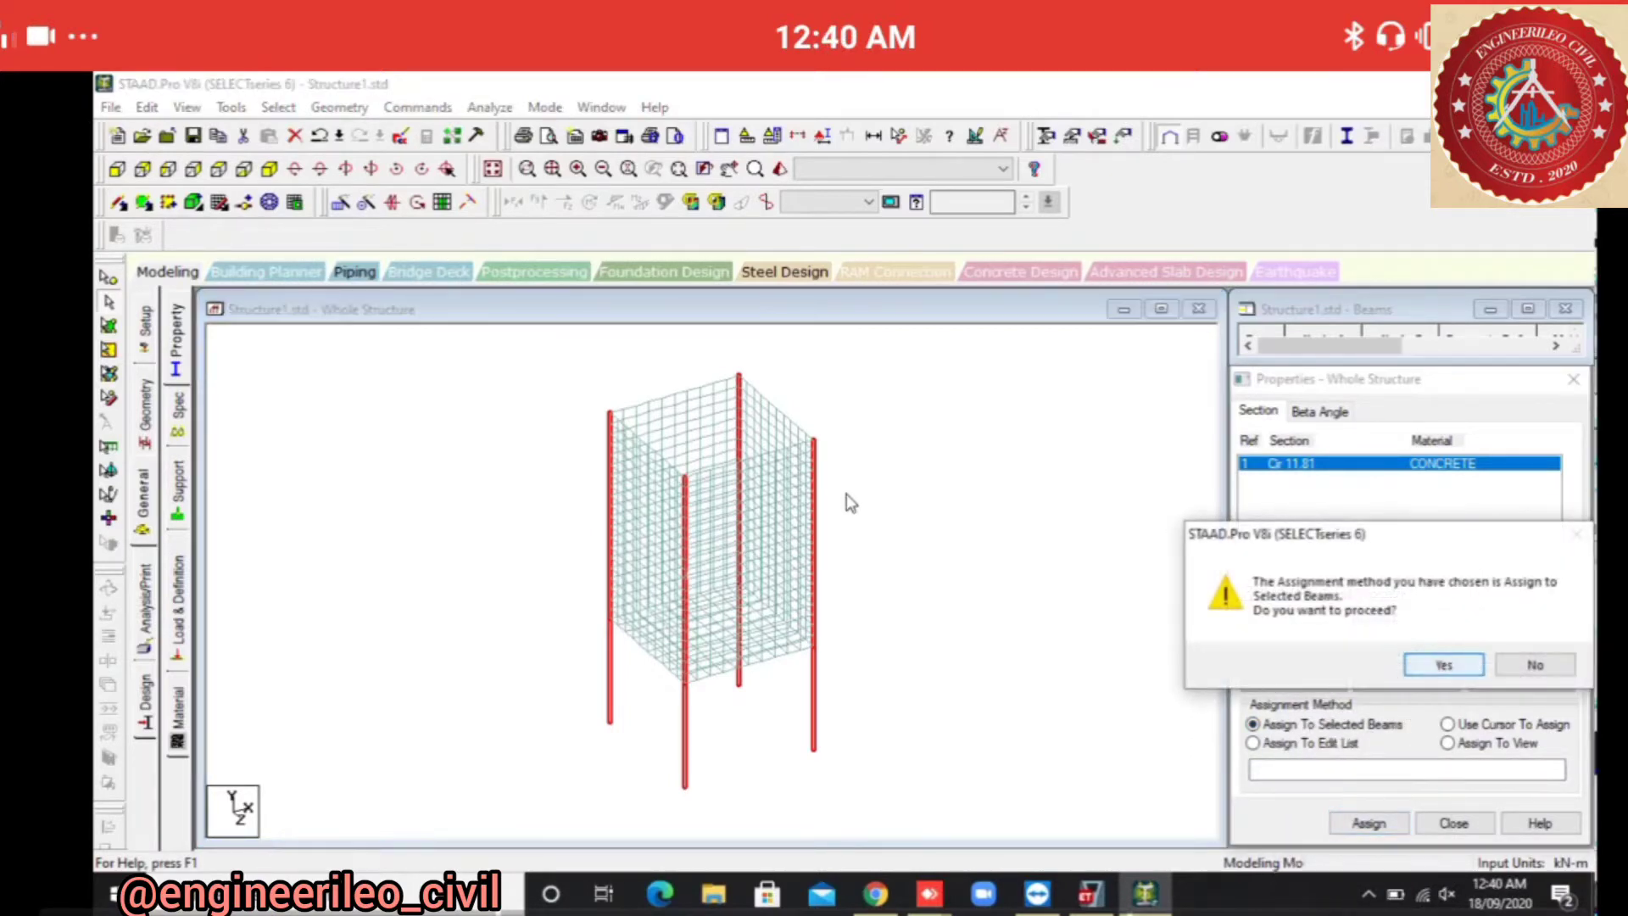
left_click(1445, 664)
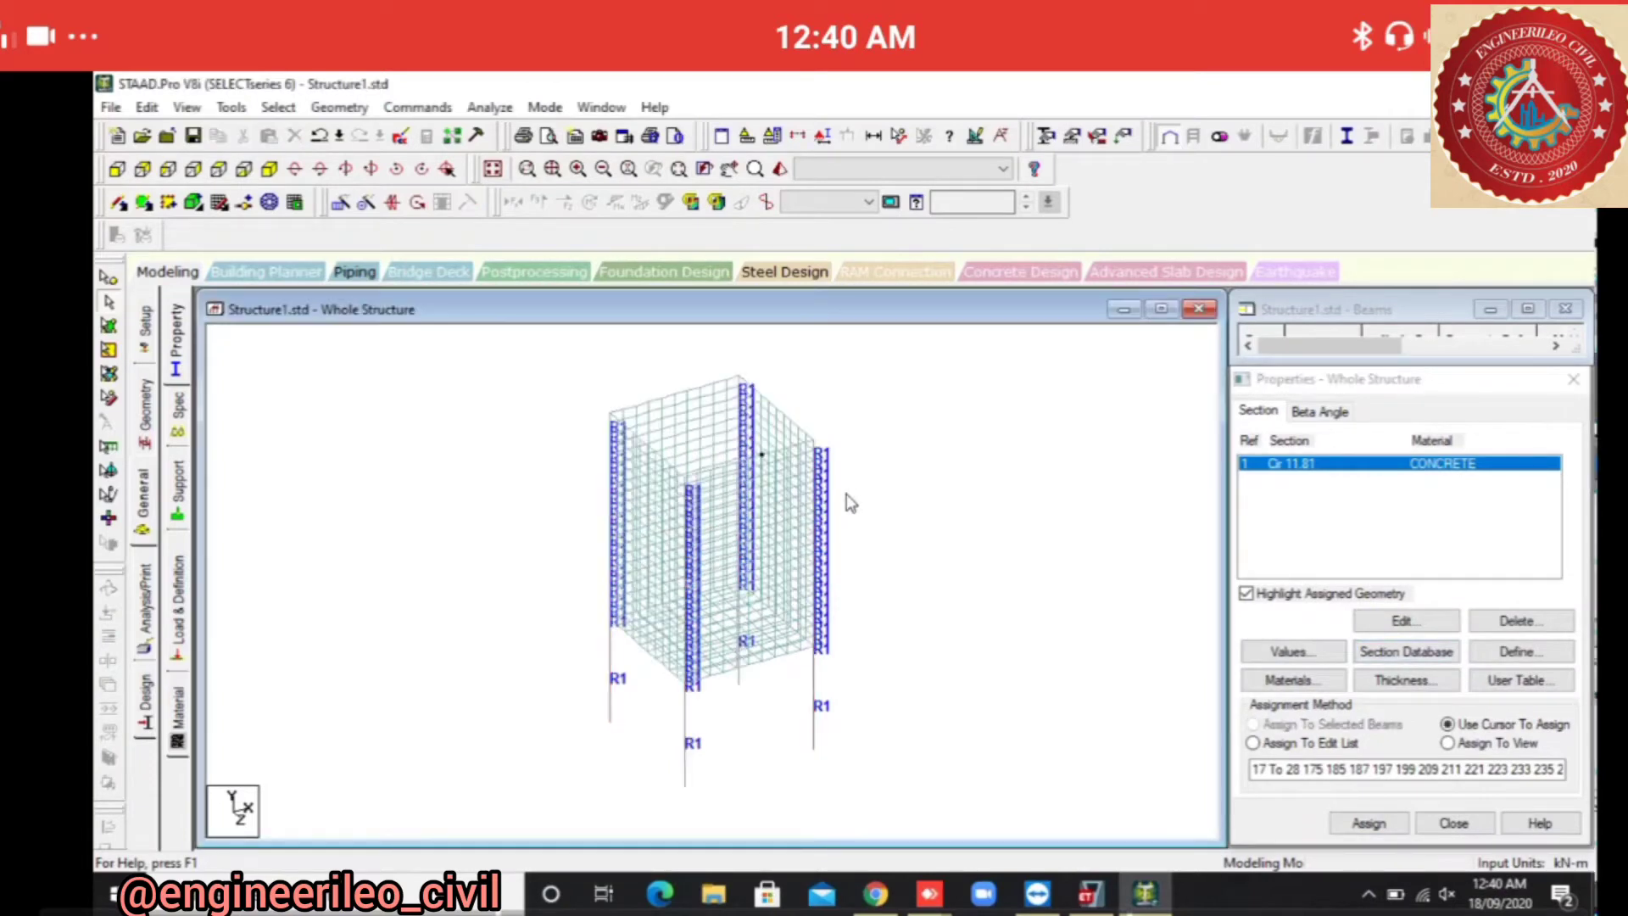
Define a rectangular concrete section with YD 0.23 m and ZD 0.23 m.
left_click(1517, 651)
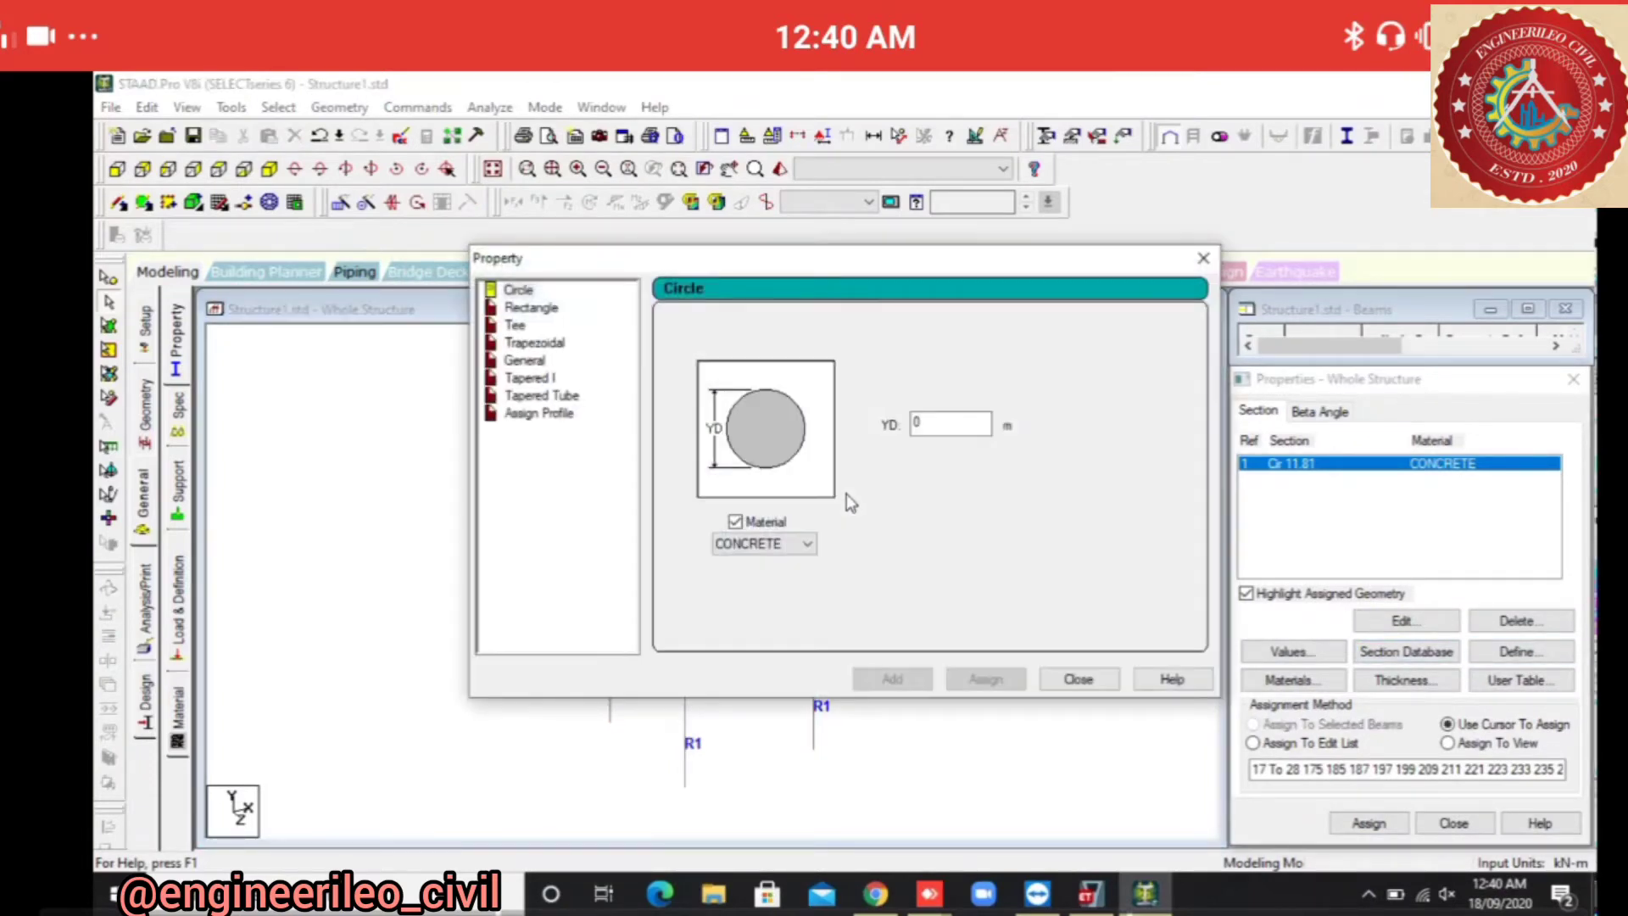
key("Down")
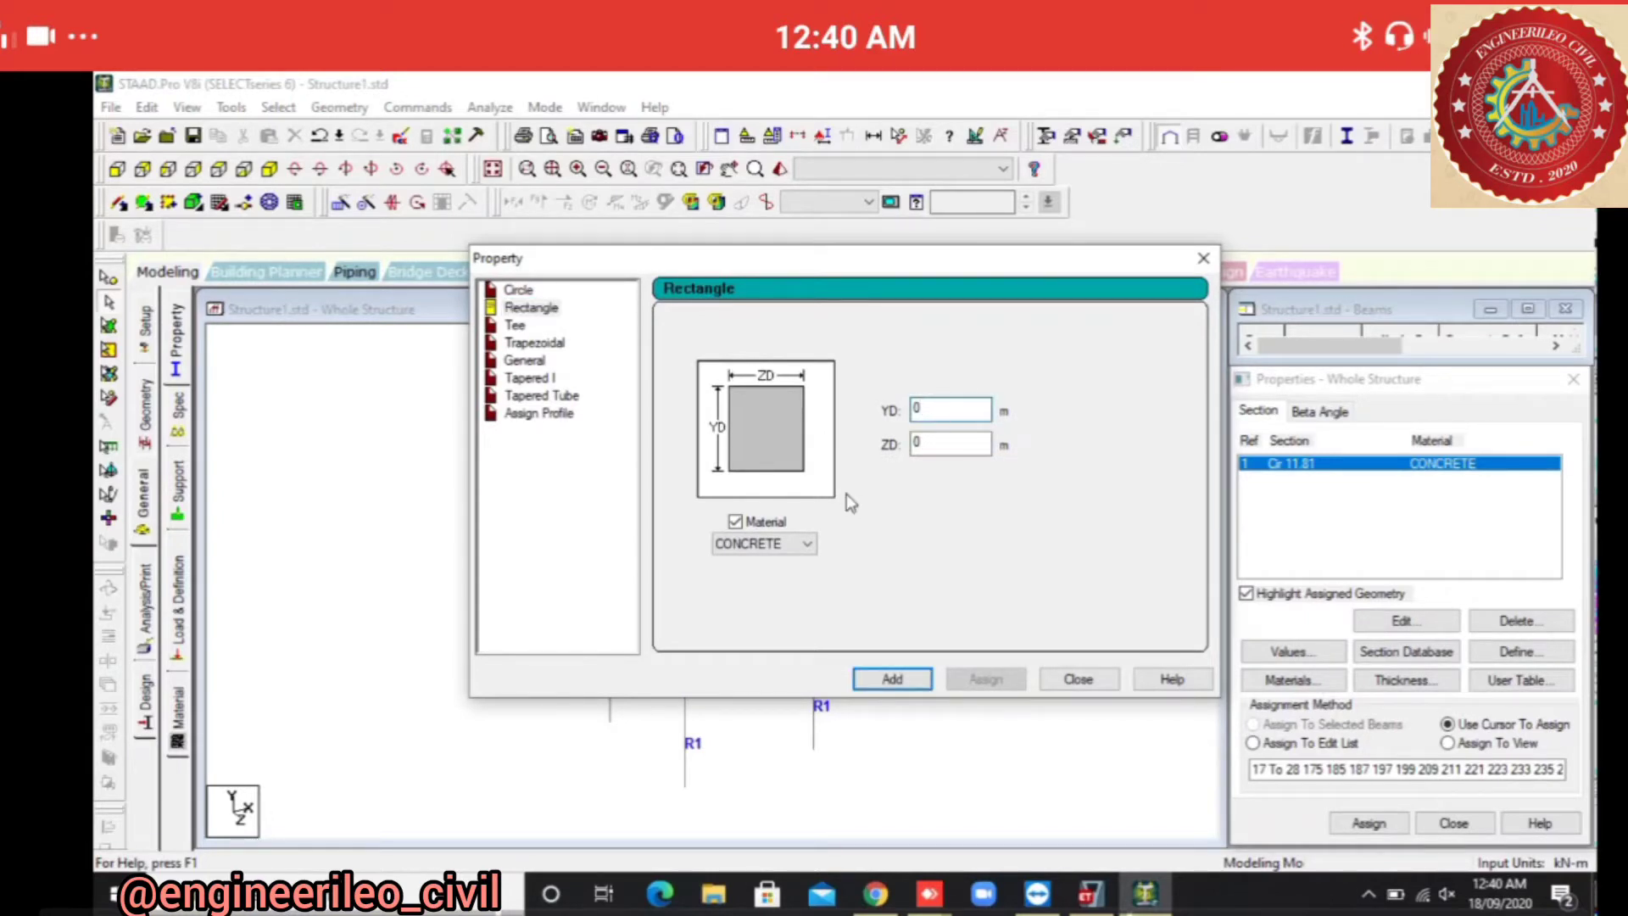
type(".23")
key("Tab")
type("0.")
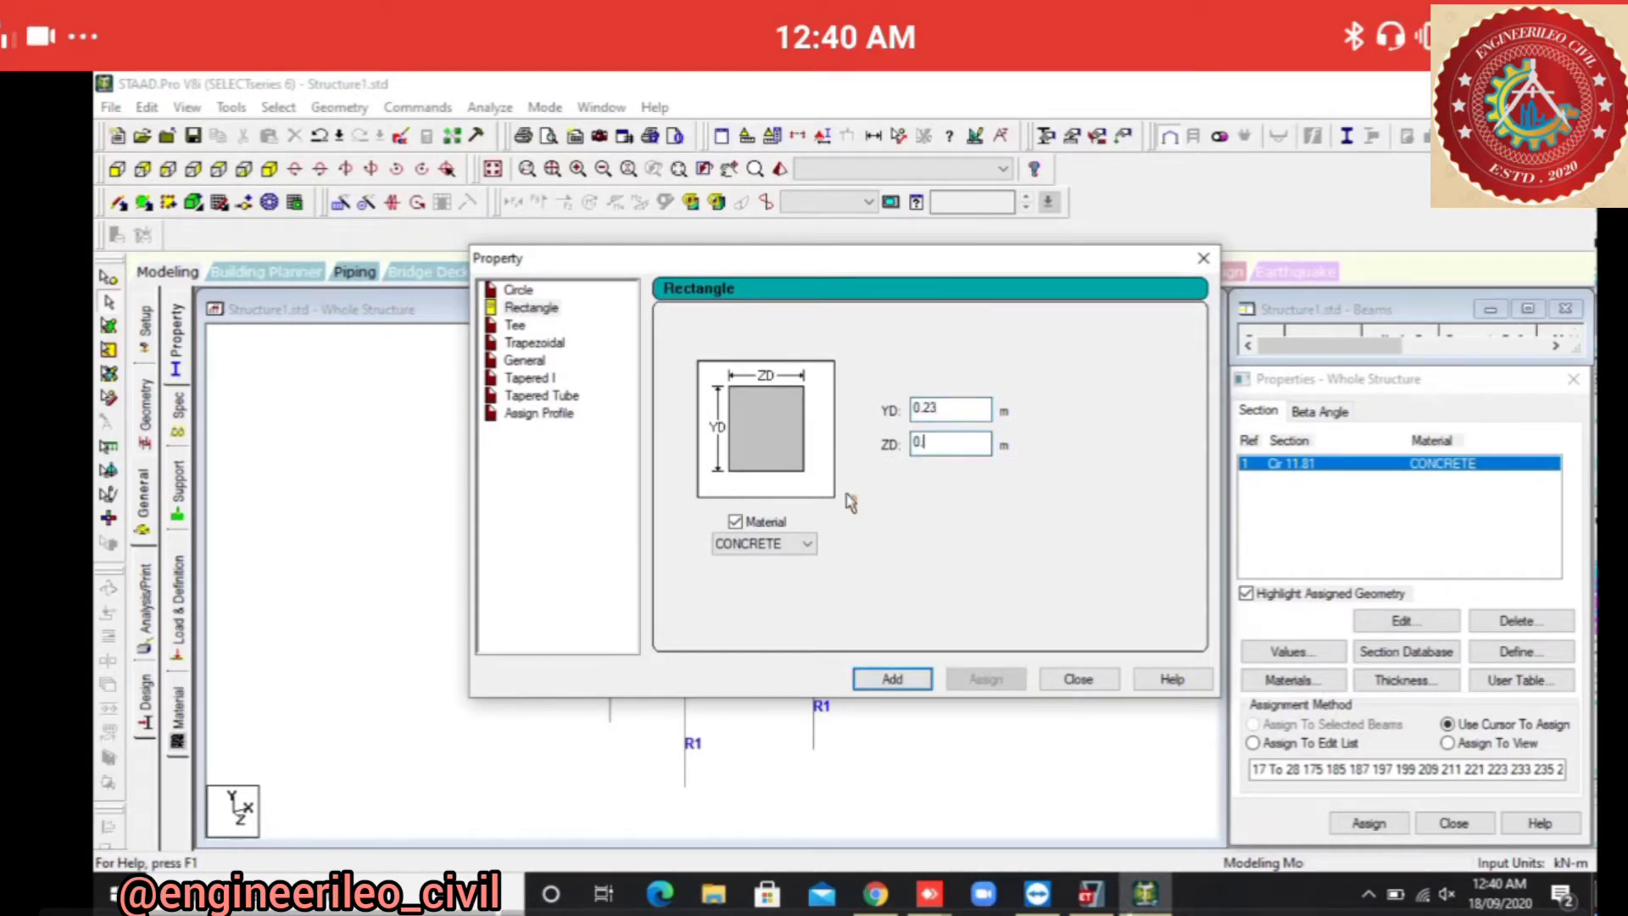
type("23")
key("Return")
key("Escape")
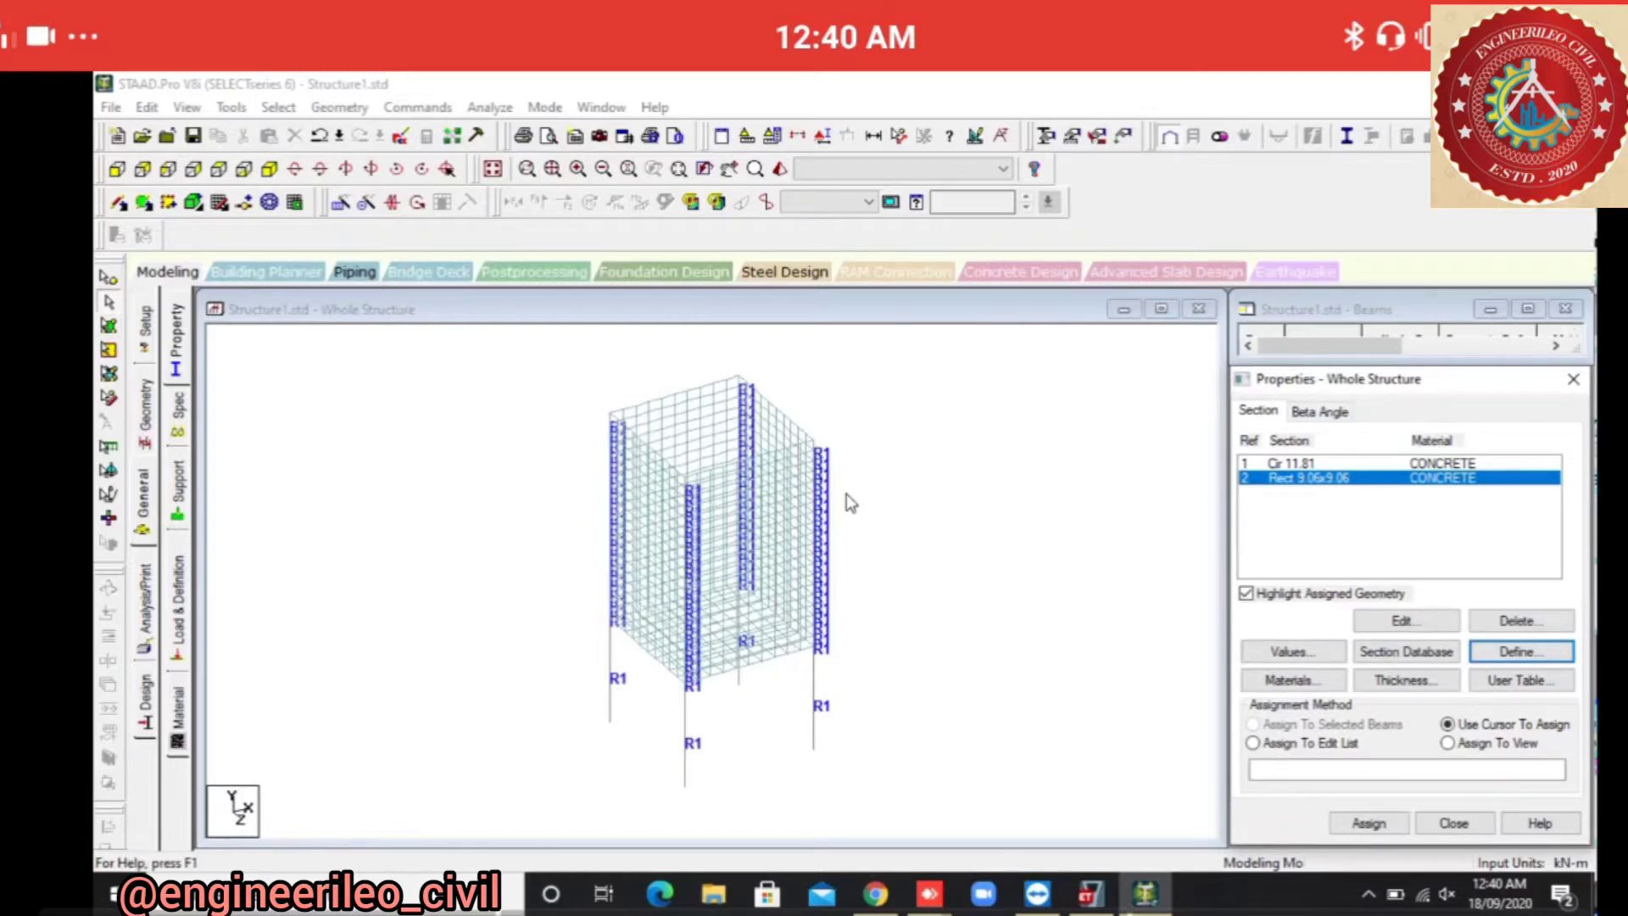
Assign the rectangular concrete section to all beams parallel to the X and Z axes.
left_click(278, 108)
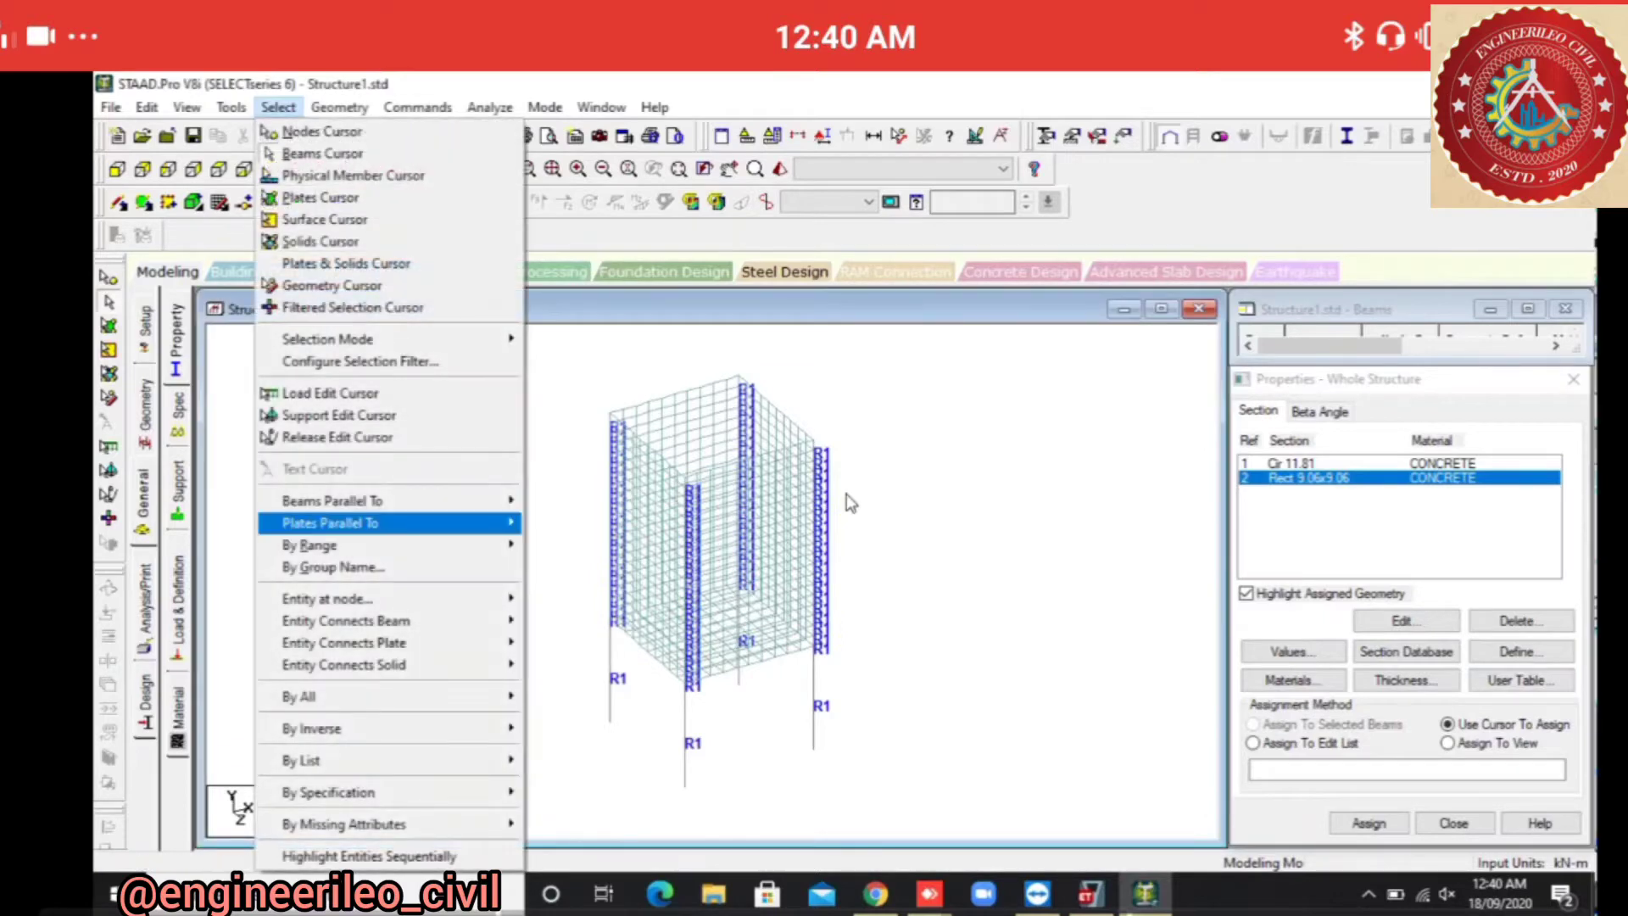
left_click(436, 498)
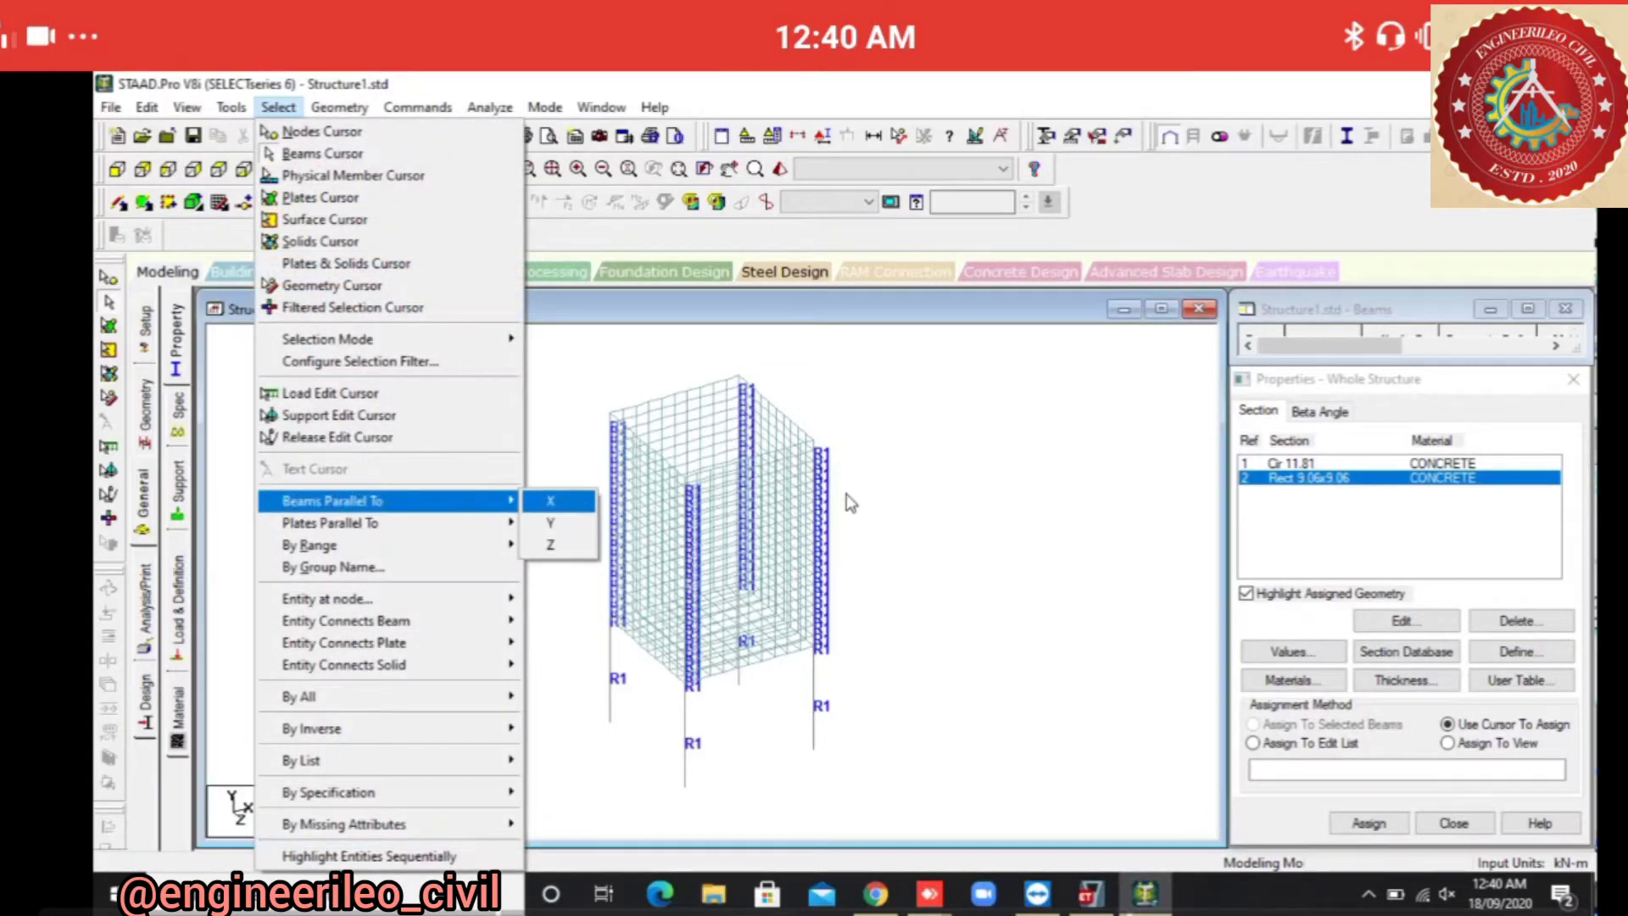
left_click(550, 500)
left_click(278, 108)
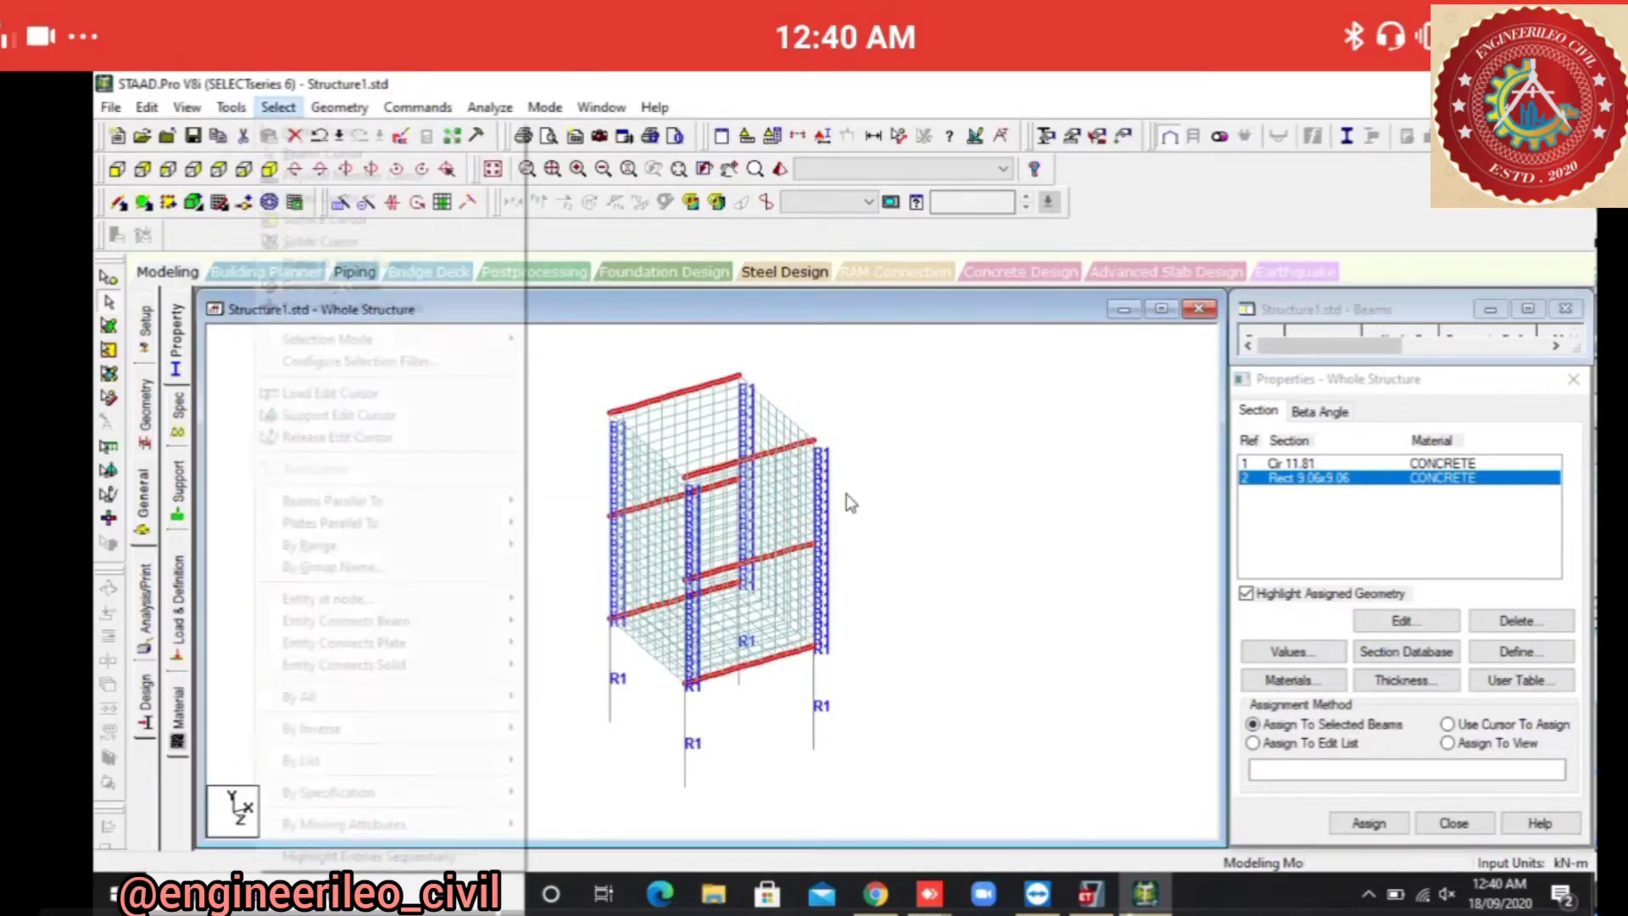
left_click(436, 500)
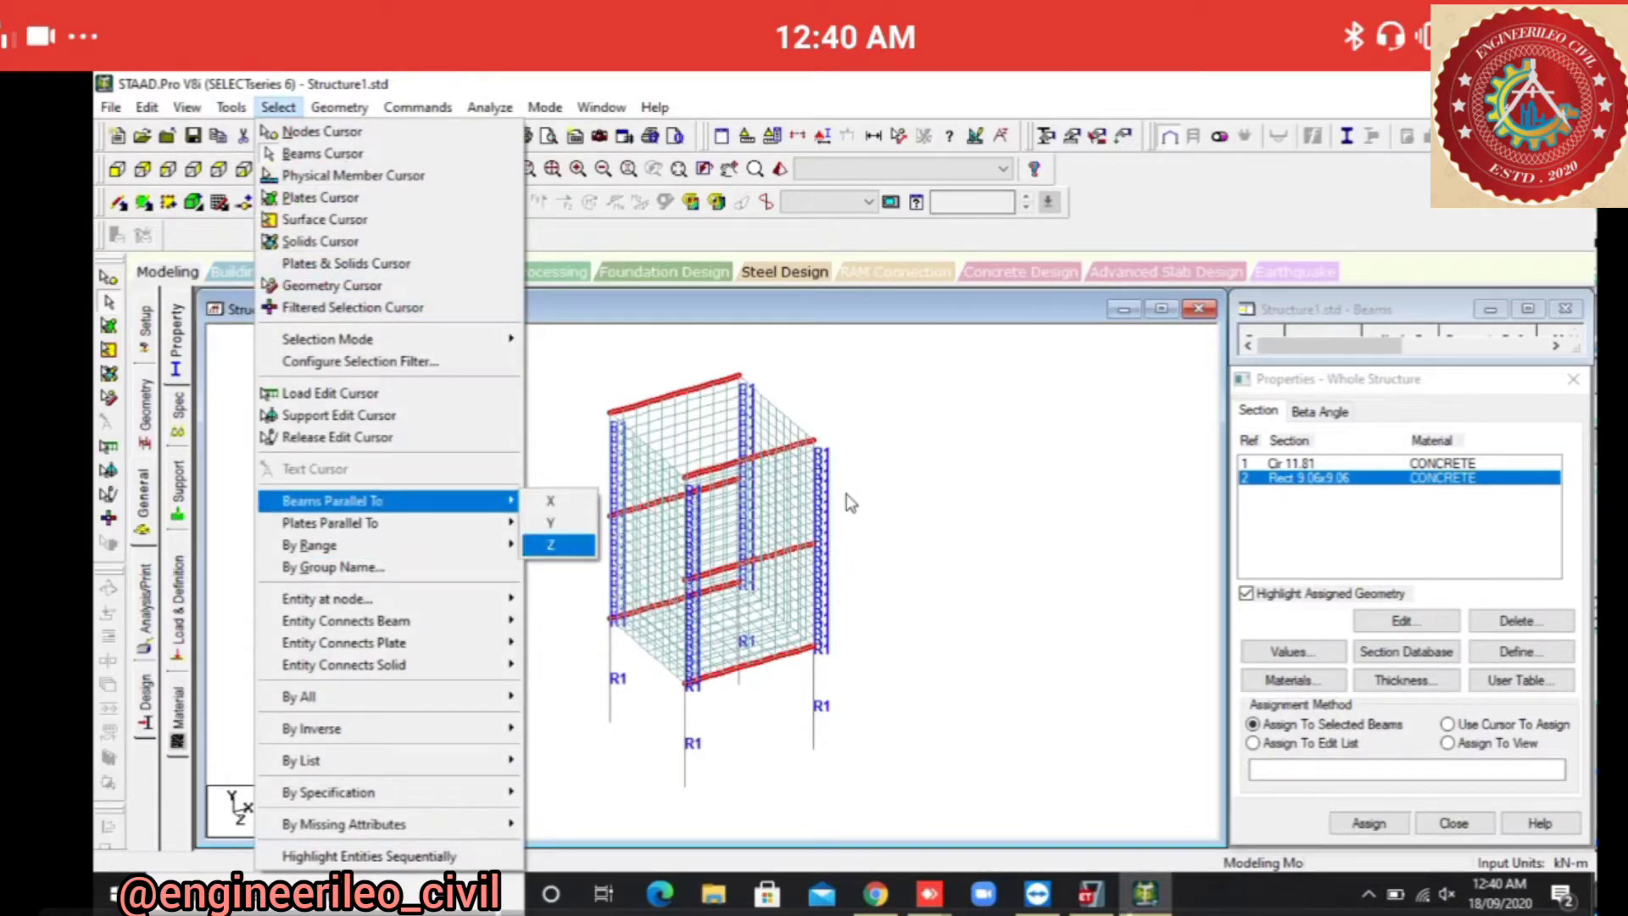
left_click(550, 544)
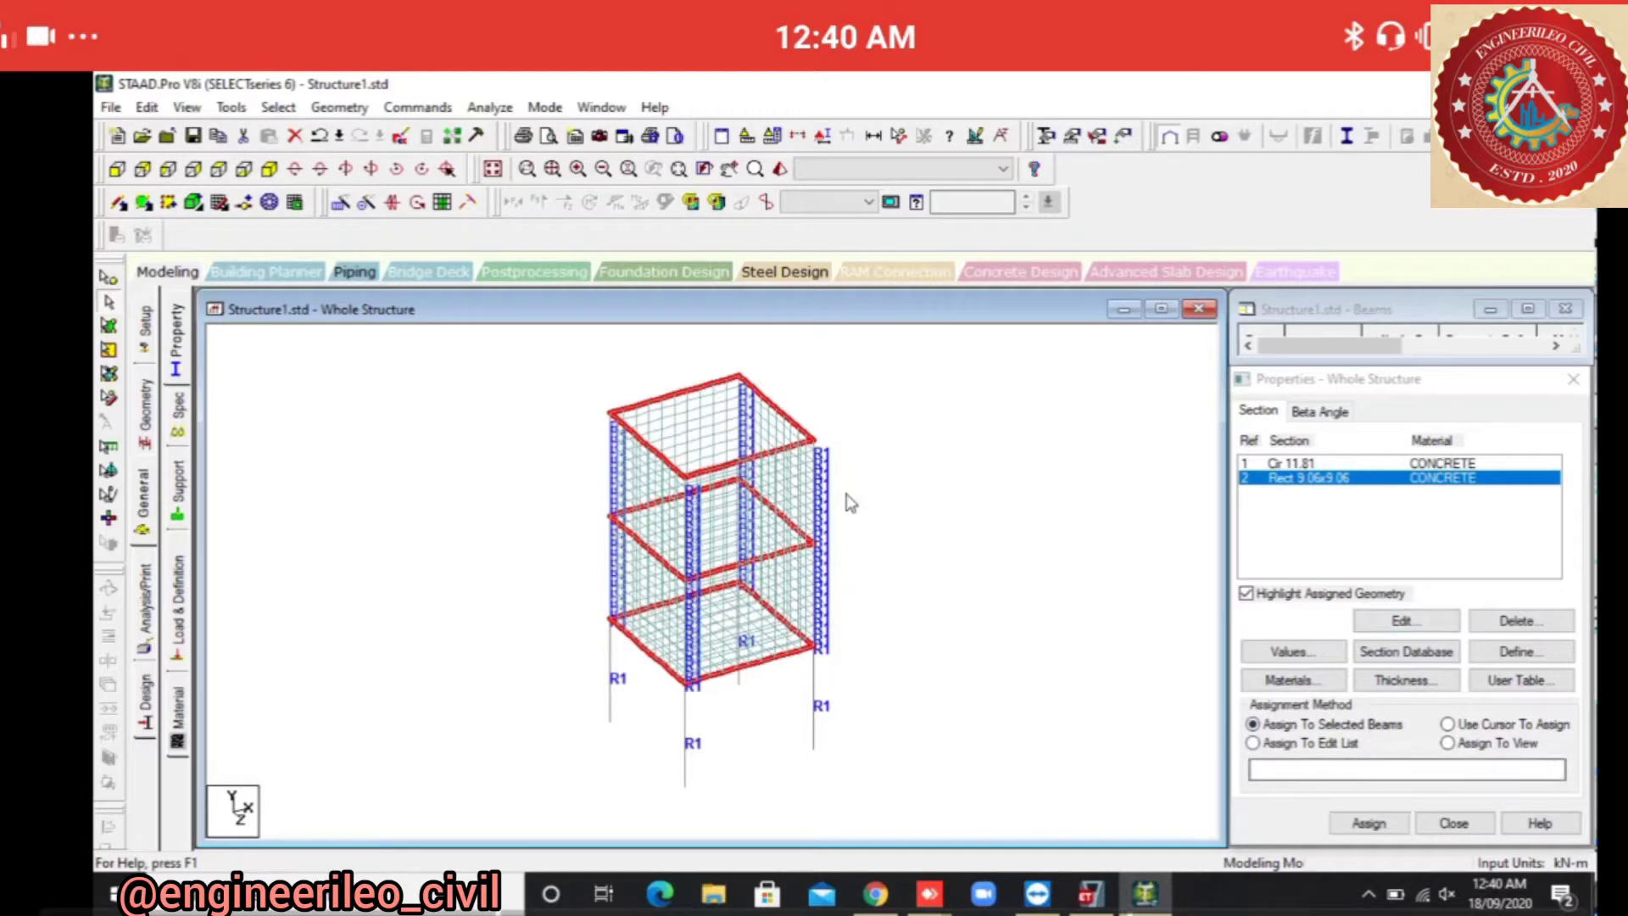
left_click(1369, 823)
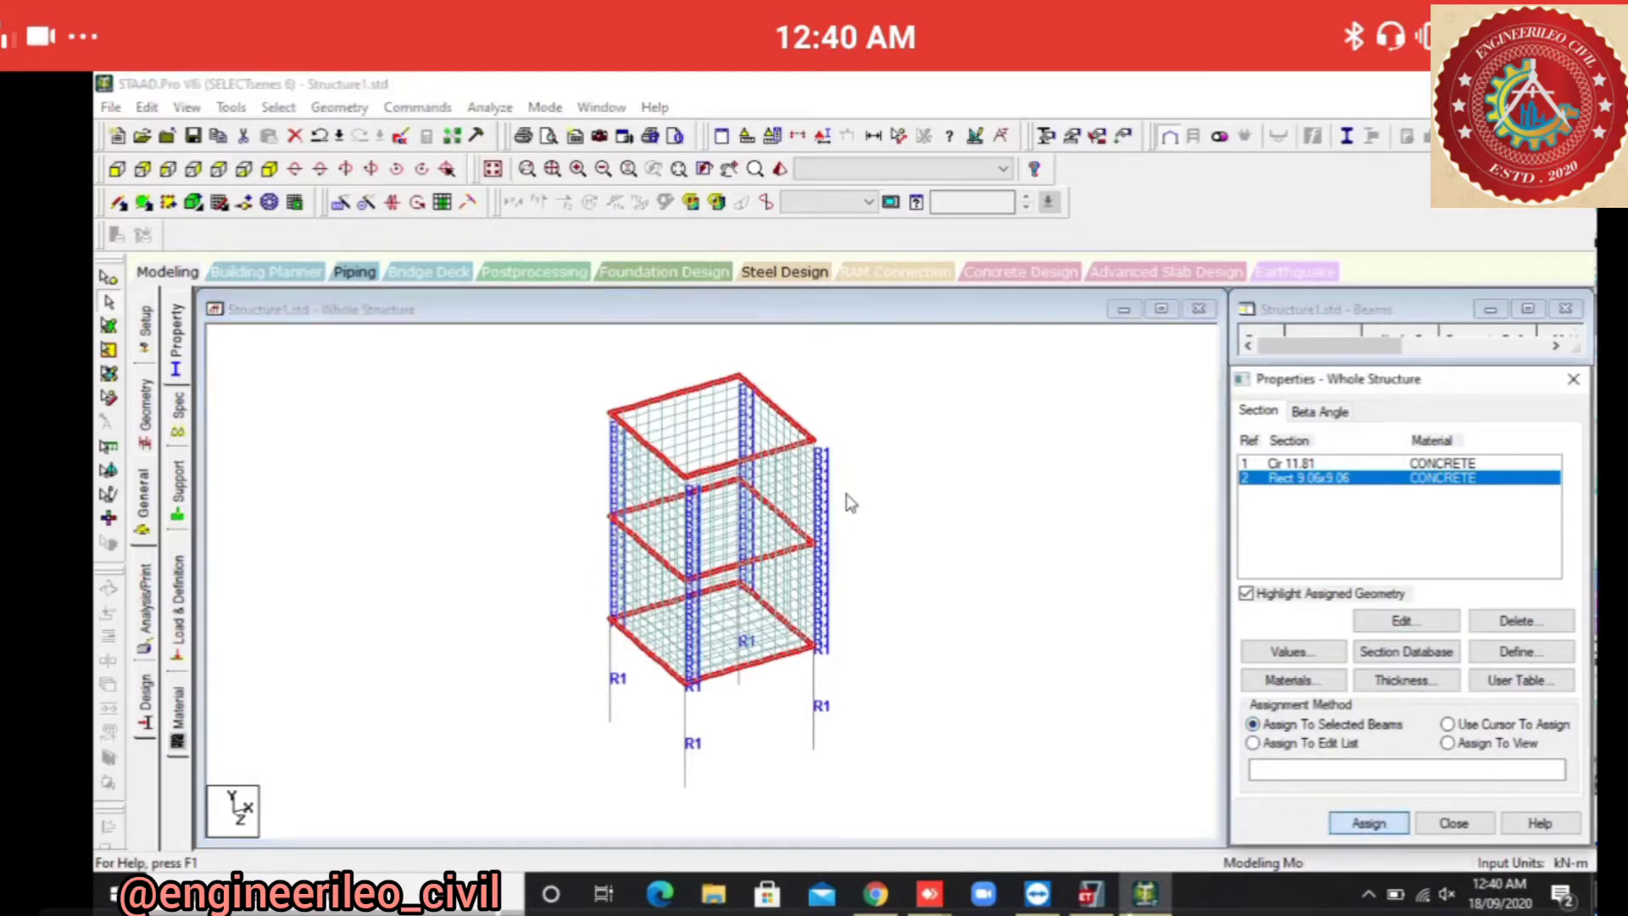
left_click(1445, 665)
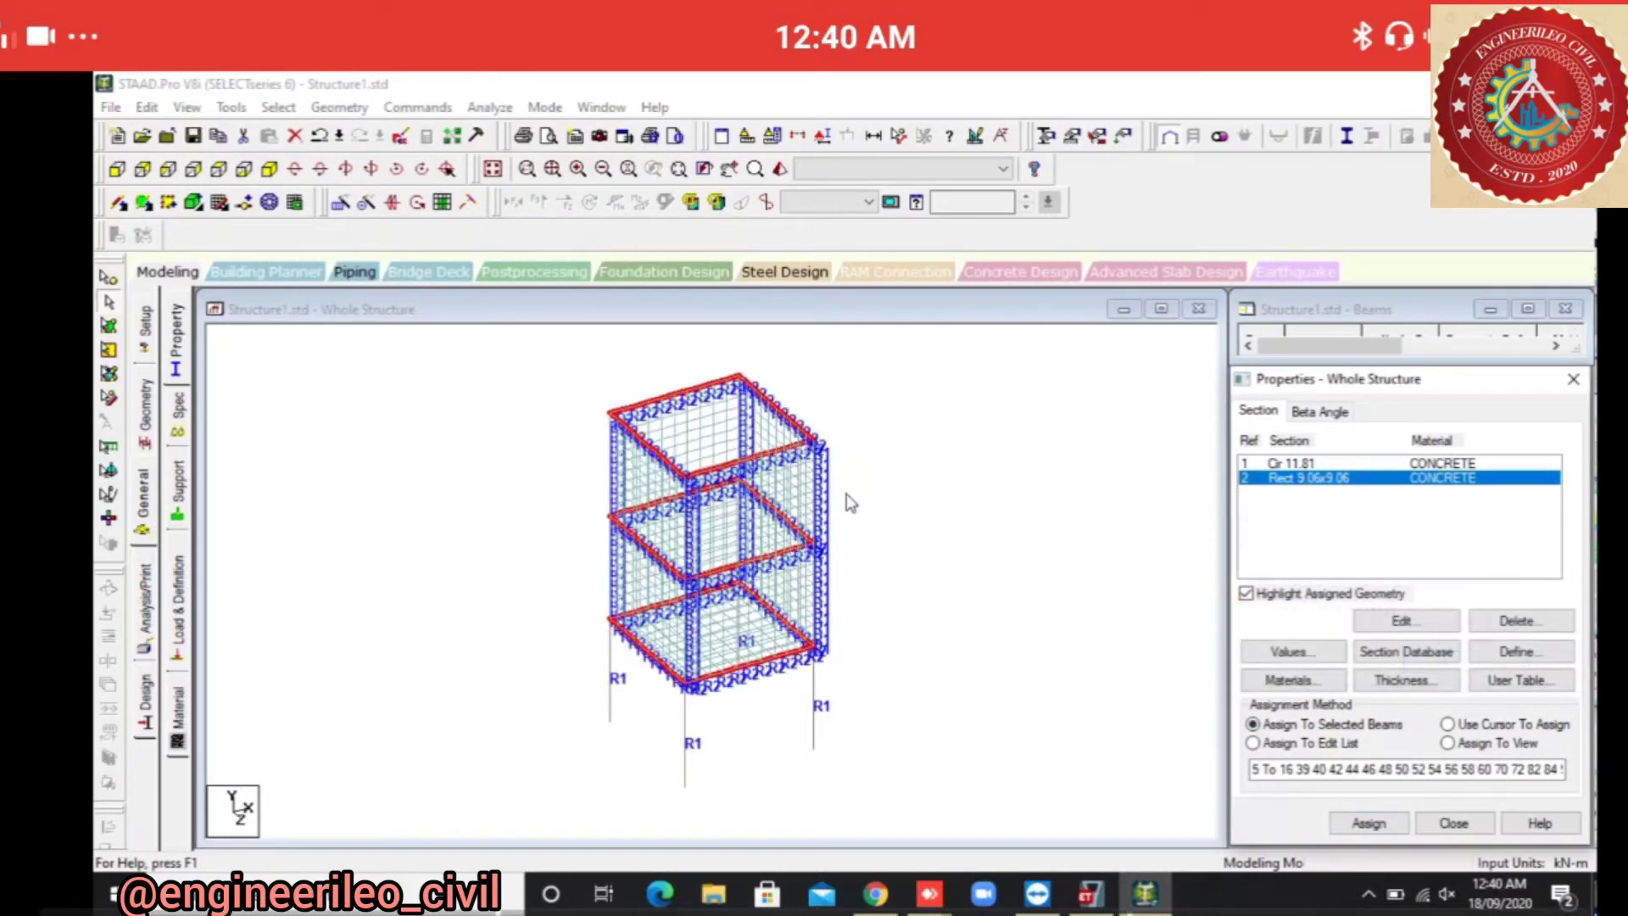
left_click(851, 503)
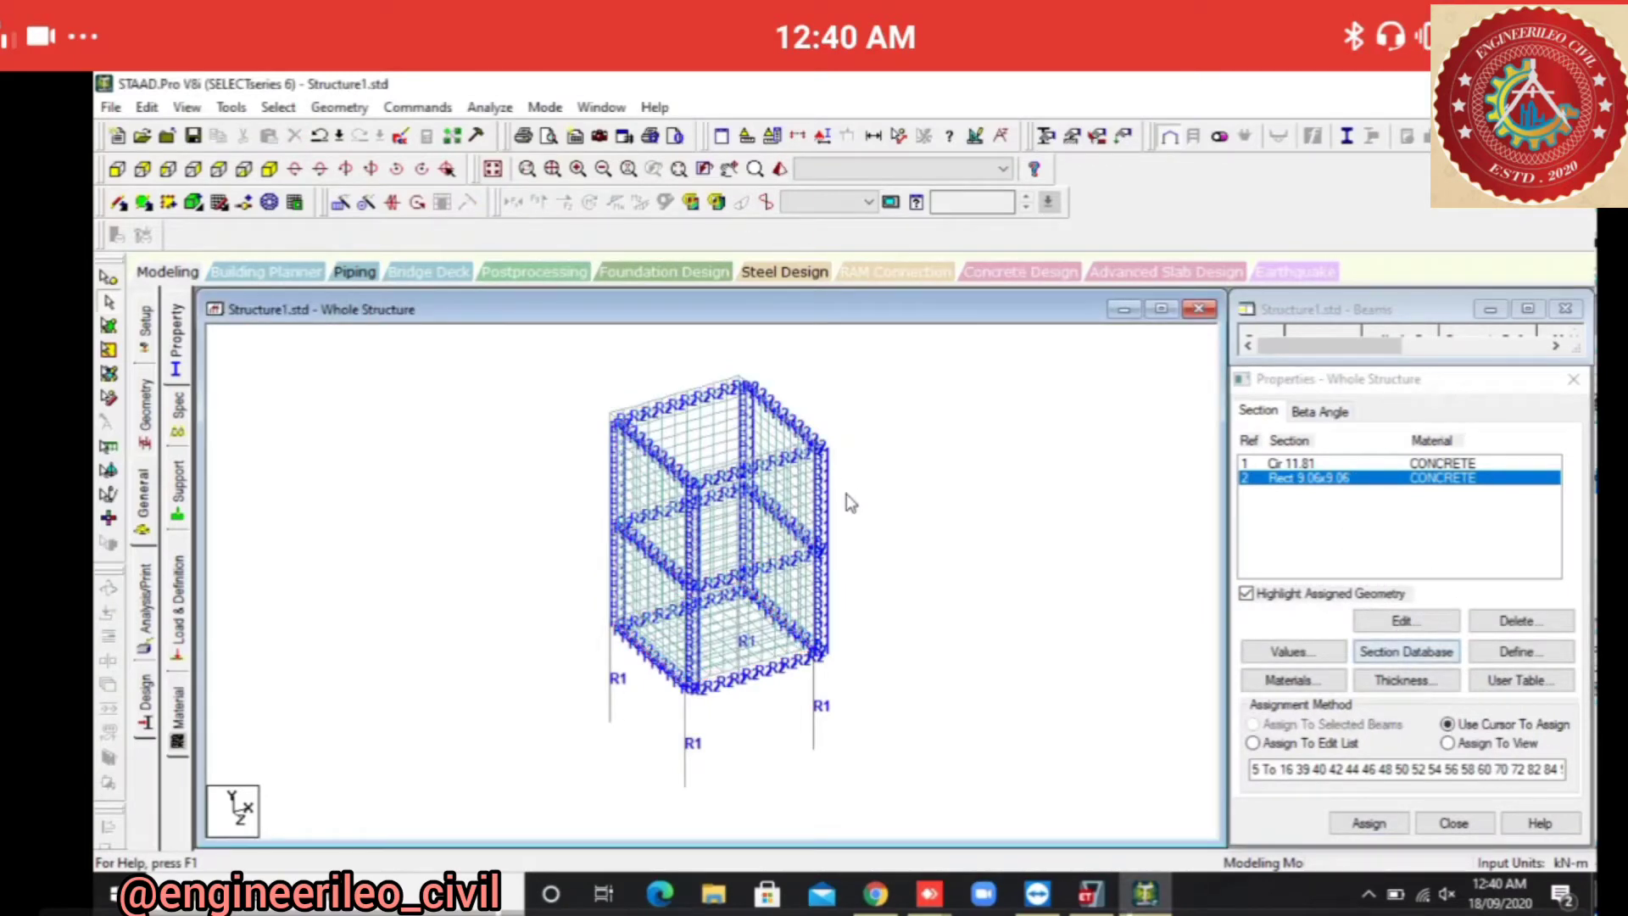
Define a concrete plate element thickness of 0.2 m at all four nodes.
left_click(1407, 680)
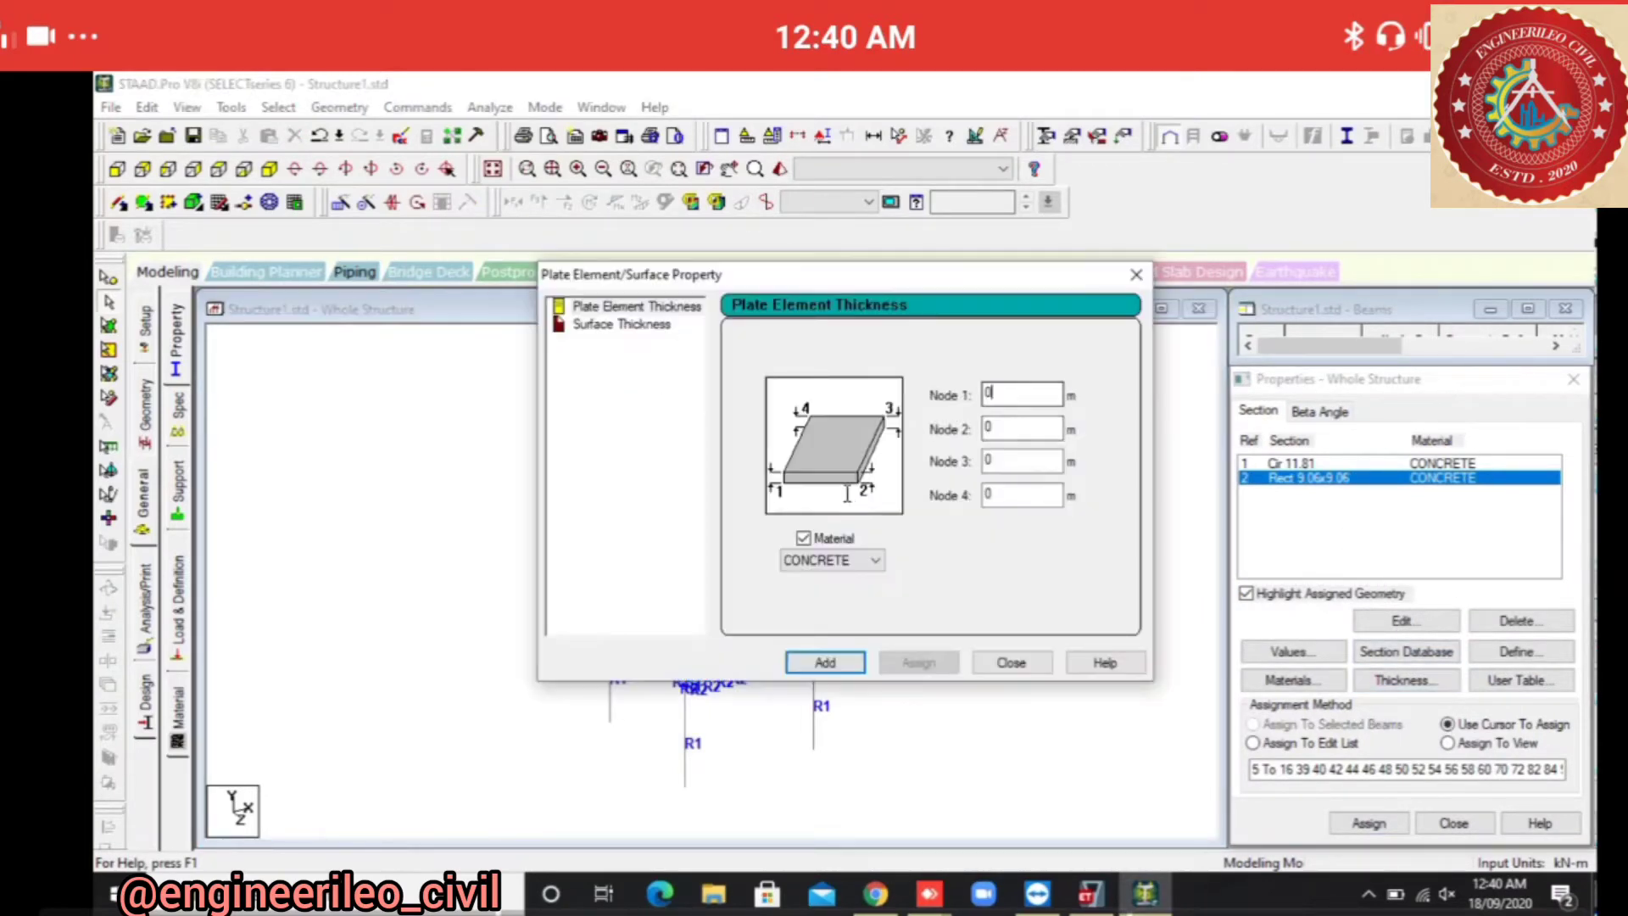
type(".2")
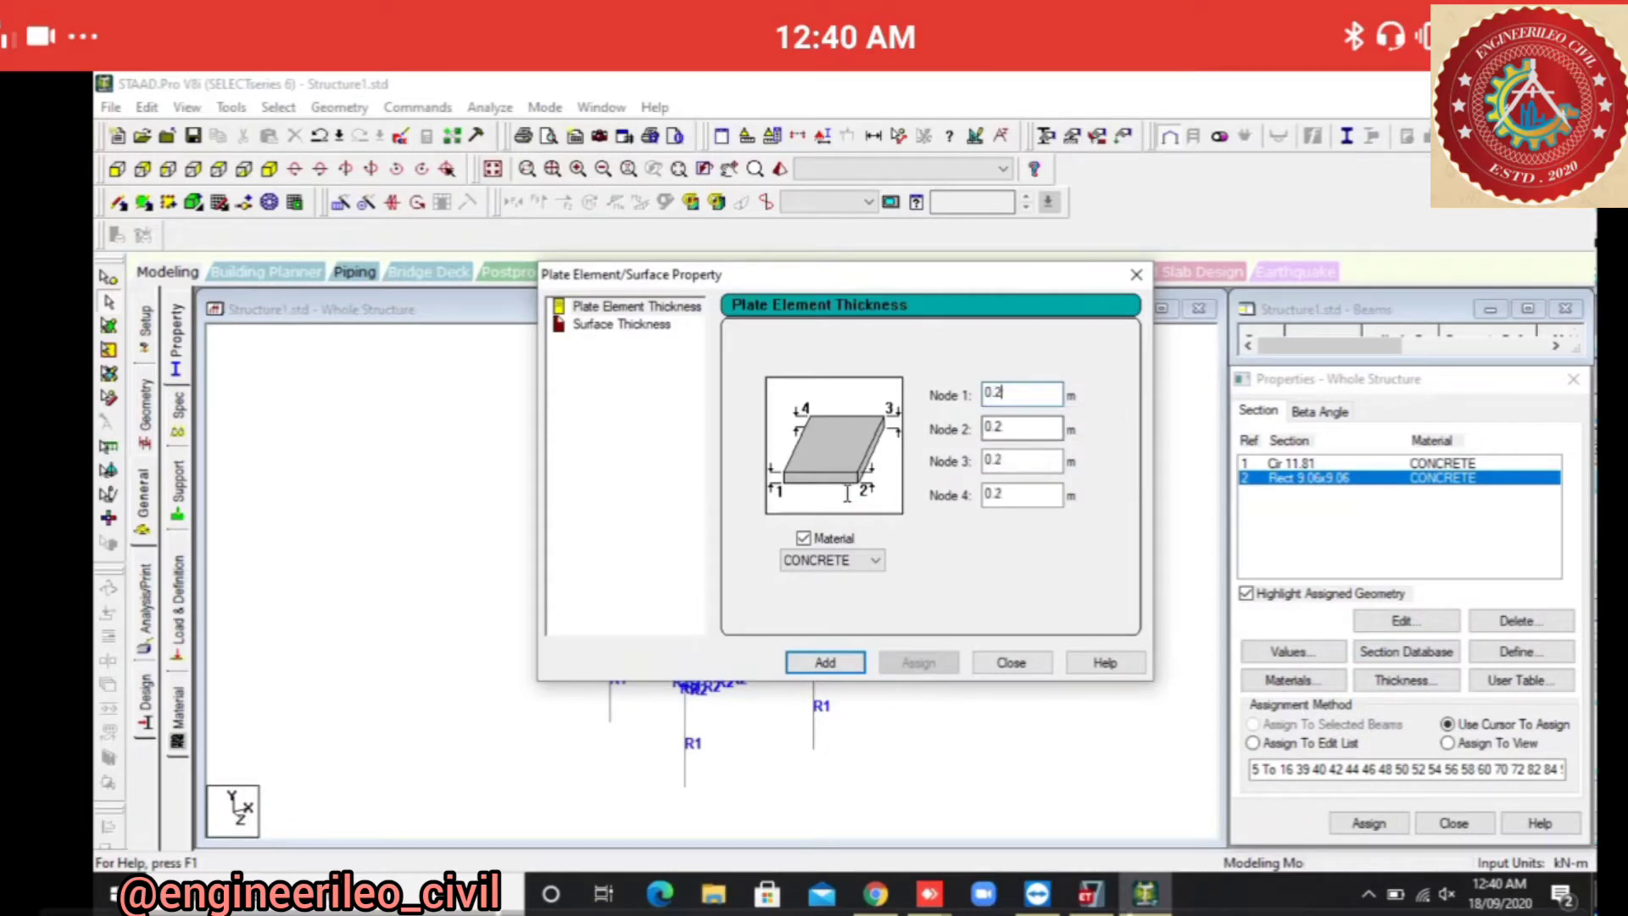
left_click(825, 662)
left_click(1011, 662)
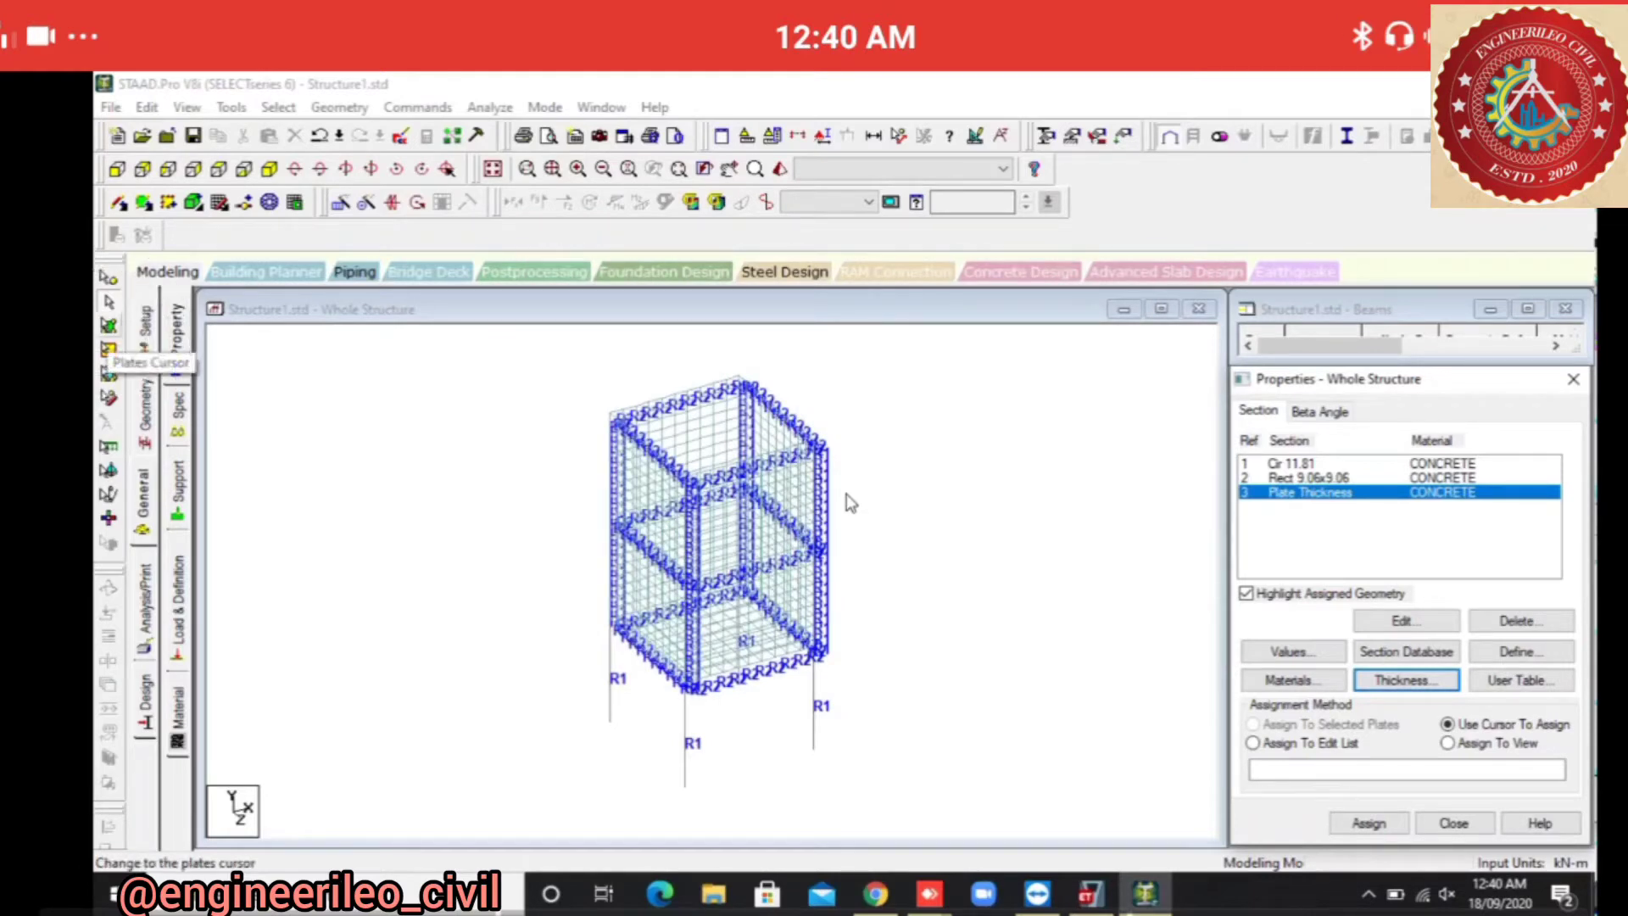
Select all the meshed plates of the tank and assign the plate thickness property to them.
left_click(108, 349)
left_click_drag(519, 340, 967, 758)
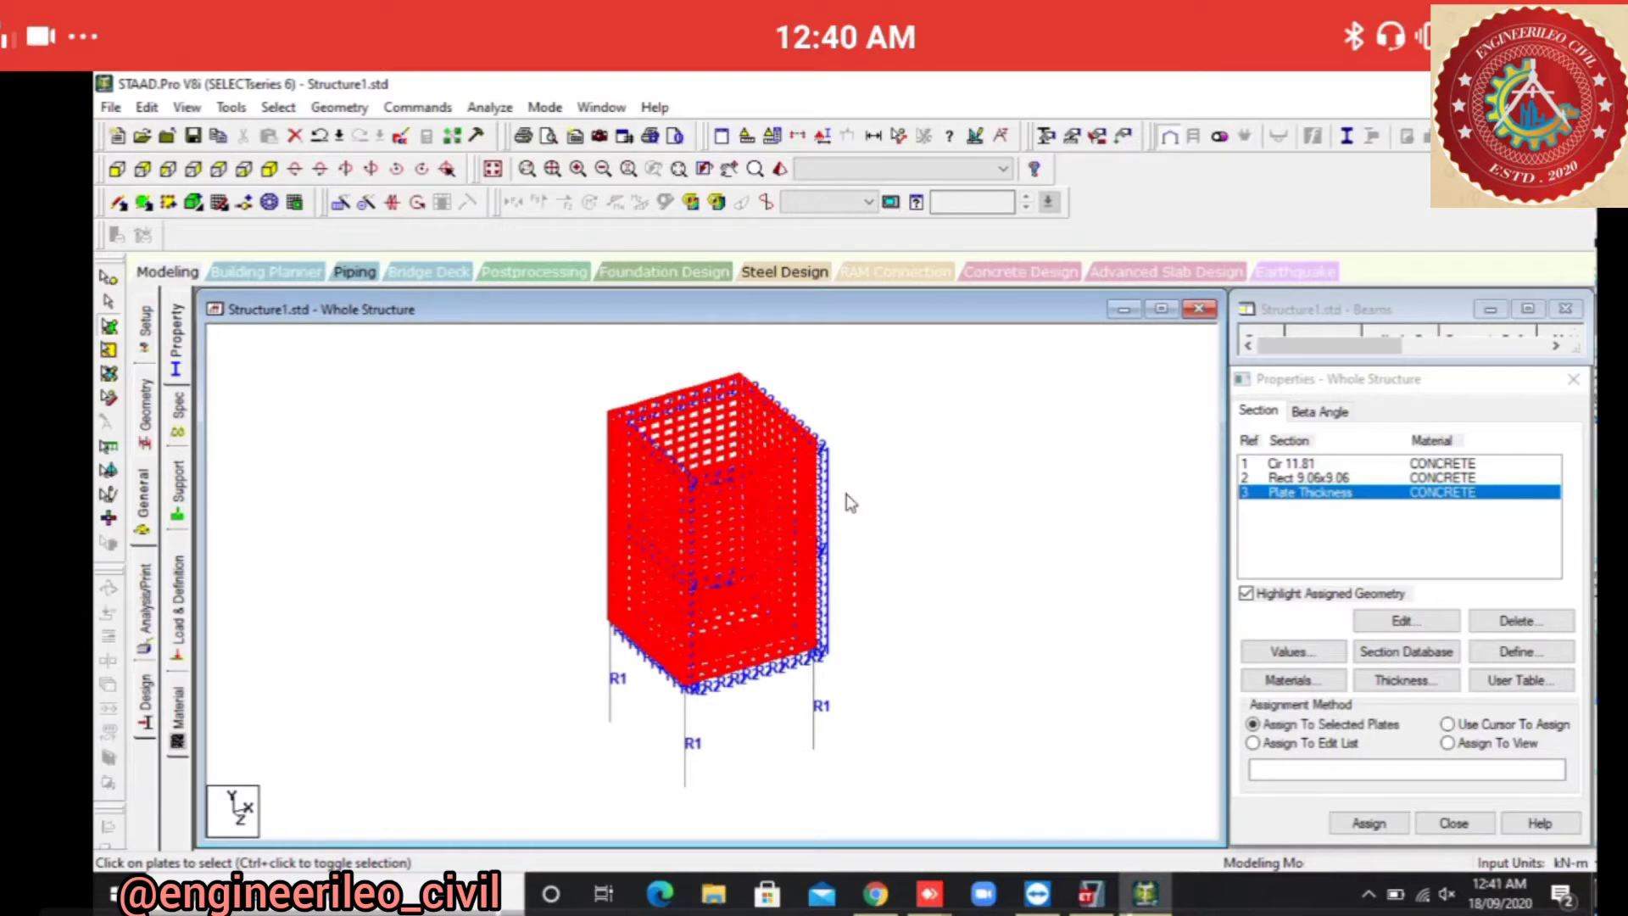
left_click(1369, 823)
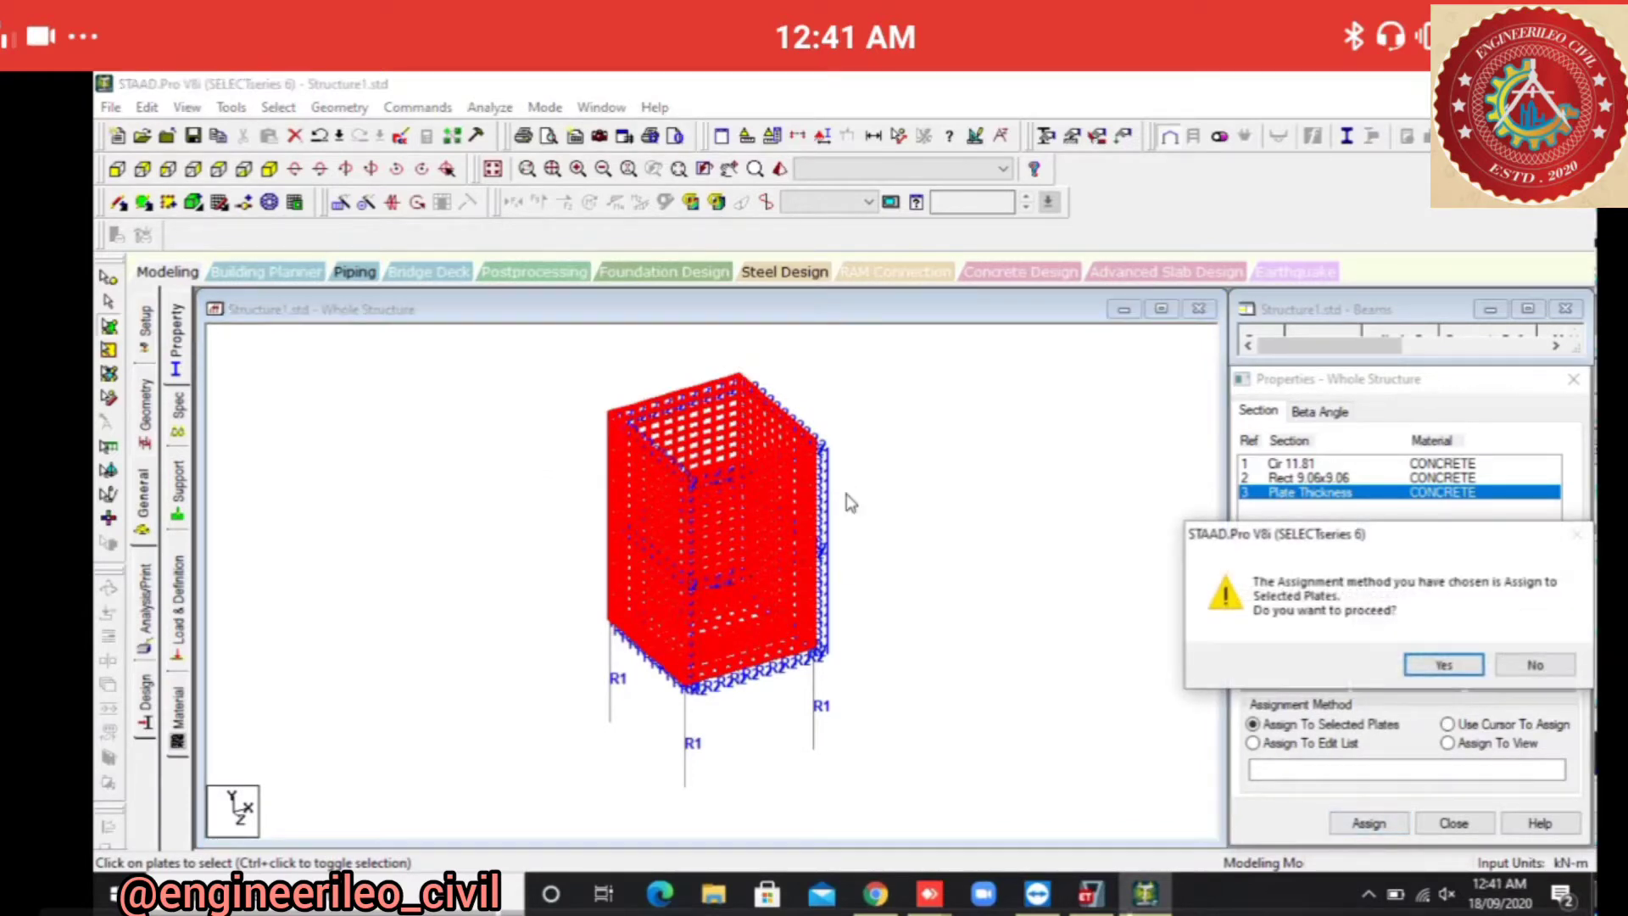
key("Return")
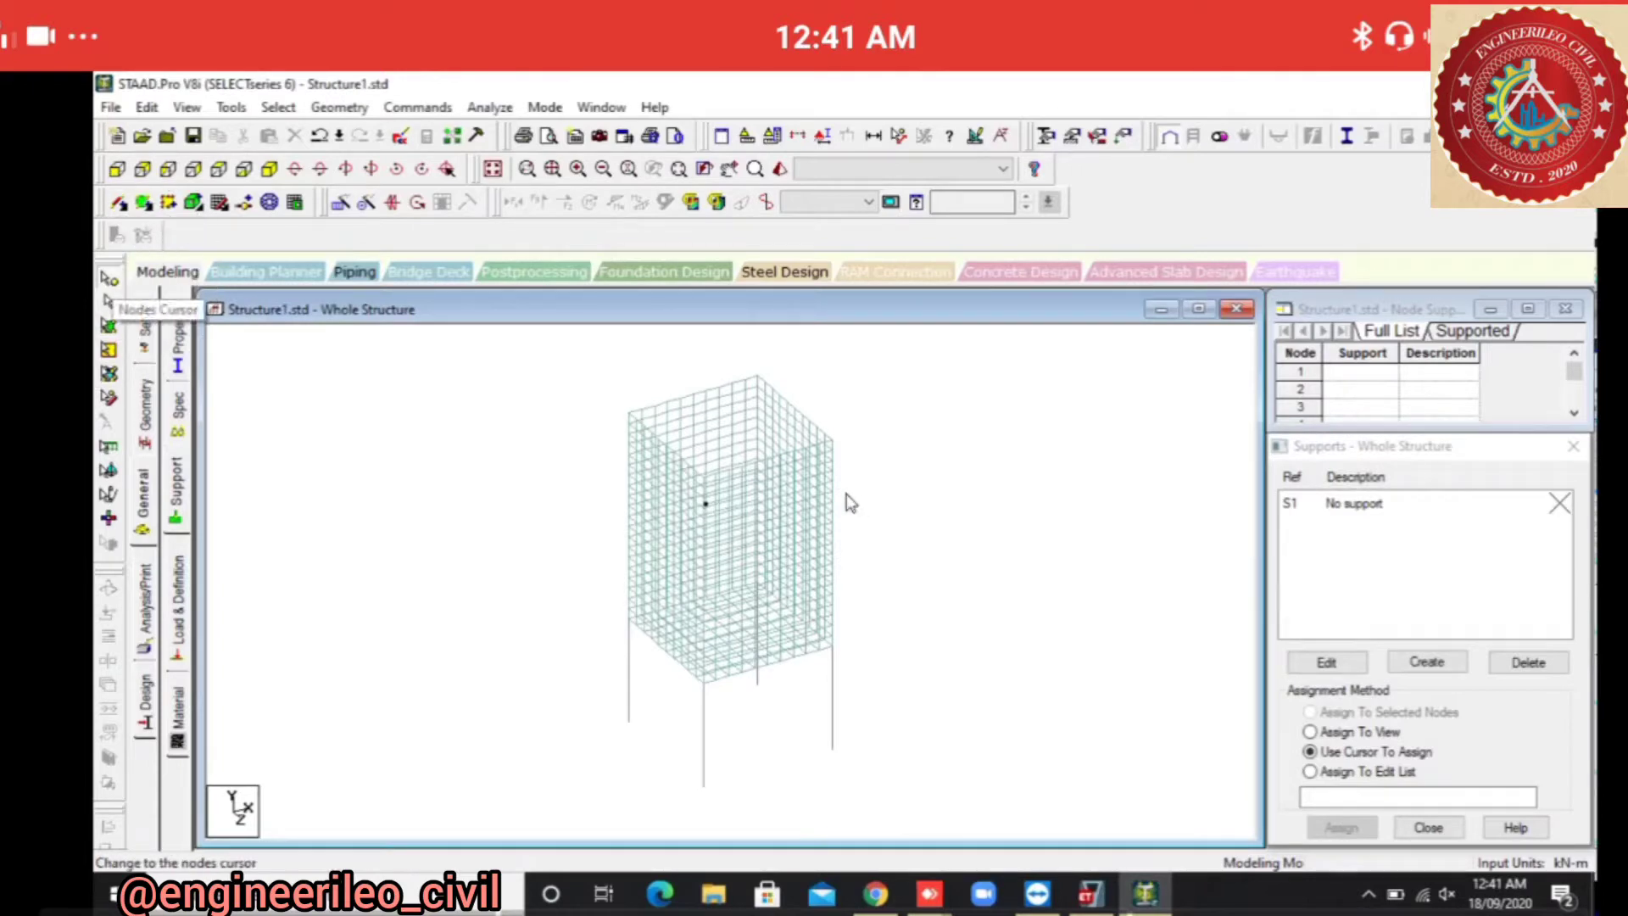
Show the structure from the front and create a fixed support definition for it.
left_click(117, 170)
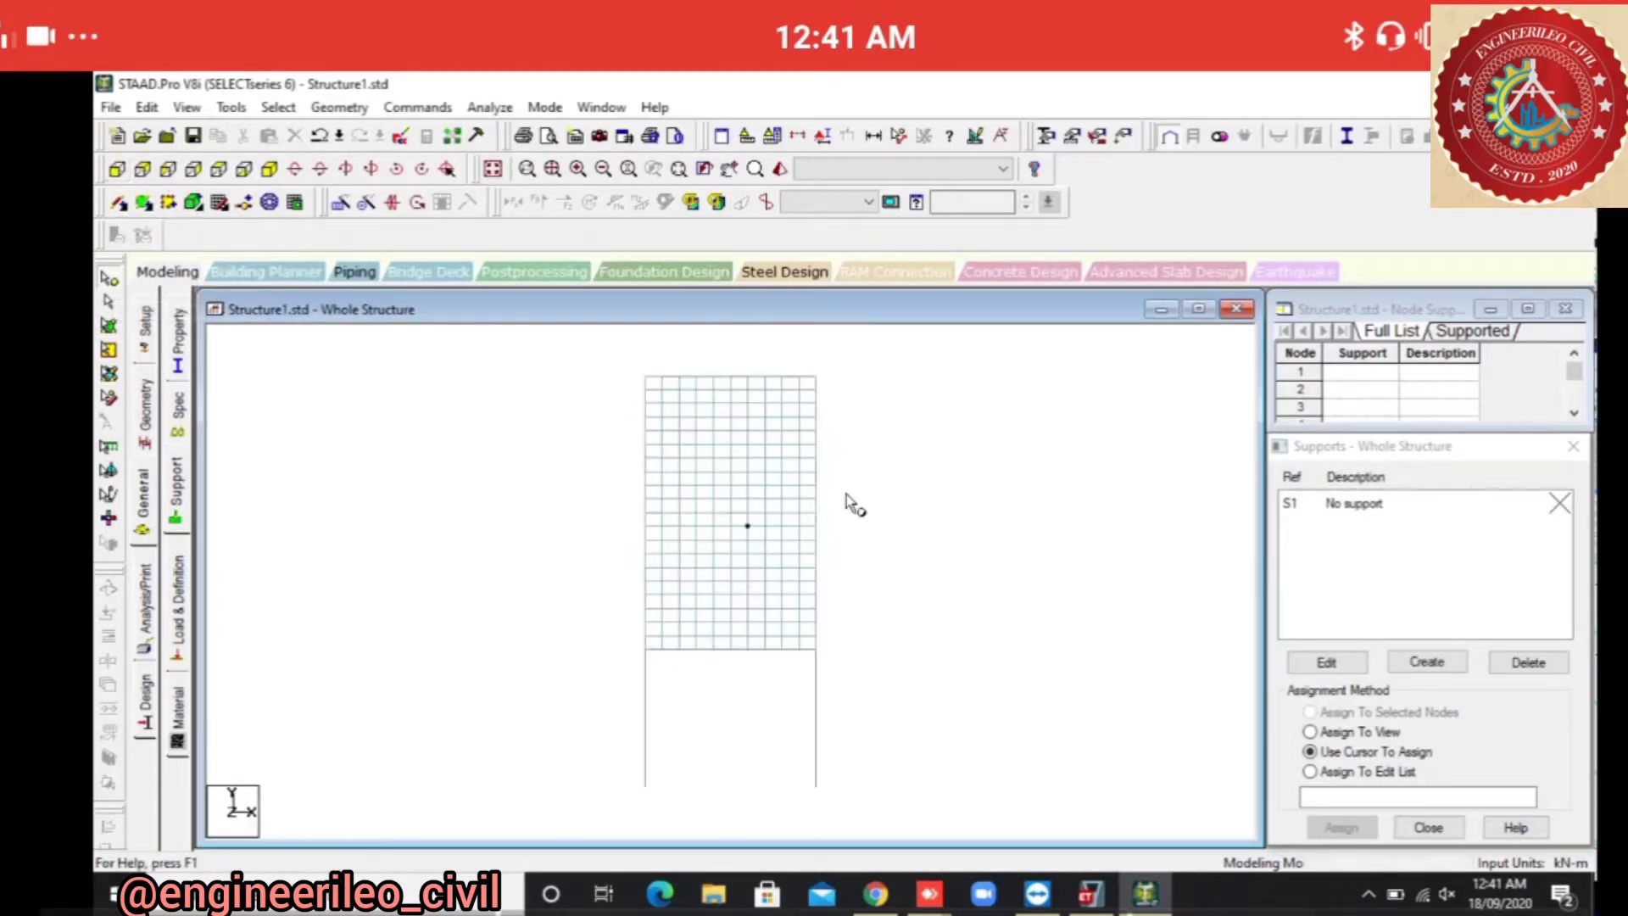
left_click(1426, 661)
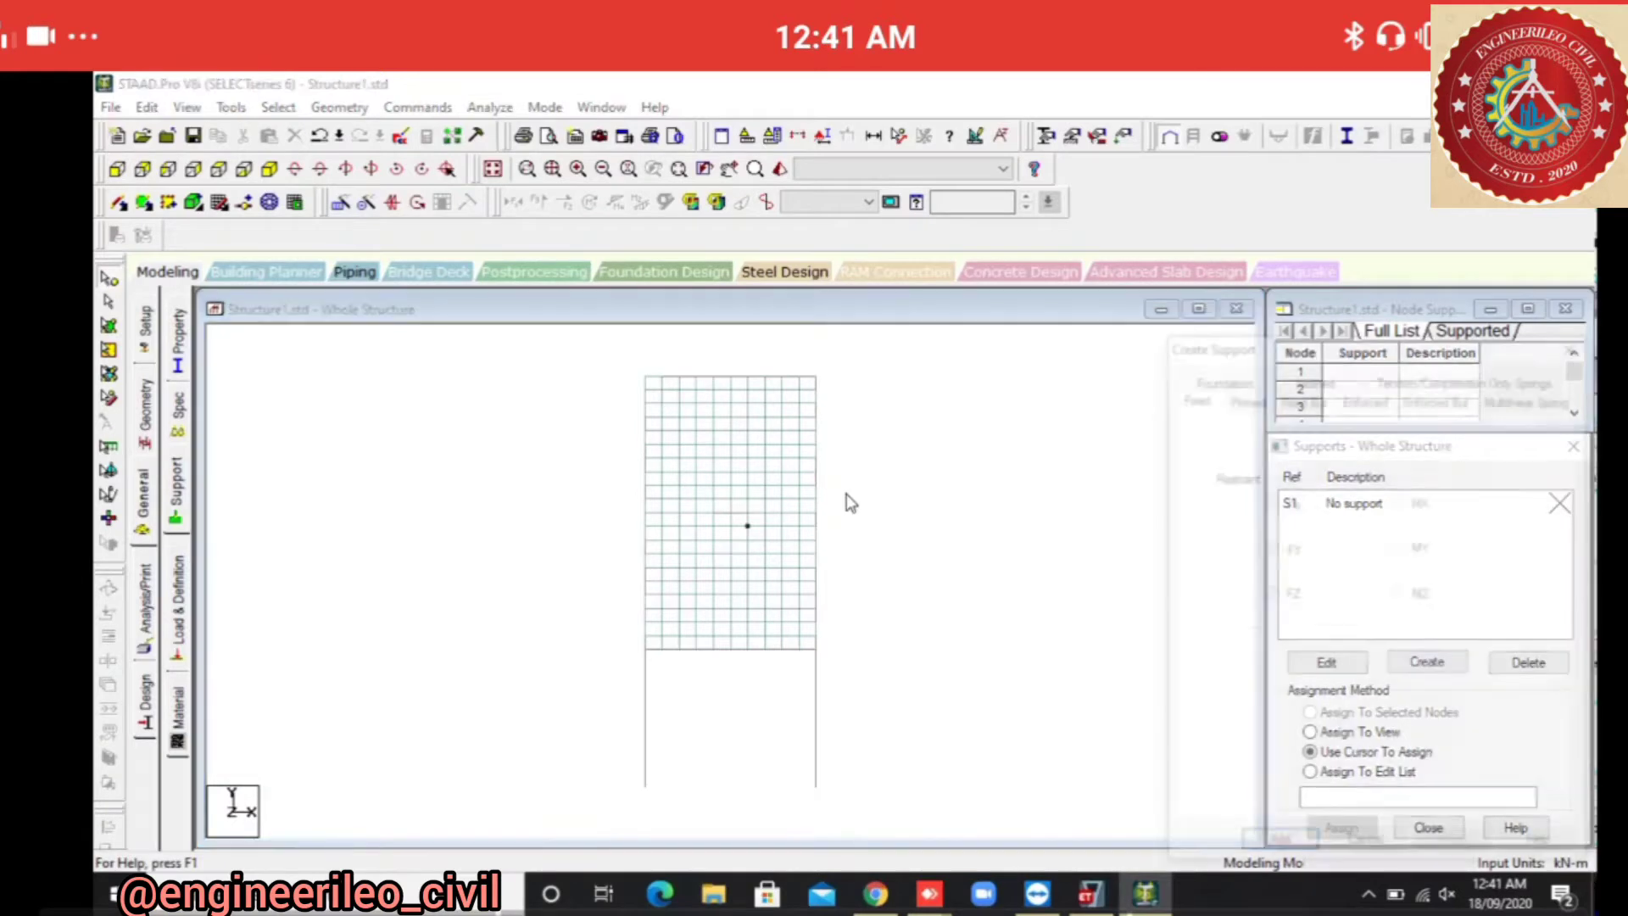
left_click(1278, 848)
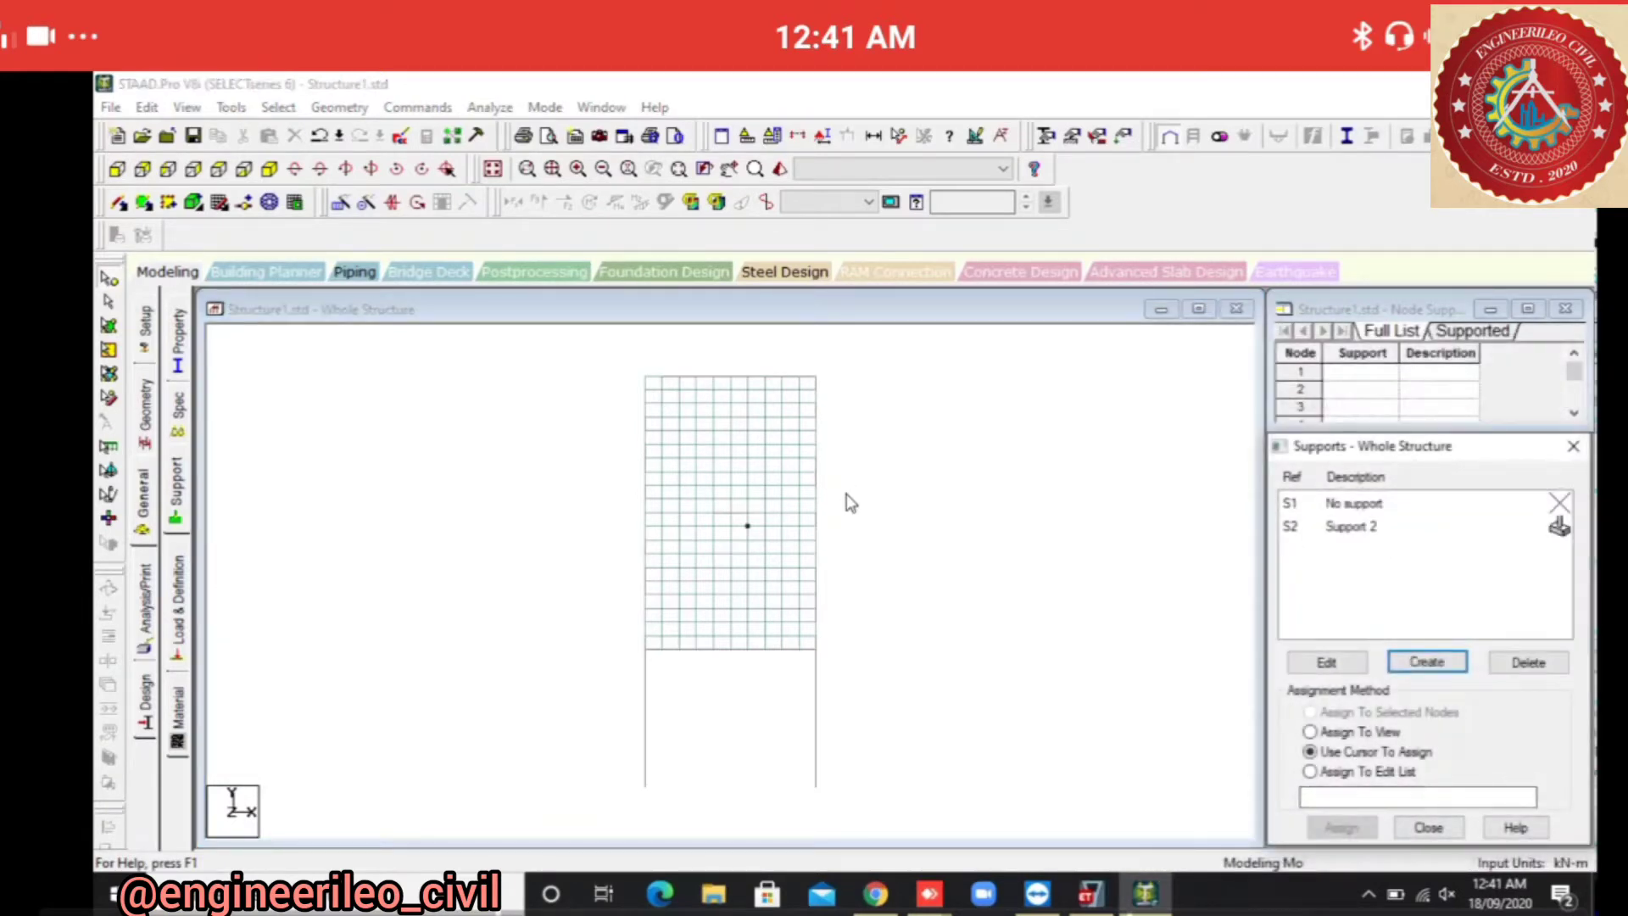
Select the four column base nodes and assign the fixed support to them.
left_click(846, 493)
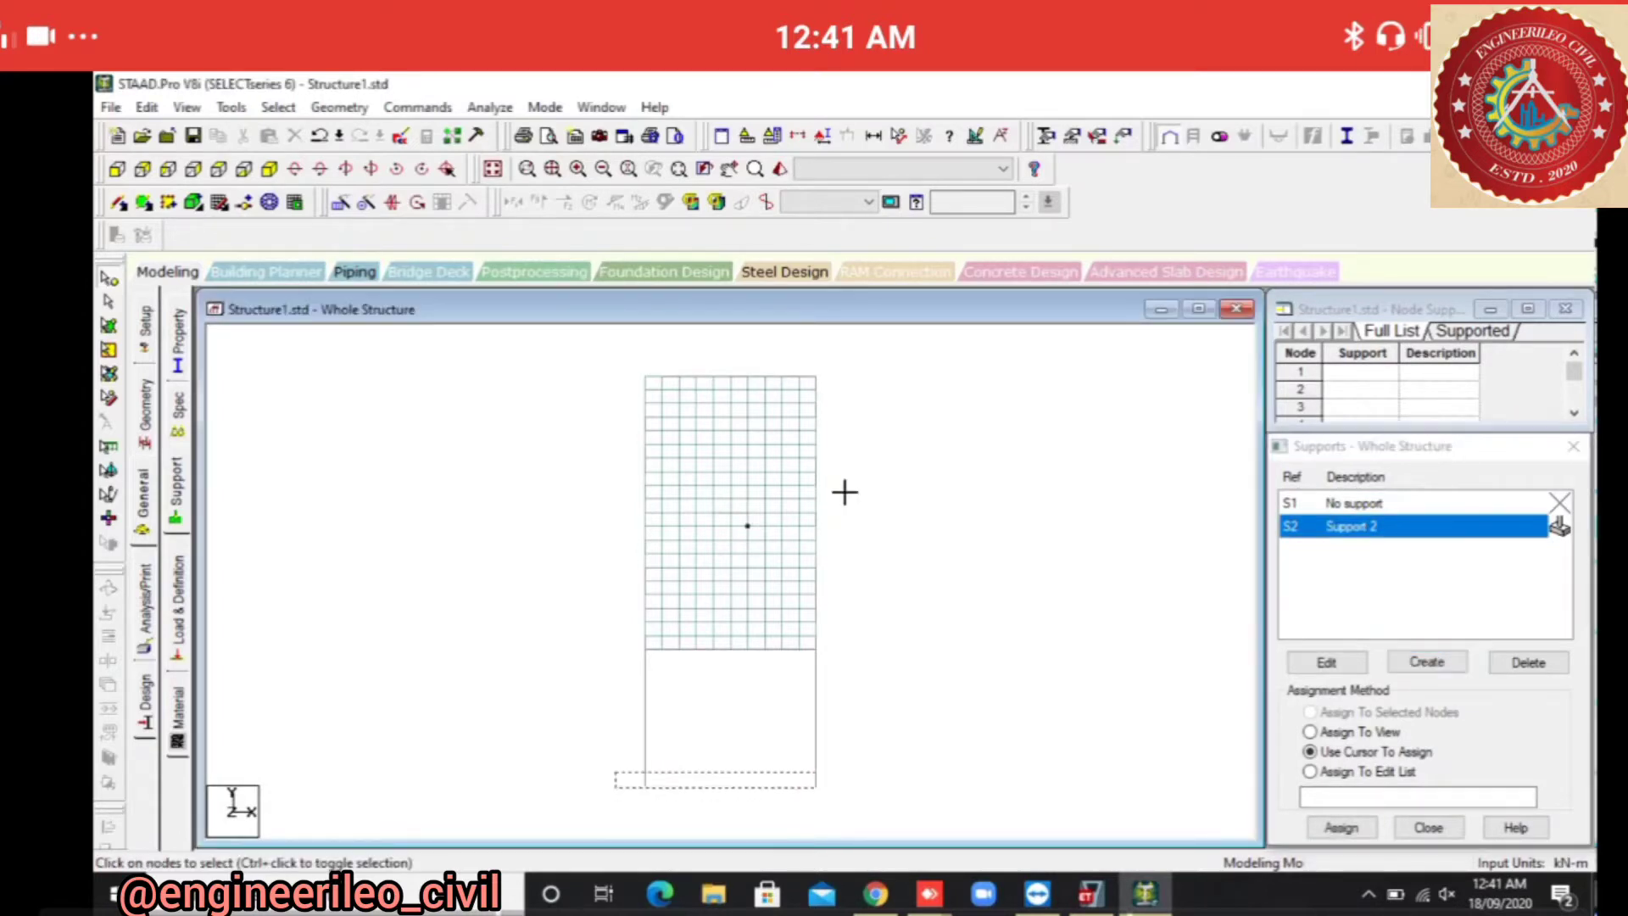
left_click_drag(816, 788, 860, 792)
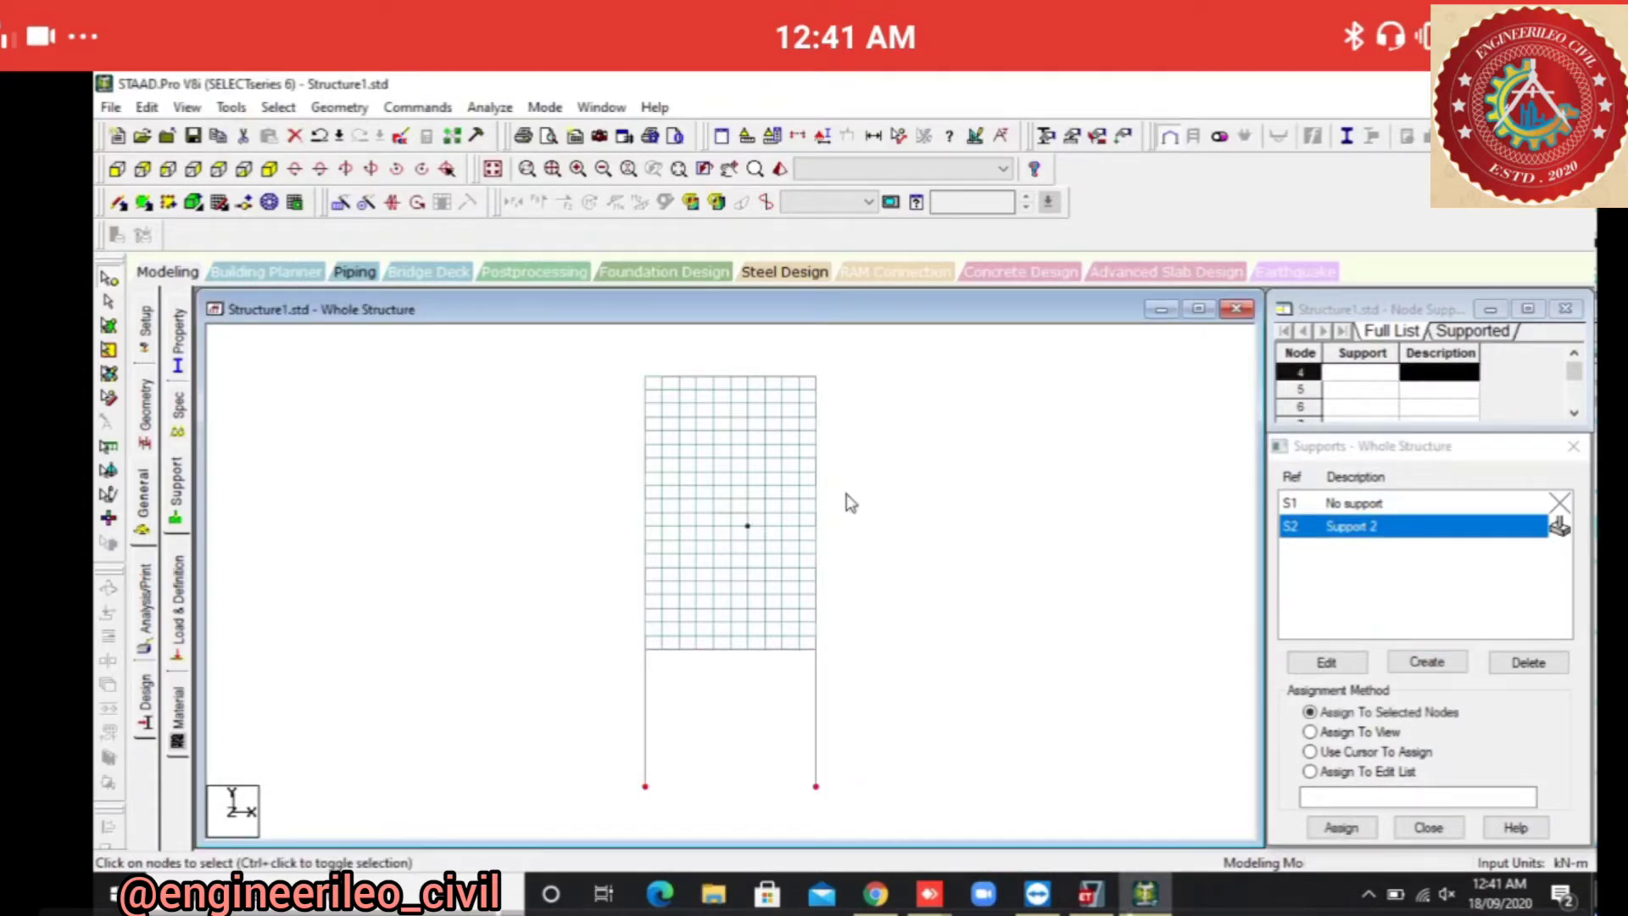
left_click(270, 168)
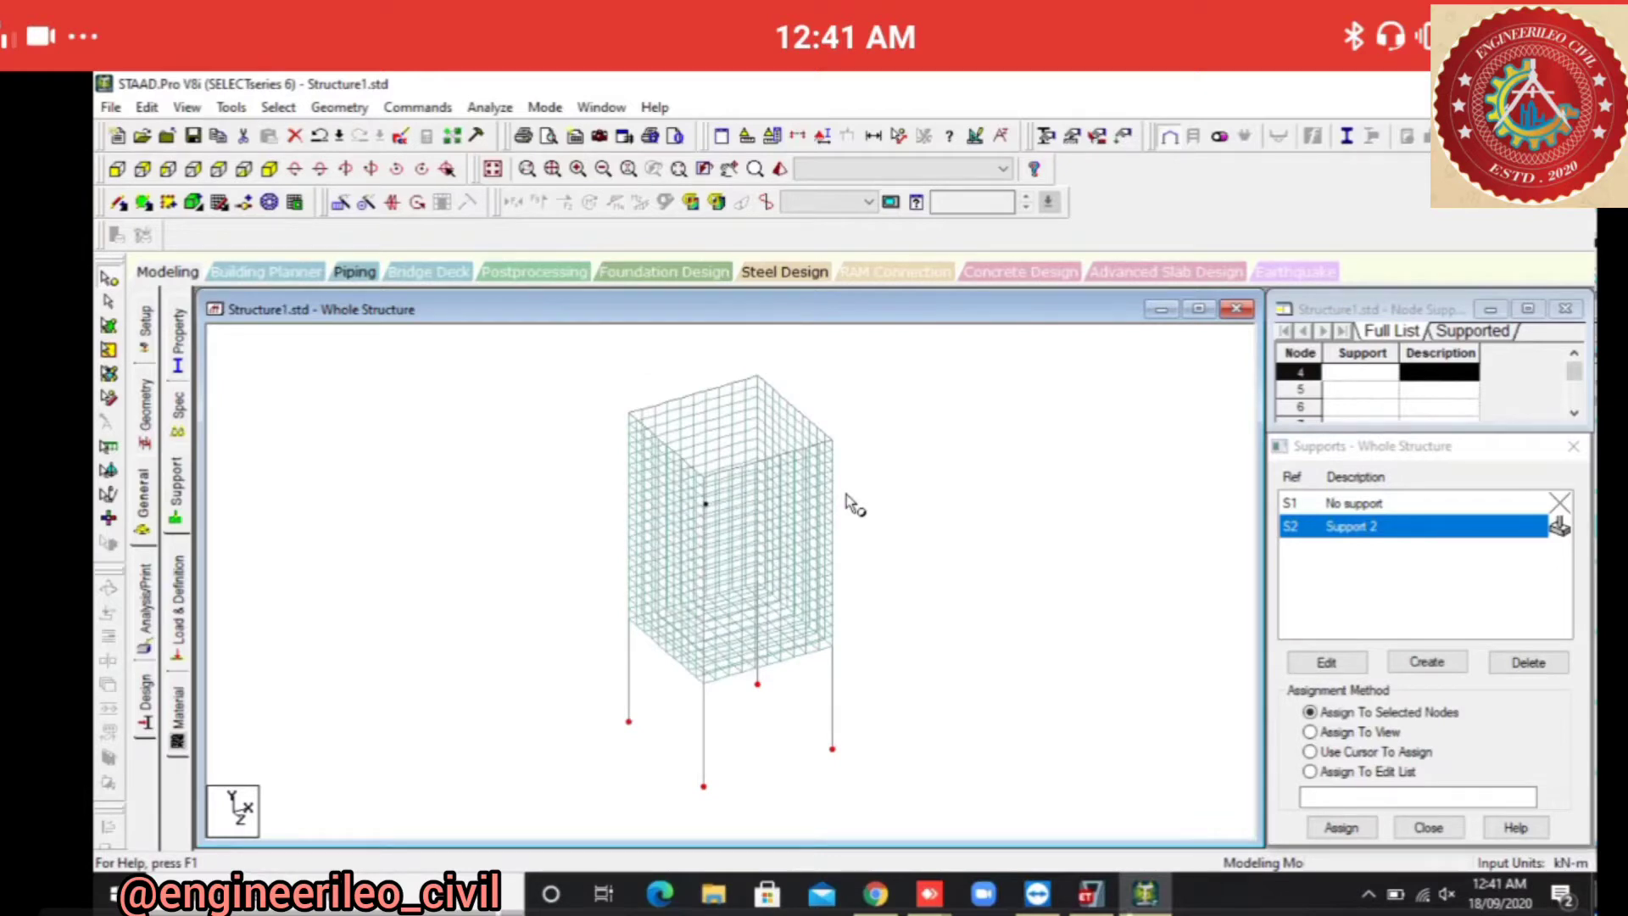
left_click(1342, 828)
left_click(1444, 699)
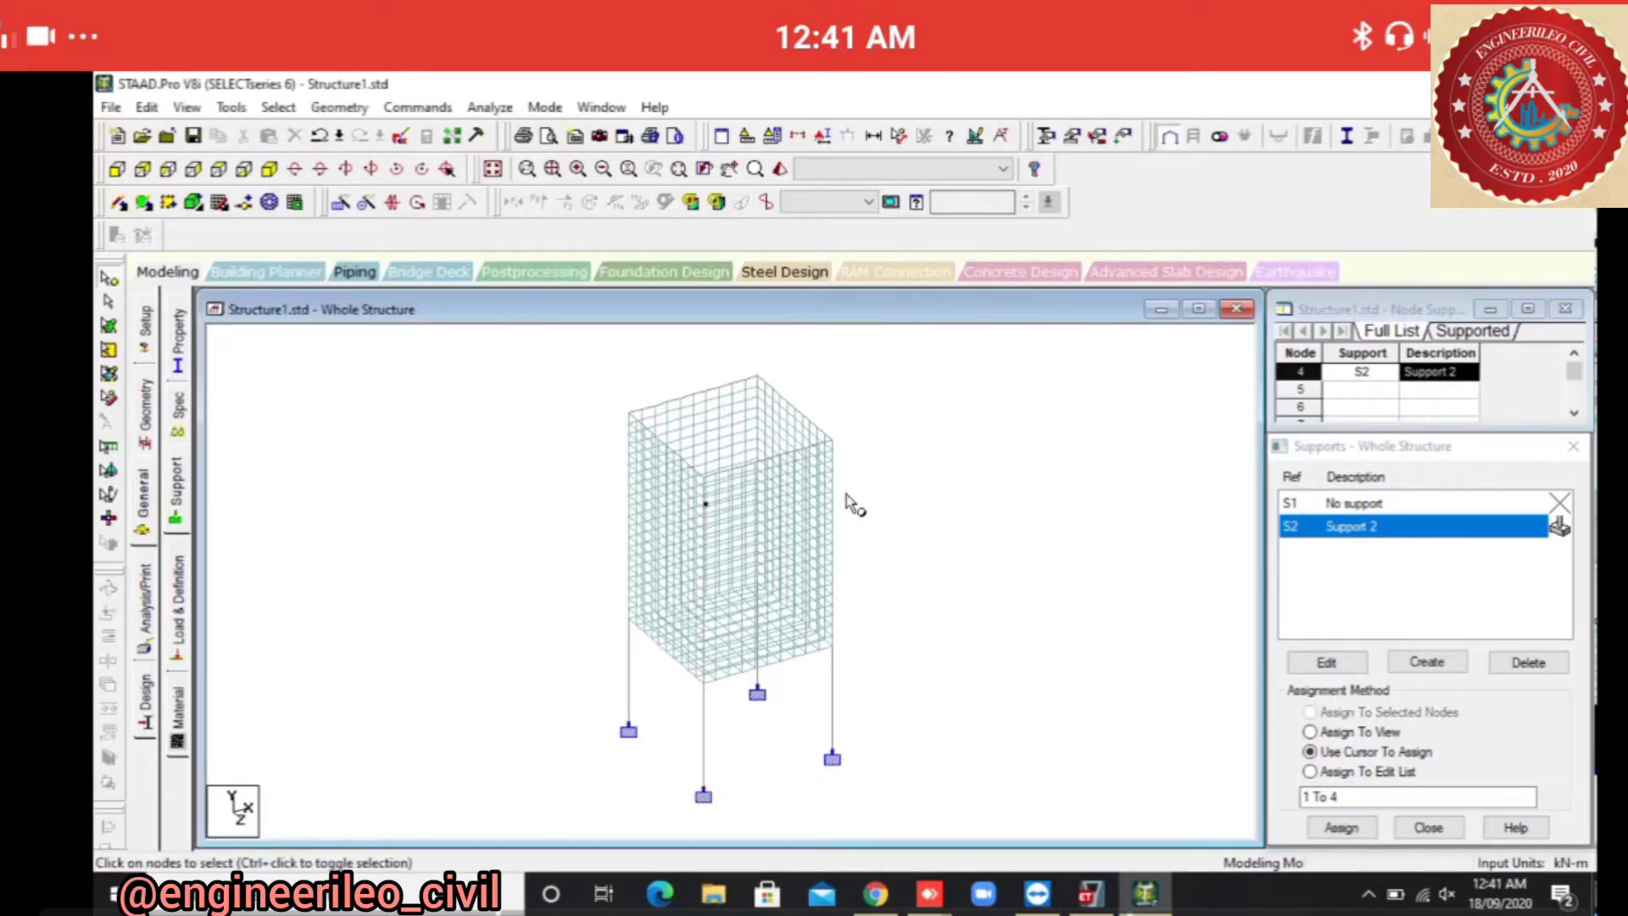
left_click(706, 504)
left_click(846, 494)
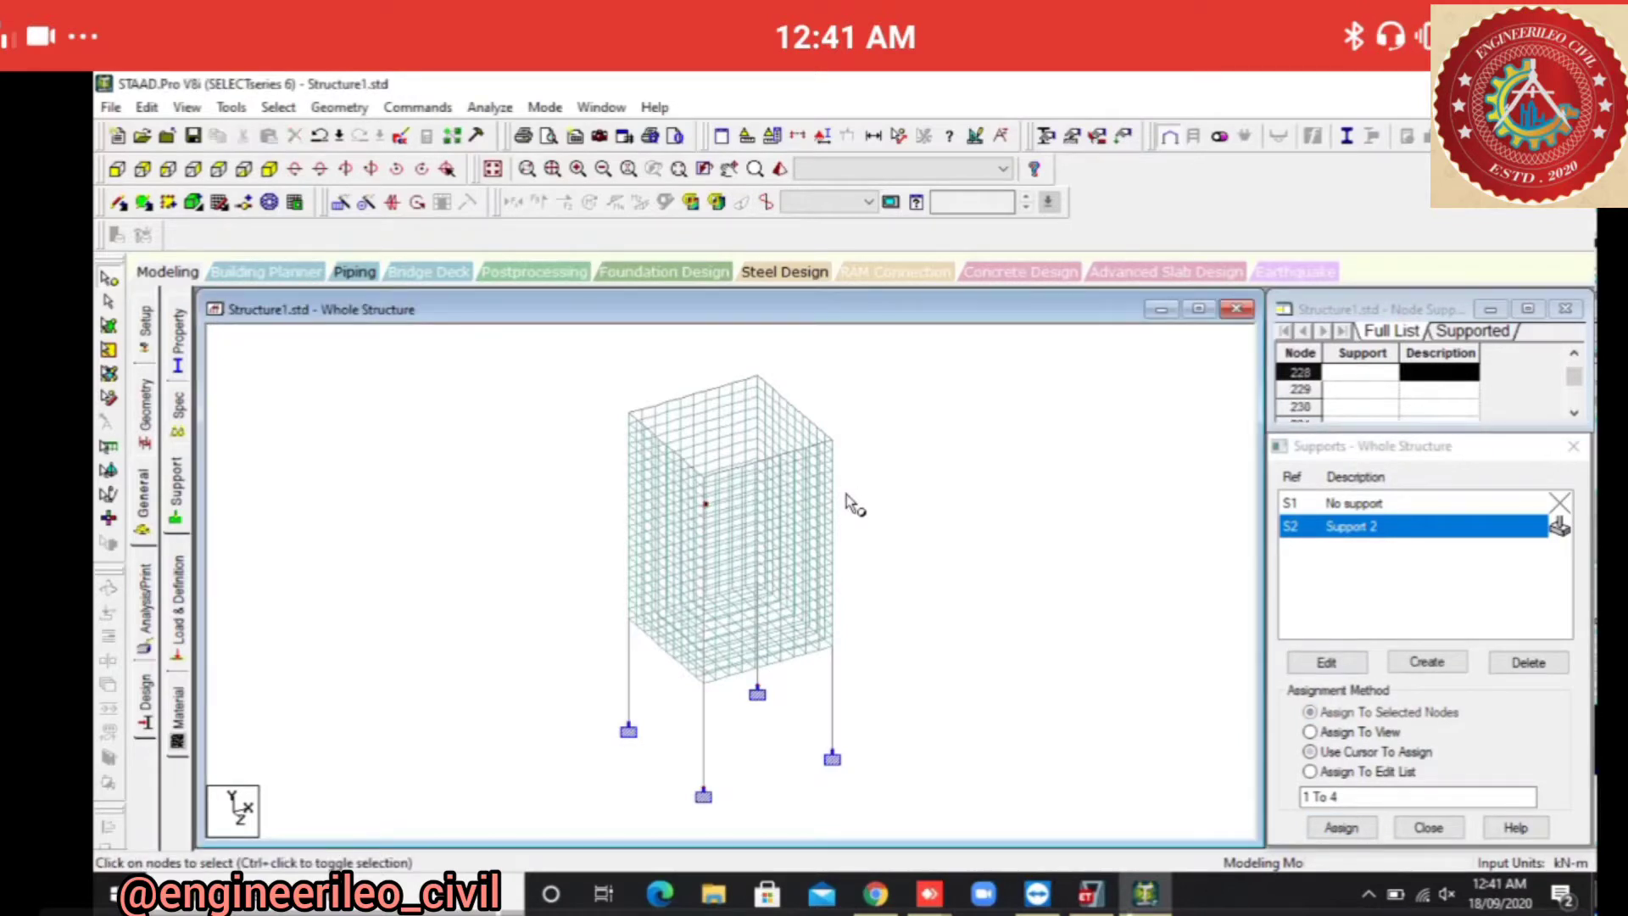
left_click(715, 503)
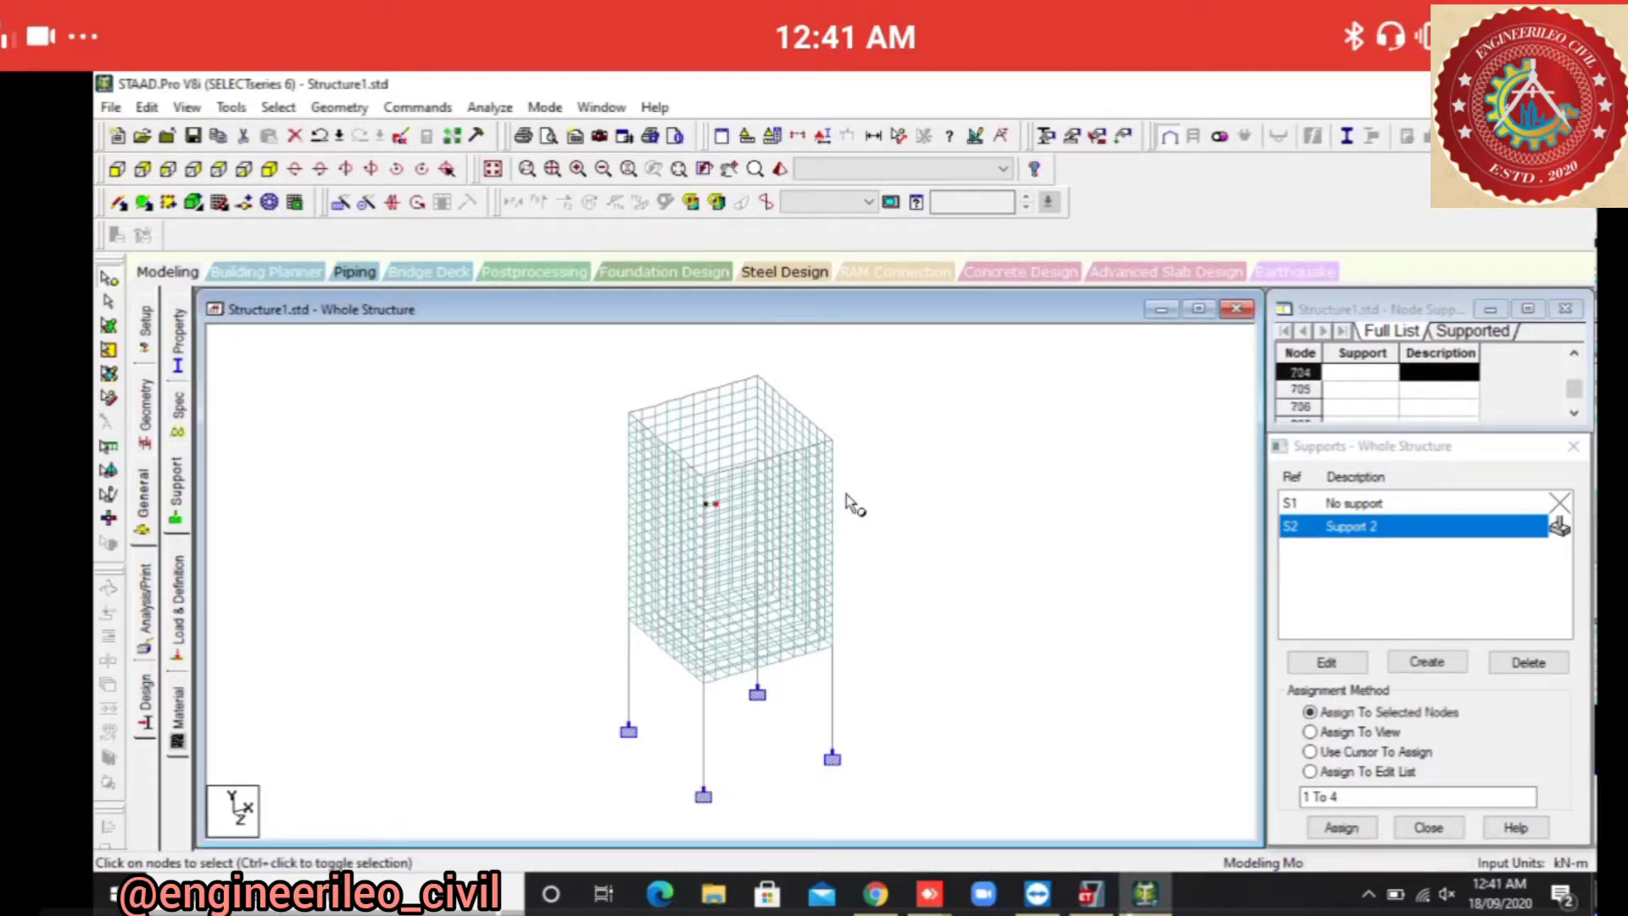
left_click_drag(574, 447, 905, 732)
left_click(847, 494)
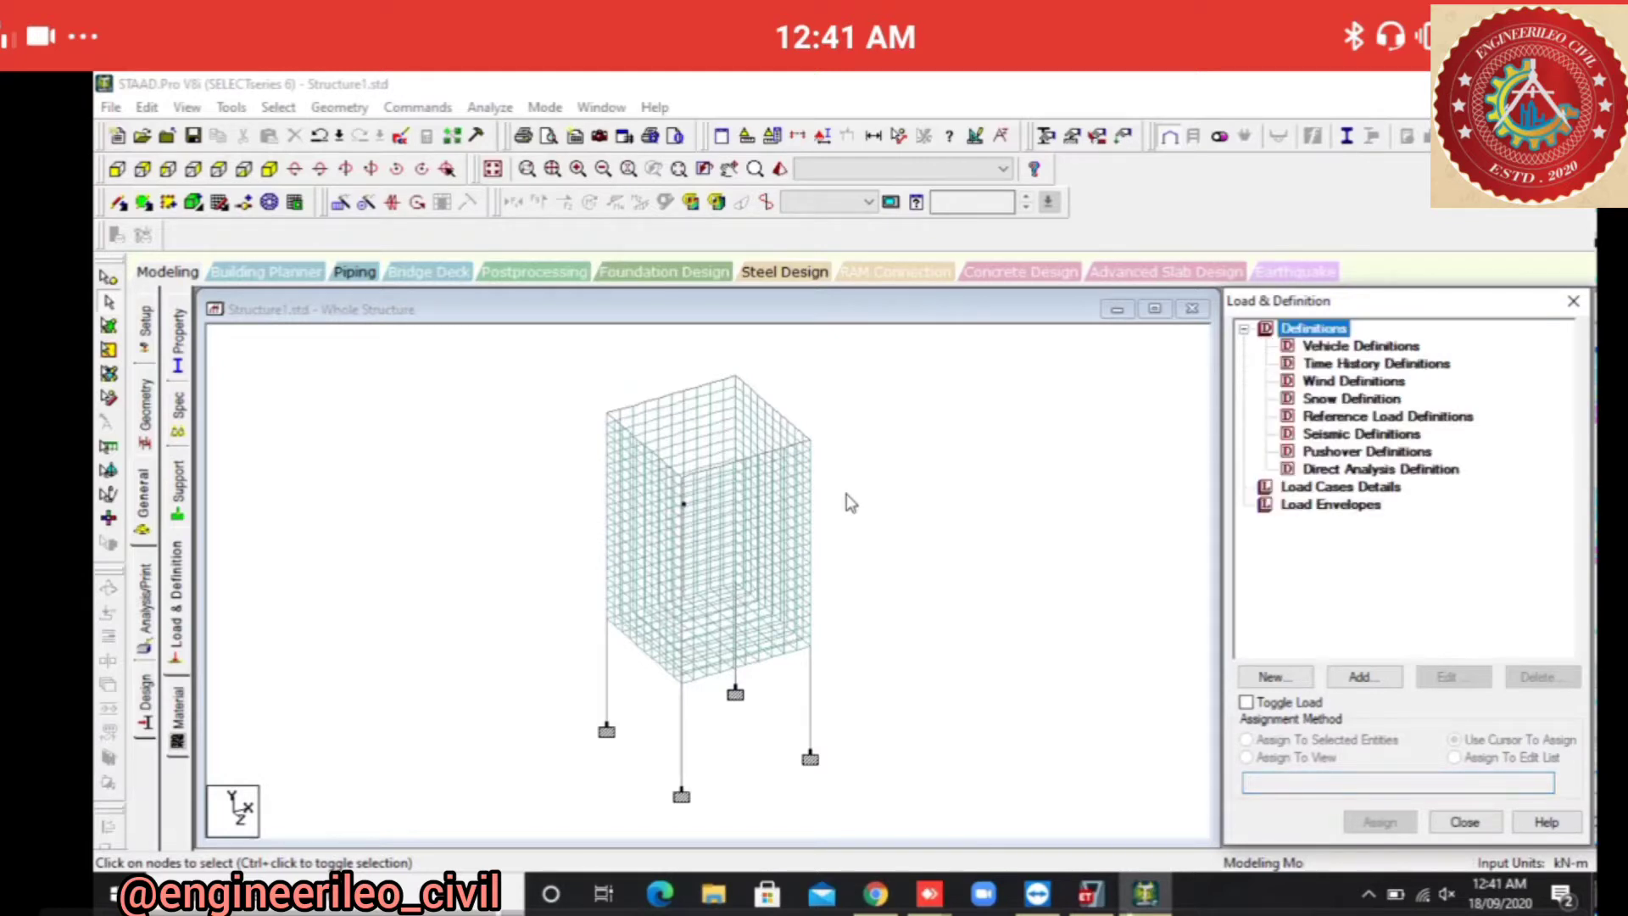
Add a wind type definition numbered 1 with the comment WIND 1.
left_click(1354, 381)
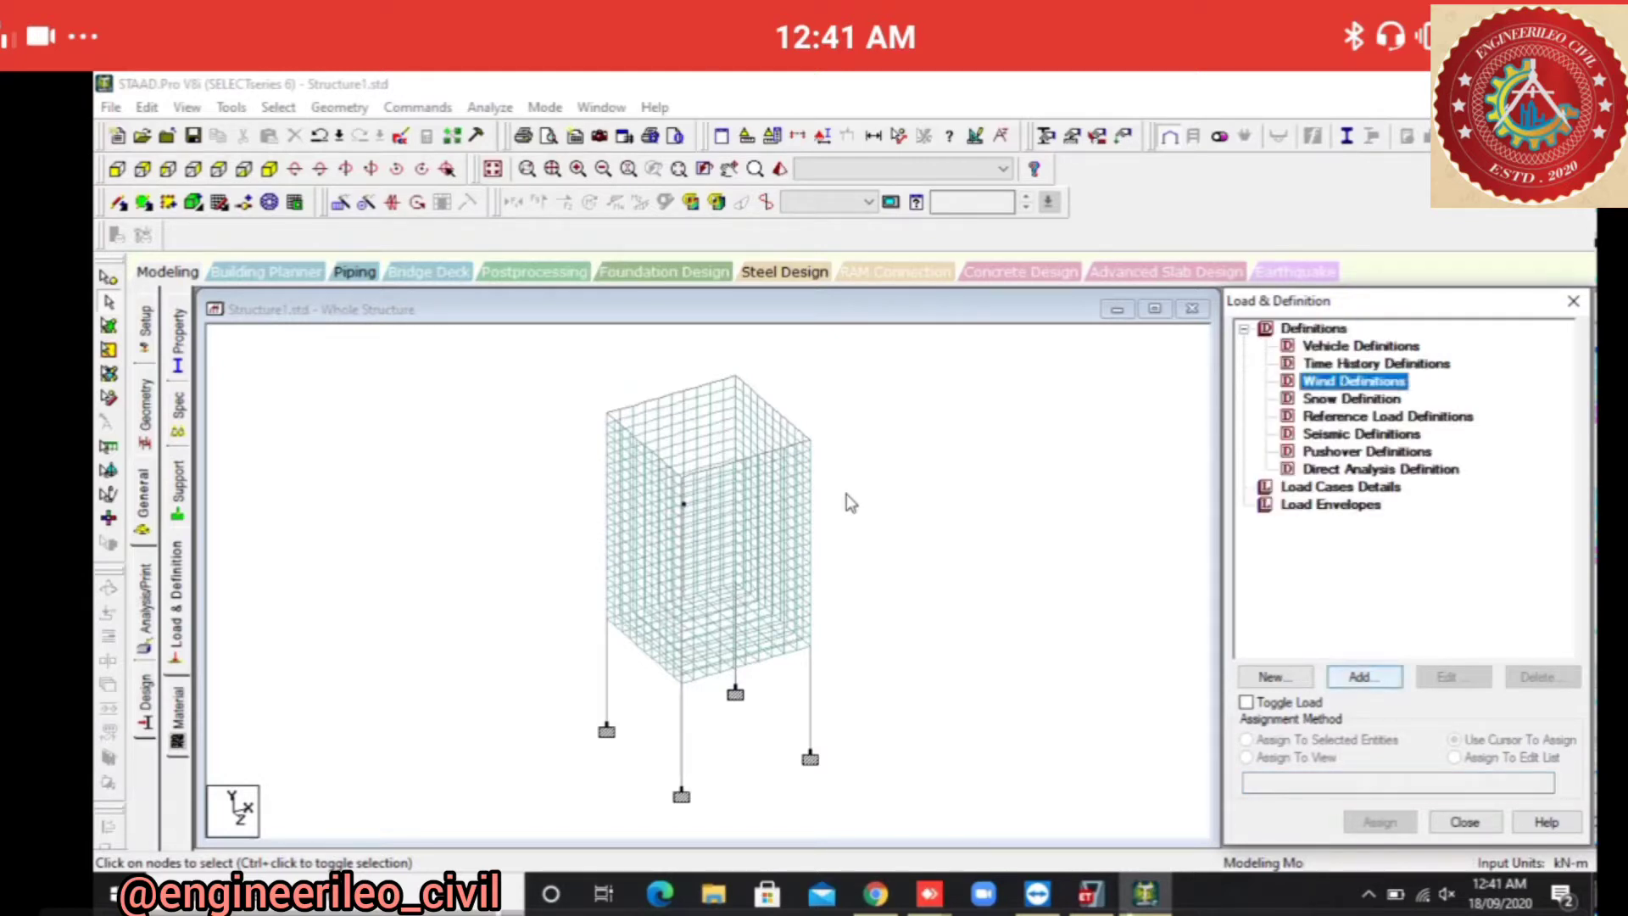
left_click(1364, 677)
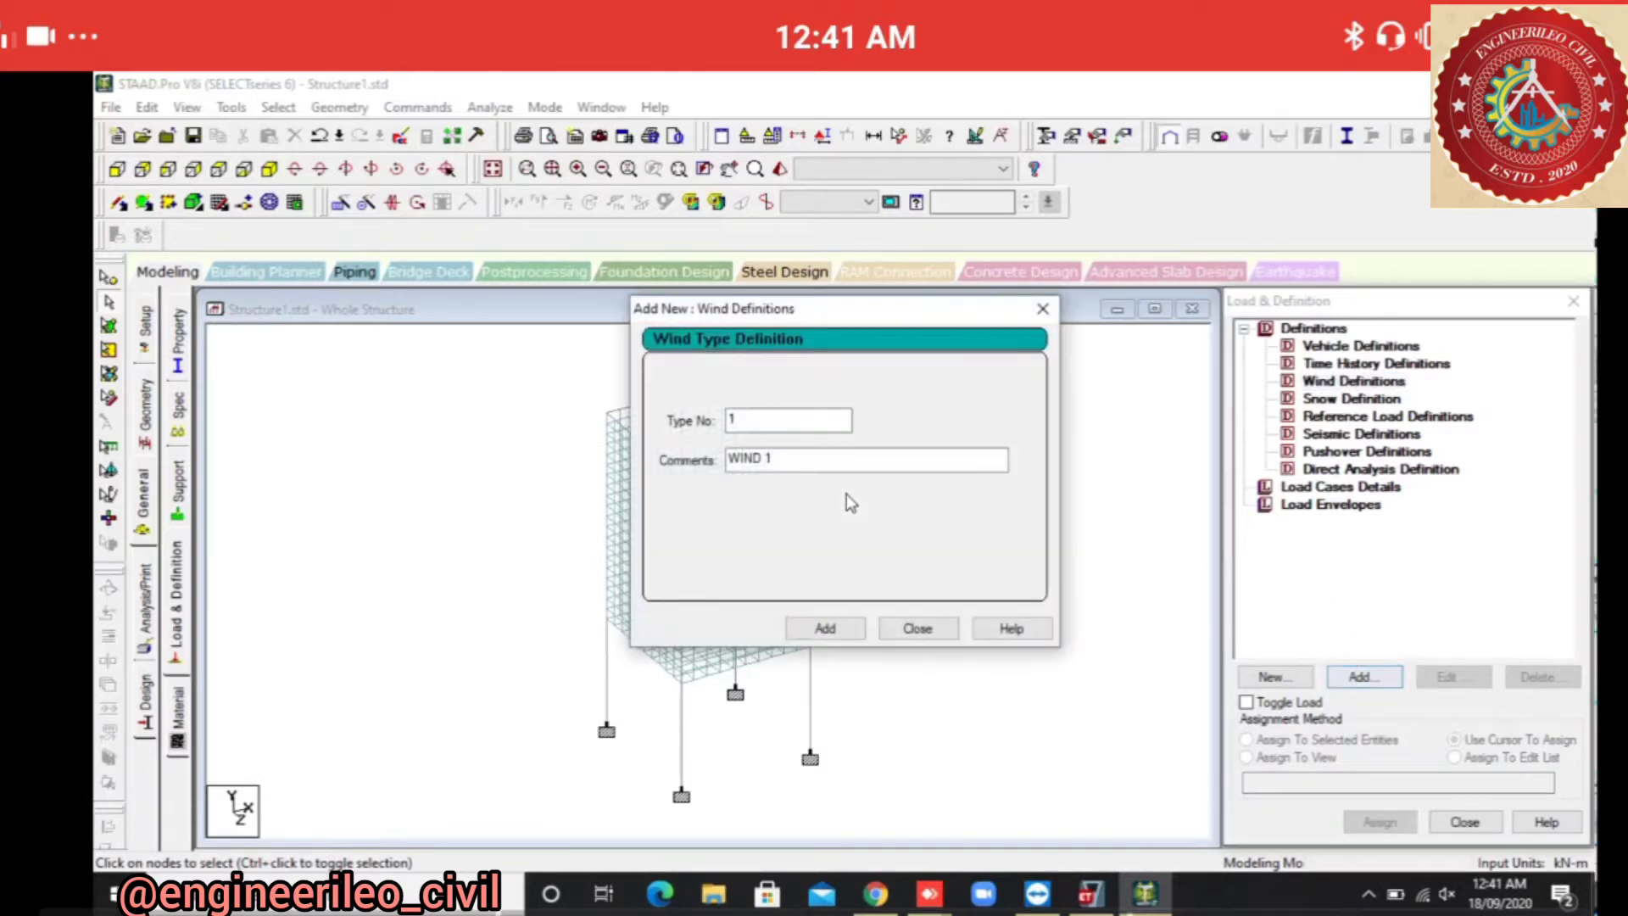
left_click(825, 628)
left_click(917, 629)
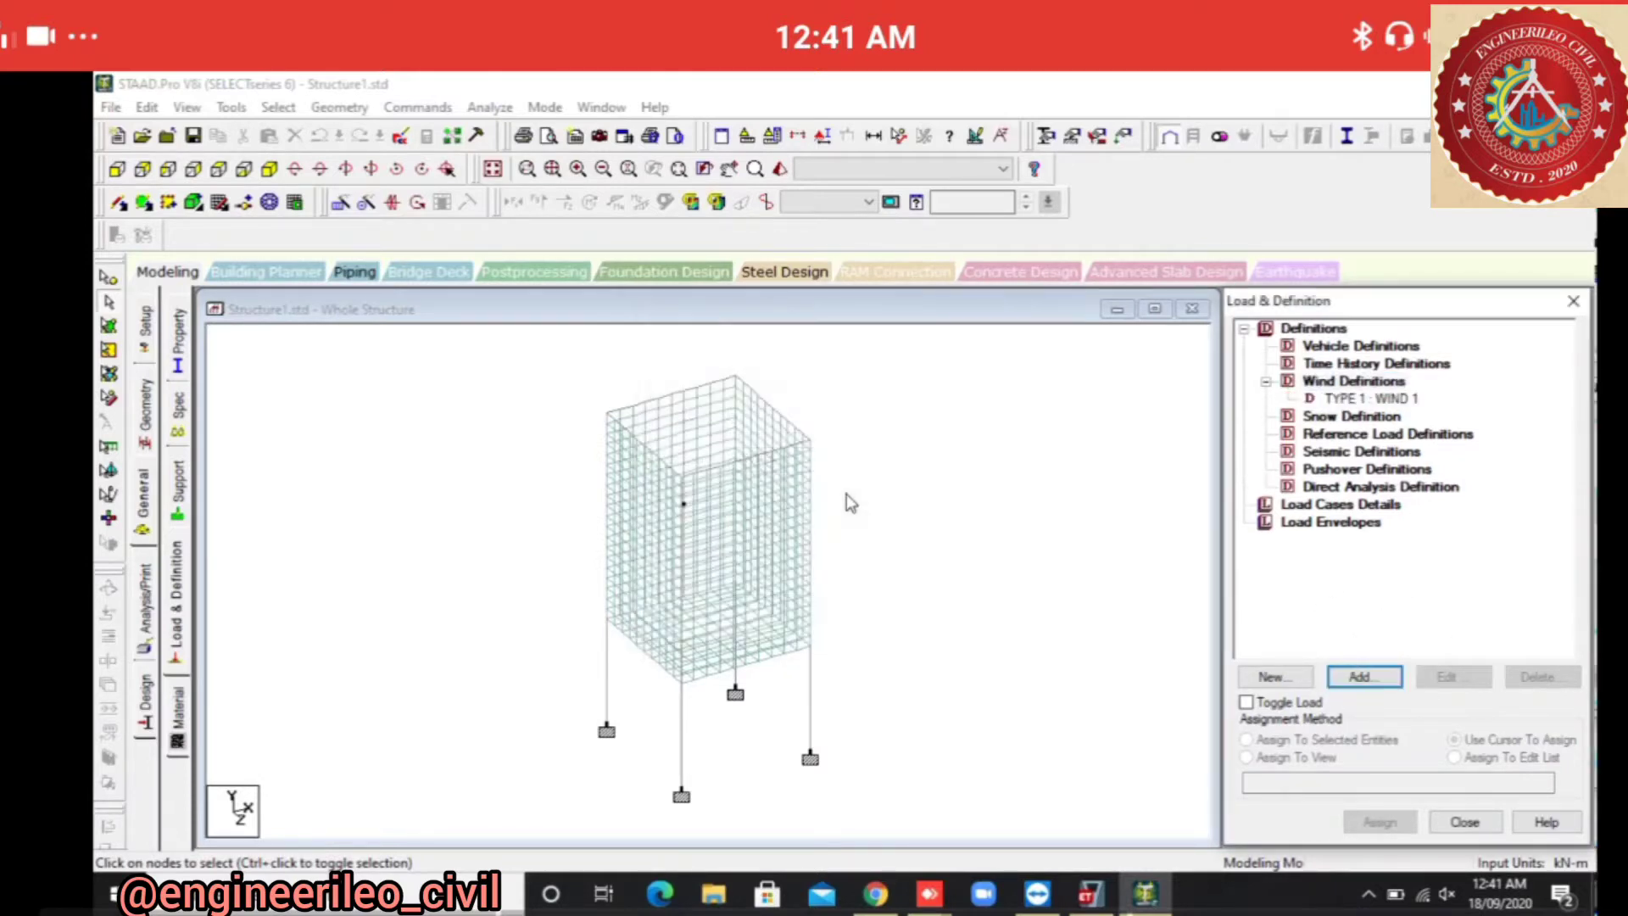
Calculate the WIND 1 intensities per ASCE-7 for structure type Chimney, Tank and similar structures, and add them to the definition.
left_click(1377, 399)
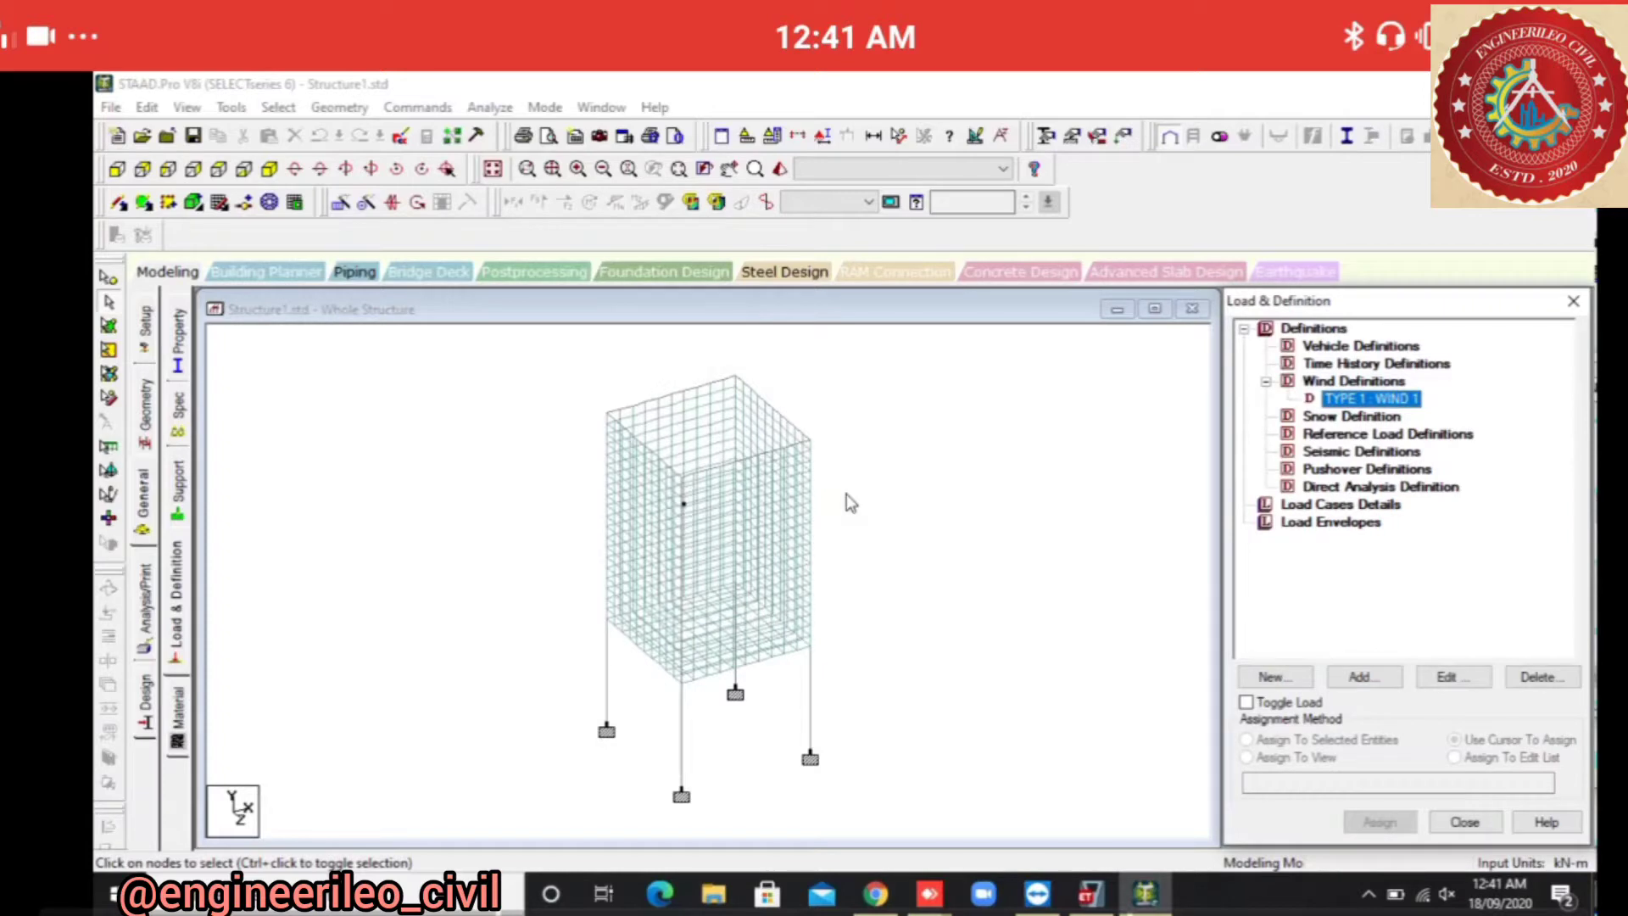
left_click(1364, 677)
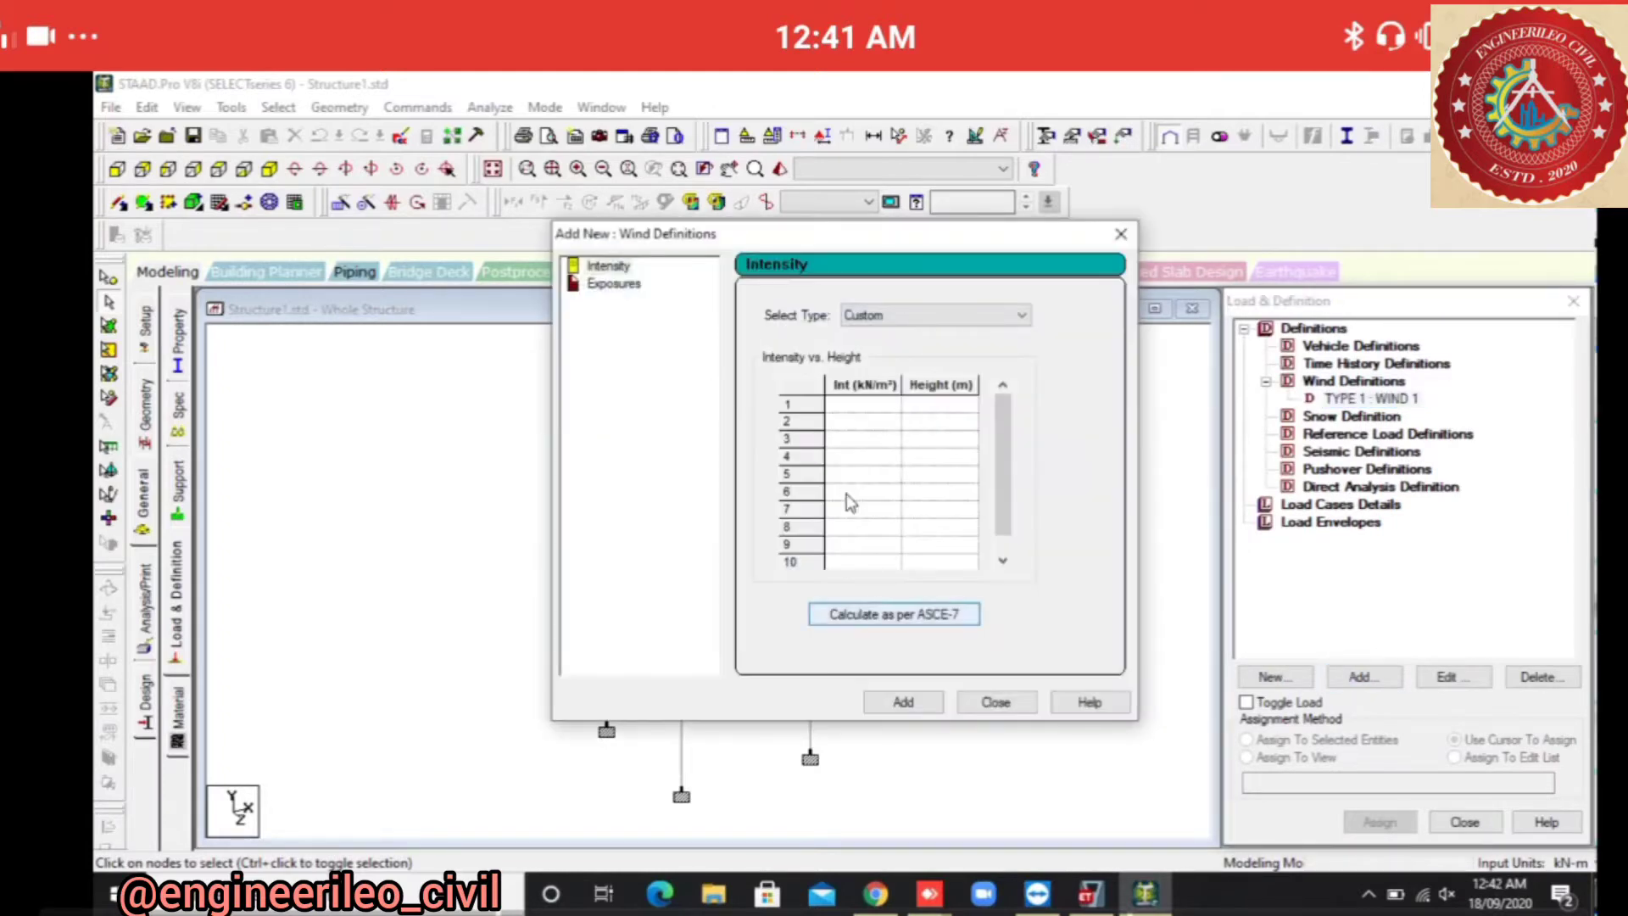
left_click(933, 617)
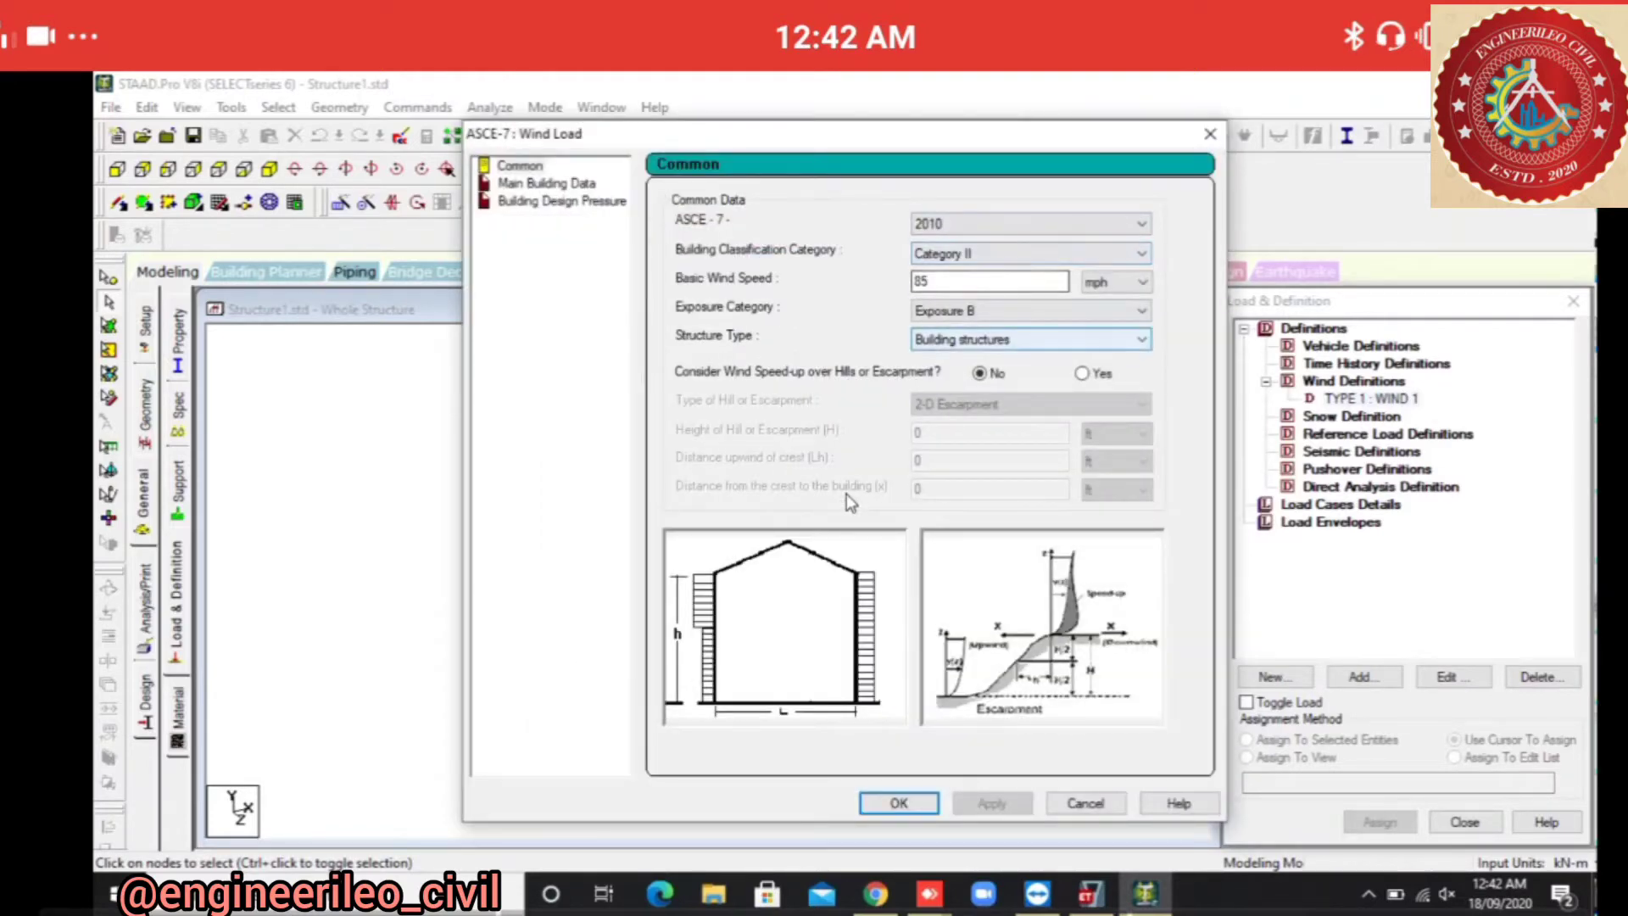
left_click(1032, 339)
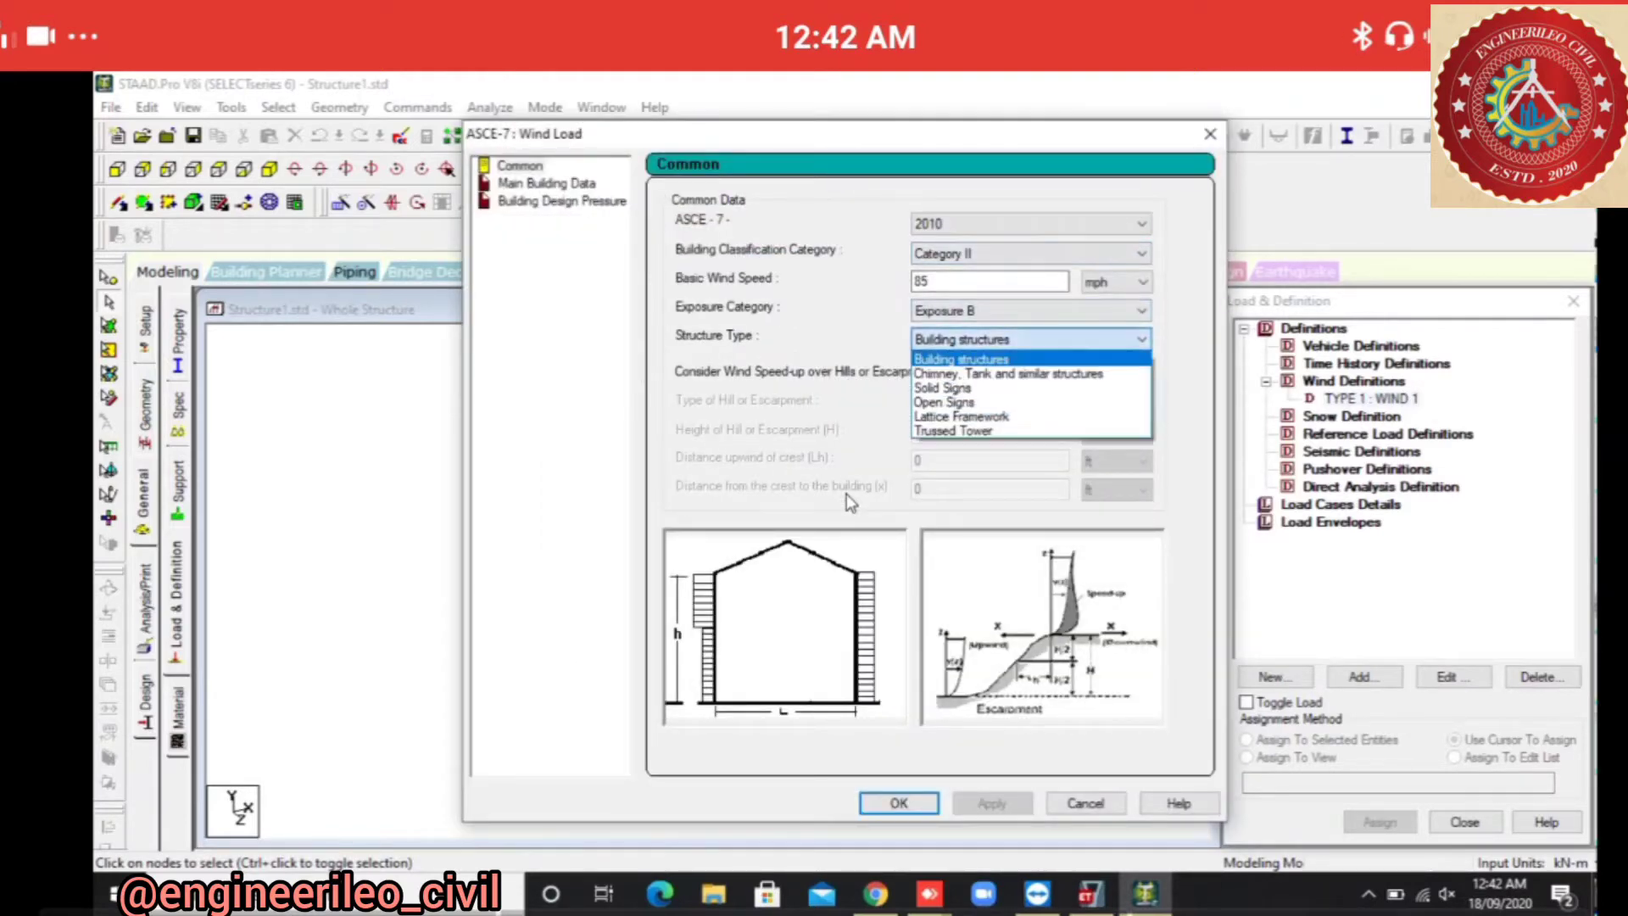
left_click(1008, 374)
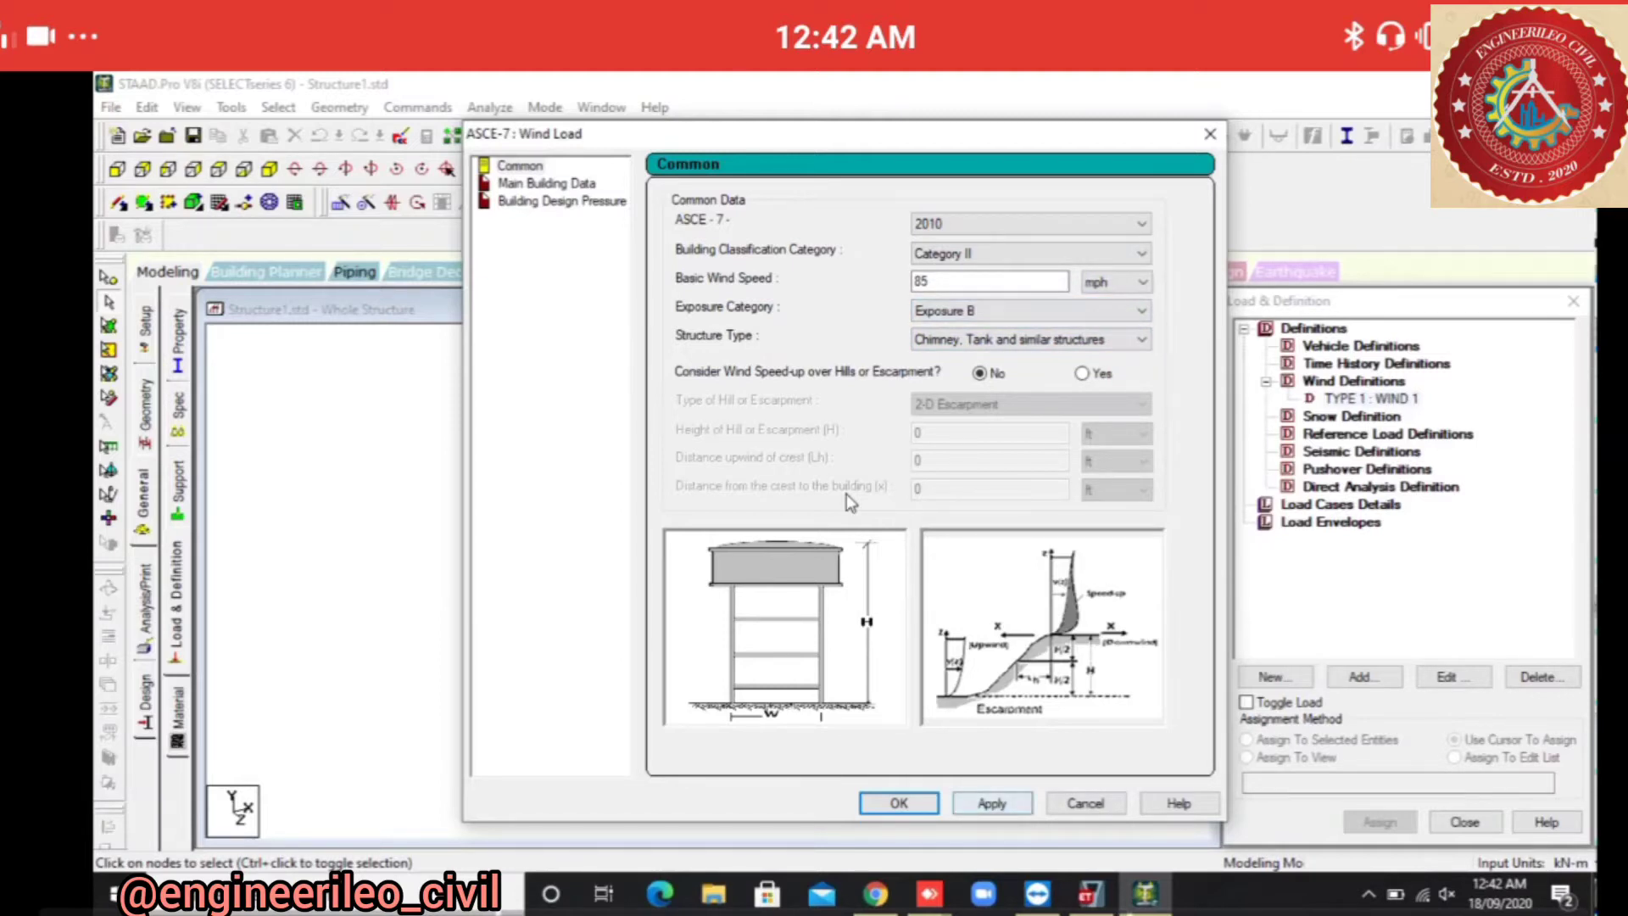
key("Return")
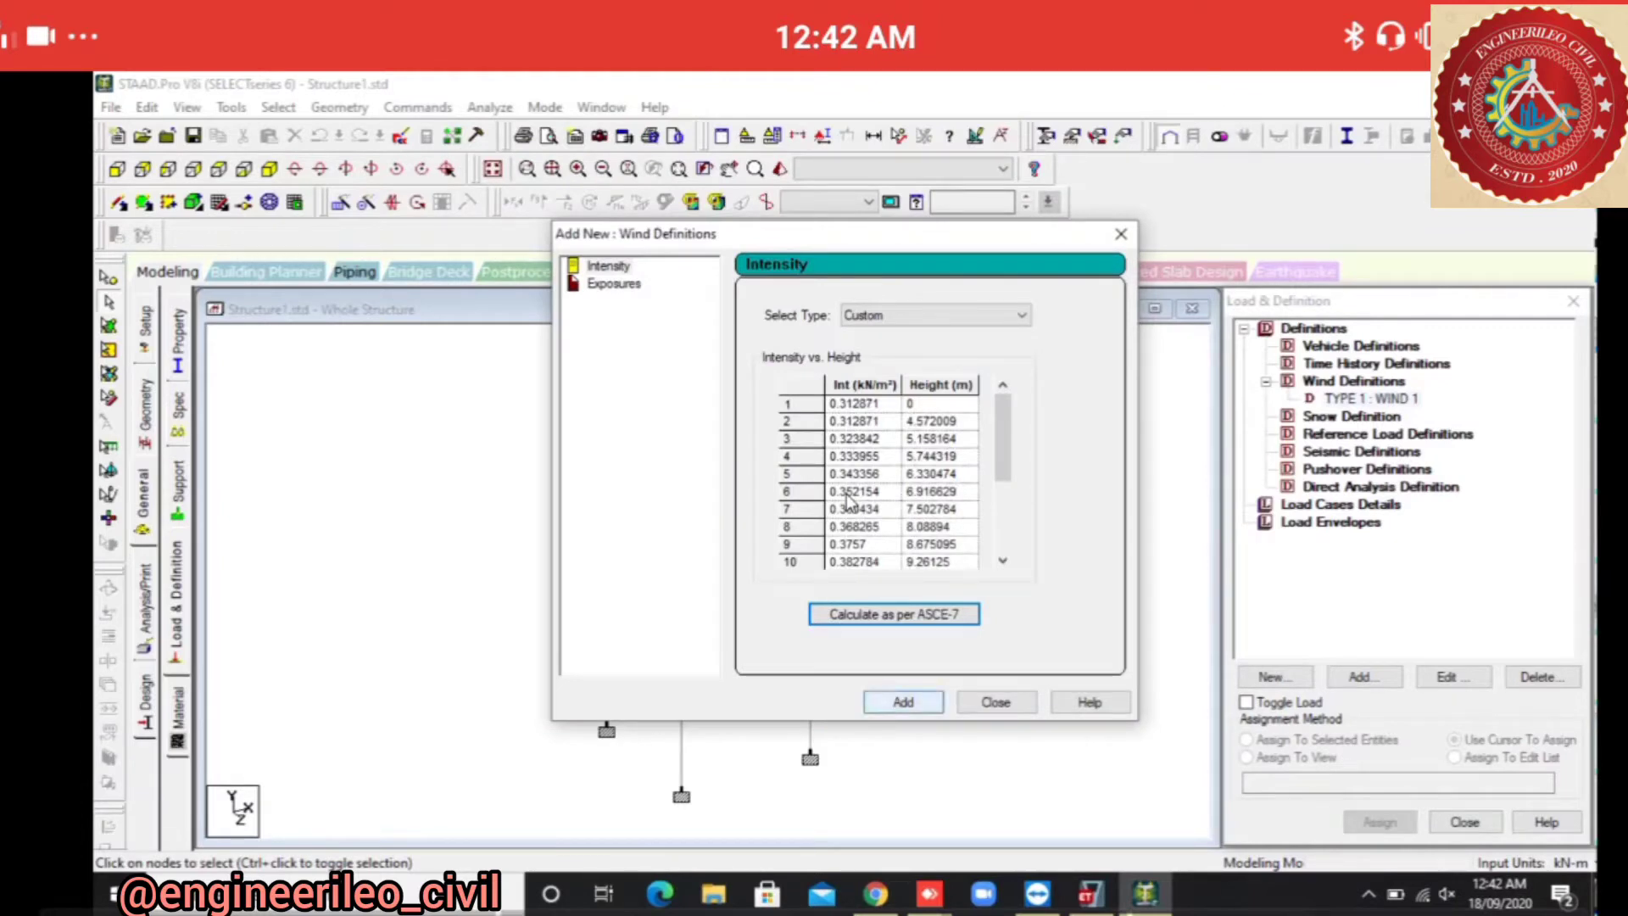
left_click(903, 702)
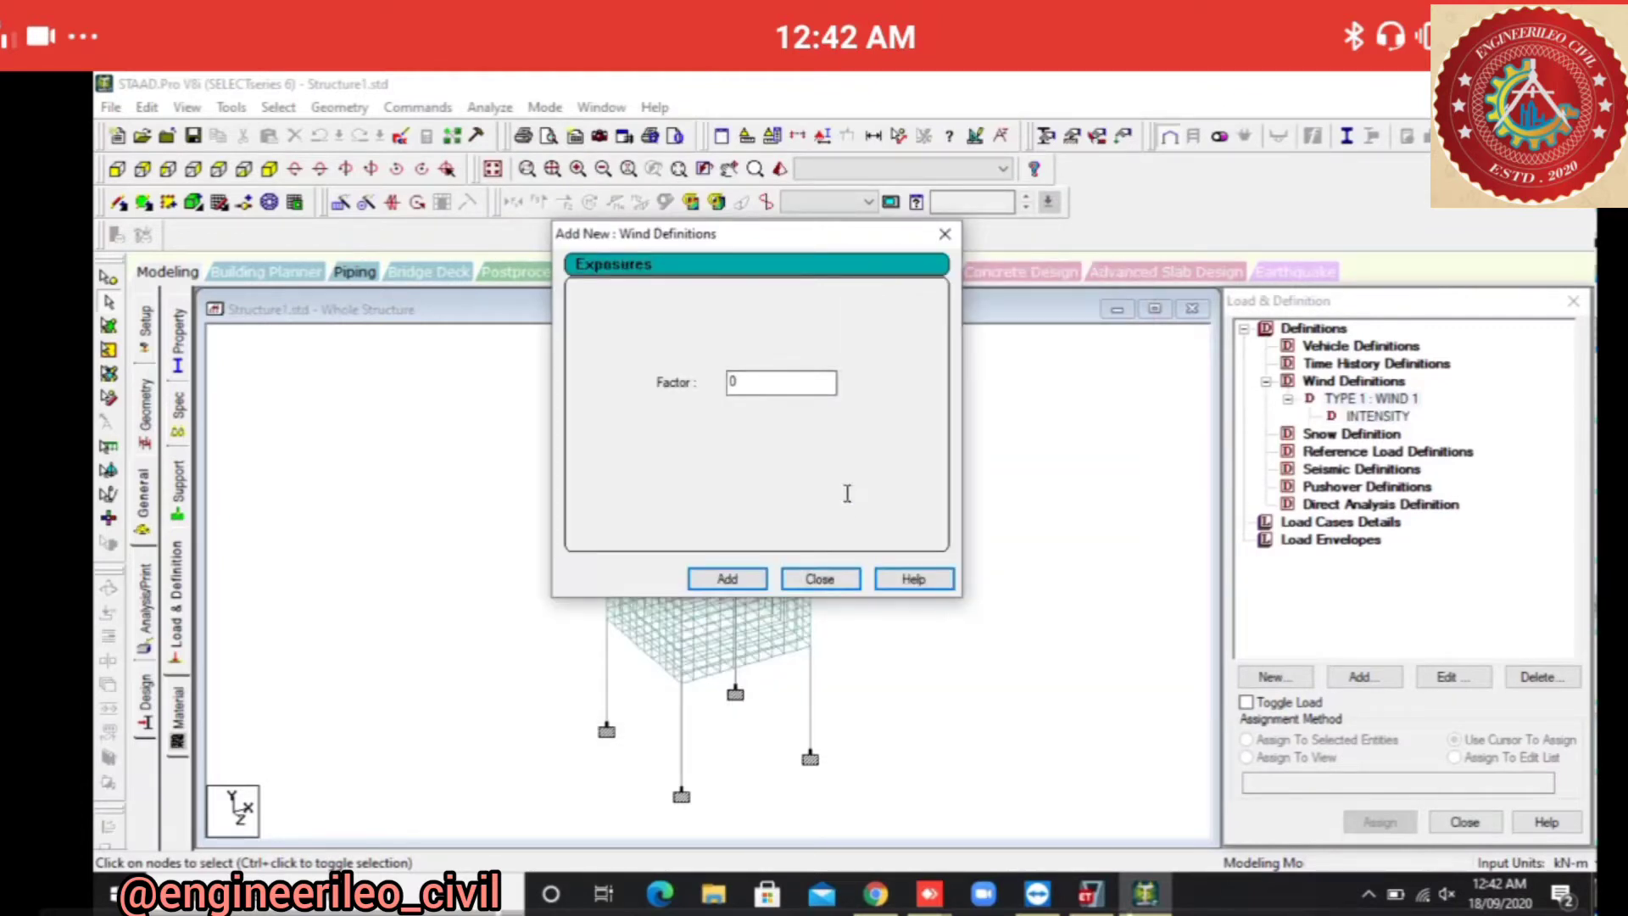
Add an exposure factor of 1 to the wind definition and assign it to the entire view.
type("1")
key("Return")
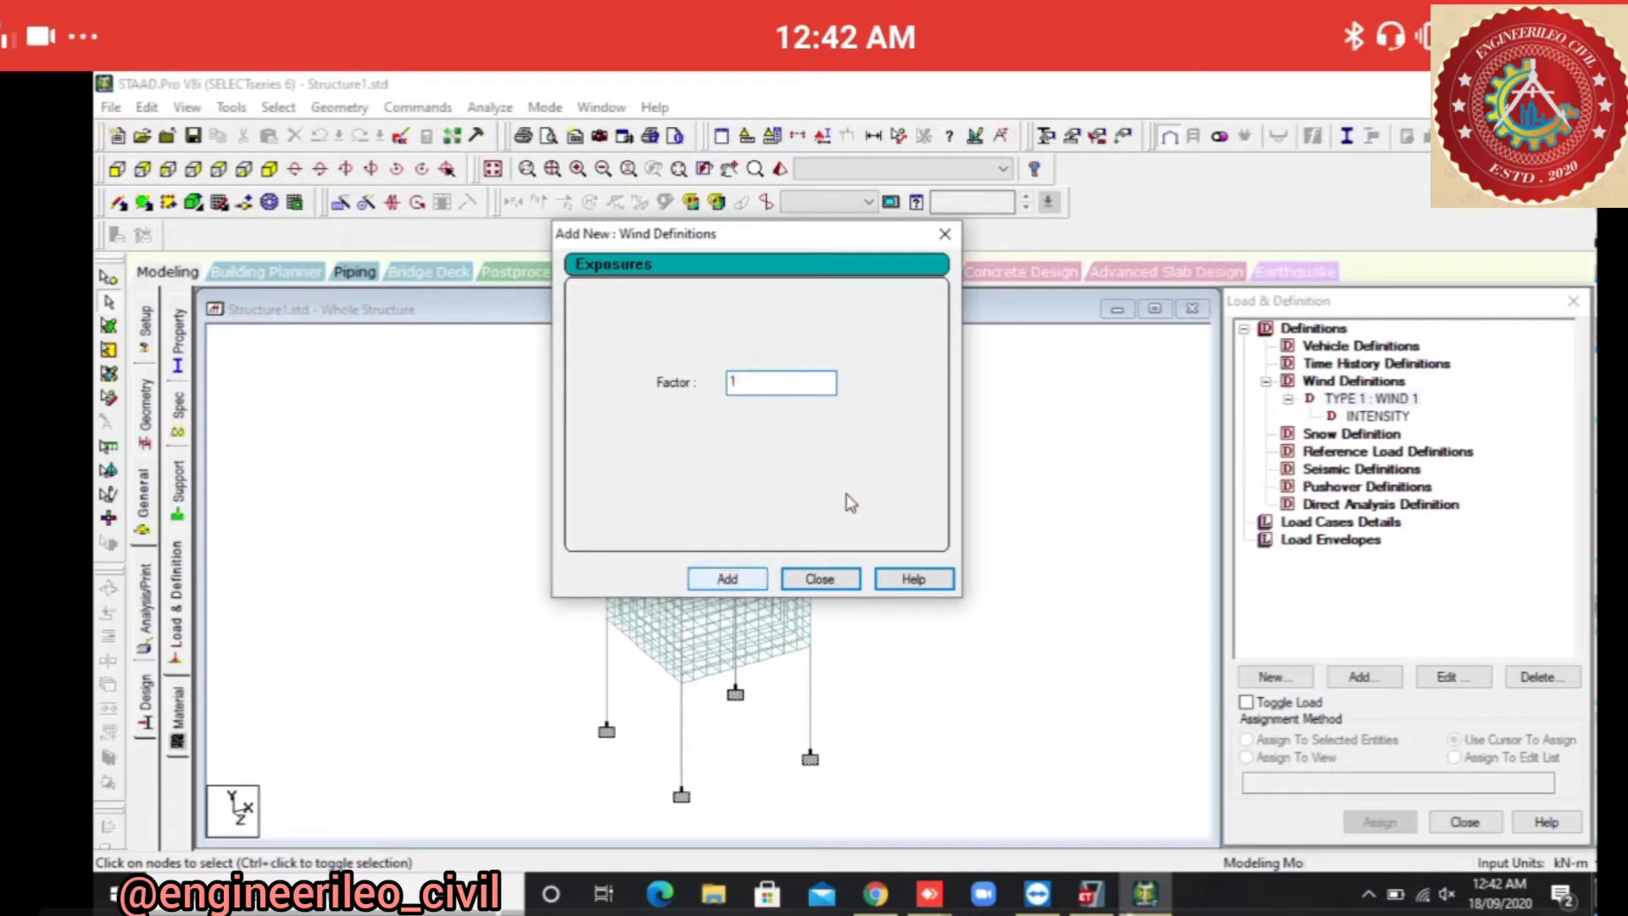
key("Tab")
key("Return")
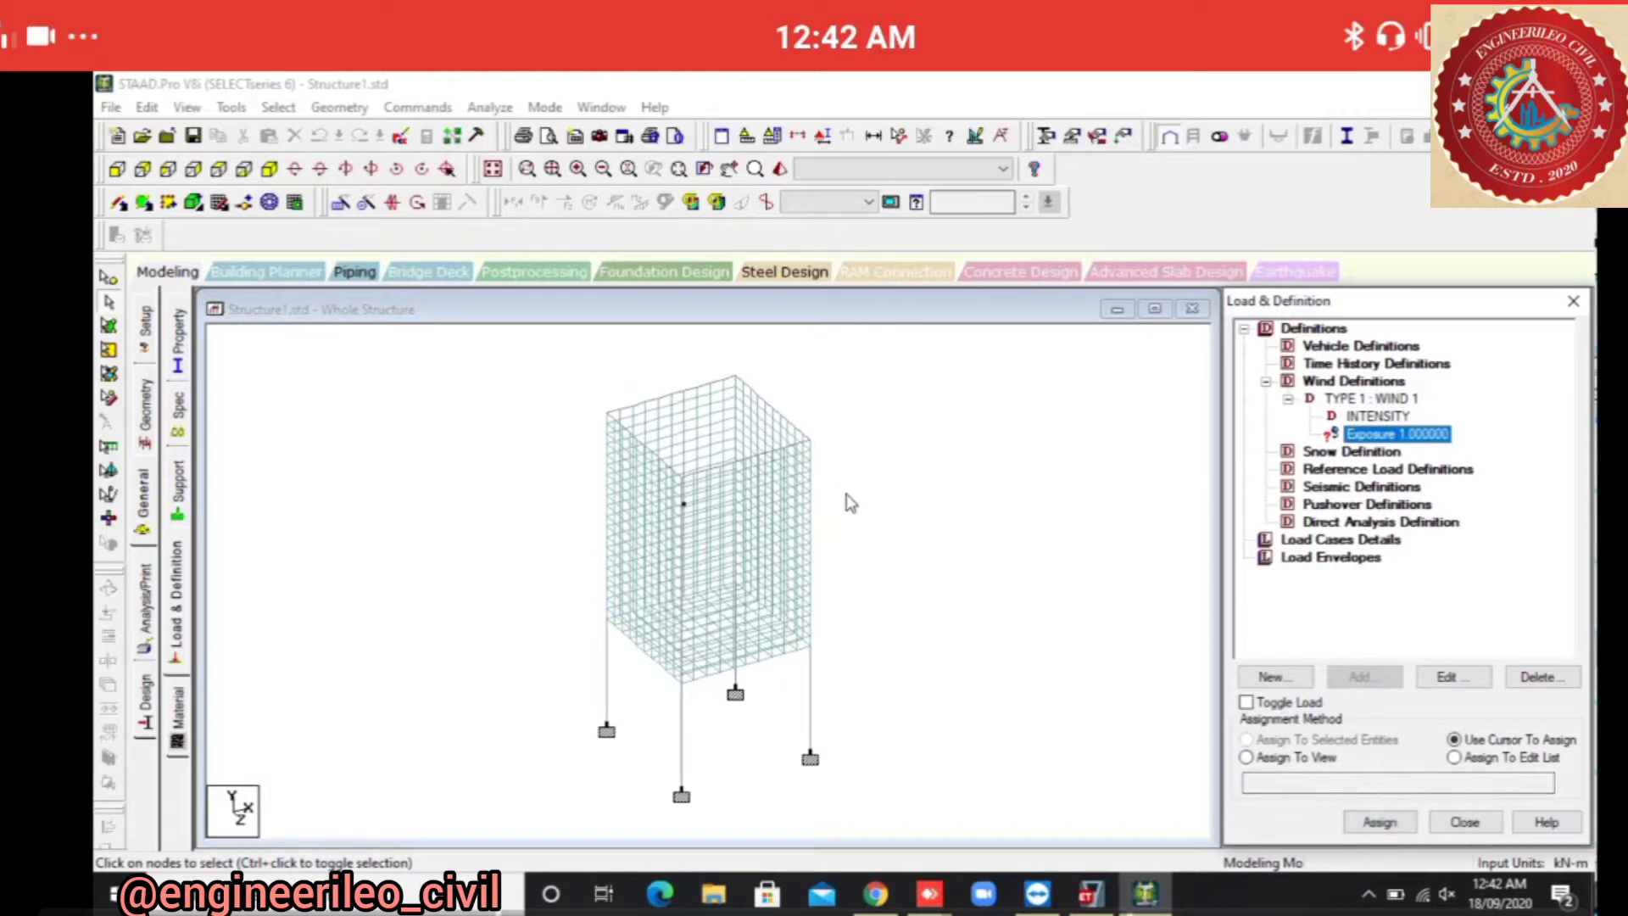
left_click(1311, 758)
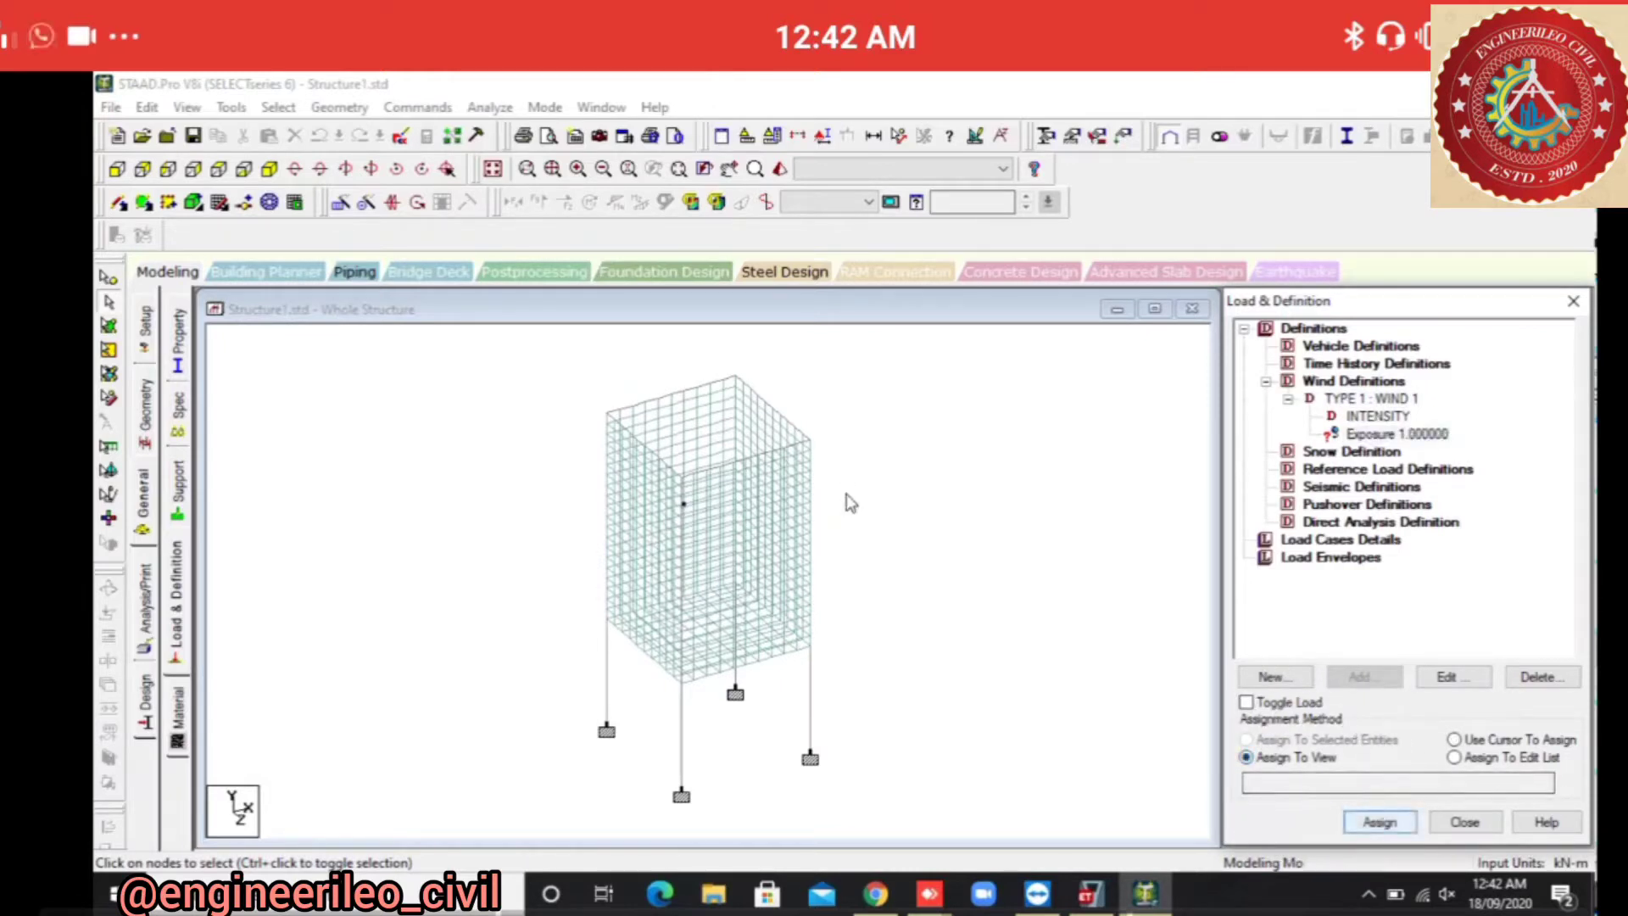
left_click(1380, 822)
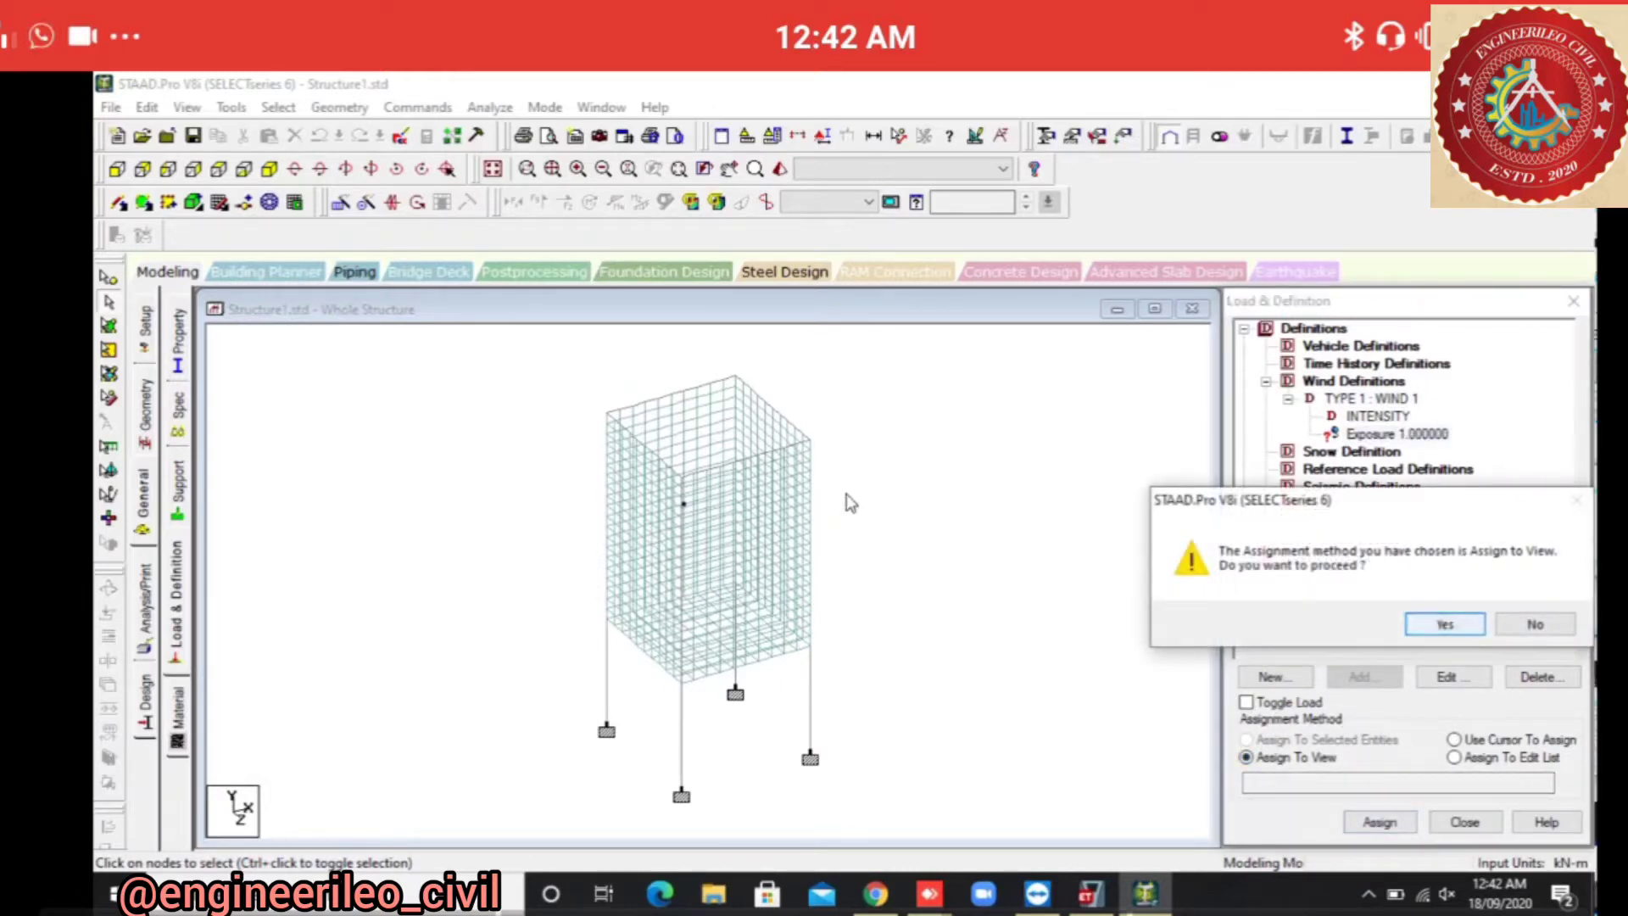
key("Return")
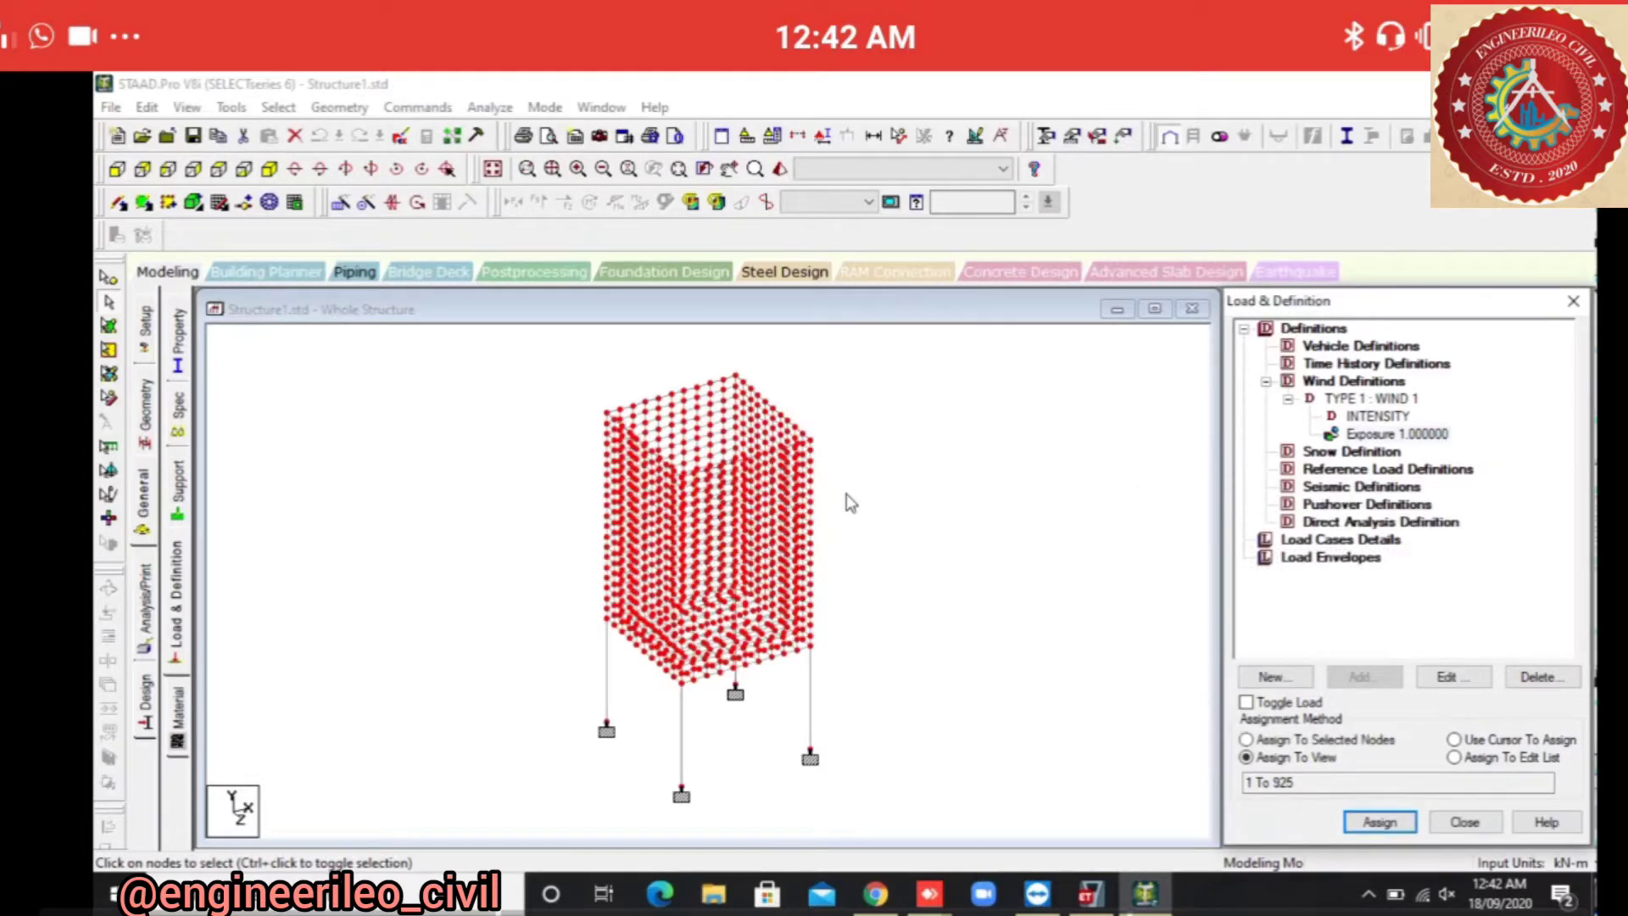
left_click(851, 503)
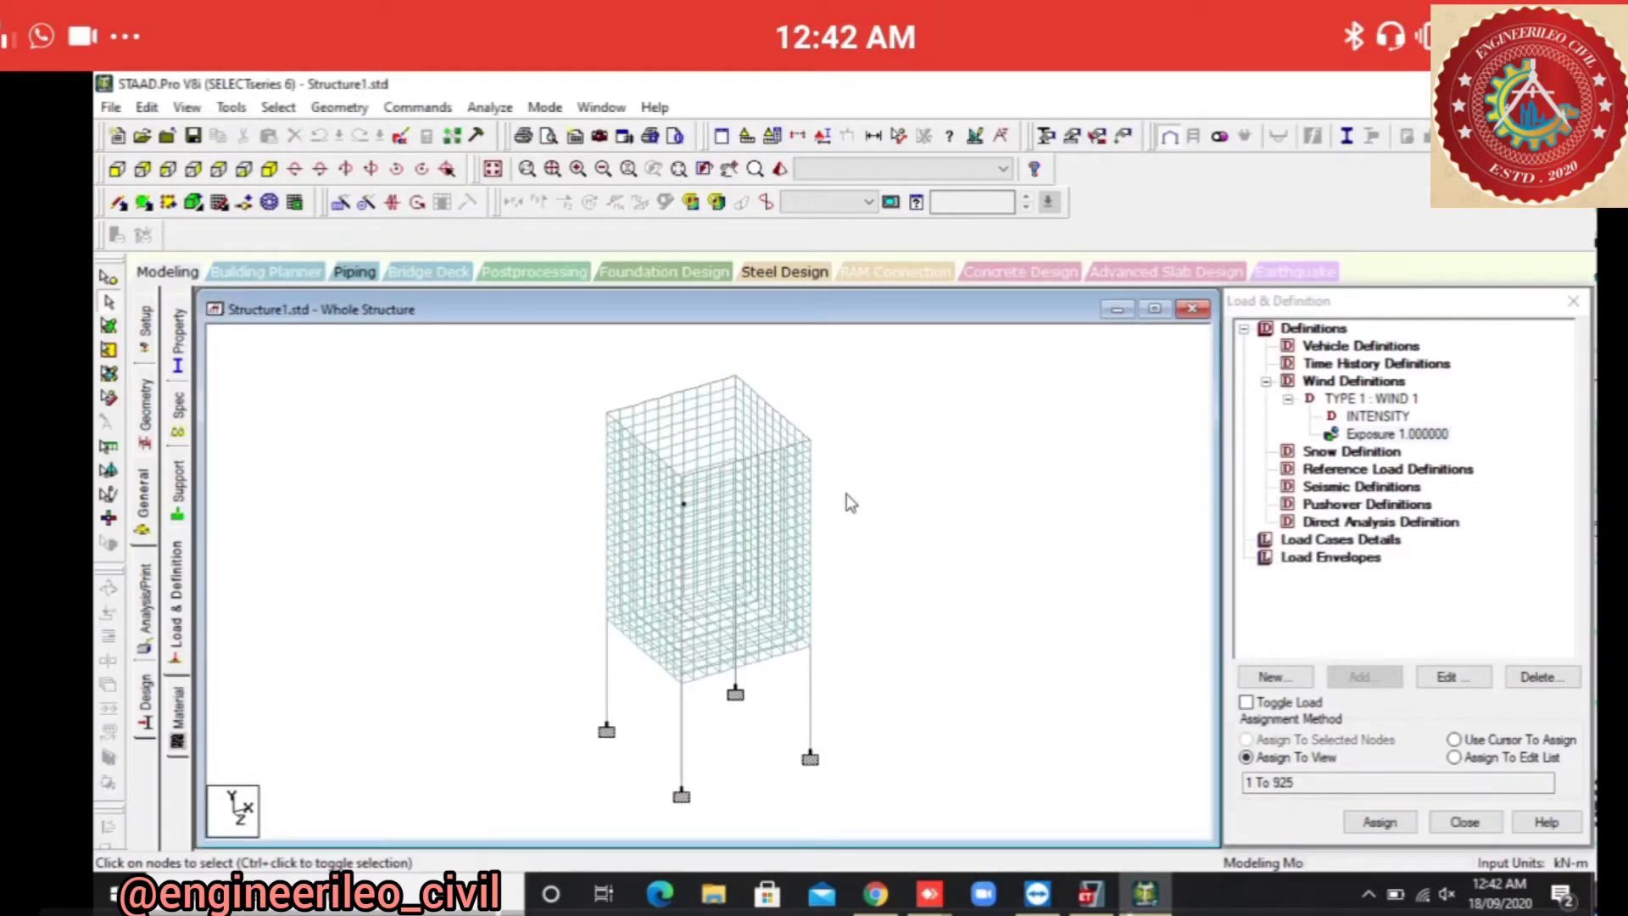
Create primary load case 1 with loading type Dead and title DL.
left_click(1341, 539)
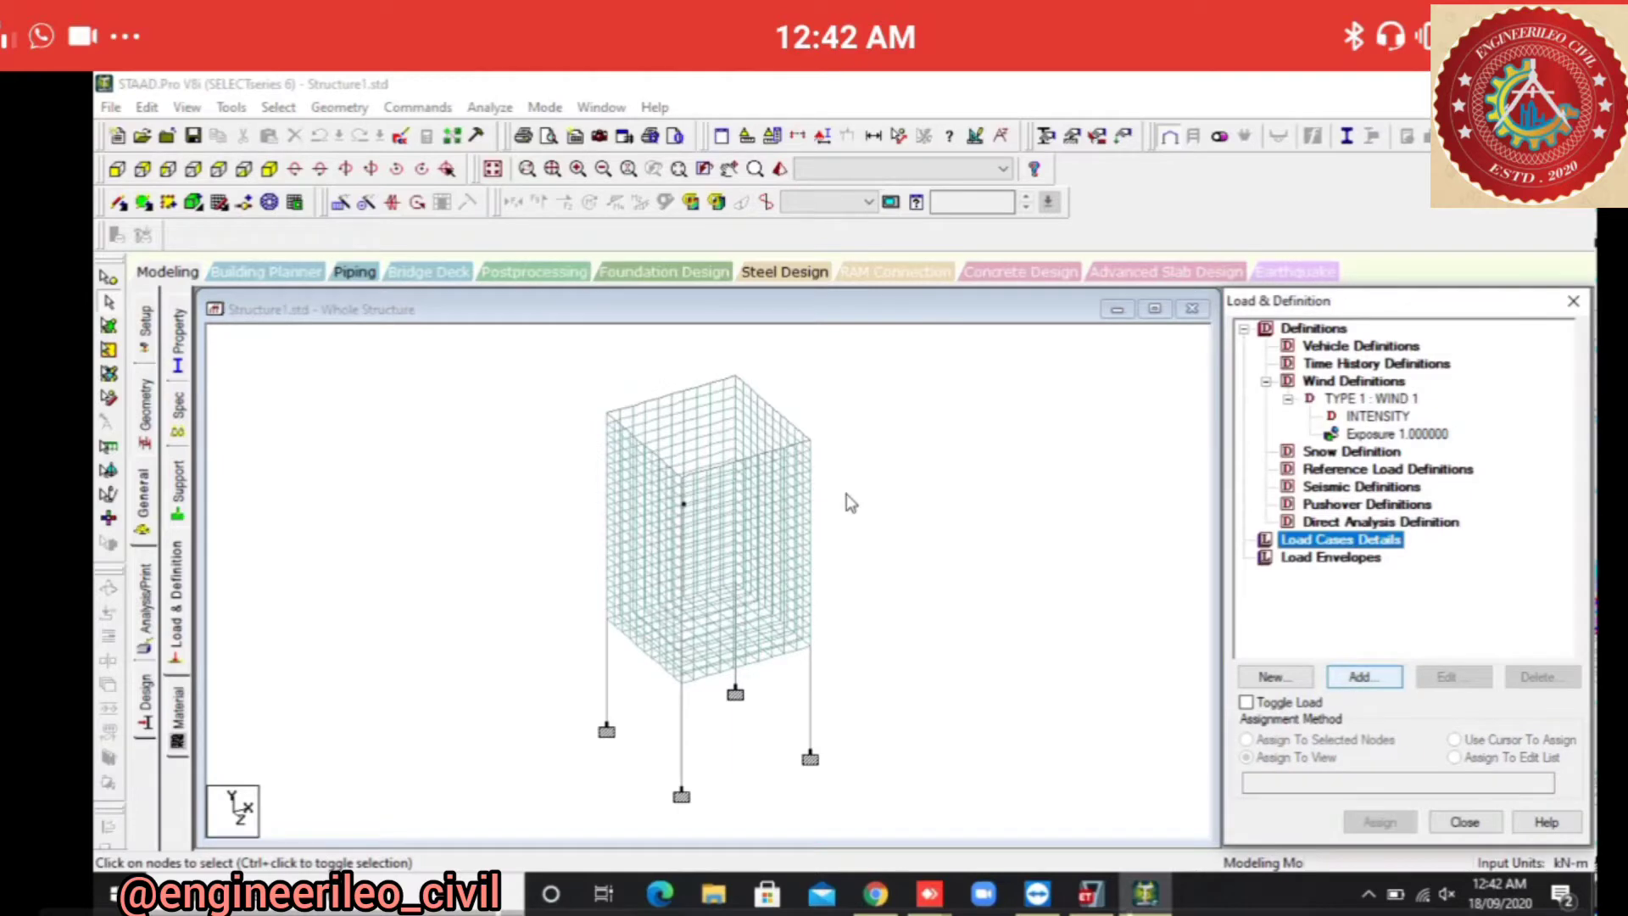
key("Return")
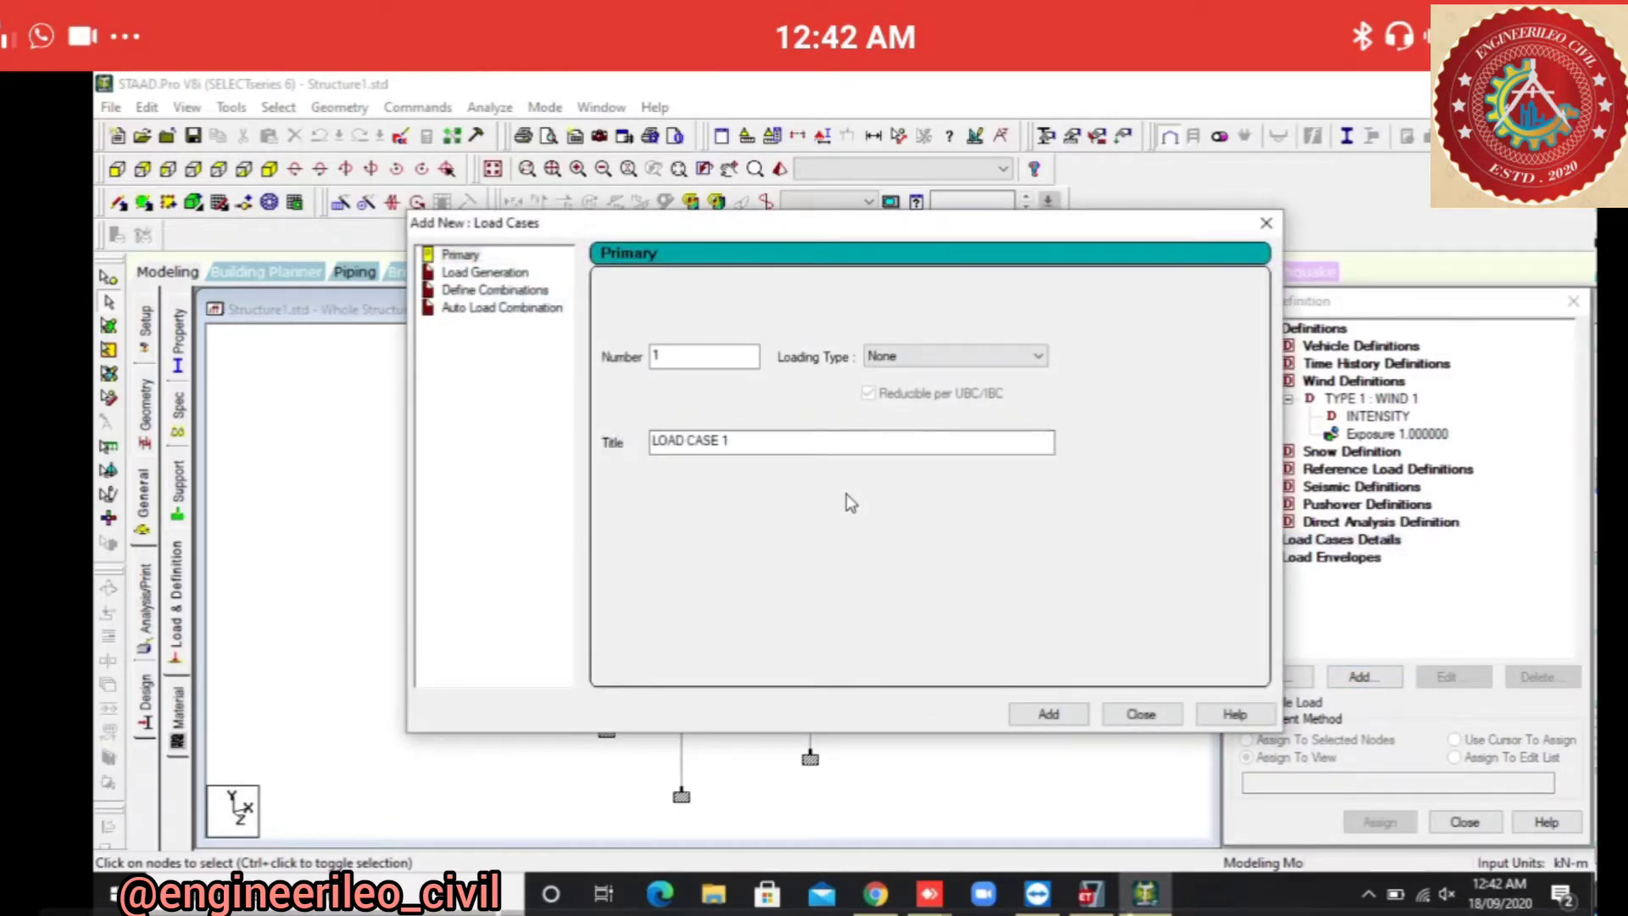
key("Tab")
key("alt+Down")
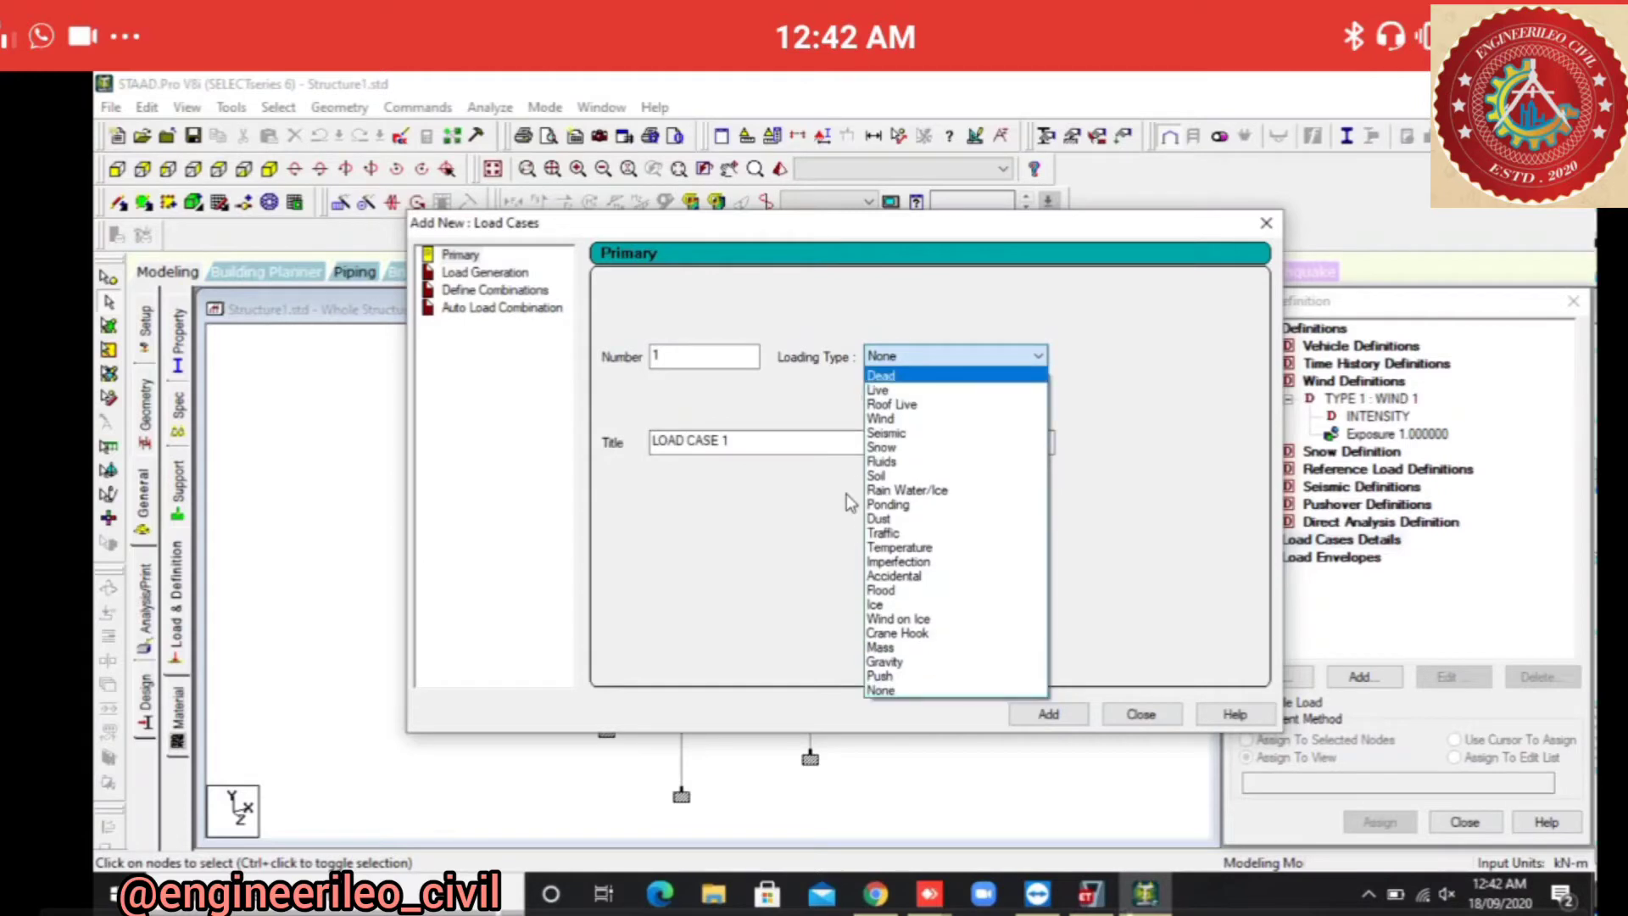
key("Return")
key("Tab")
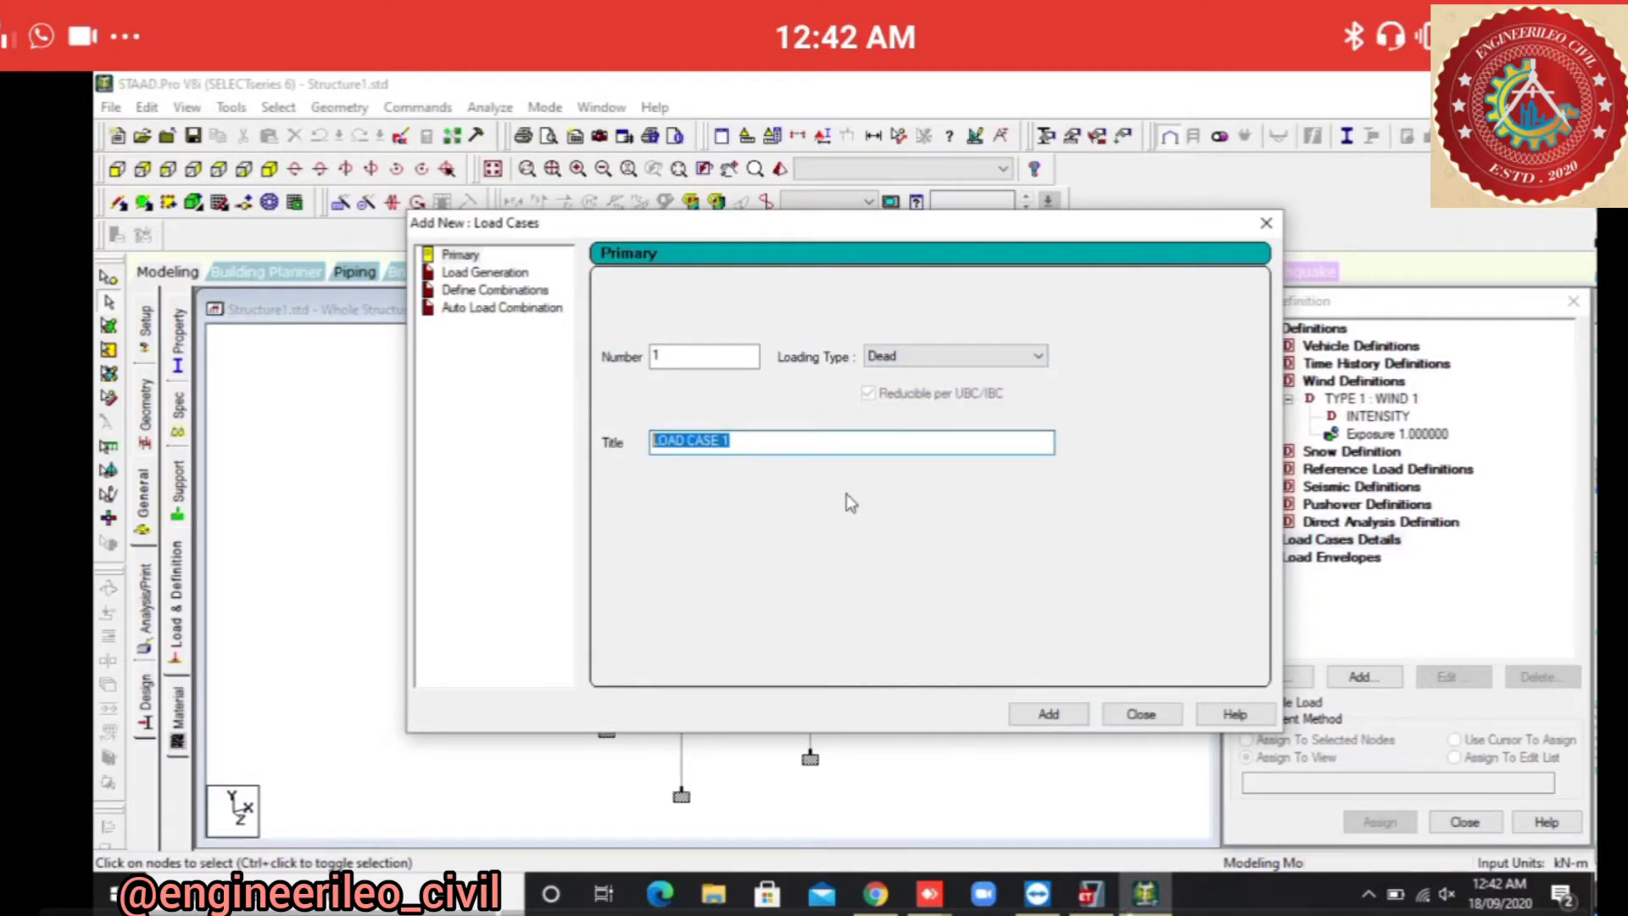
type("DL")
key("Return")
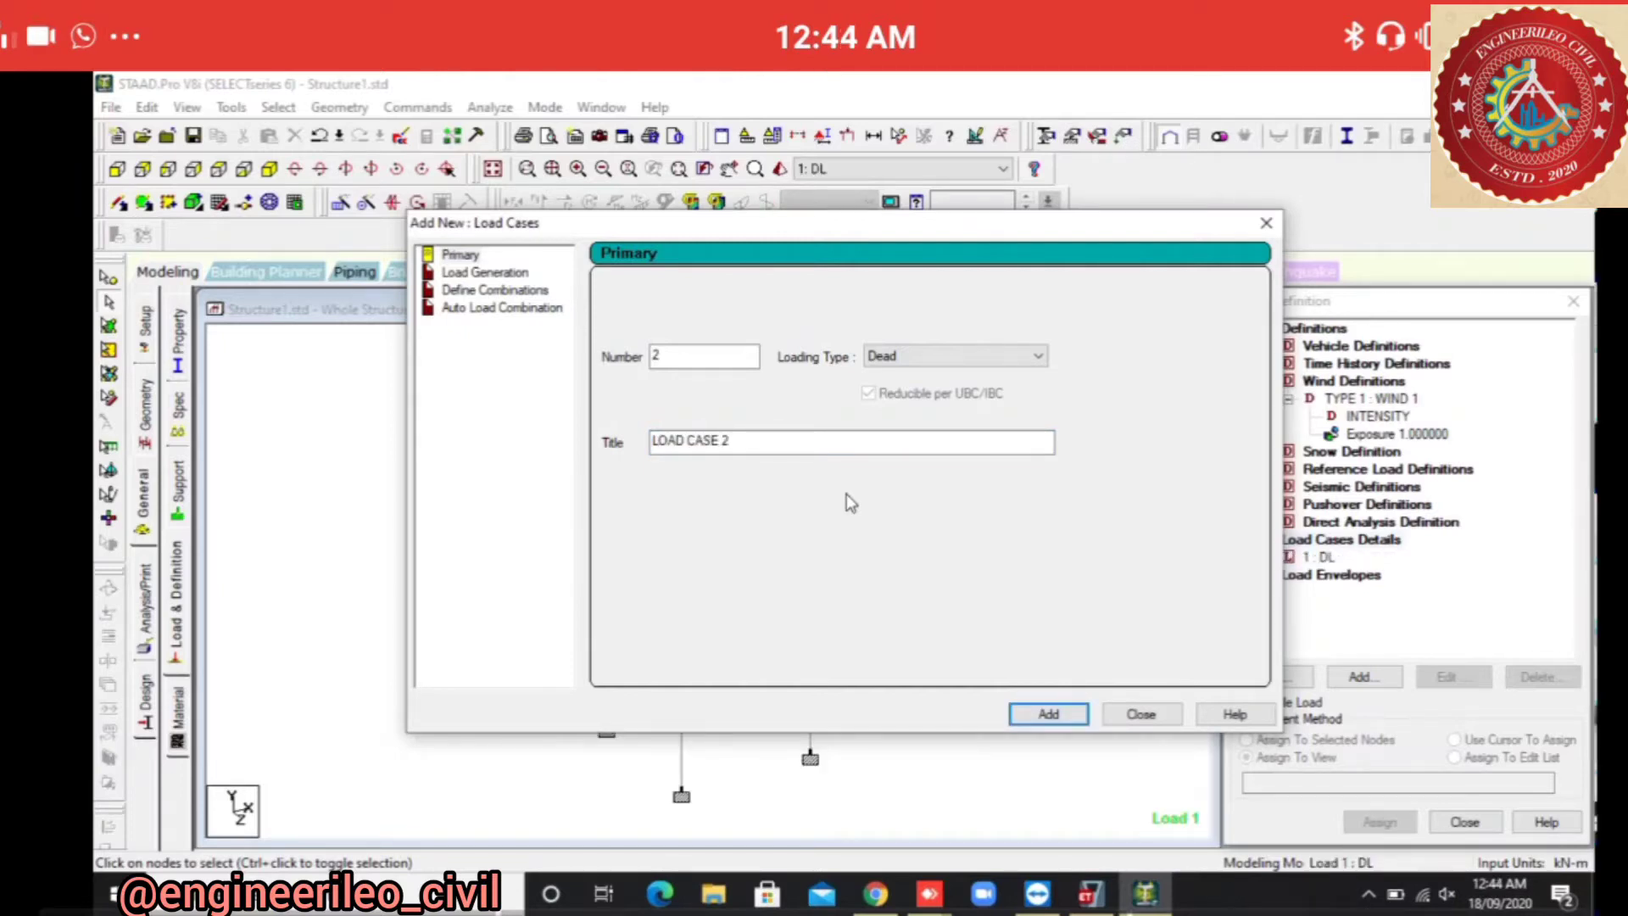
Create primary load case 2 with loading type Wind and title WL (X).
key("Tab")
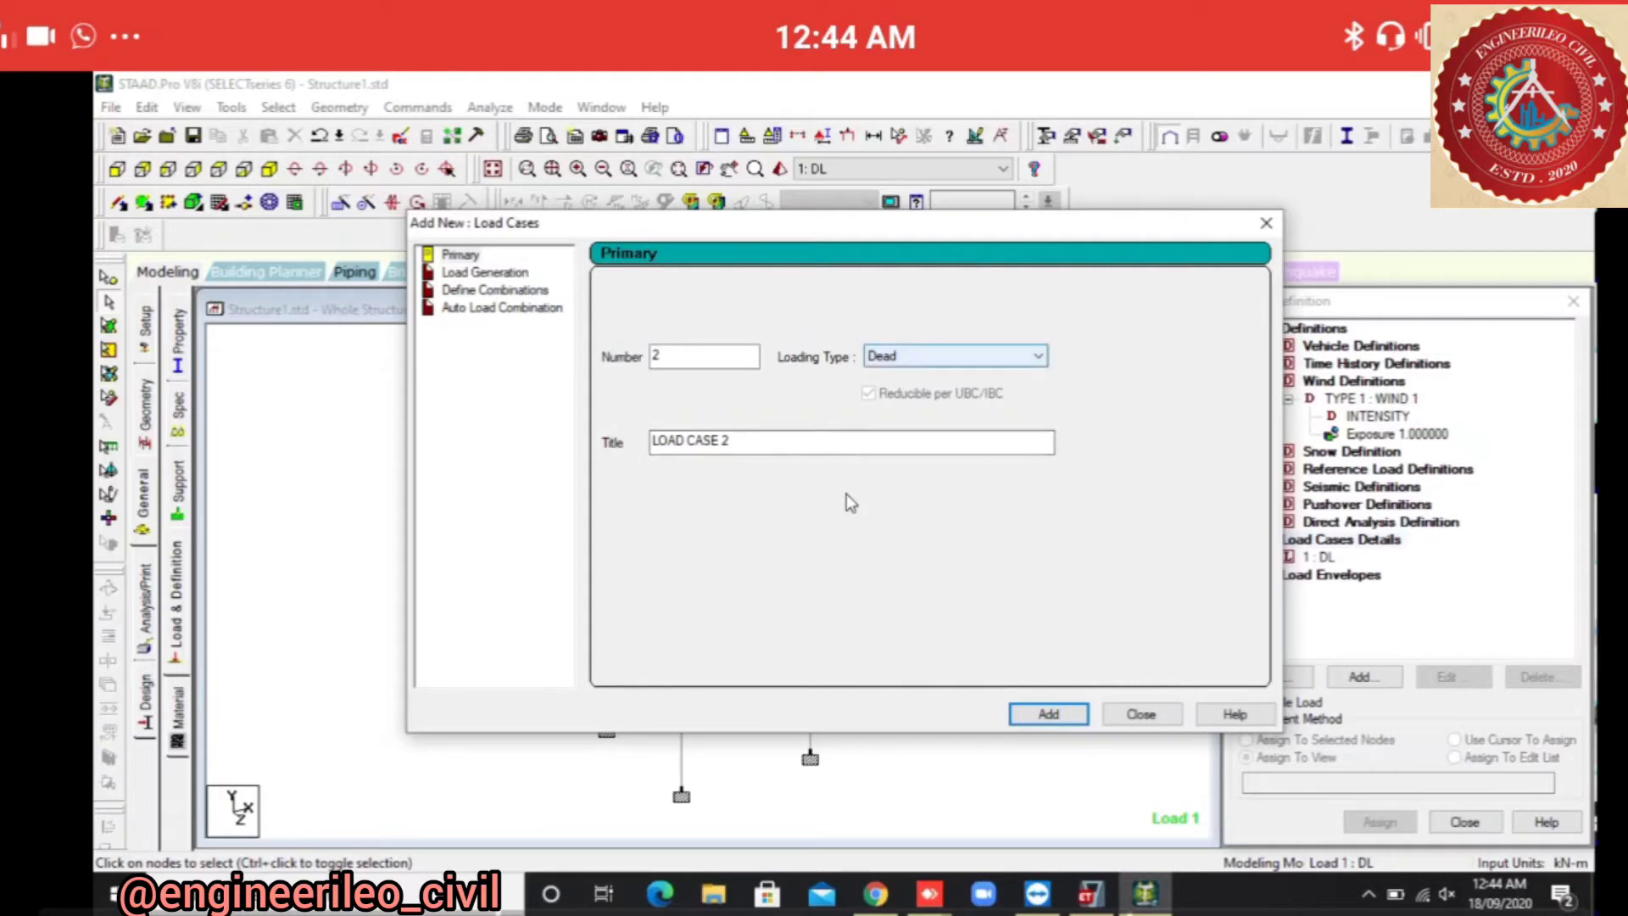
key("alt+Down")
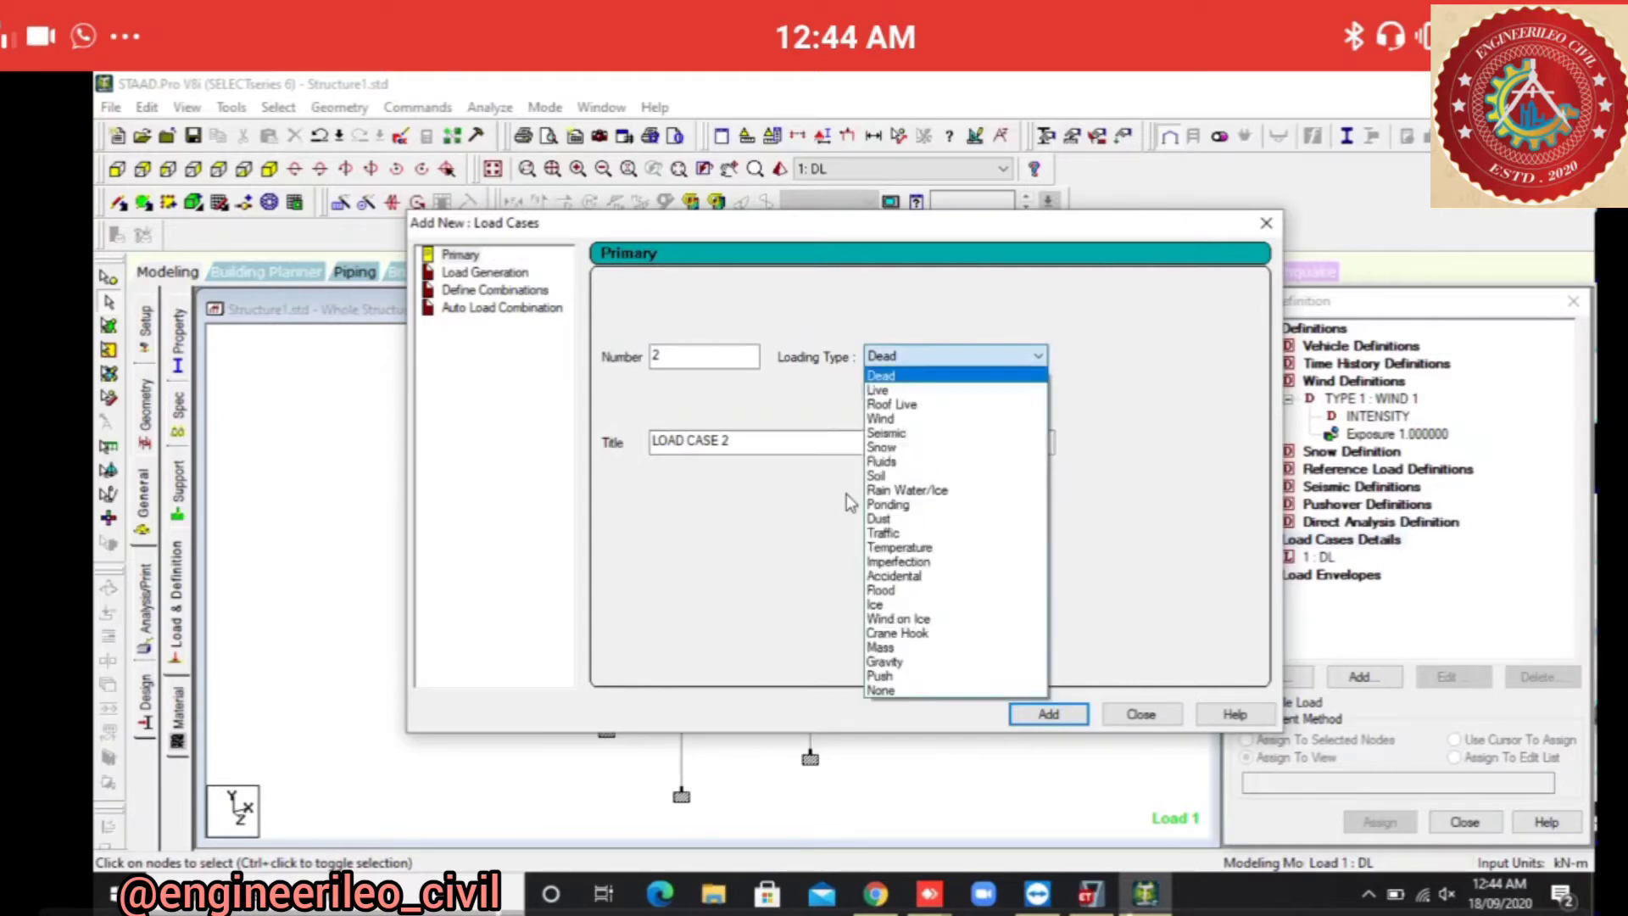
key("Down")
key("Down")
key("Down")
key("Down")
key("Up")
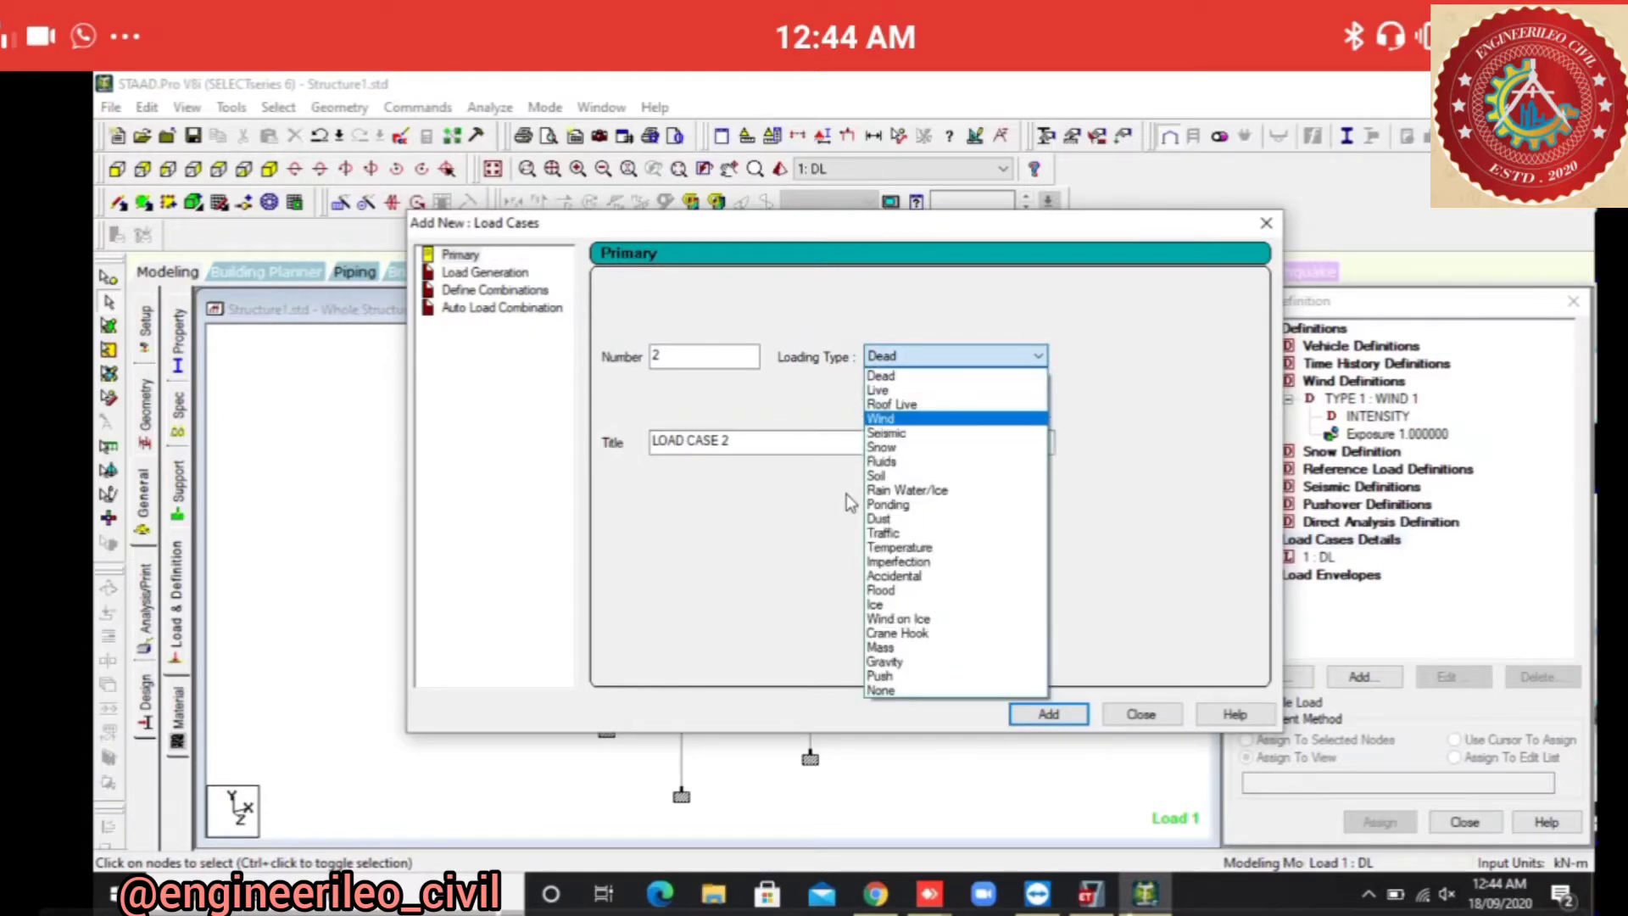
key("Return")
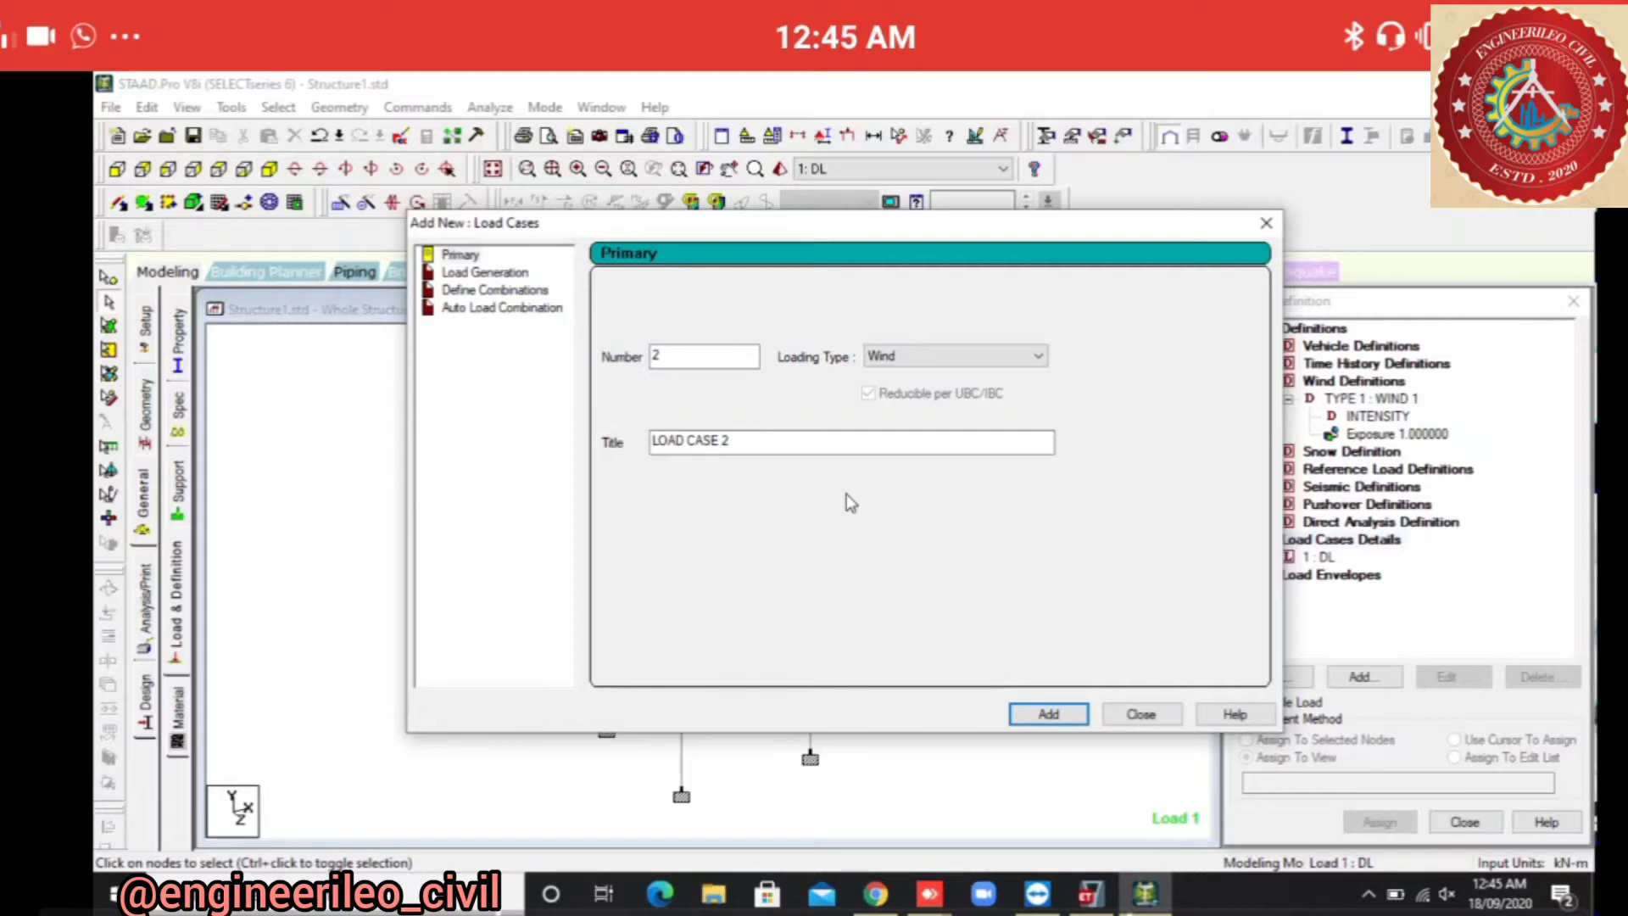
left_click_drag(732, 441, 650, 441)
type("WK")
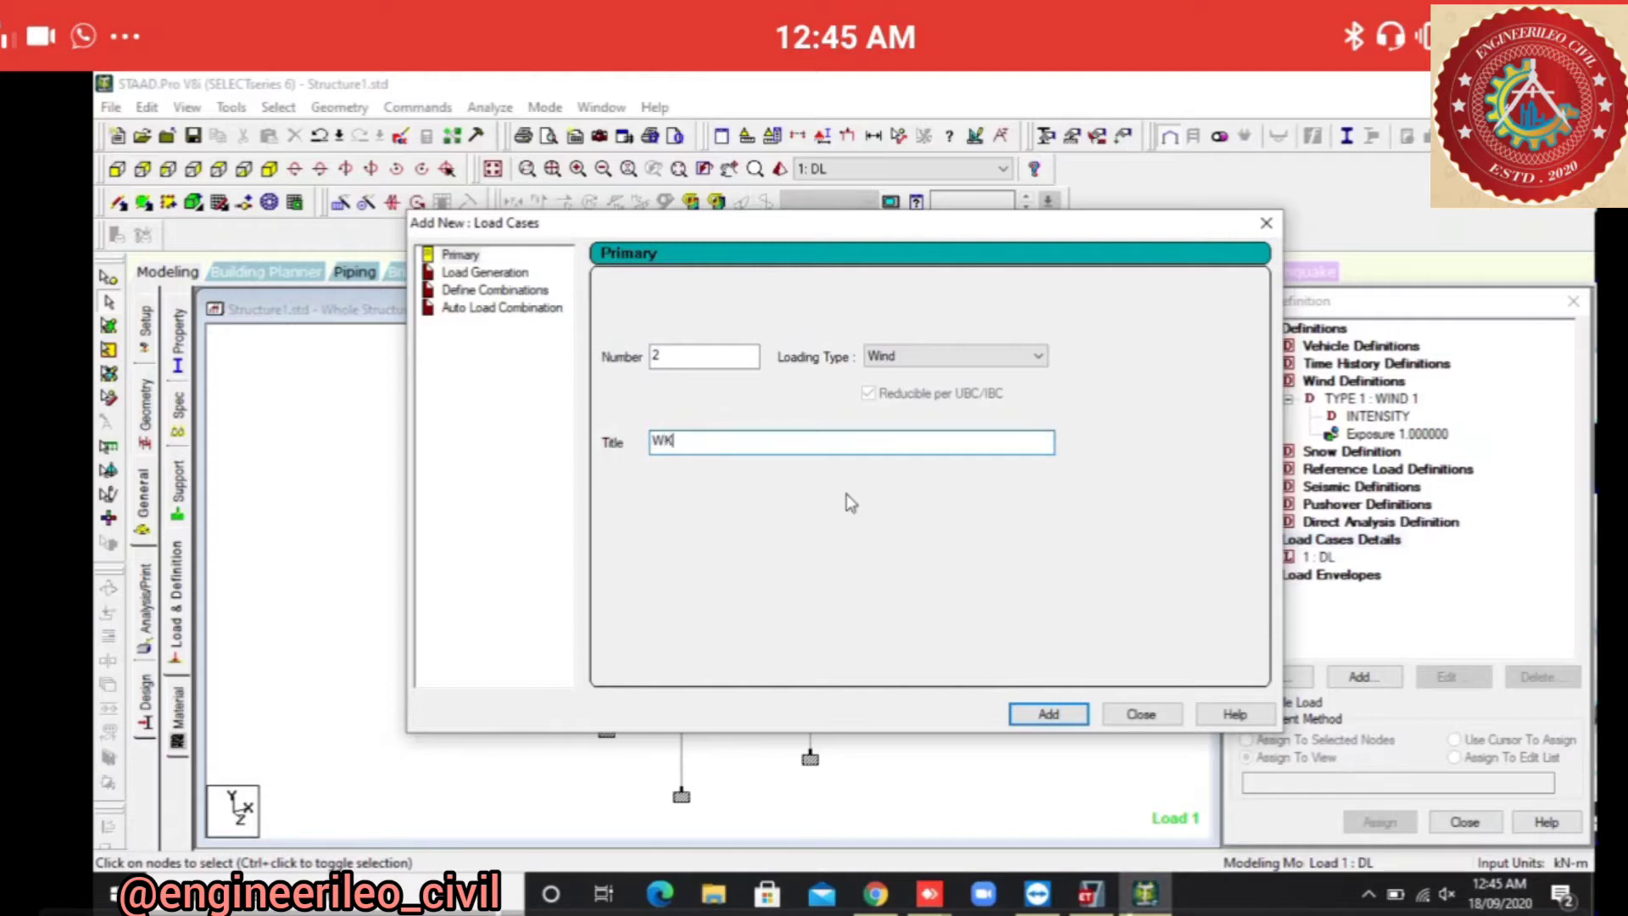
key("BackSpace")
type("L (X)")
key("Return")
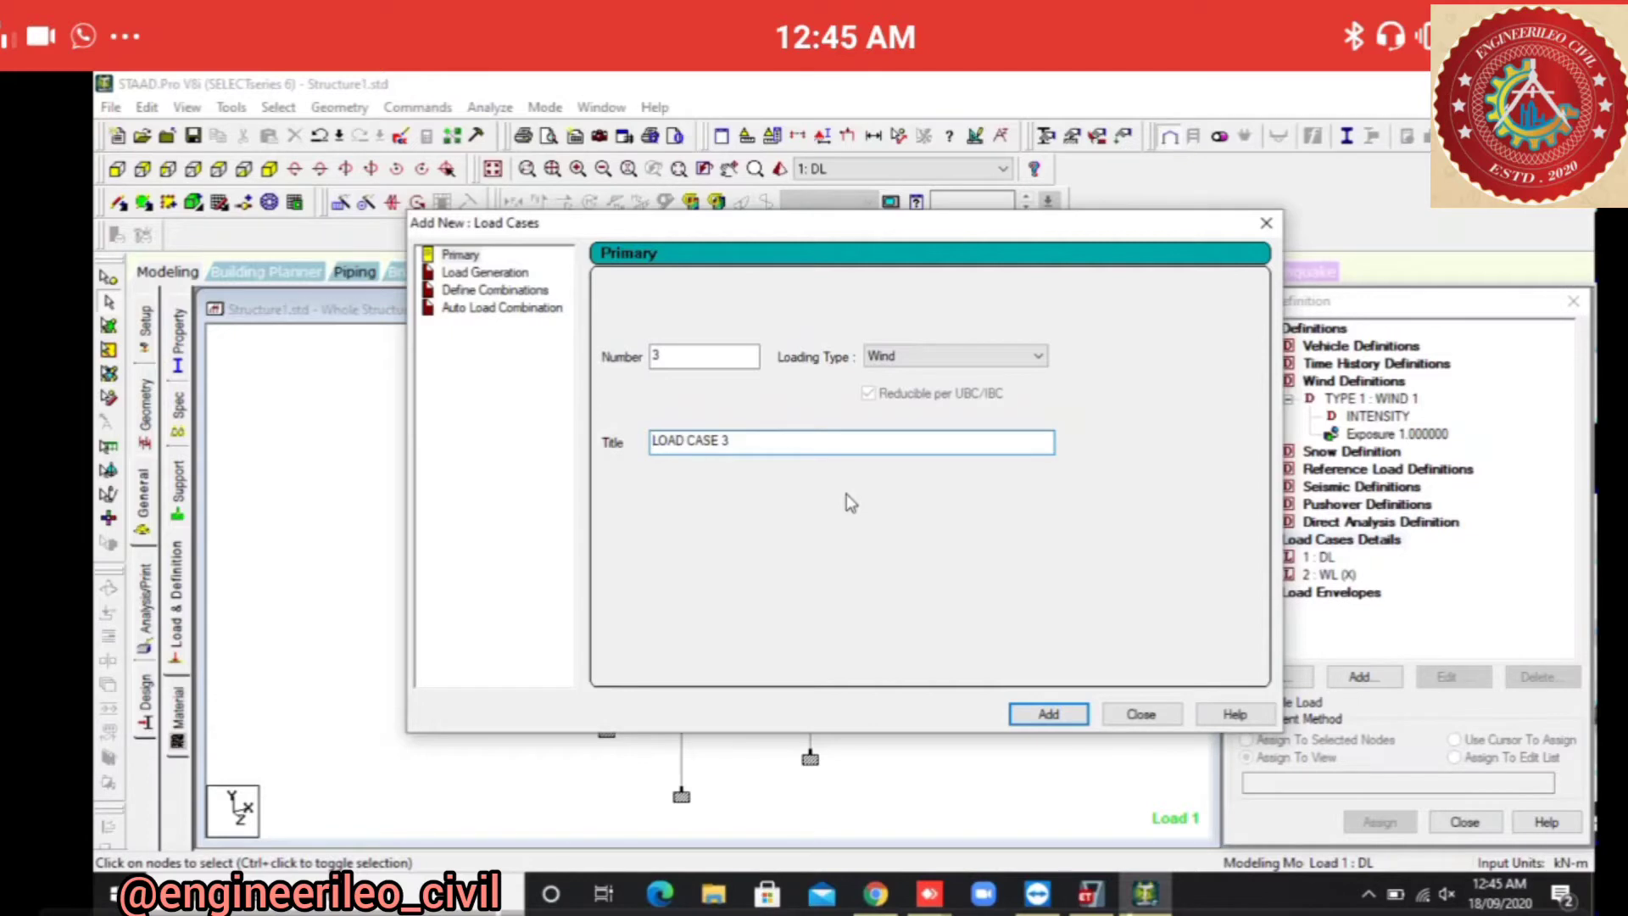
Add primary wind load case 3 titled WL (X-), copying the title text for reuse.
key("ctrl+a")
type("WL (X-)")
key("ctrl+a")
key("ctrl+c")
key("Return")
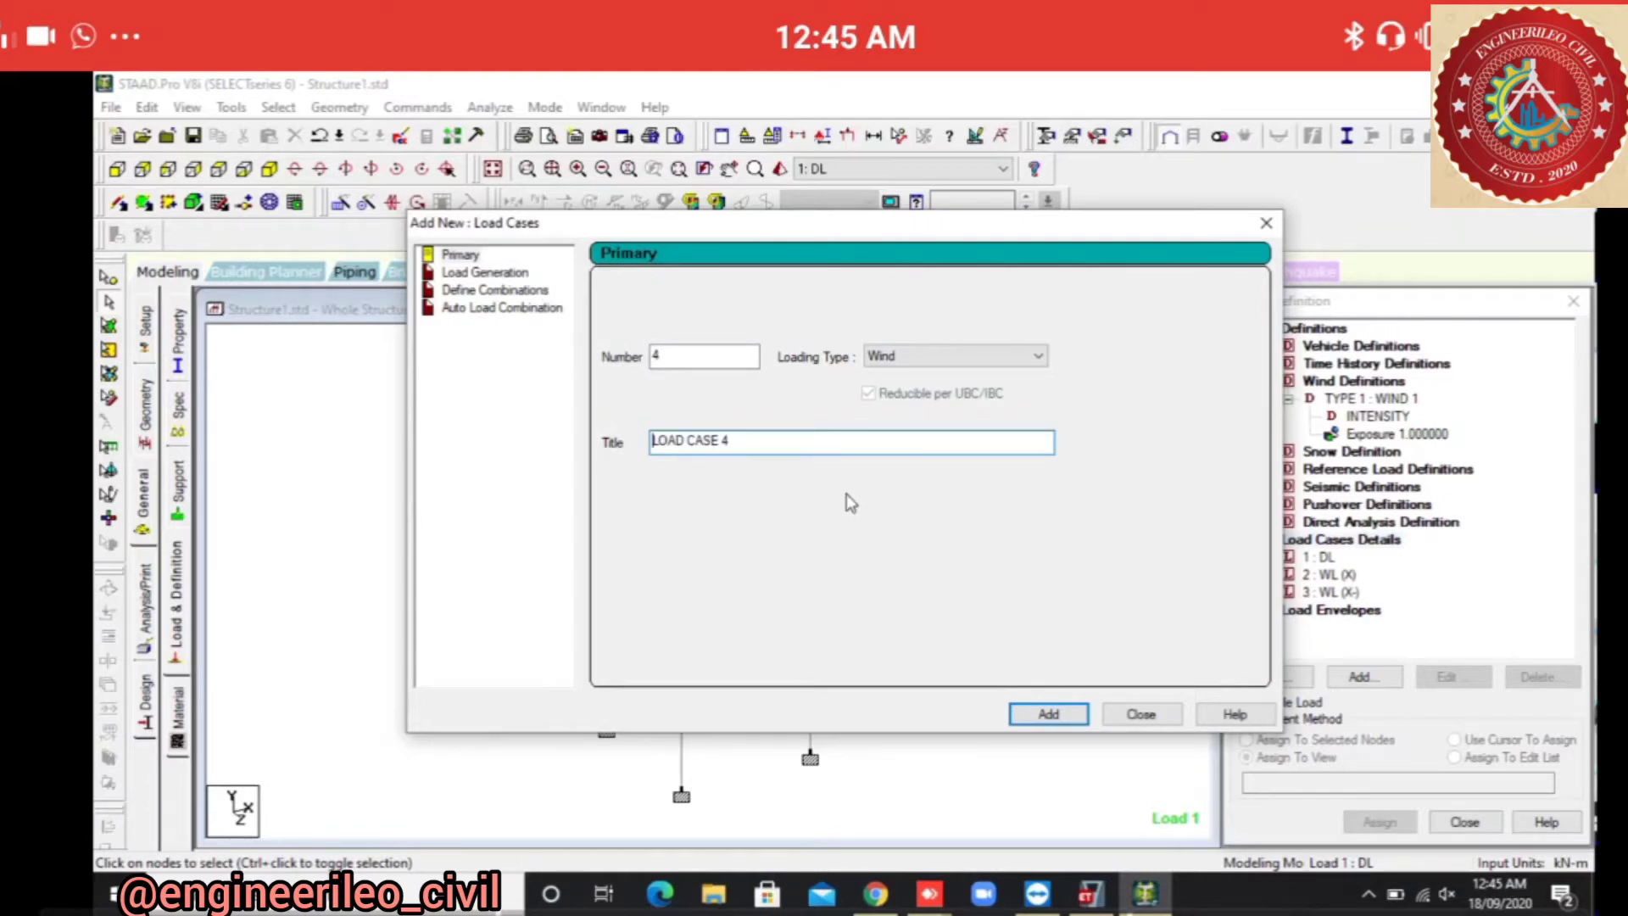
Add primary wind load case 4 titled WL (Z), reusing the copied title text.
key("ctrl+a")
key("ctrl+v")
key("Left")
key("BackSpace")
key("BackSpace")
type("Z")
key("Return")
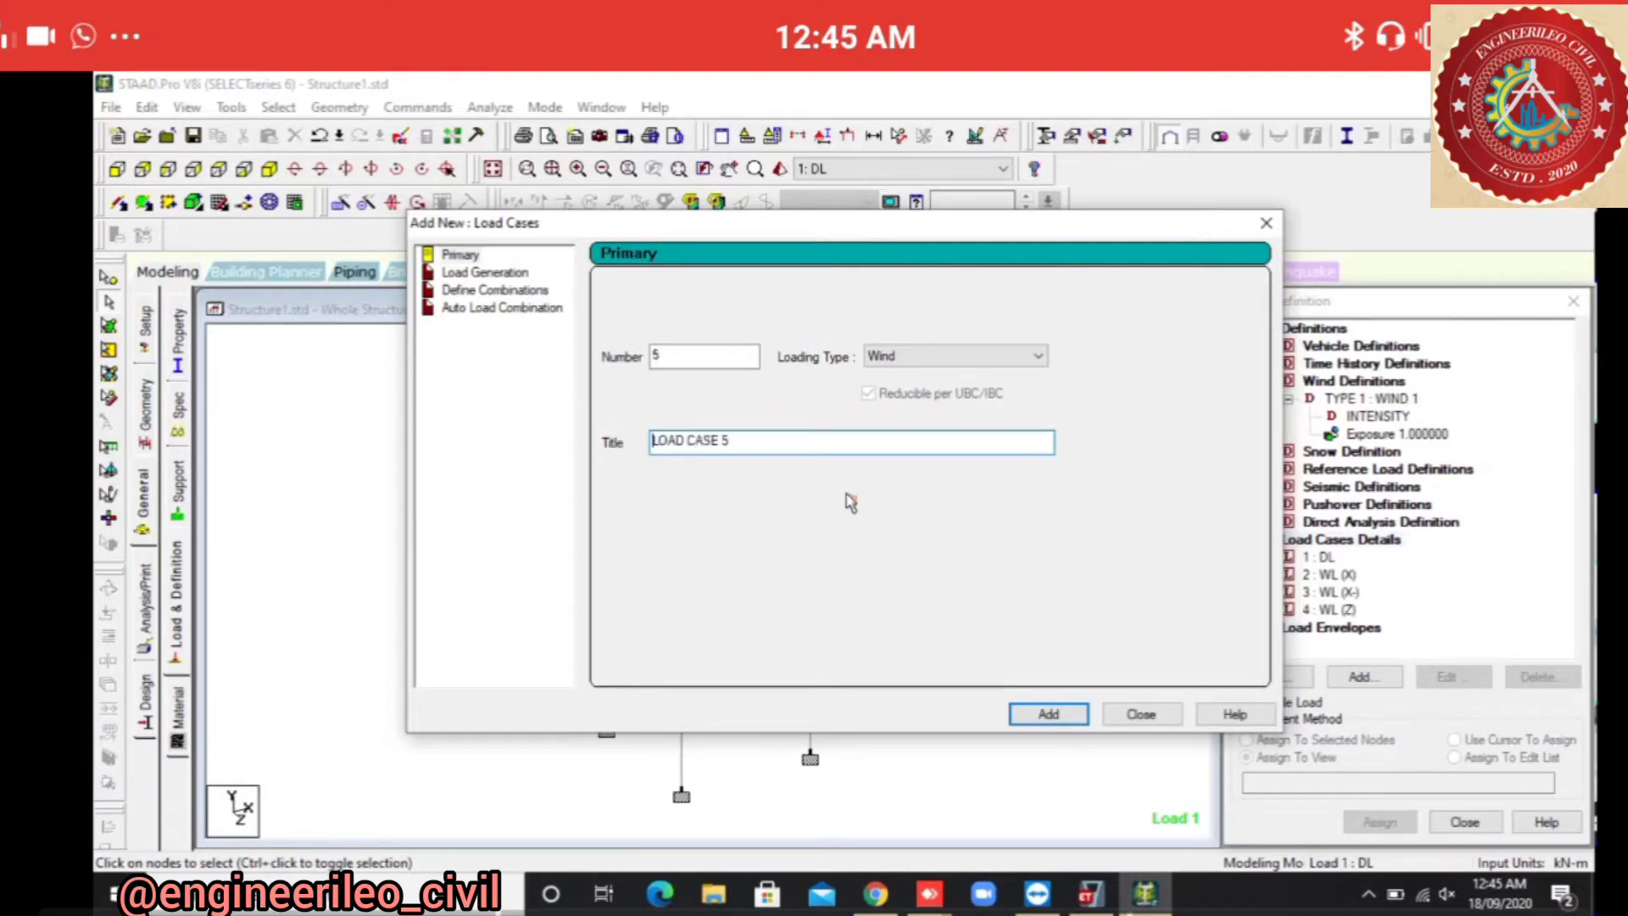
Add primary wind load case 5 titled WL (Z-) and finish adding load cases.
type("WL (X-")
key("shift+End")
key("Delete")
key("BackSpace")
key("BackSpace")
key("BackSpace")
type("Z-)")
key("Return")
key("Escape")
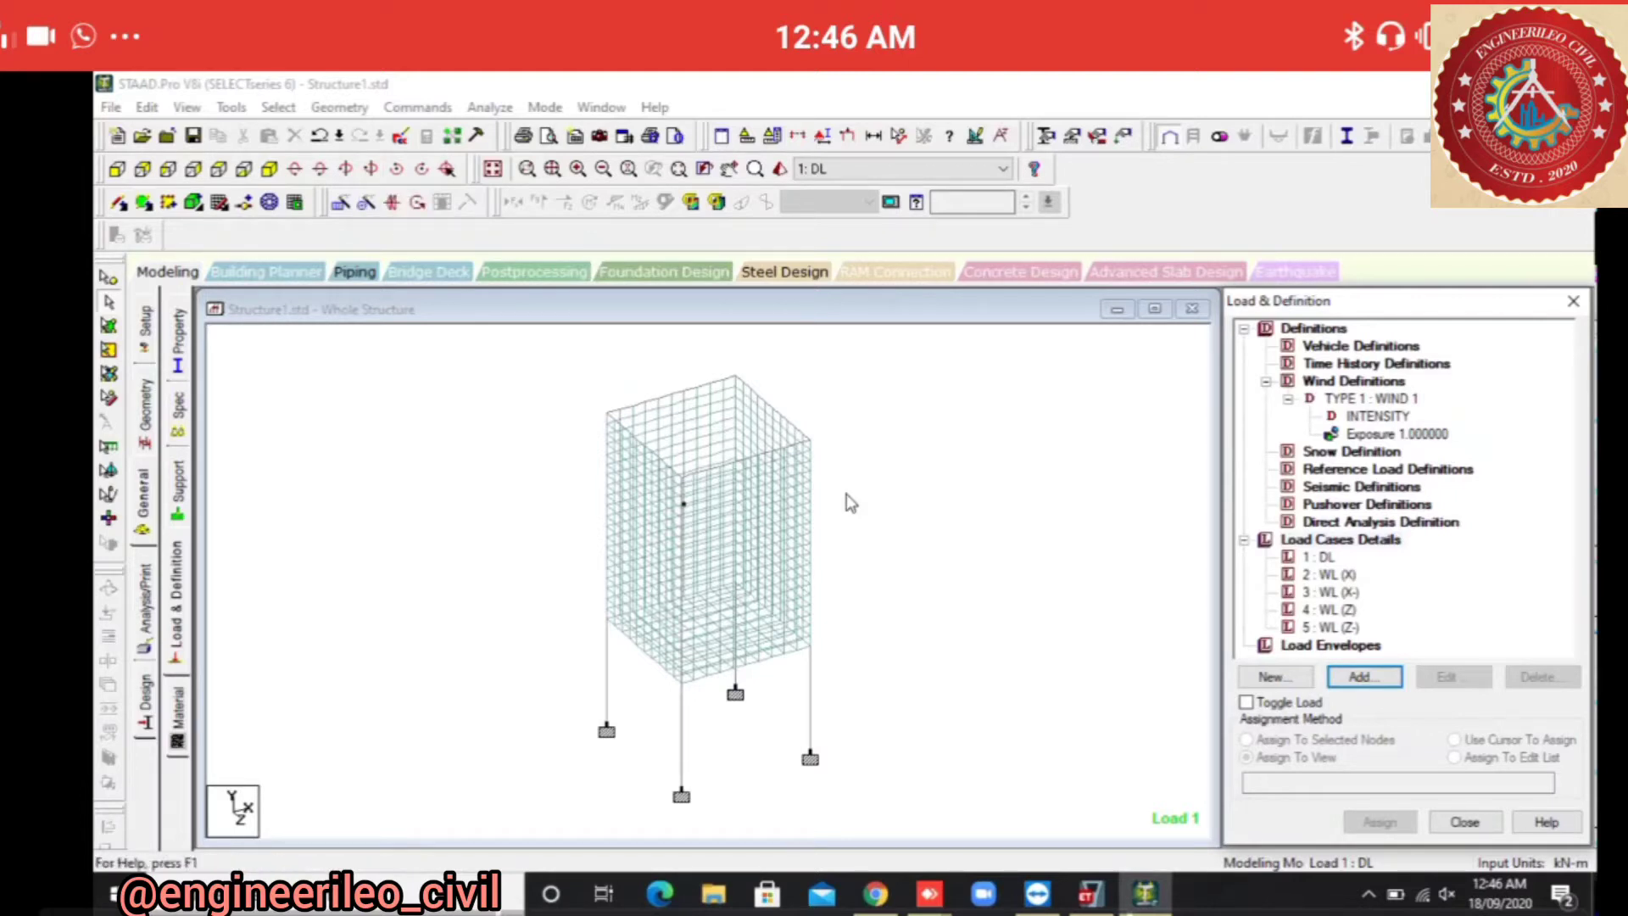
Add a selfweight load in Y with factor -1 to the DL case and assign it to the entire view.
left_click(1318, 557)
left_click(1364, 677)
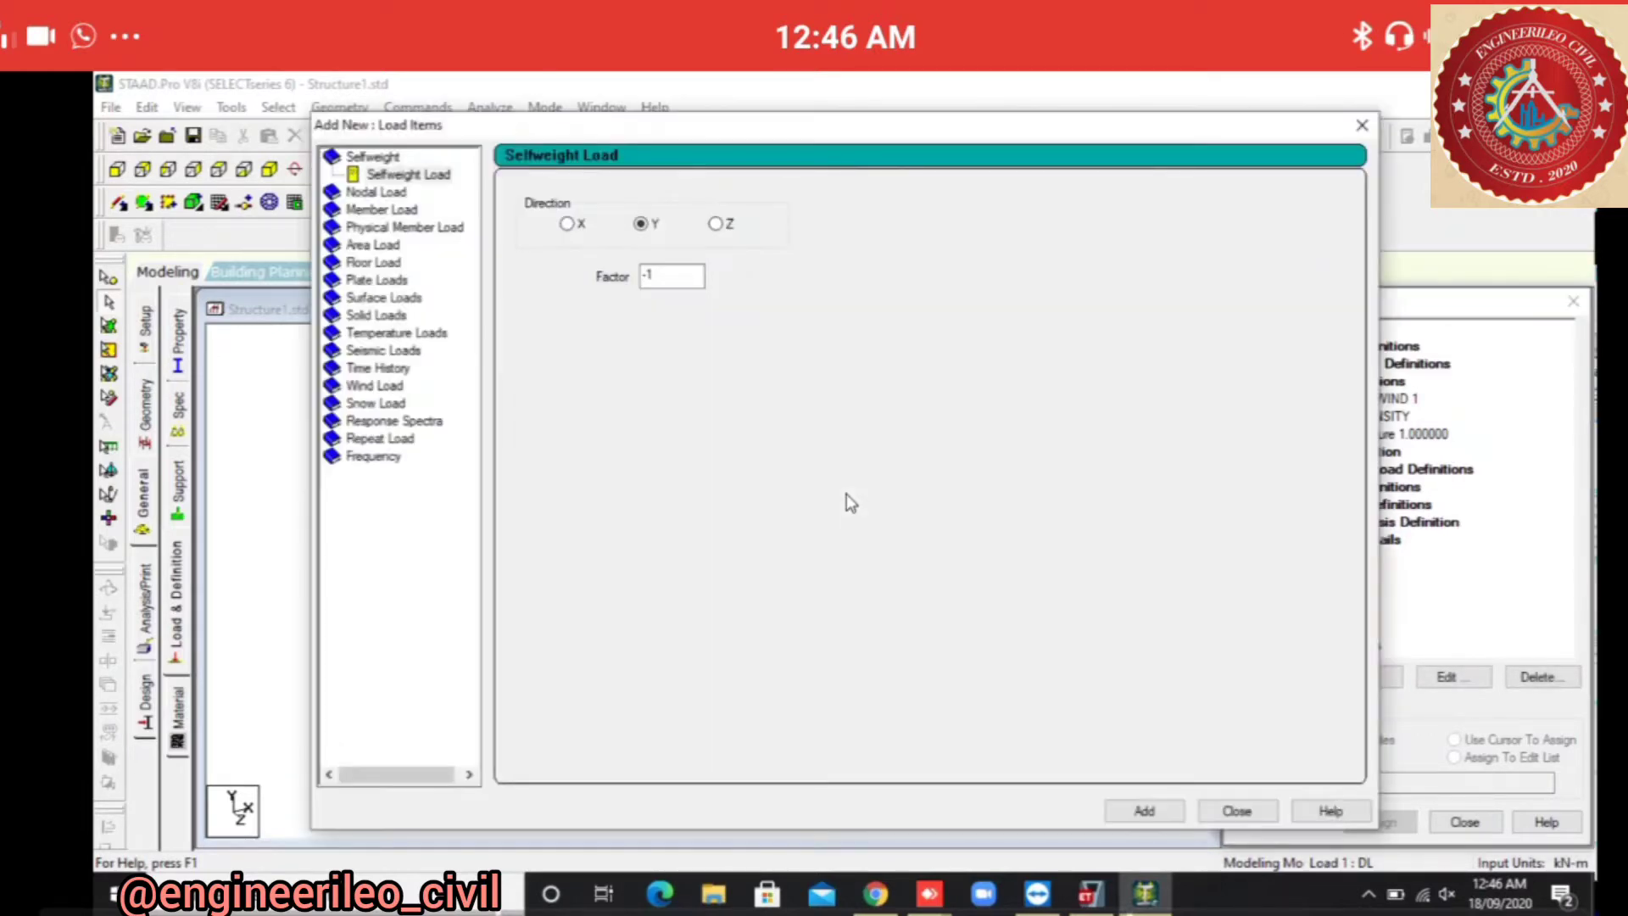
left_click(1144, 811)
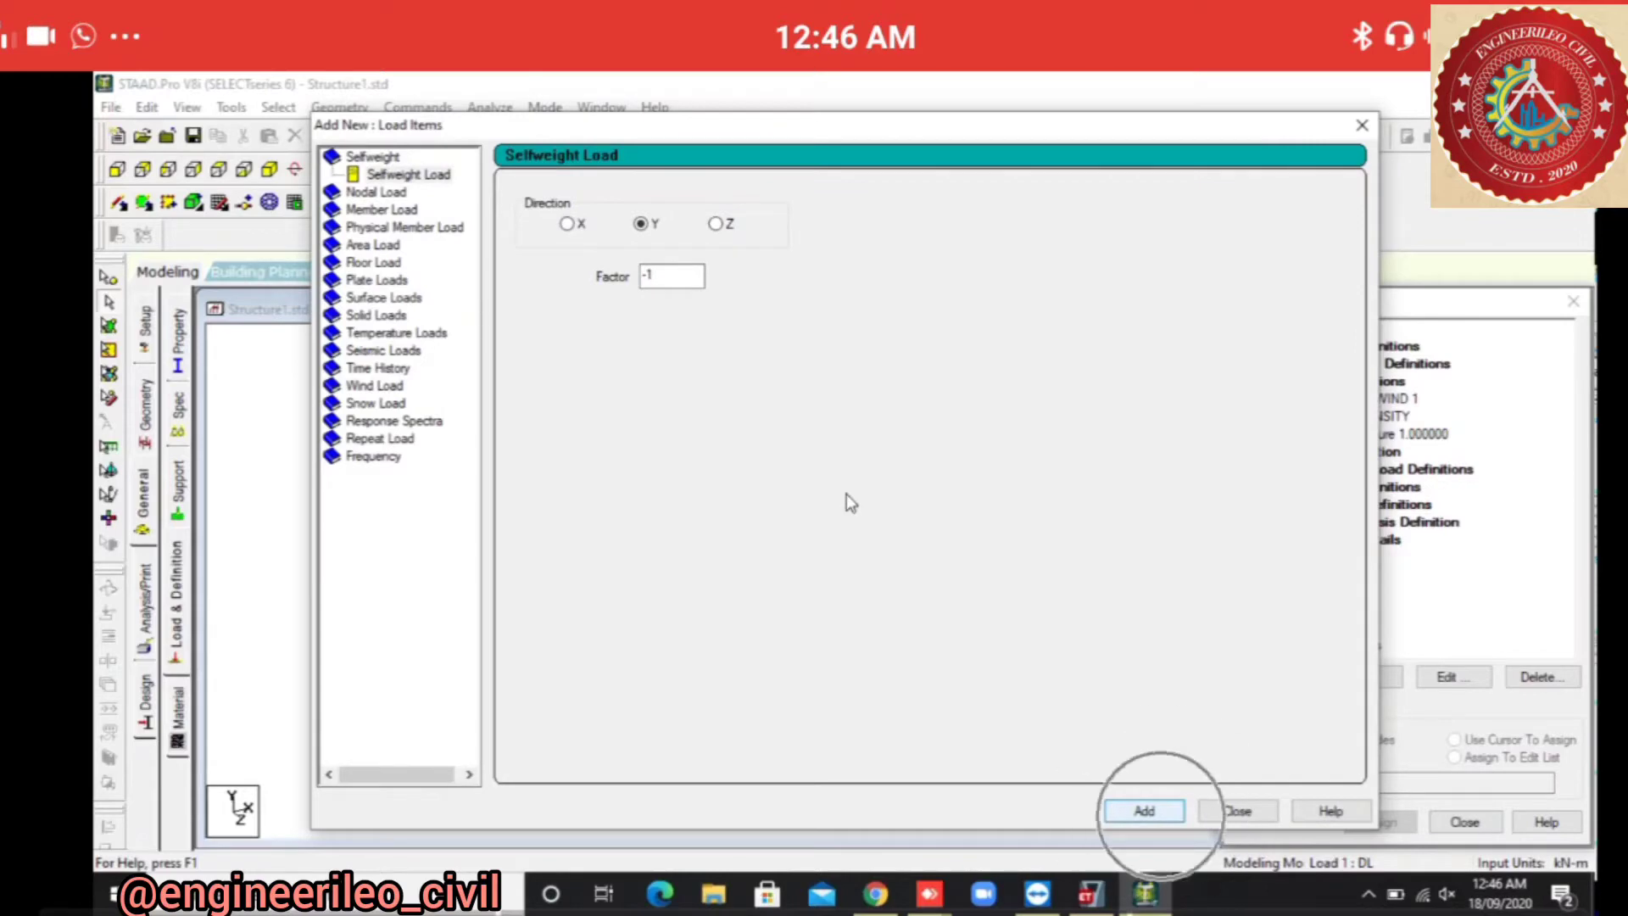
left_click(1236, 811)
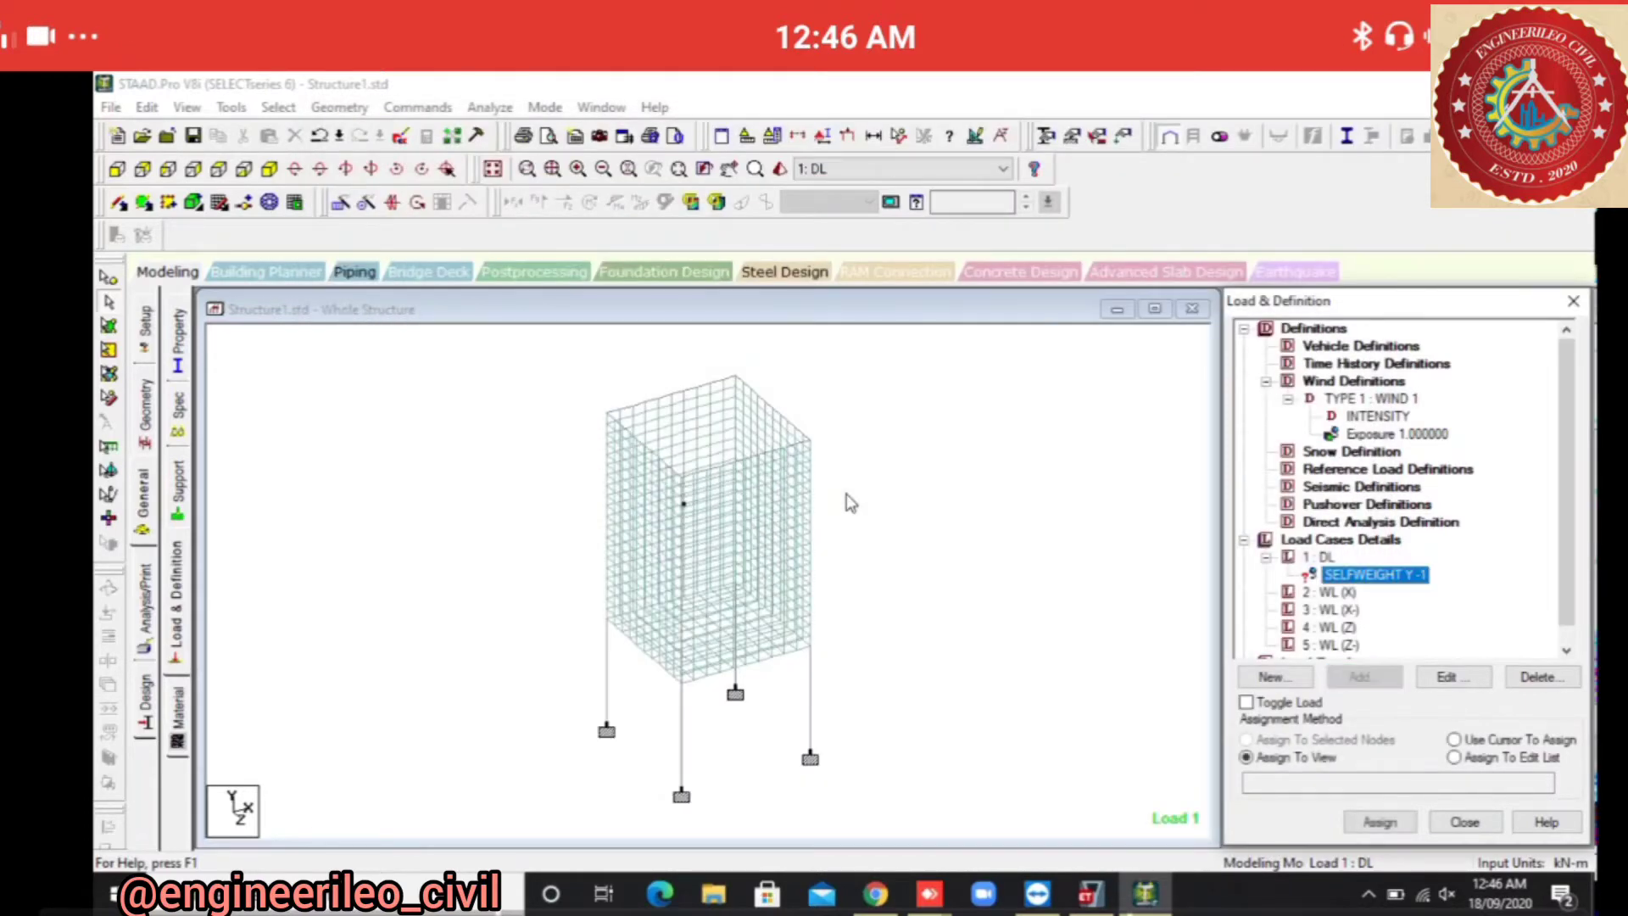
left_click(1380, 822)
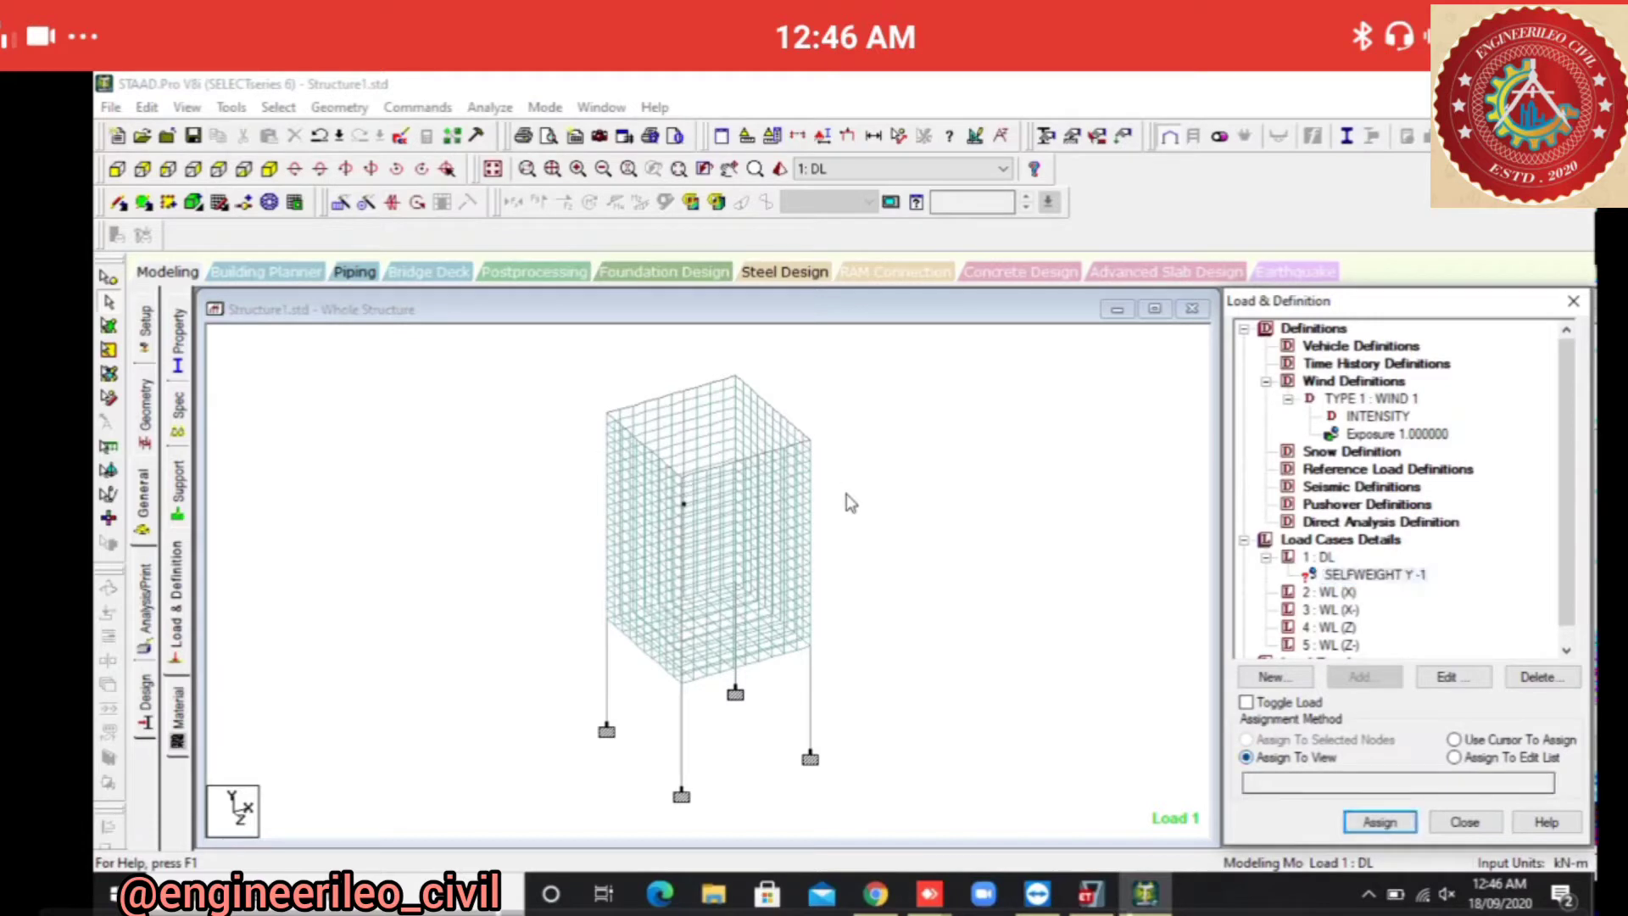
key("Return")
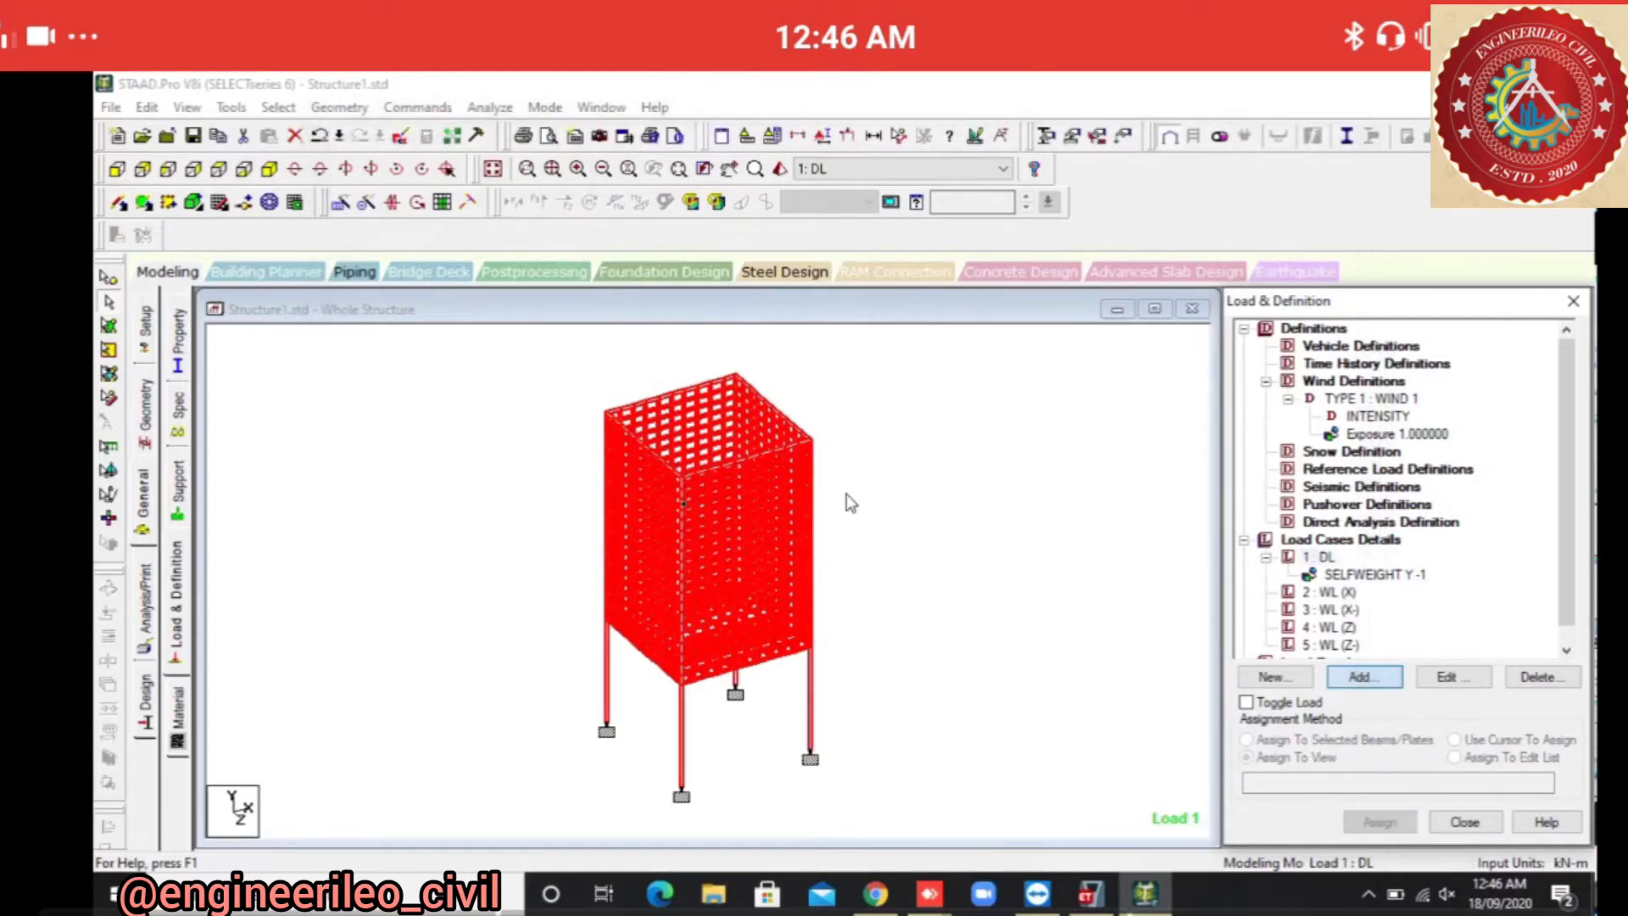
key("Return")
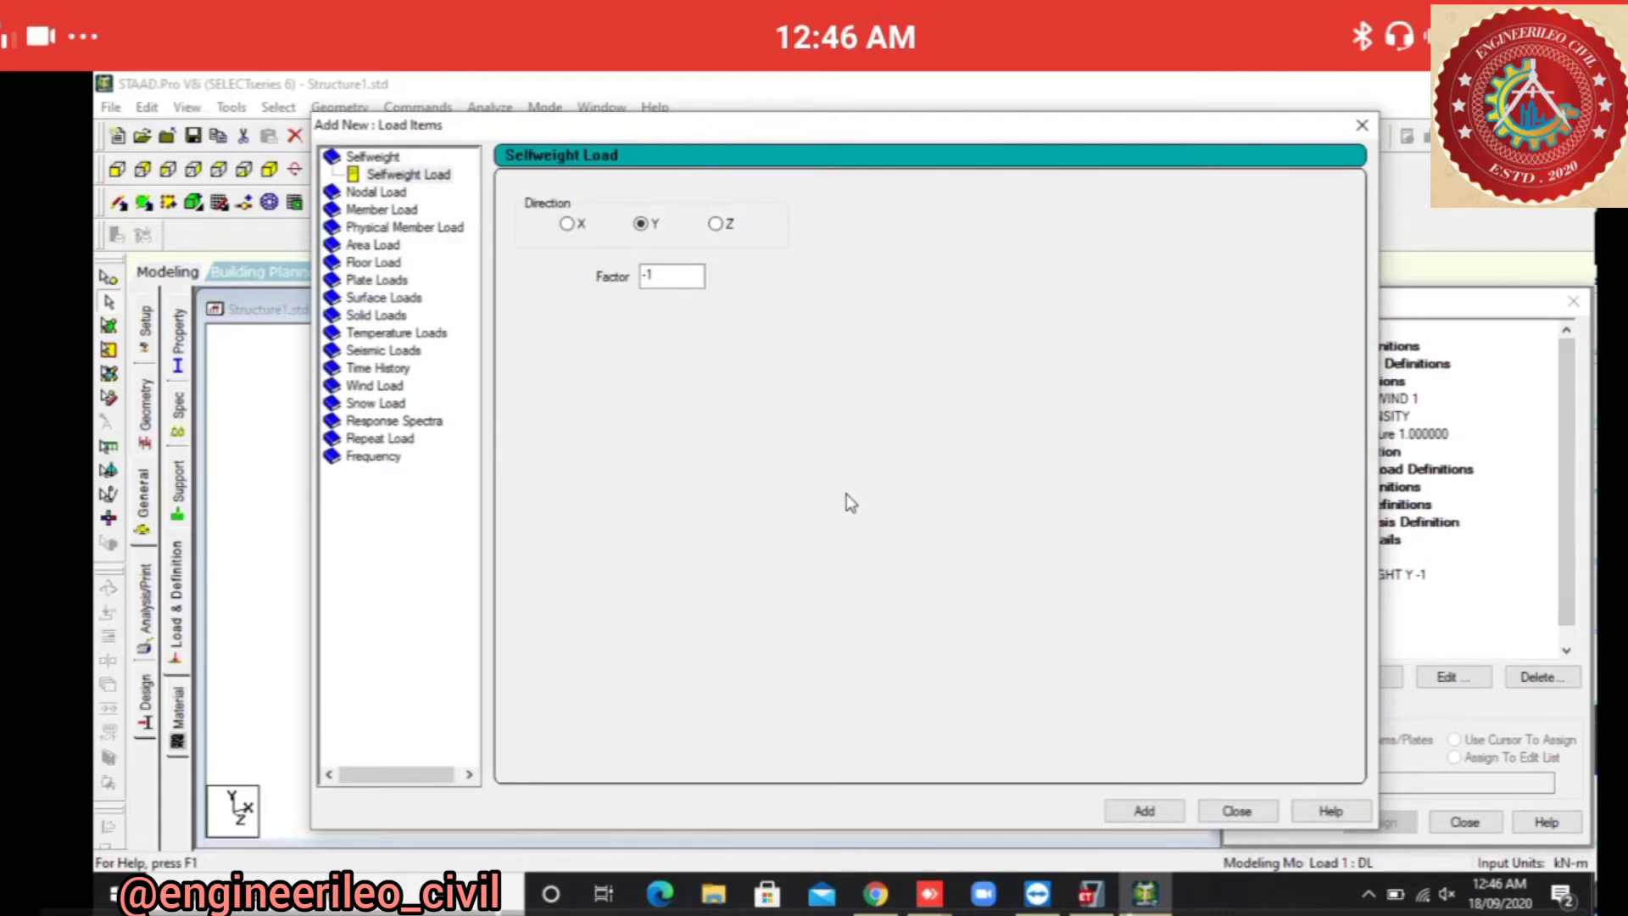
key("Return")
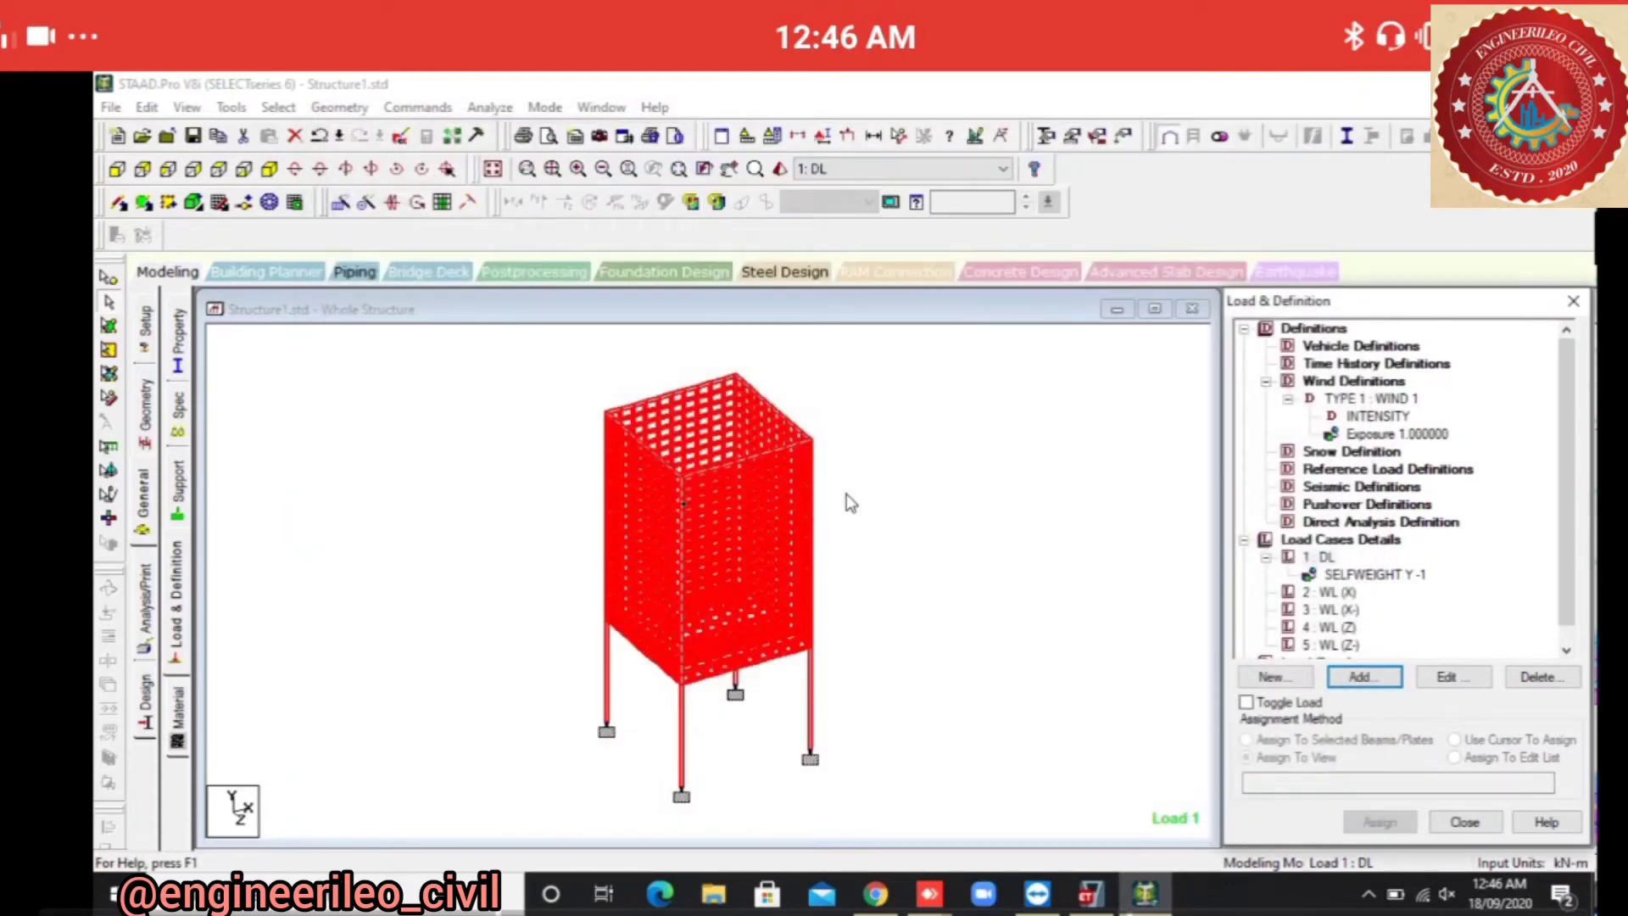
Select a single plate at the upper corner of the tank wall and display it alone in the active window.
left_click(850, 503)
key("ctrl+3")
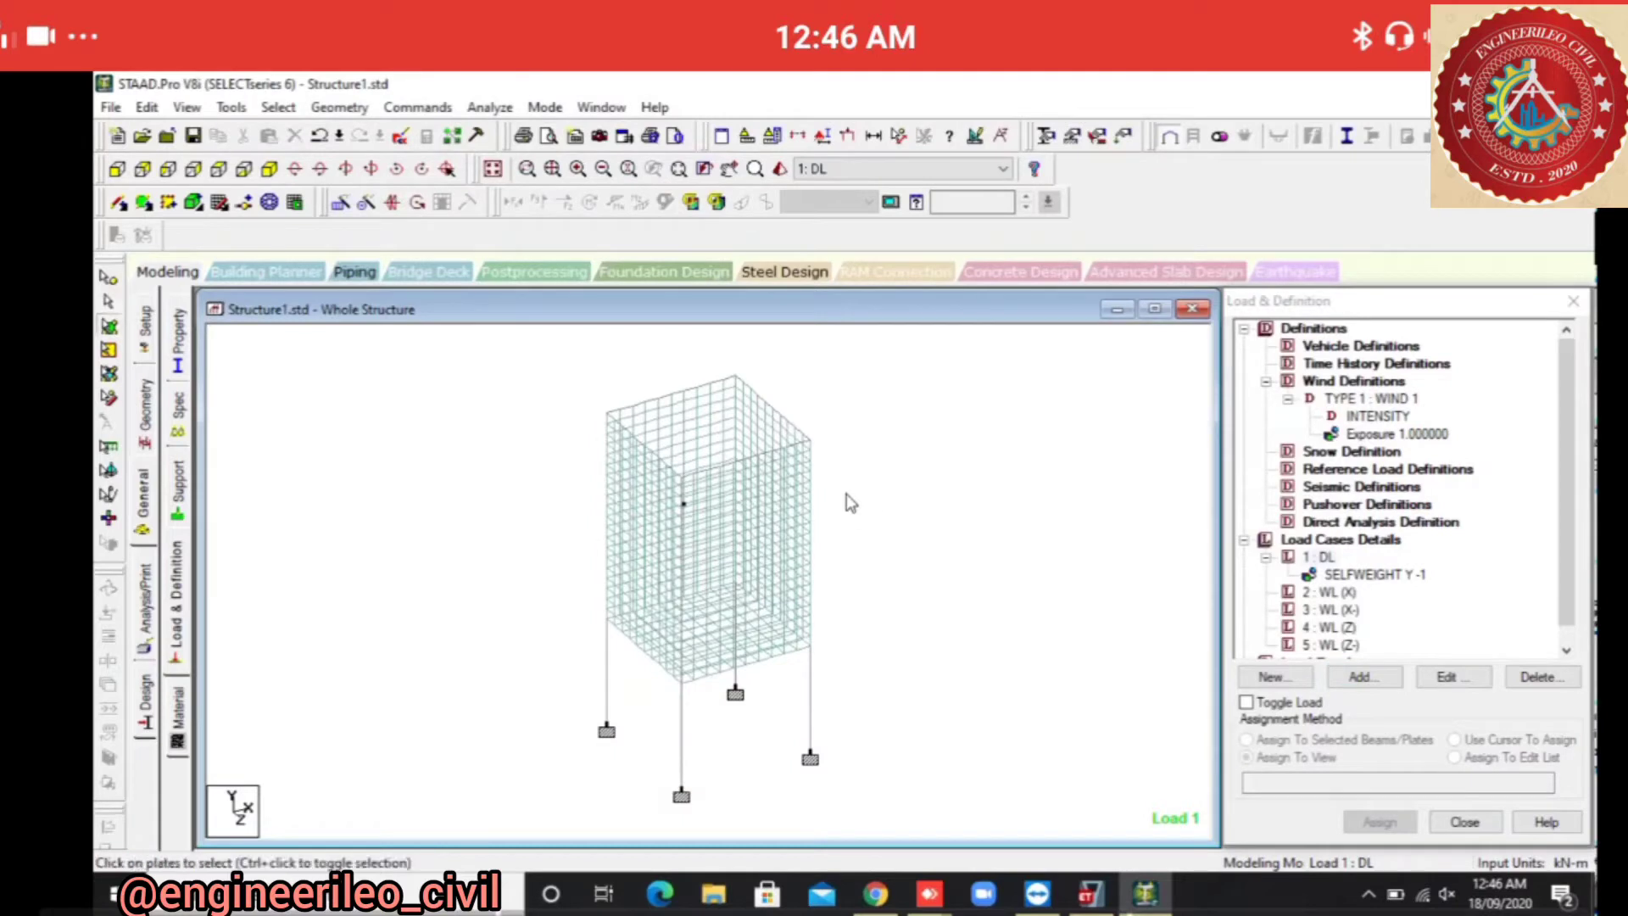
left_click(847, 495)
right_click(846, 499)
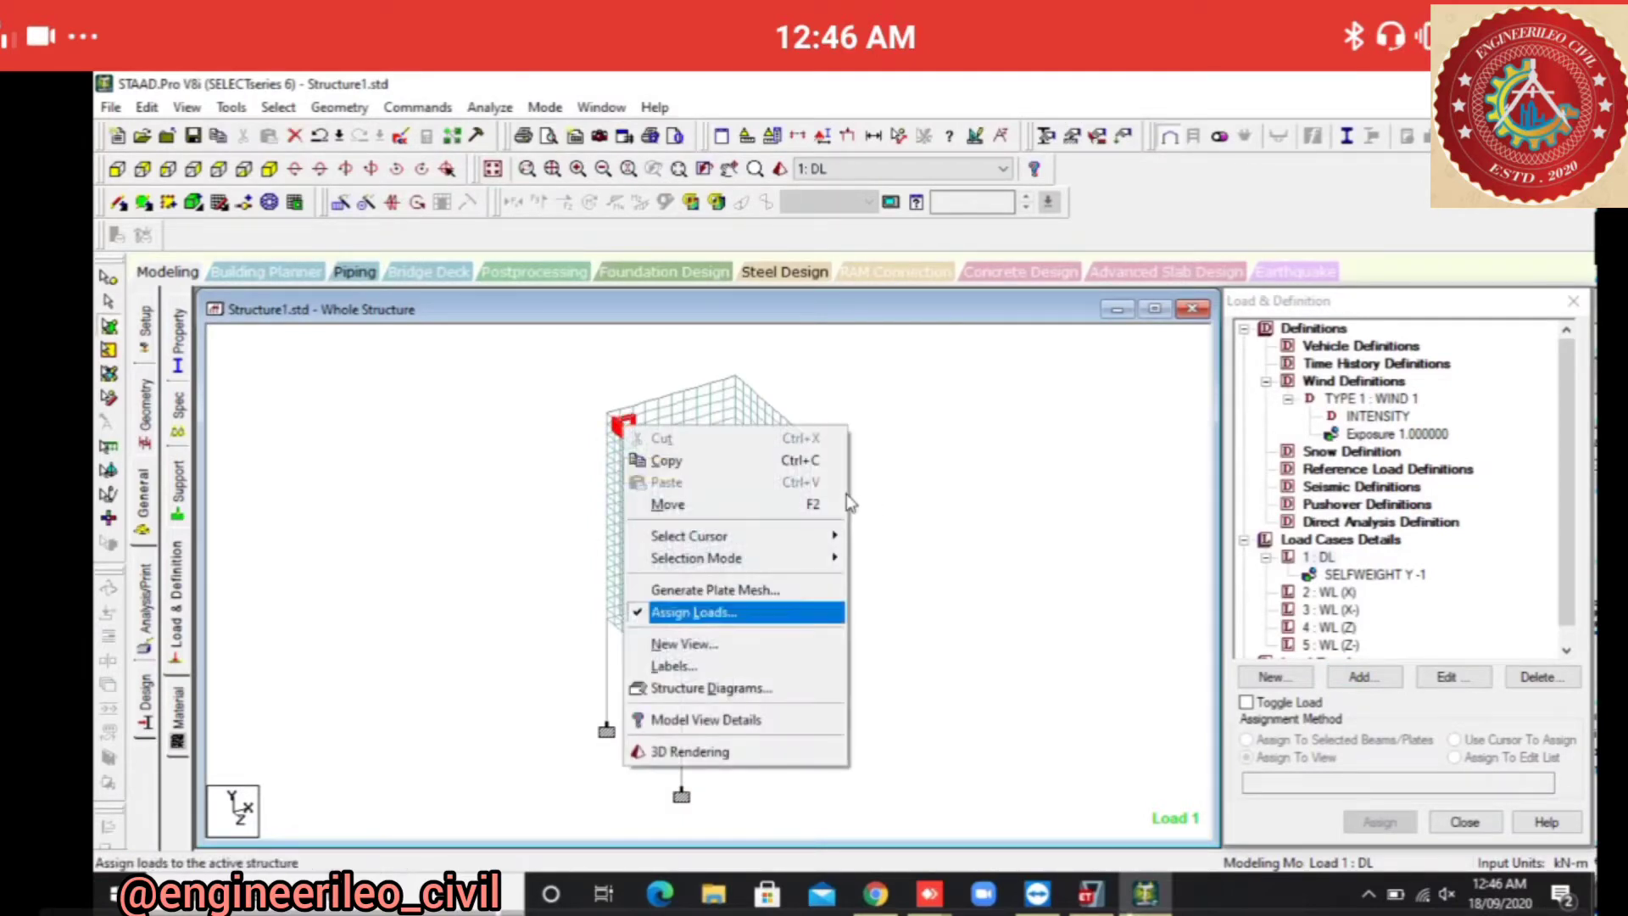
key("Return")
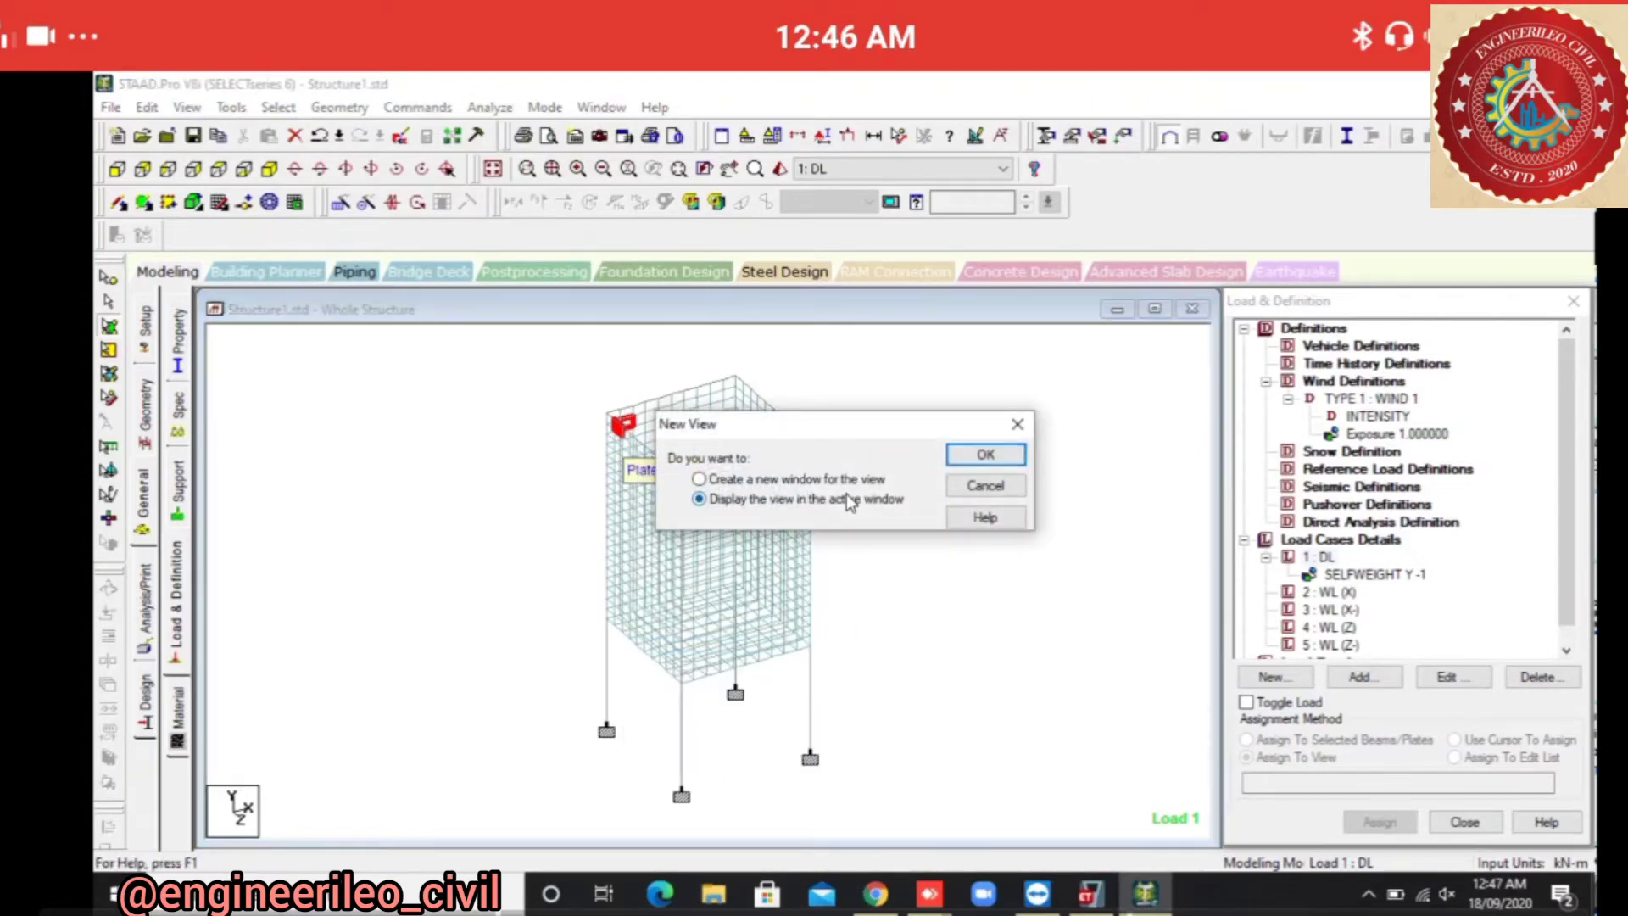
key("Return")
left_click(848, 500)
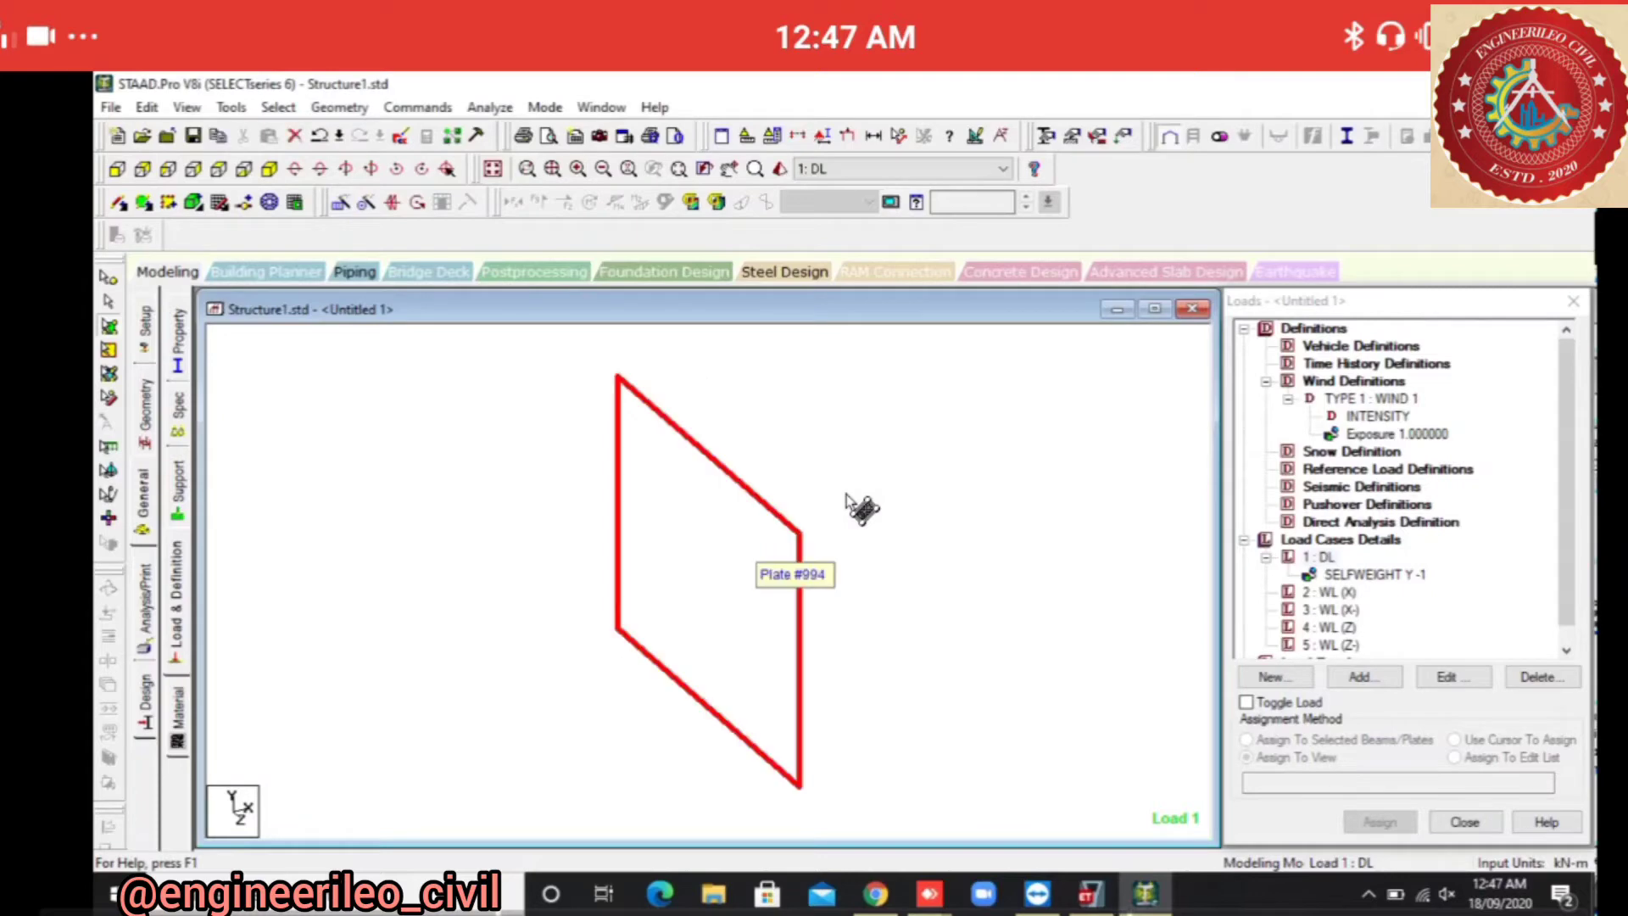
Turn on the plate orientation labels for the isolated plate, and restore the whole structure view.
right_click(747, 567)
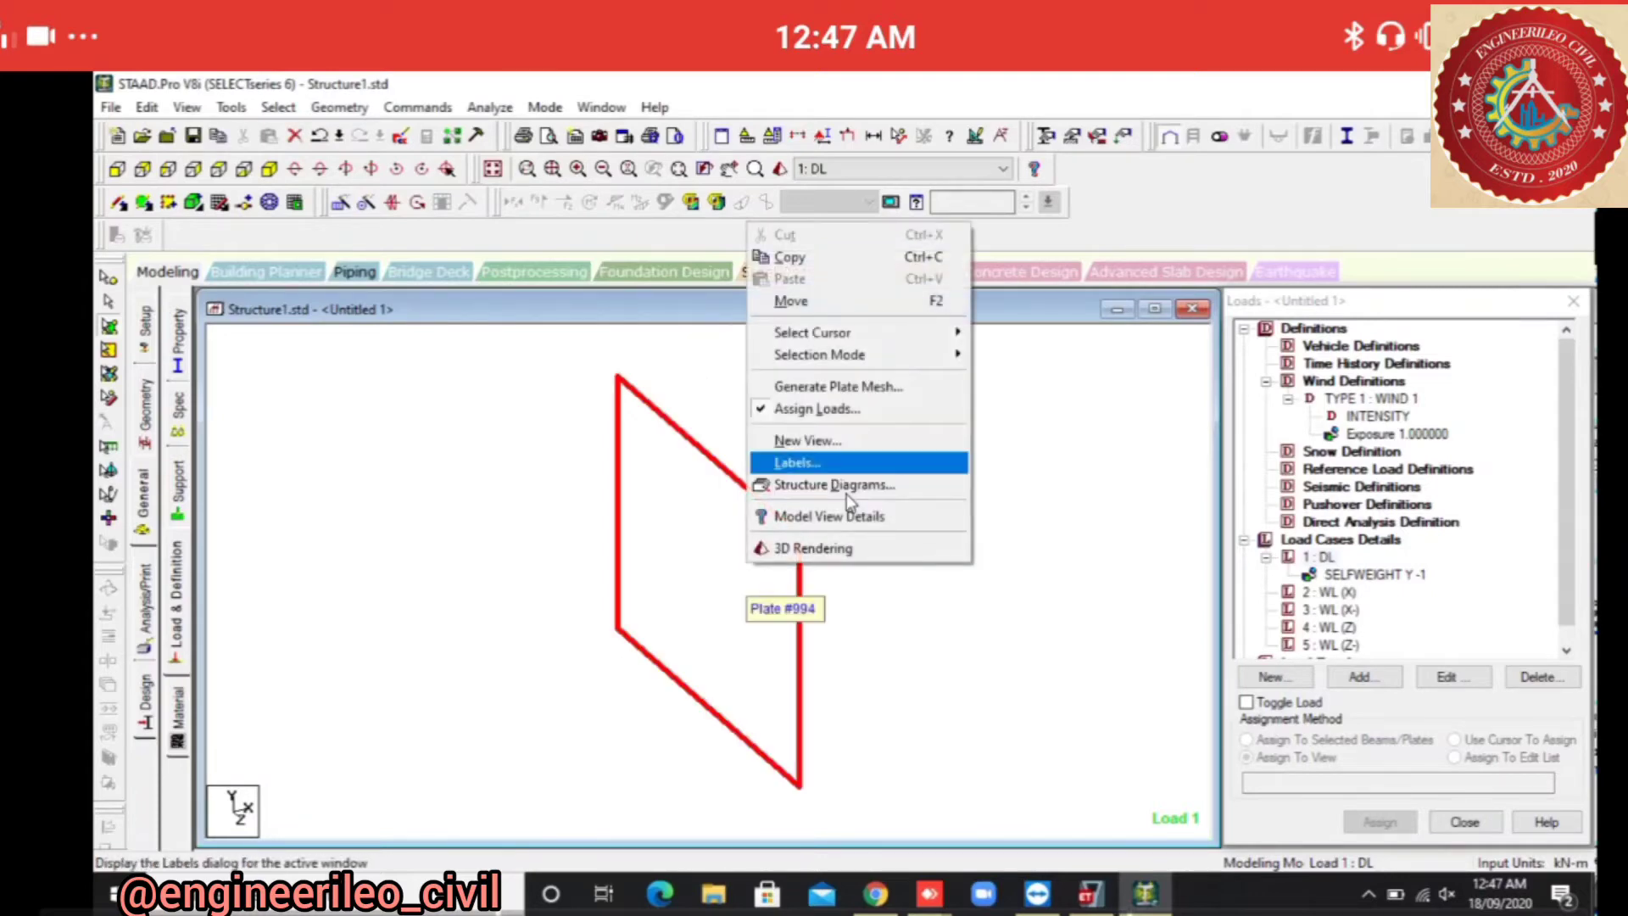
left_click(787, 464)
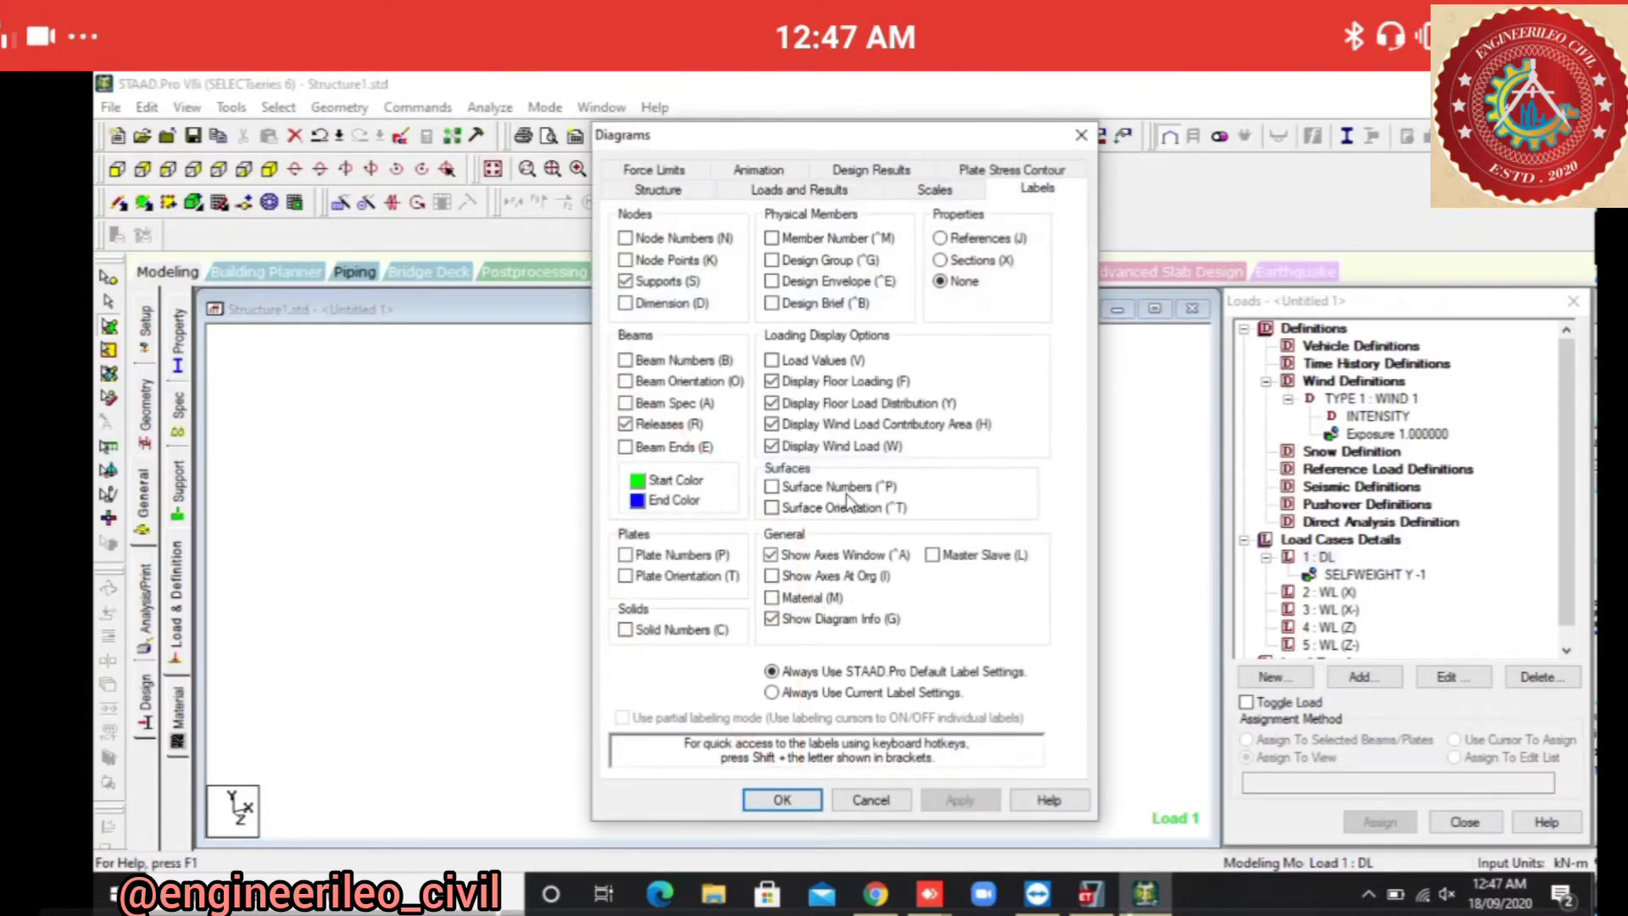
left_click(626, 576)
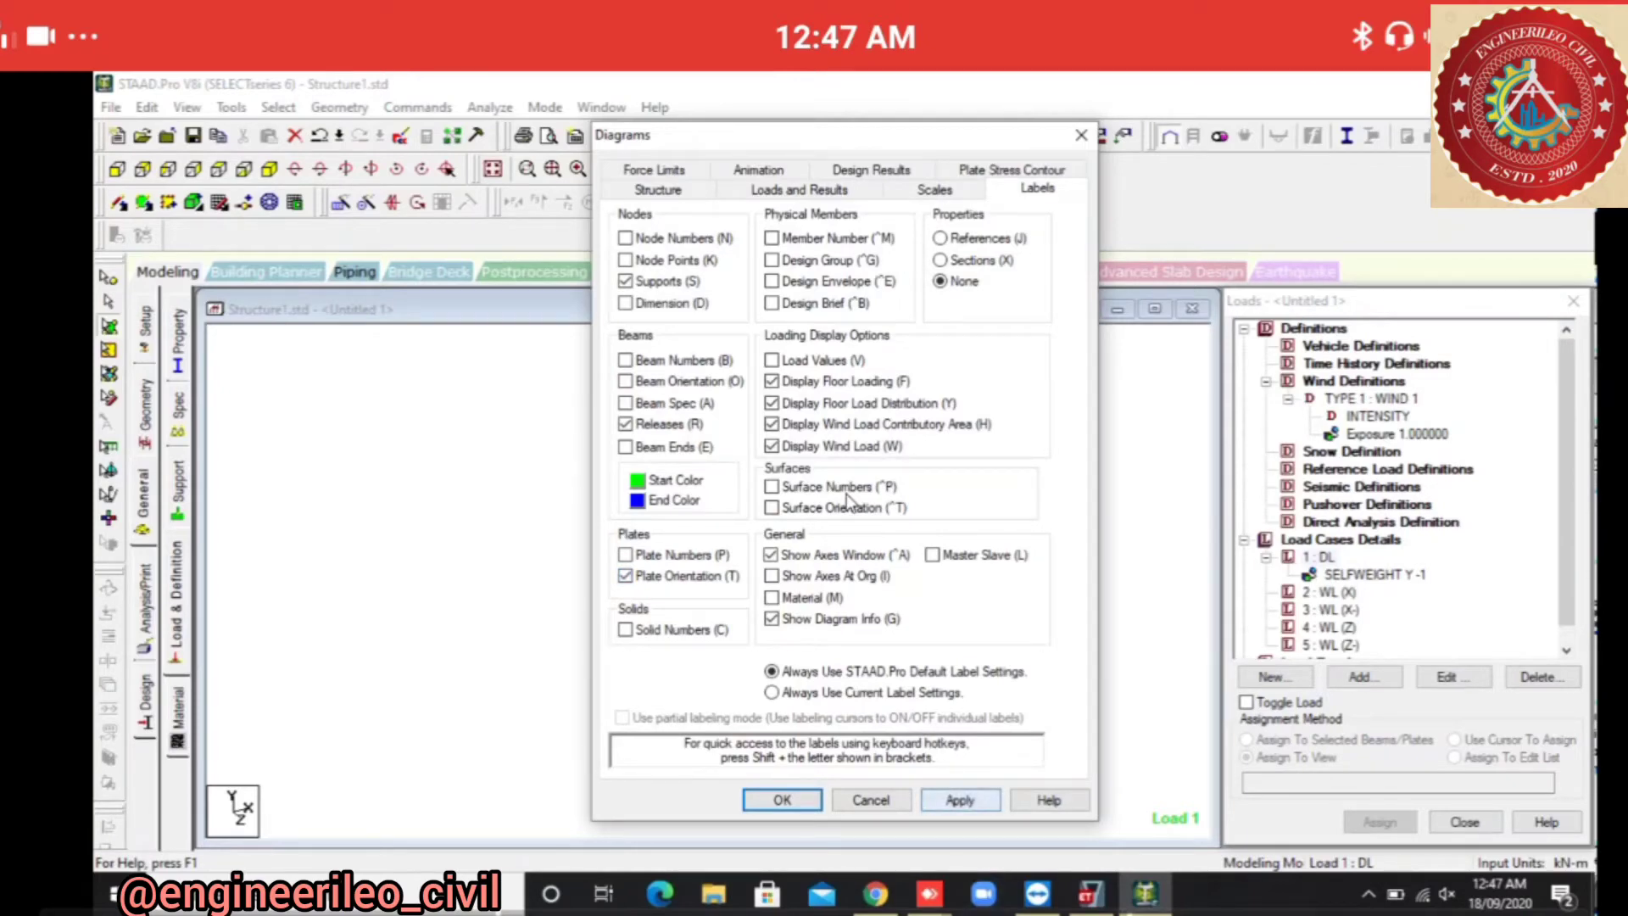
key("Return")
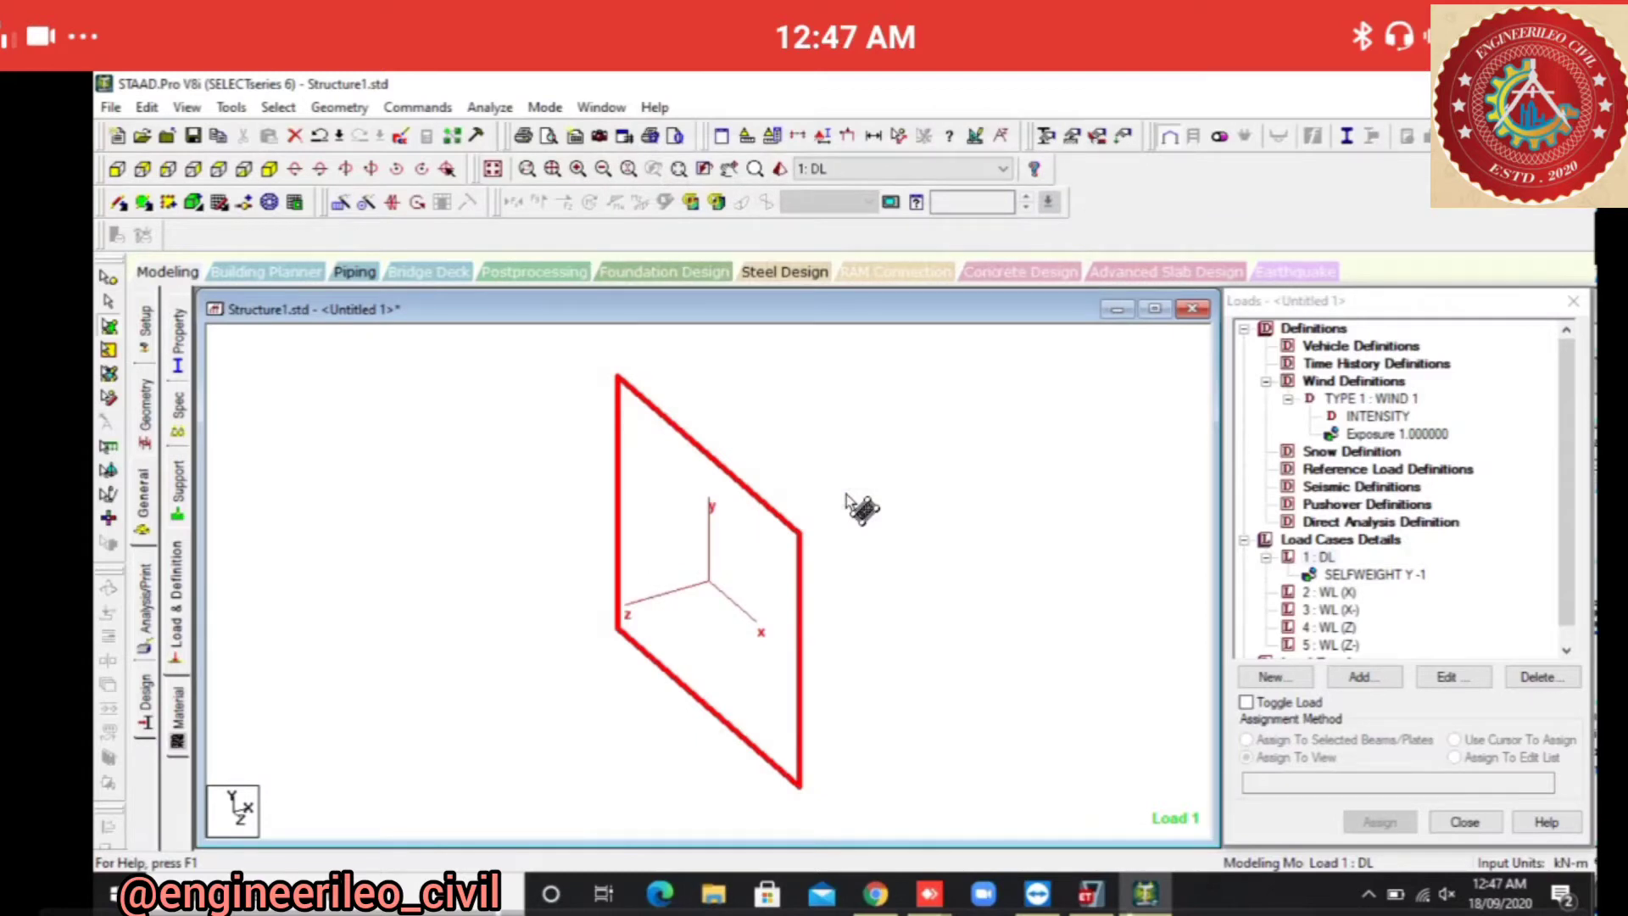
left_click(494, 169)
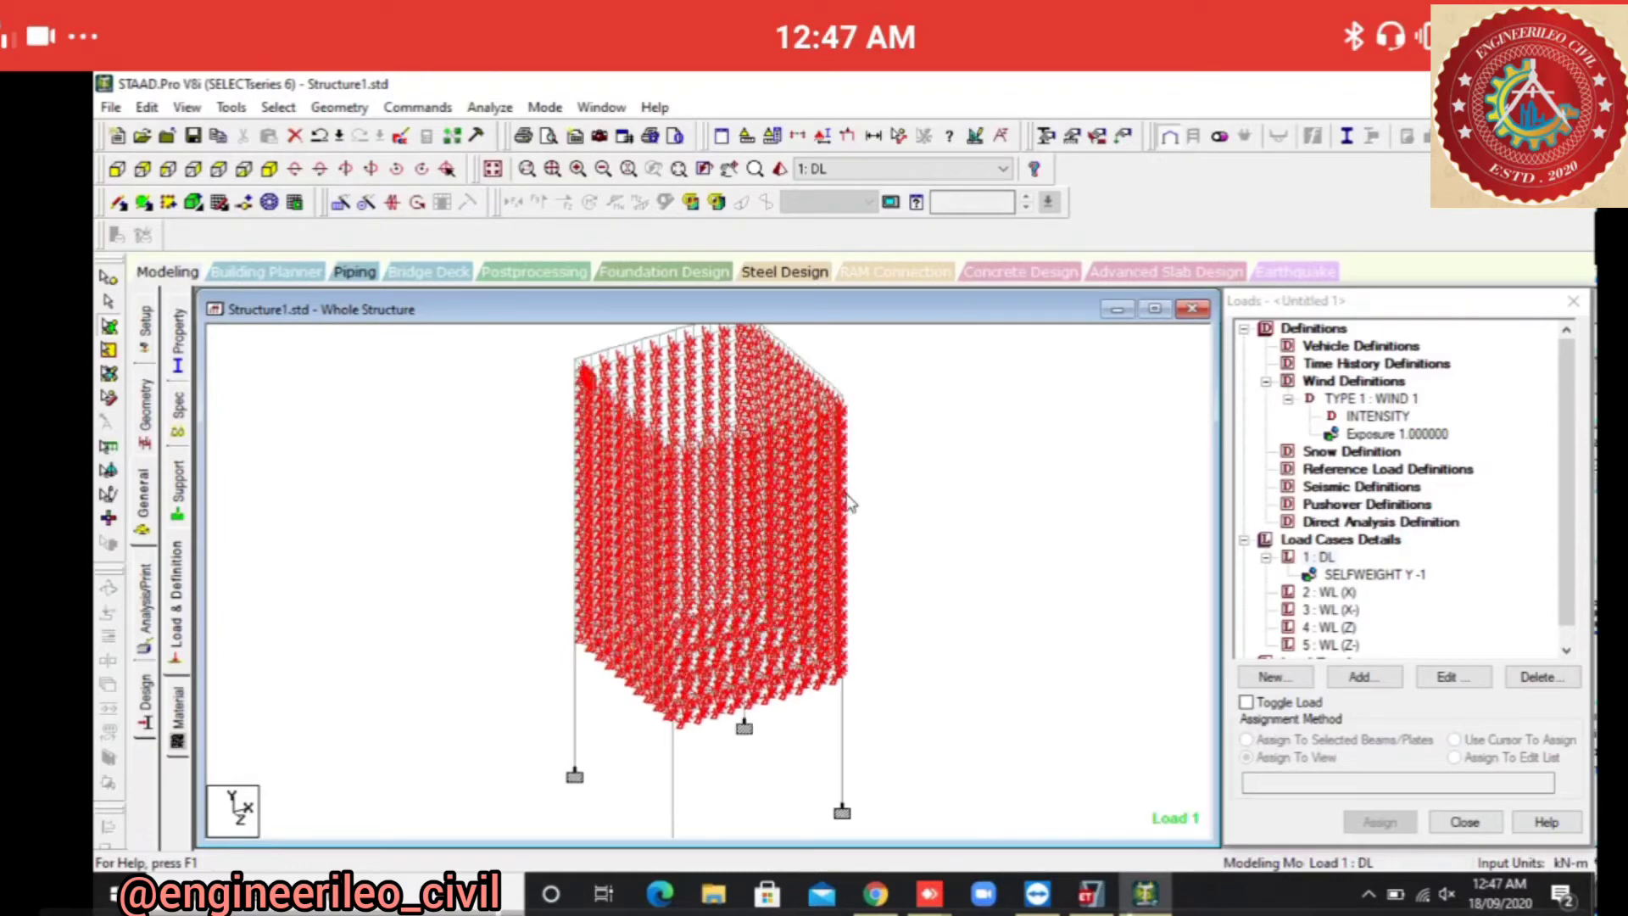
Start a hydrostatic plate load for the DL case and select all tank wall plates for it in the front view.
left_click(117, 170)
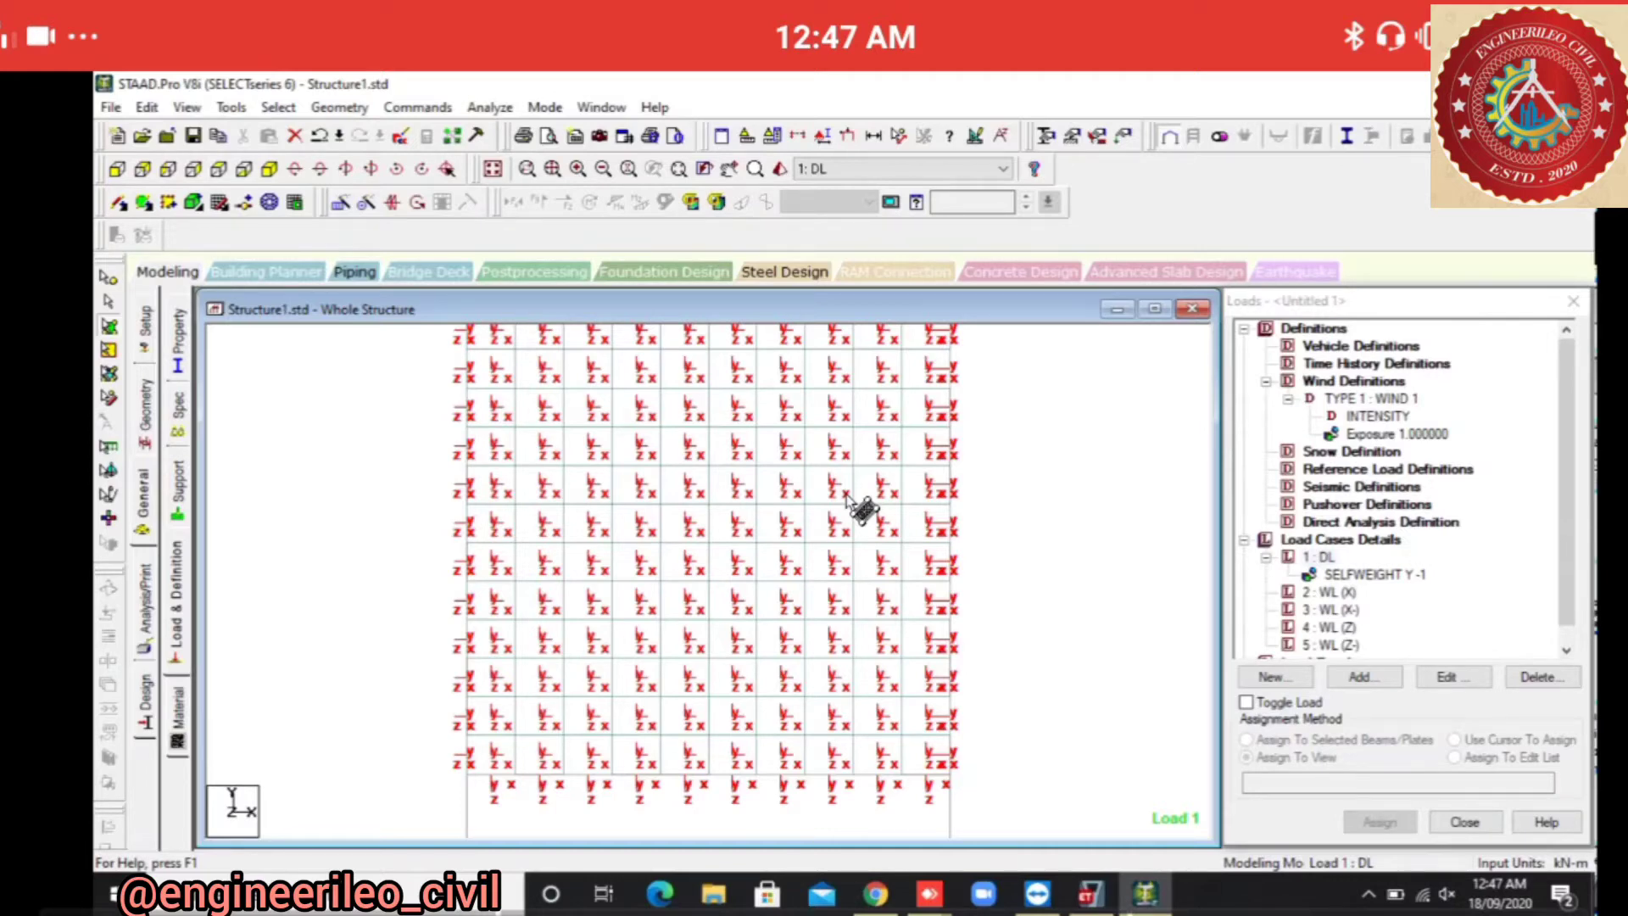
scroll(847, 496, "down", 4)
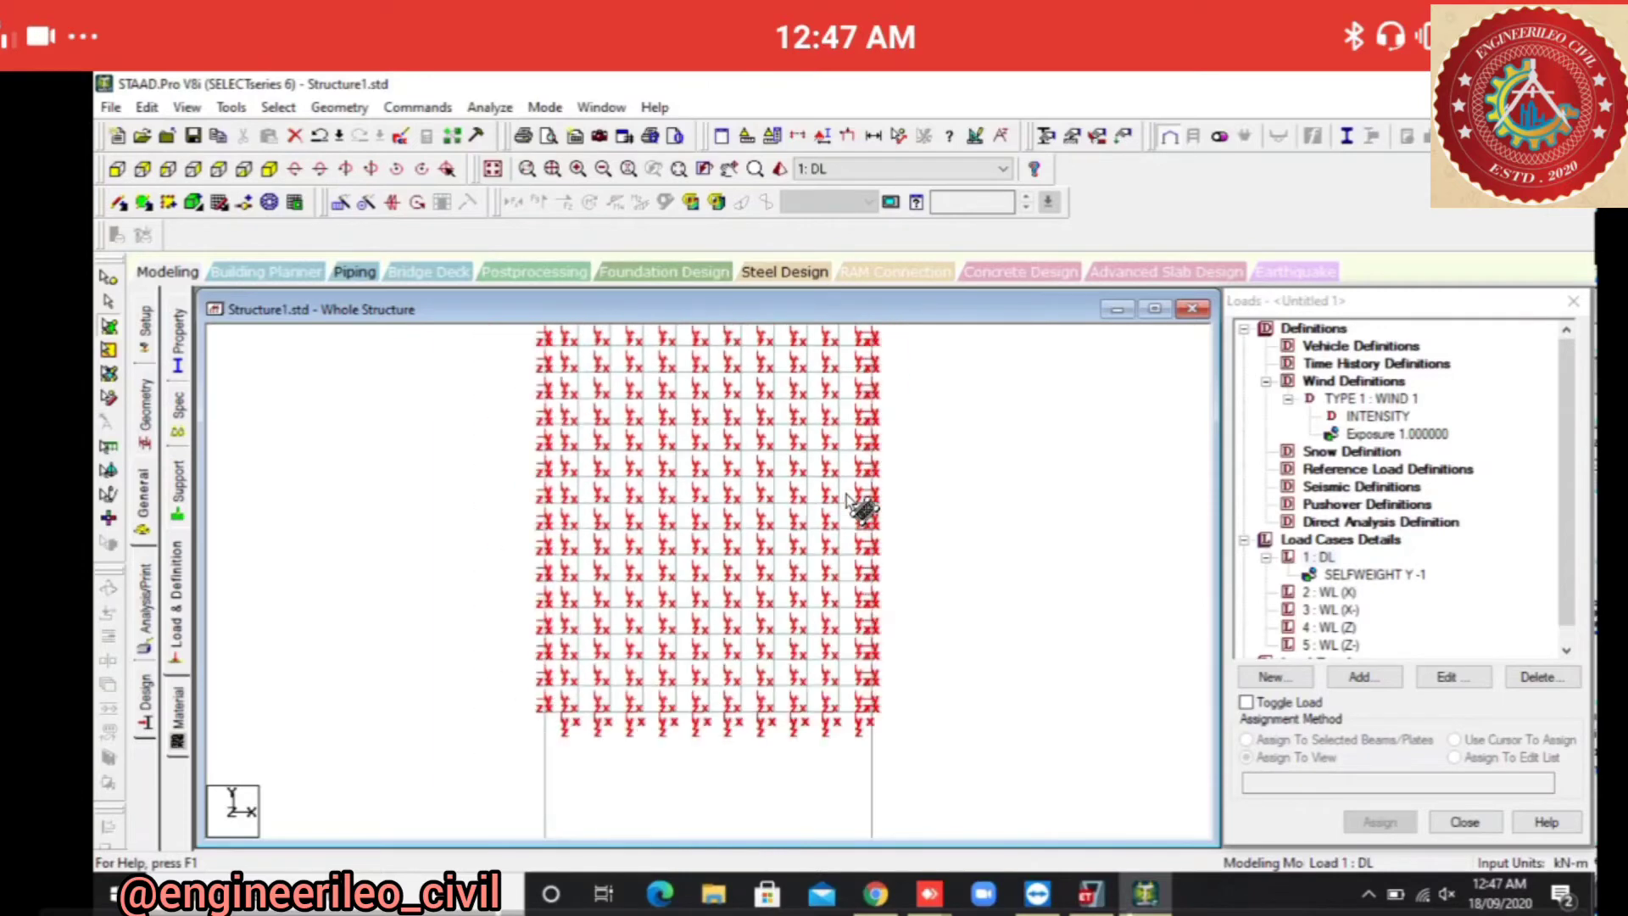
scroll(846, 497, "down", 2)
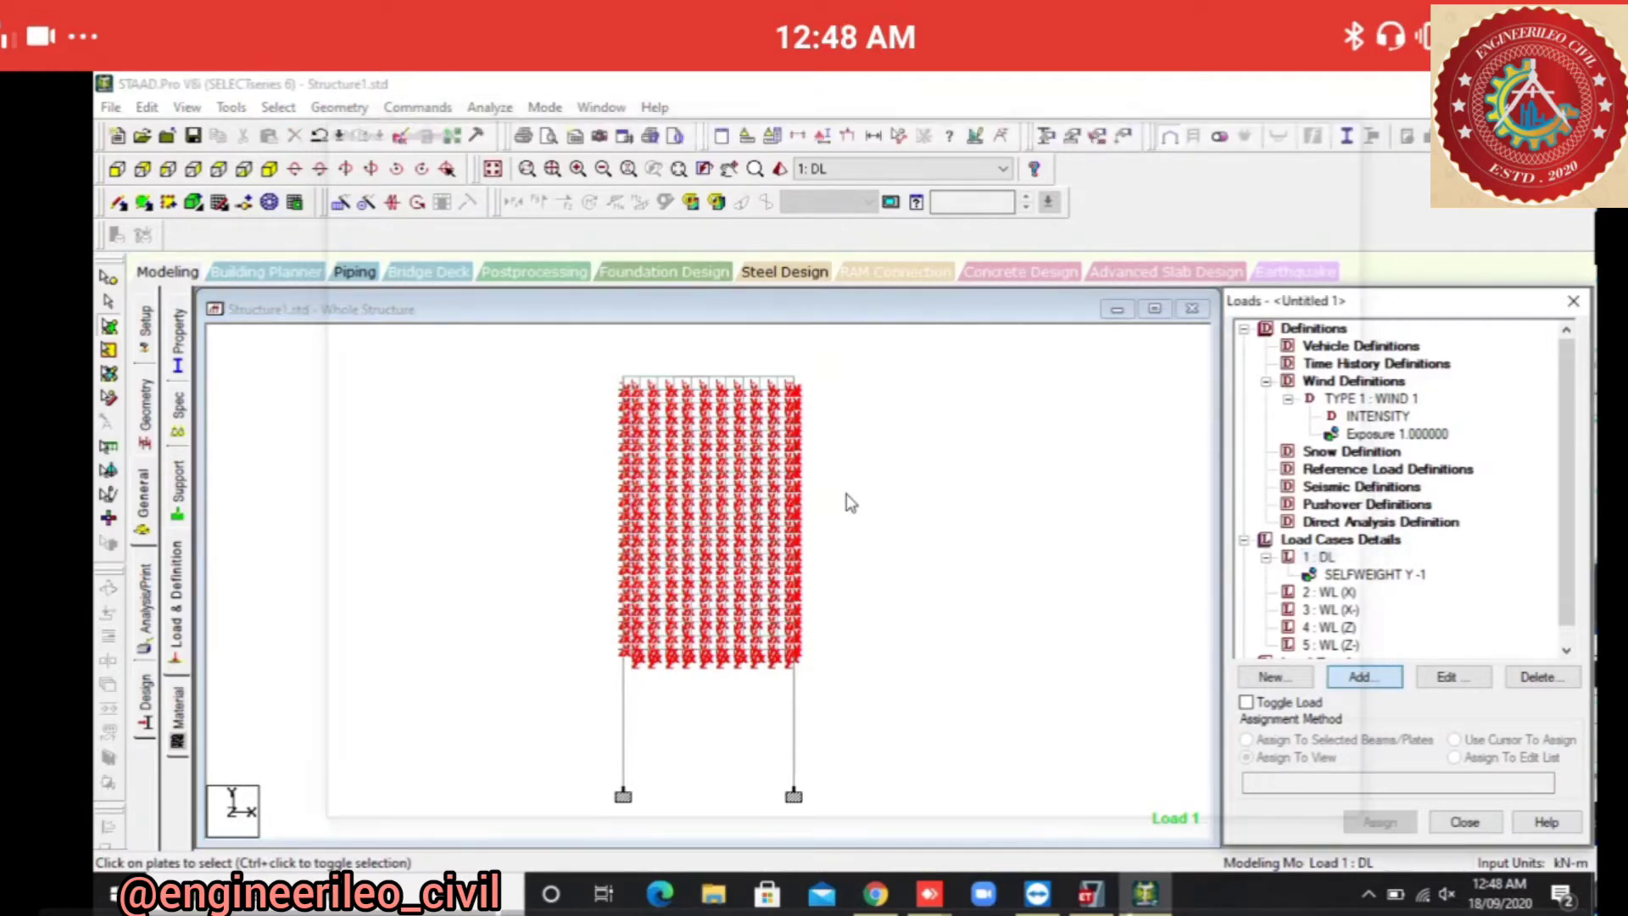
key("Return")
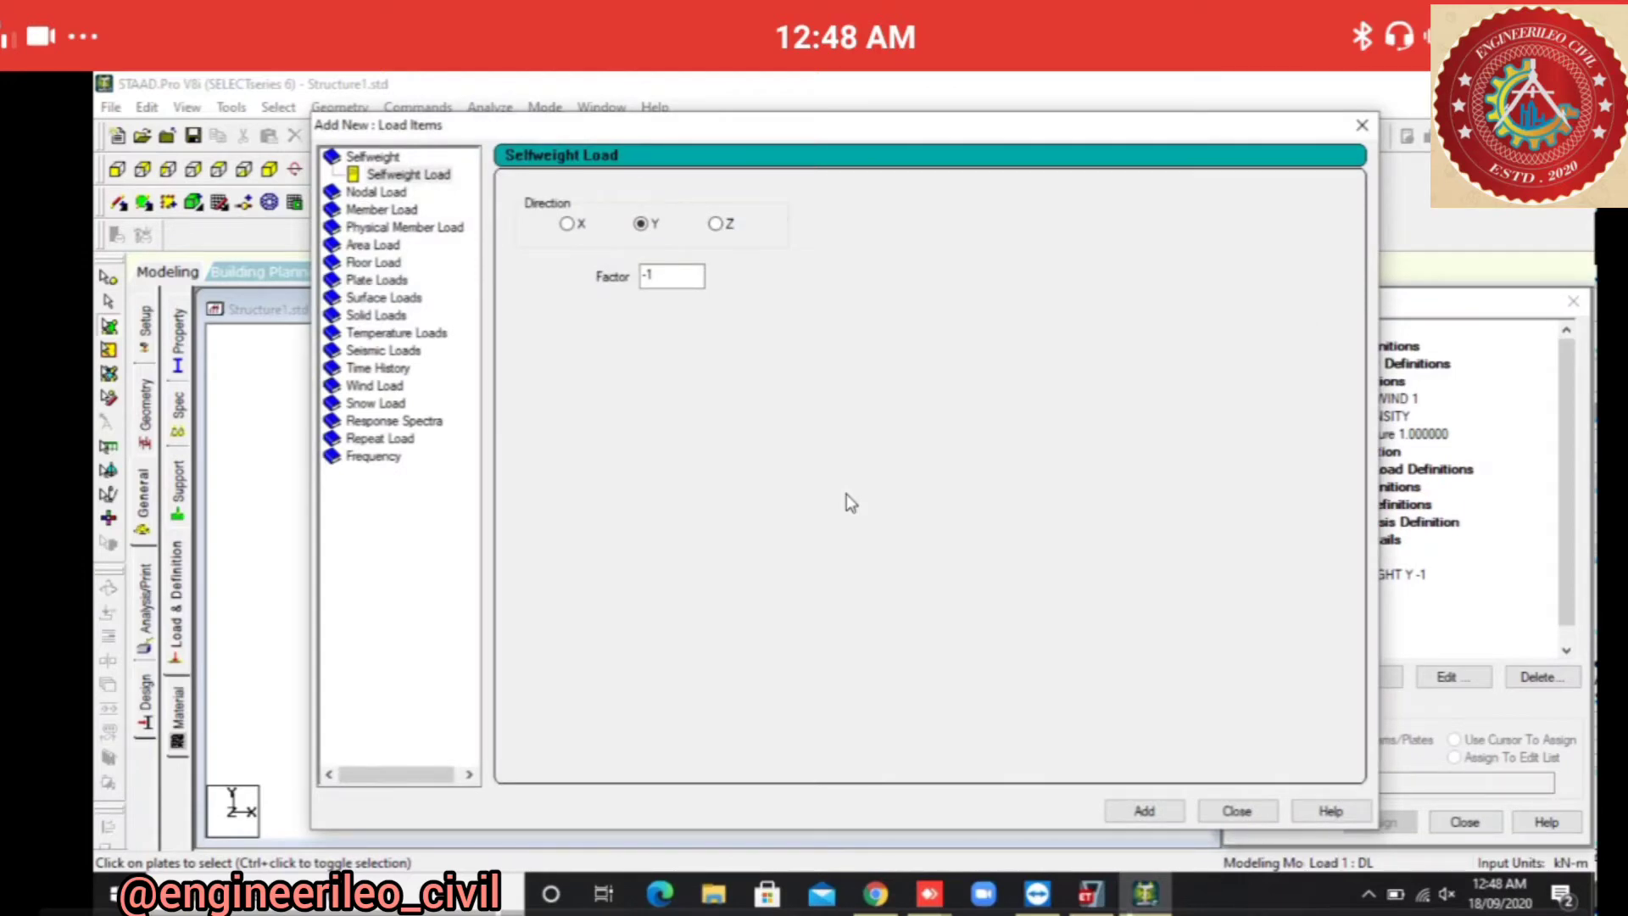
left_click(376, 280)
left_click(396, 351)
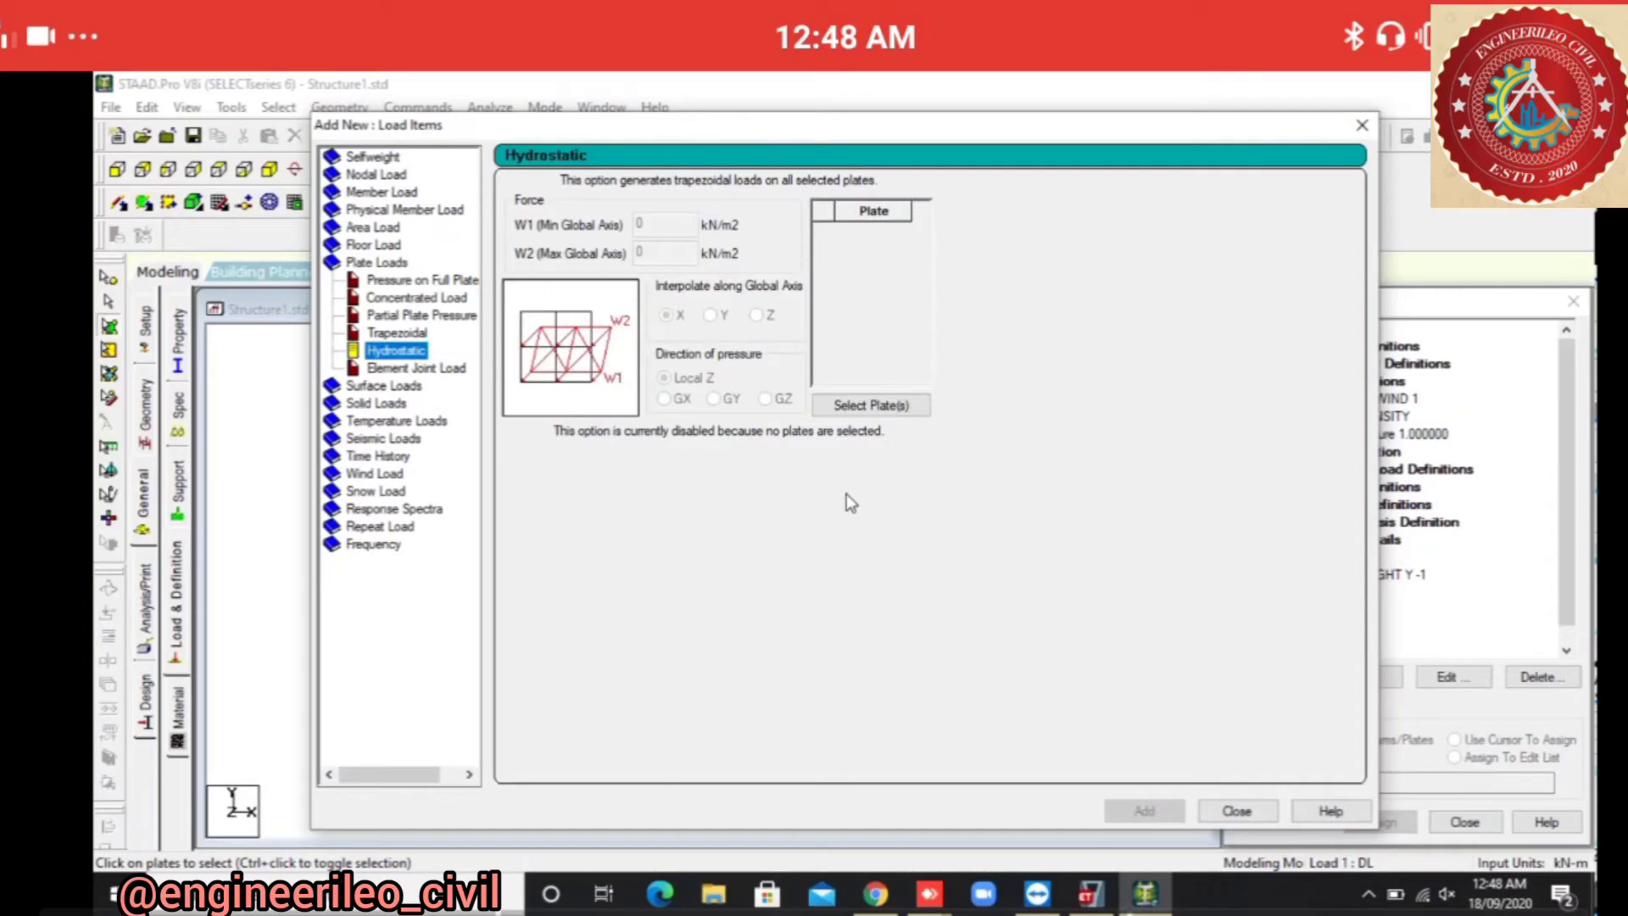
key("Tab")
key("Tab")
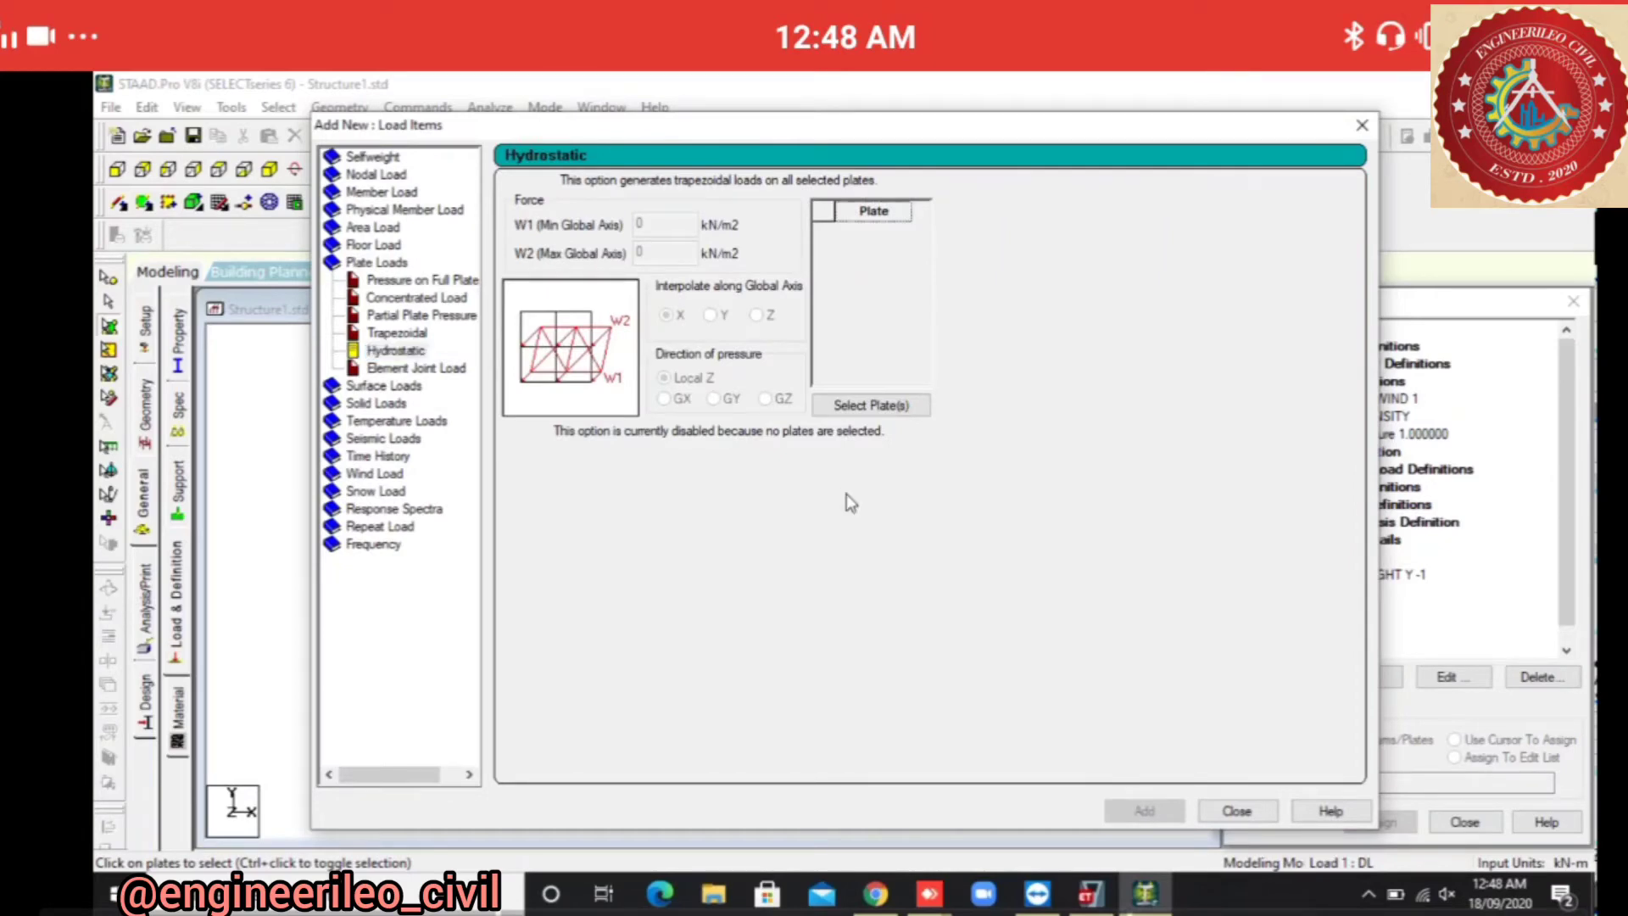
left_click(871, 405)
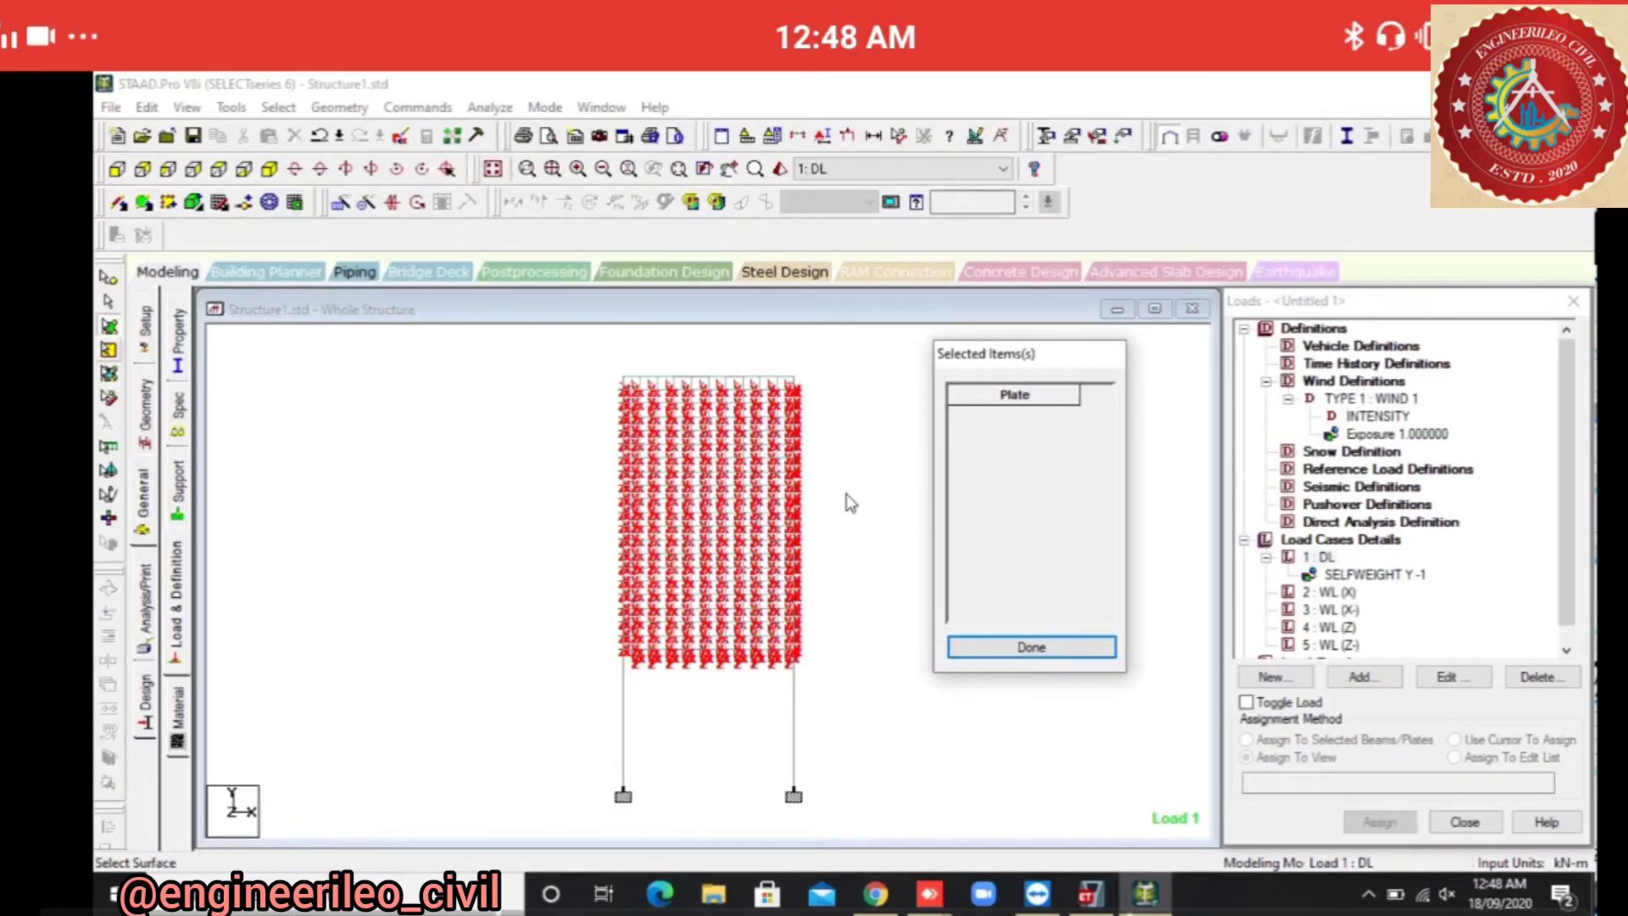
left_click_drag(569, 350, 832, 647)
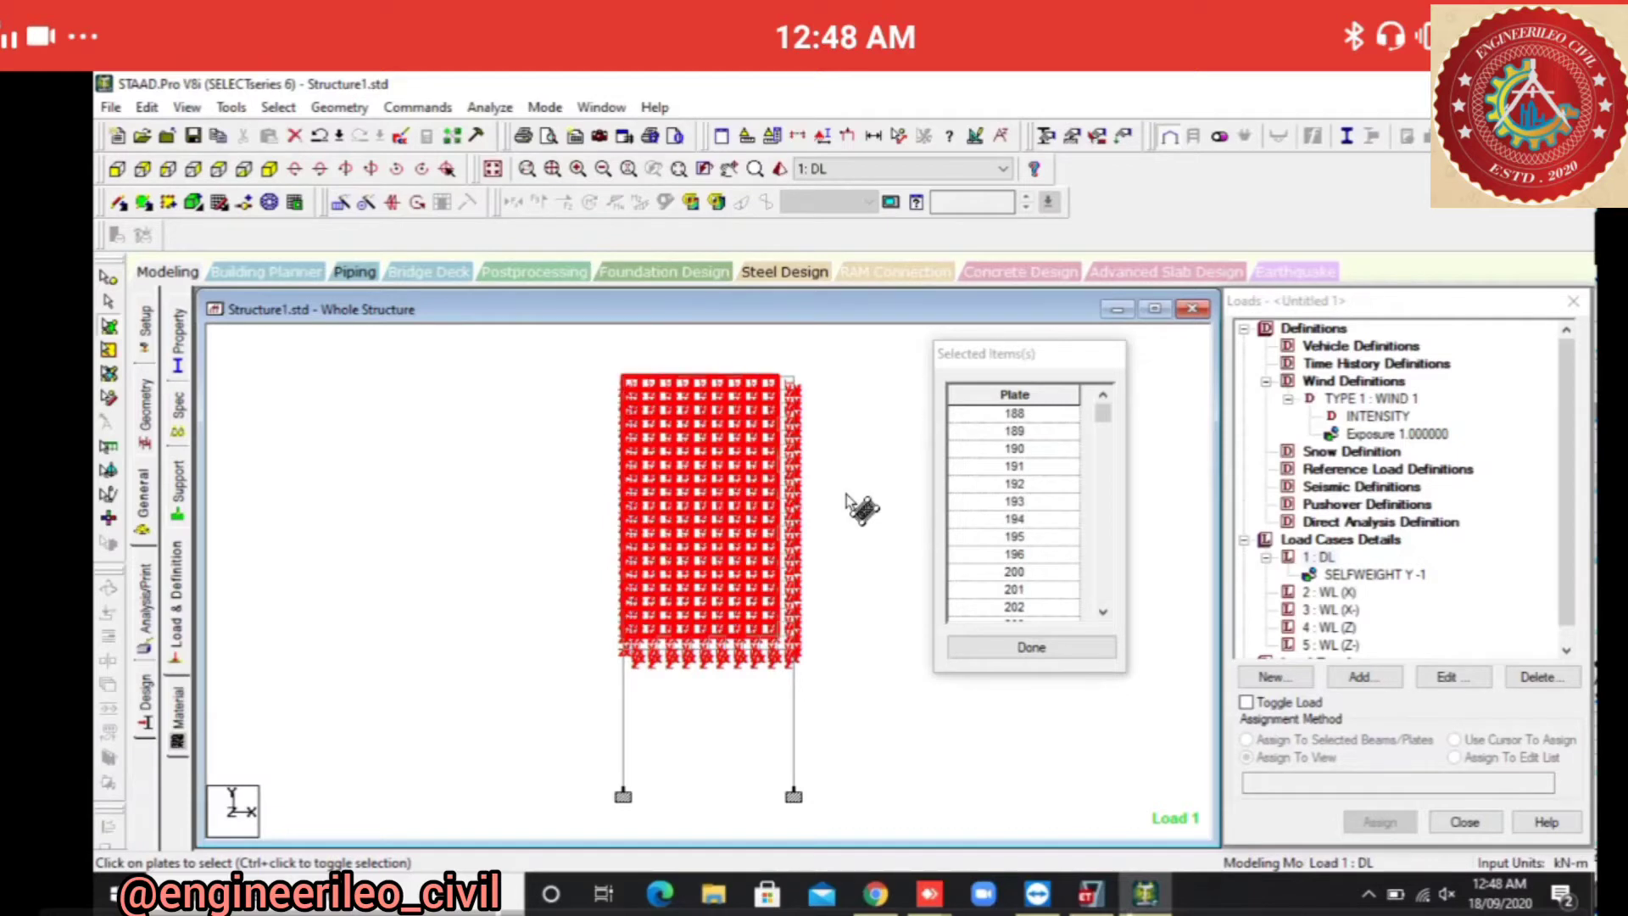
left_click(847, 496)
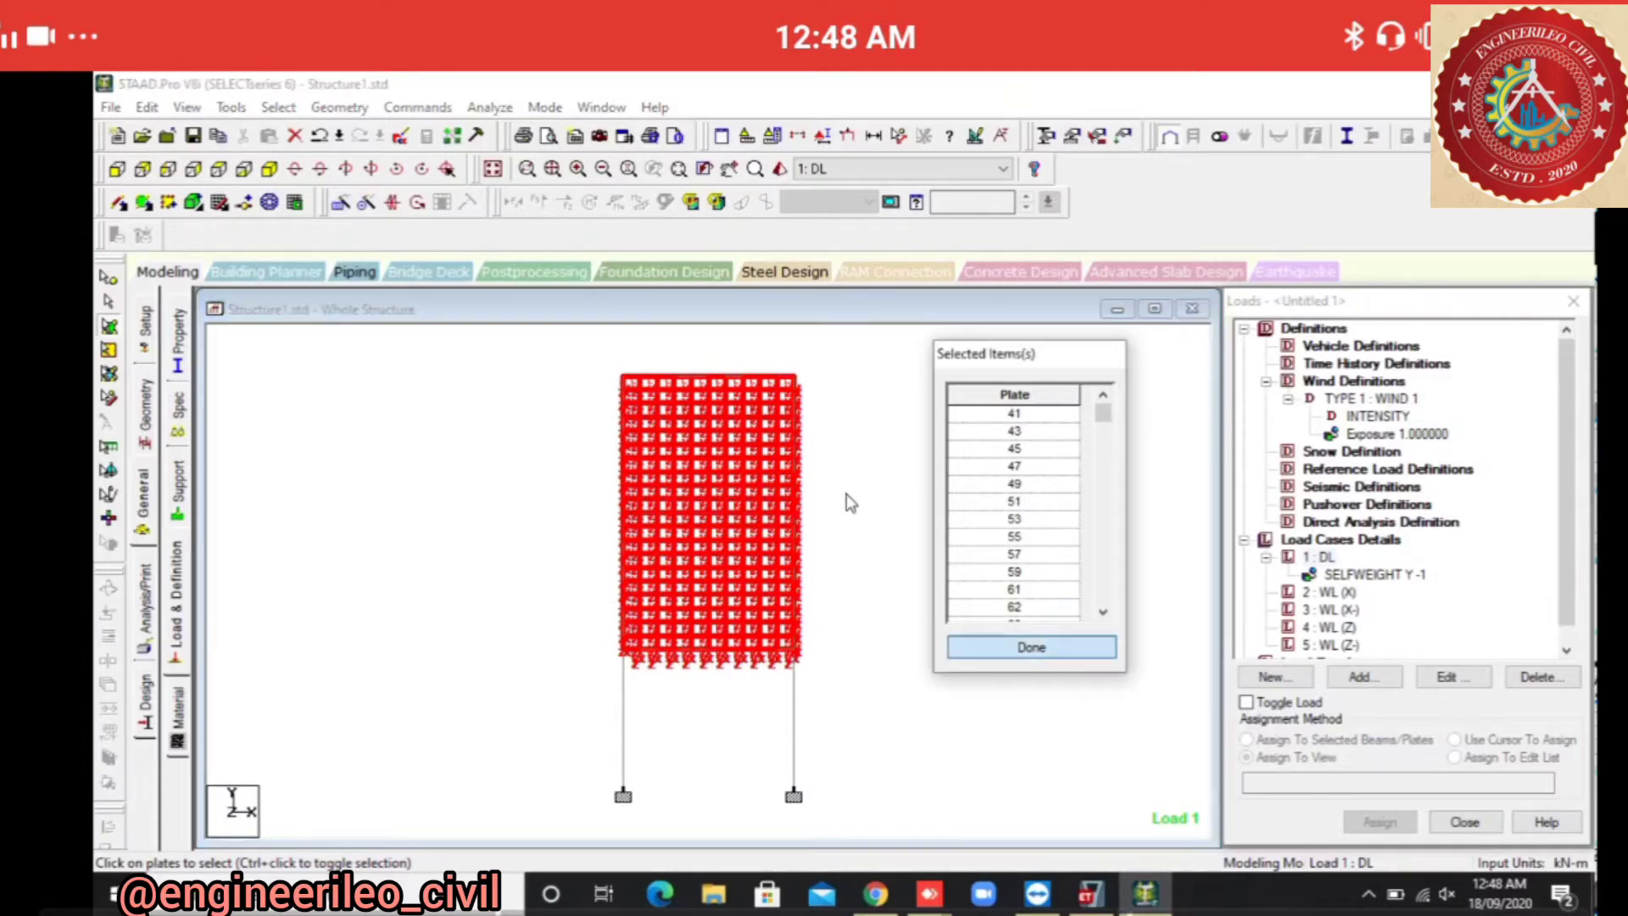
key("Return")
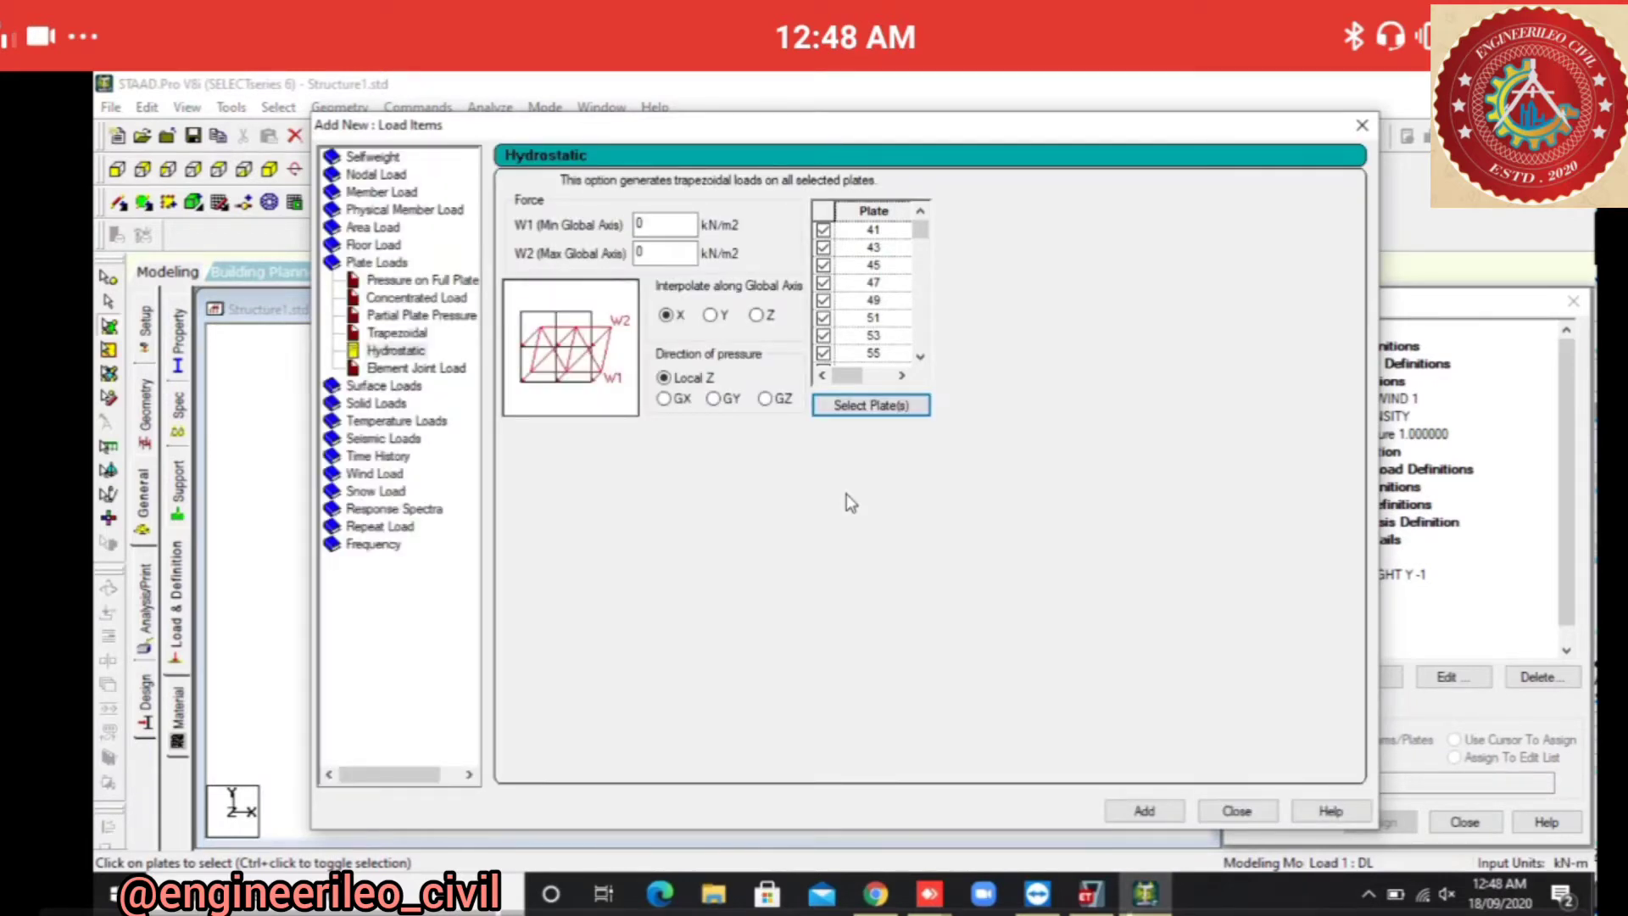
Add the hydrostatic load with W1 20 kN/m2 and W2 0.001 kN/m2, interpolated along global Y and acting in local Z.
key("Tab")
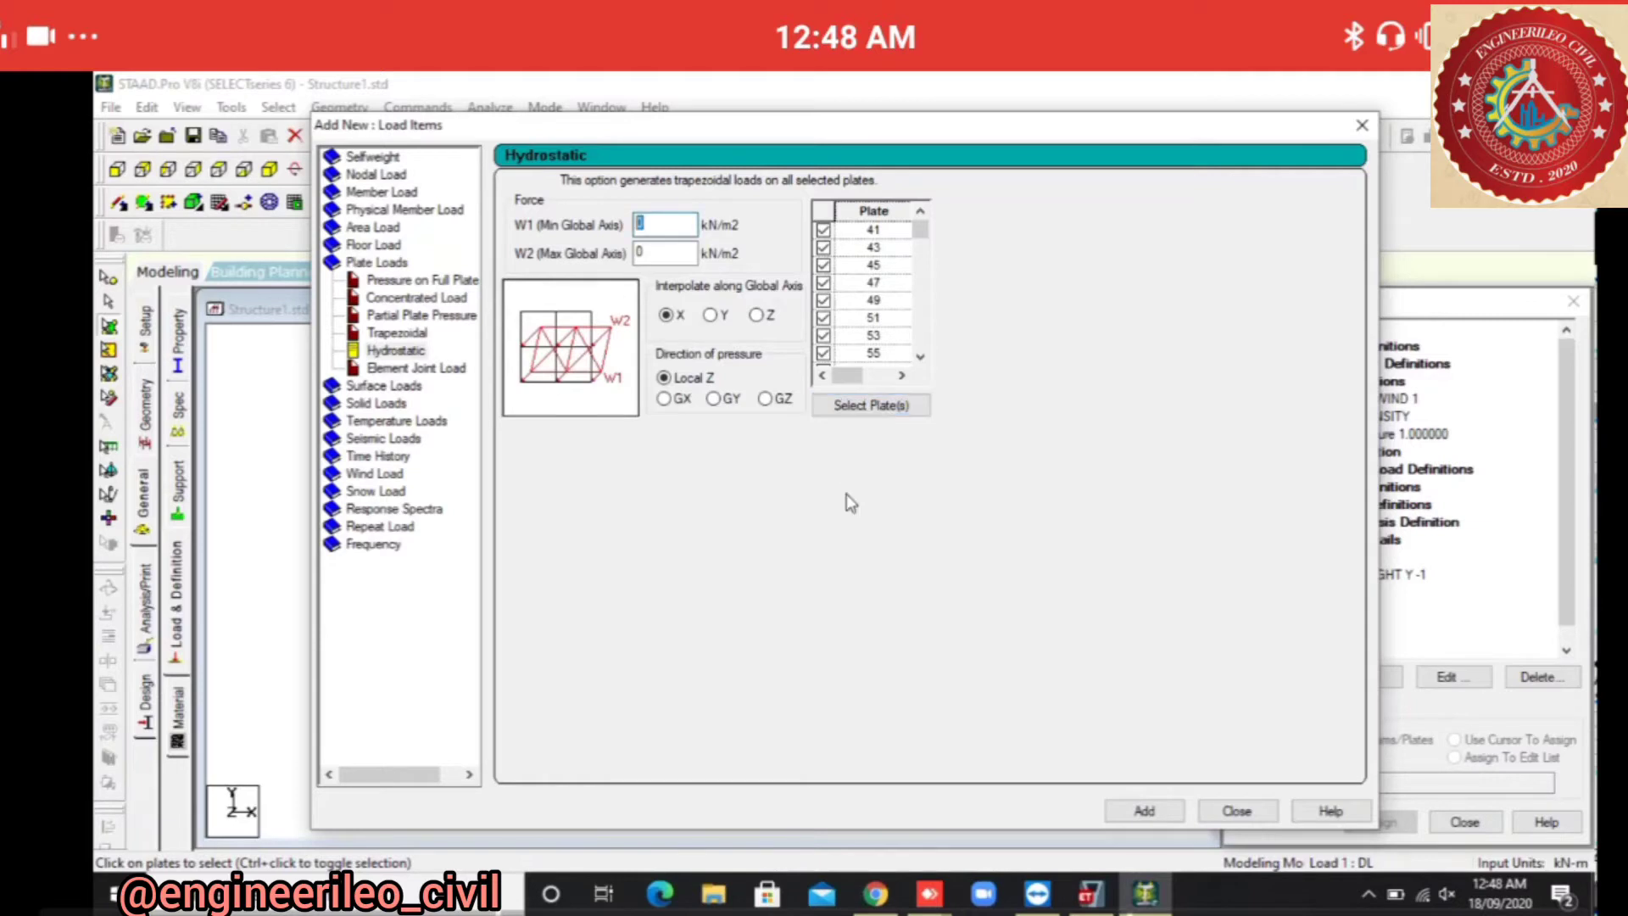
type("20")
key("Tab")
type("100")
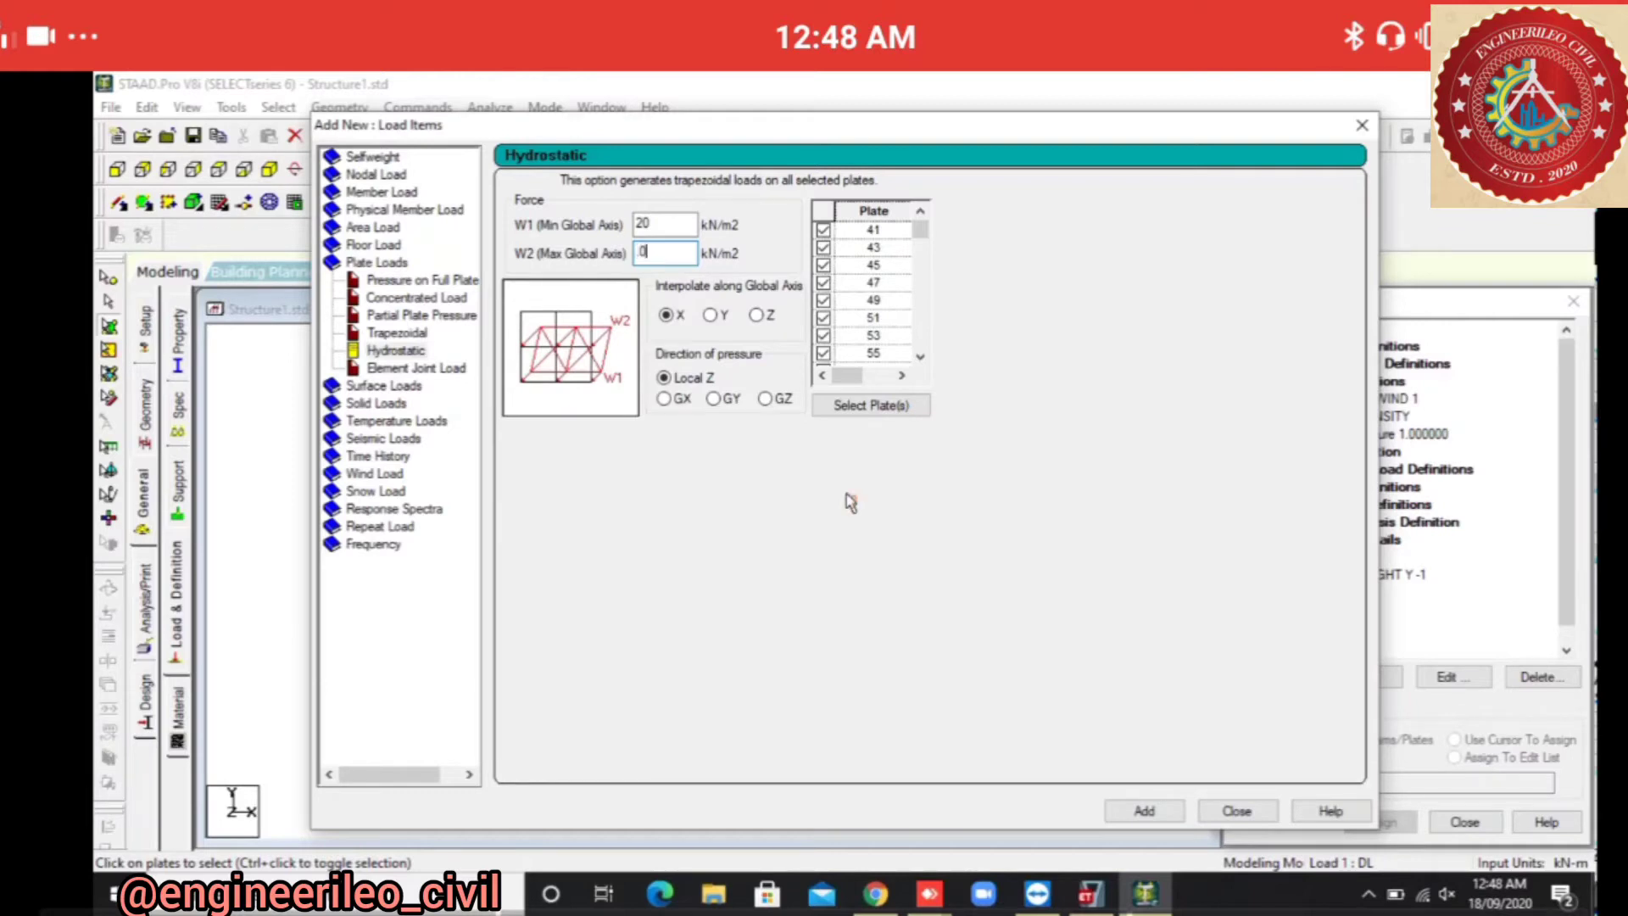
type("1")
left_click(711, 314)
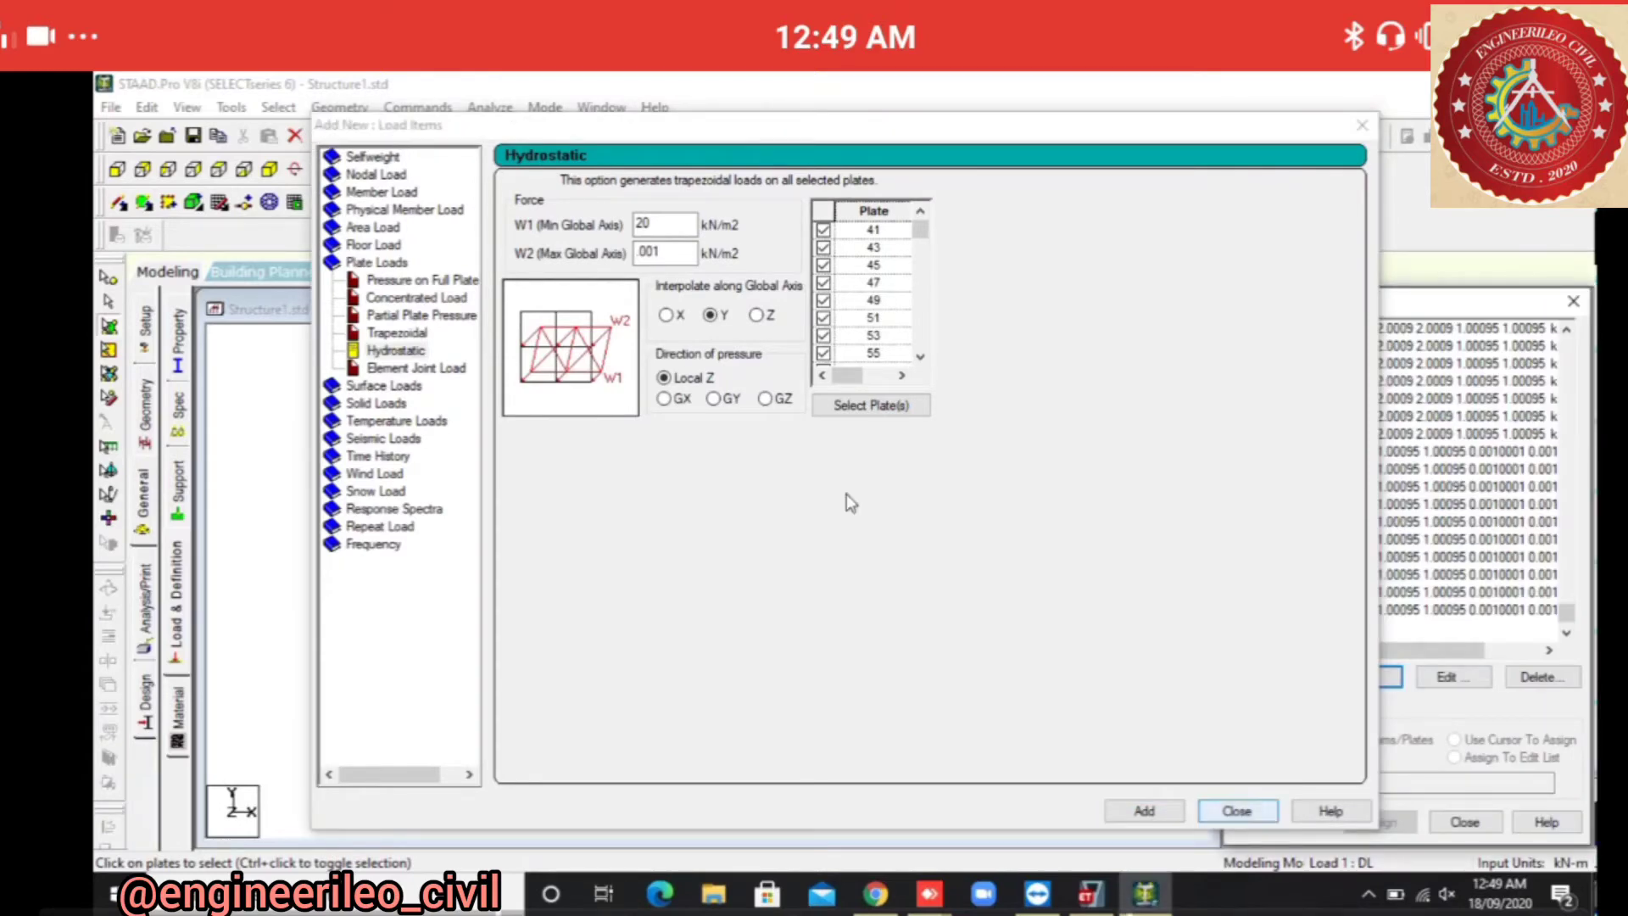
key("Return")
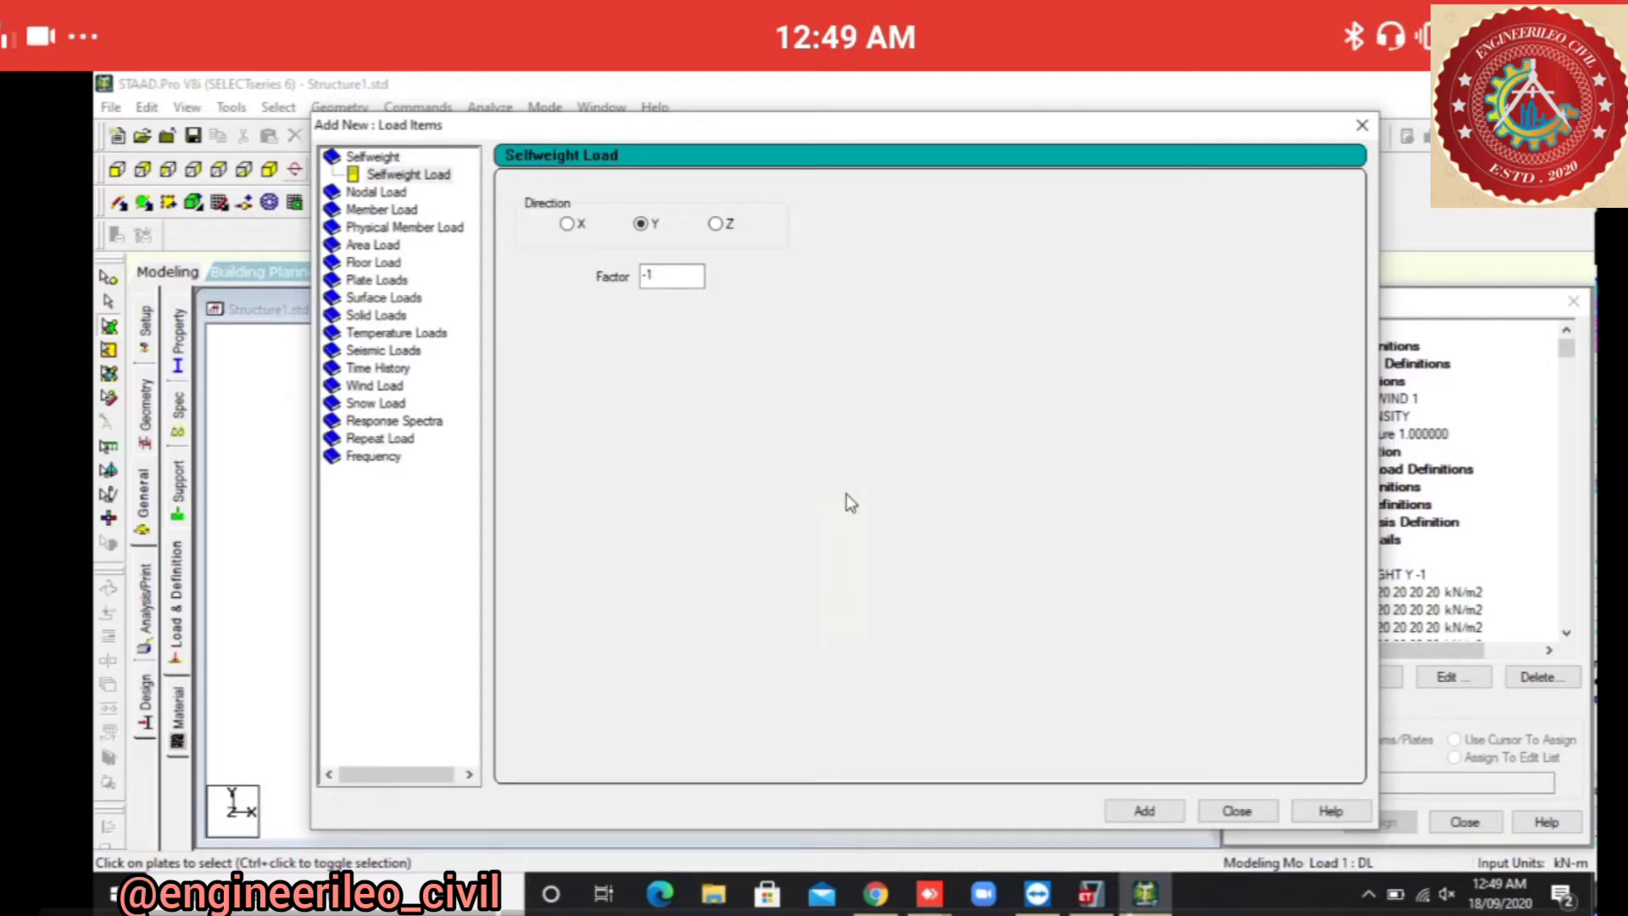
Add a full-plate pressure load of 20 kN/m2 in the local Z direction to the DL case.
left_click(378, 280)
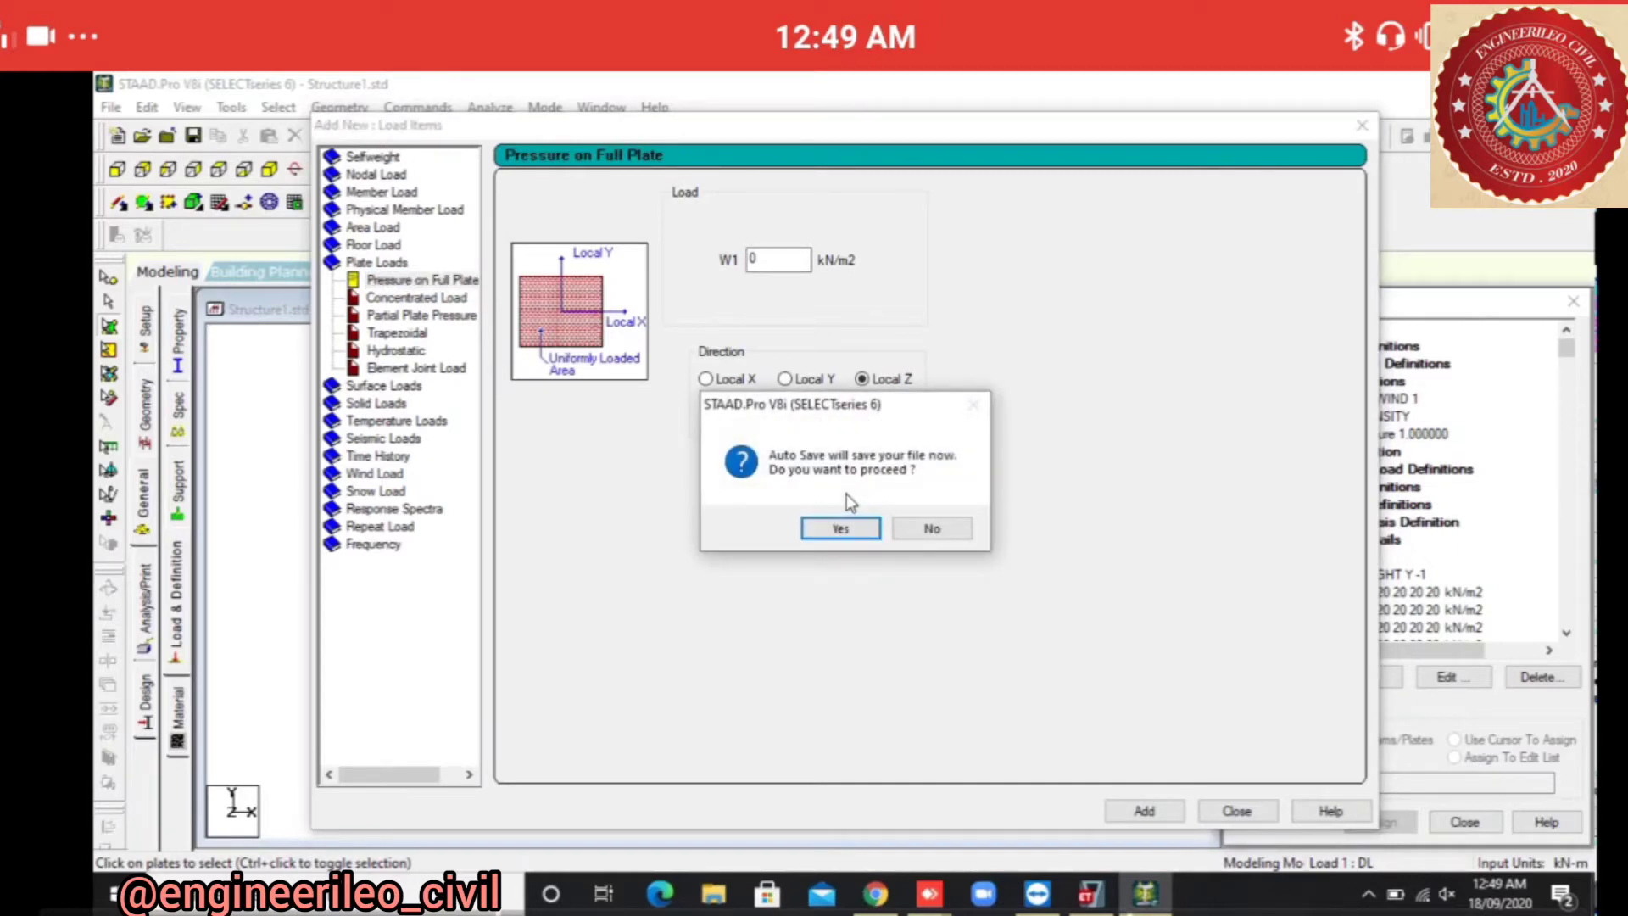
key("Return")
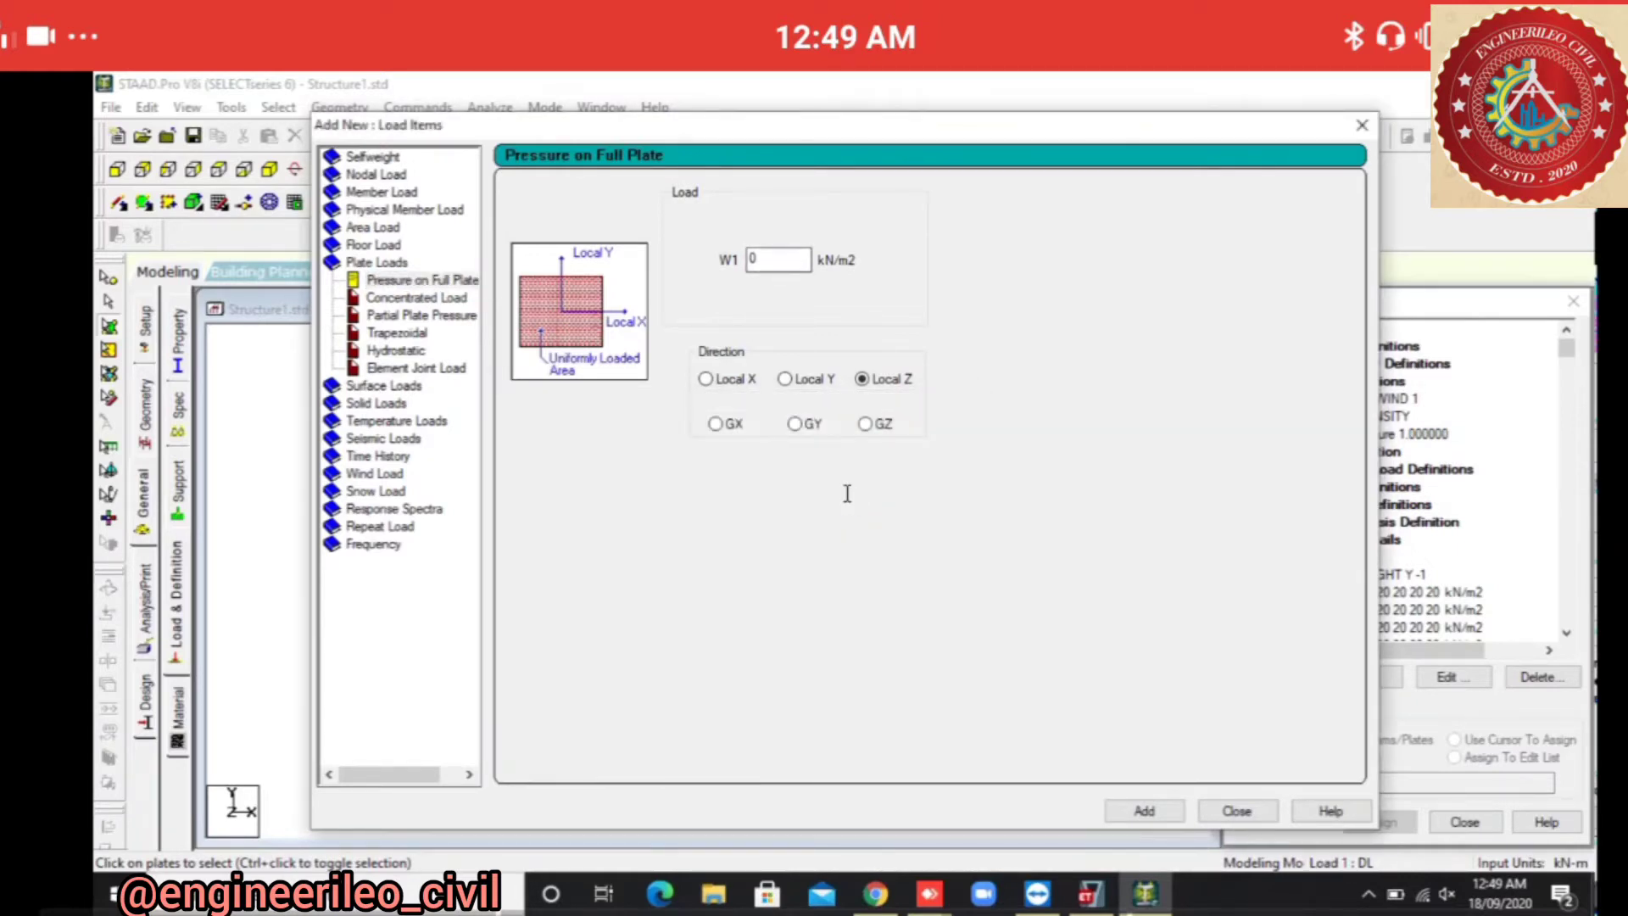
type("20")
key("Tab")
key("Tab")
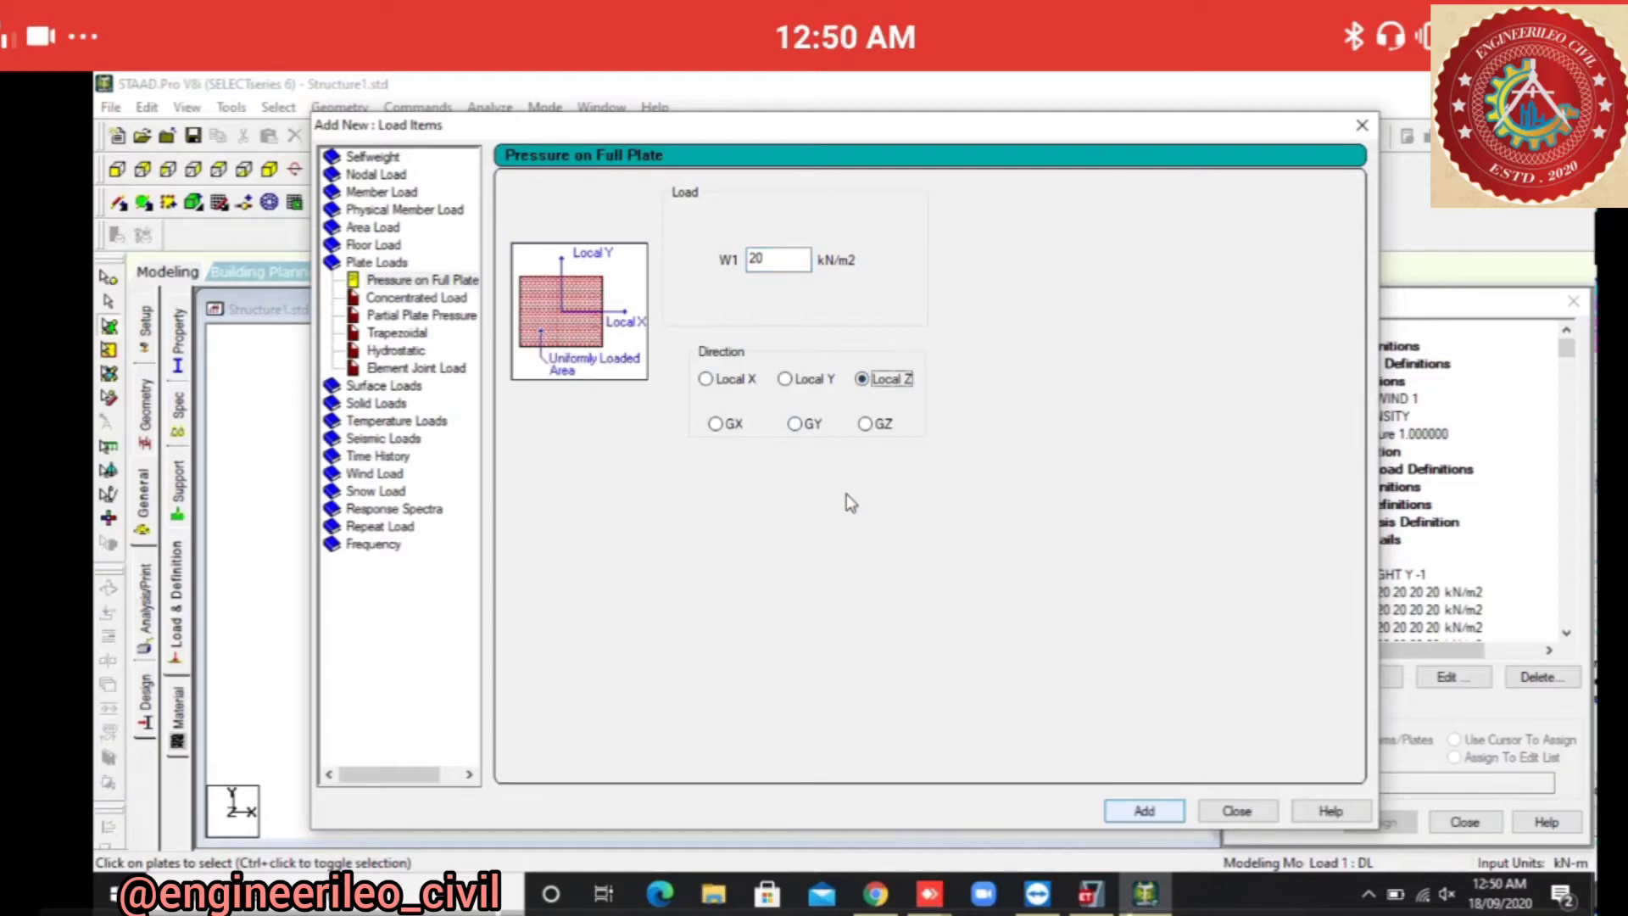
key("Return")
key("Tab")
key("Return")
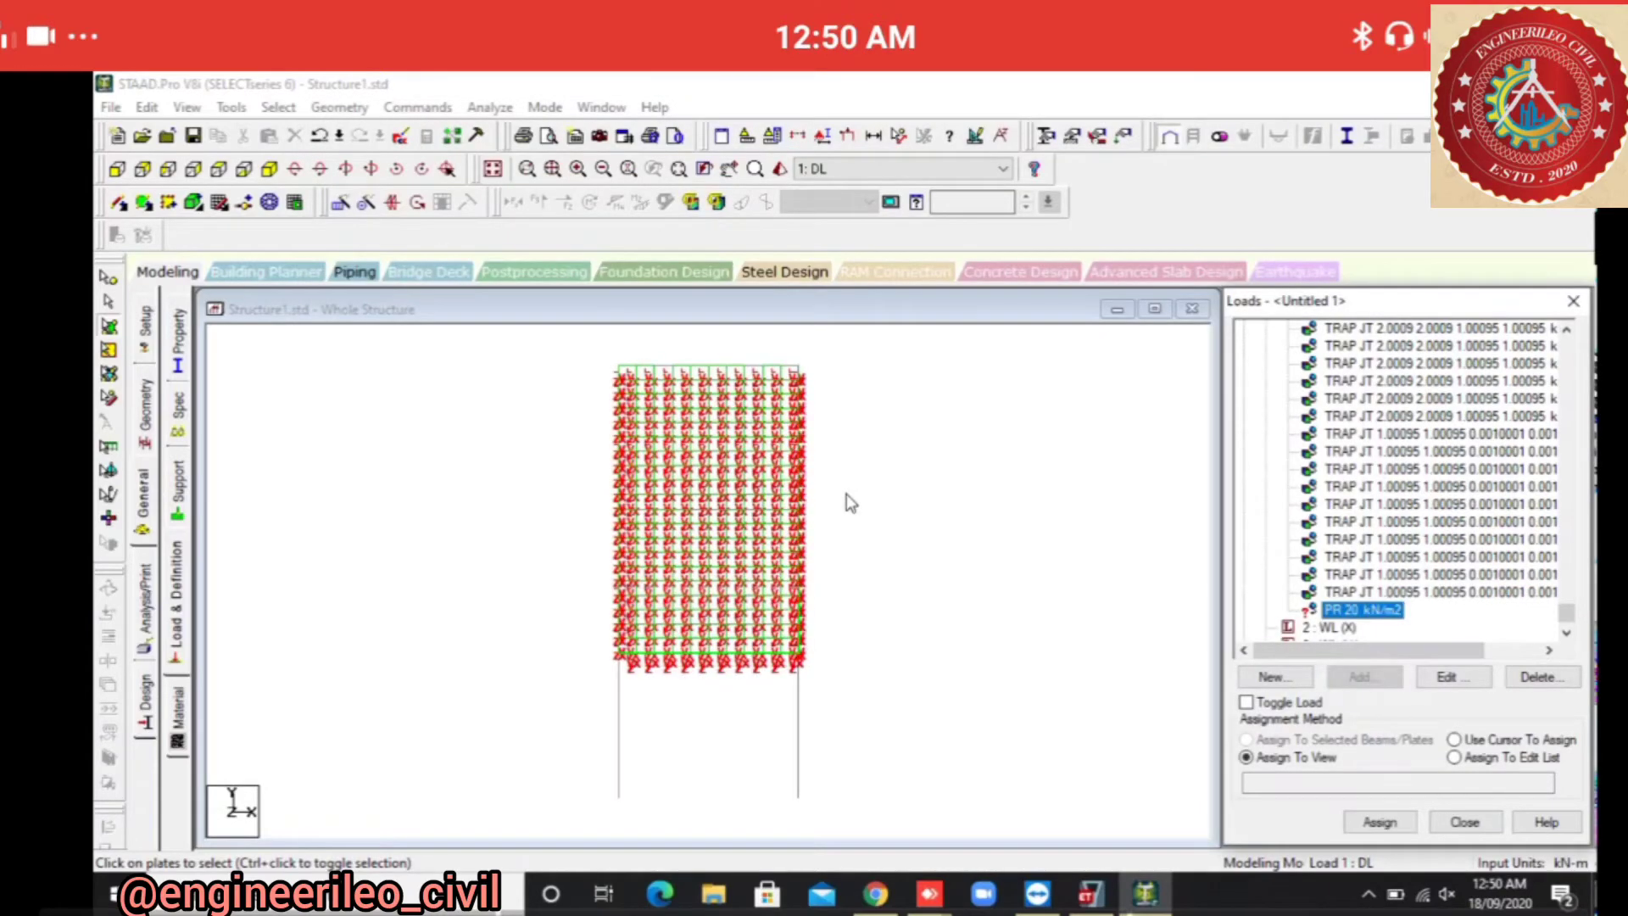
Select the tank's bottom slab plates in the front view and assign the 20 kN/m2 pressure load to them.
left_click(850, 502)
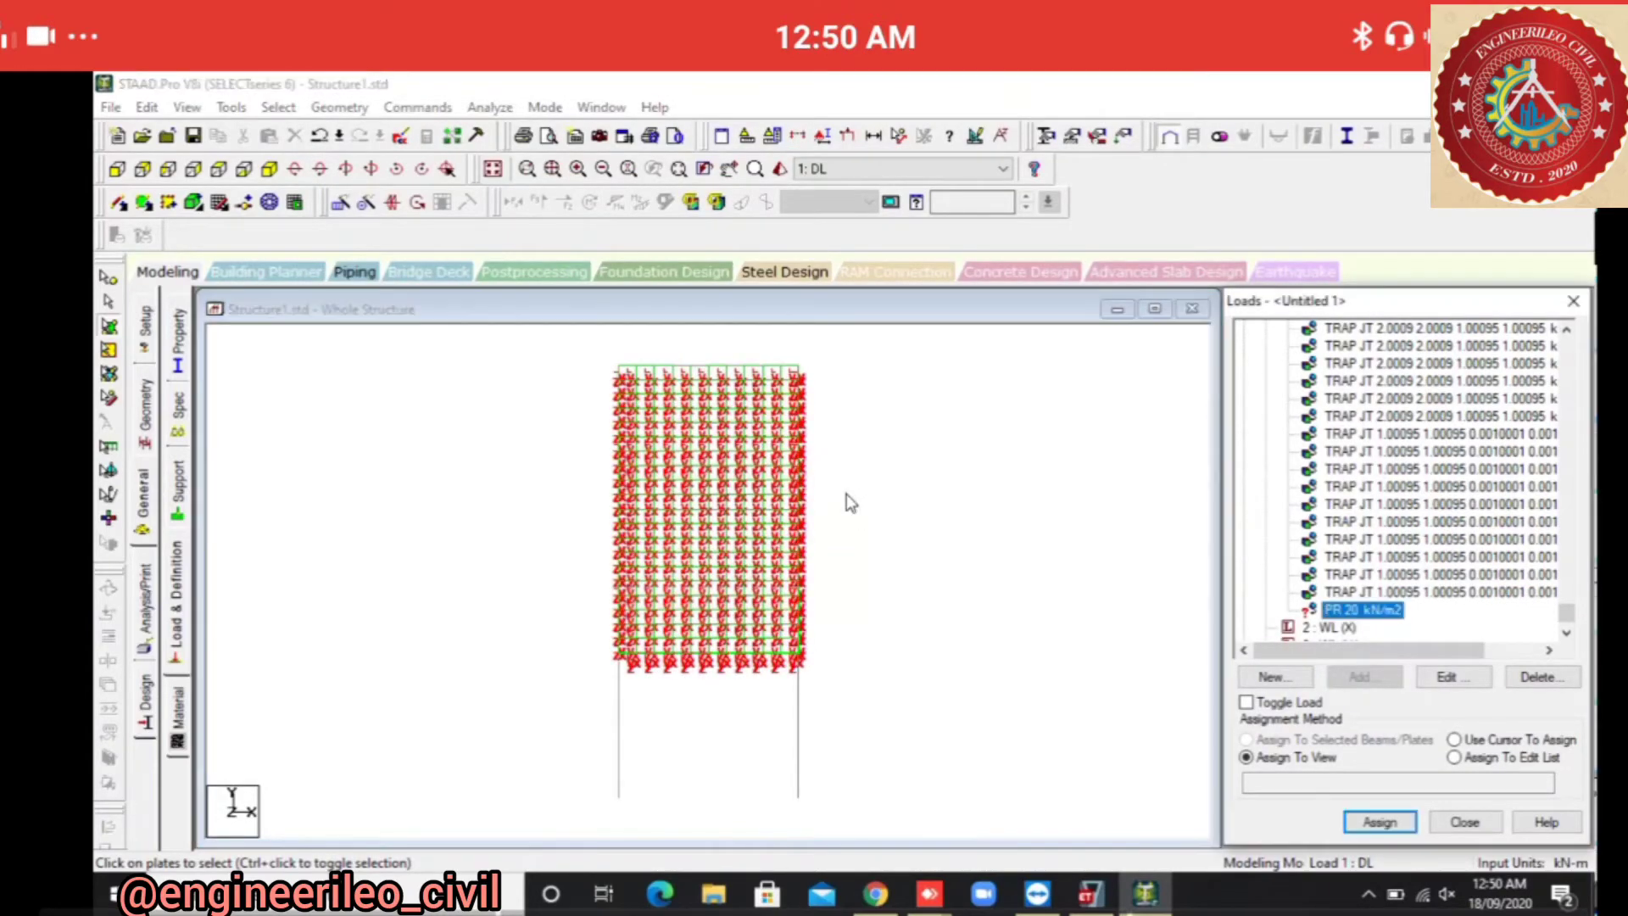
left_click(851, 502)
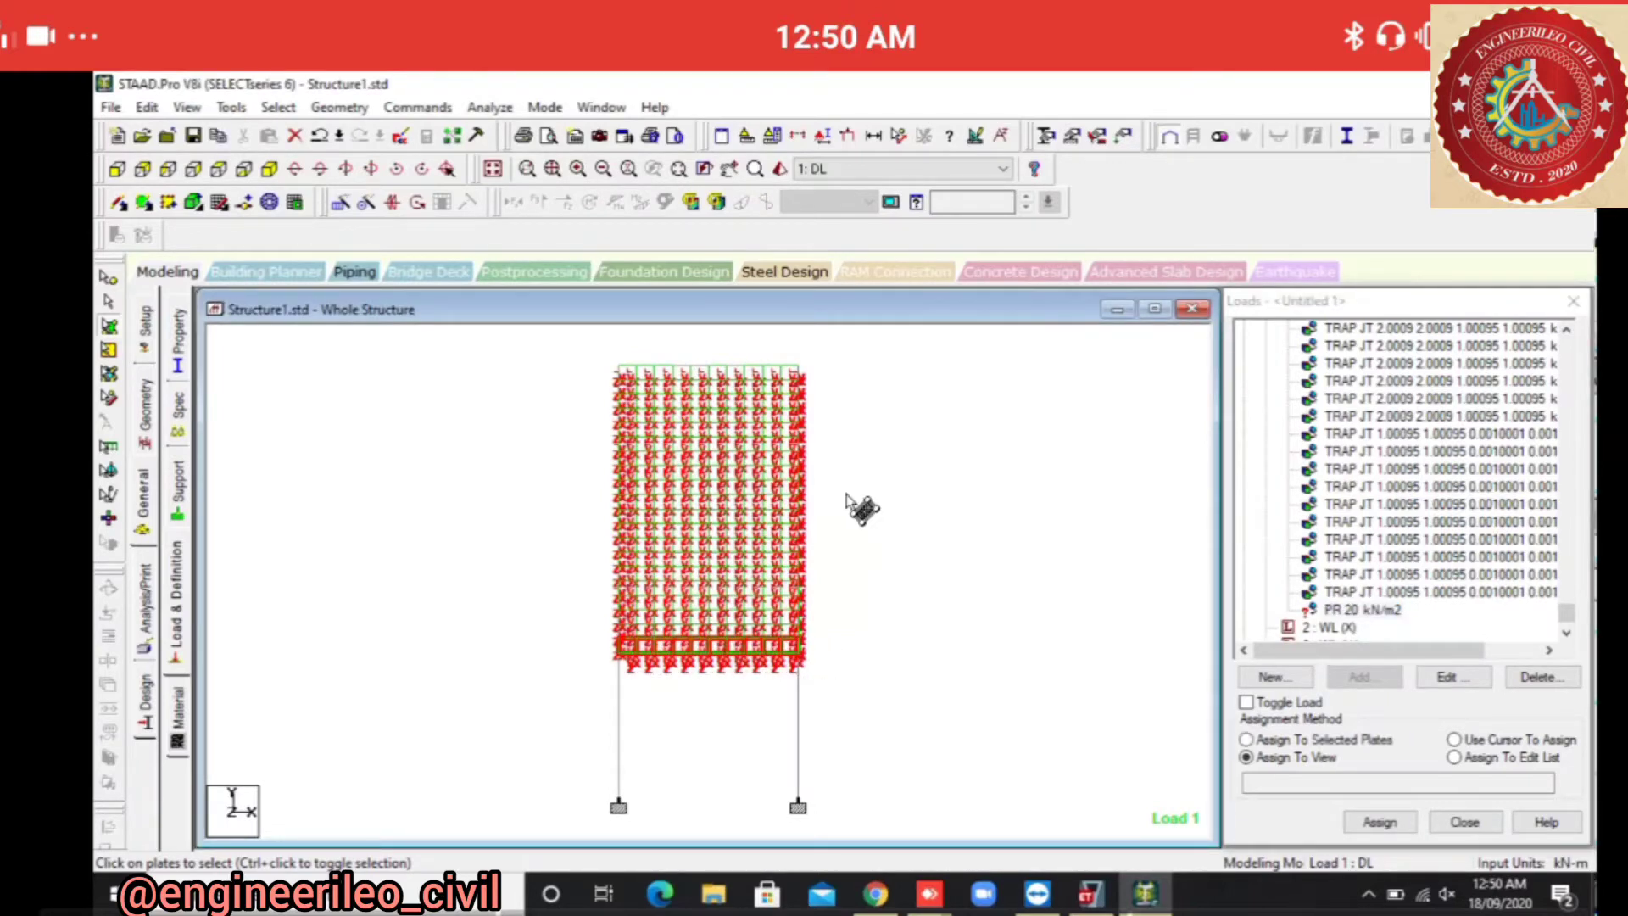
left_click(847, 495)
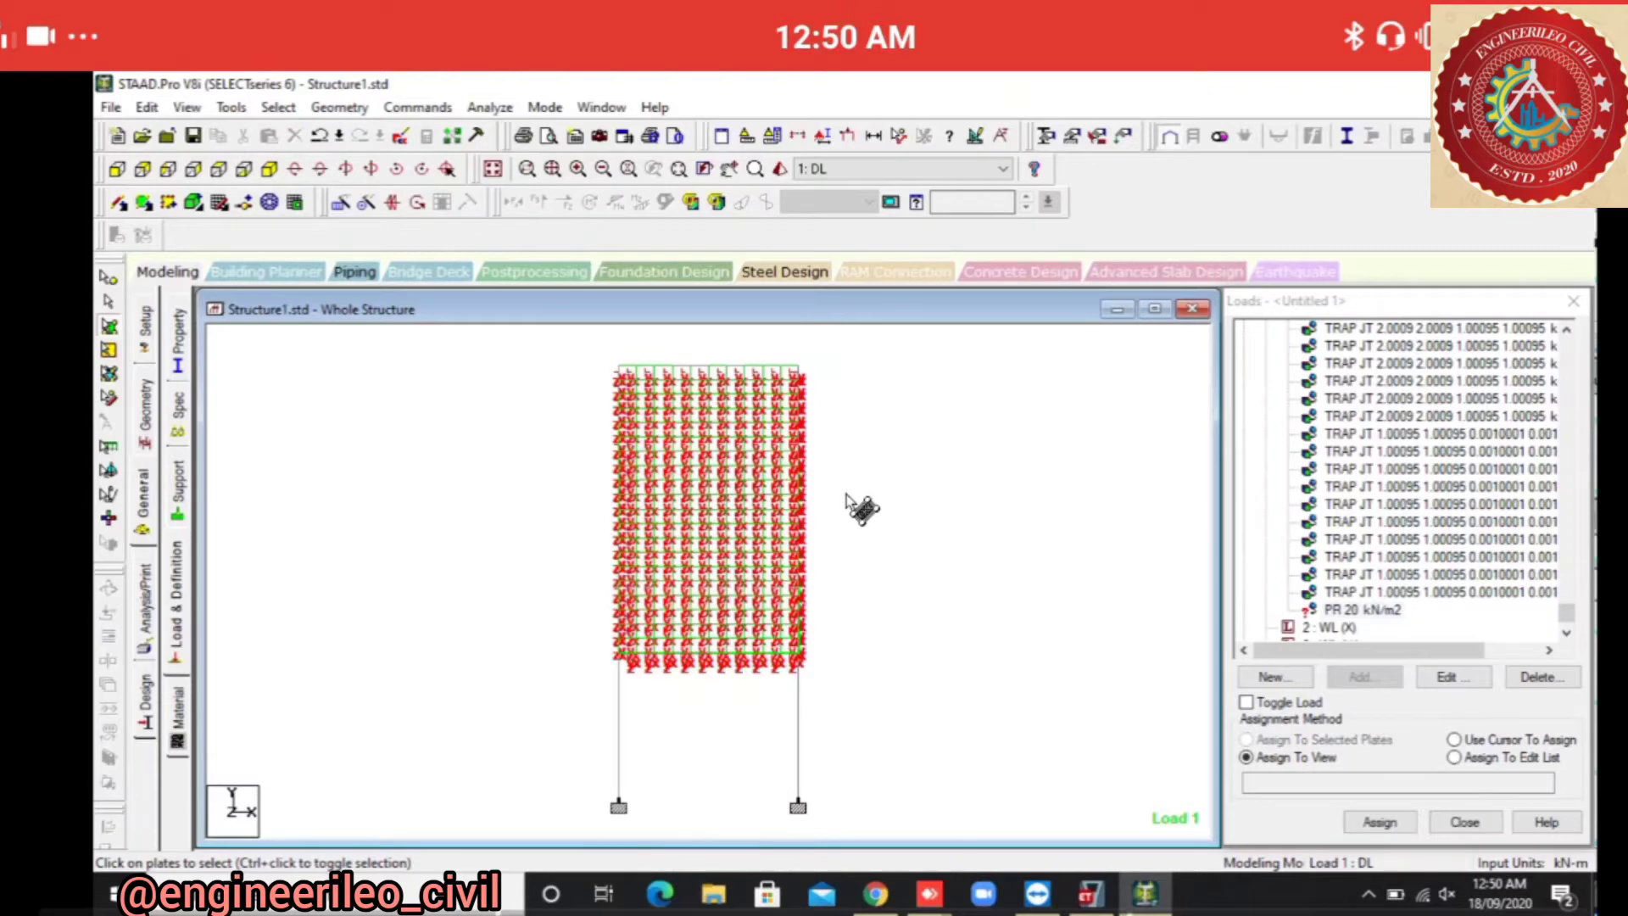
scroll(846, 498, "up", 1)
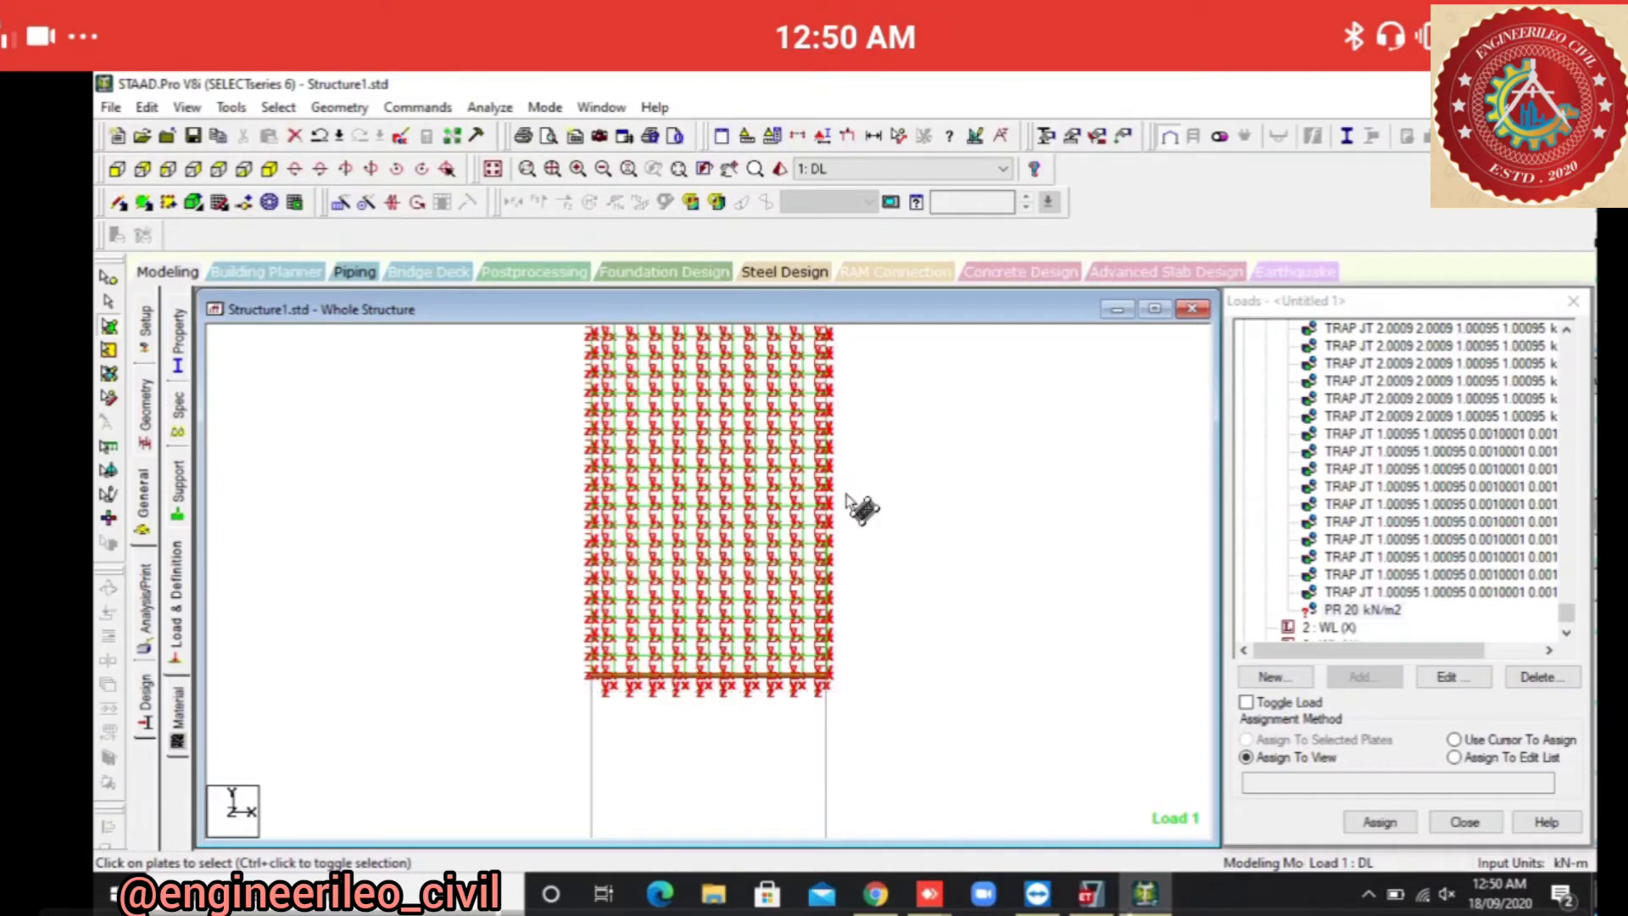
key("F4")
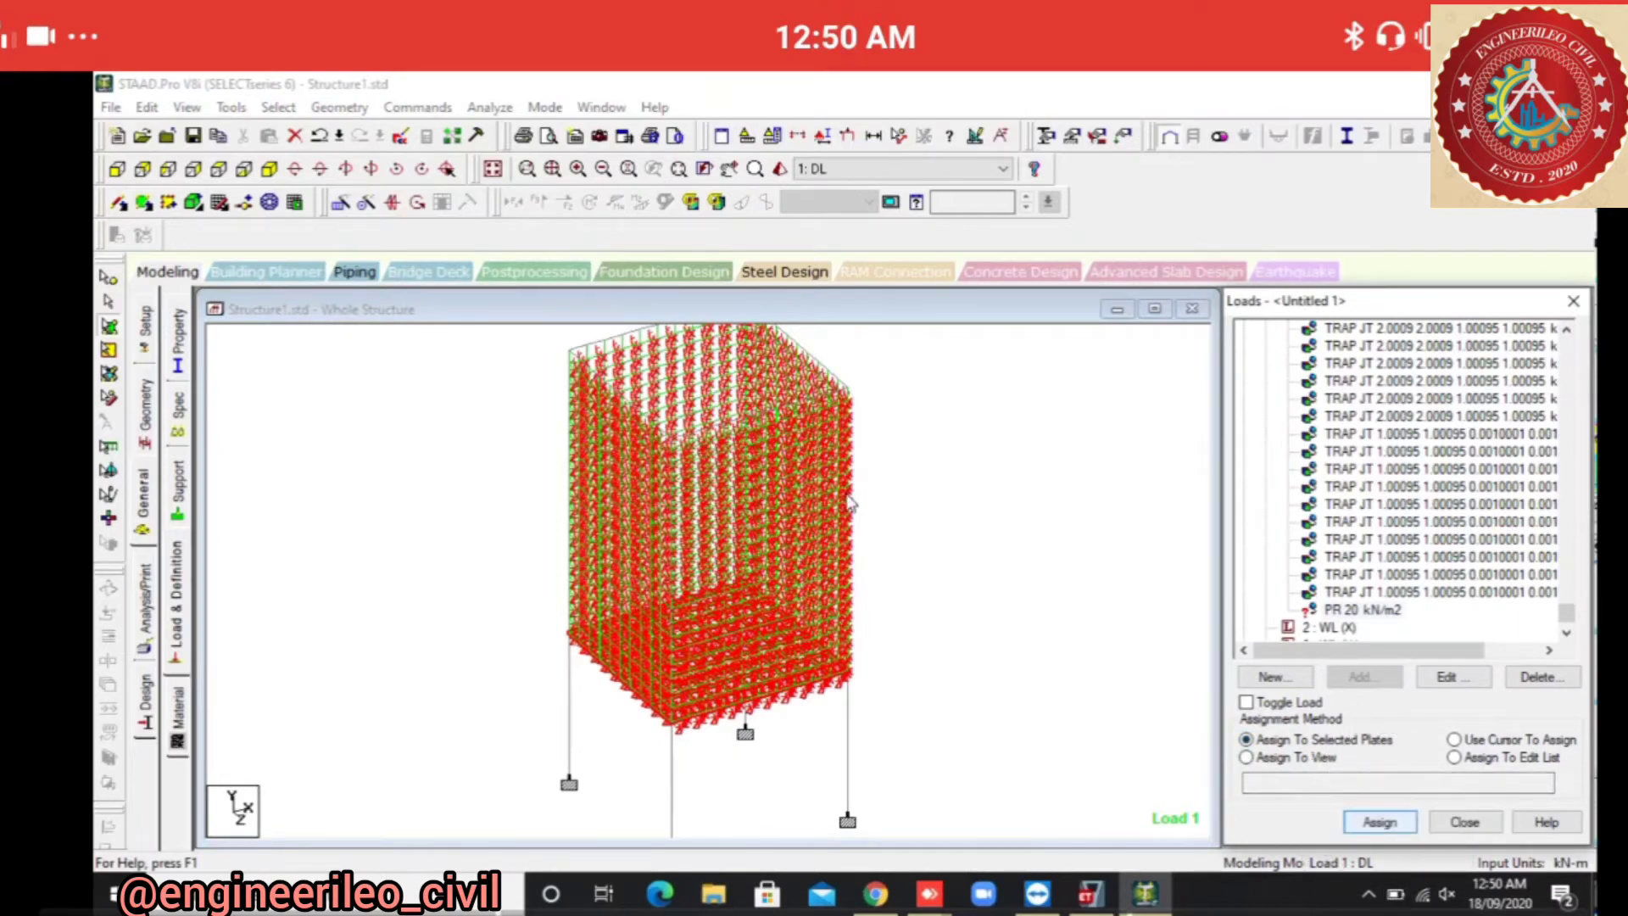
key("Return")
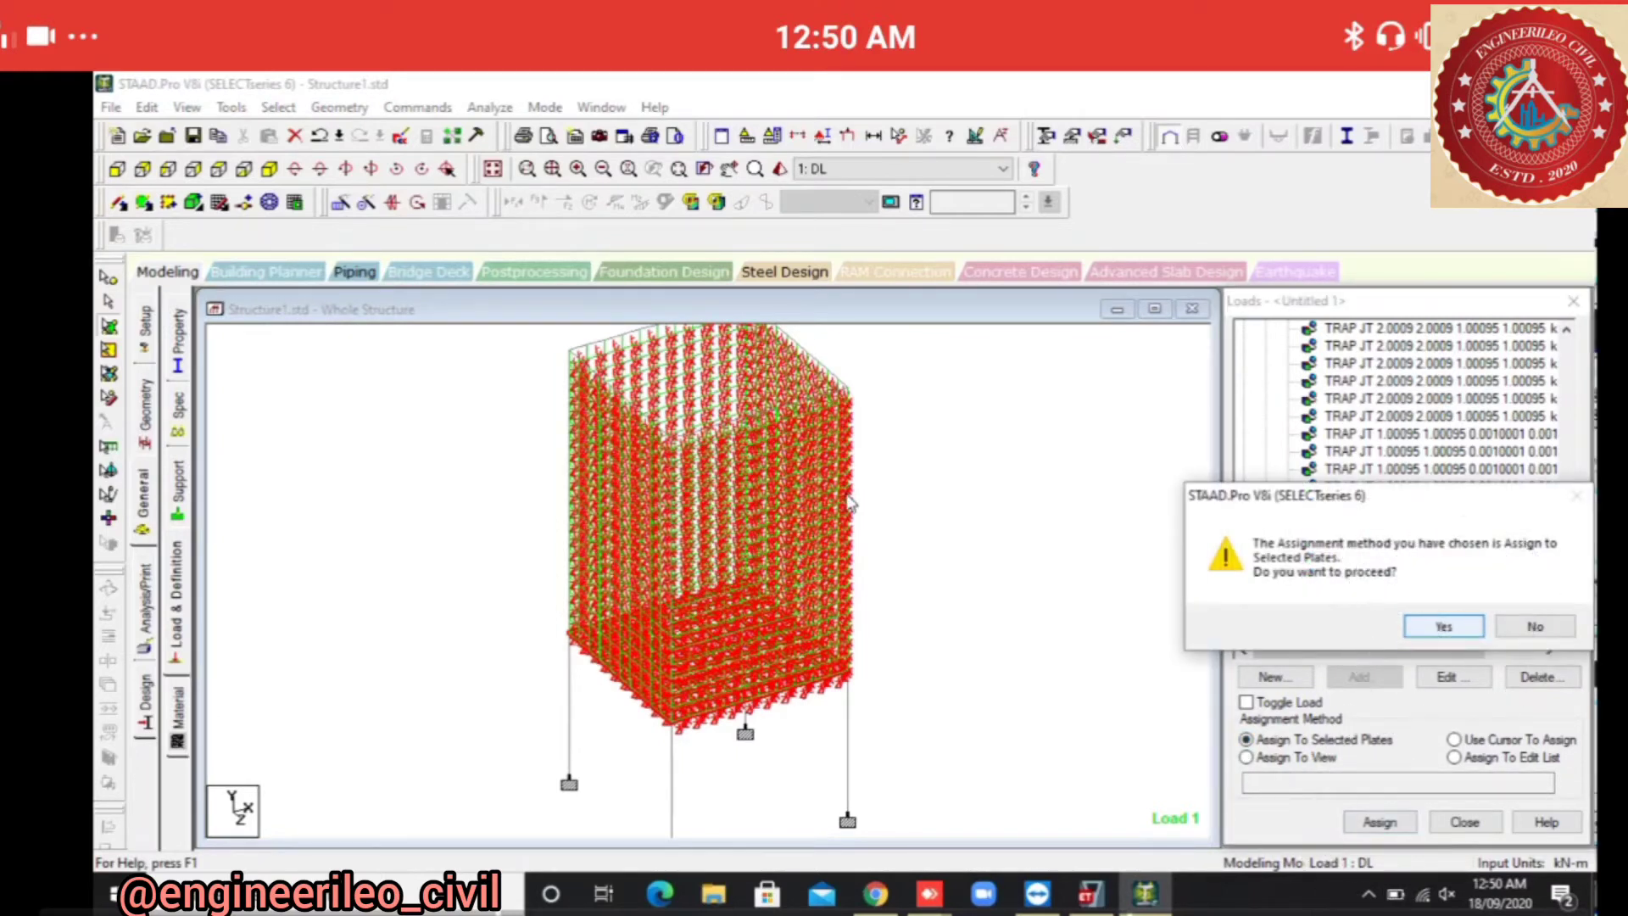
key("Return")
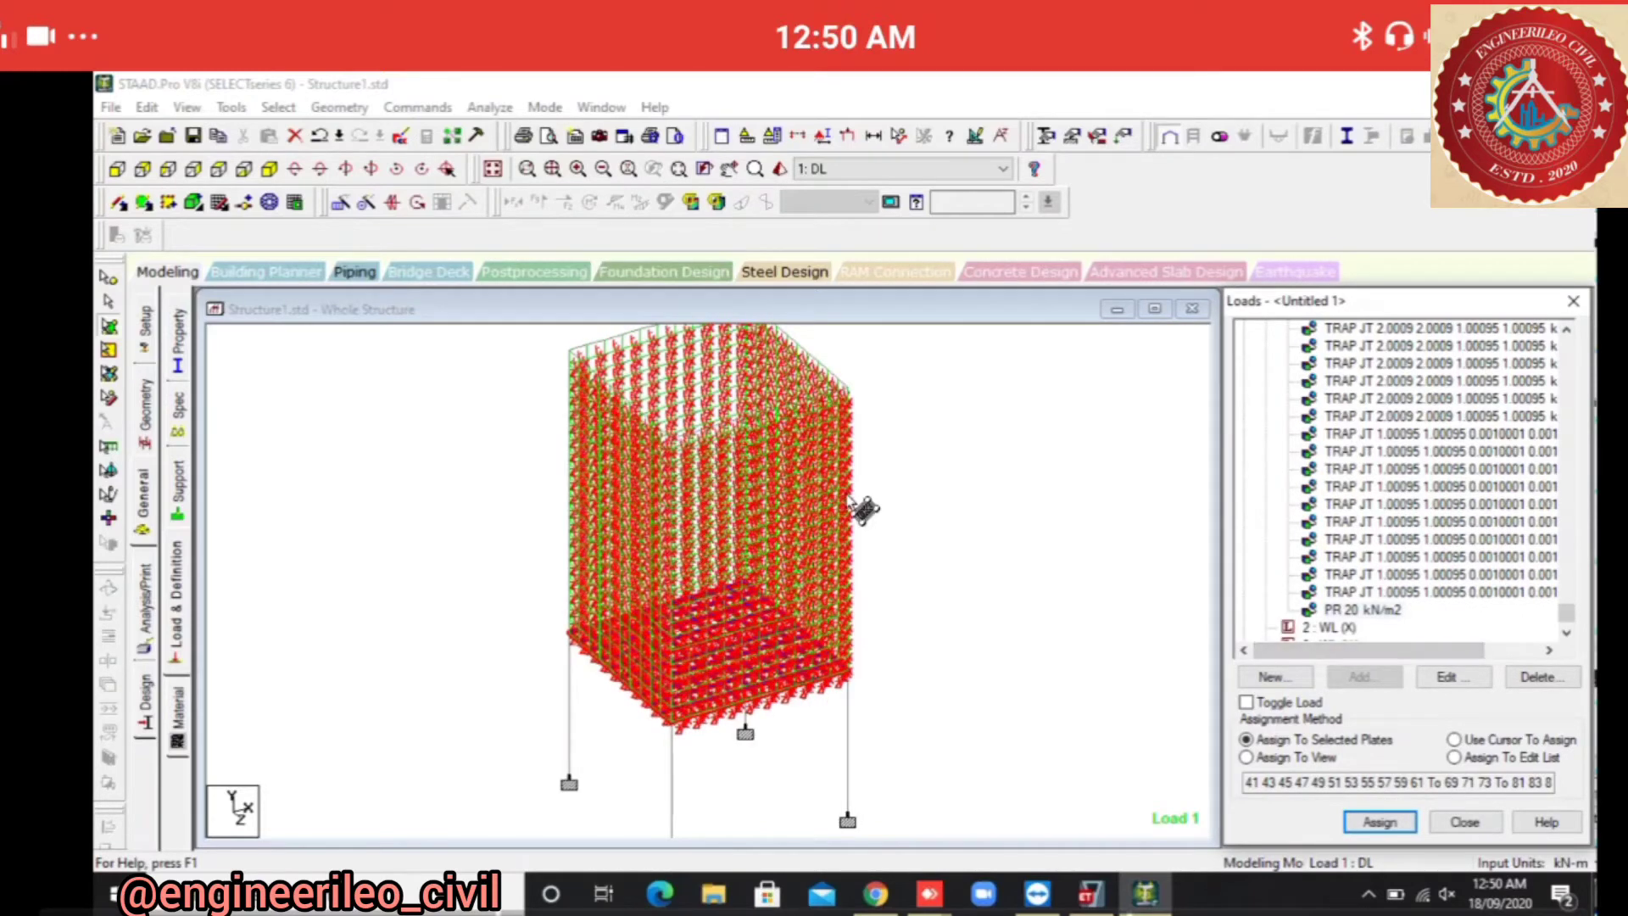
left_click(852, 505)
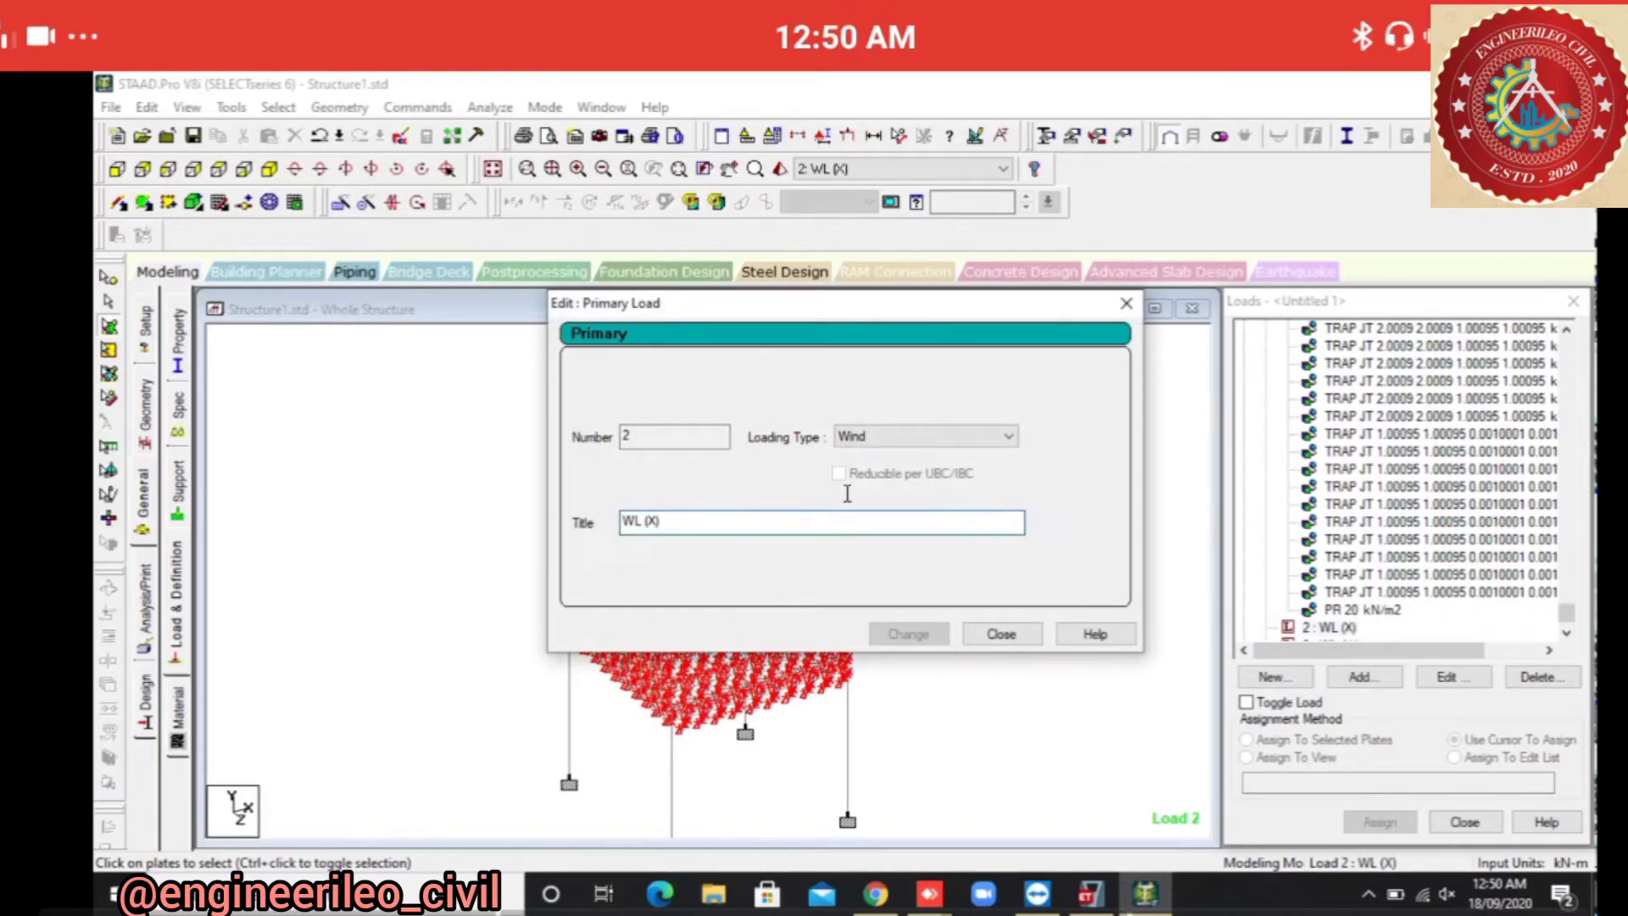
Rename load case 2 as WL (X+).
type("+")
key("Return")
key("Escape")
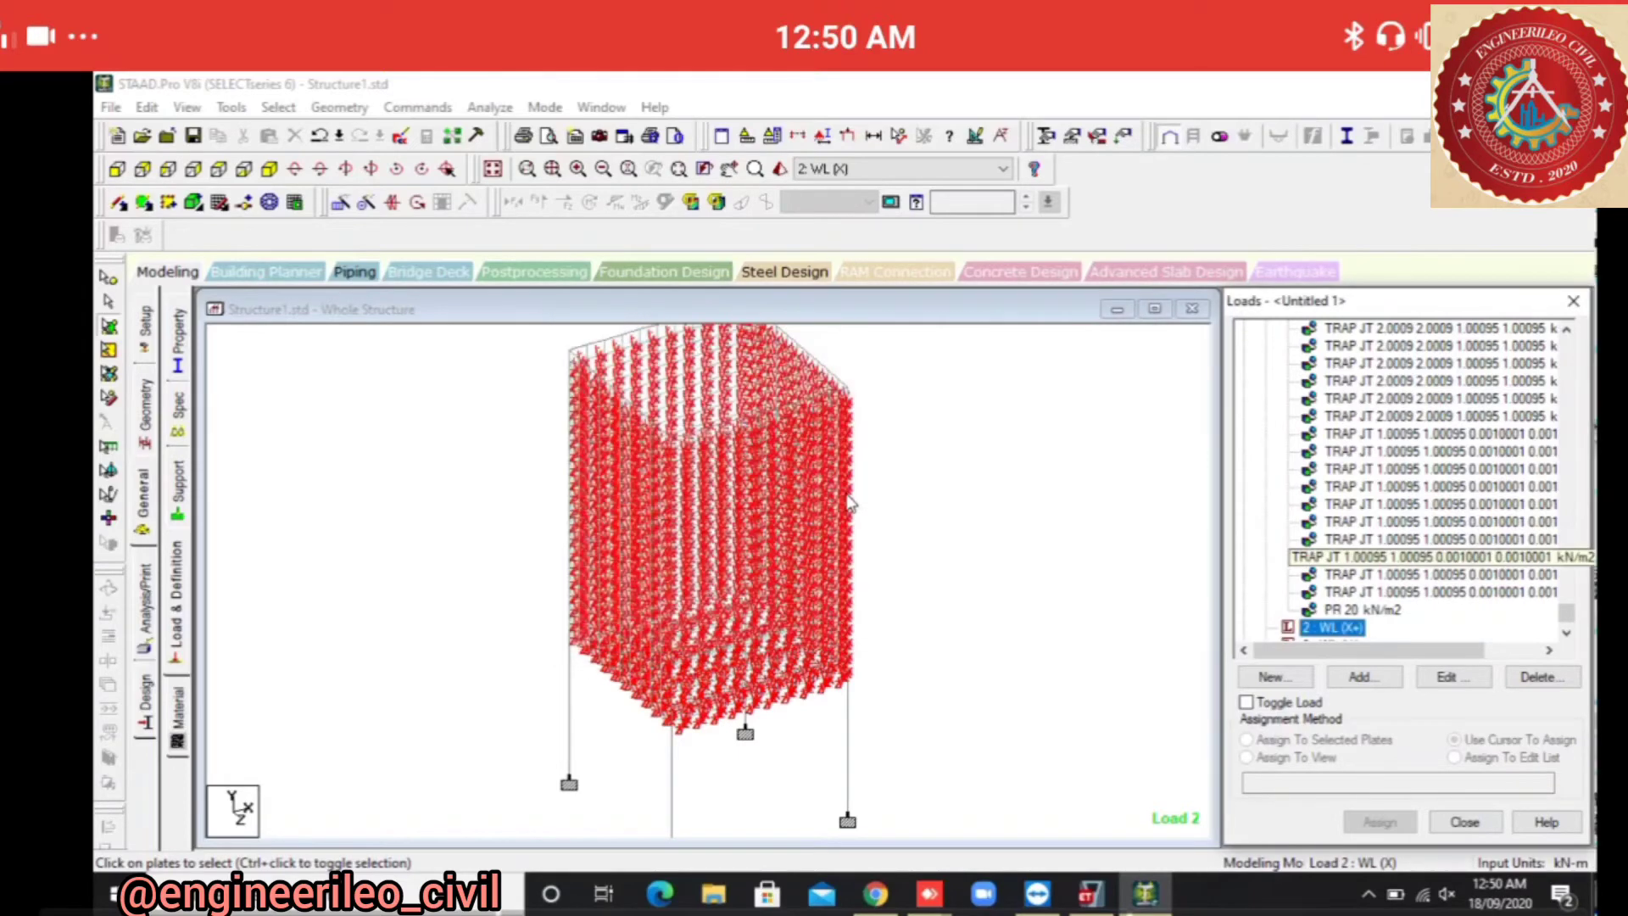
Rename load case 4 as WL (Z+).
key("Down")
key("Down")
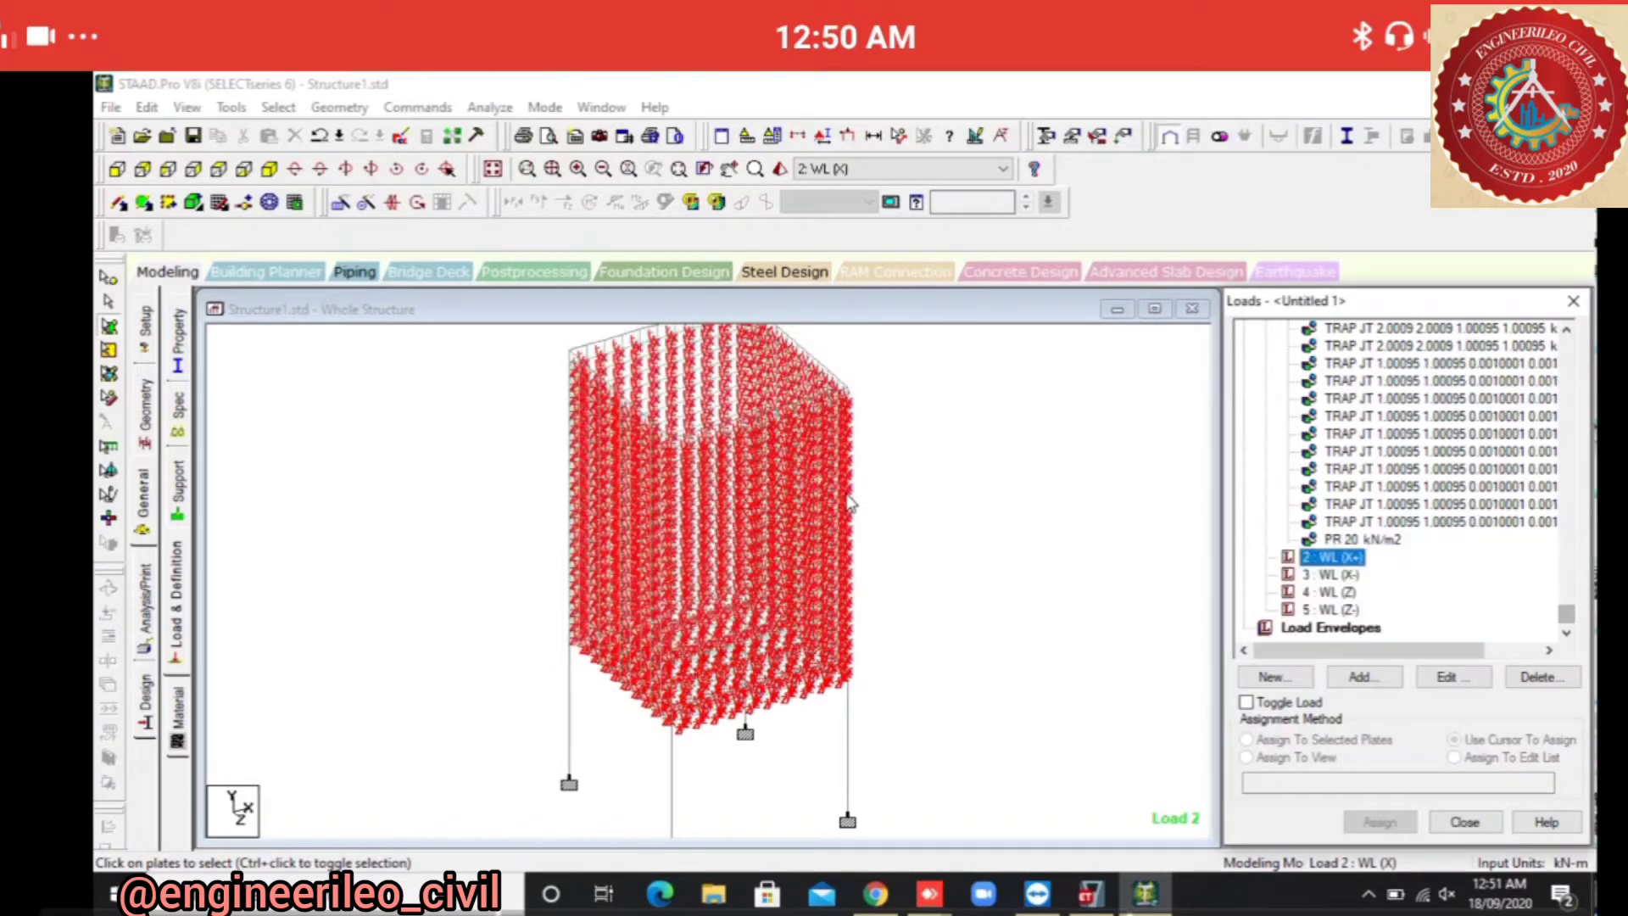
key("Return")
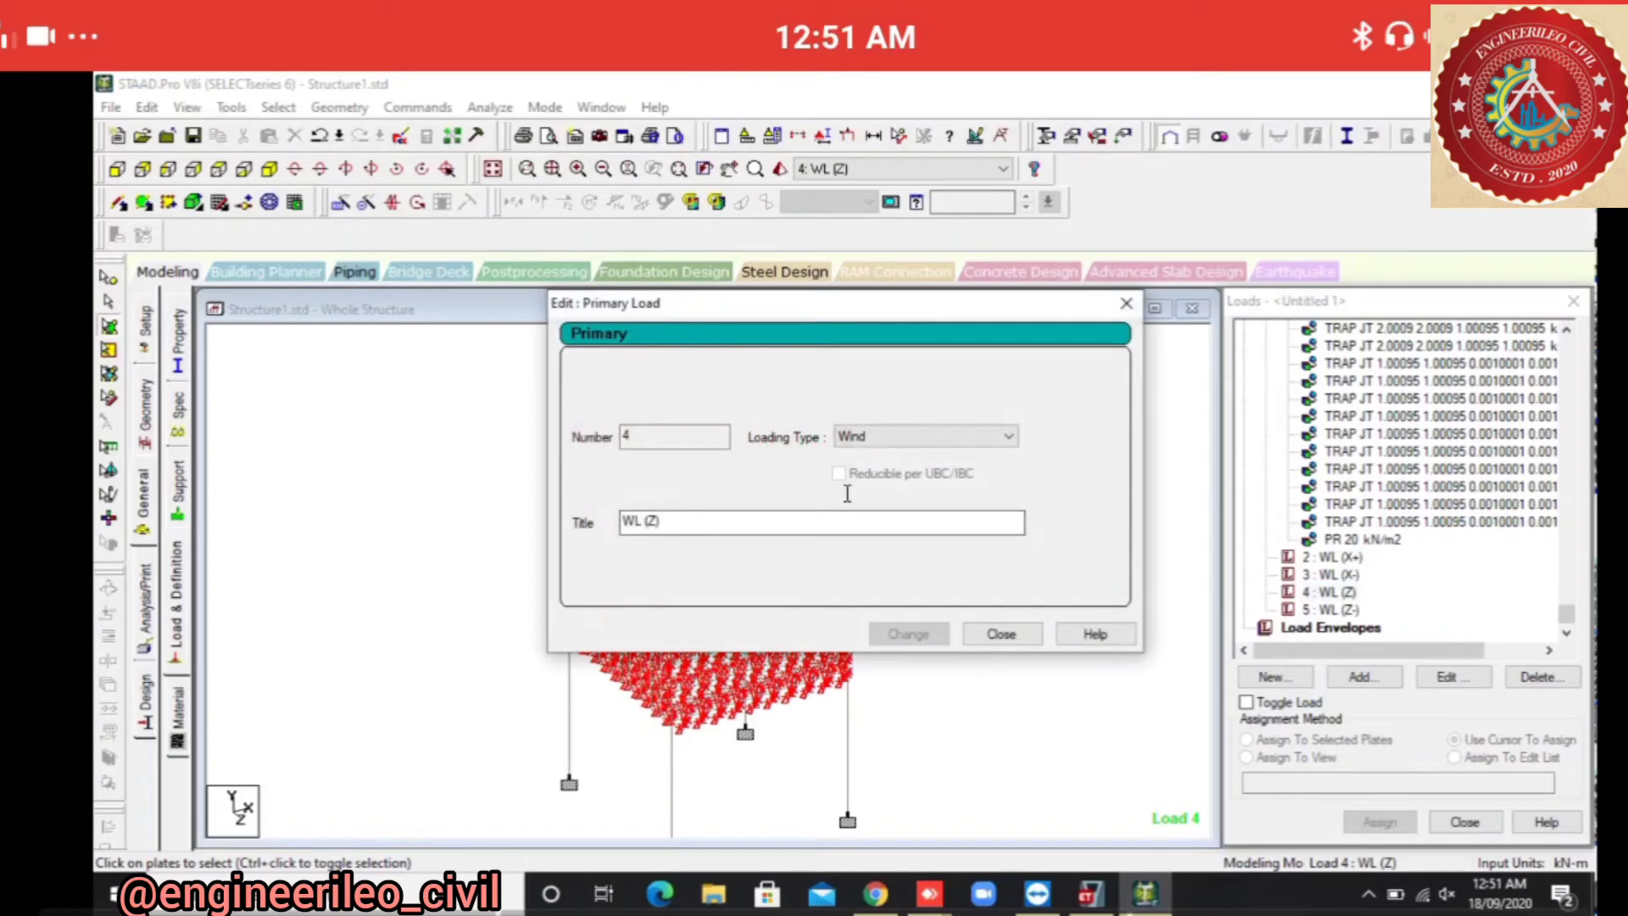
left_click(847, 511)
key("Left")
type("+")
key("Return")
key("Return")
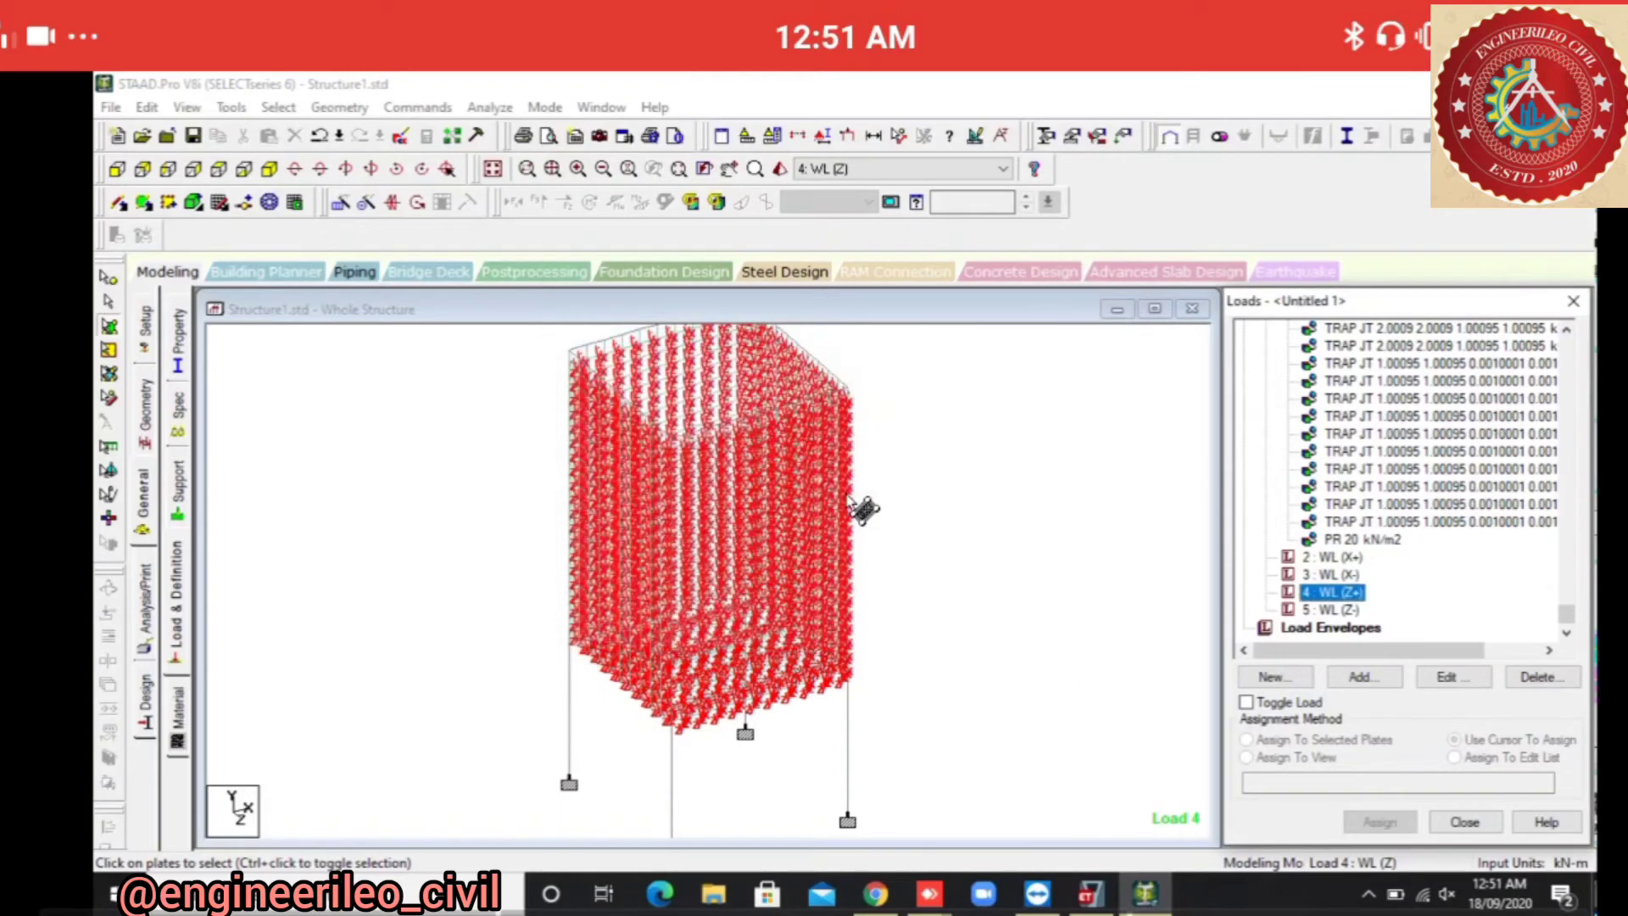
Start a new wind load item for the WL (X+) load case.
key("Up")
key("Up")
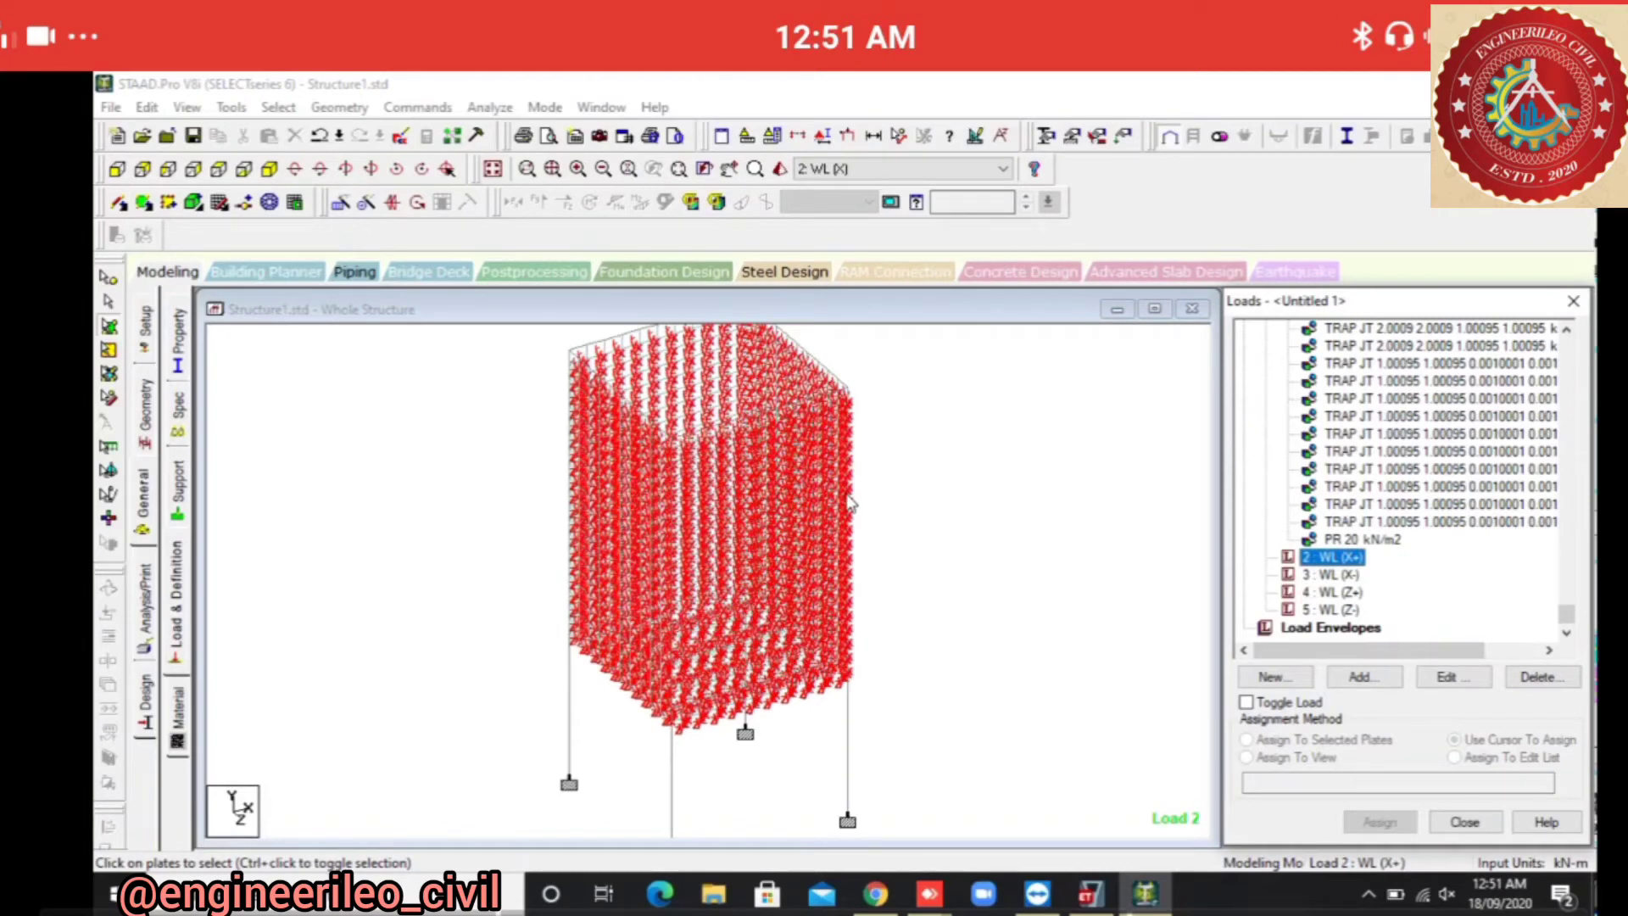
key("Down")
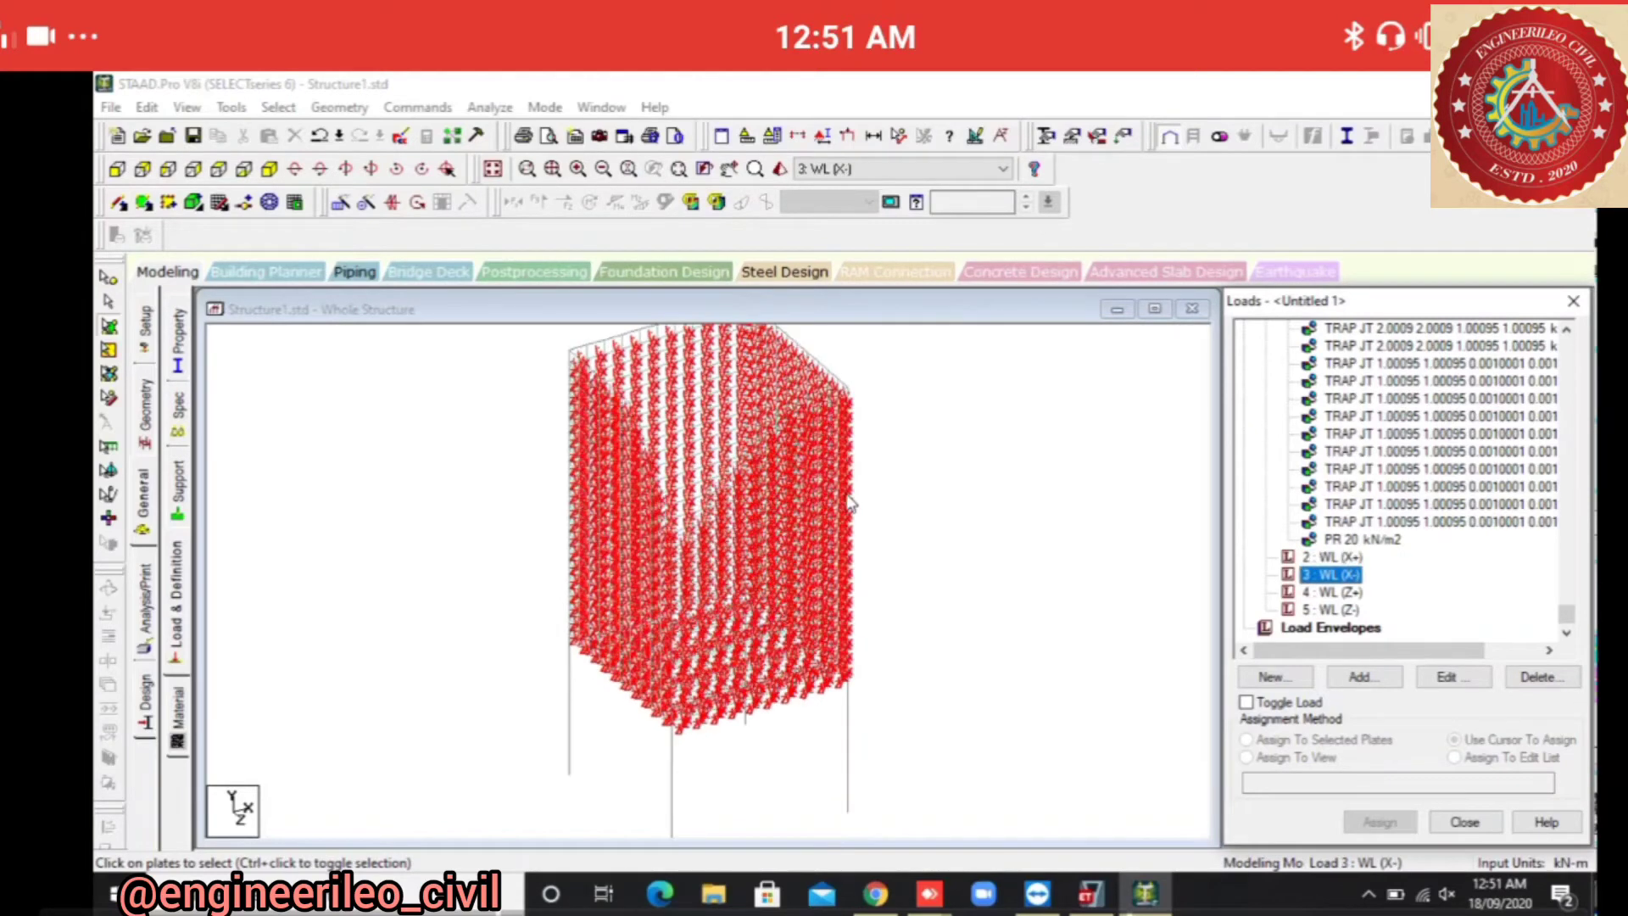
left_click(1332, 557)
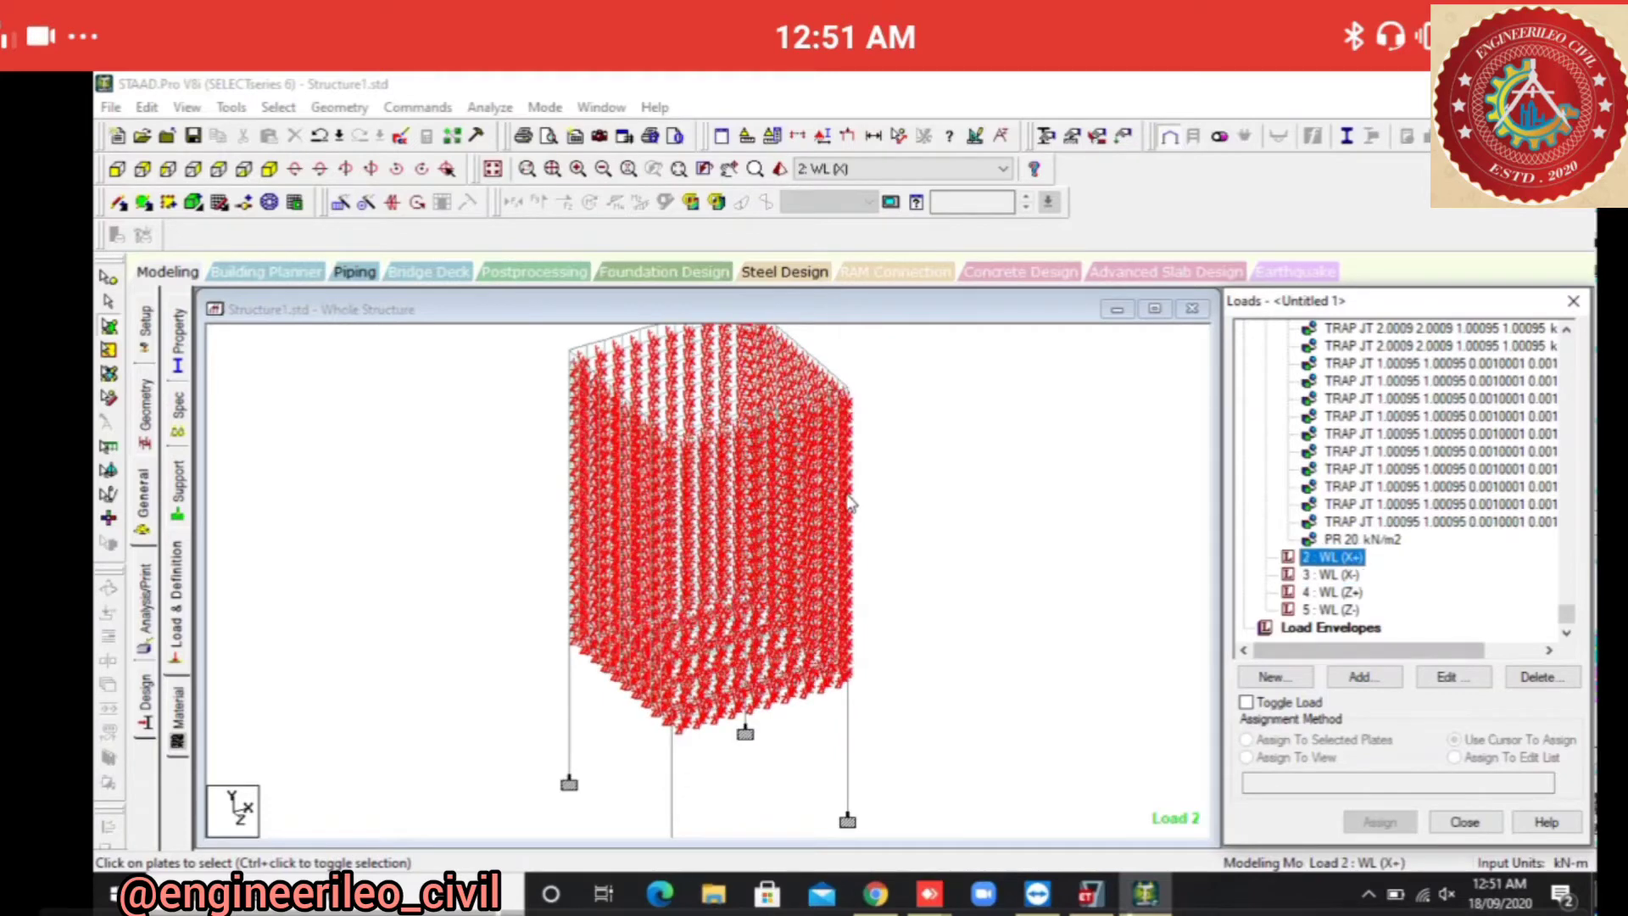
left_click(1365, 677)
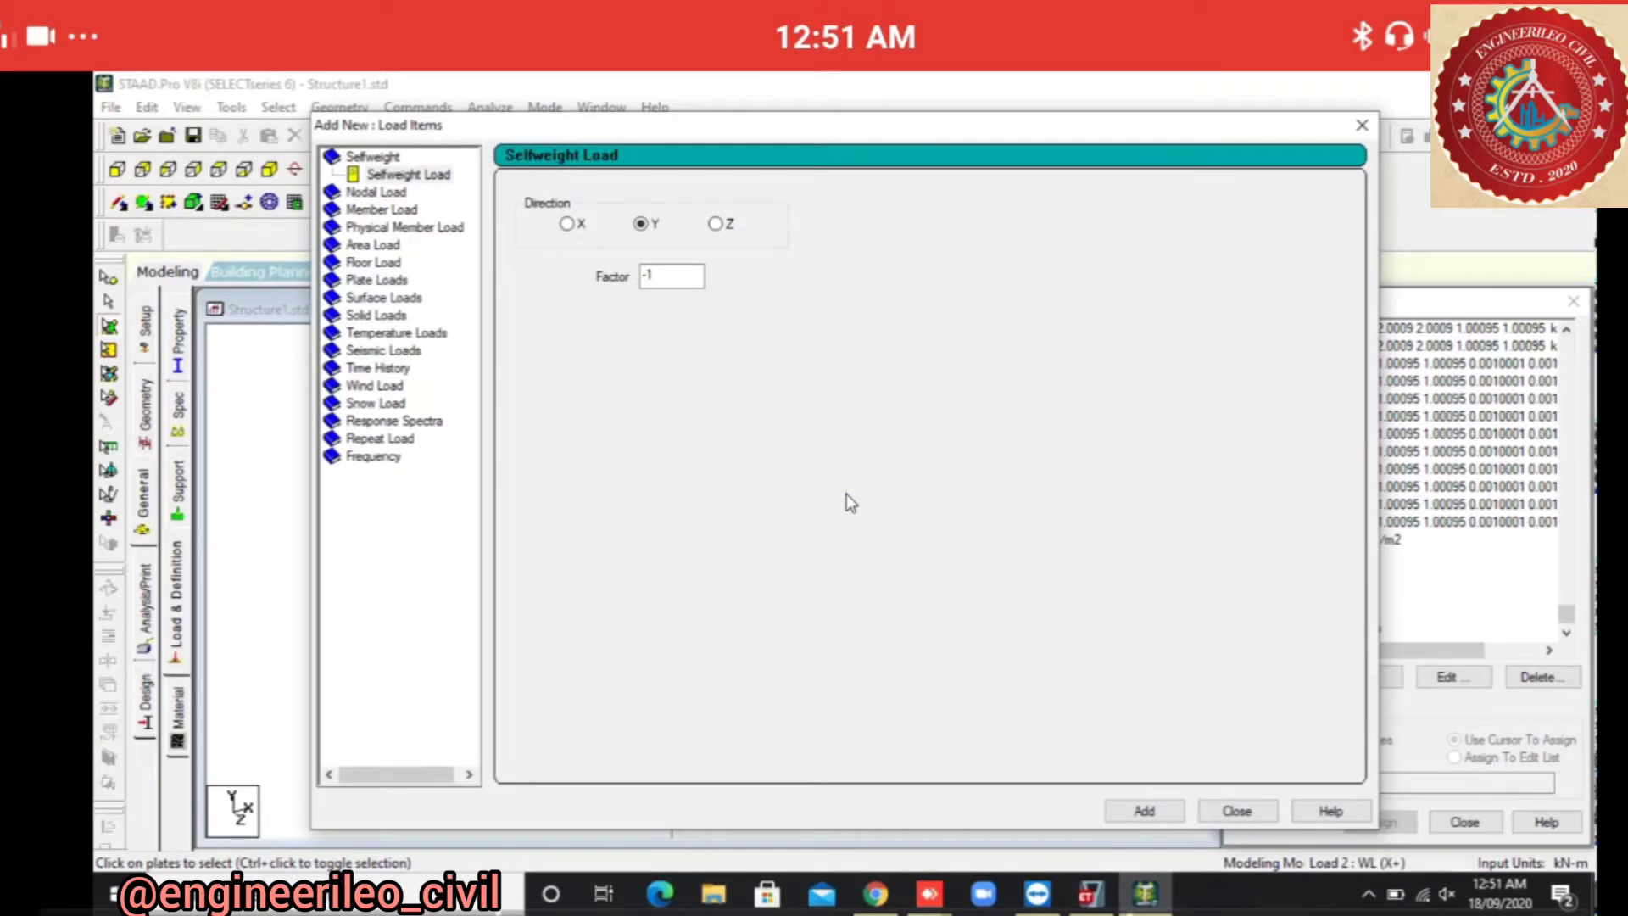
left_click(374, 385)
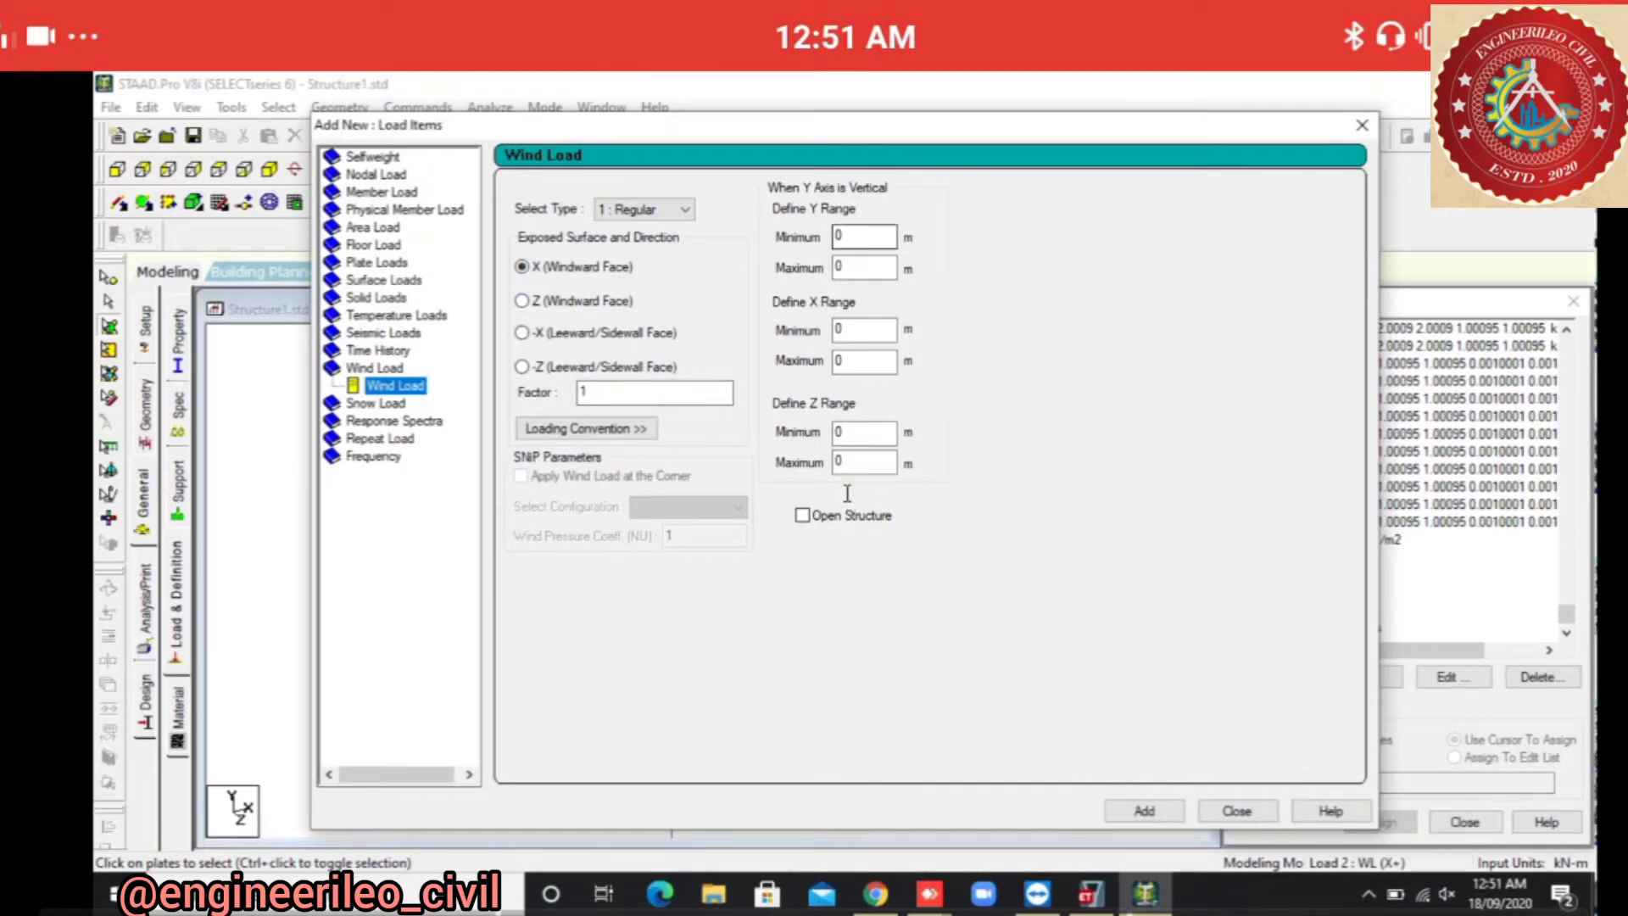
Look up the Y coordinate of the tank's bottom corner node and set the wind load's minimum Y range to 1.219 m.
left_click_drag(1113, 133, 248, 295)
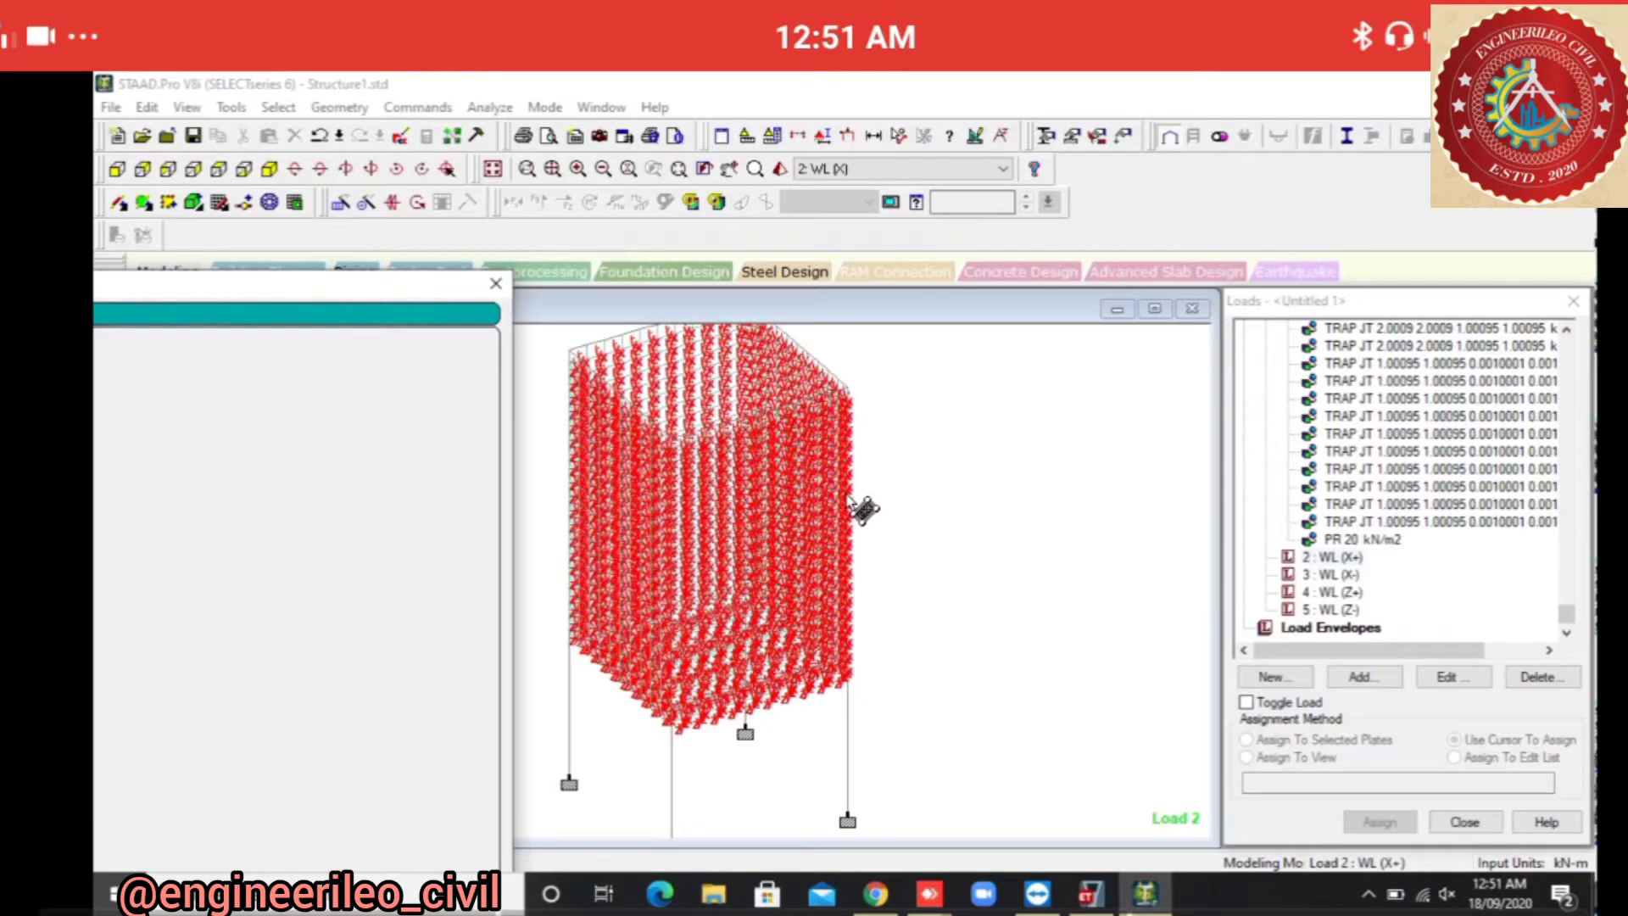
left_click_drag(333, 293, 360, 472)
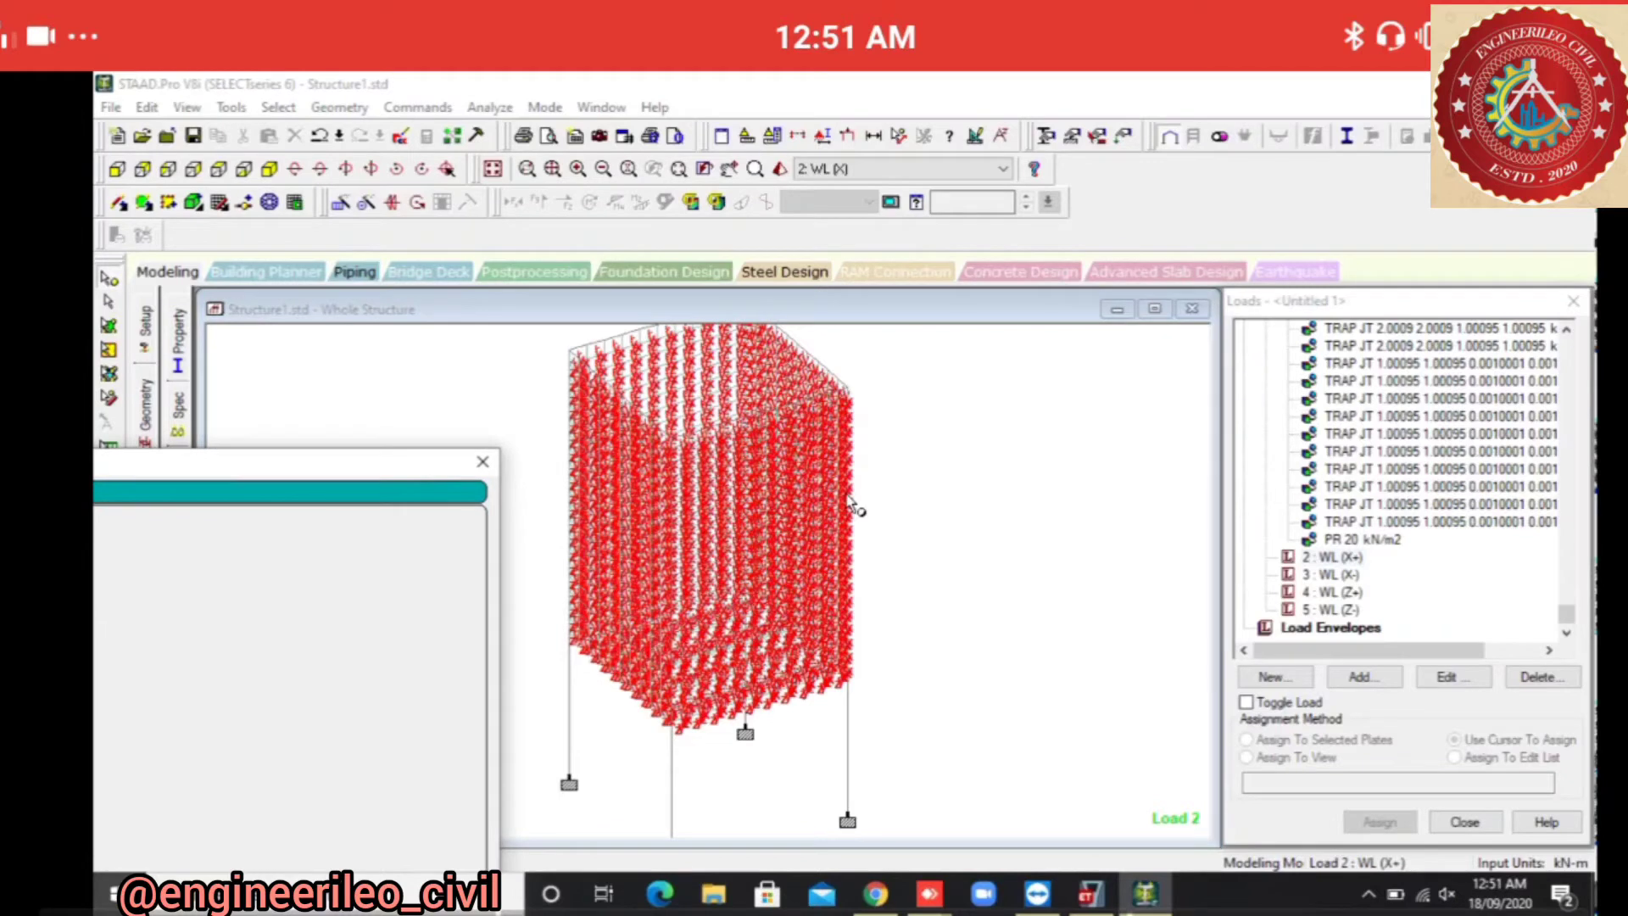
left_click(854, 505)
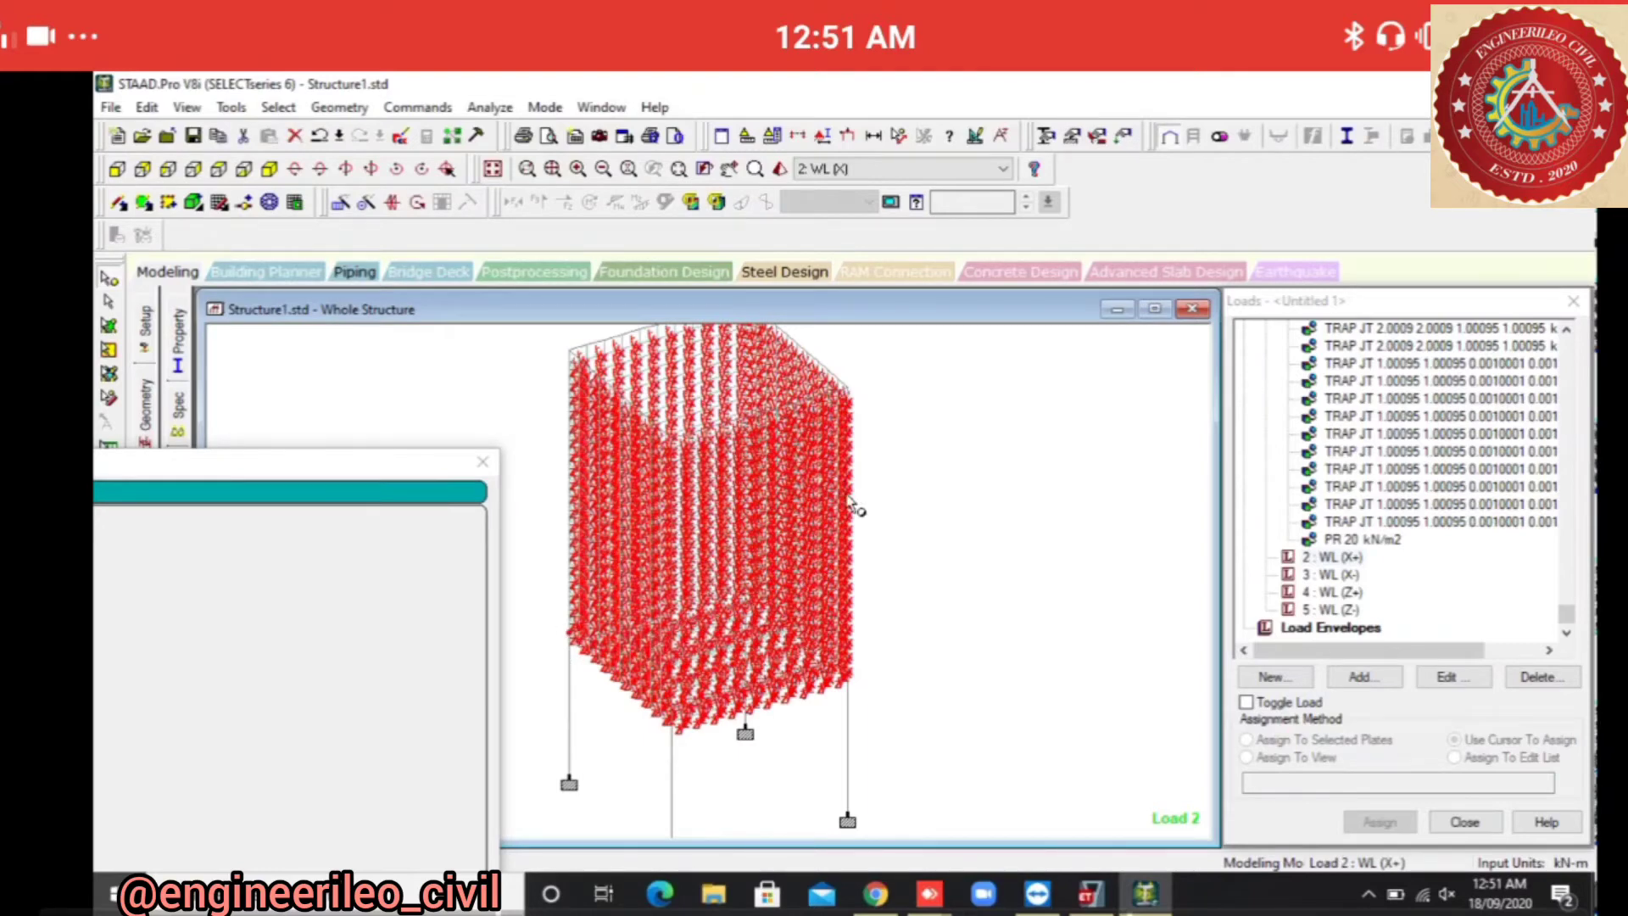
double_click(857, 507)
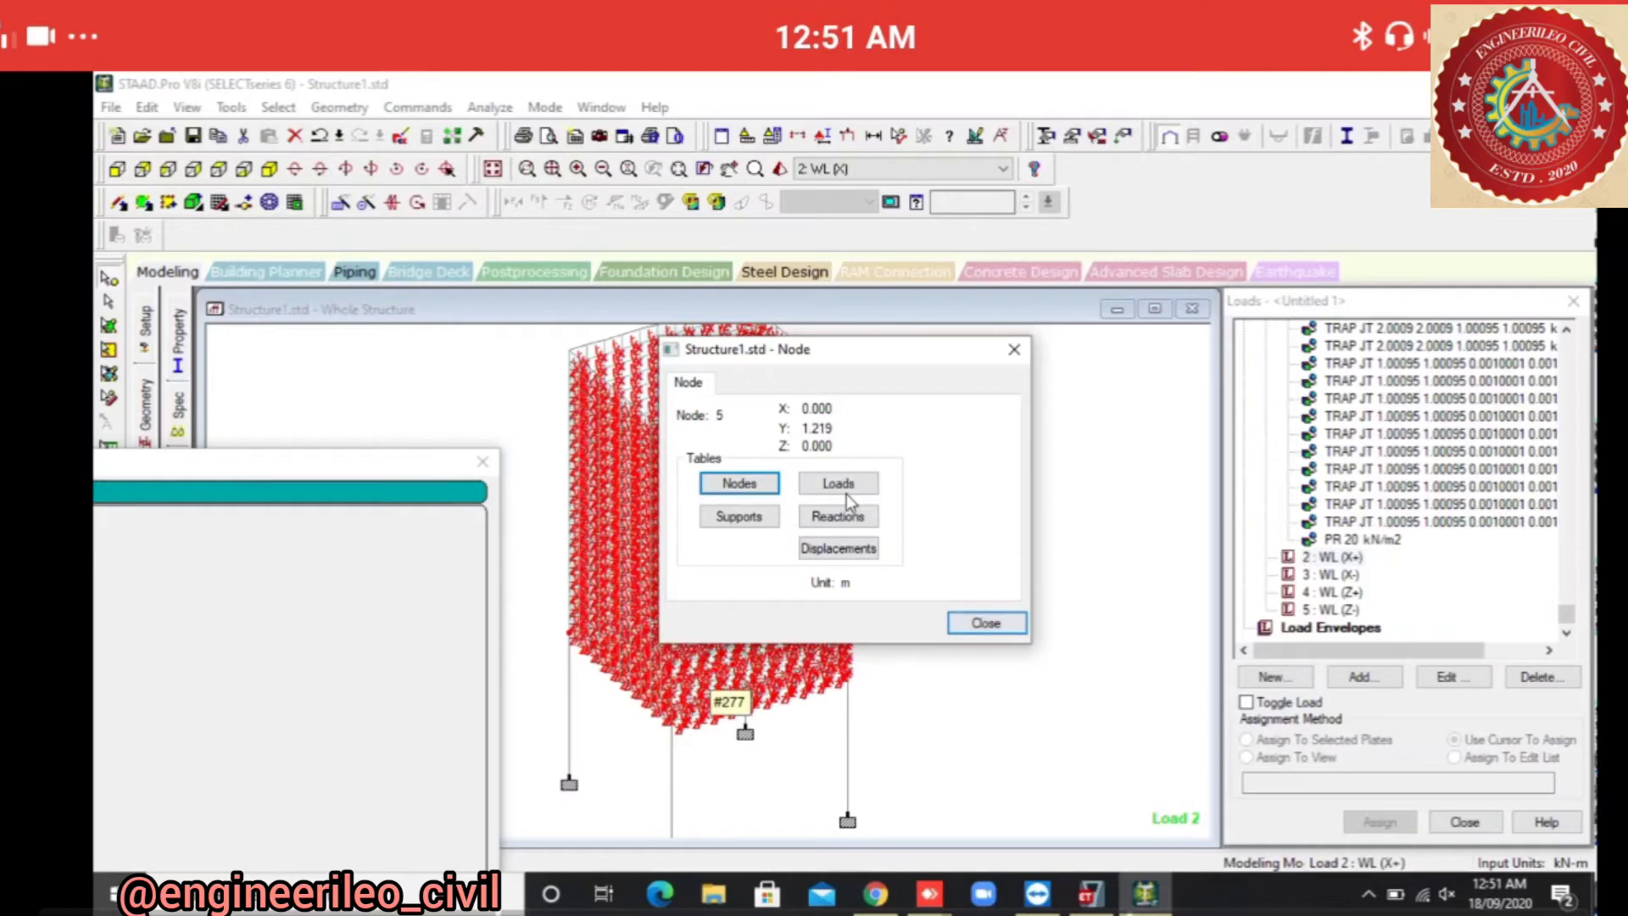
key("Escape")
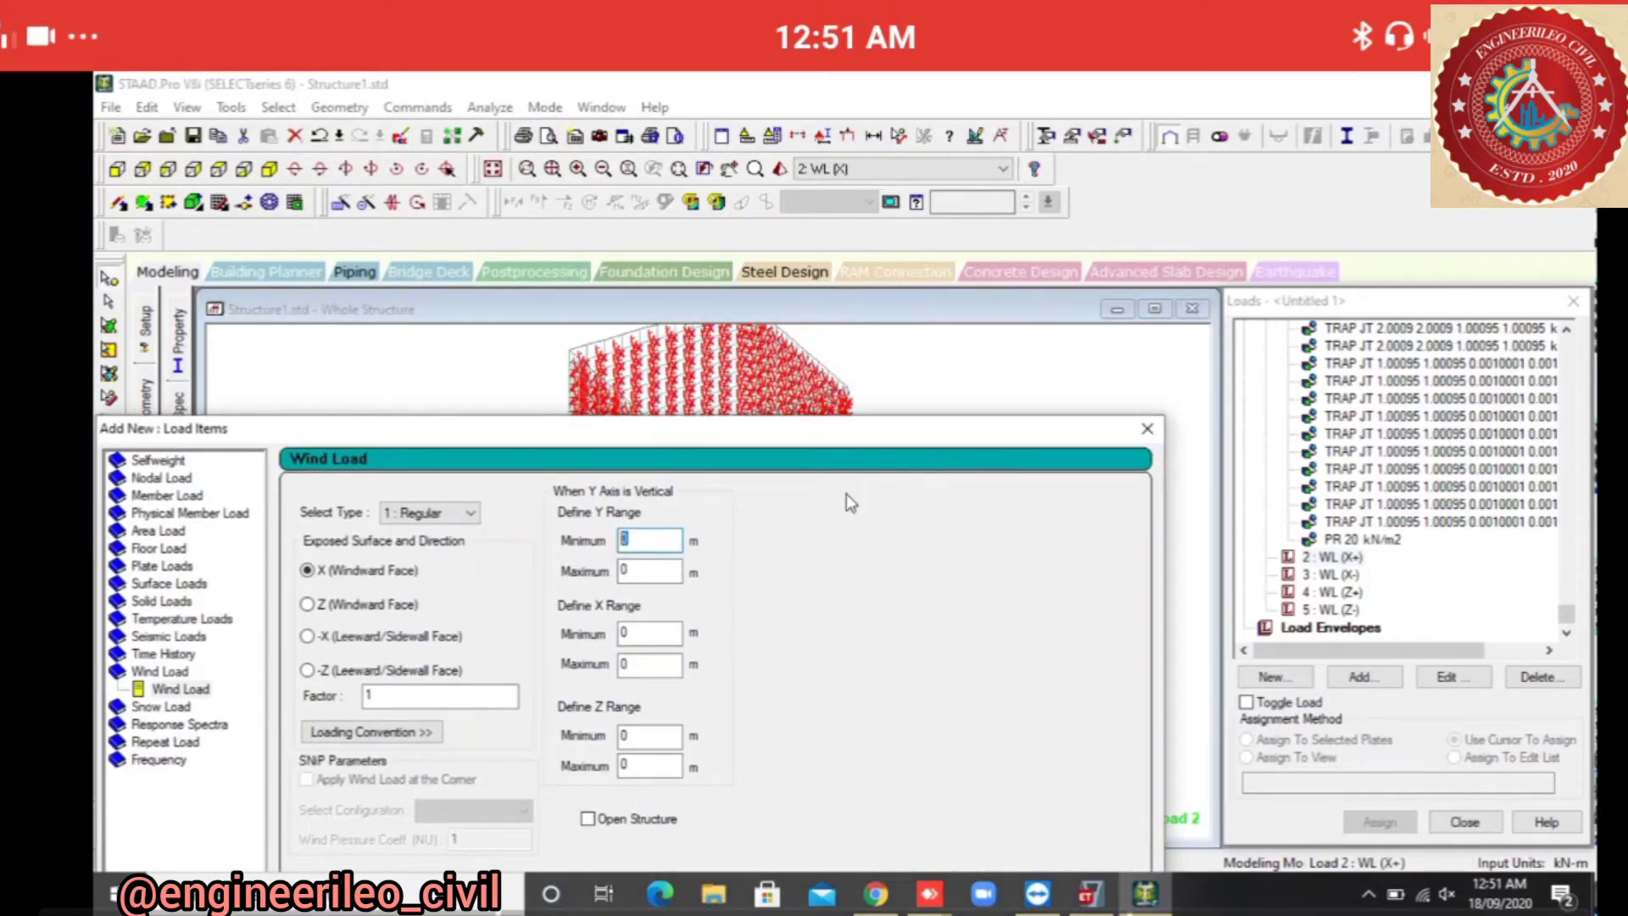
type("1.219")
Look up the Y coordinate of the tank's top corner node and set the wind load's maximum Y range to 3.658 m.
left_click_drag(739, 433, 653, 563)
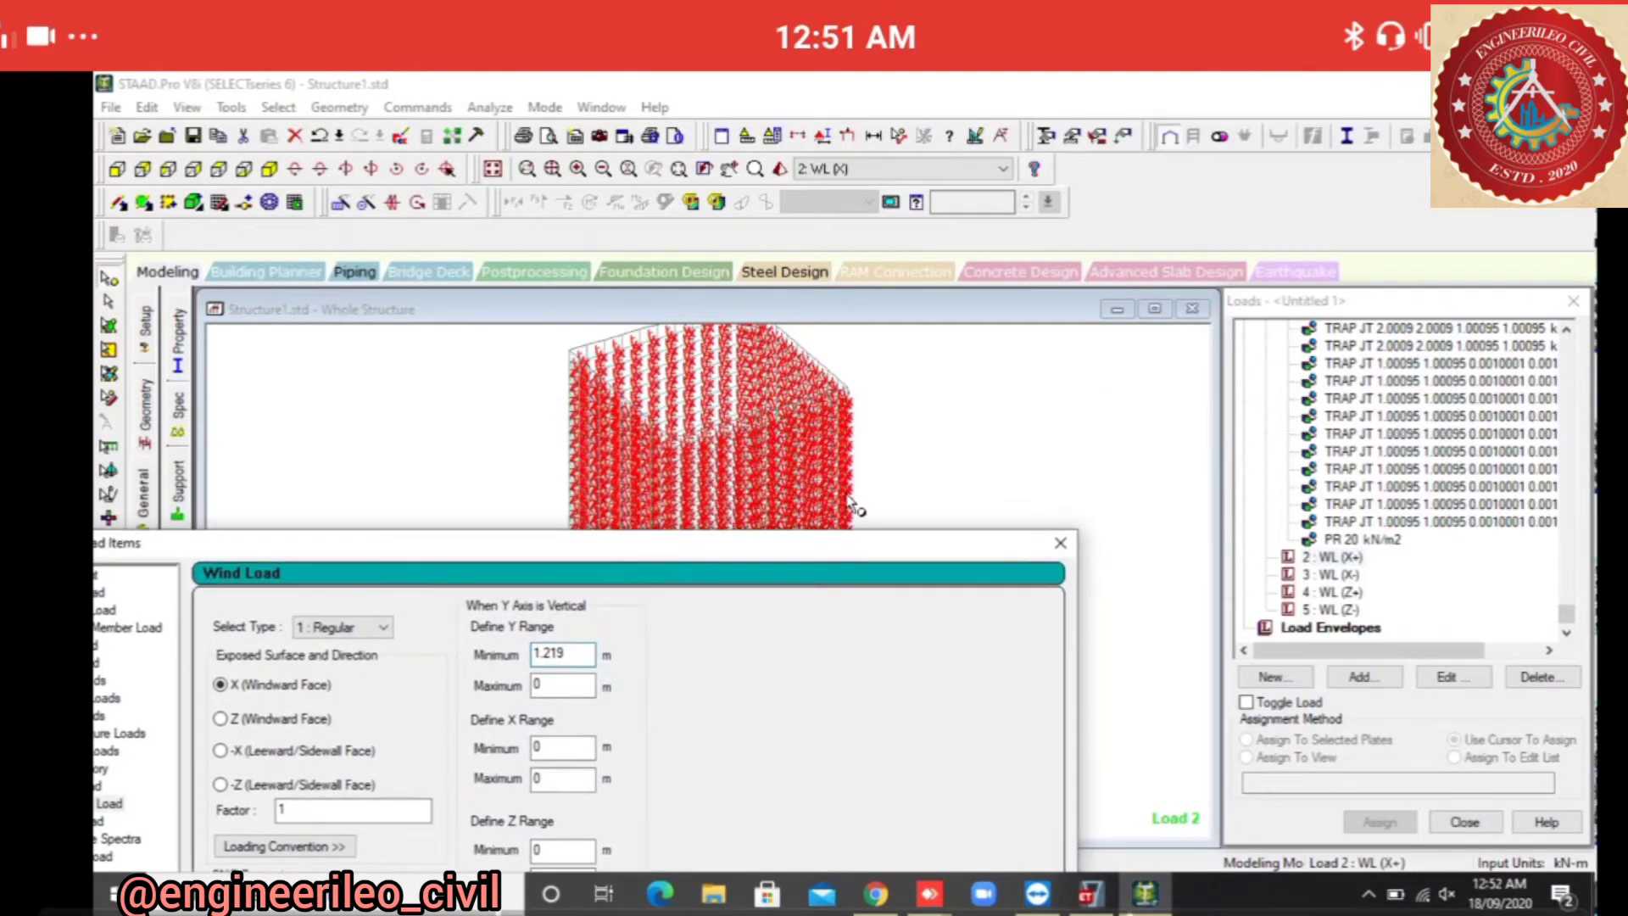
left_click(850, 502)
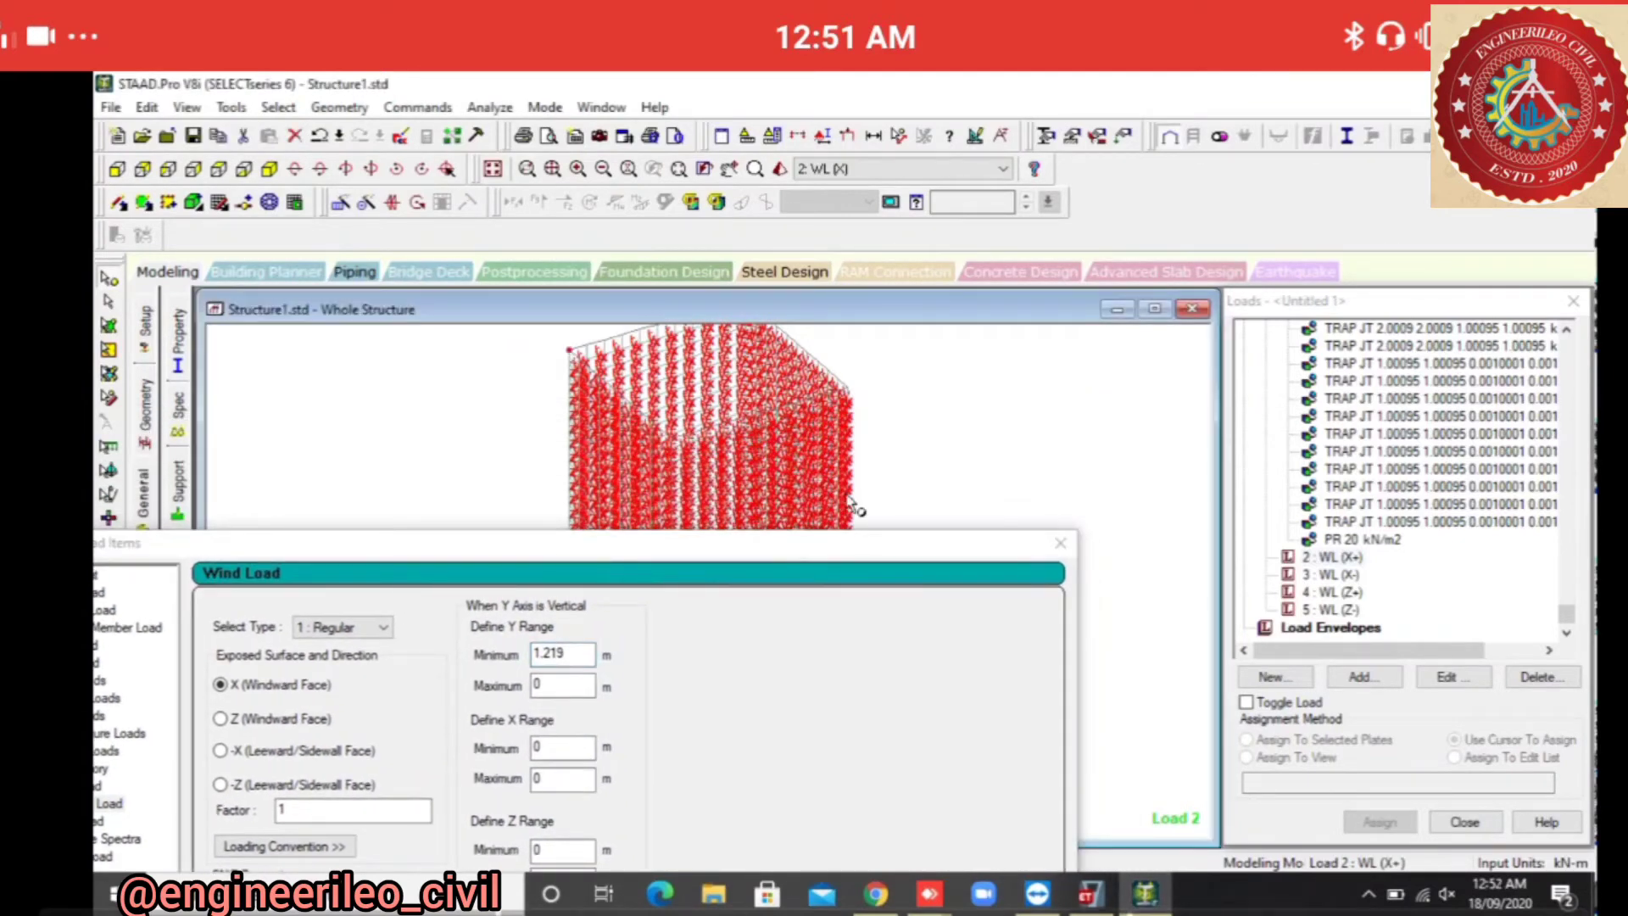
double_click(852, 503)
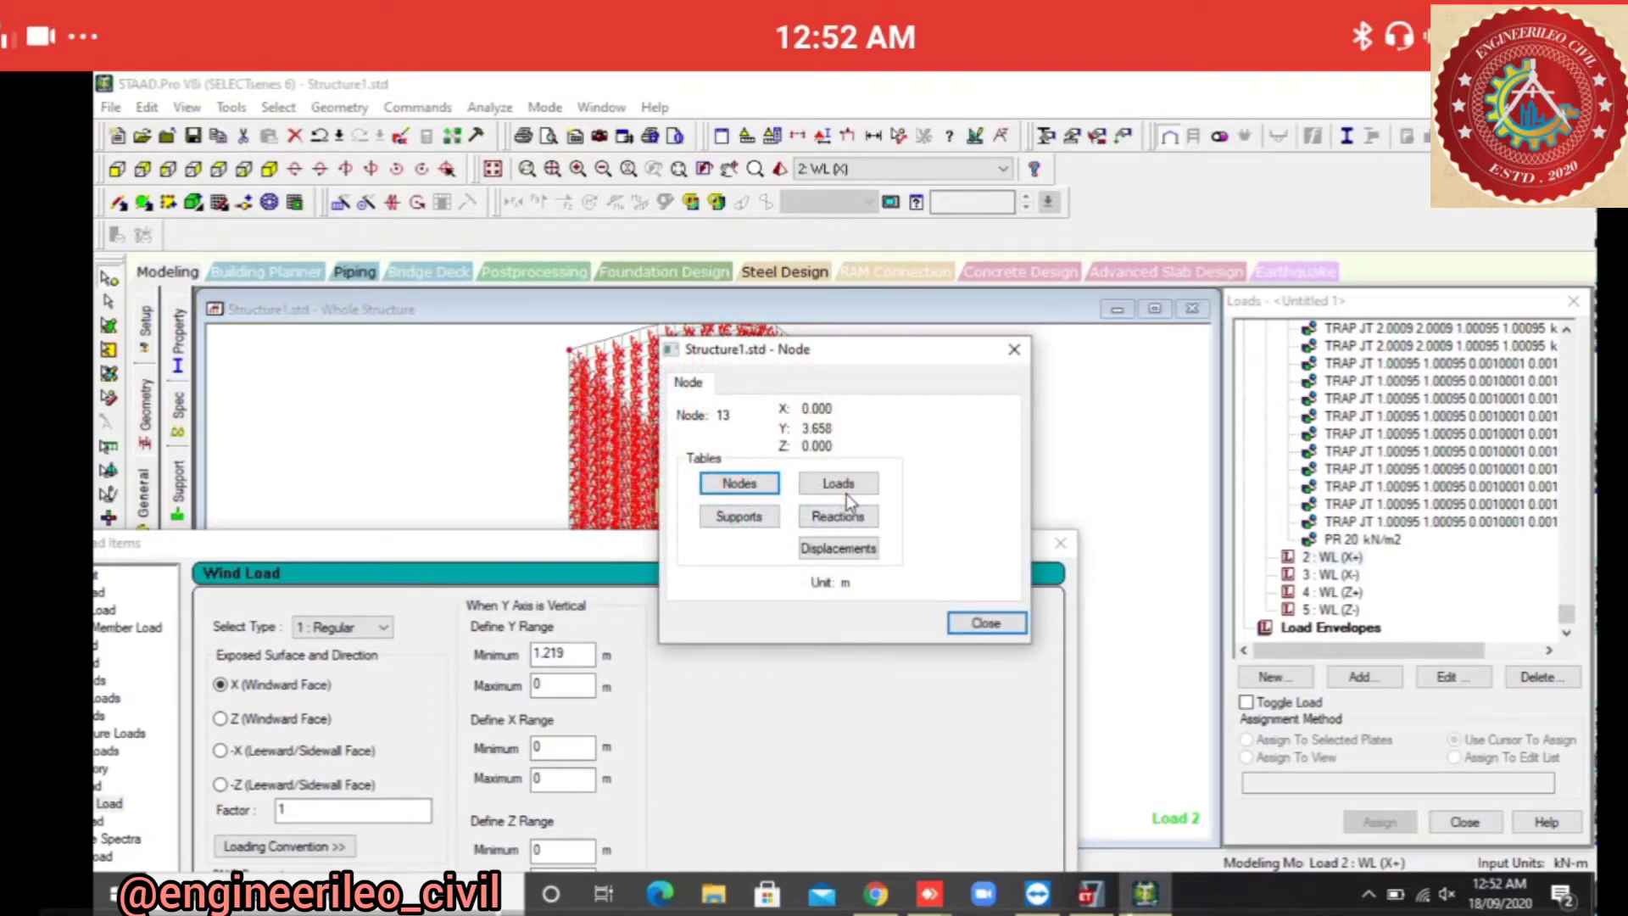
left_click(986, 623)
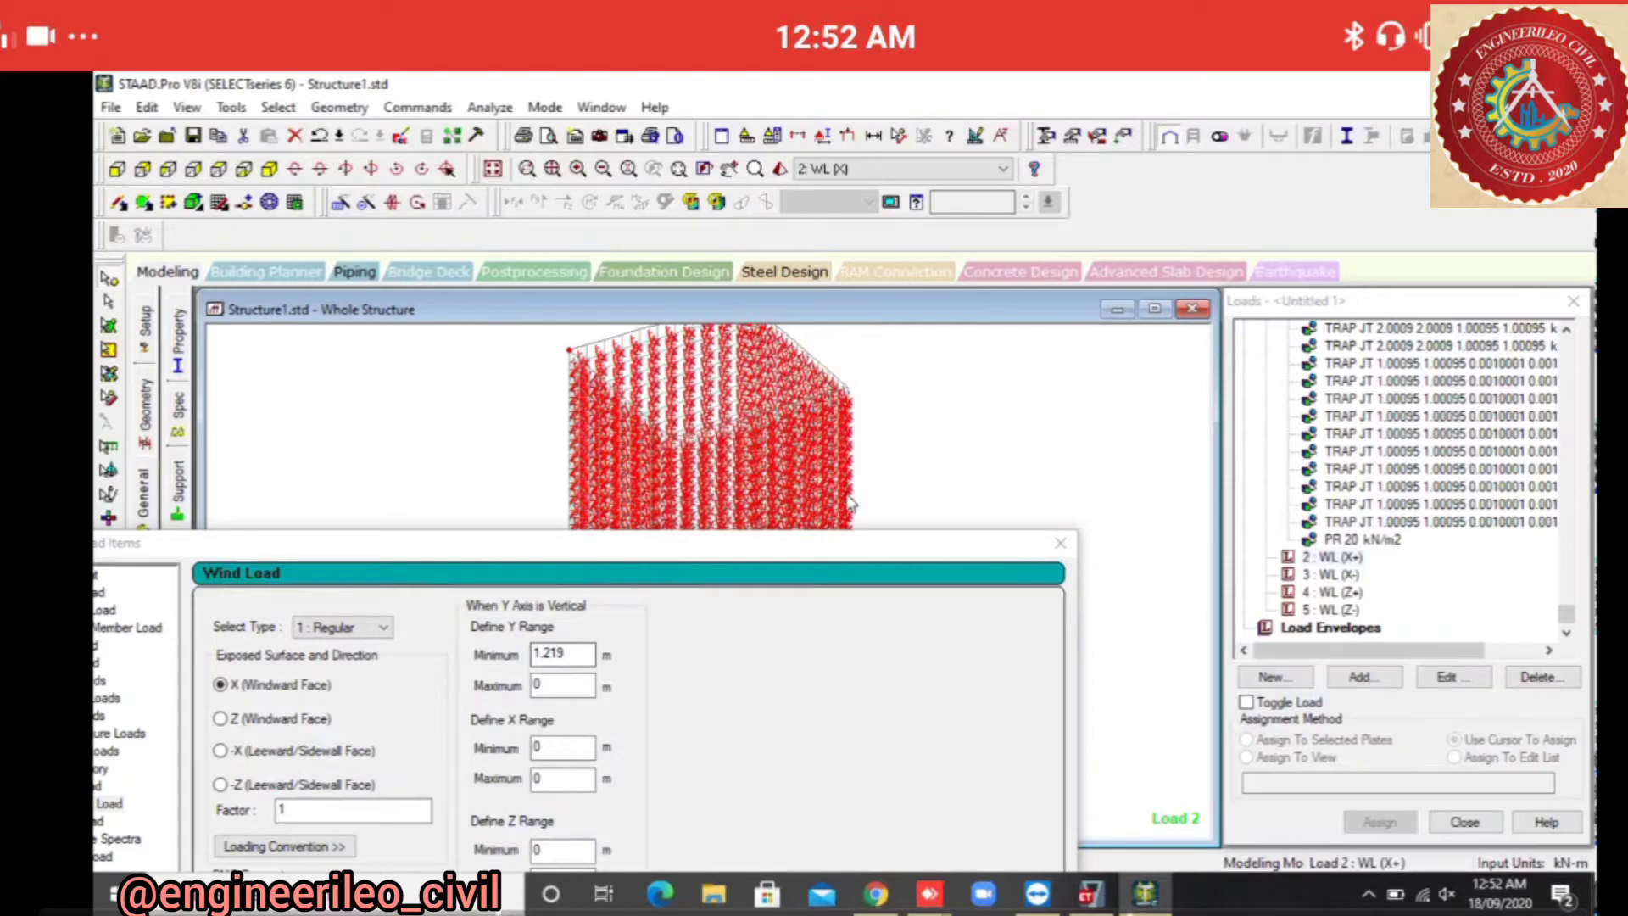
double_click(537, 685)
type("3")
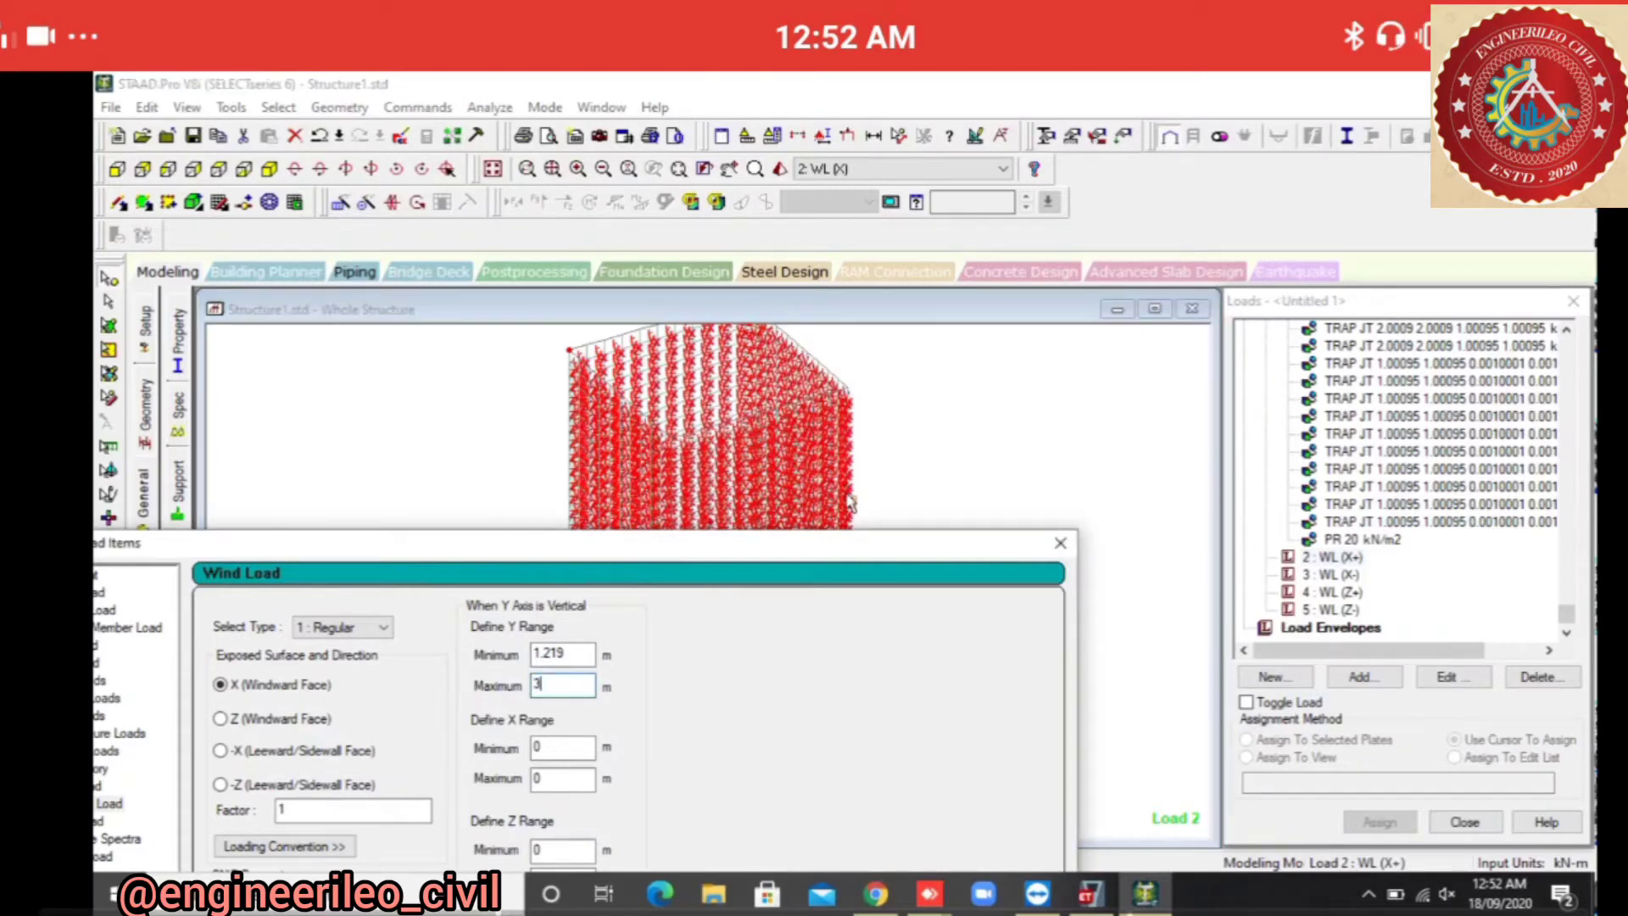
type(".658")
Copy the maximum Y value and add the type 1 wind load on the X windward face with factor 1.
left_click_drag(569, 551, 933, 130)
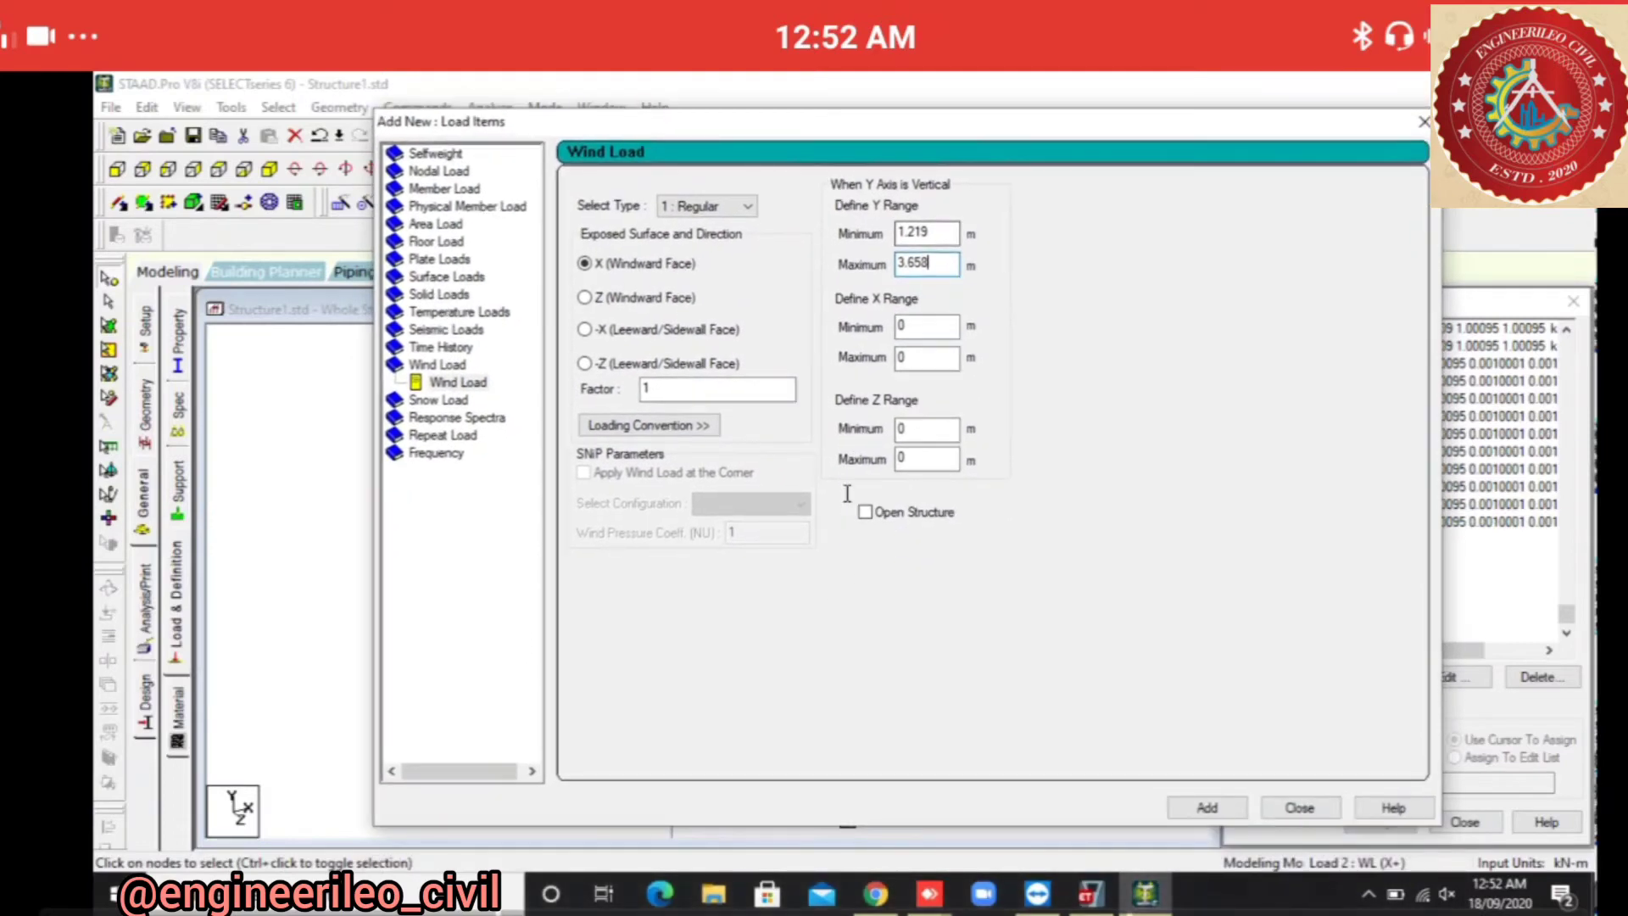
key("ctrl")
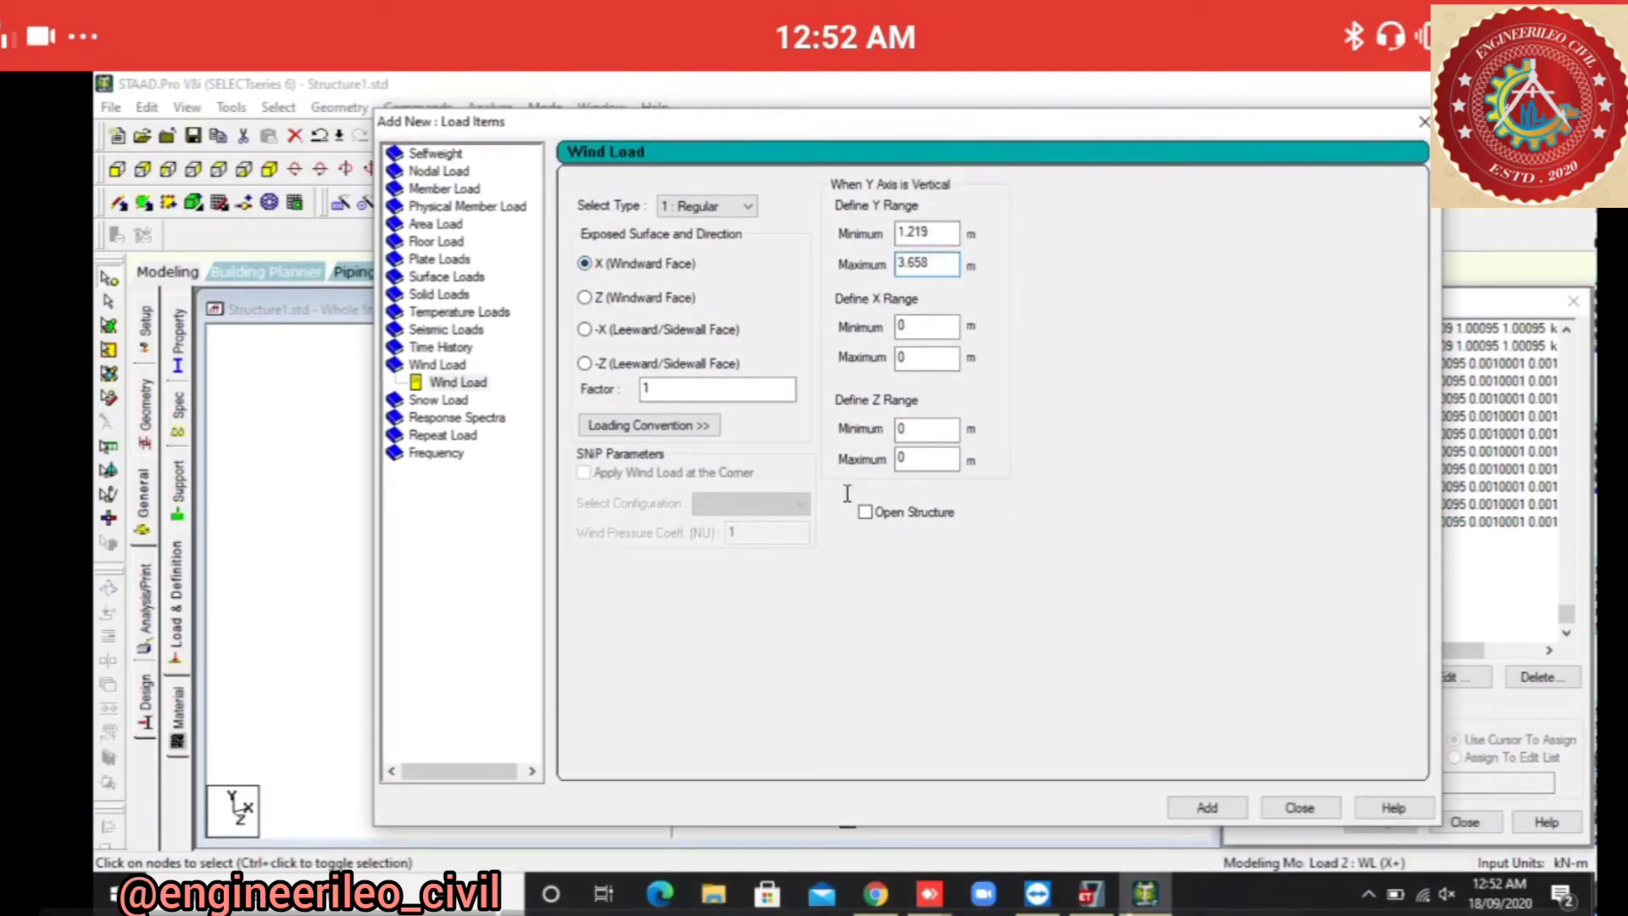
key("ctrl+a")
key("ctrl+c")
key("Return")
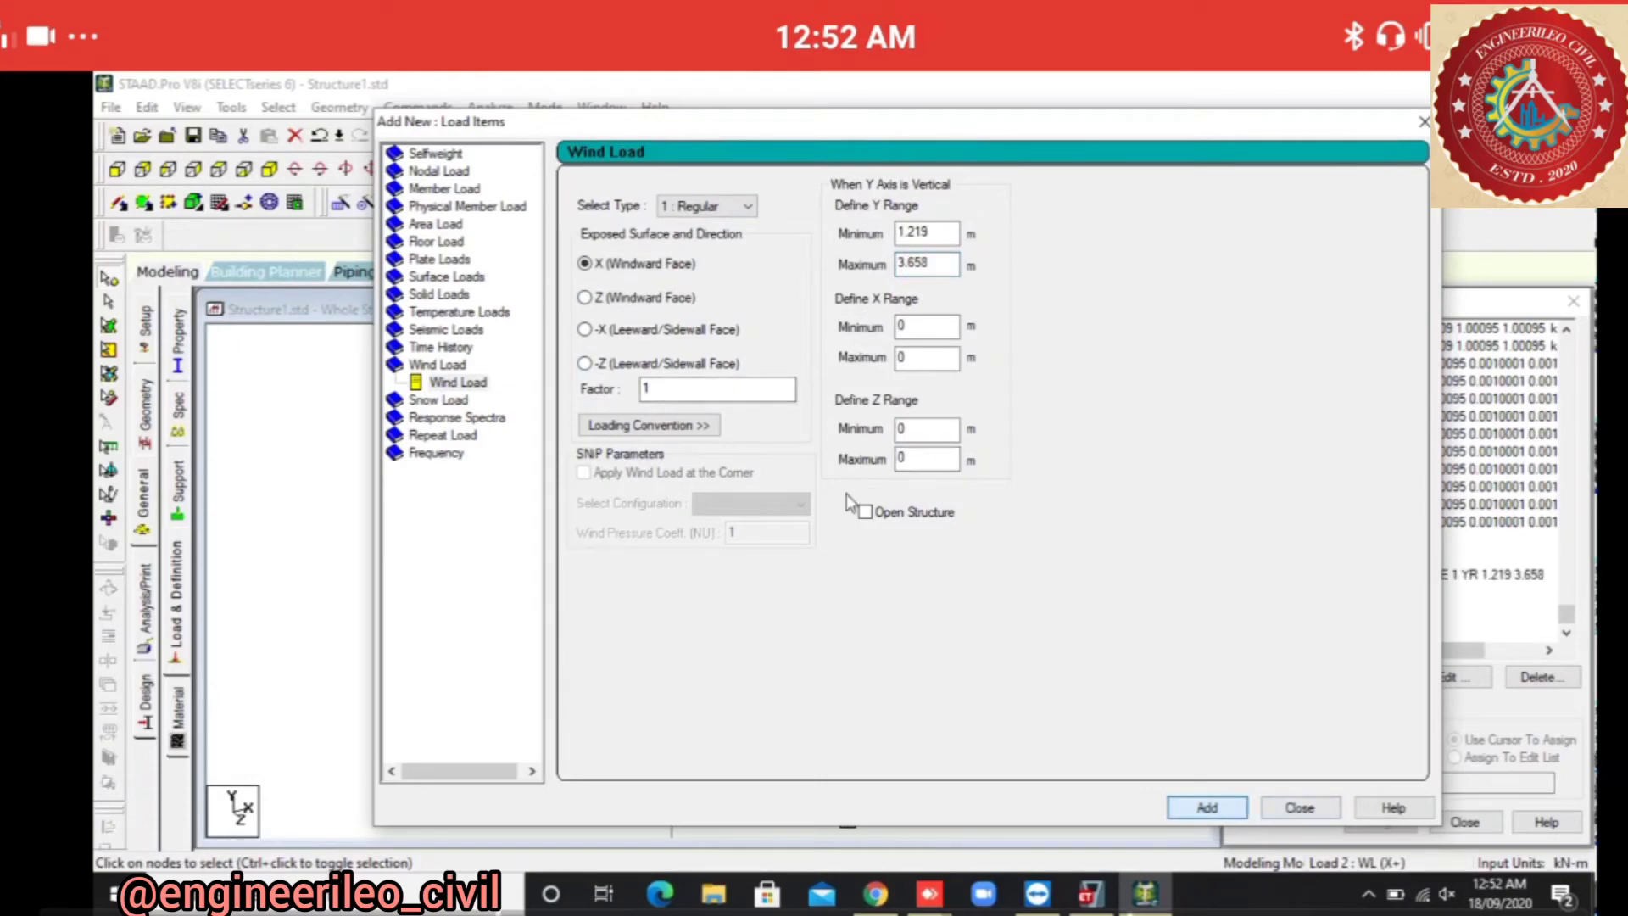
key("Escape")
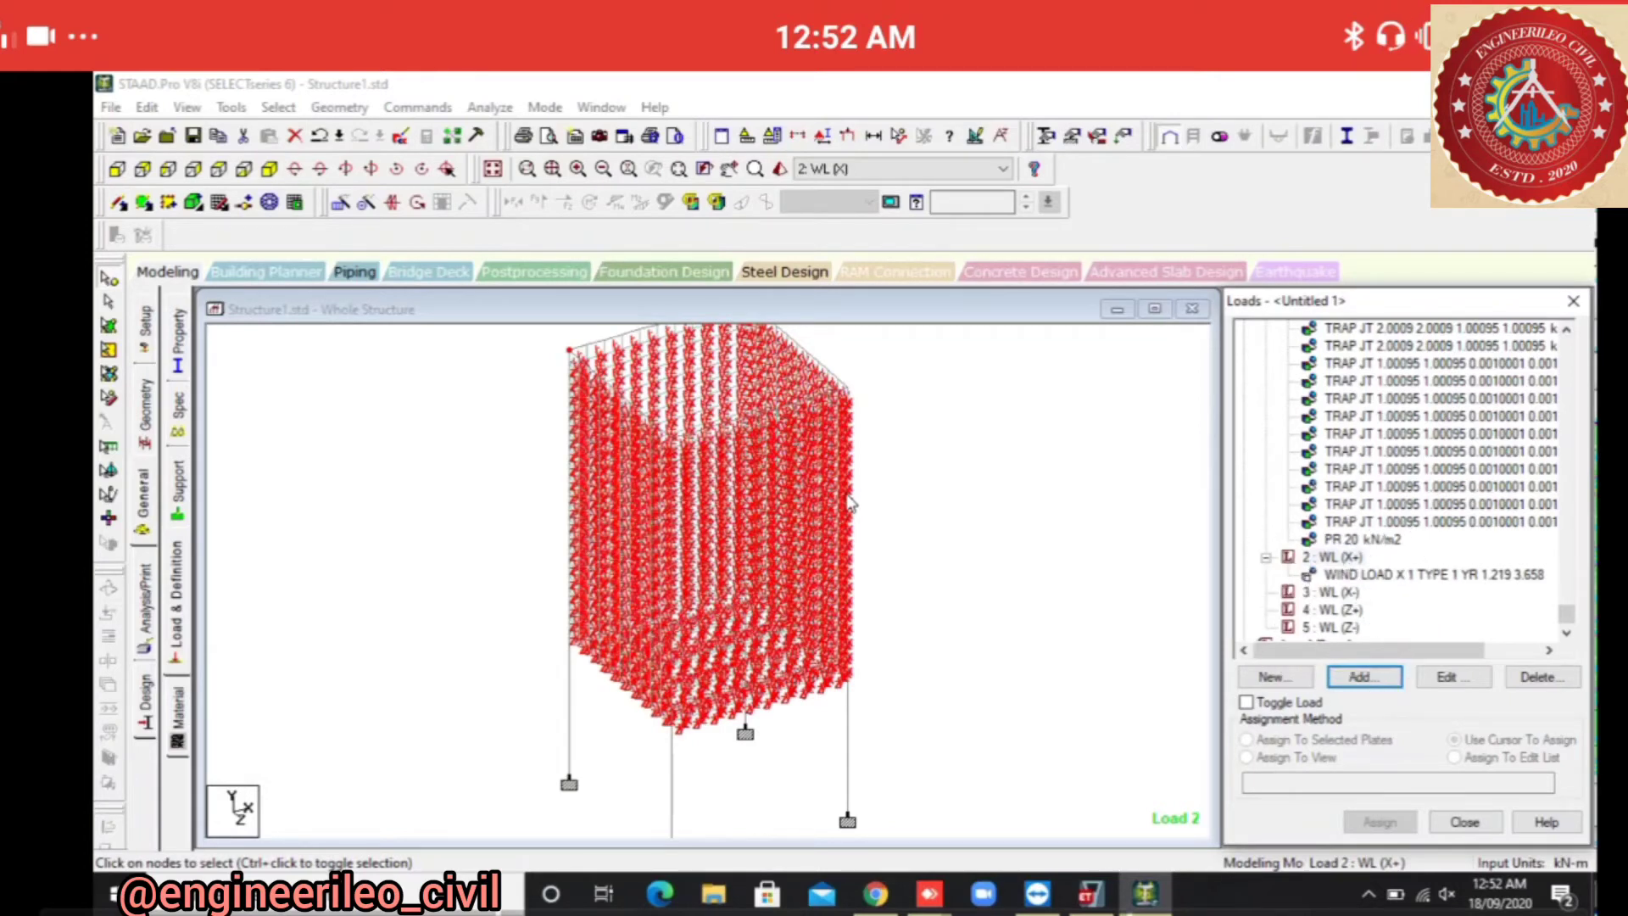
Add a type 1 wind load on the X windward face to WL (X-) with factor -1 and Y range 1.219 to 3.658 m.
left_click(1348, 591)
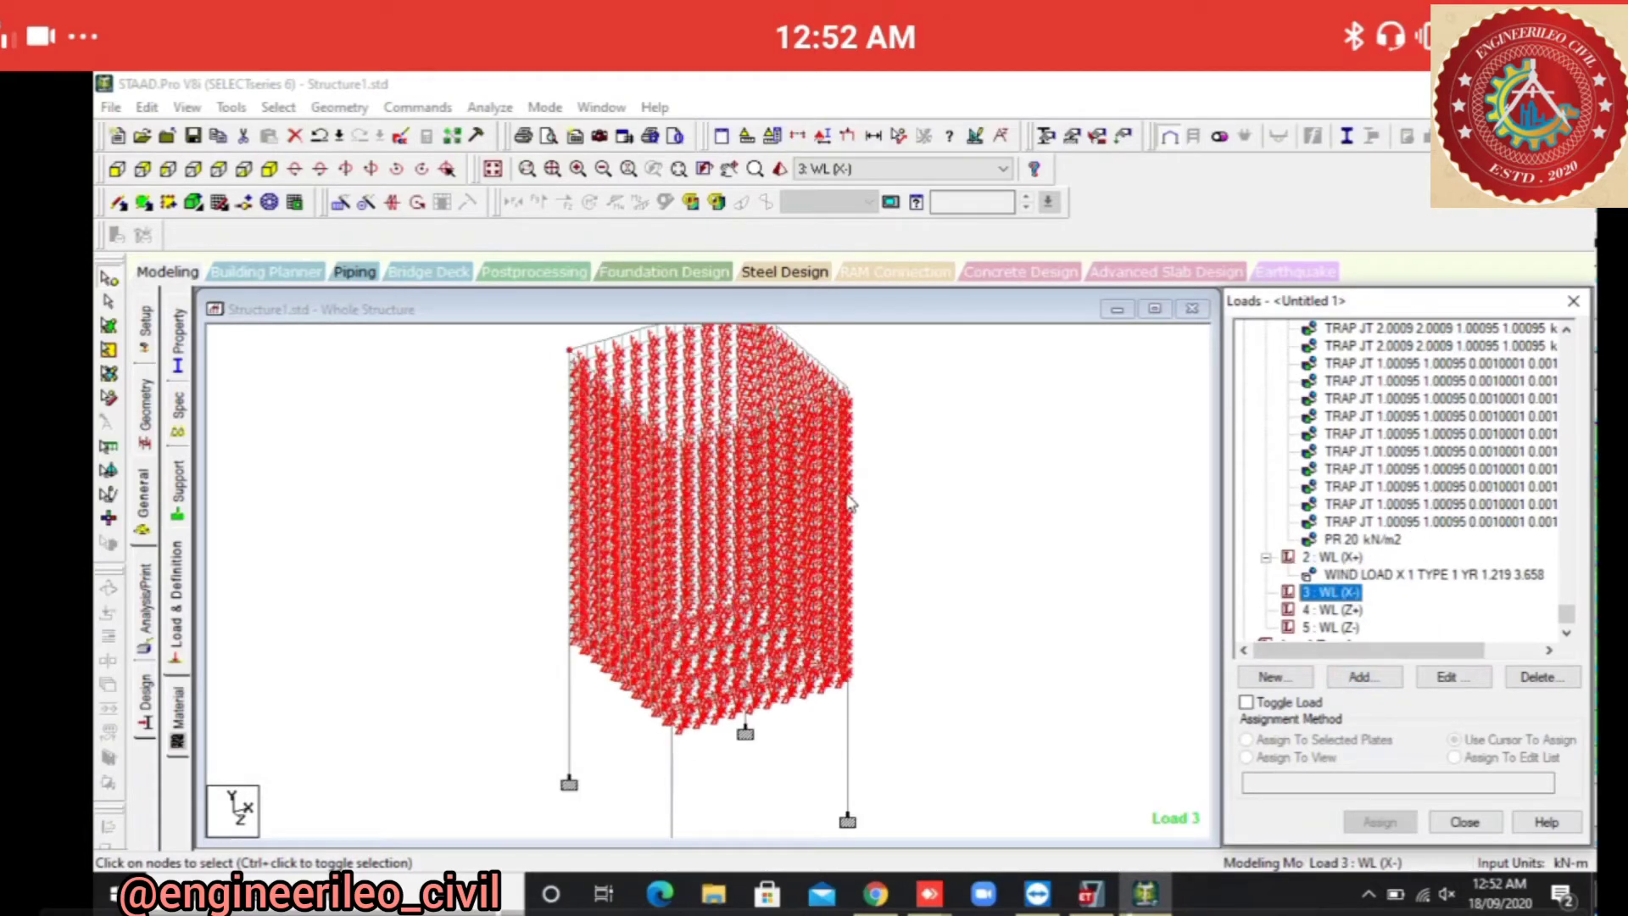
left_click(1365, 676)
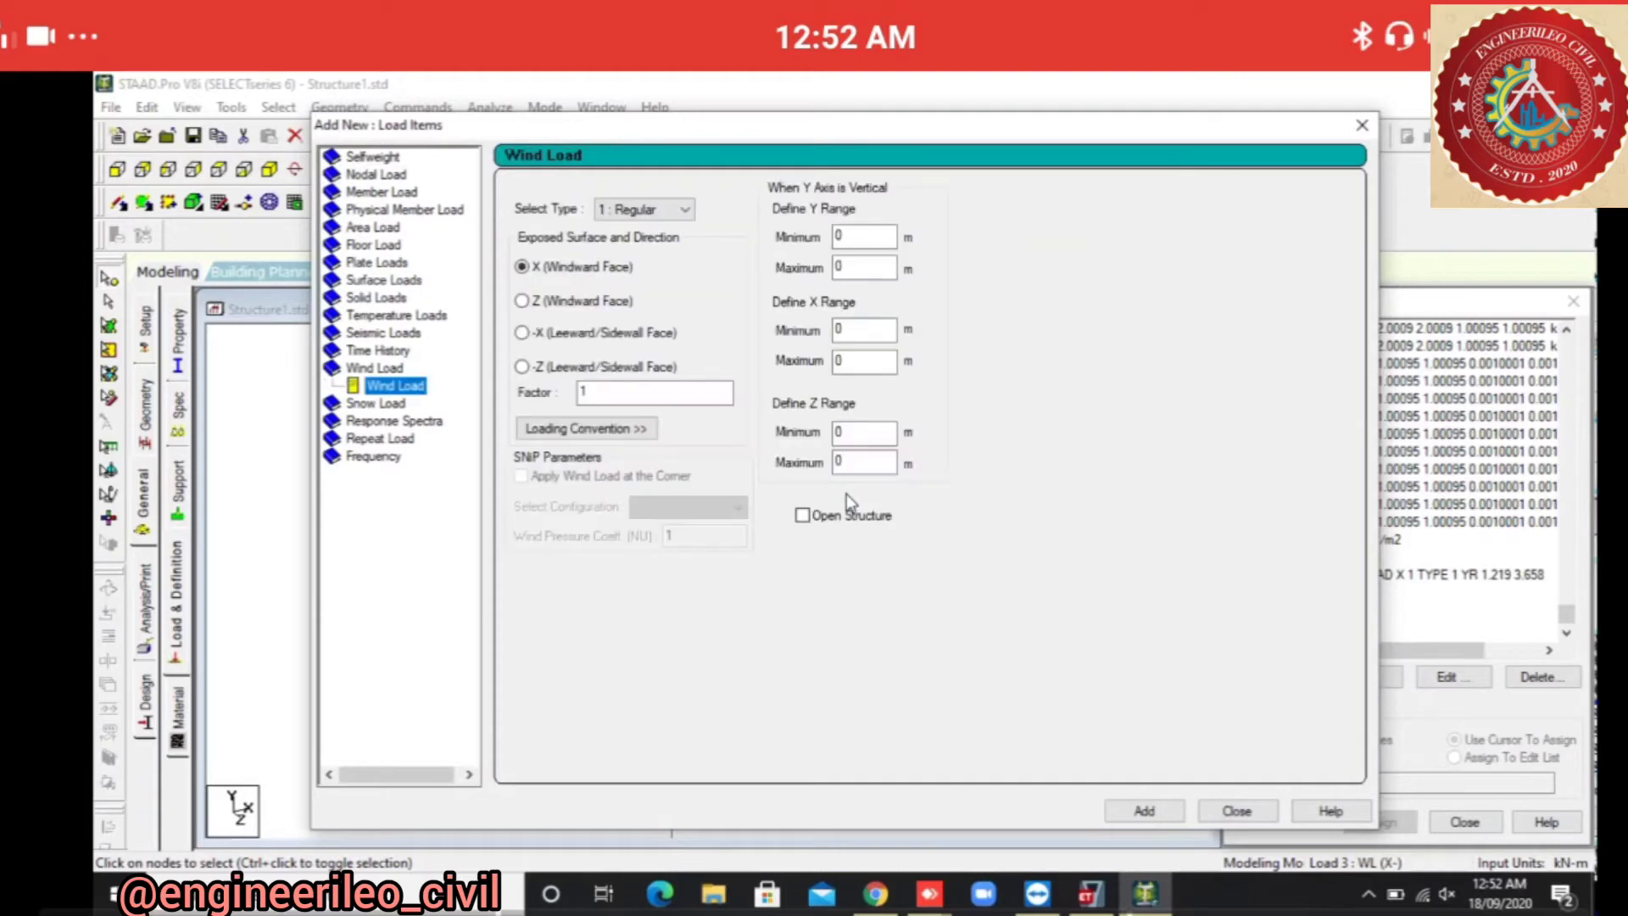
left_click_drag(600, 392, 579, 392)
type("-1")
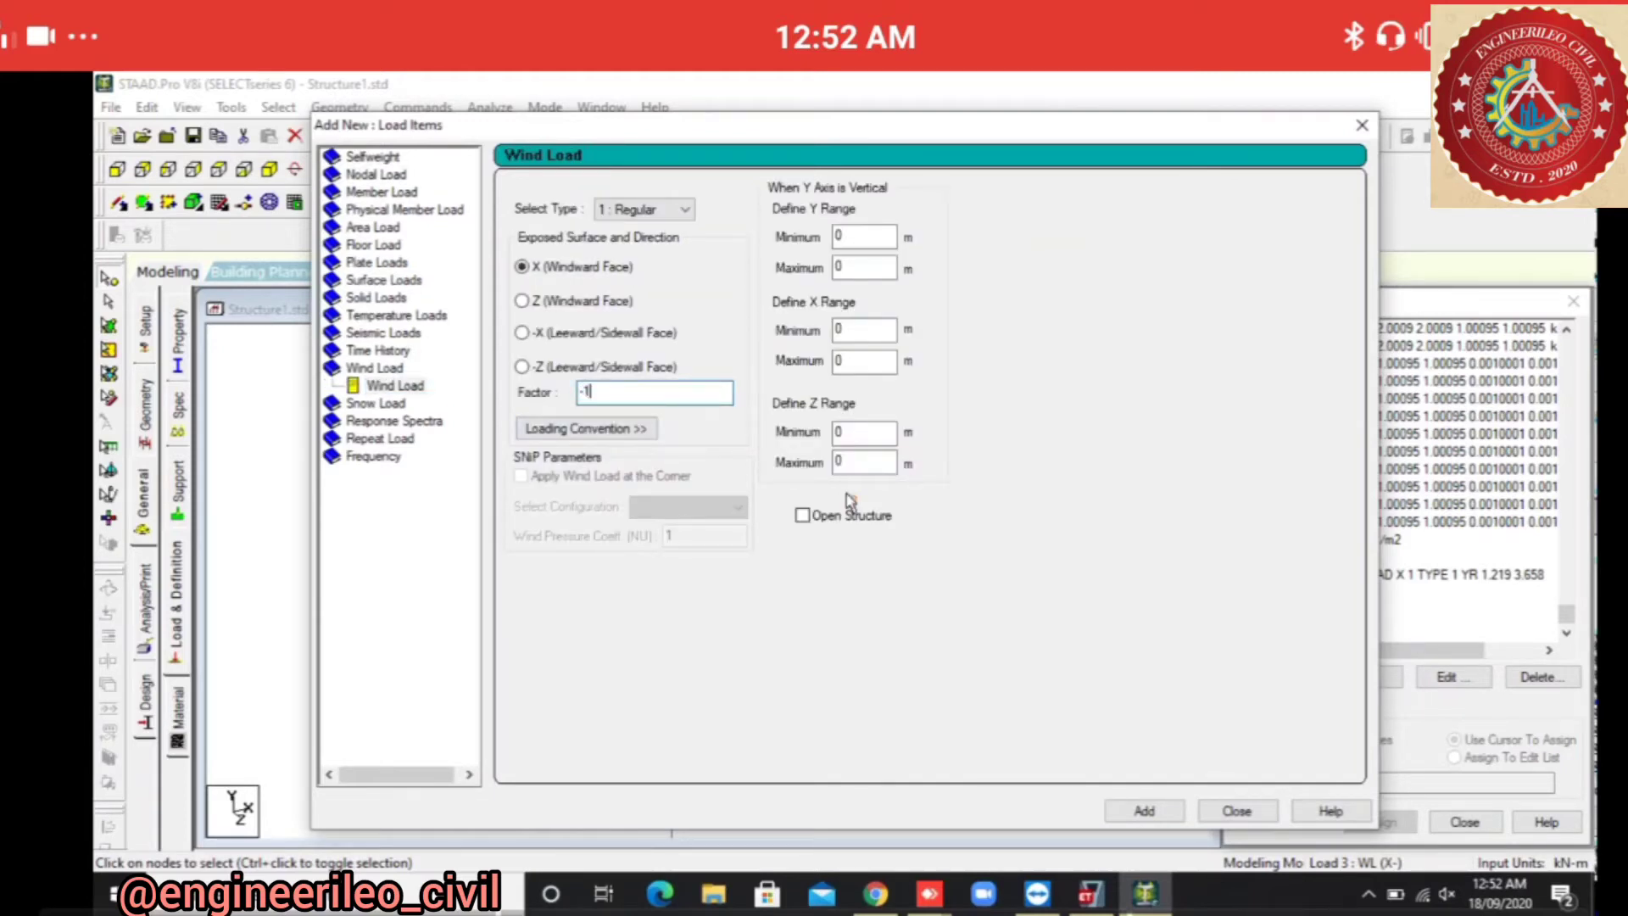
key("Tab")
type("1.219")
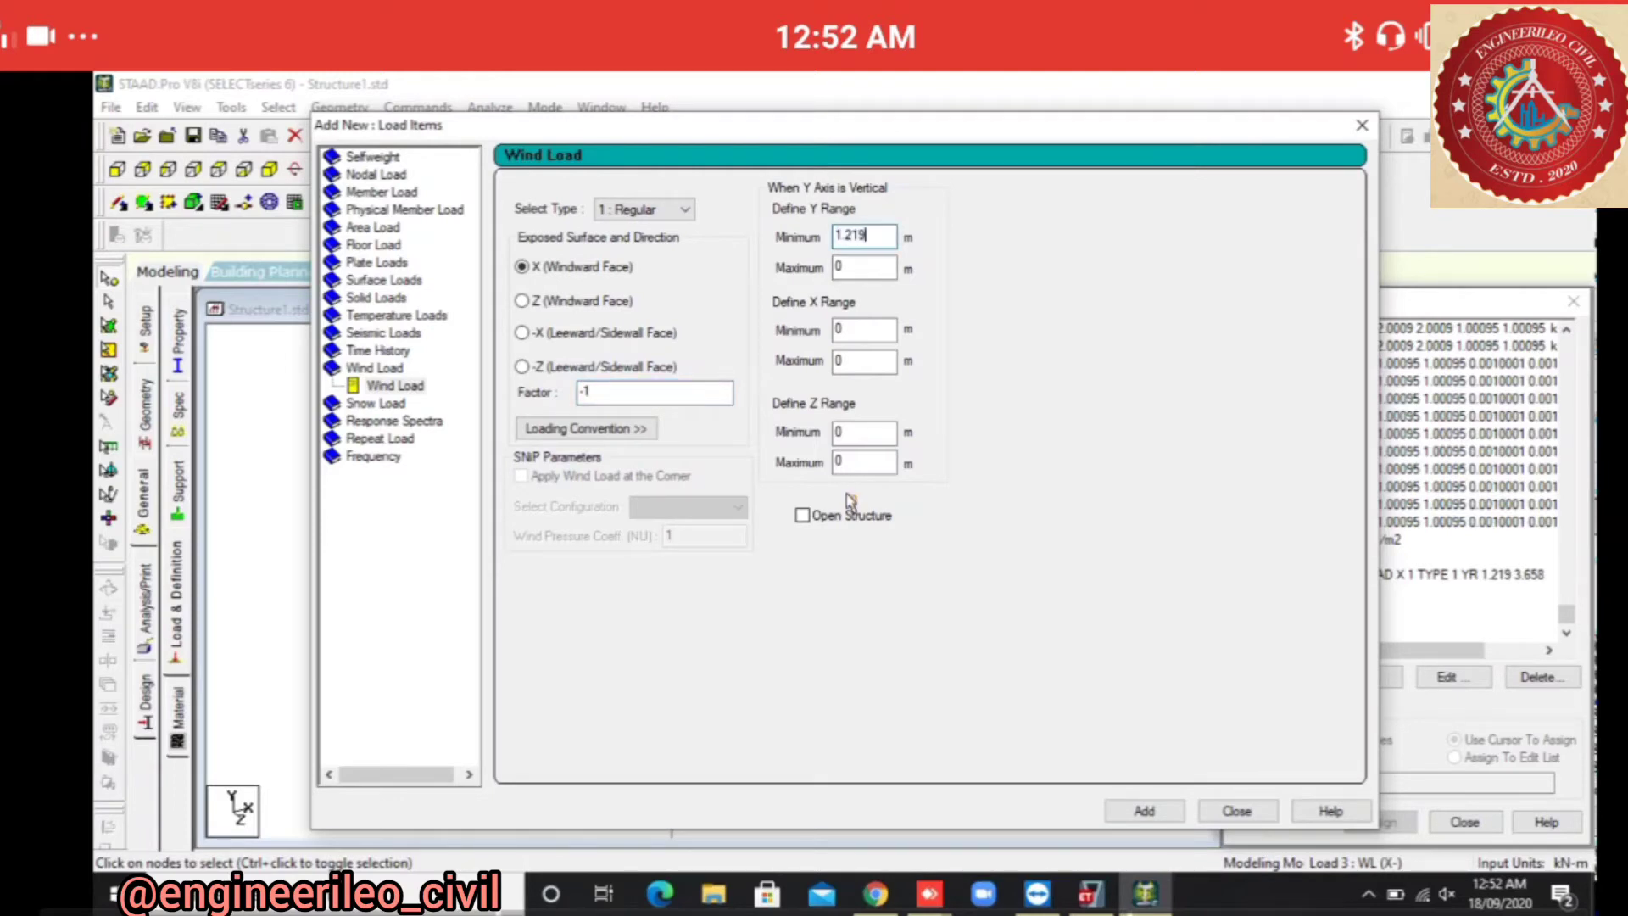
key("Tab")
type("3.658")
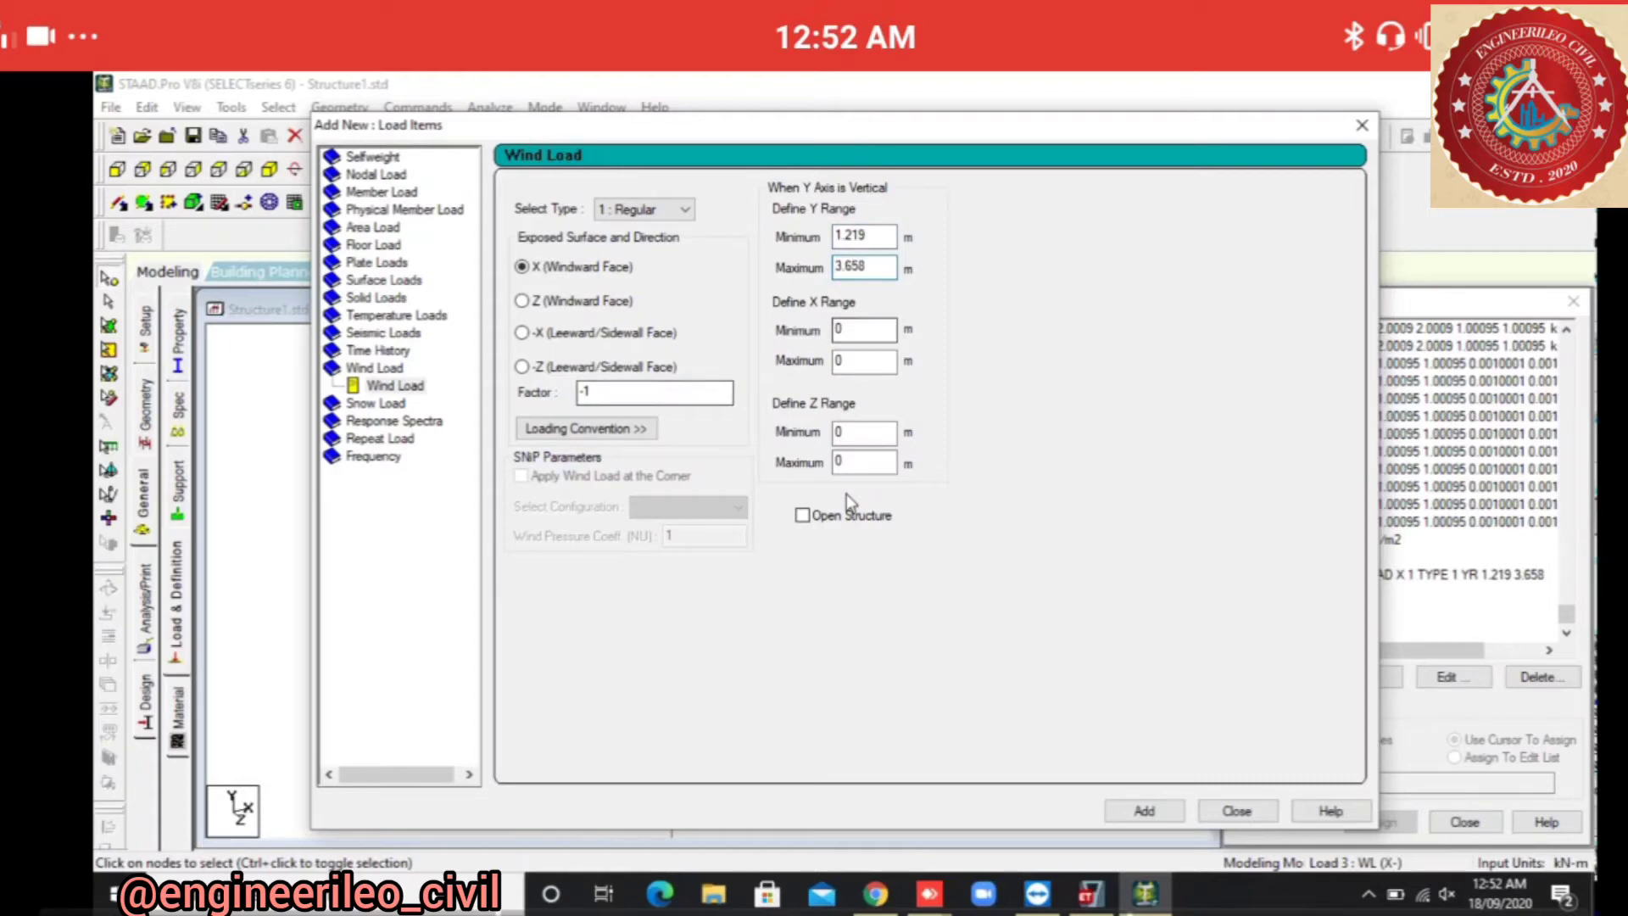
key("Return")
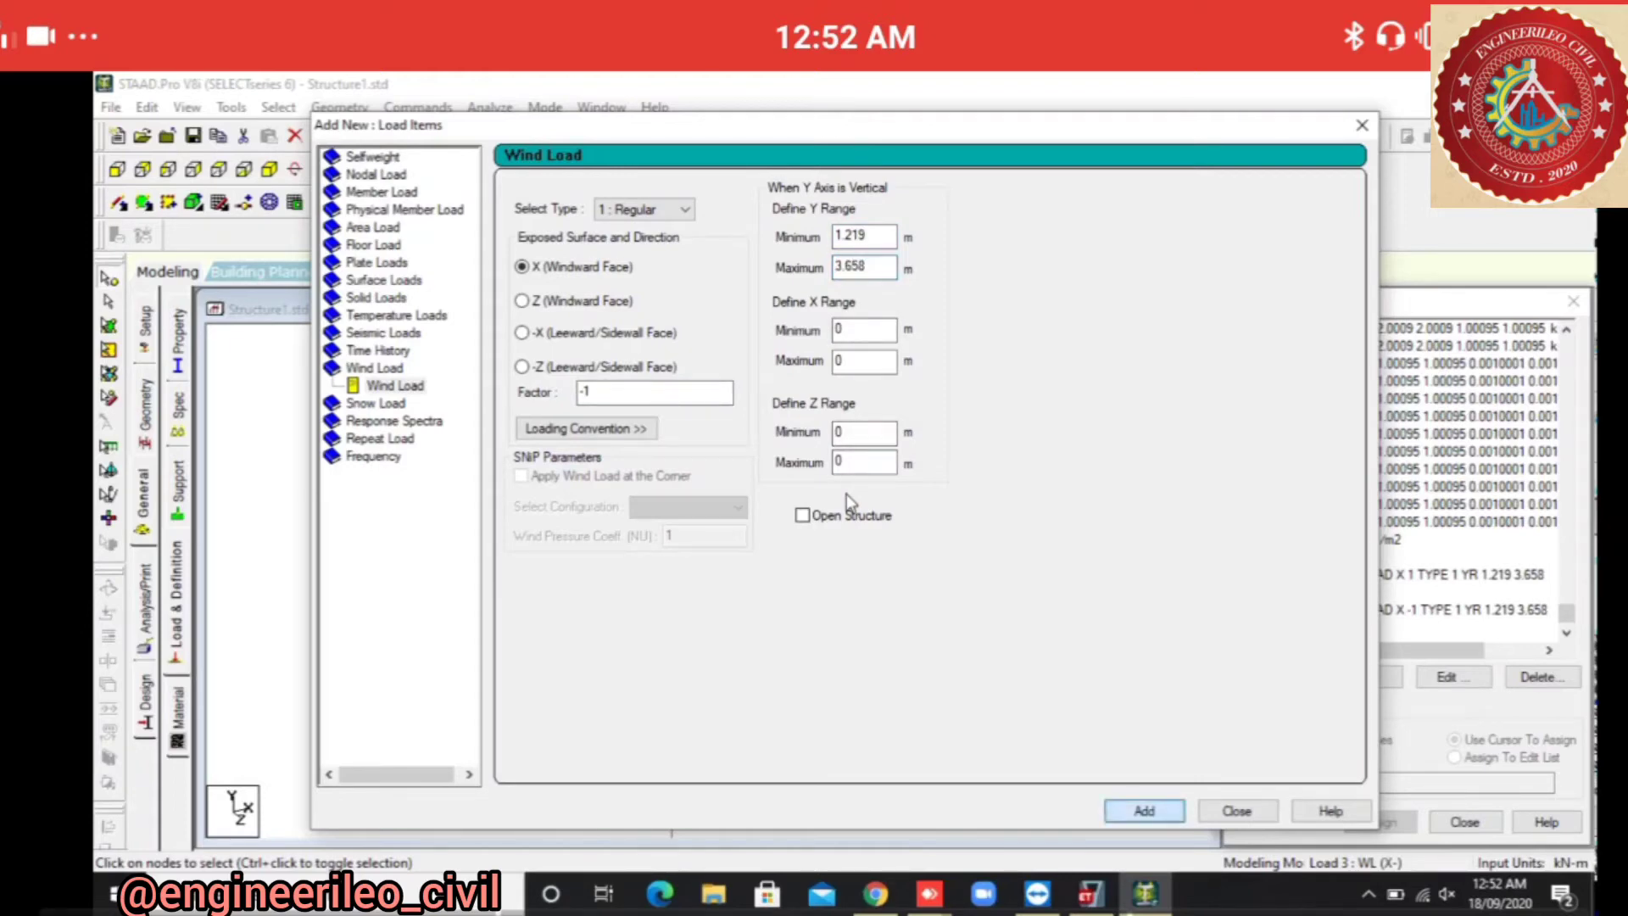
key("Tab")
key("Return")
Add a type 1 wind load on the Z windward face to WL (Z+) with factor 1 and Y range 1.219 to 3.658 m.
key("Down")
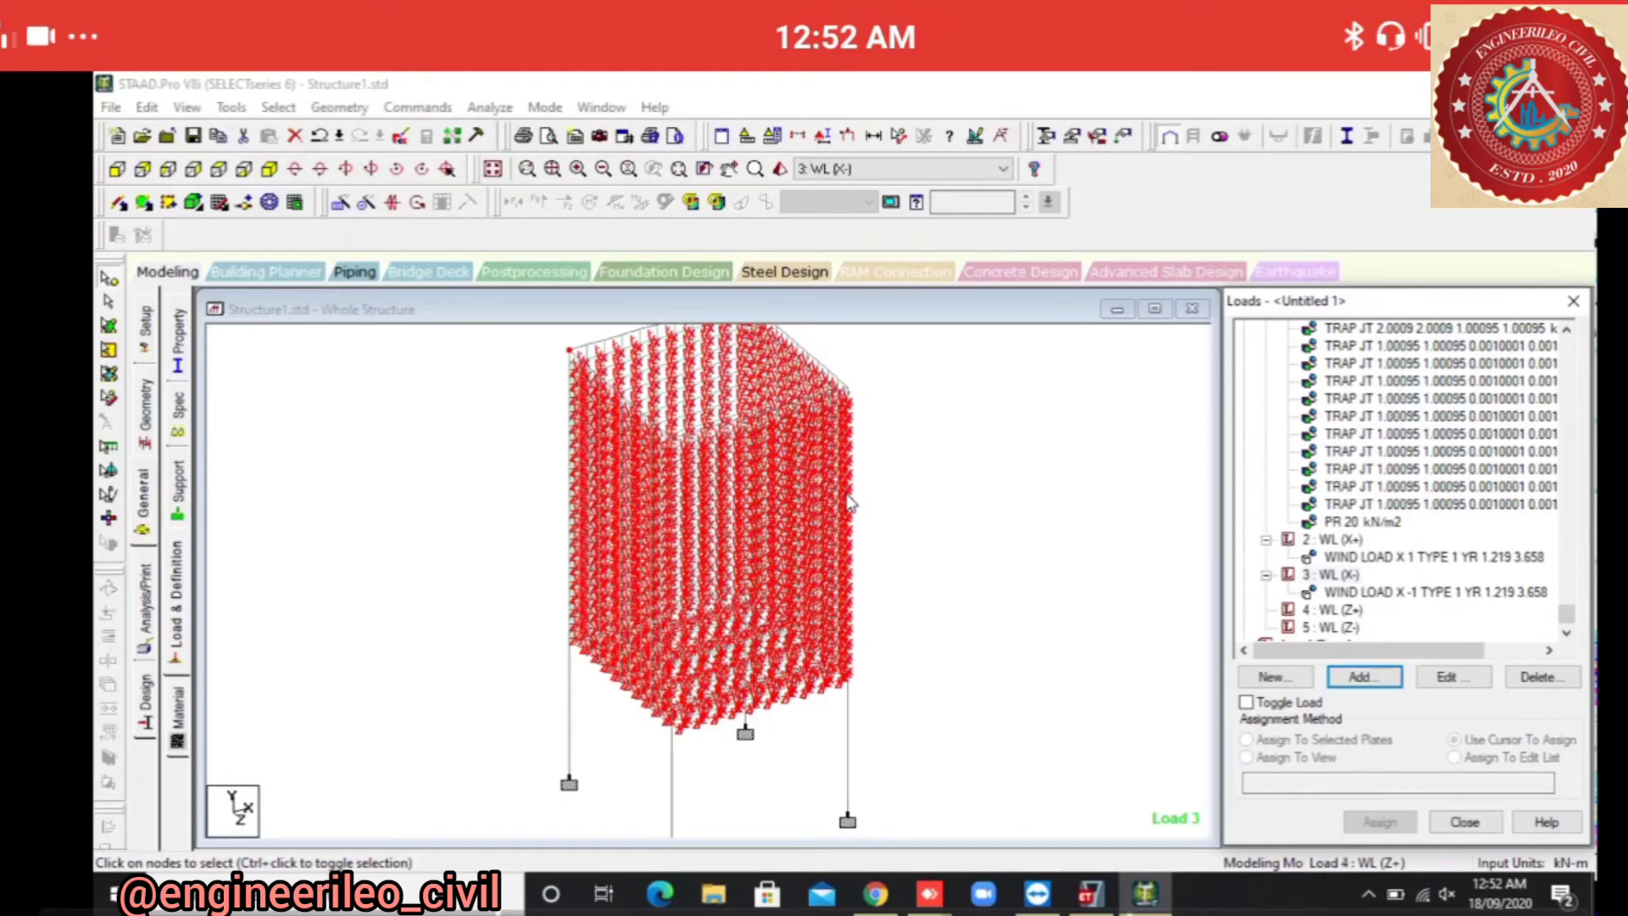
key("Return")
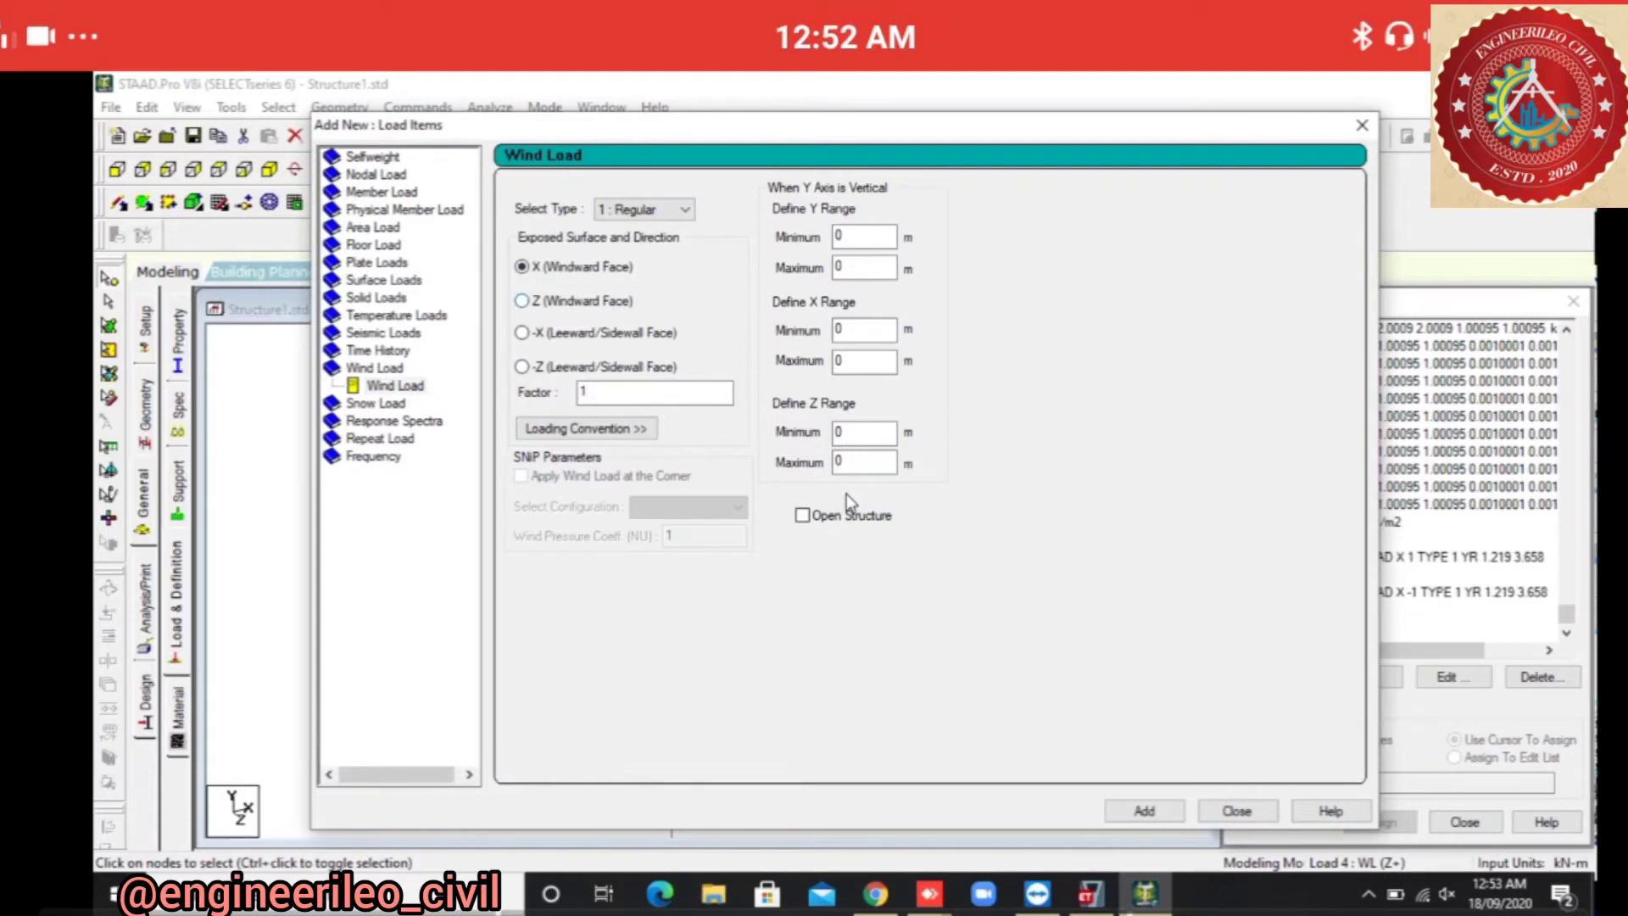
left_click(522, 301)
left_click_drag(864, 237, 827, 237)
type("1.219")
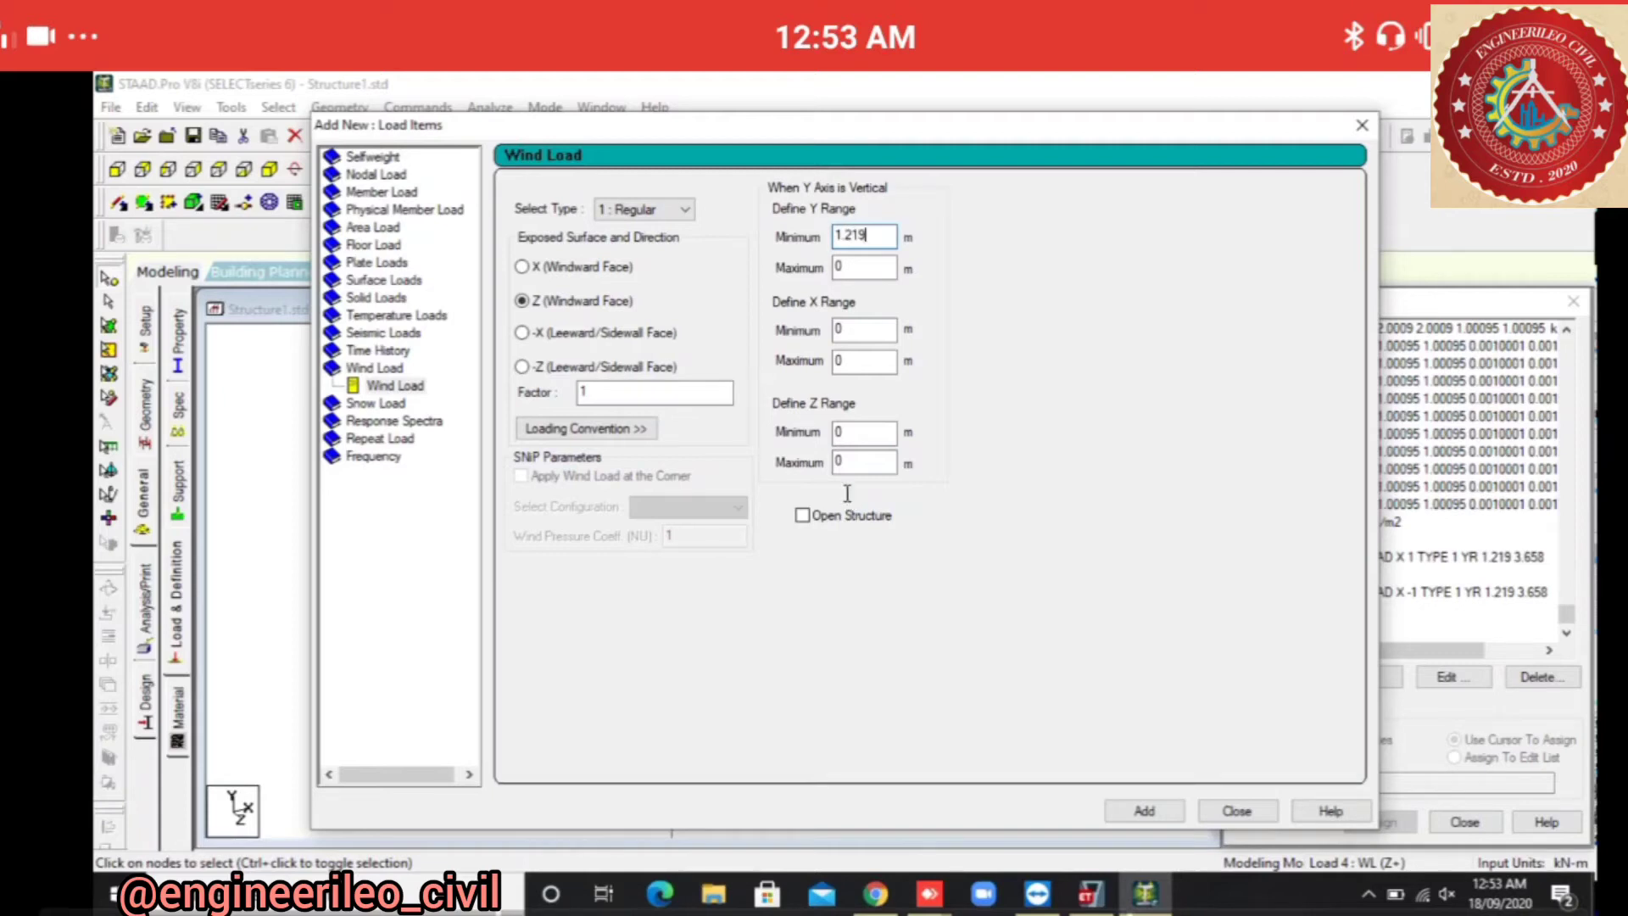
key("Tab")
type("3.658")
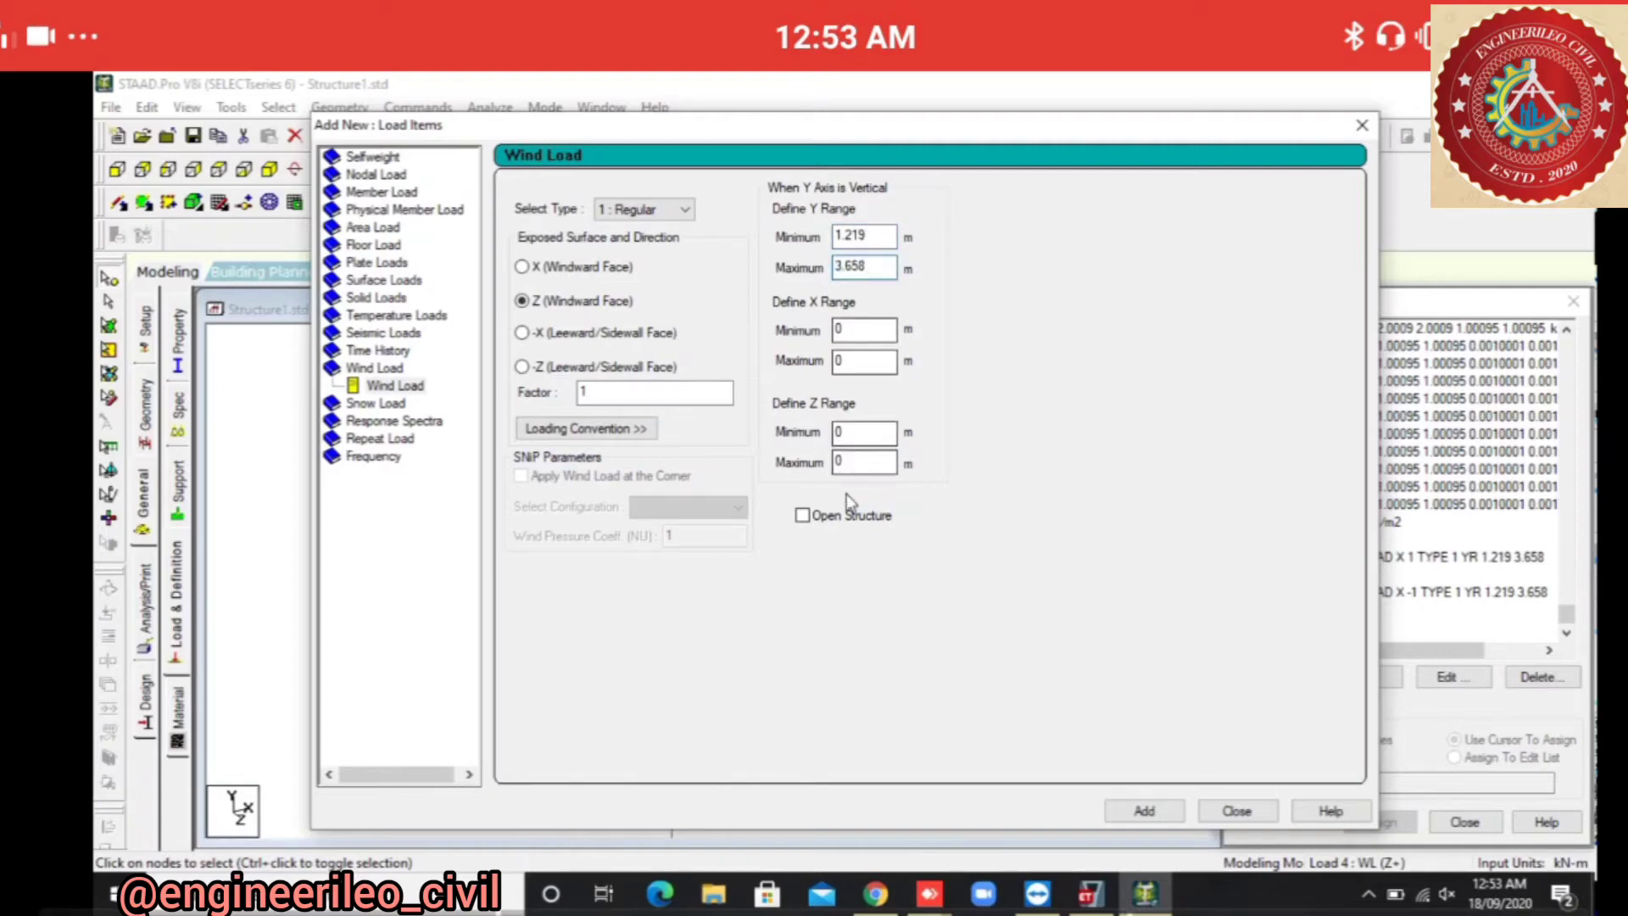
key("Return")
key("Escape")
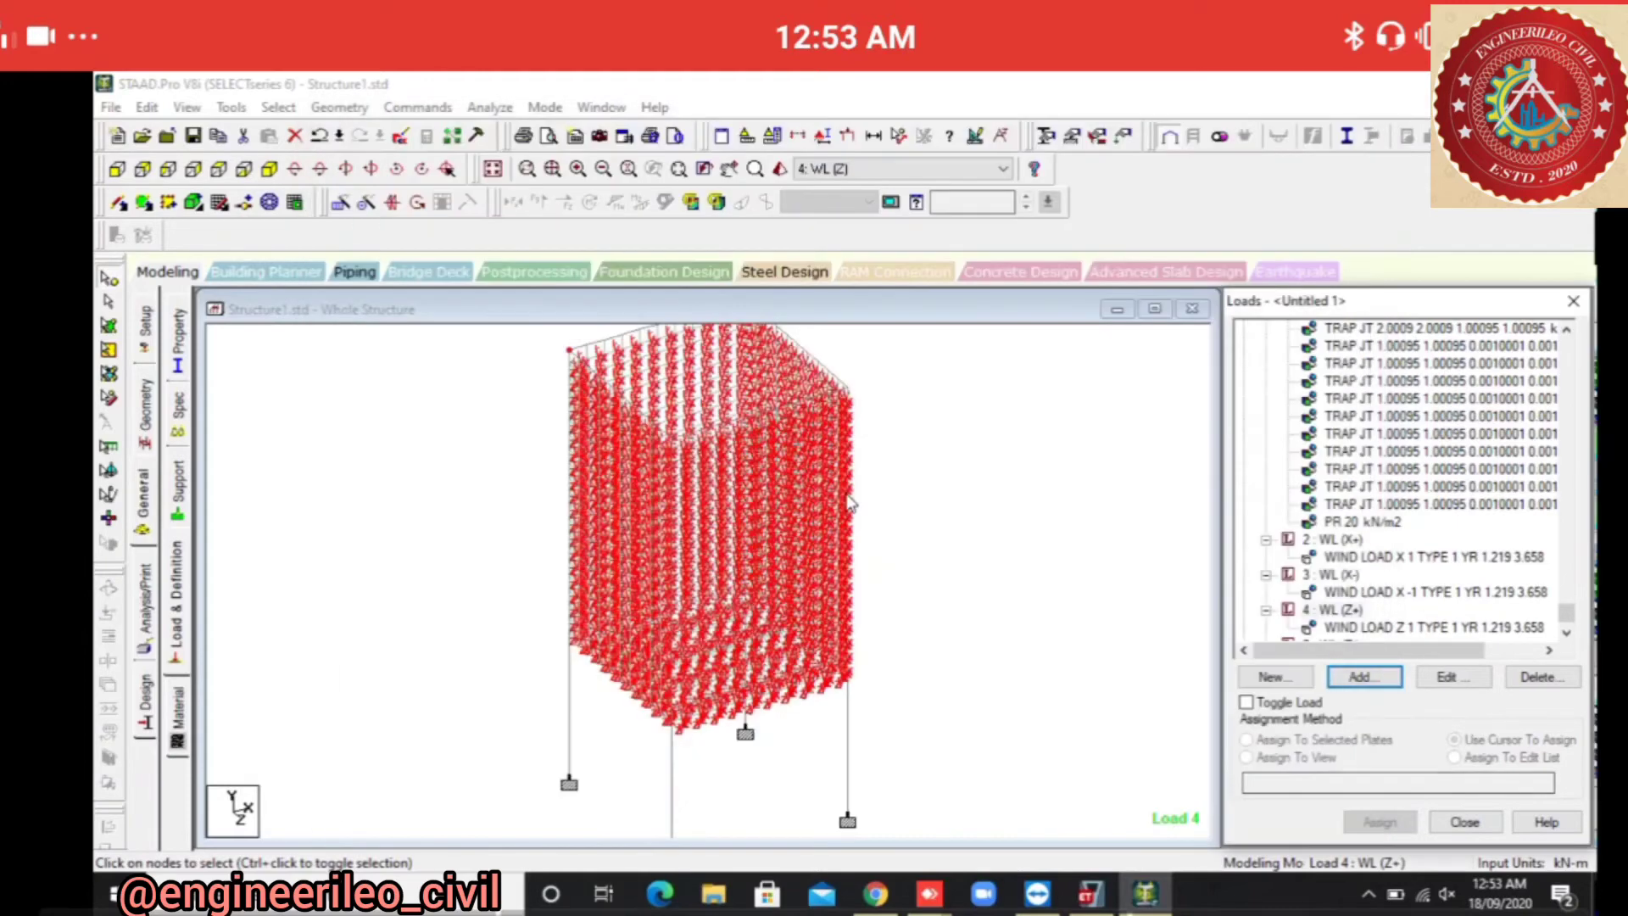
Start a wind load item for WL (Z-) on the Z windward face and set its factor to -1.
key("Down")
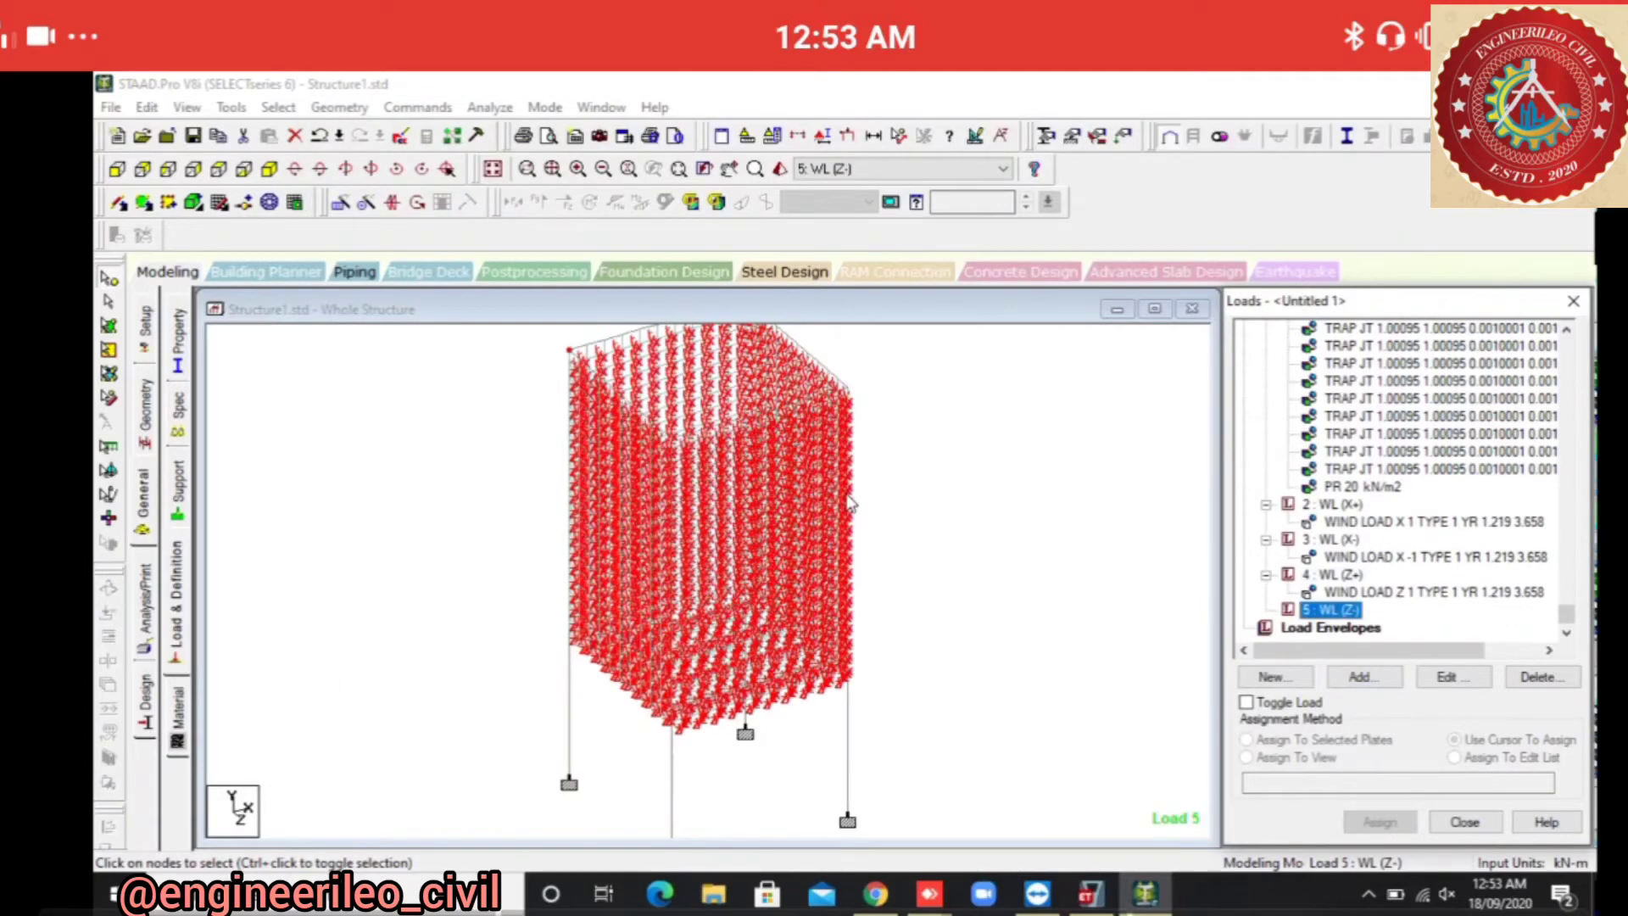
key("Tab")
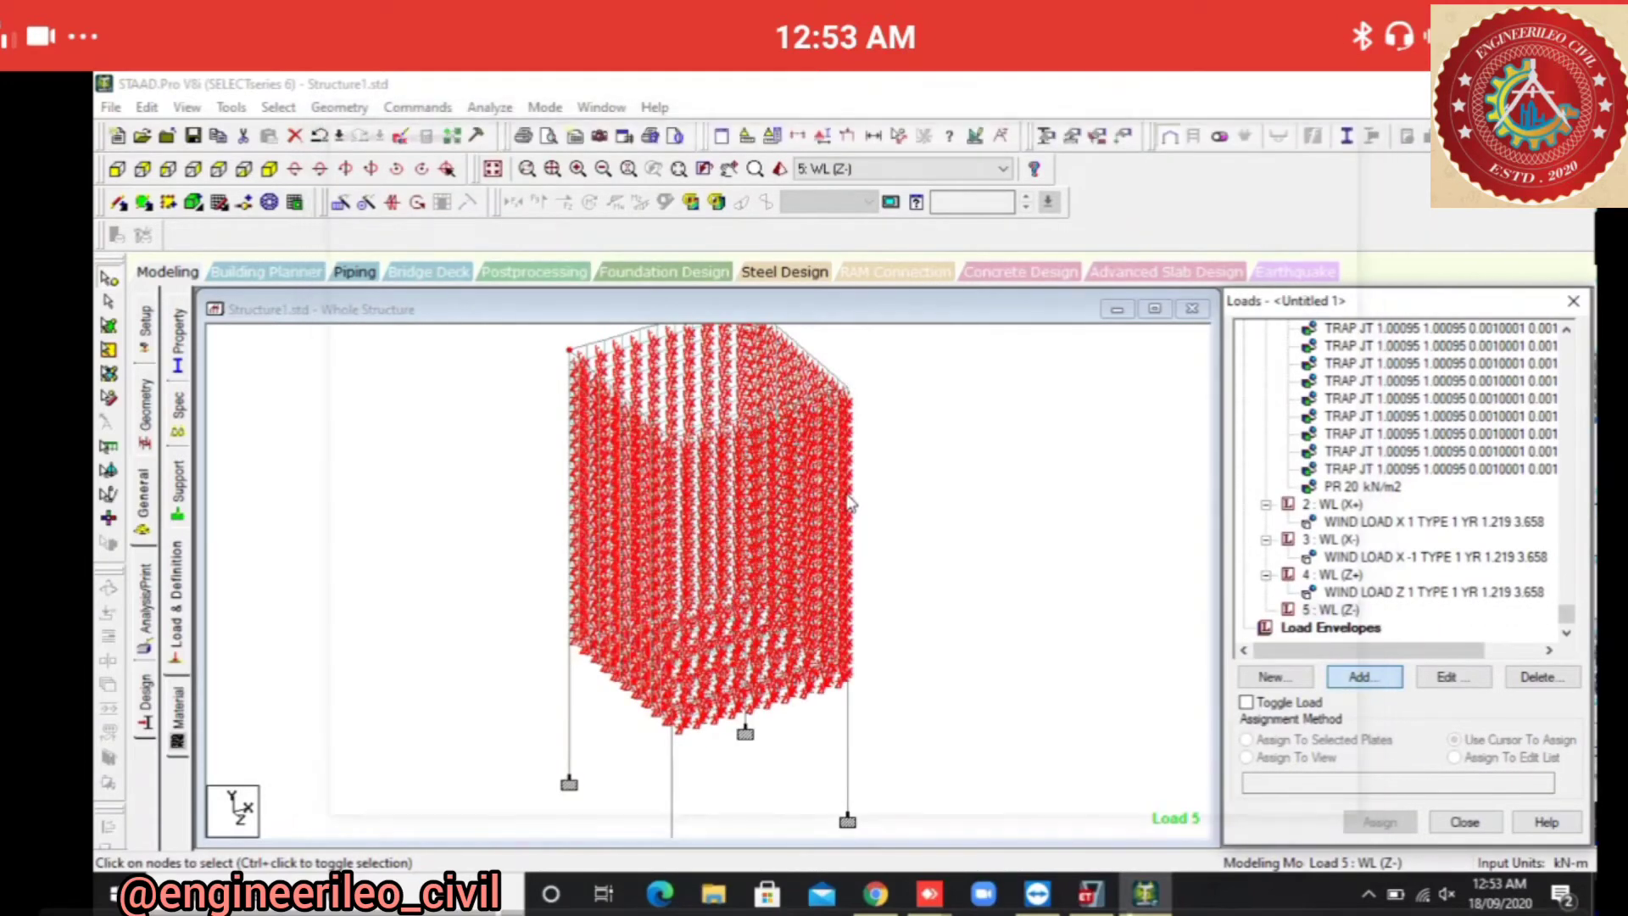
key("Return")
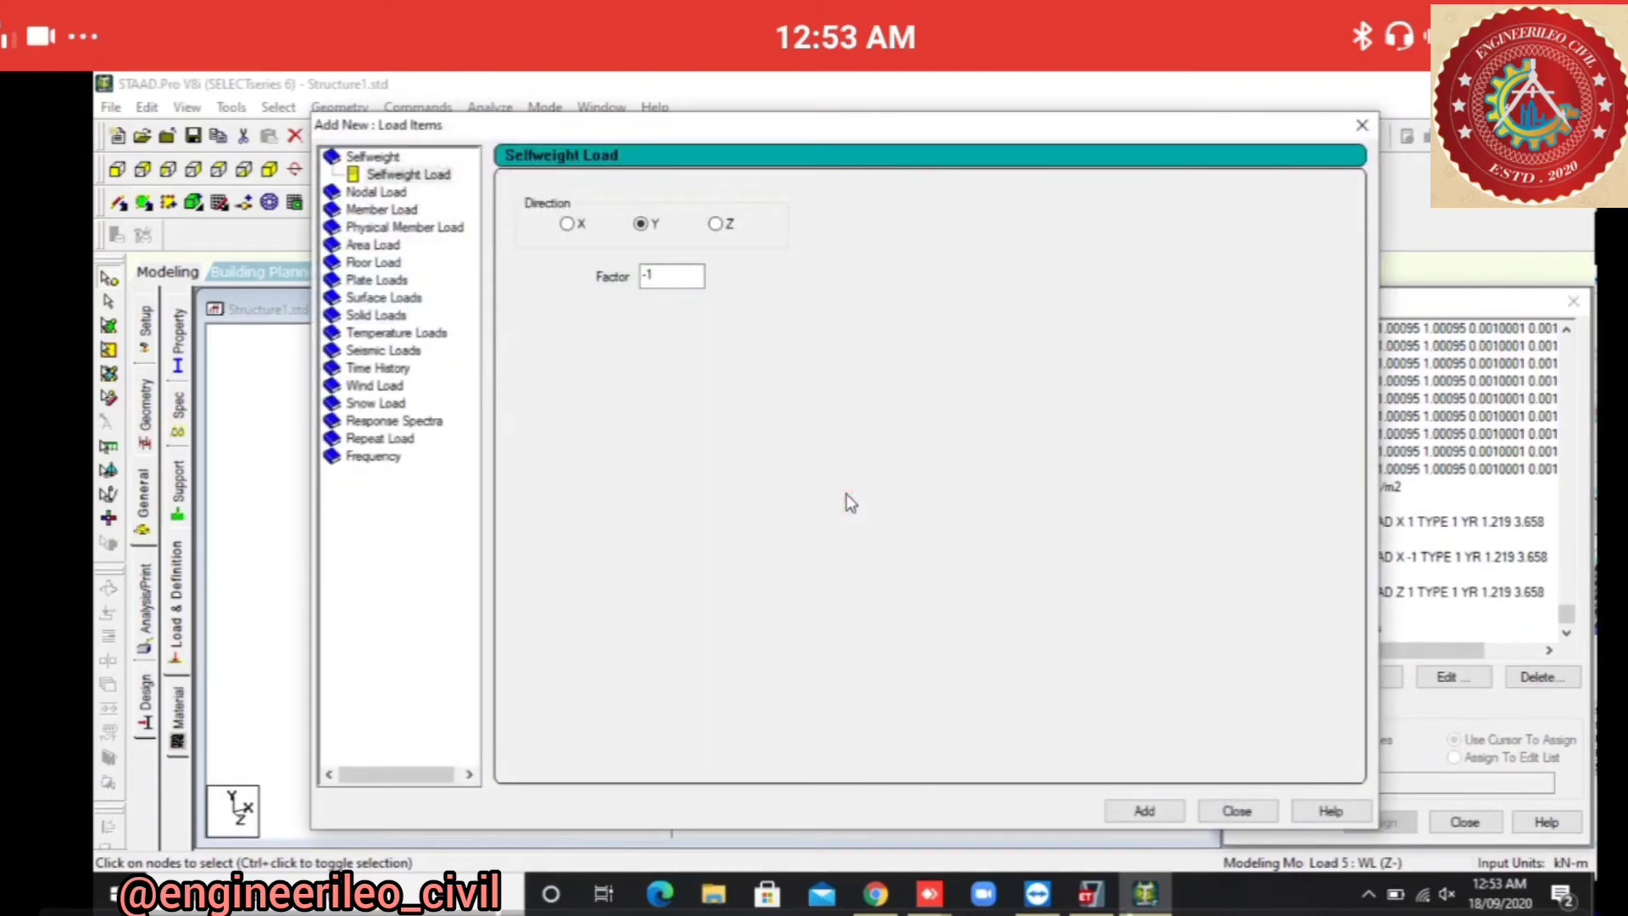
key("w")
key("Tab")
key("Down")
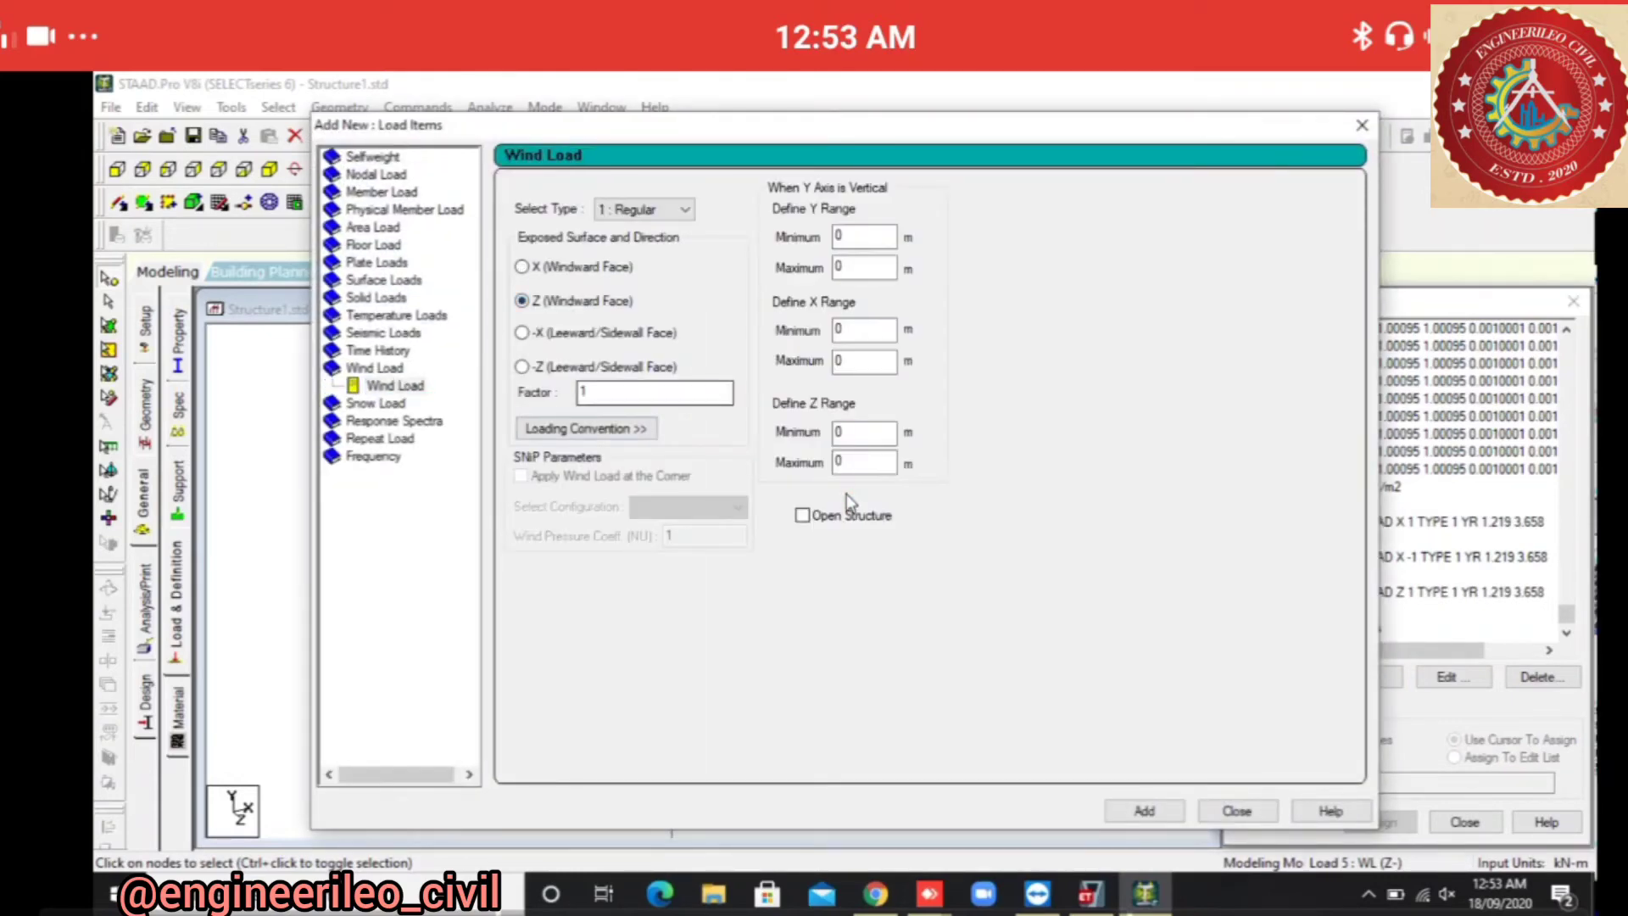
key("Tab")
type("-1")
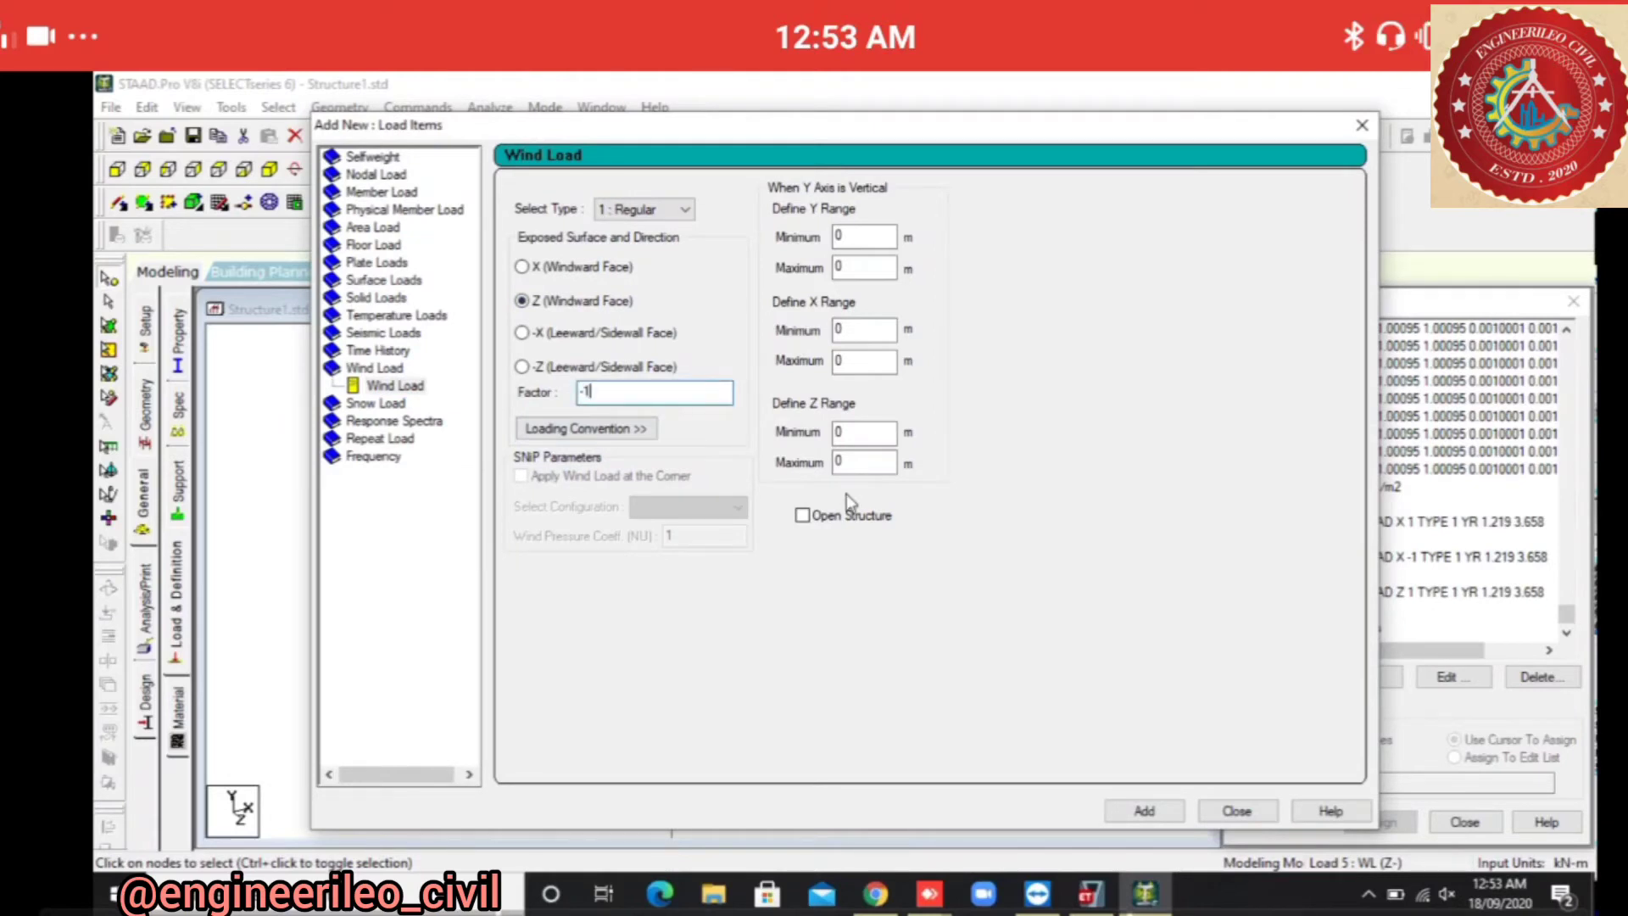
Set the WL (Z-) wind load's Y range to 1.219 to 3.658 m and add it to the load case.
key("Tab")
type("1.219")
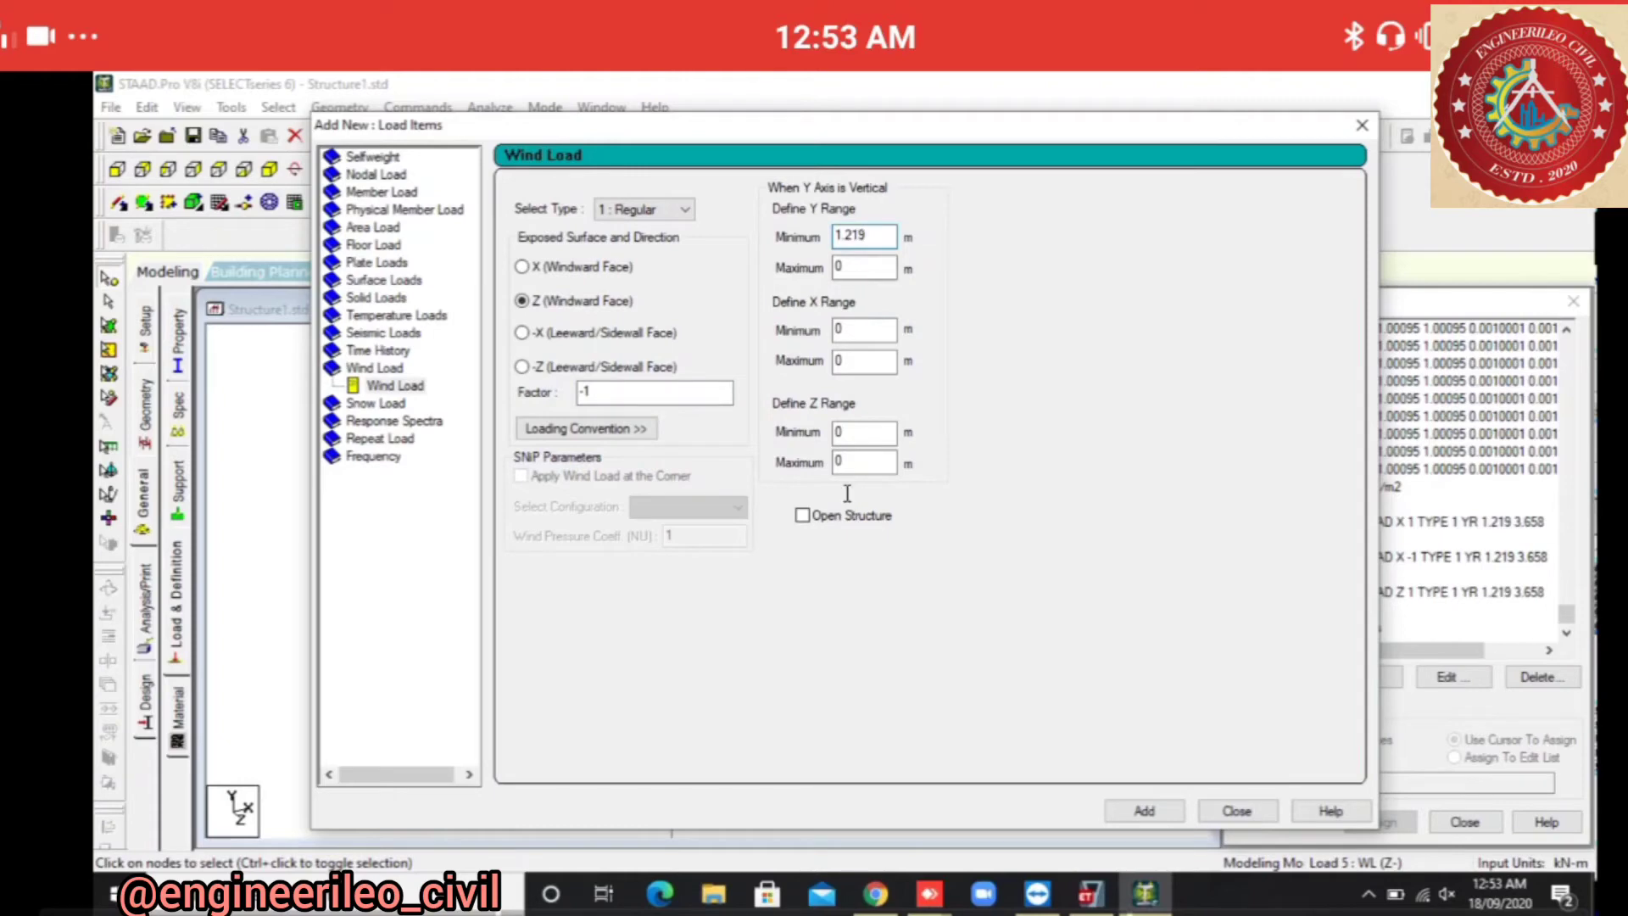
key("Tab")
type("3.658")
key("Return")
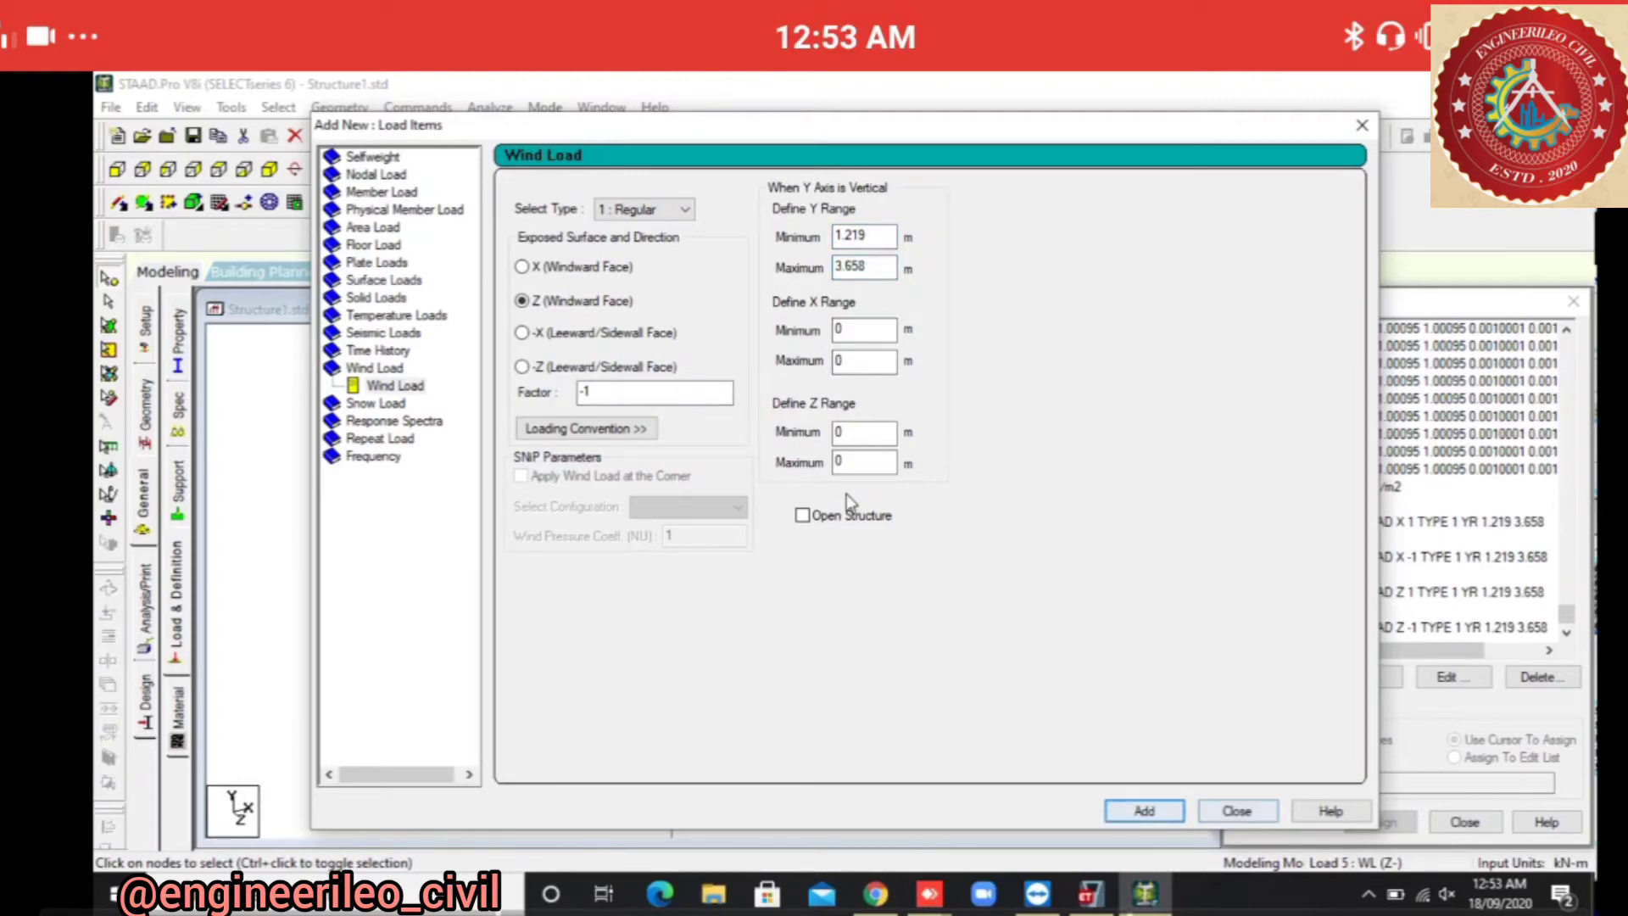
key("Escape")
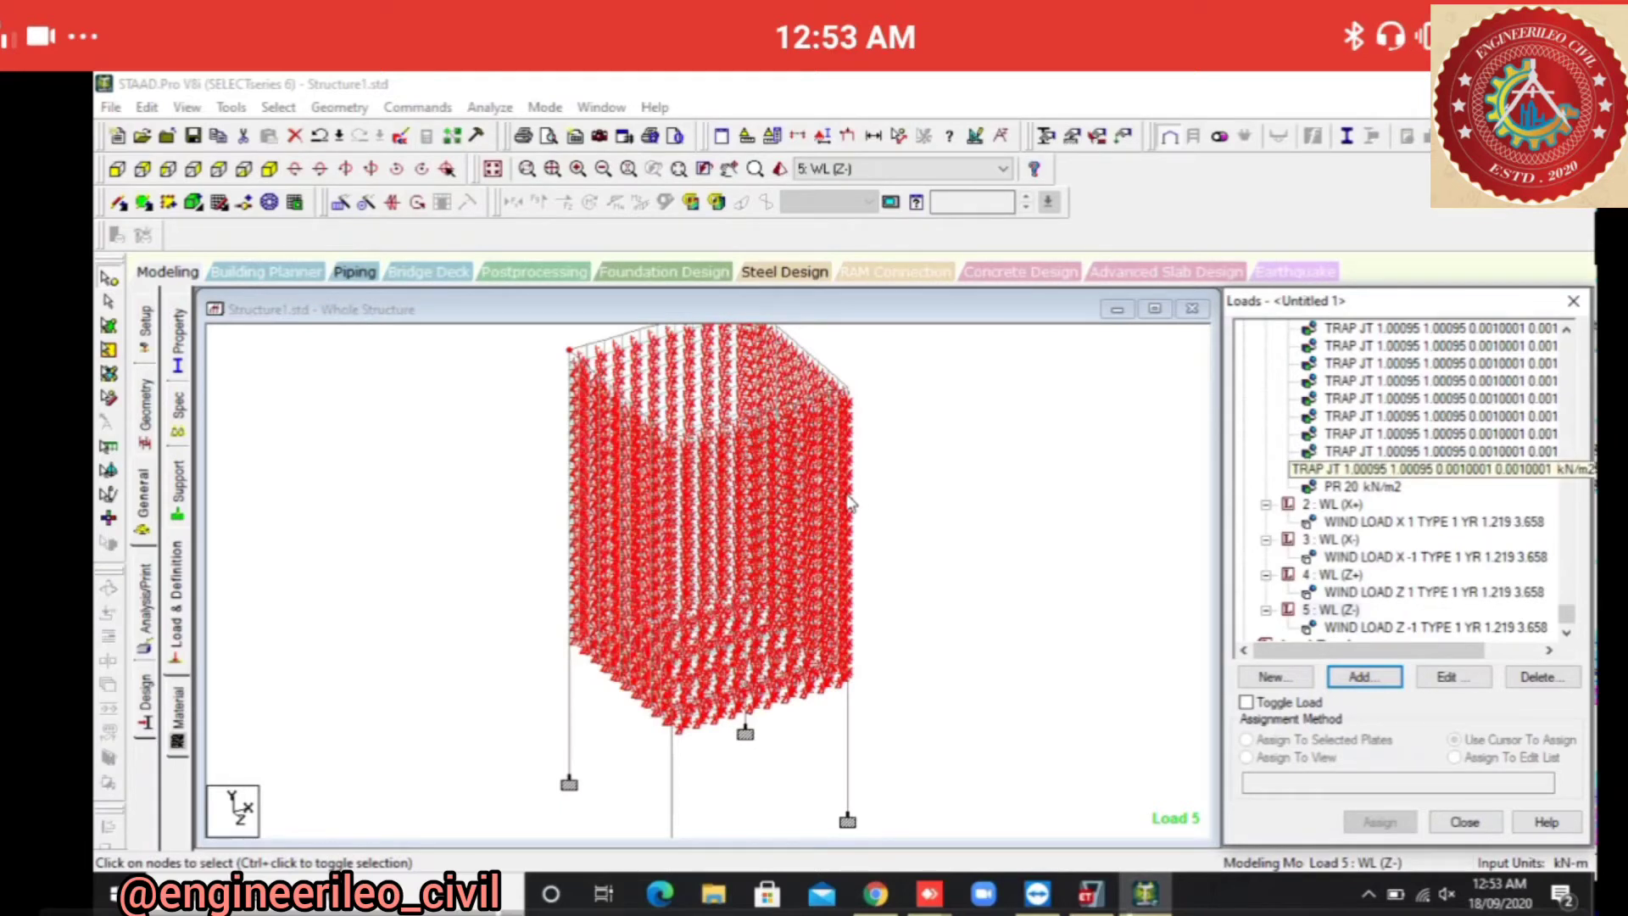
Generate automatic load combinations with the Indian Code for the Genral_Structures category and add them all to the load cases.
left_click_drag(1566, 614, 1567, 343)
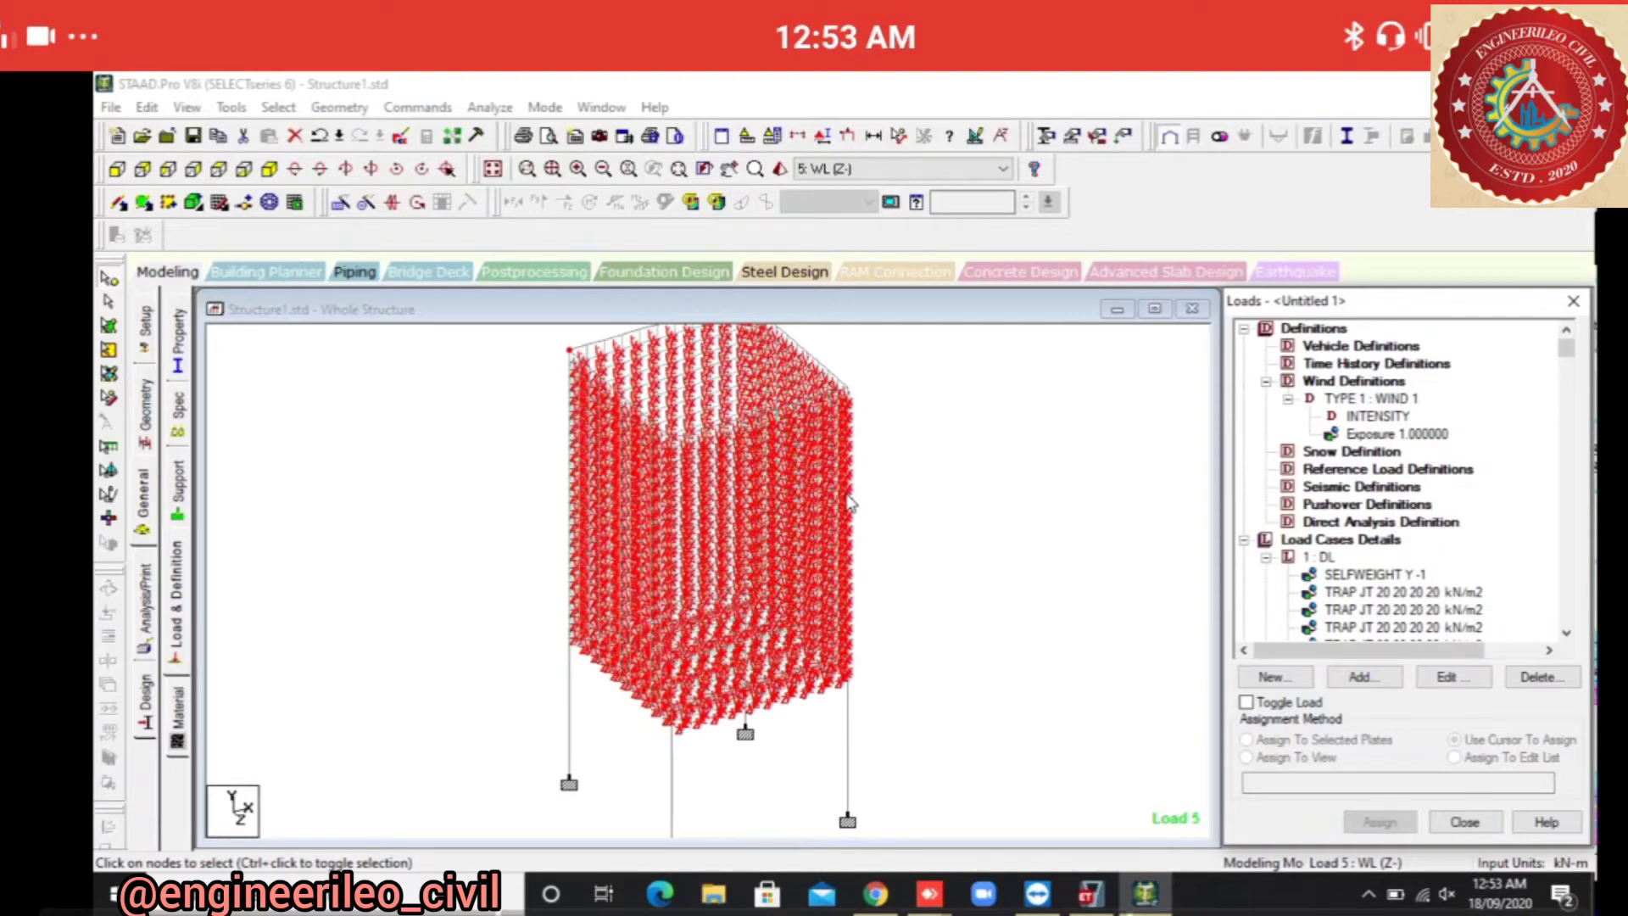
left_click(1341, 539)
left_click(1364, 676)
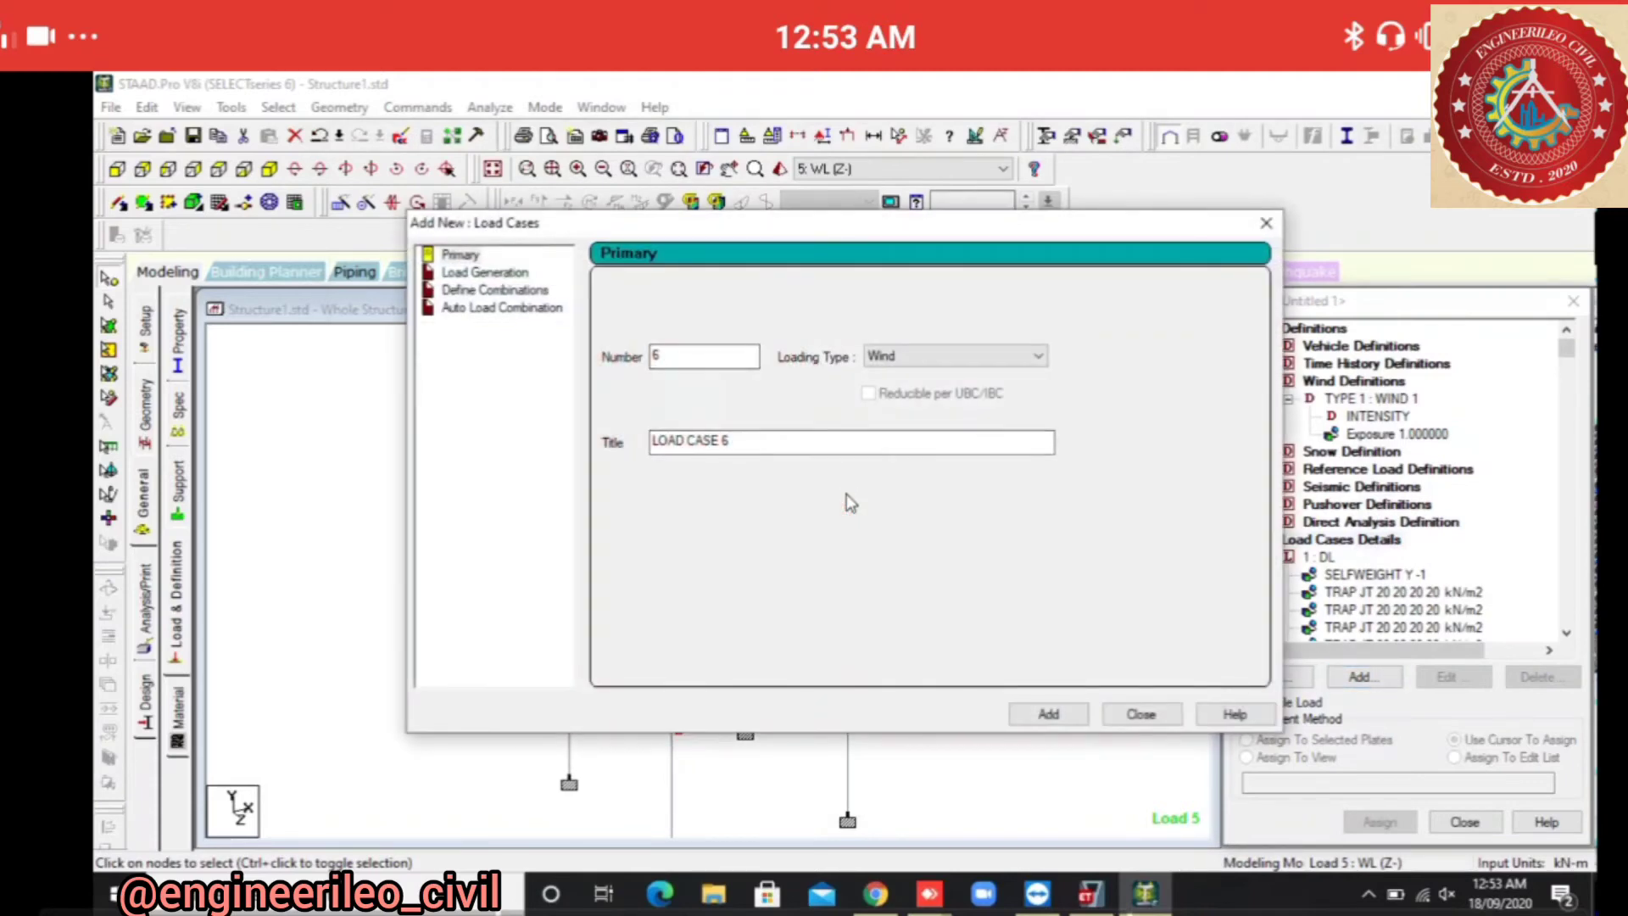
left_click(502, 308)
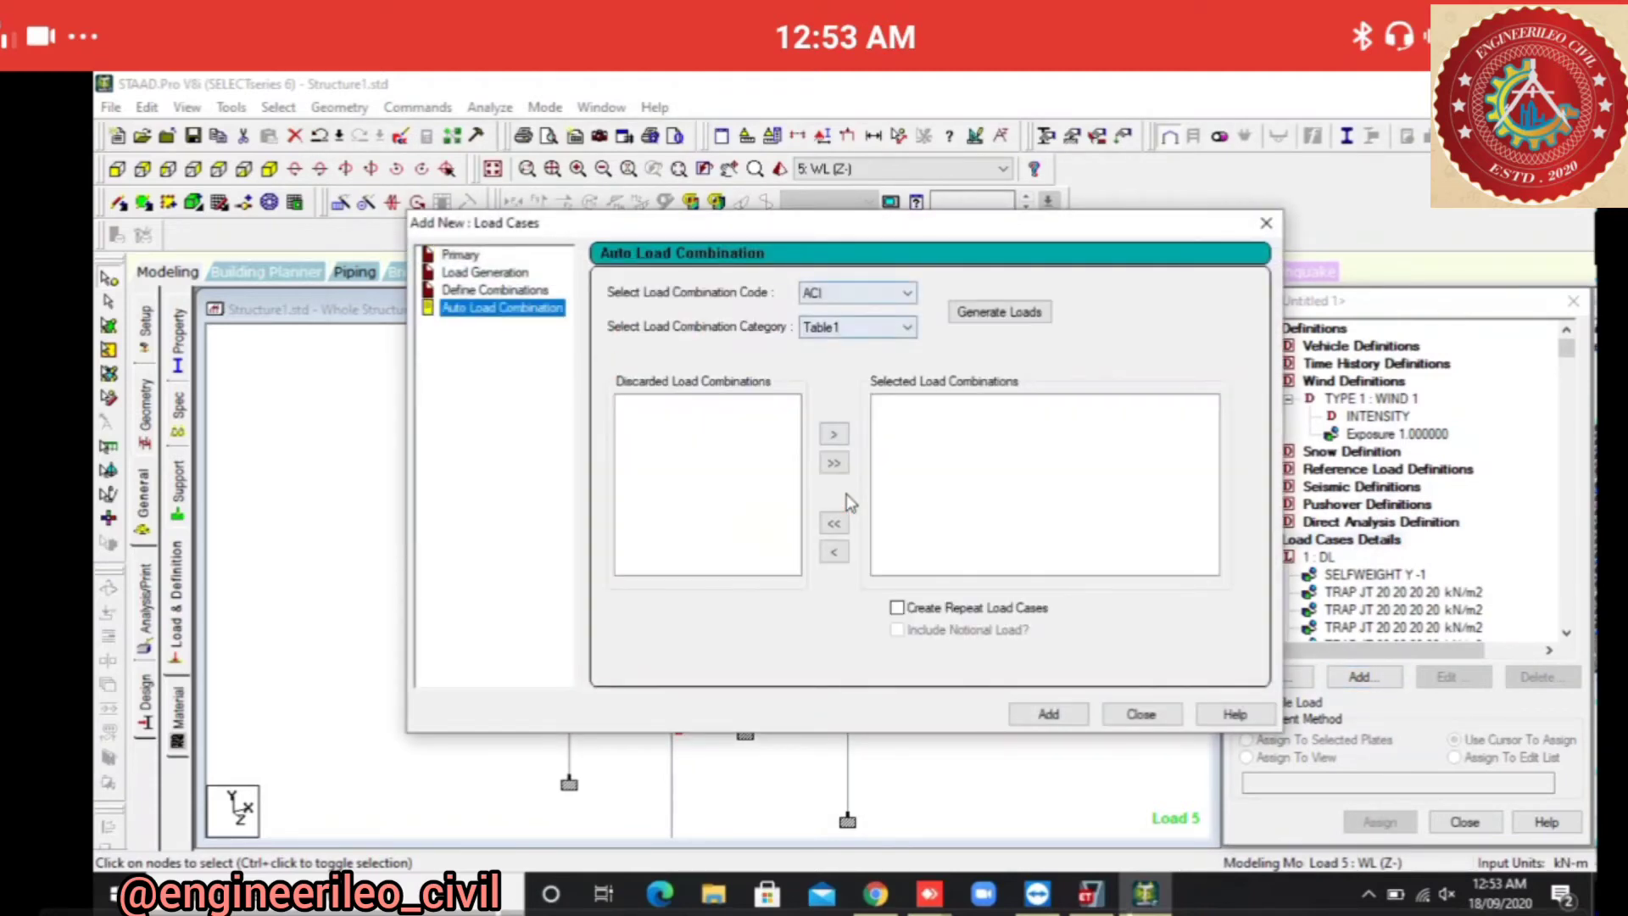
left_click(878, 293)
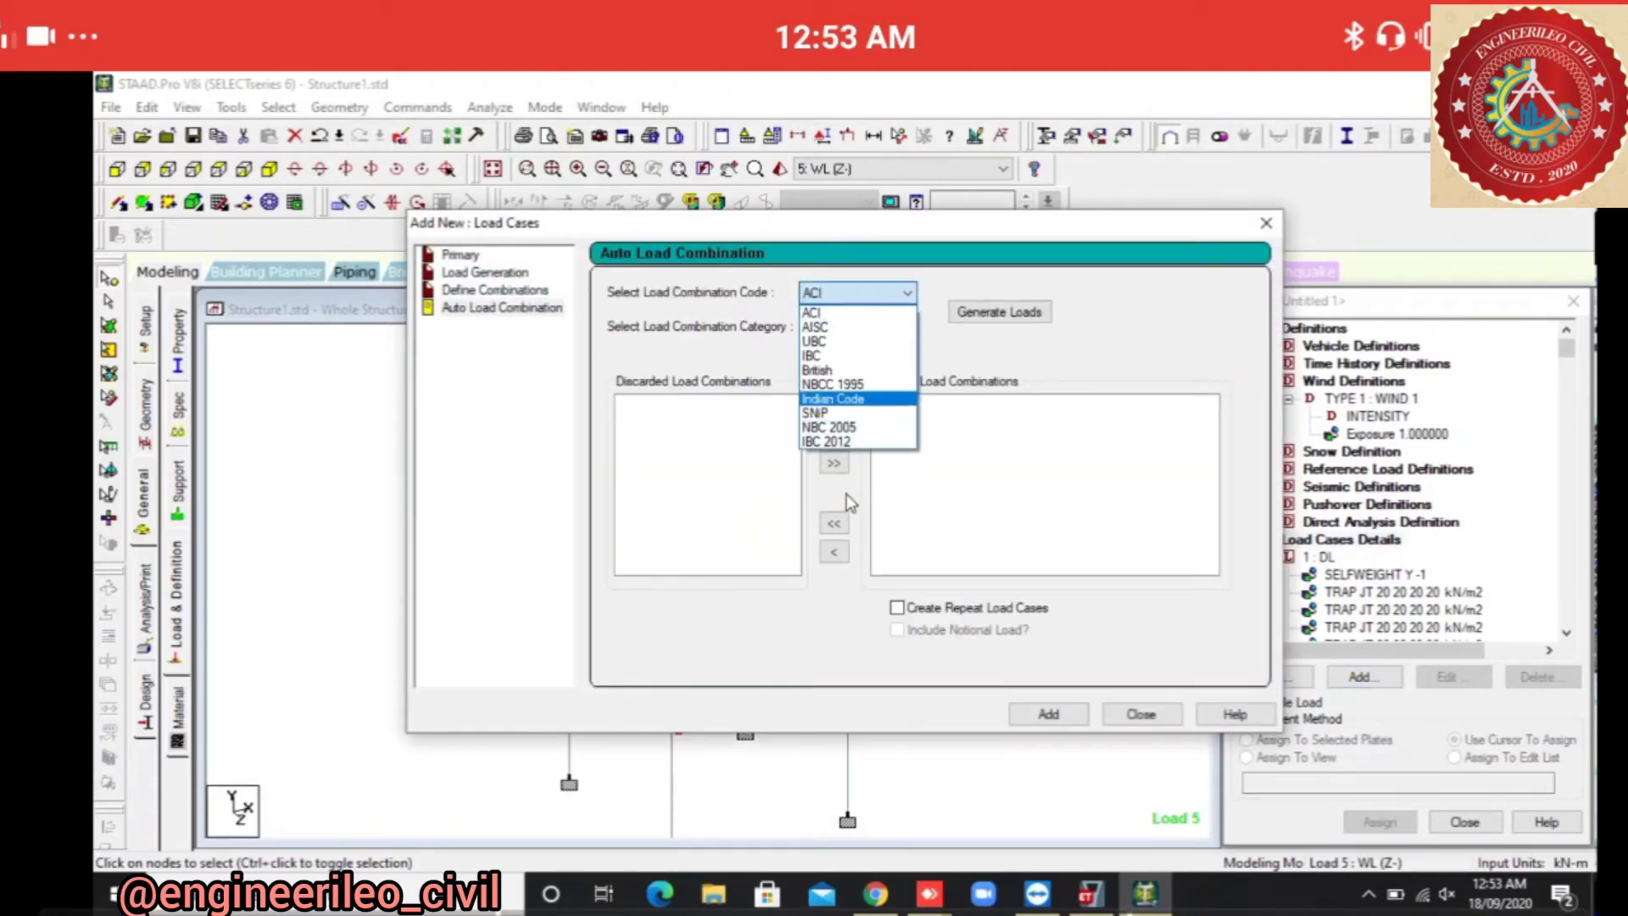
left_click(833, 398)
left_click(1000, 312)
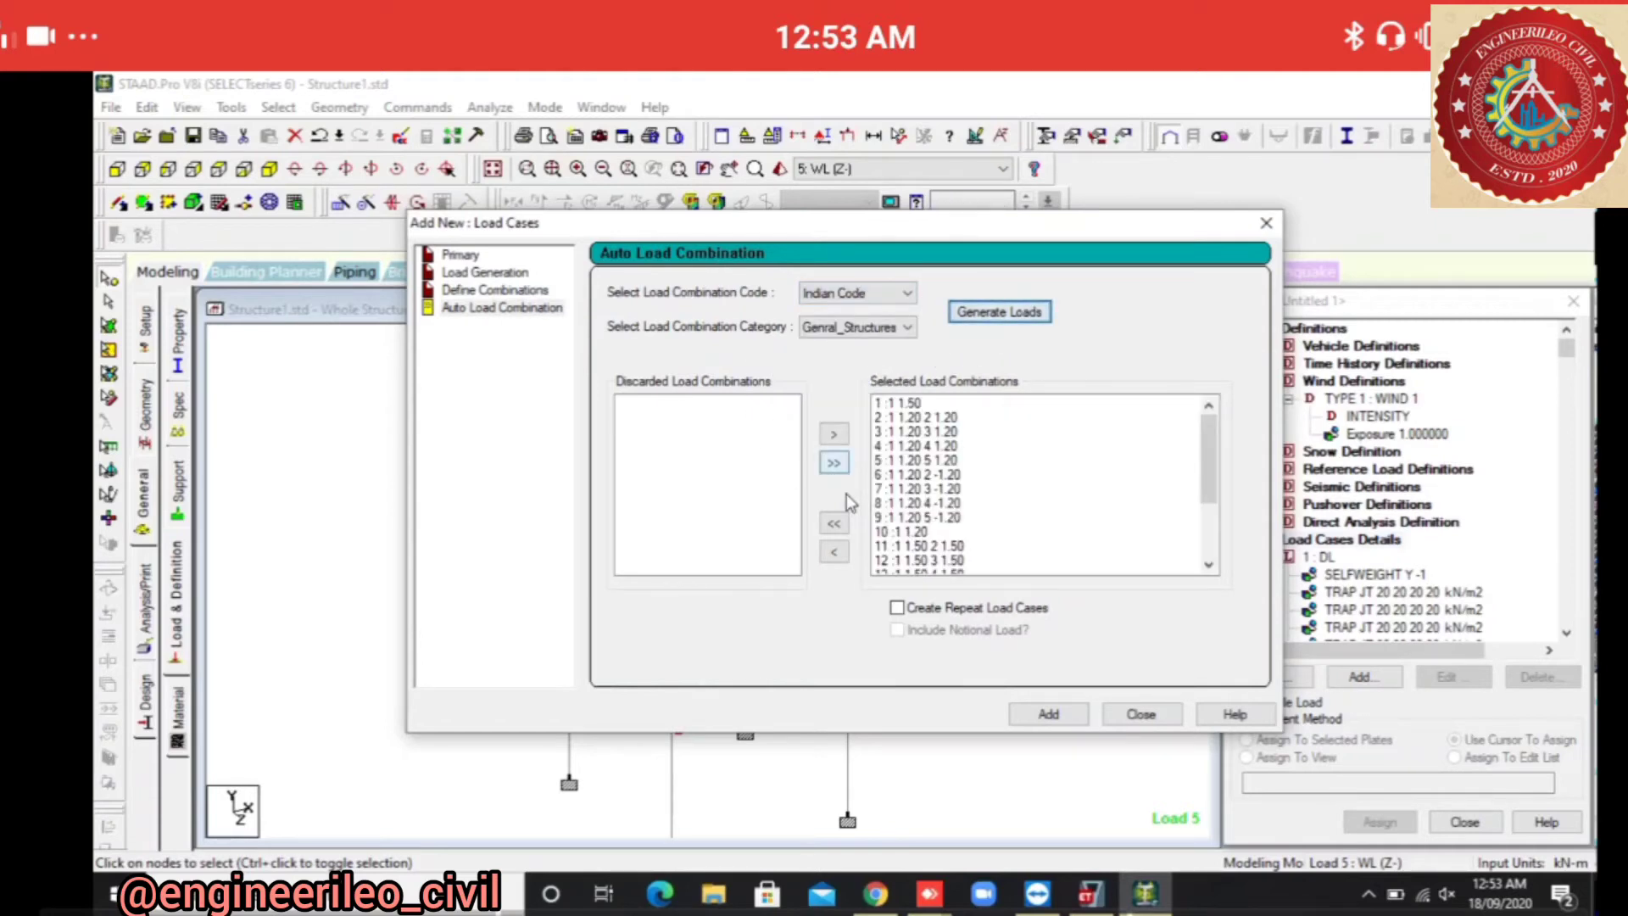
left_click(1049, 714)
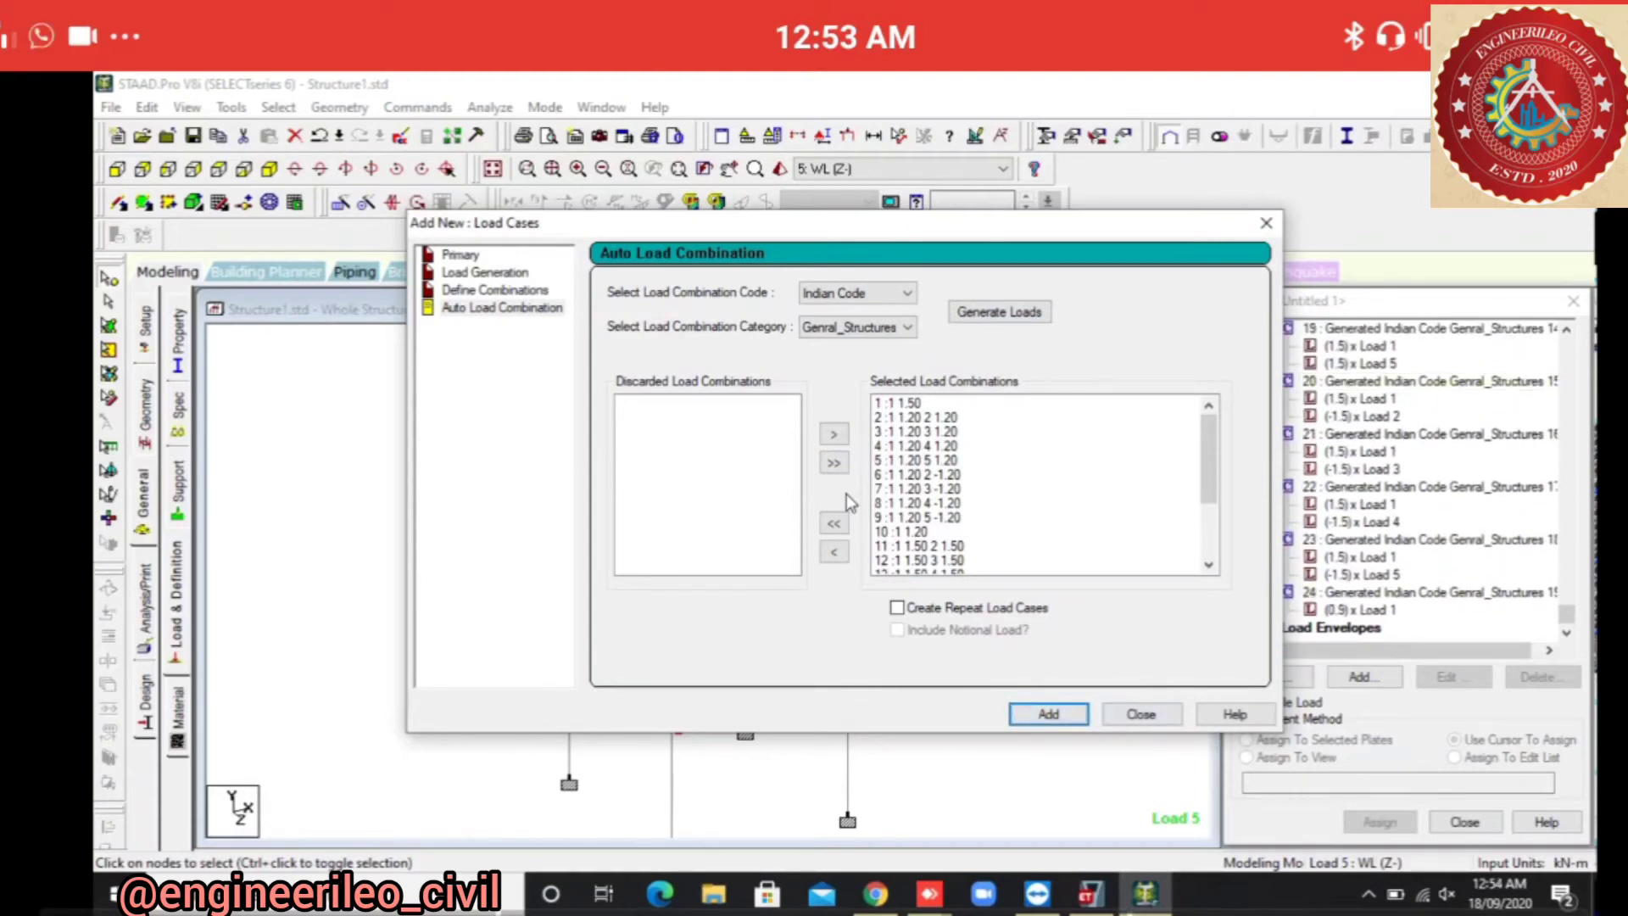
left_click(1141, 714)
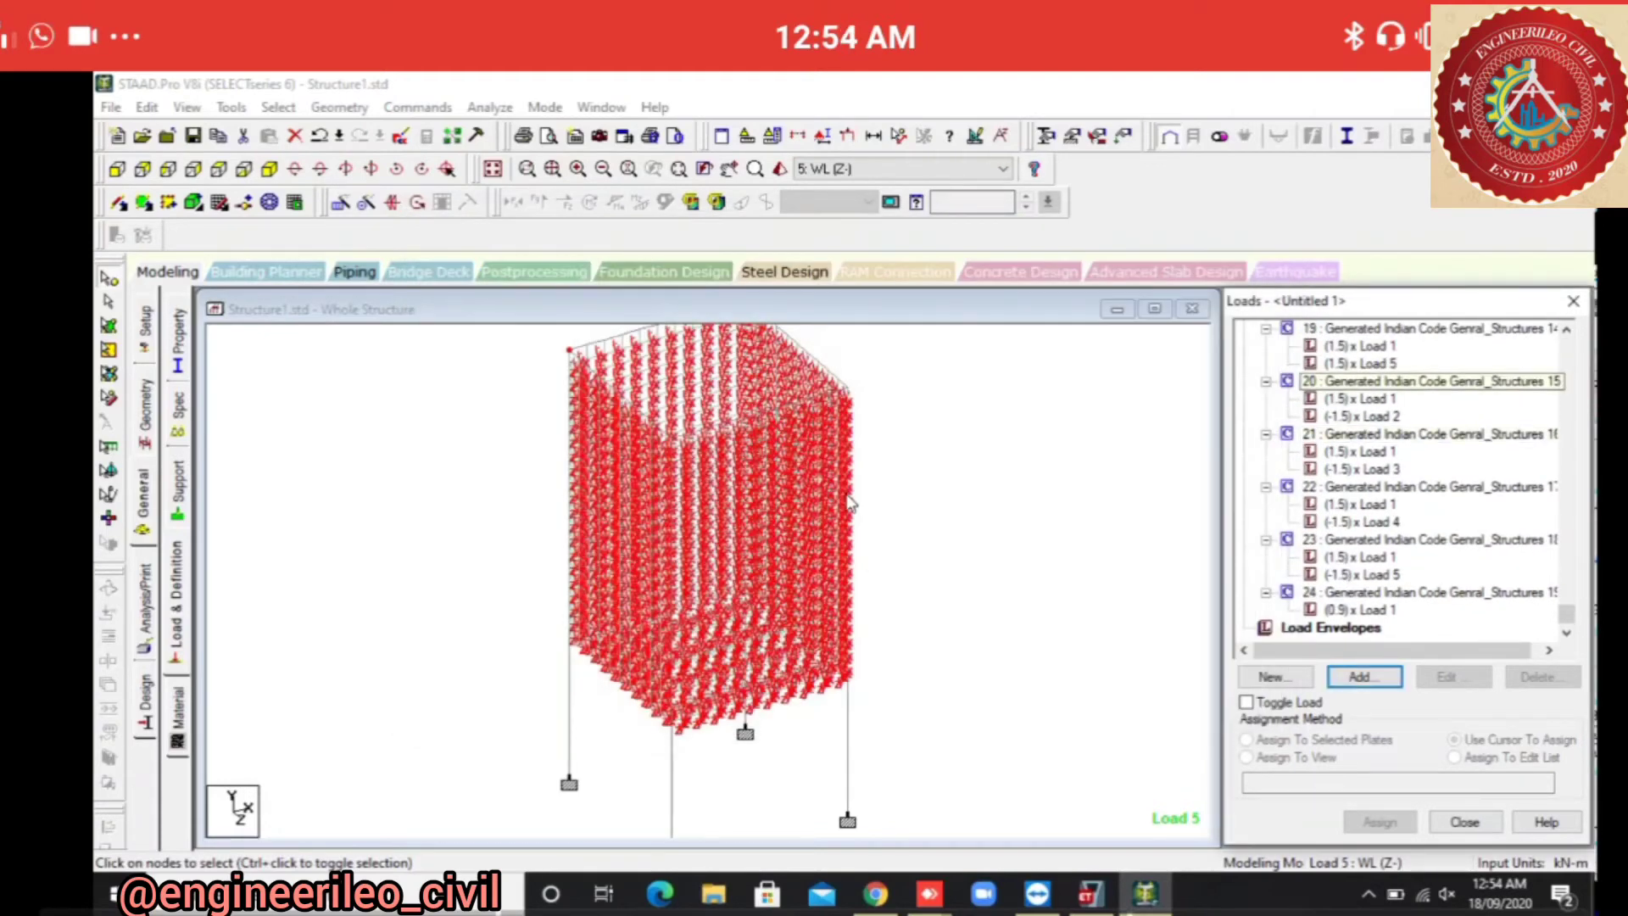
Select a single plate at the tank's upper corner and display it alone in the active window.
left_click(849, 498)
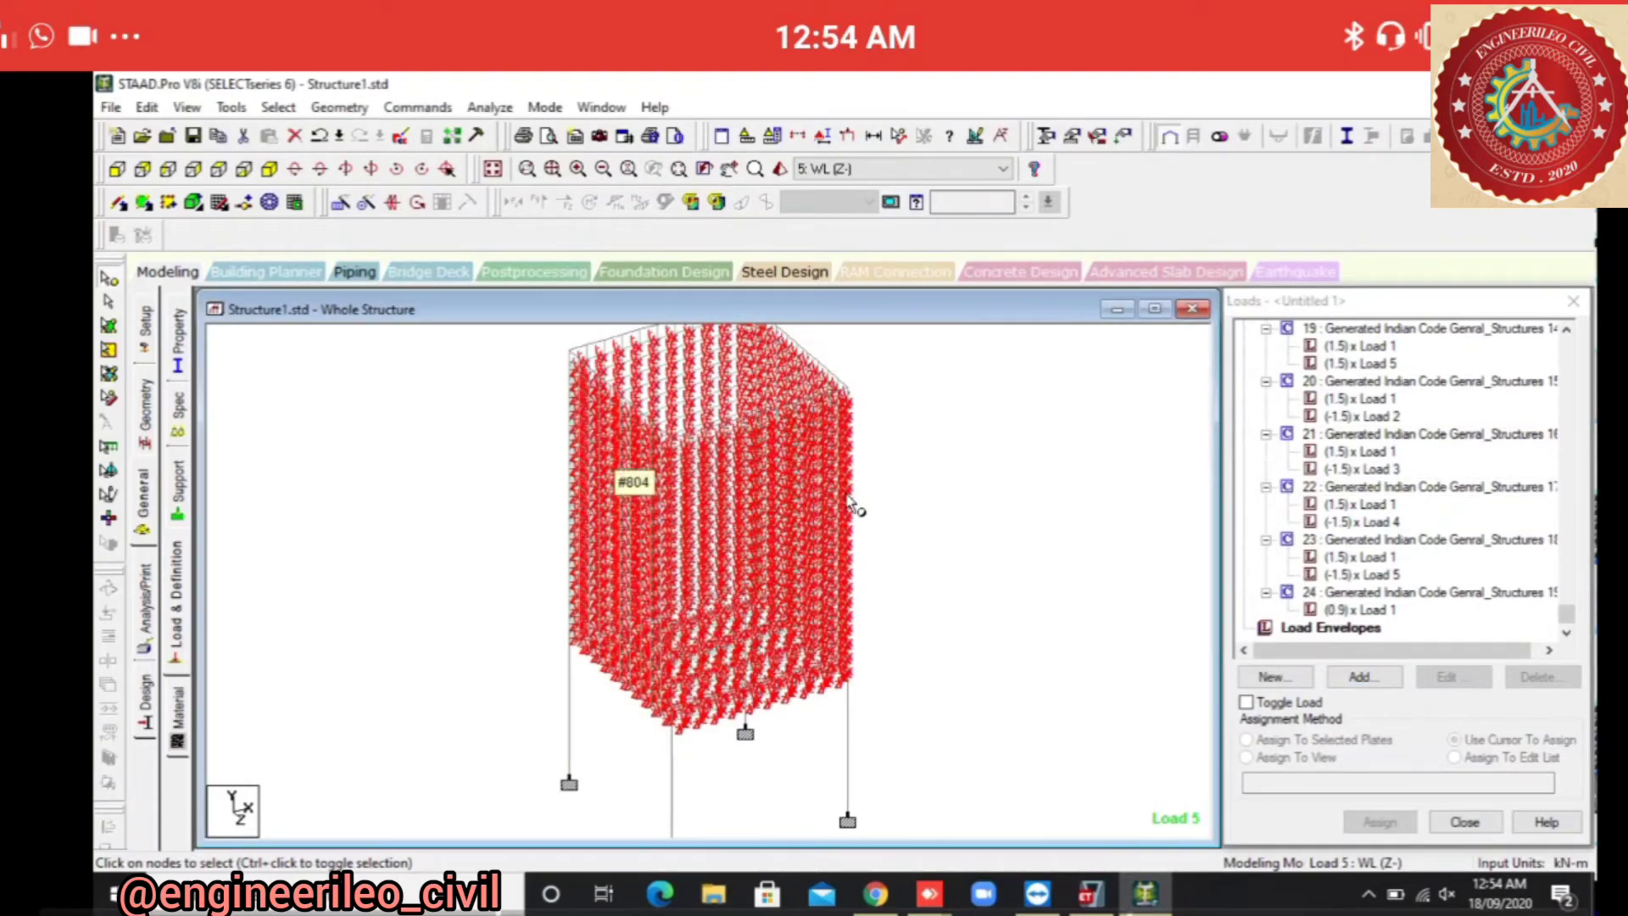
left_click(109, 325)
left_click(573, 376)
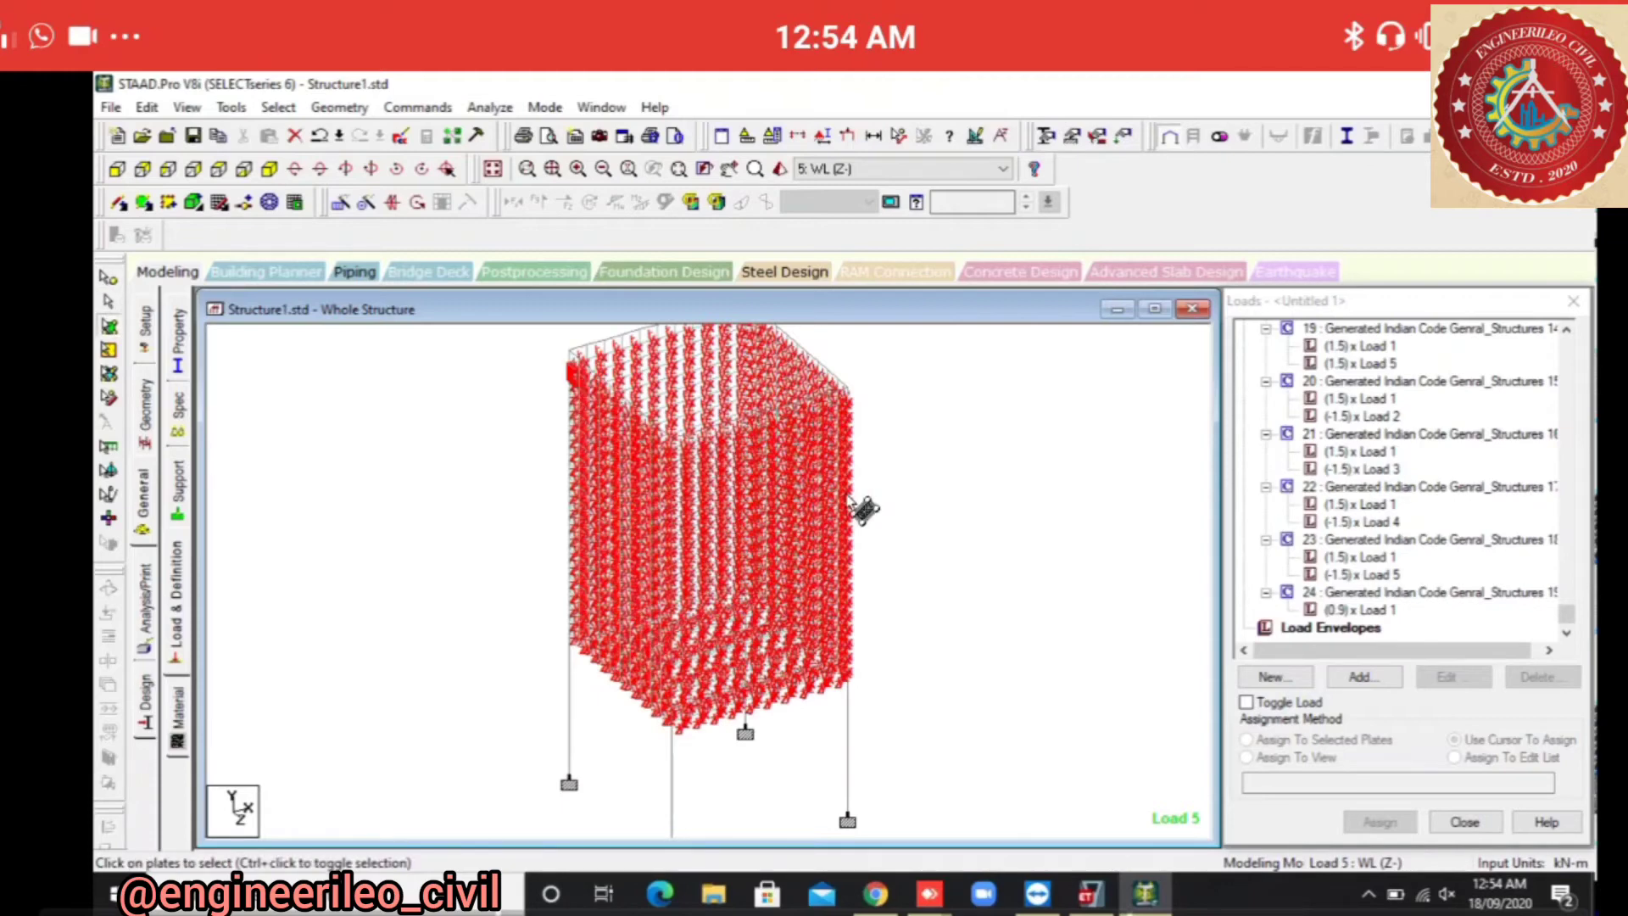
right_click(573, 376)
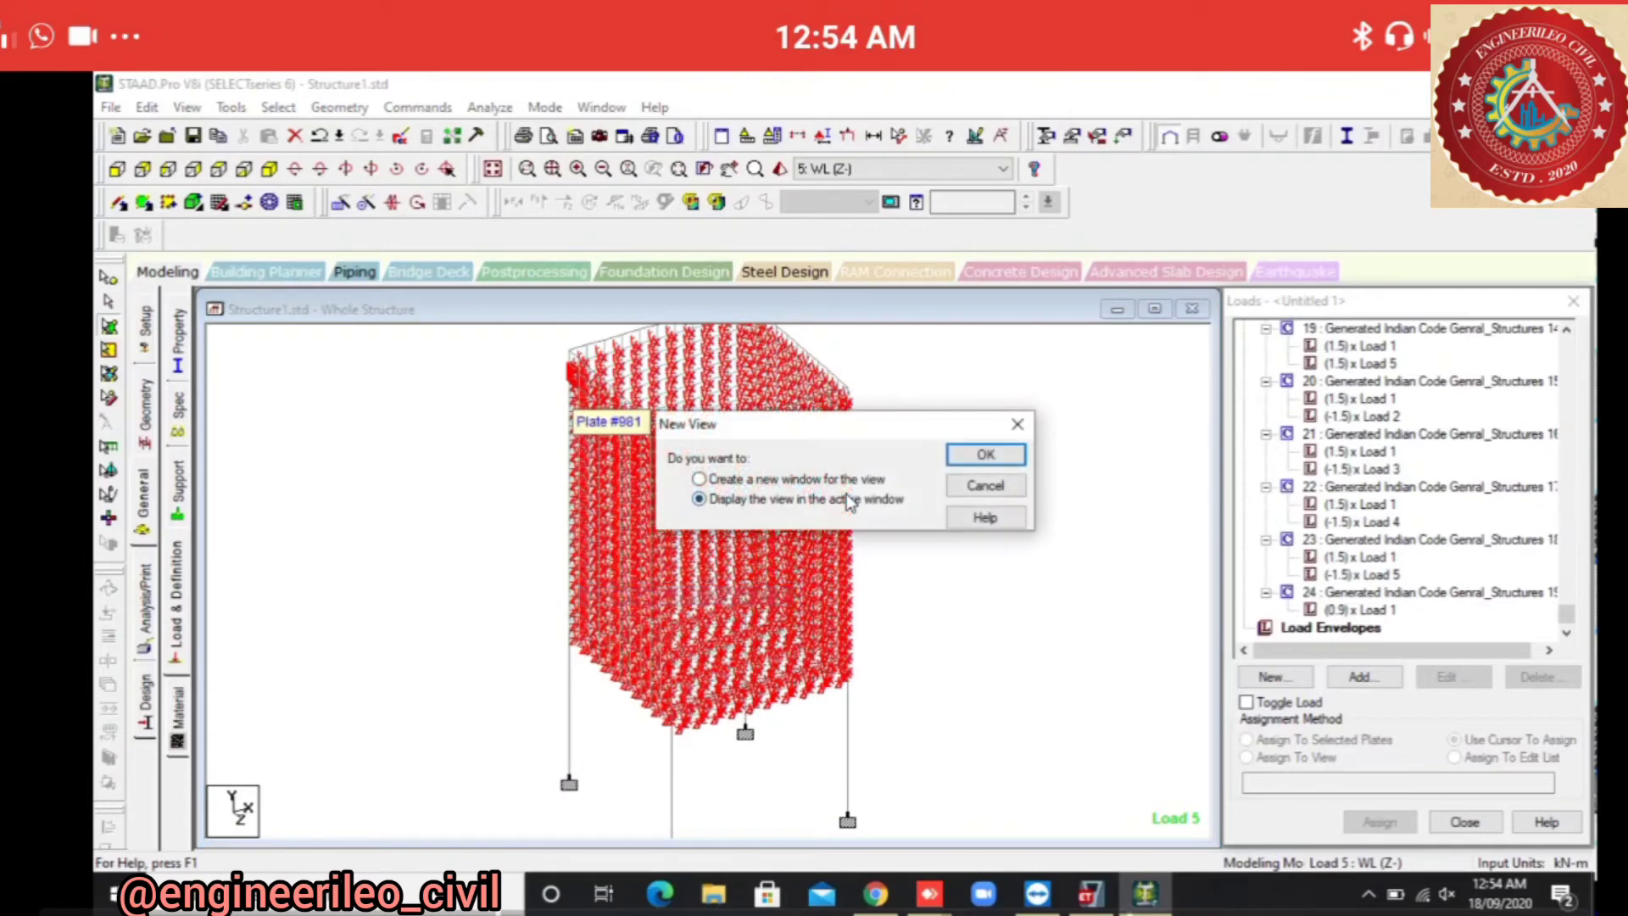
key("Return")
Turn off the plate orientation labels and display the whole structure again.
right_click(848, 501)
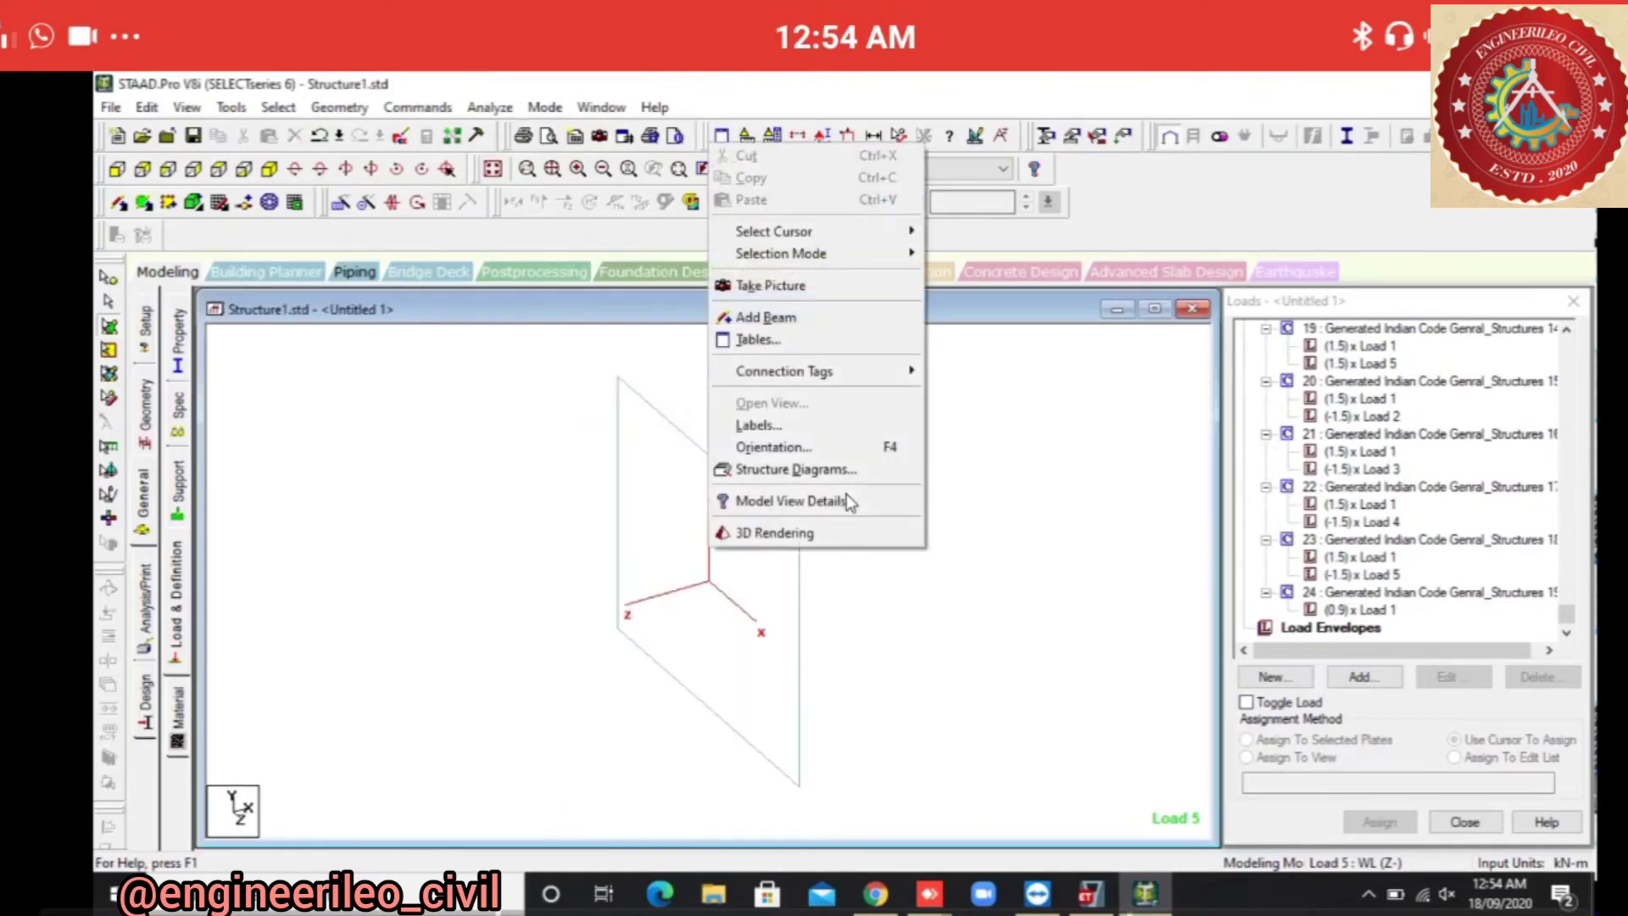
left_click(763, 424)
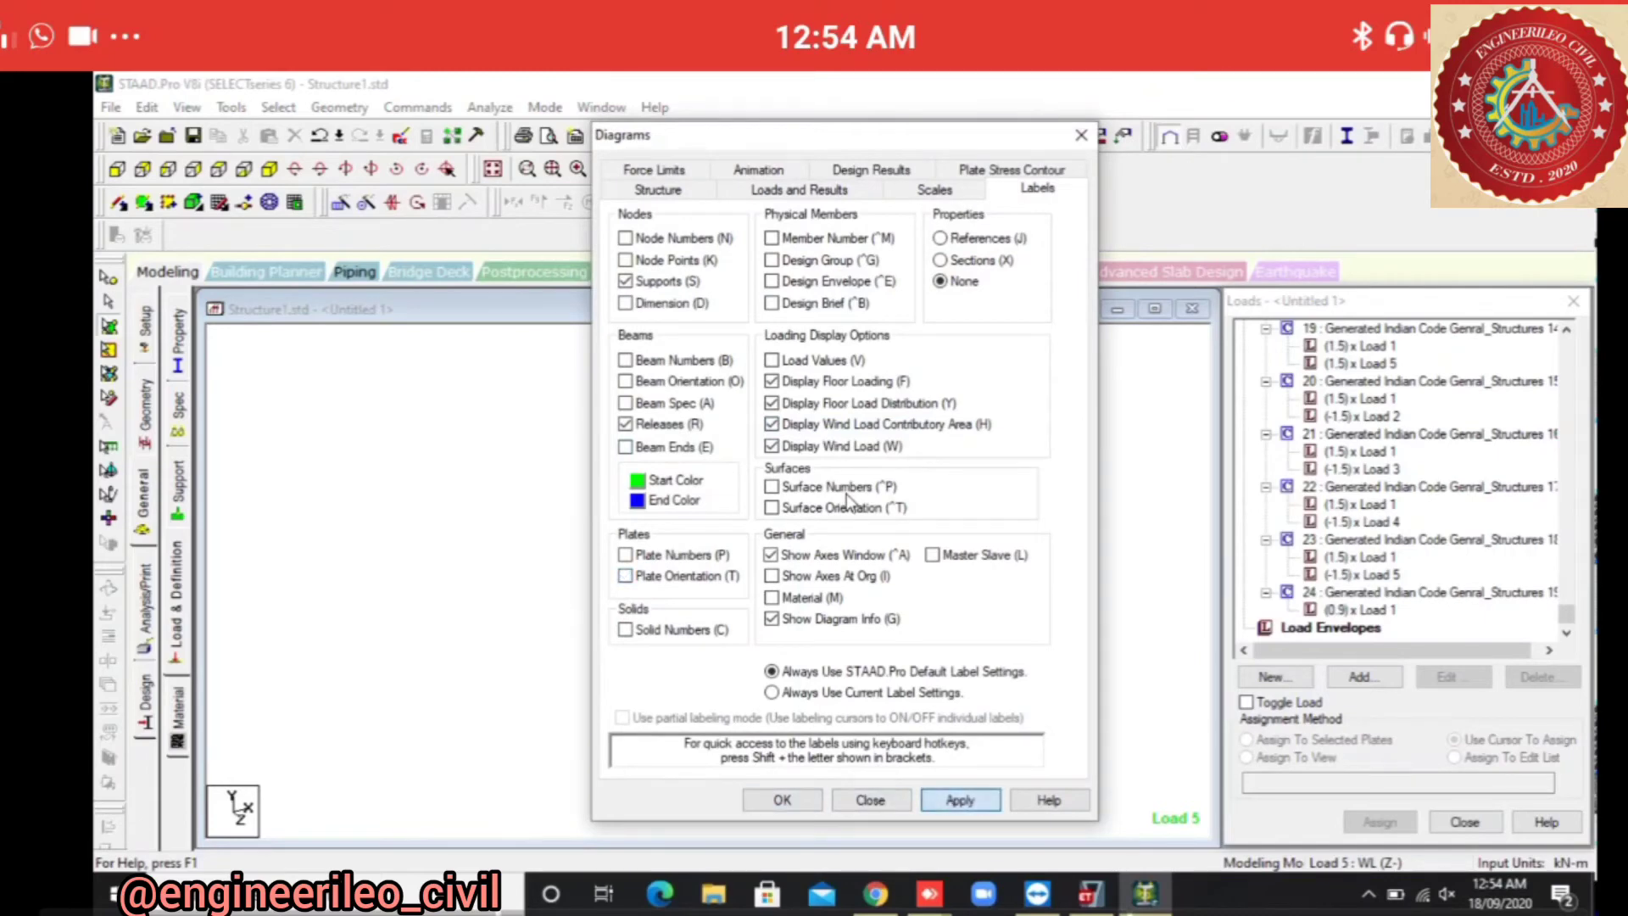
key("Return")
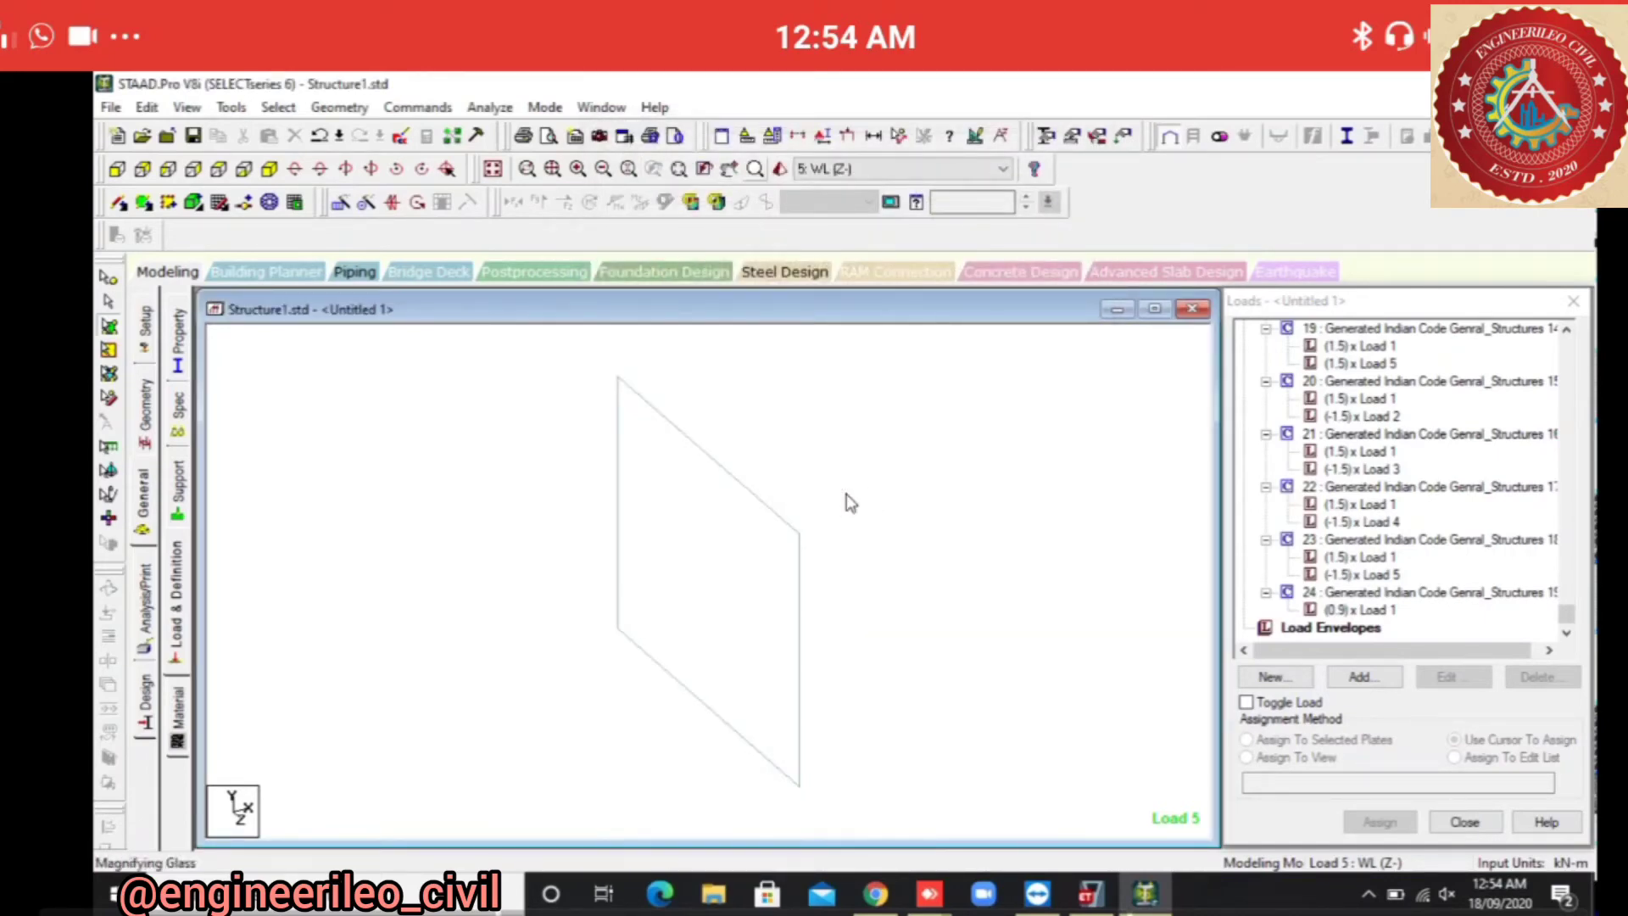
left_click(493, 168)
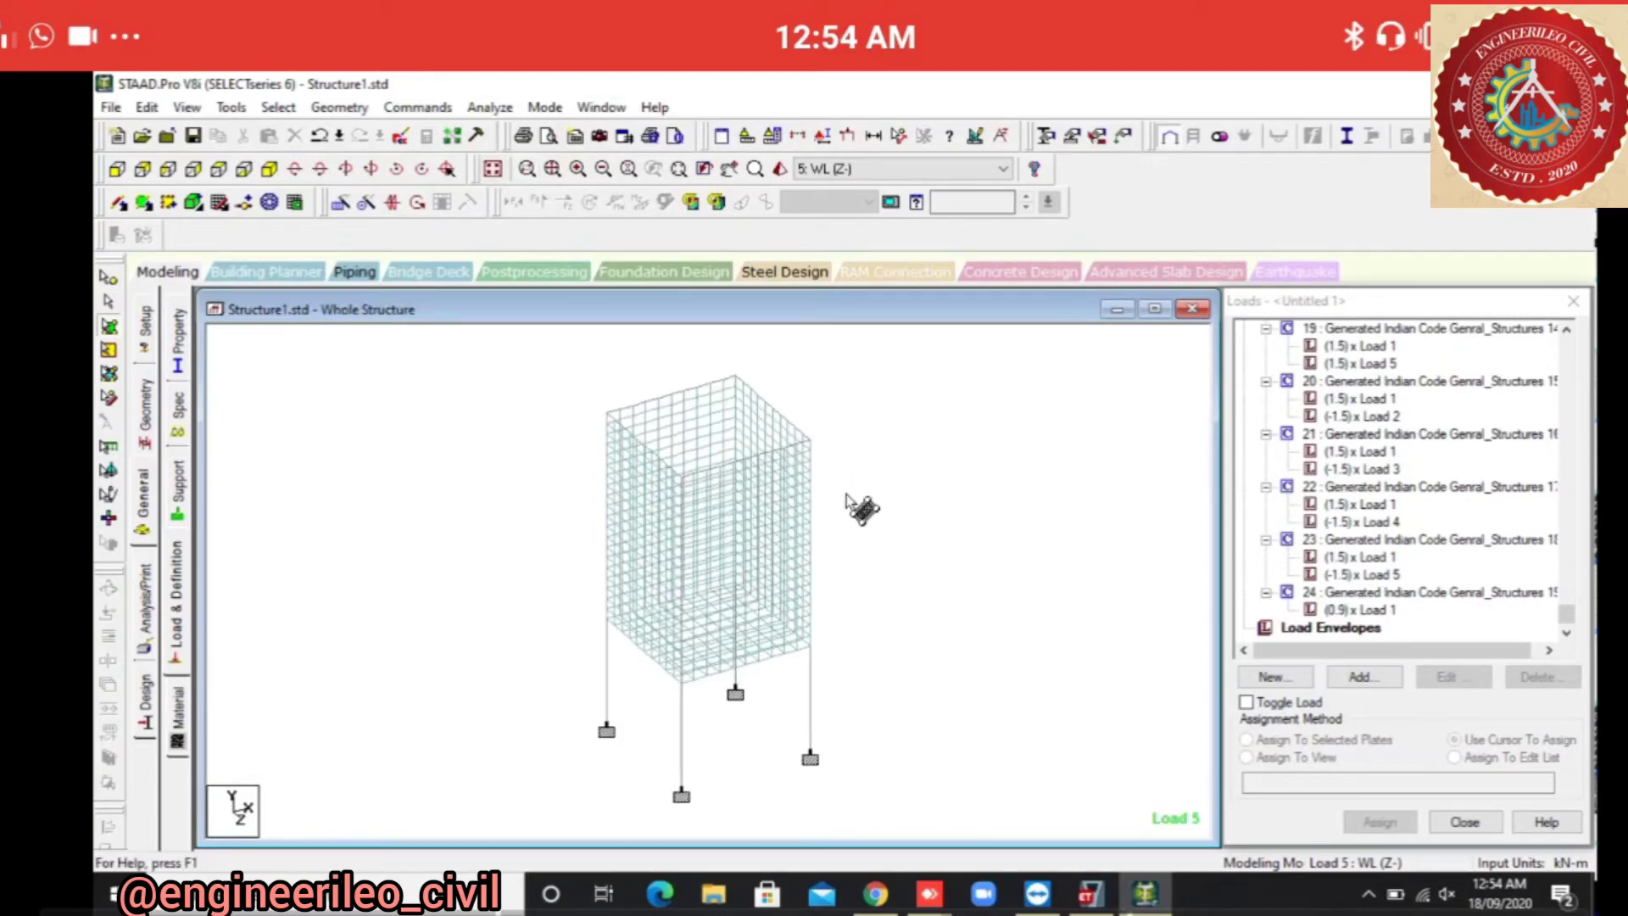
Display the Load 1 component with factor 1.5 of load combination 21 on the model.
left_click(1360, 452)
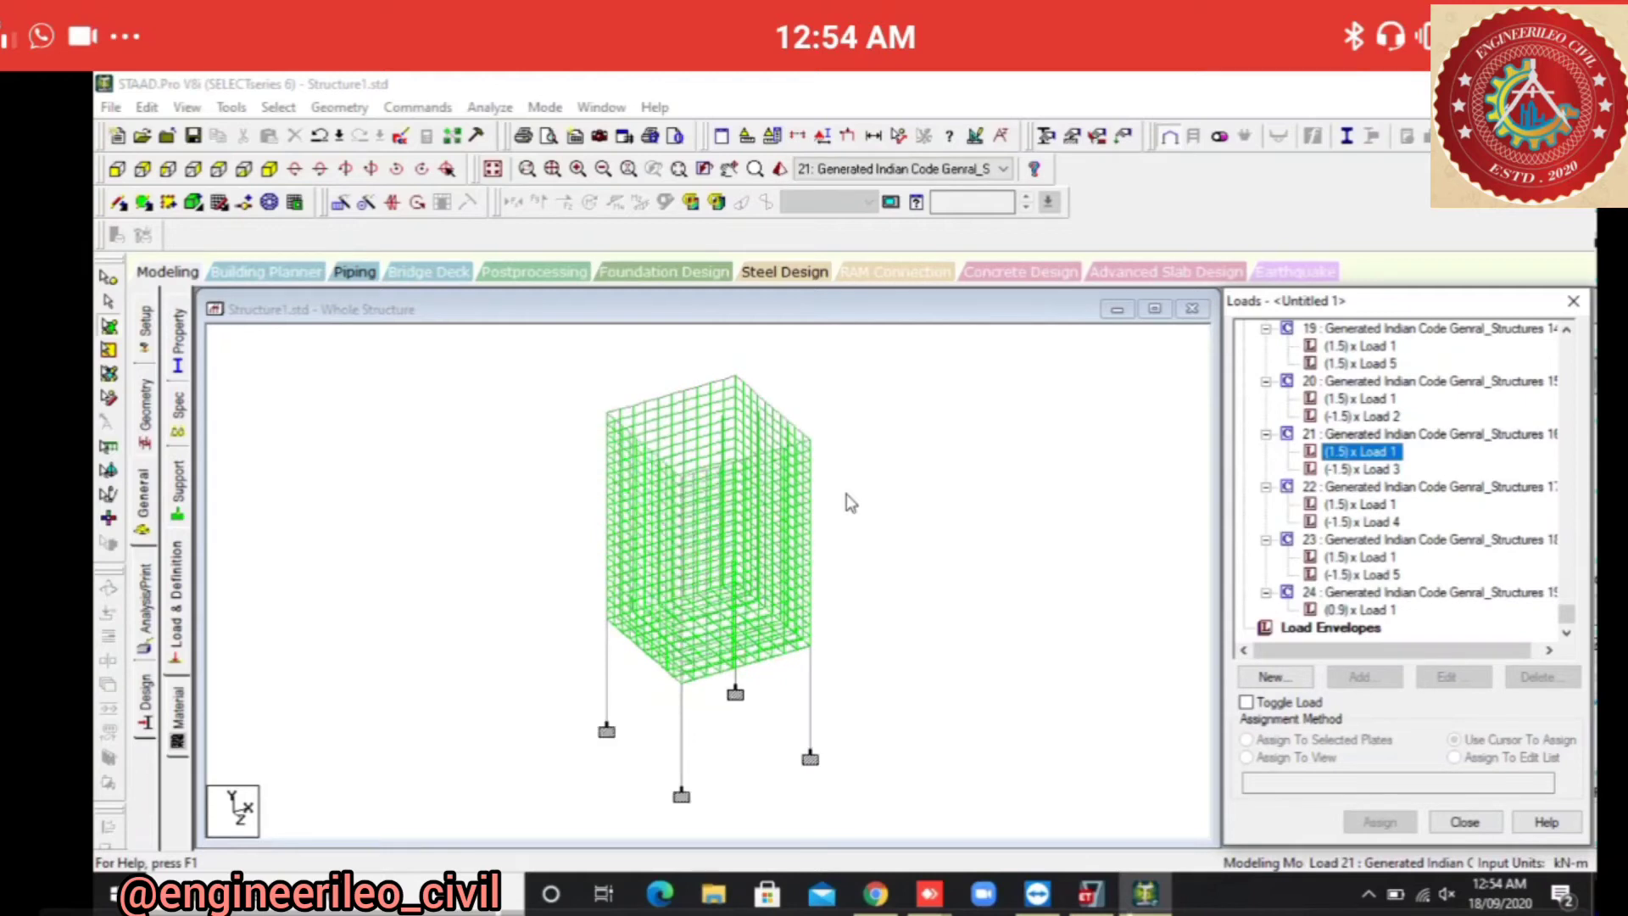
left_click(851, 503)
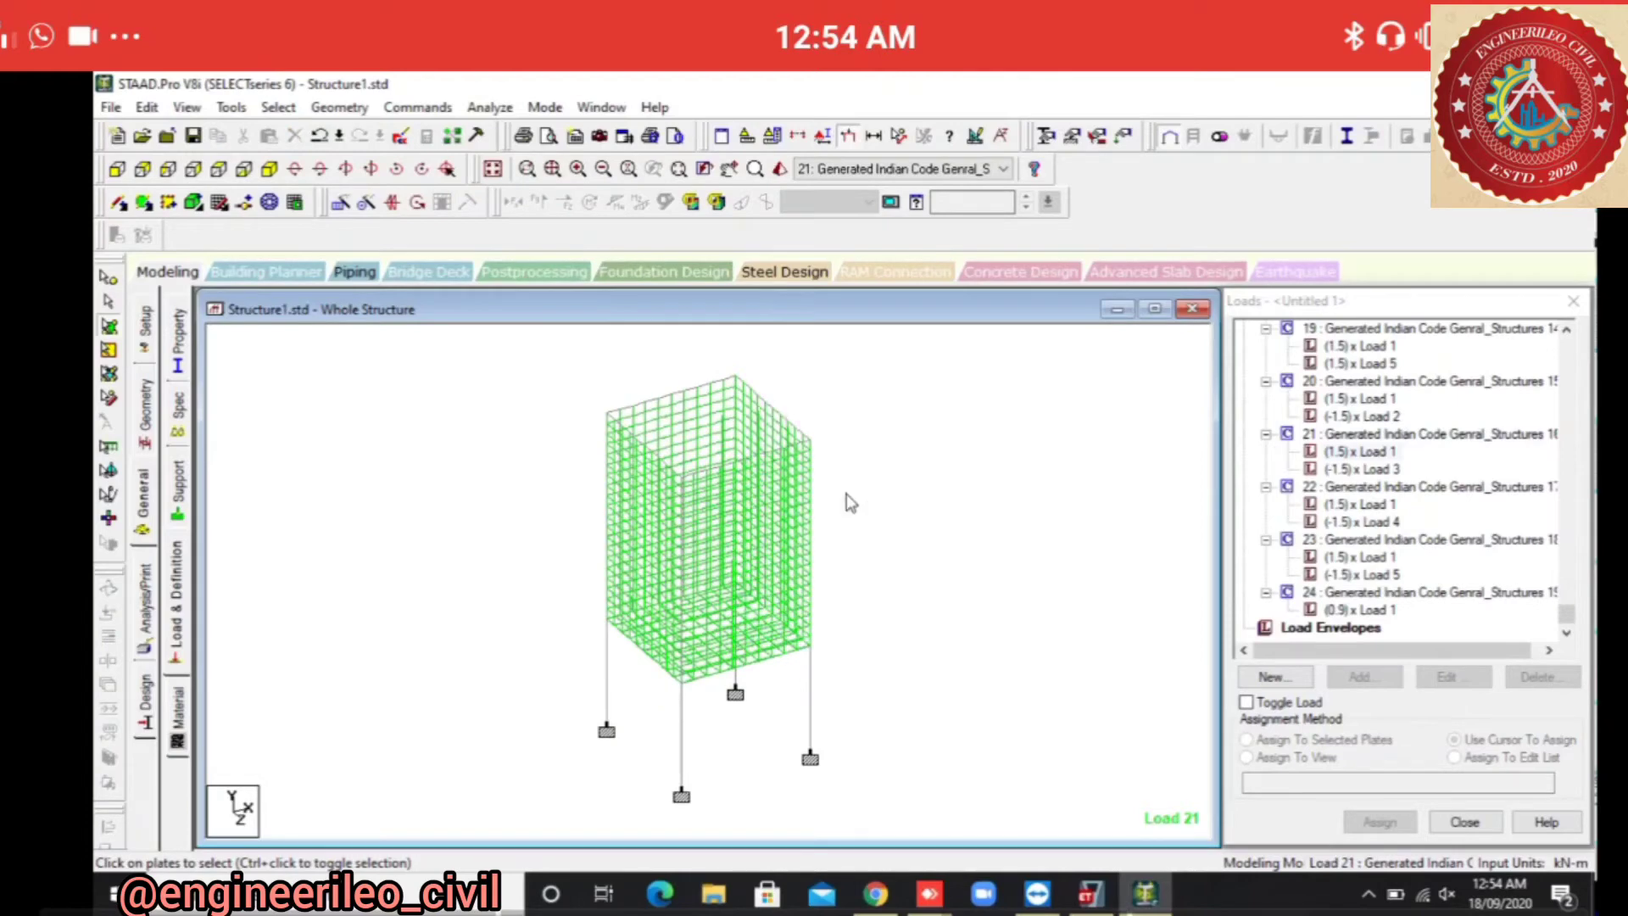
Add a Perform Analysis command with the No Print option and accept the automatic save of the file.
left_click(145, 614)
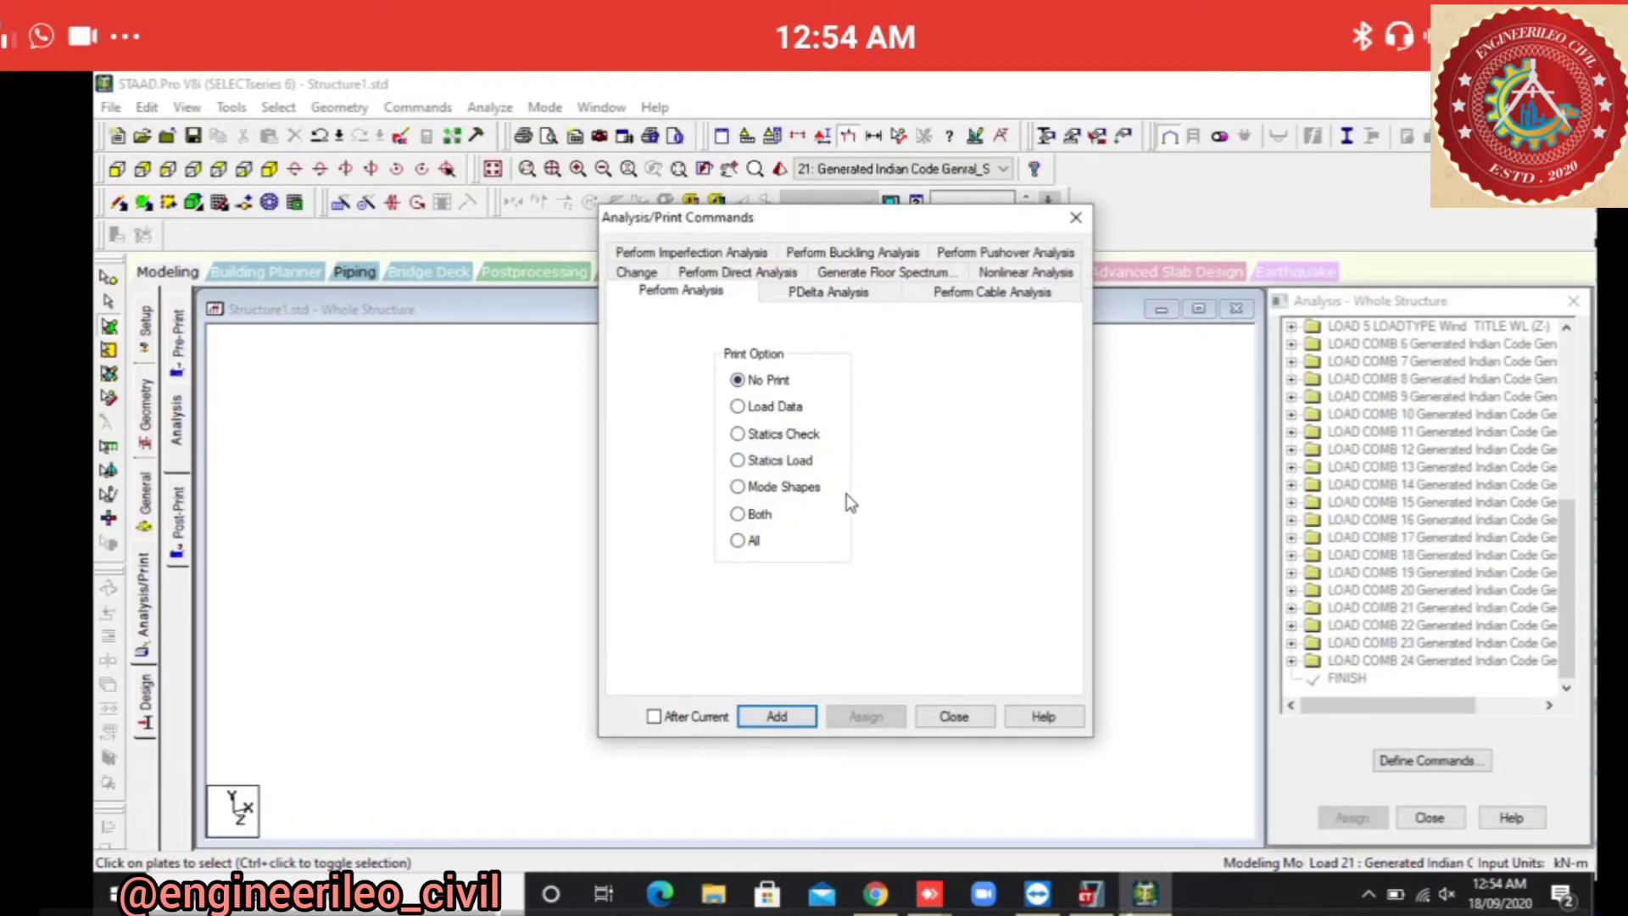
key("Return")
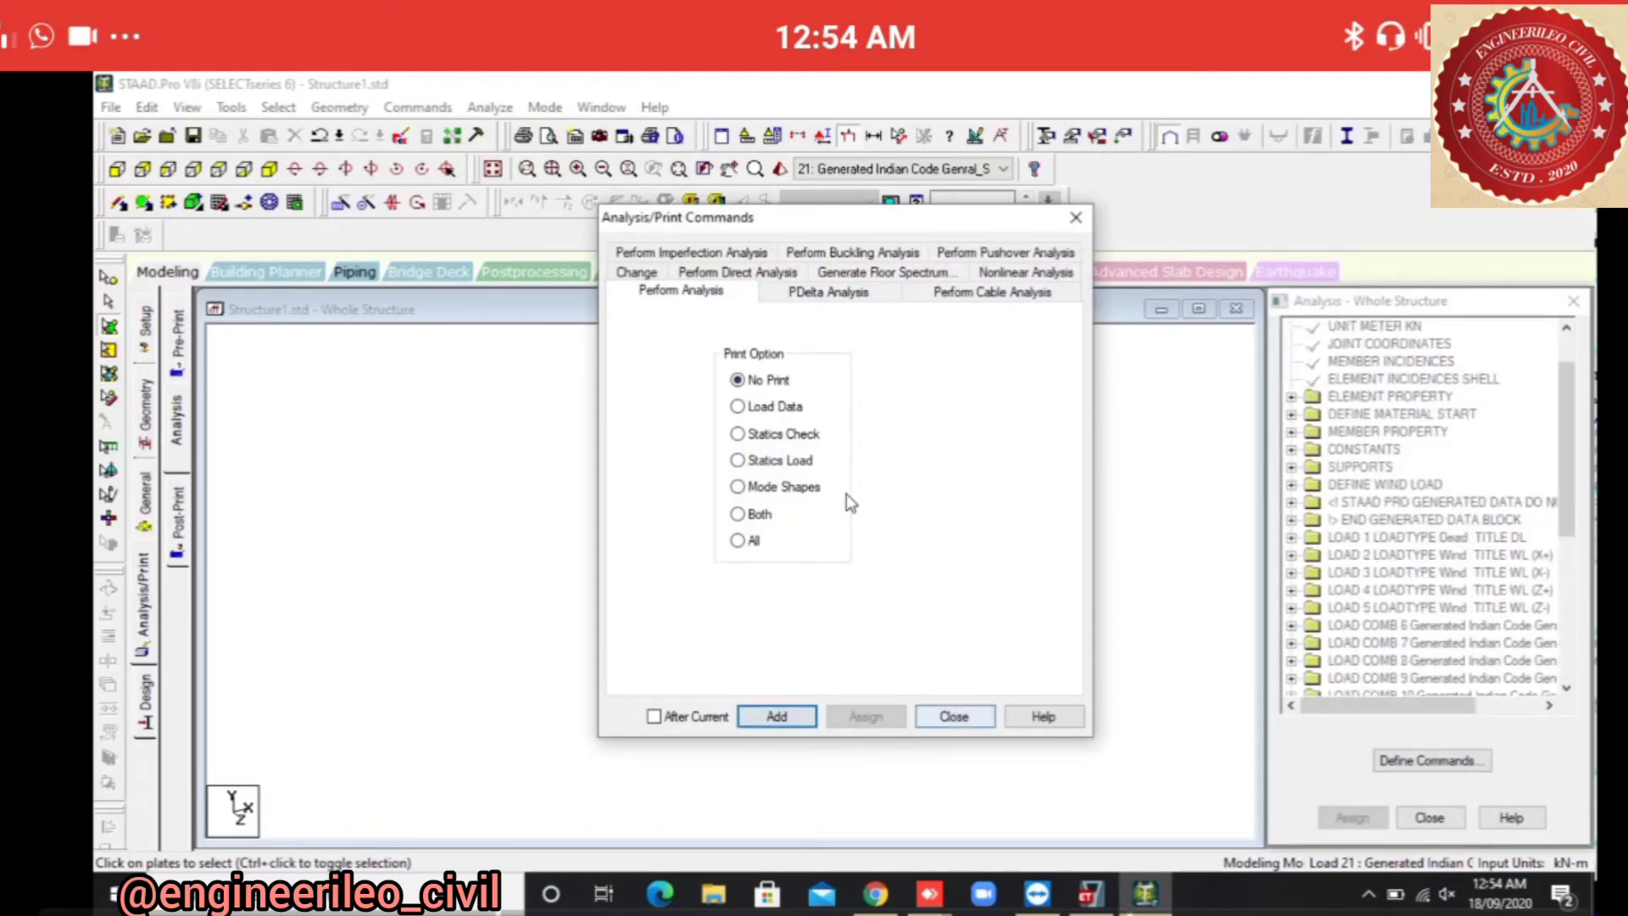
key("Escape")
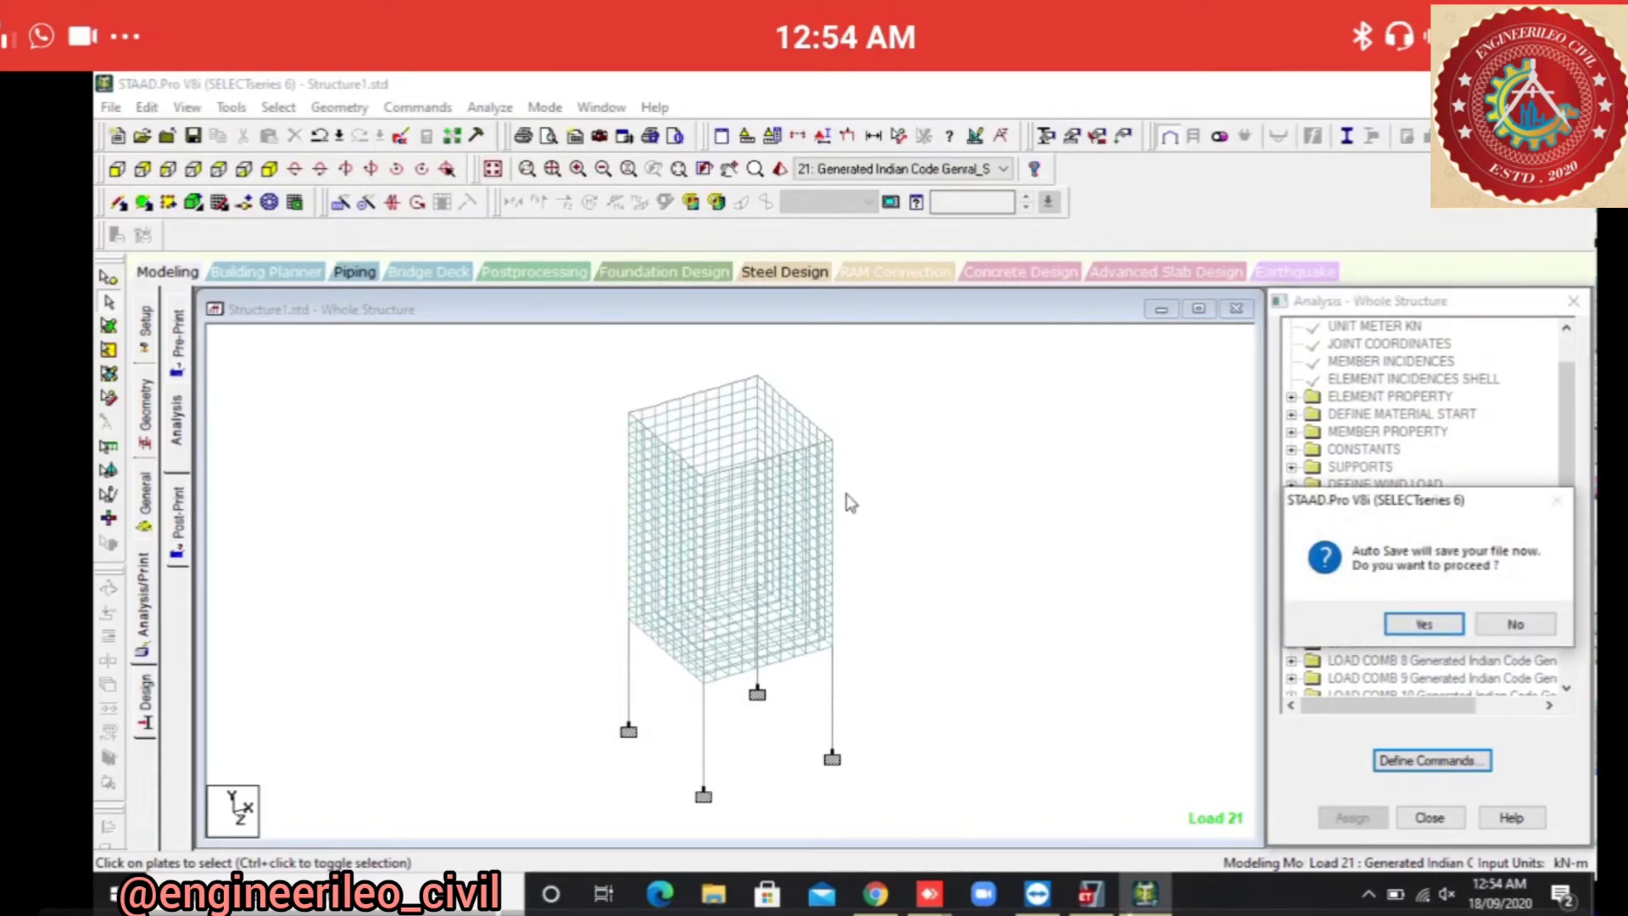
key("Return")
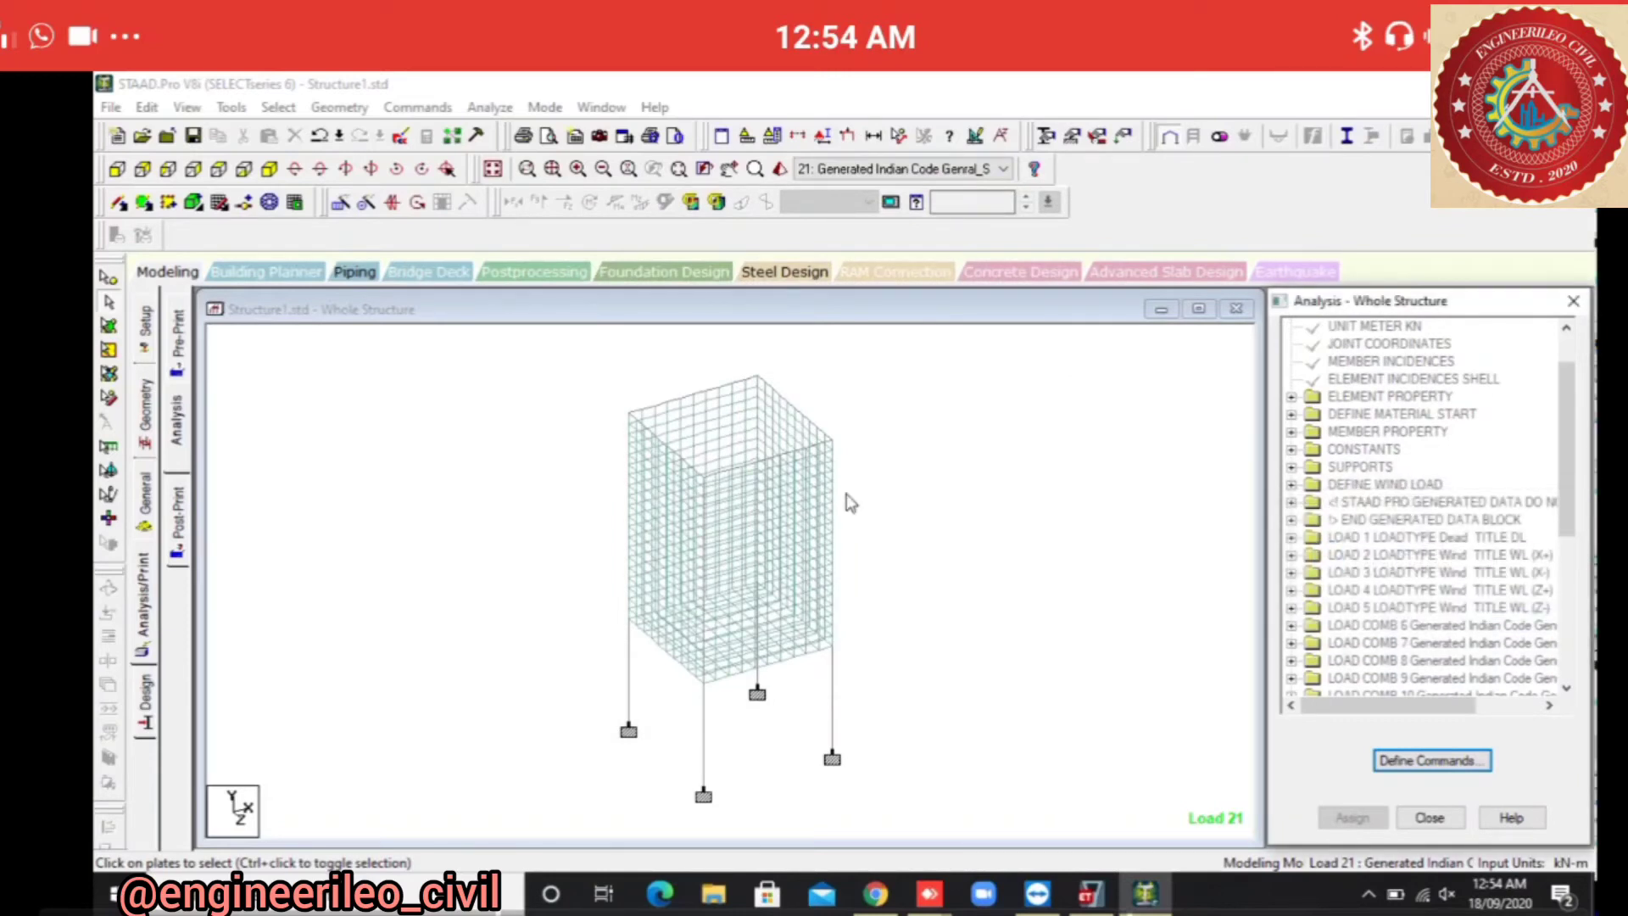
Save the modified structure, run the analysis and close the completed analysis run.
key("alt+a")
key("Return")
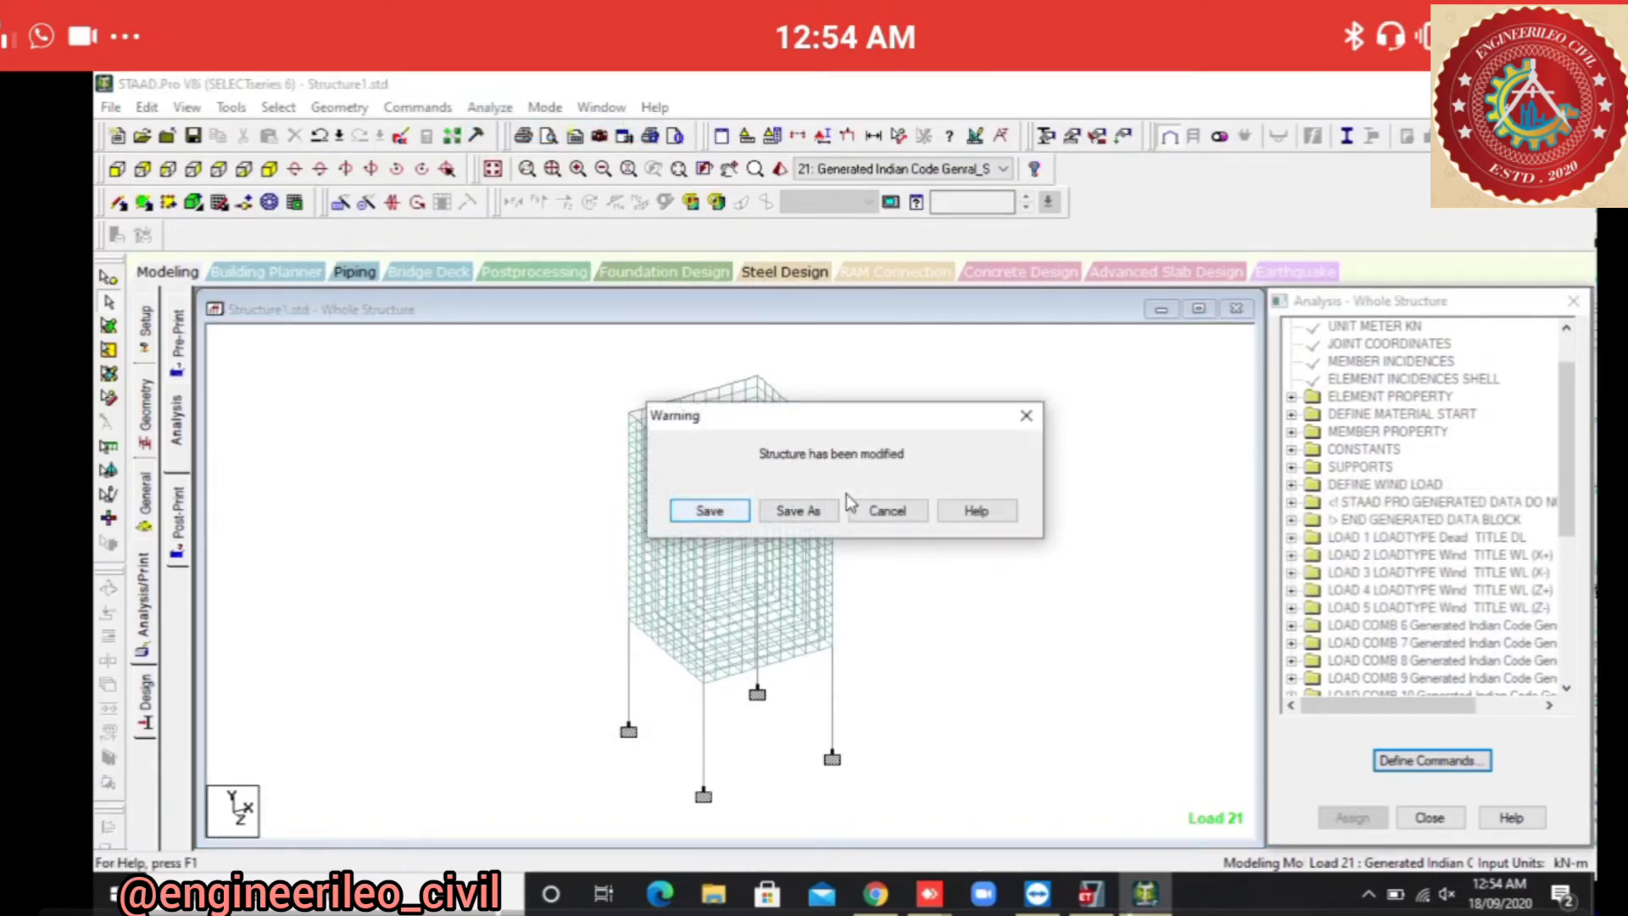
key("Return")
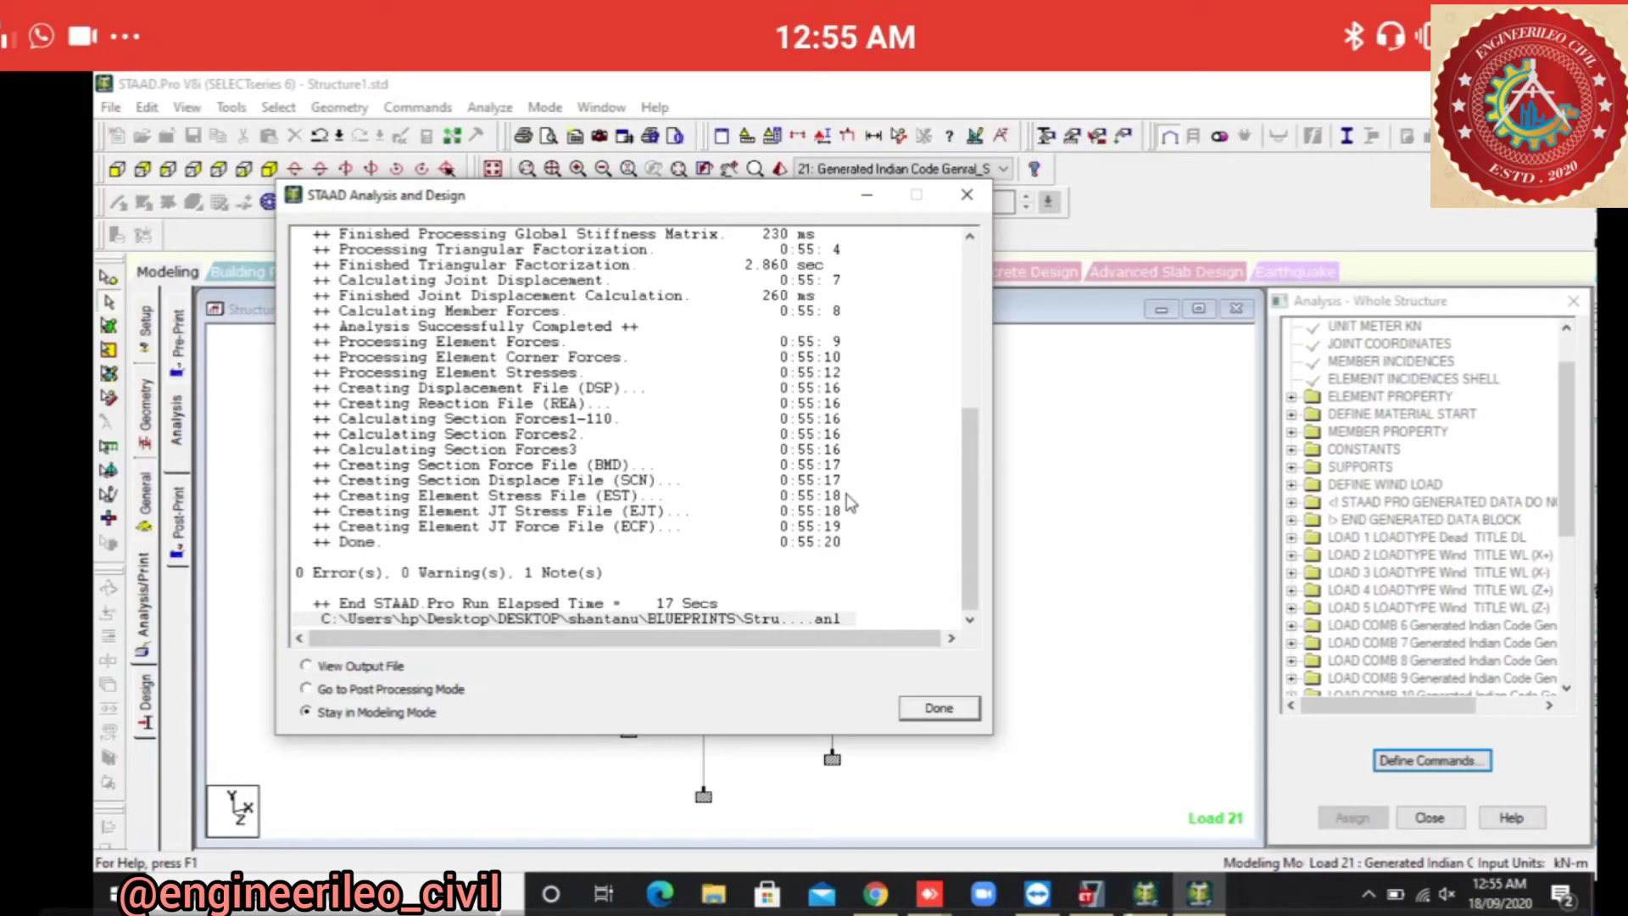
key("Up")
key("Return")
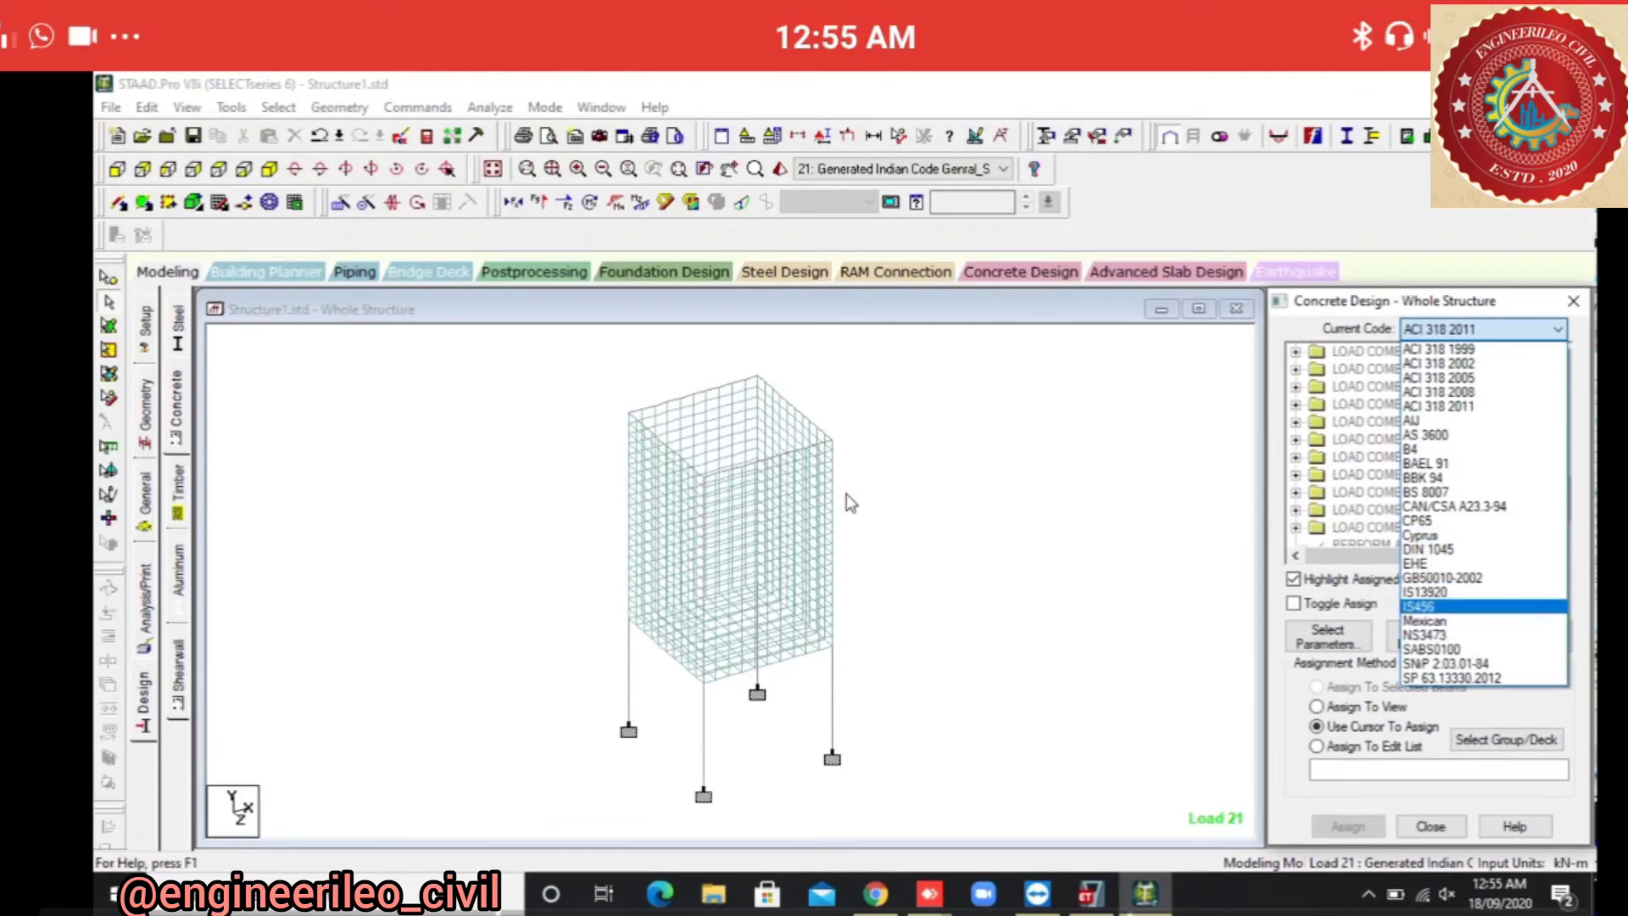
Set the concrete design code to IS456 and define the FC compressive strength as 20000 kN/m2.
left_click(1456, 605)
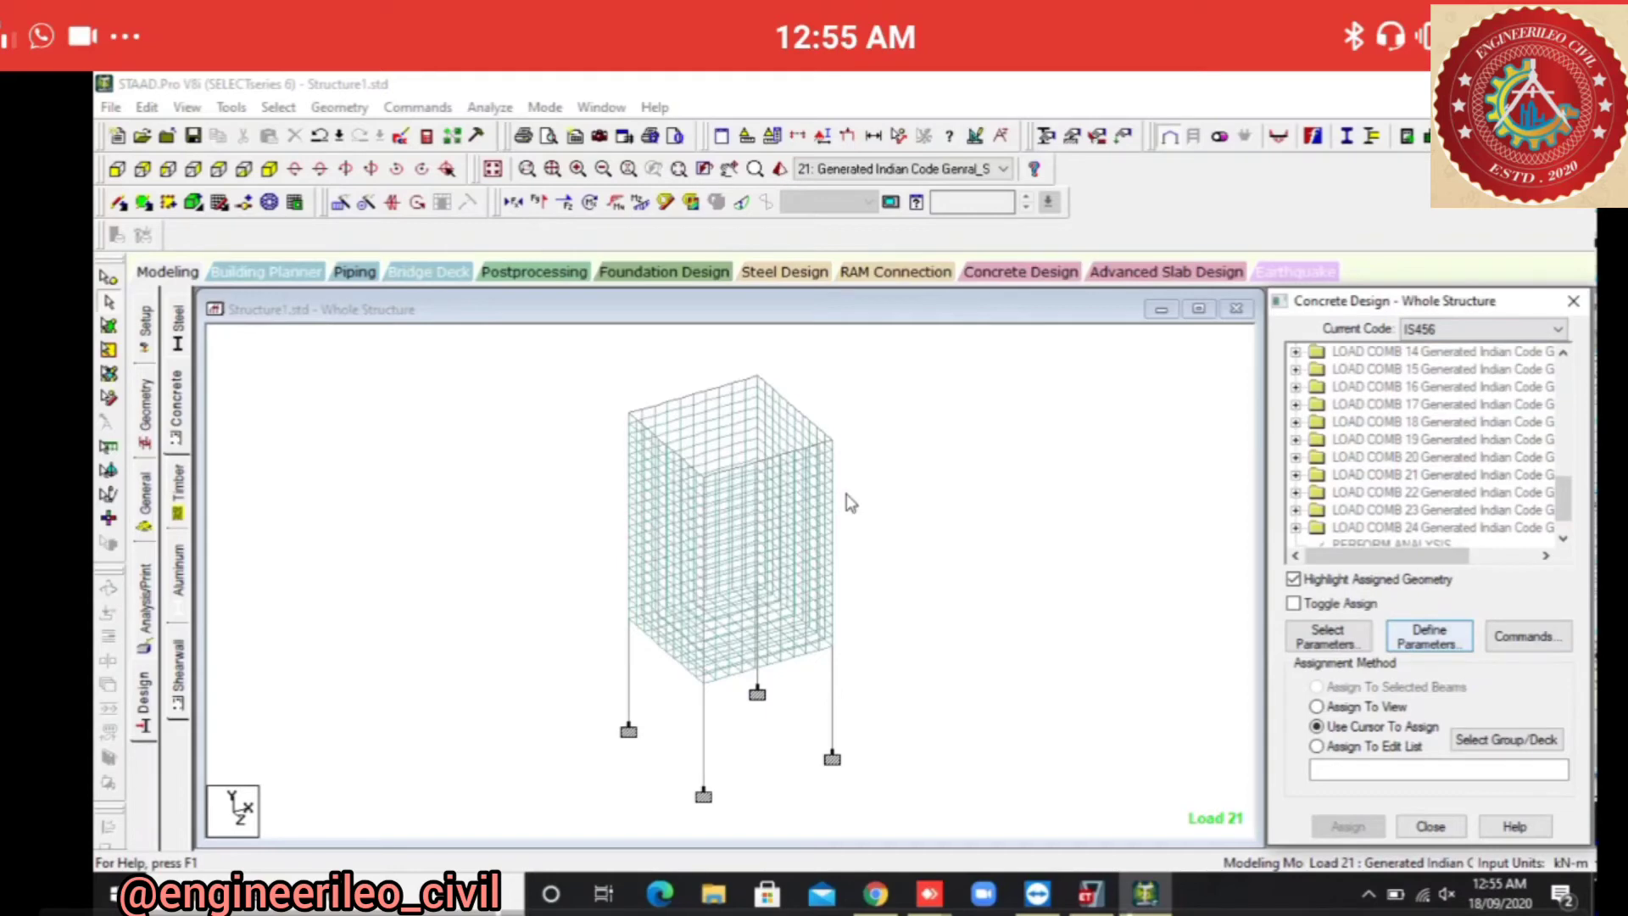
left_click(1429, 636)
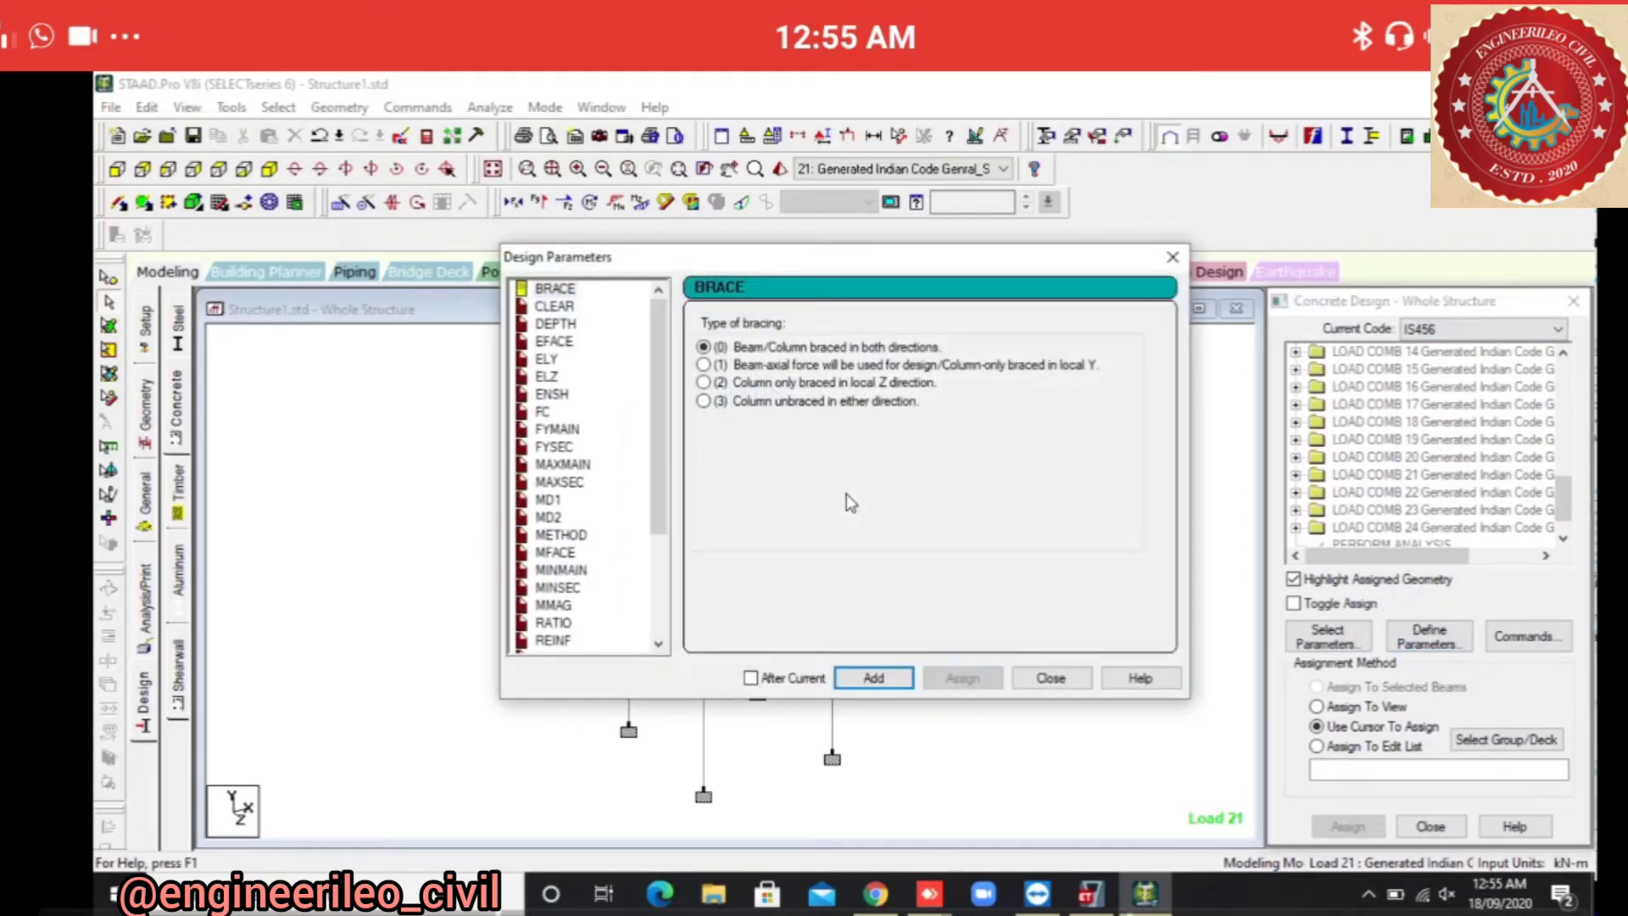
left_click(543, 412)
left_click_drag(920, 393, 864, 393)
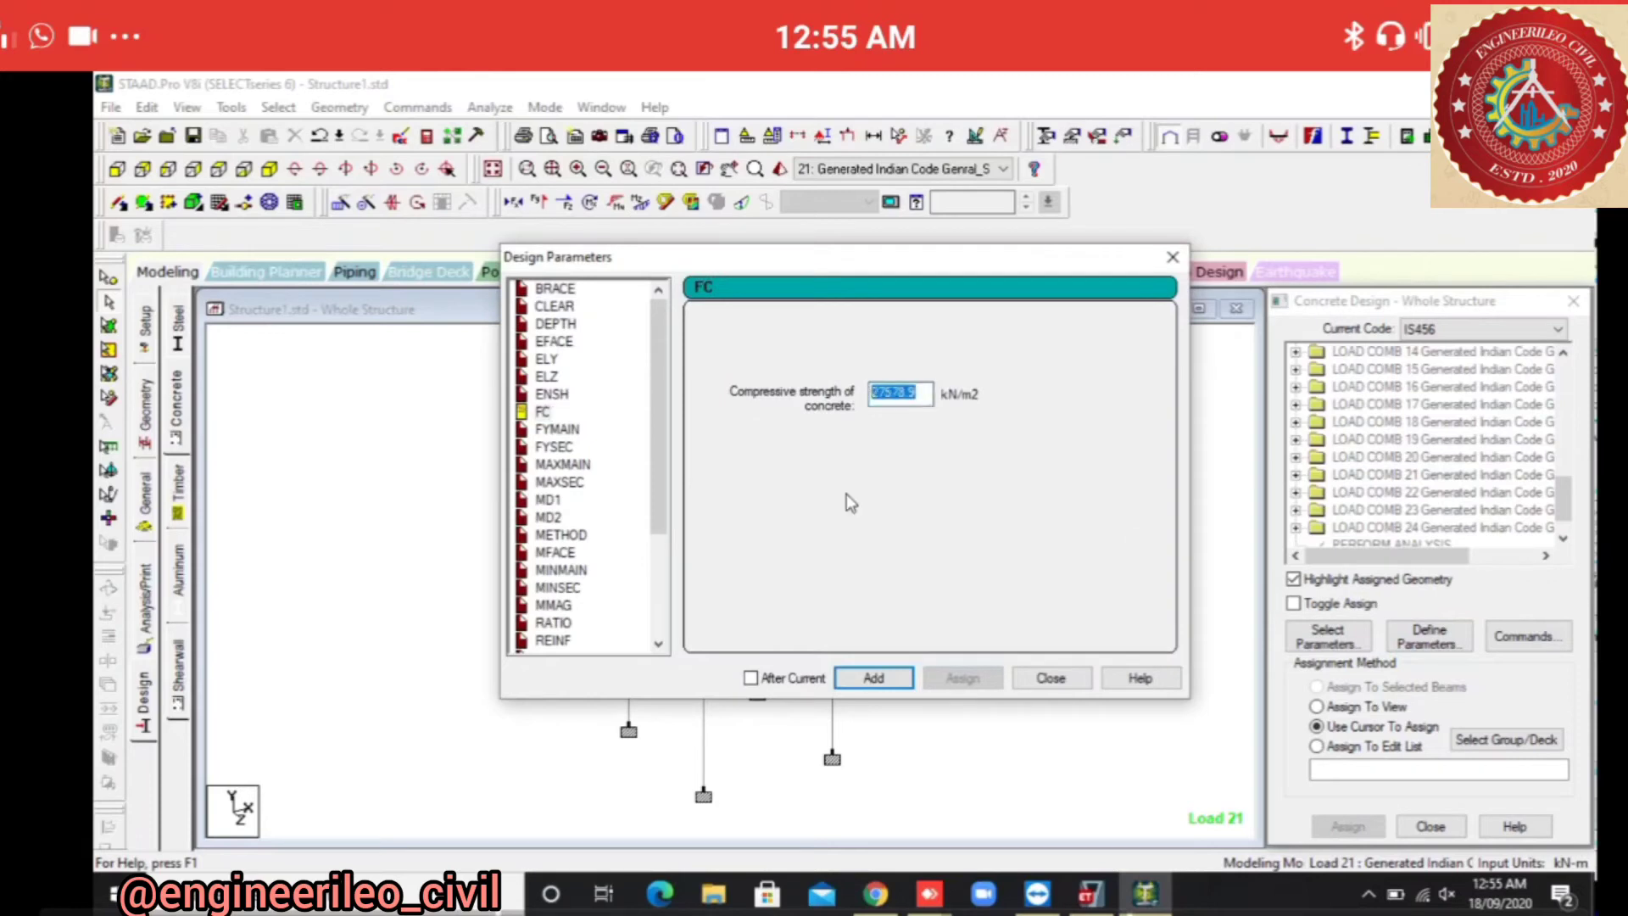
type("20000")
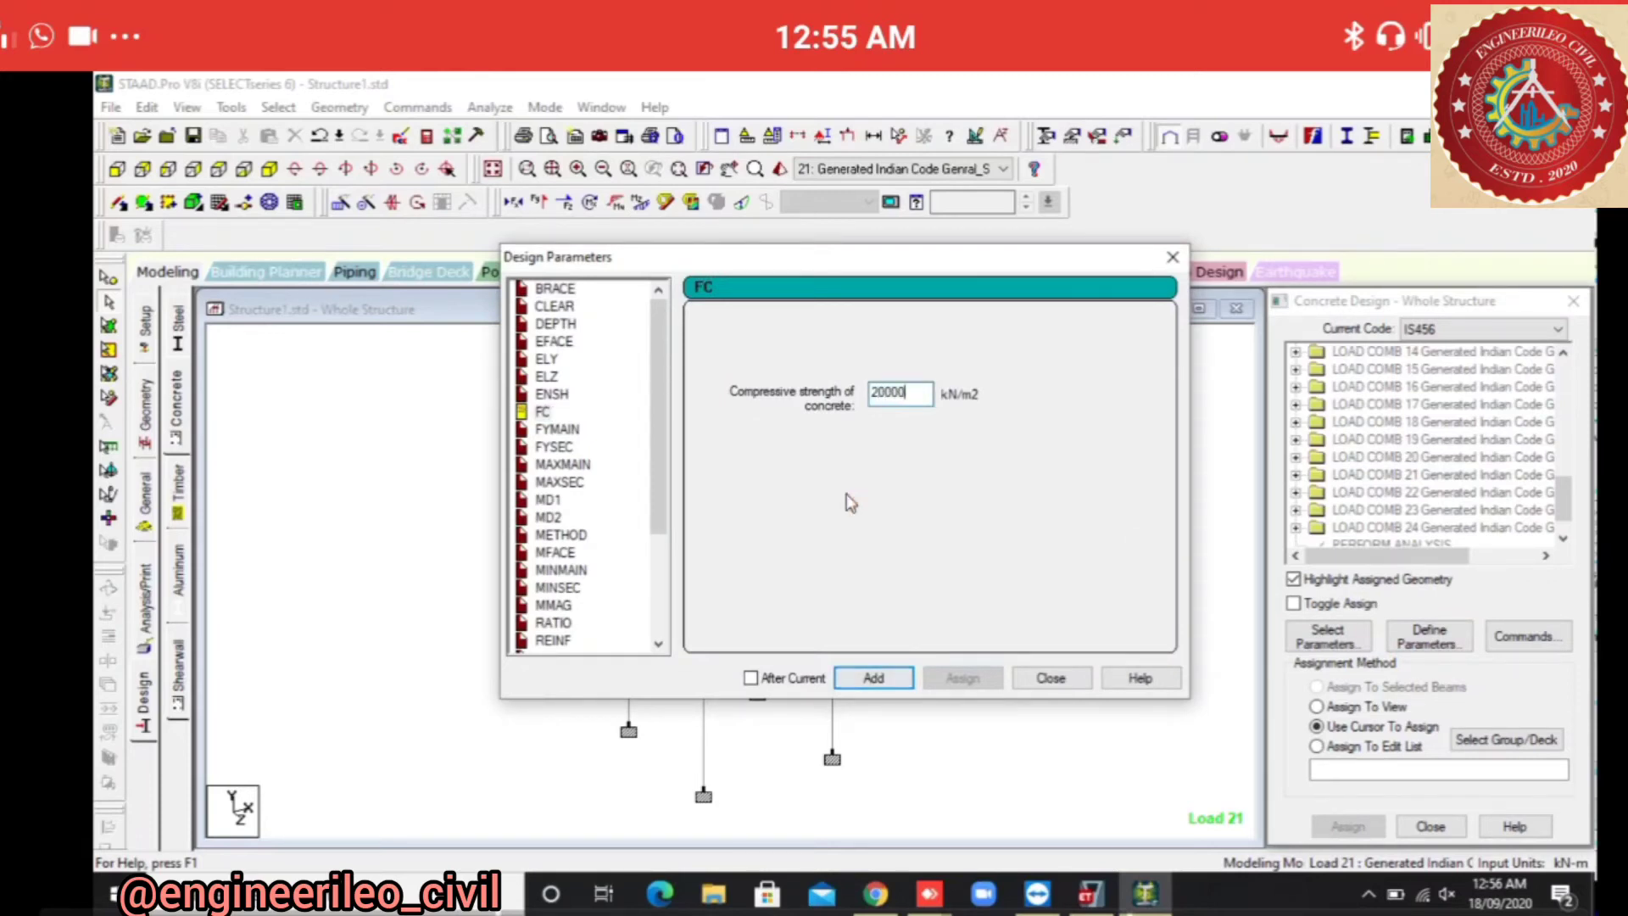
Define the FYMAIN and FYSEC yield strengths of main and shear reinforcement as 415000 kN/m2 each.
left_click(557, 429)
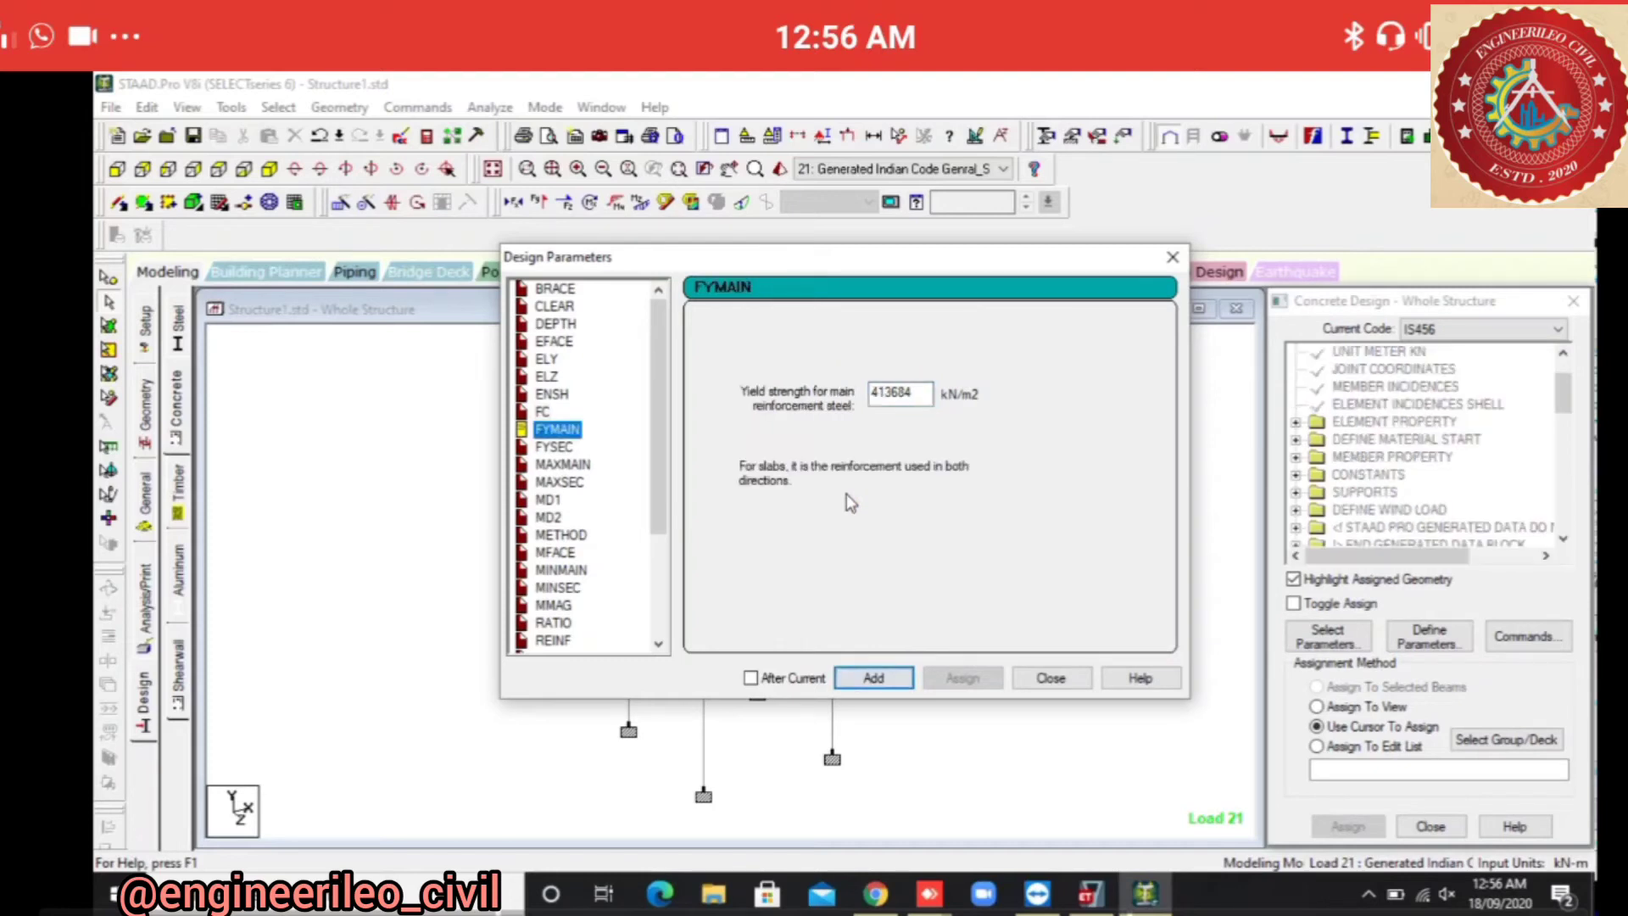
key("Tab")
type("415")
key("Return")
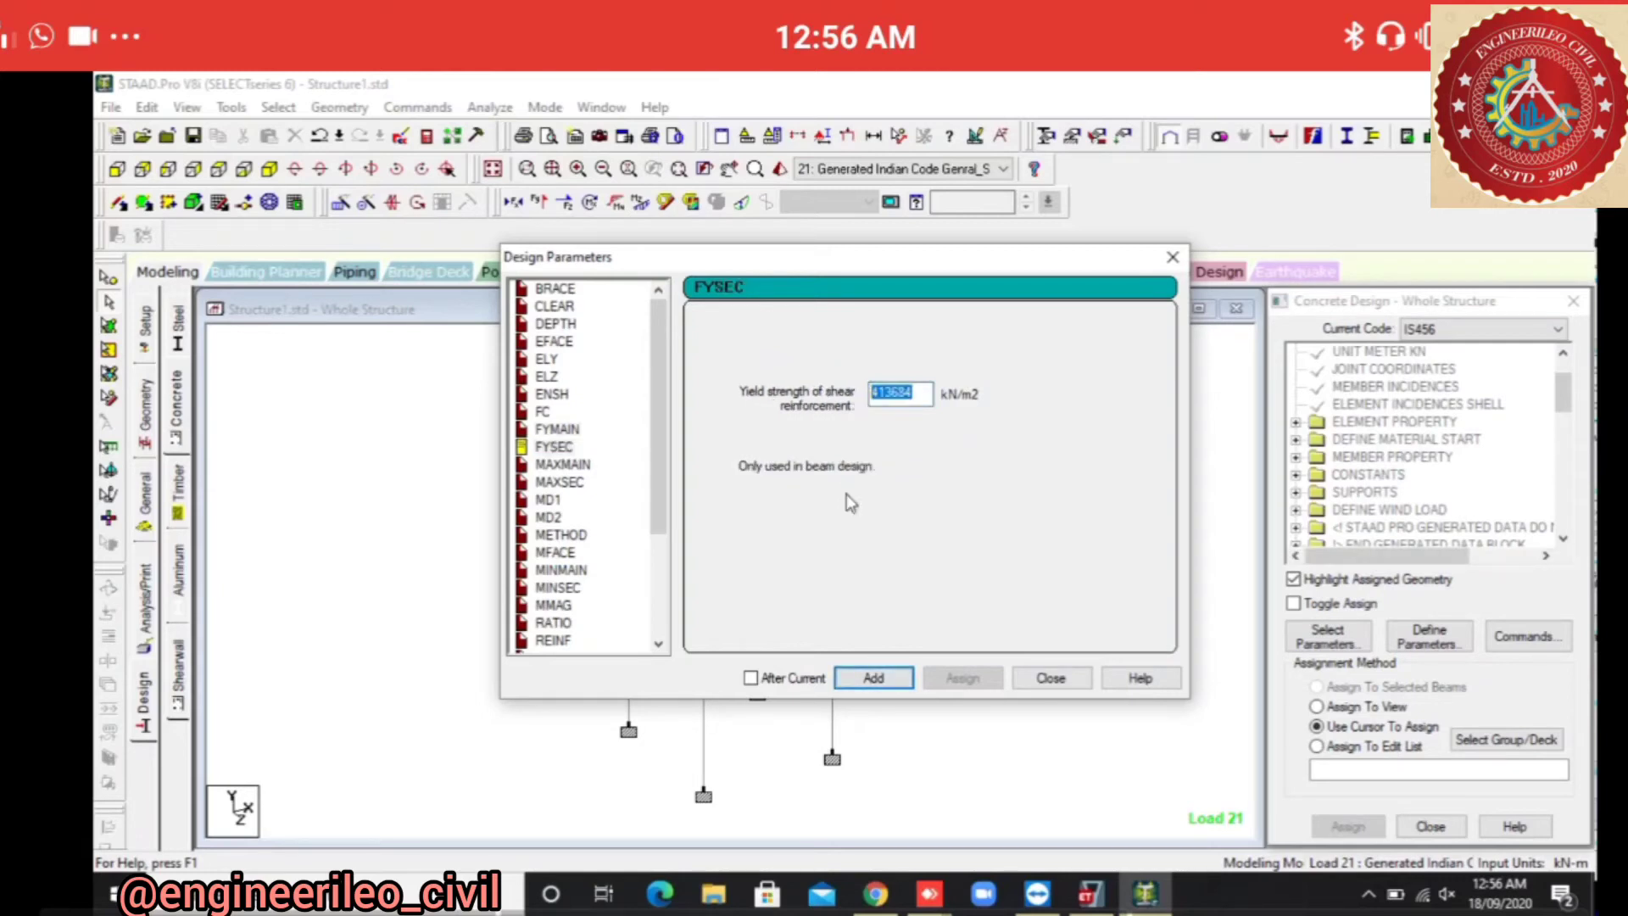
type("41")
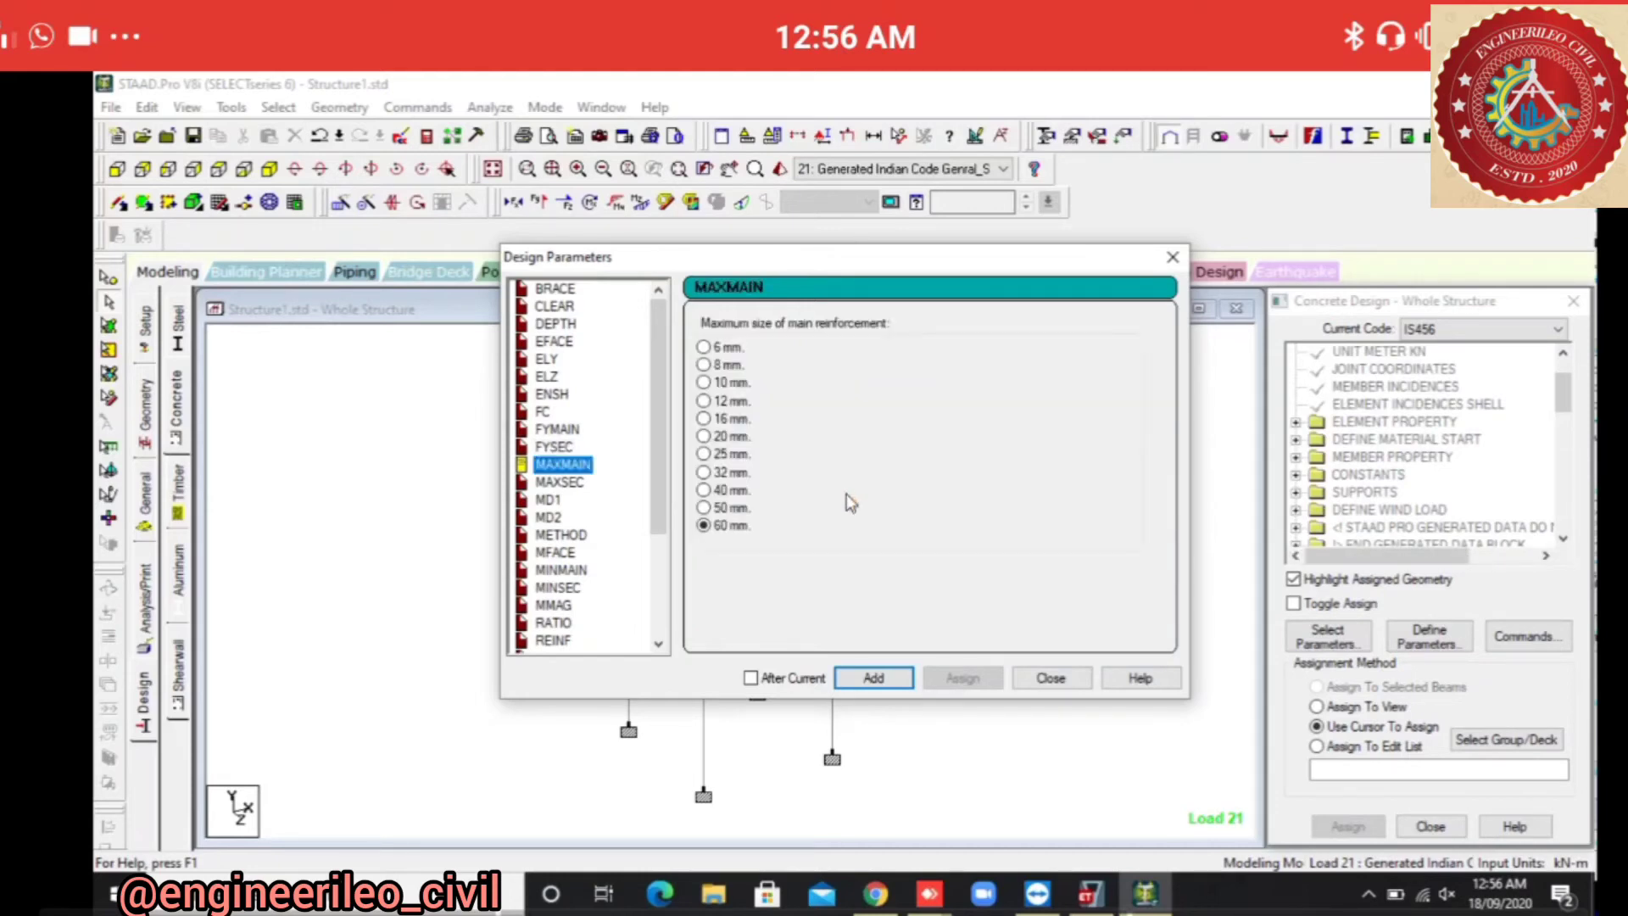
Add the MAXMAIN and MAXSEC parameters with a maximum bar size of 12 mm for main and secondary reinforcement.
left_click(704, 402)
left_click(559, 483)
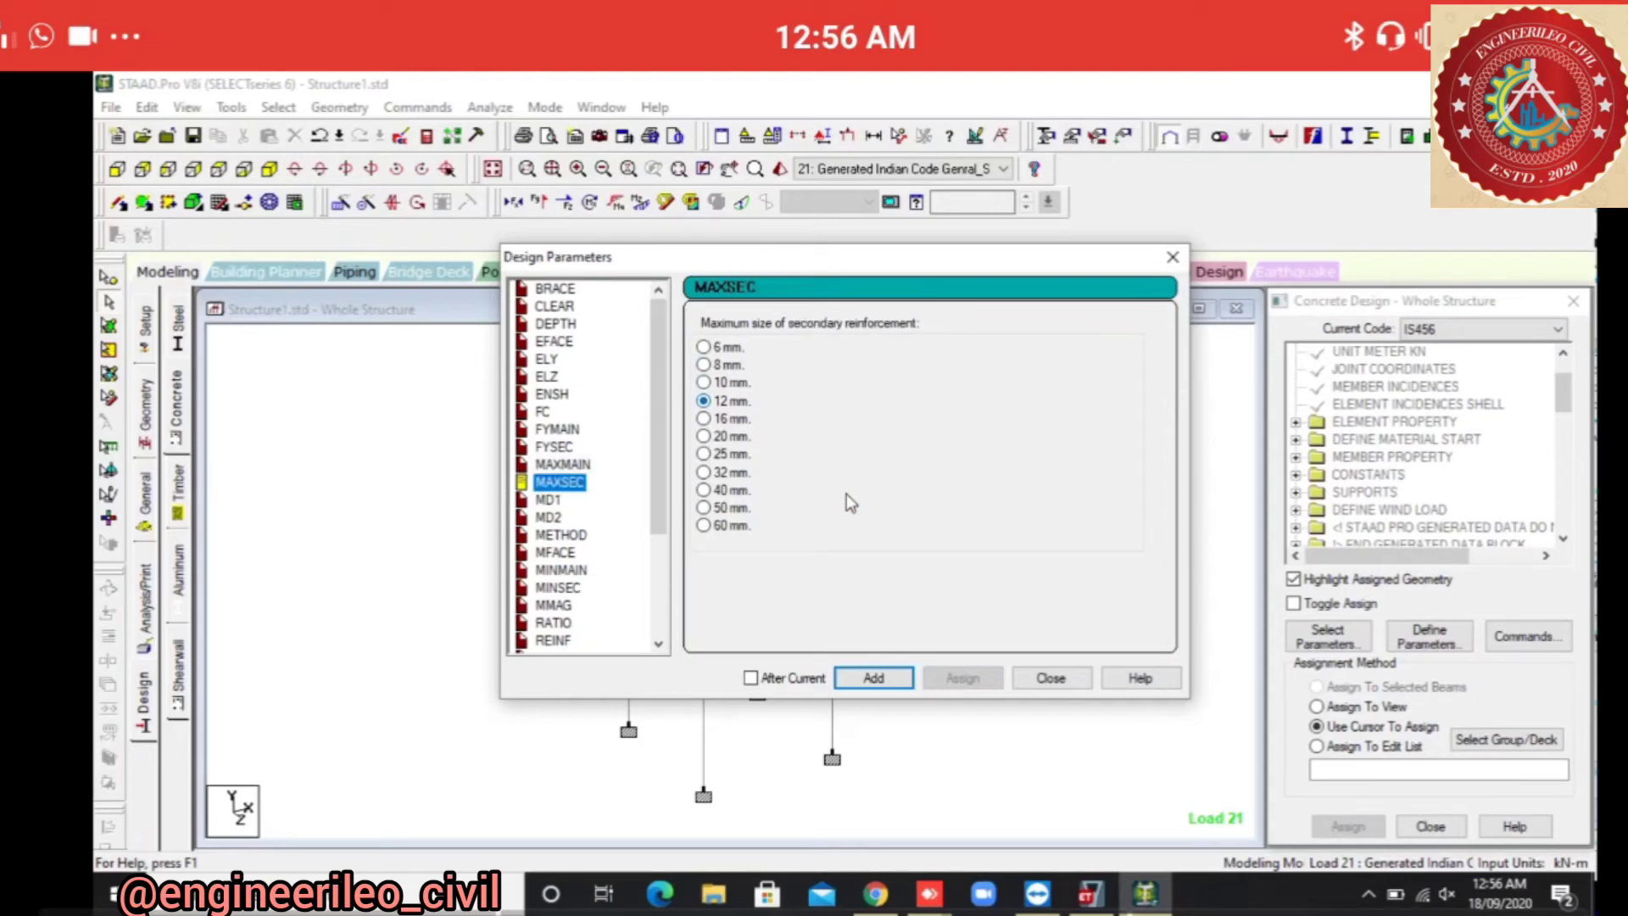
key("Up")
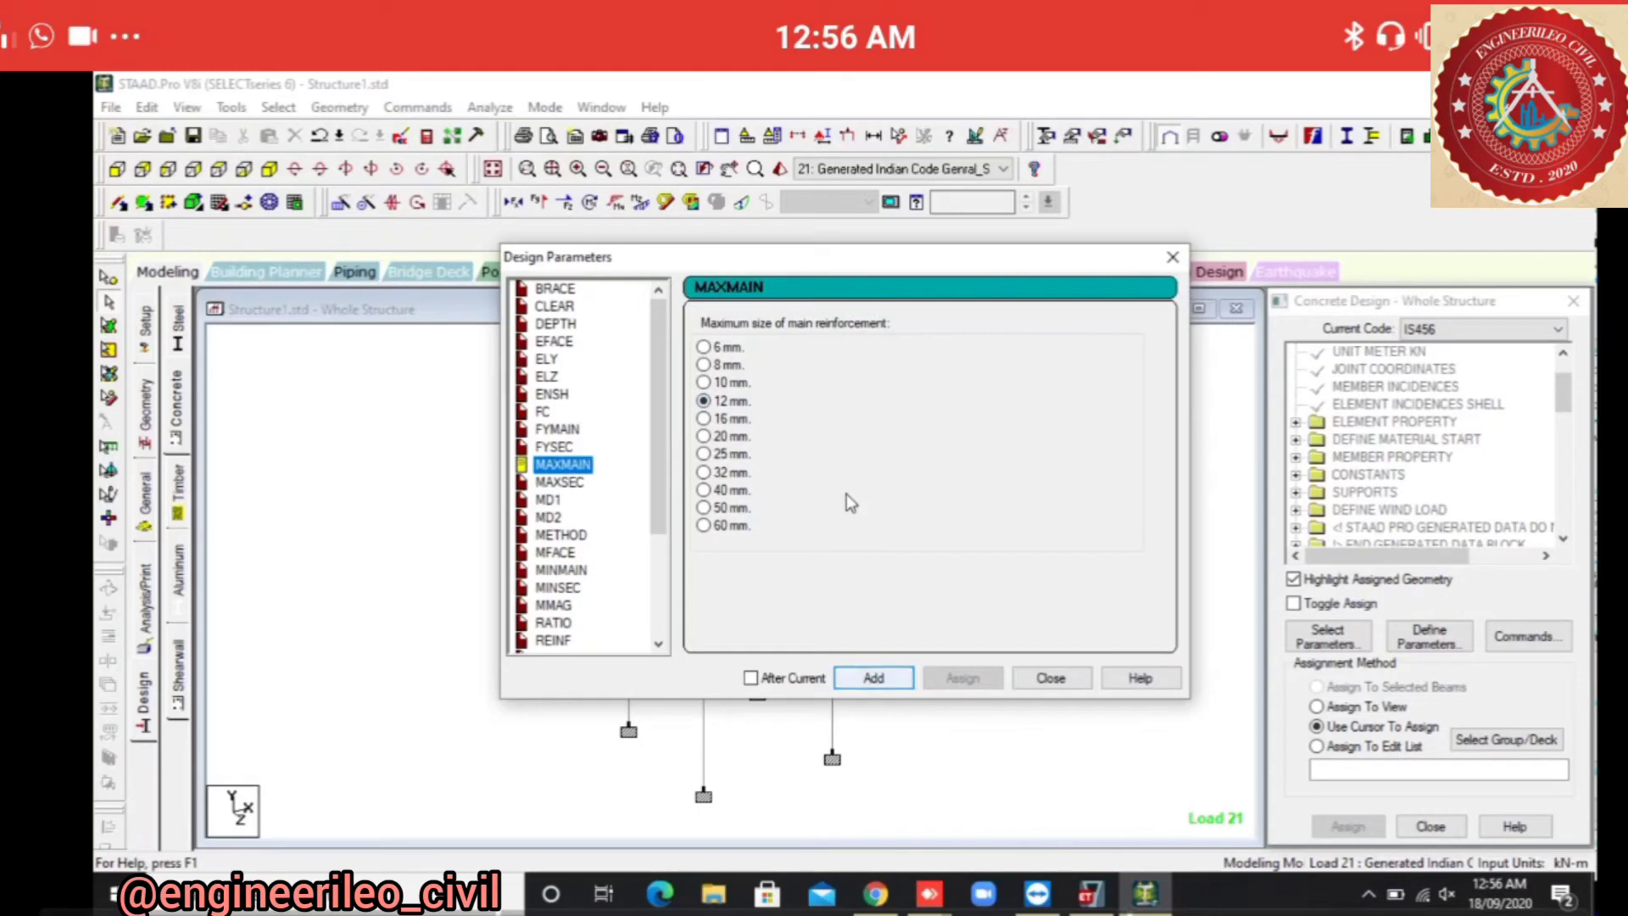
left_click(873, 677)
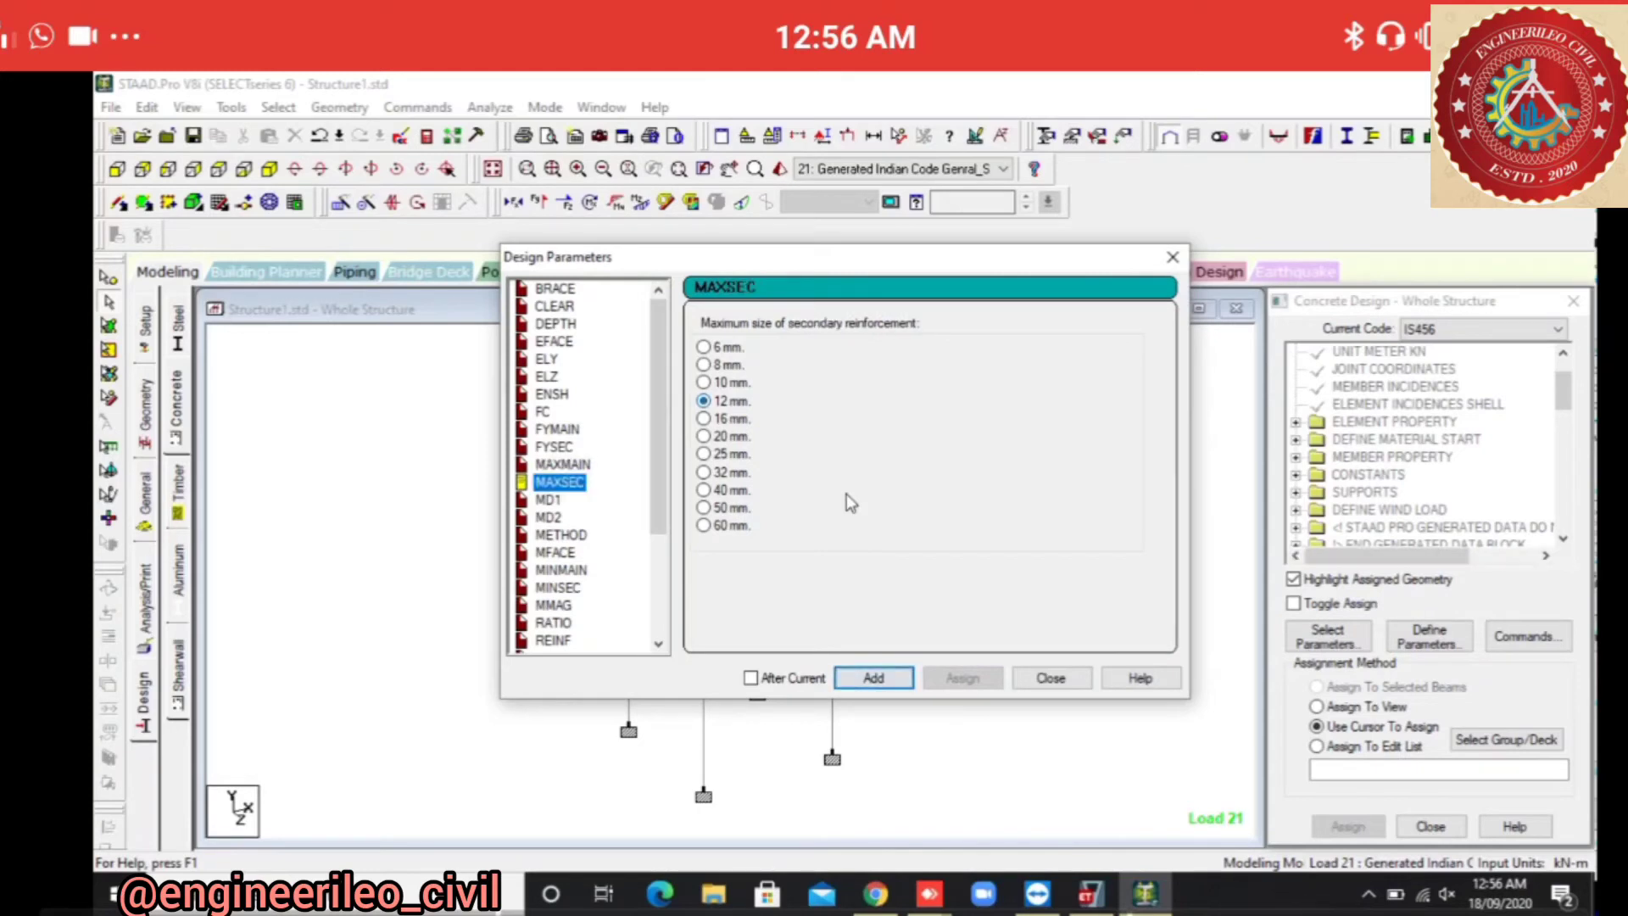
key("Return")
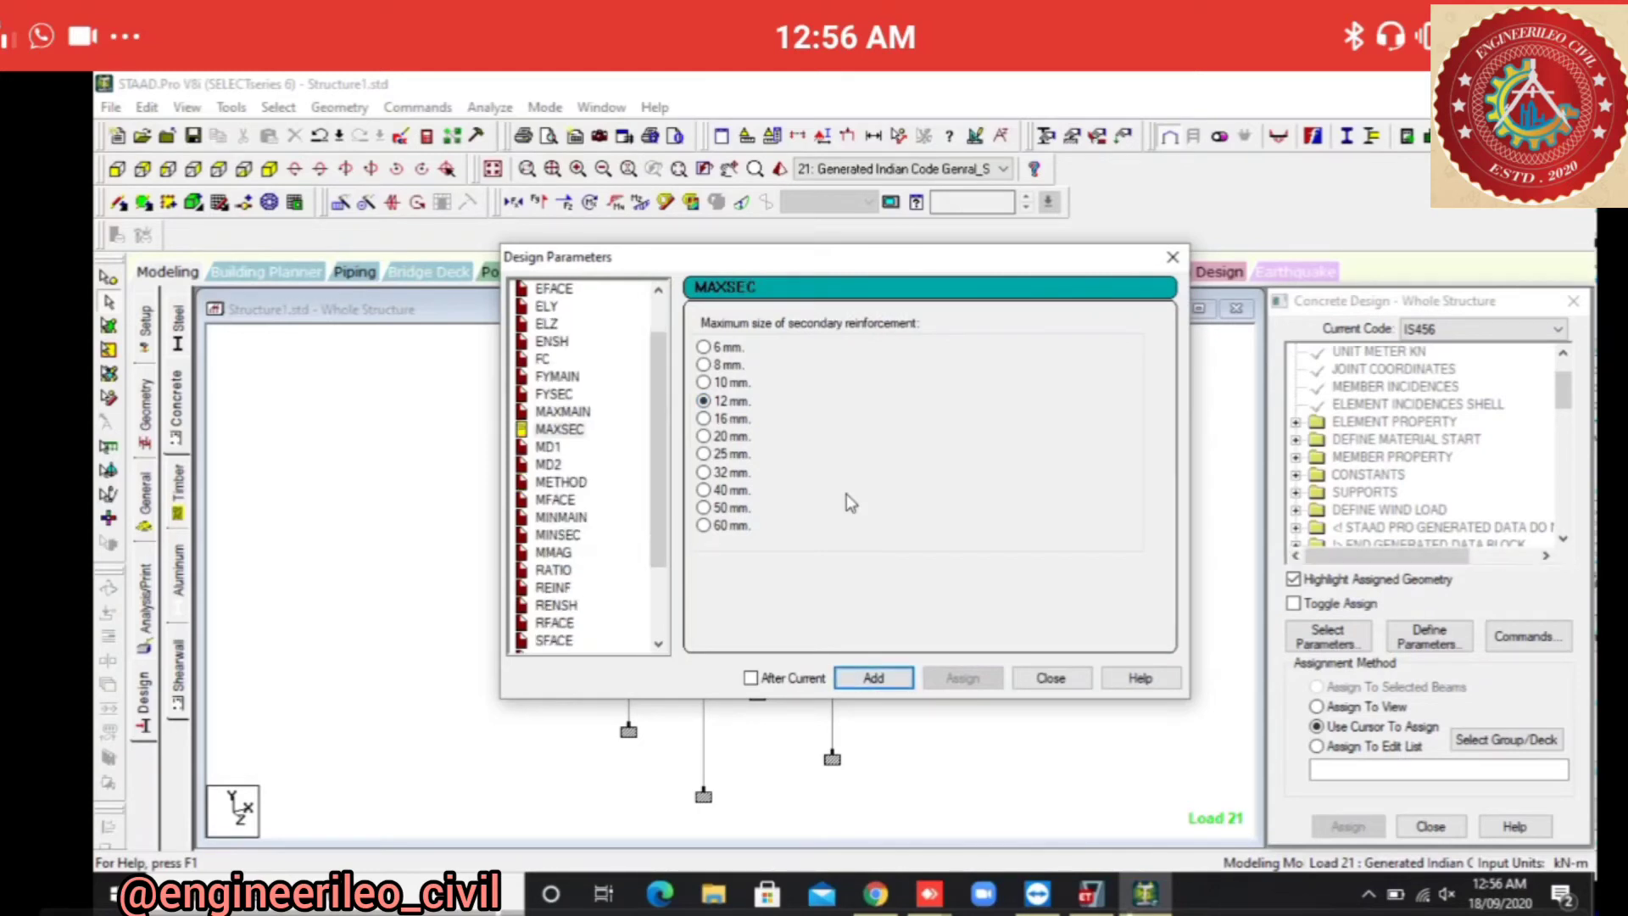
Add the MINMAIN and MINSEC parameters with a minimum bar size of 8 mm for main and secondary reinforcement.
key("Down")
key("Down")
key("Down")
key("Down")
key("Down")
key("Tab")
key("Up")
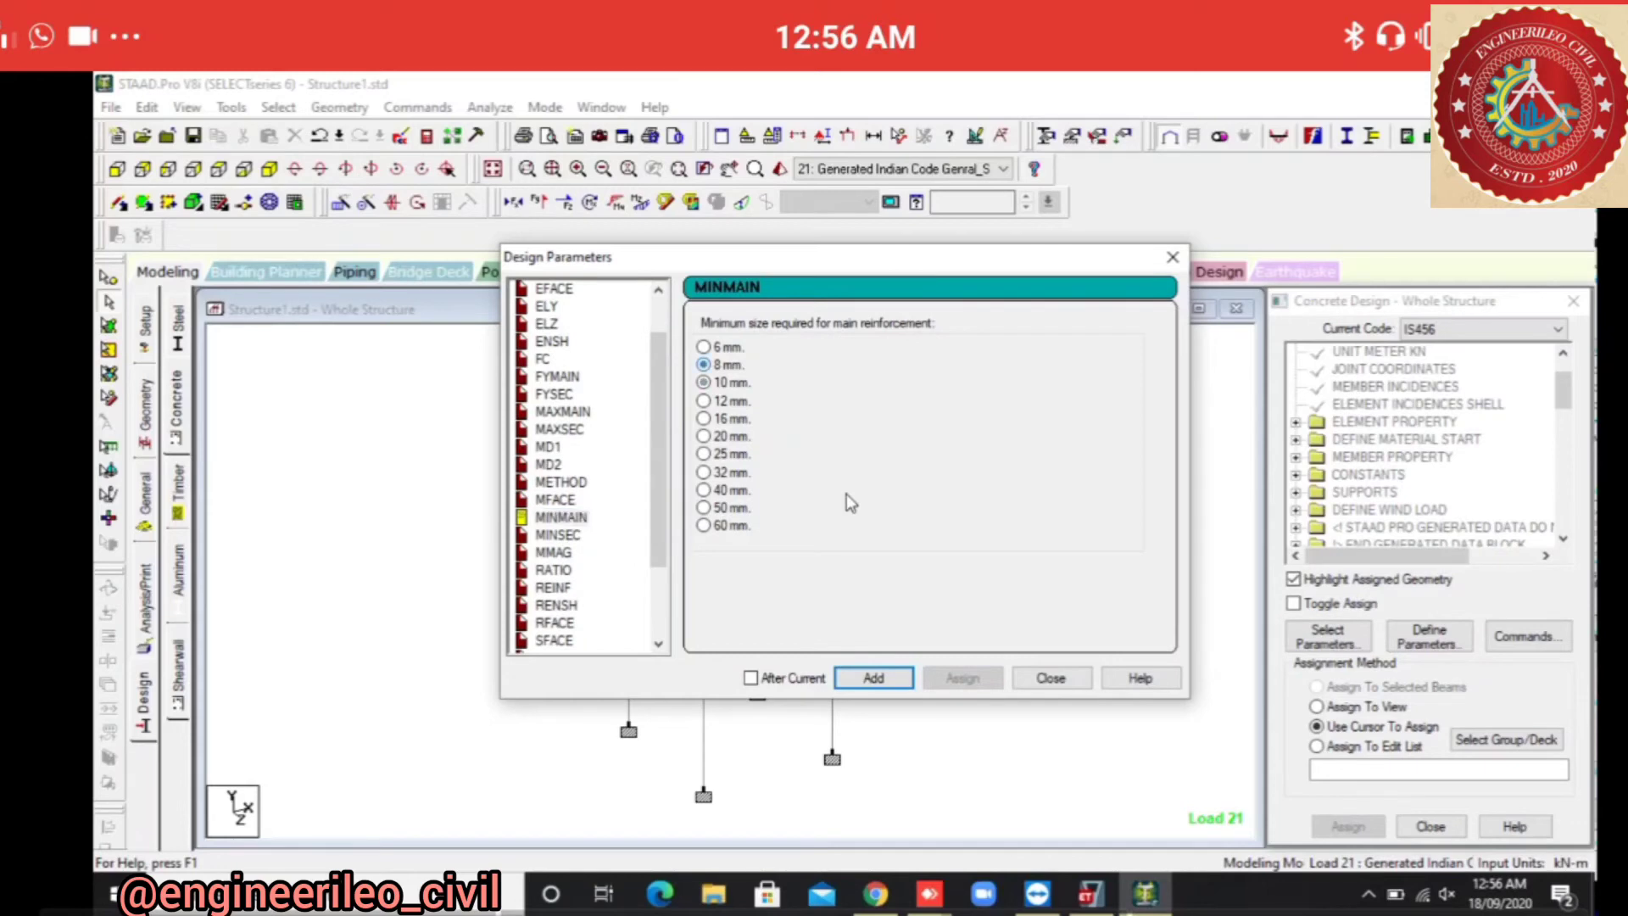
key("Return")
key("Down")
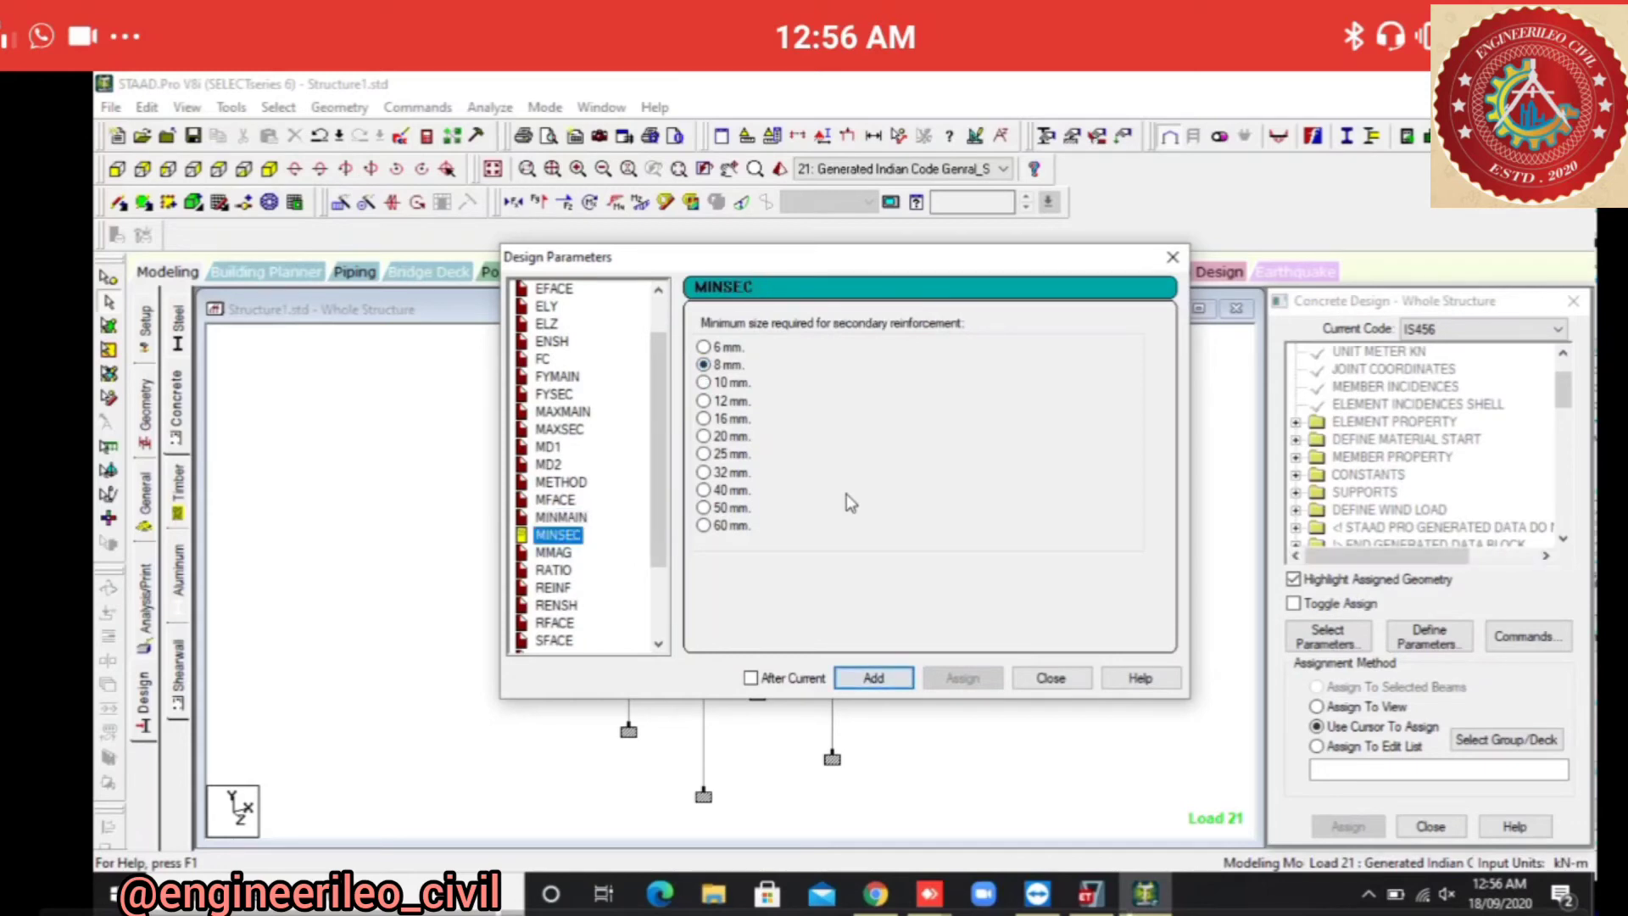
key("Tab")
key("Return")
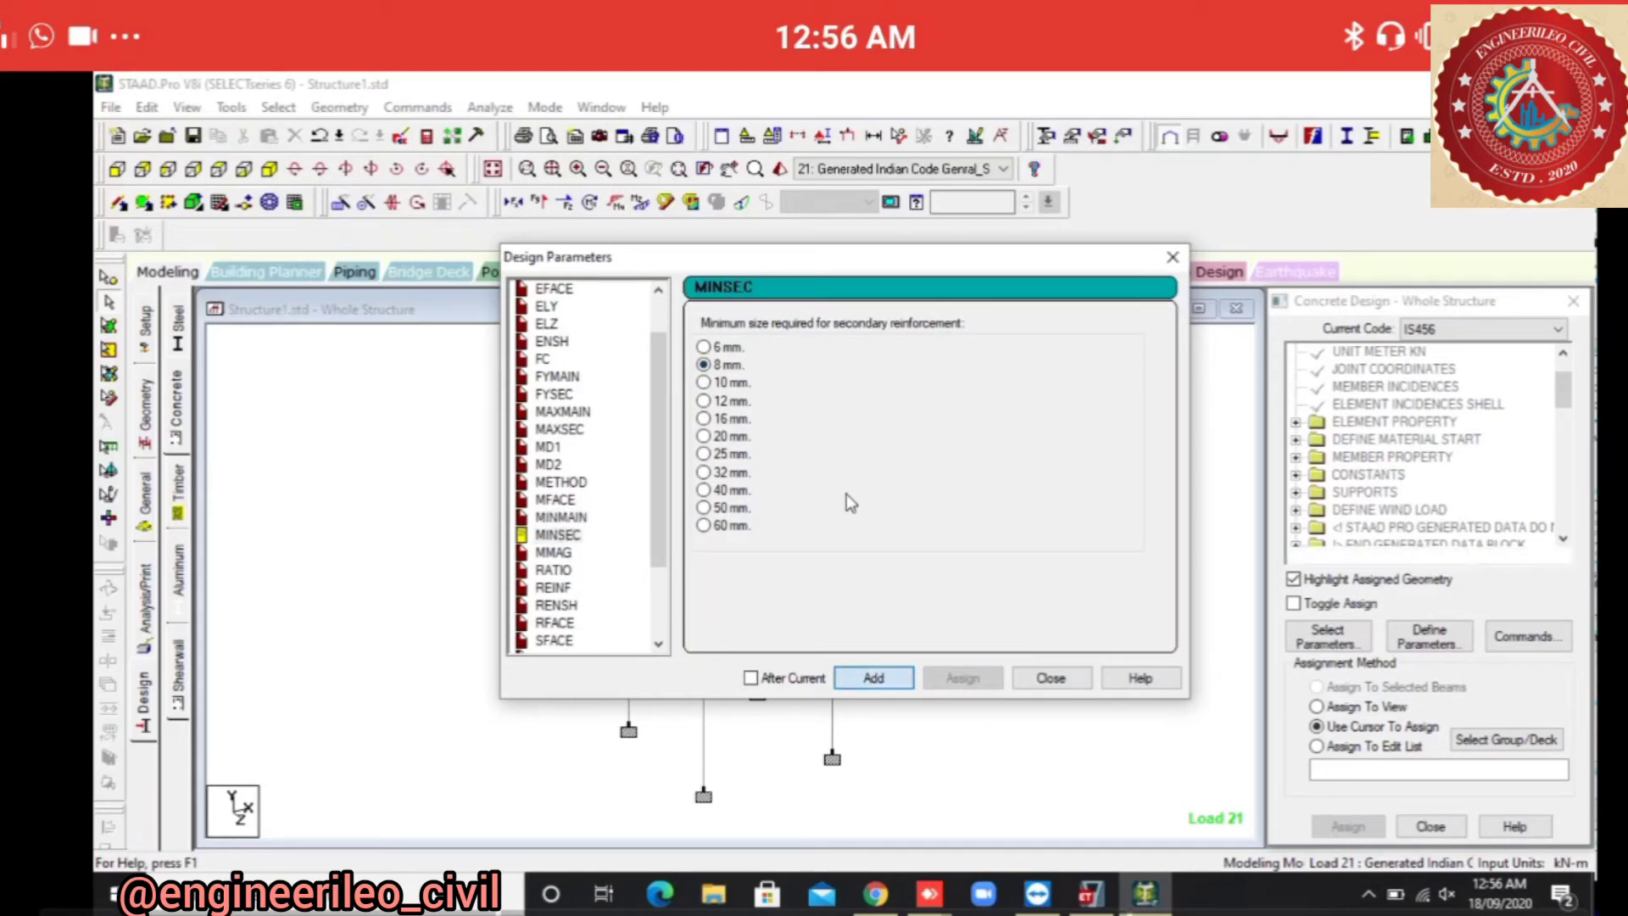
Add the RATIO parameter with a maximum longitudinal reinforcement of 1 percent and close the design parameters.
scroll(585, 467, "down", 1)
key("Down")
key("Down")
key("Tab")
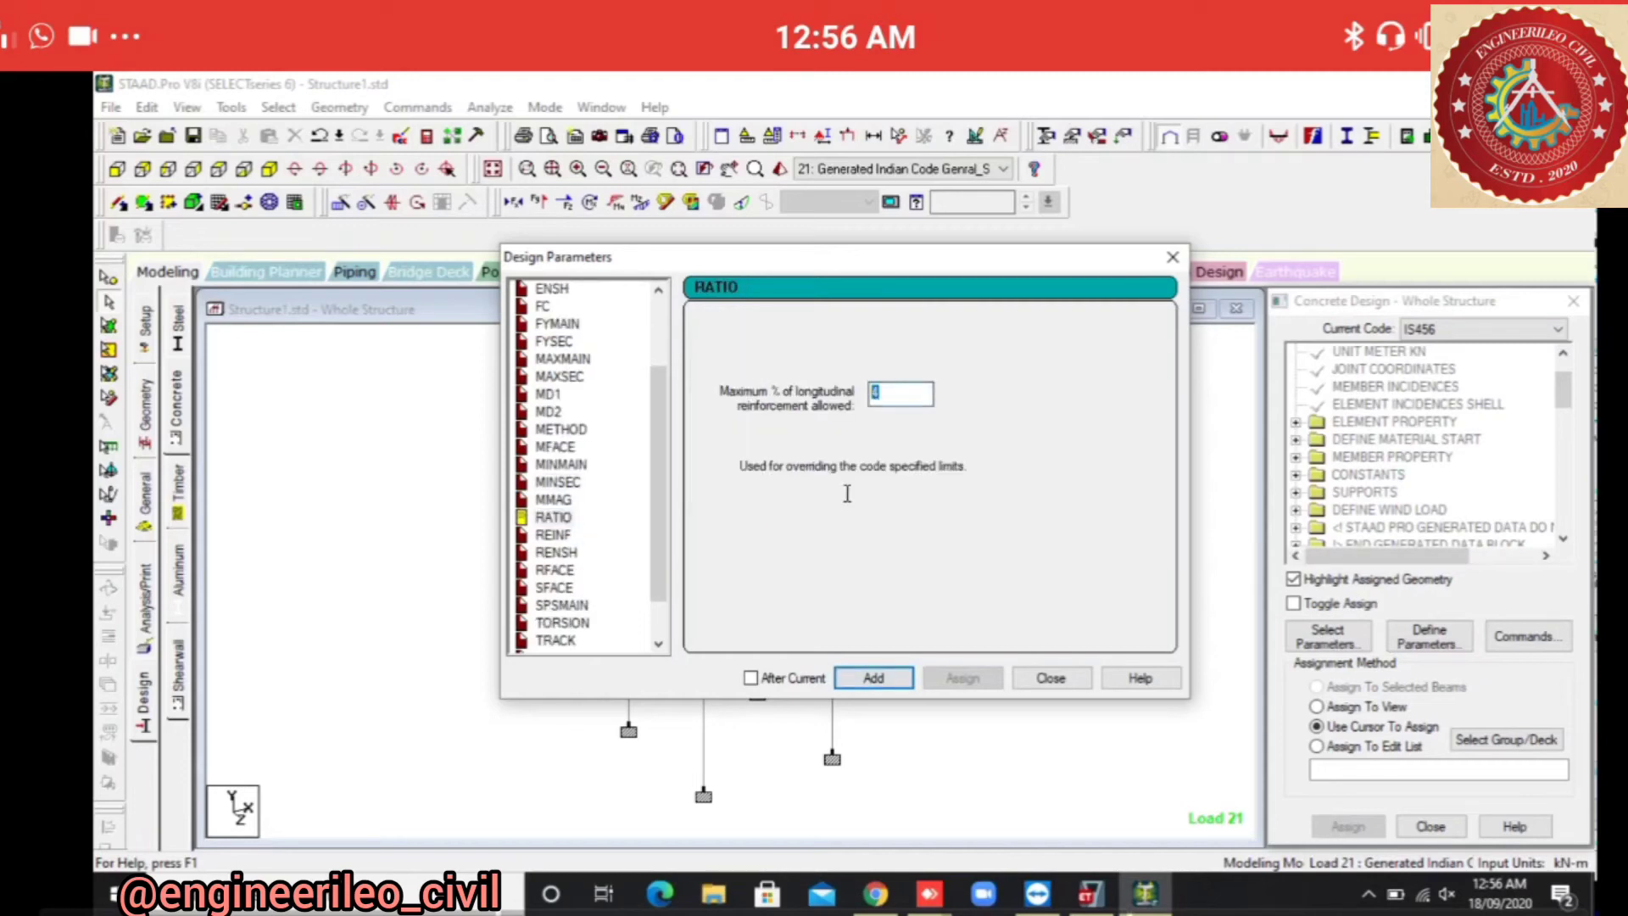
key("Return")
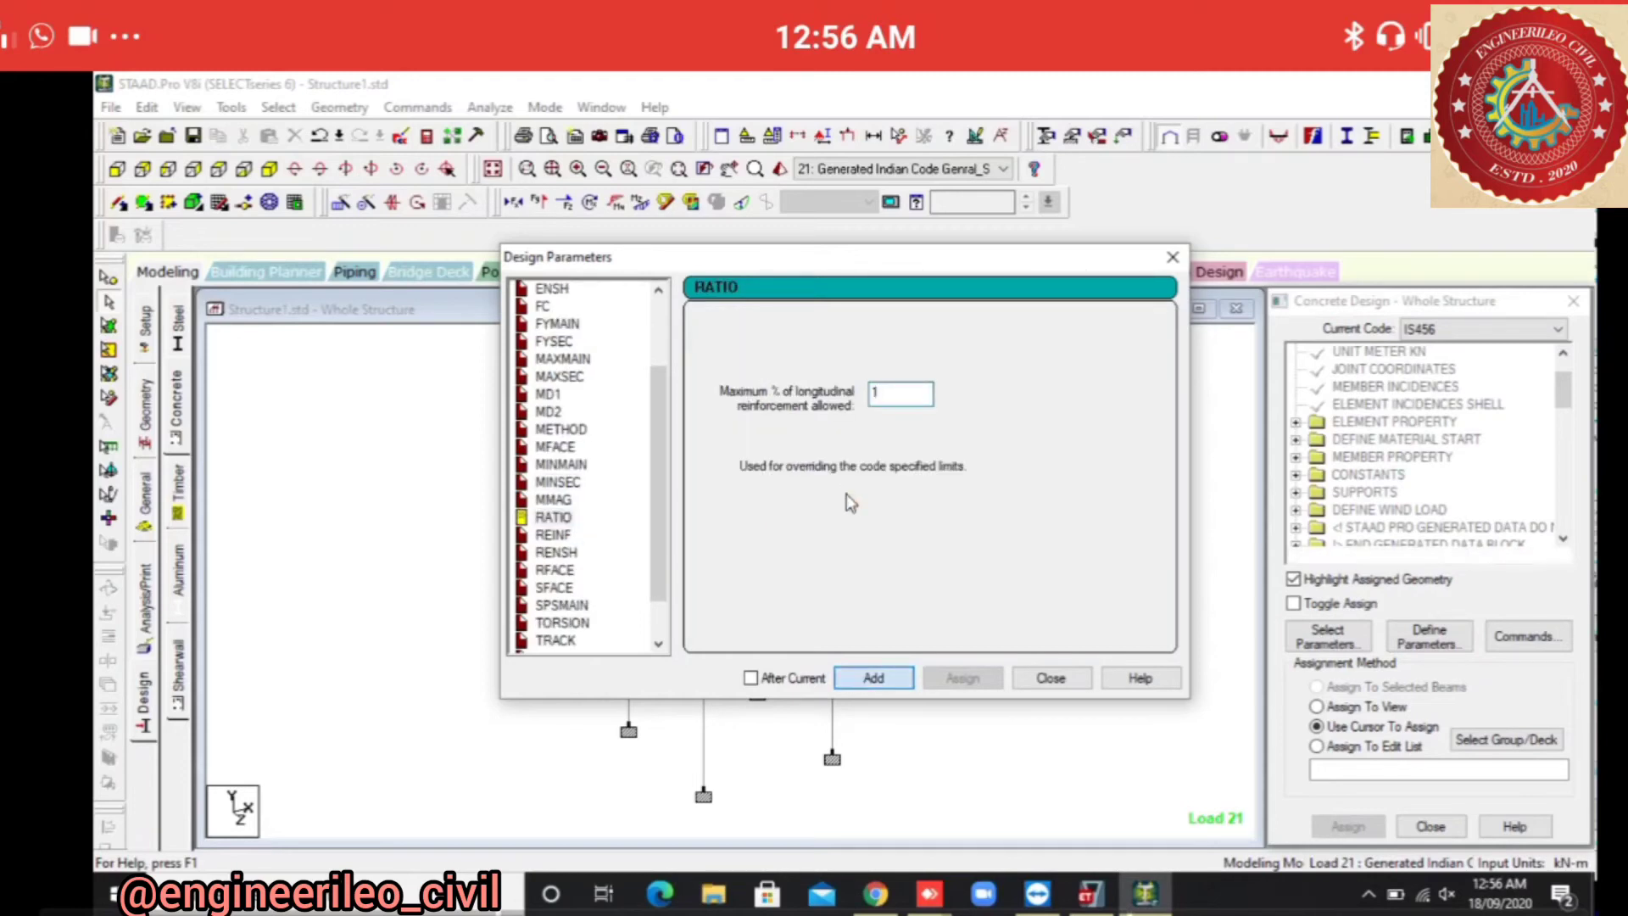
key("Escape")
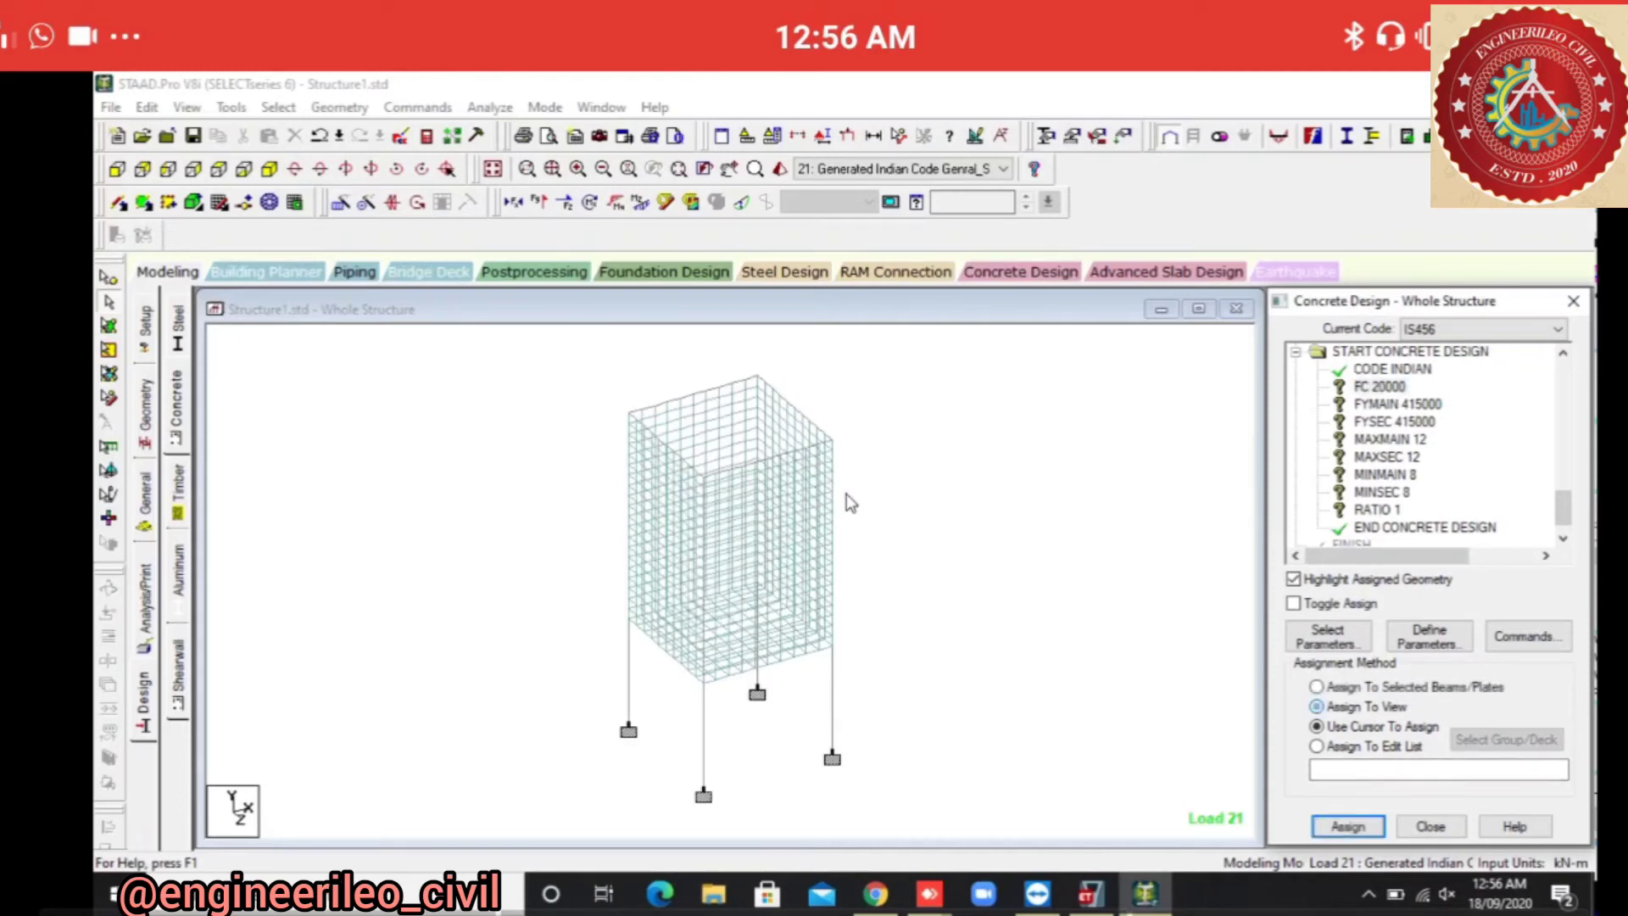
Assign the FC 20000, FYMAIN 415000 and FYSEC 415000 parameters to the whole view.
key("Return")
key("Return")
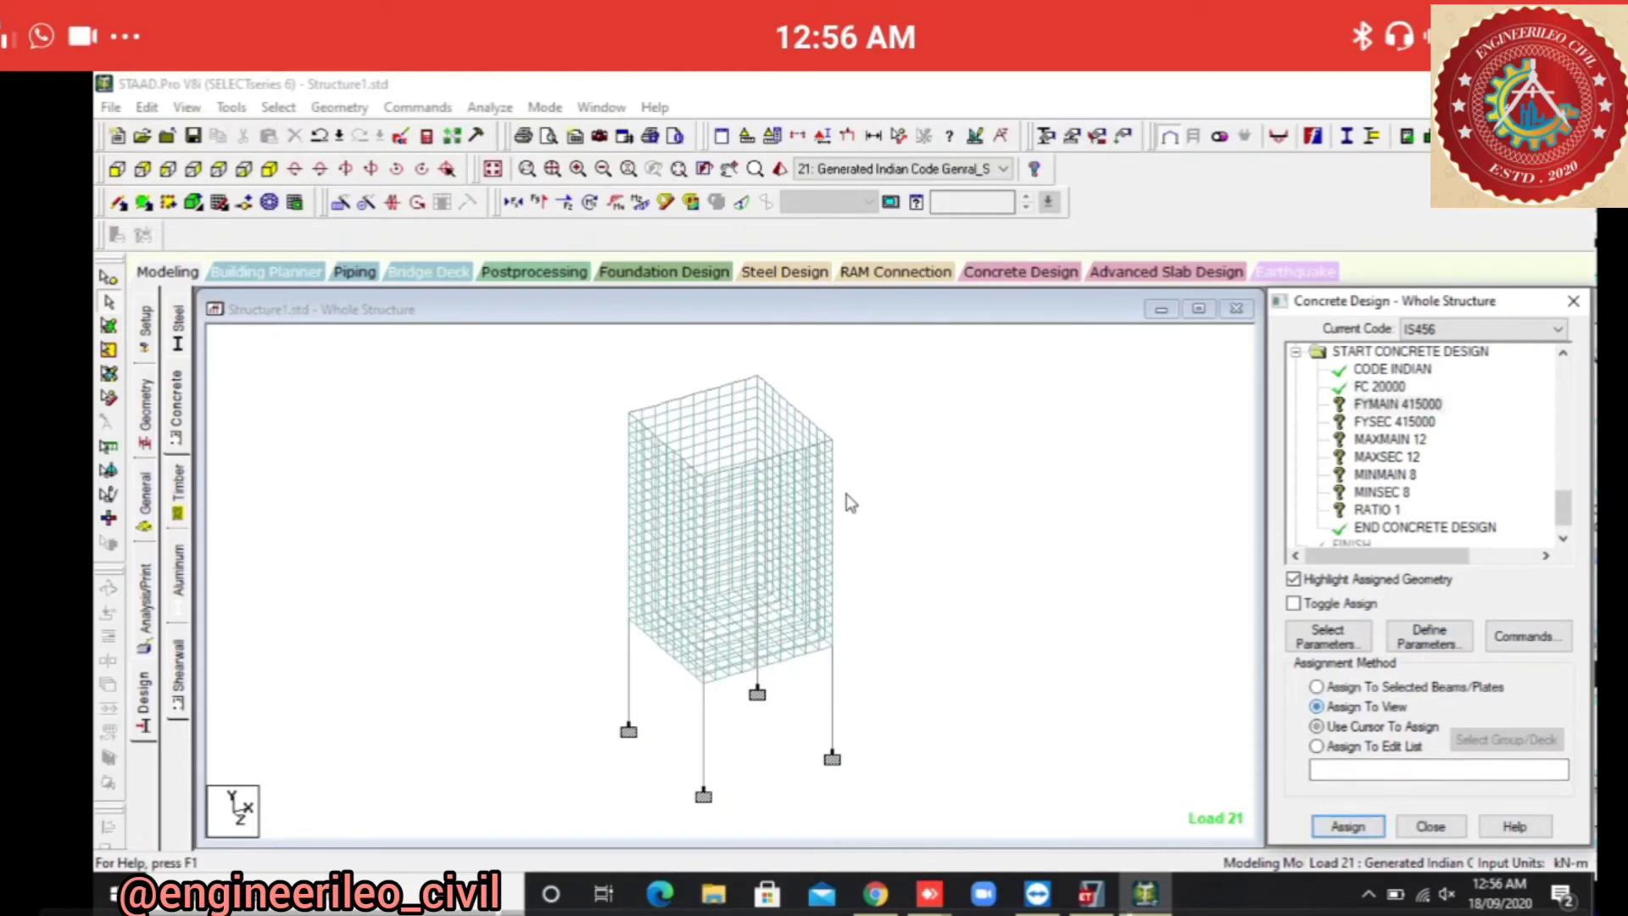
key("Return")
key("Return")
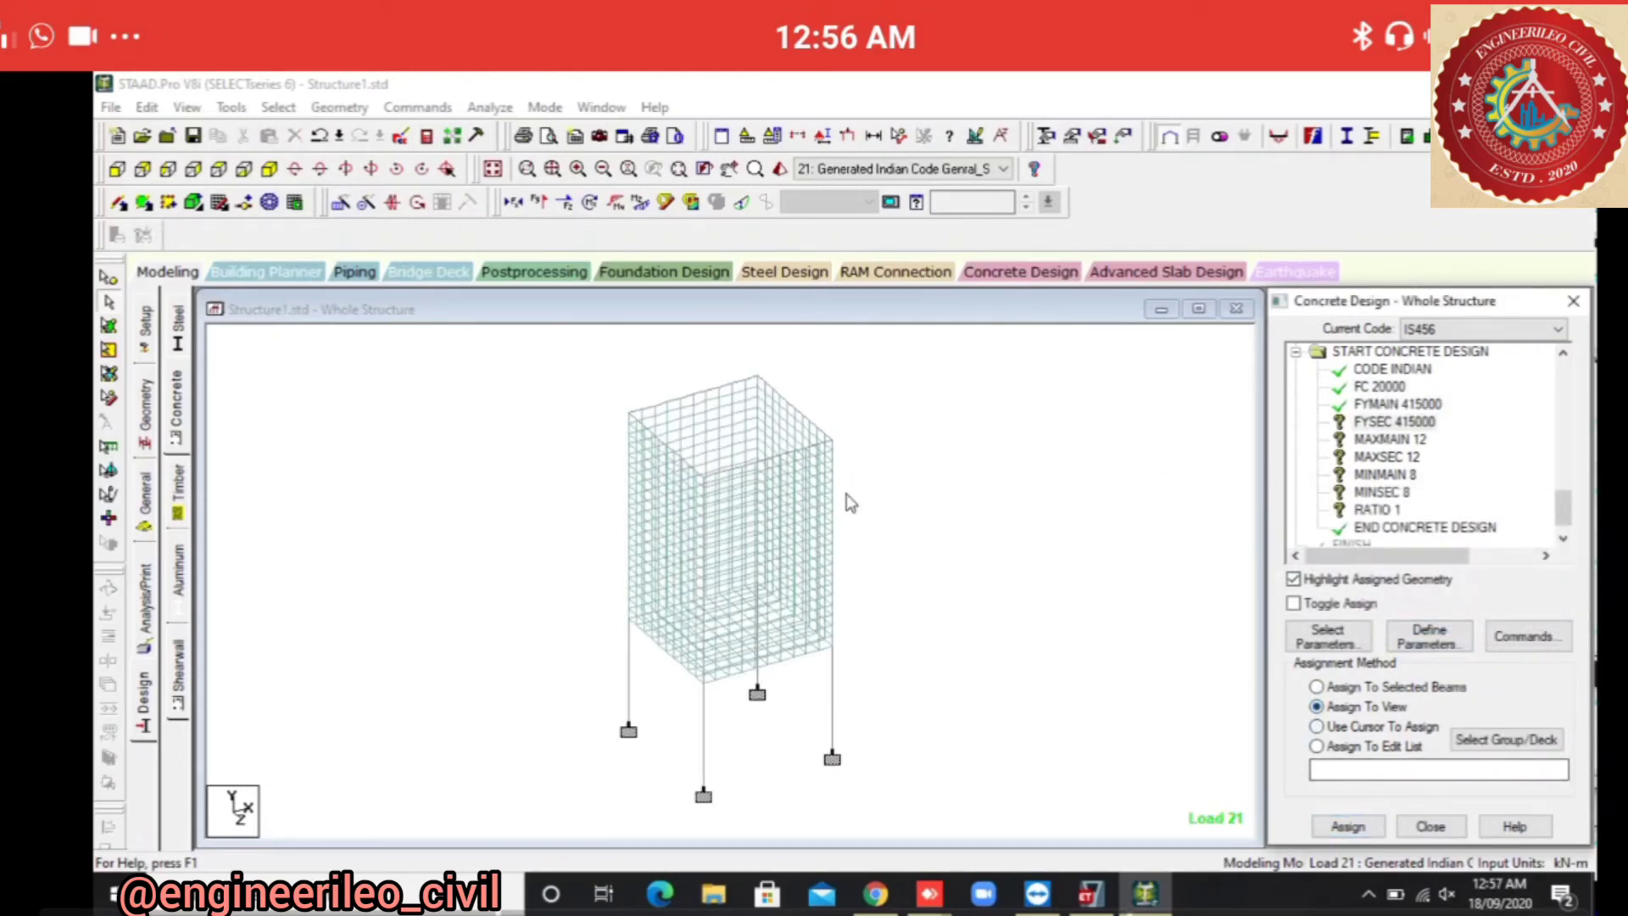
key("Return")
key("Return")
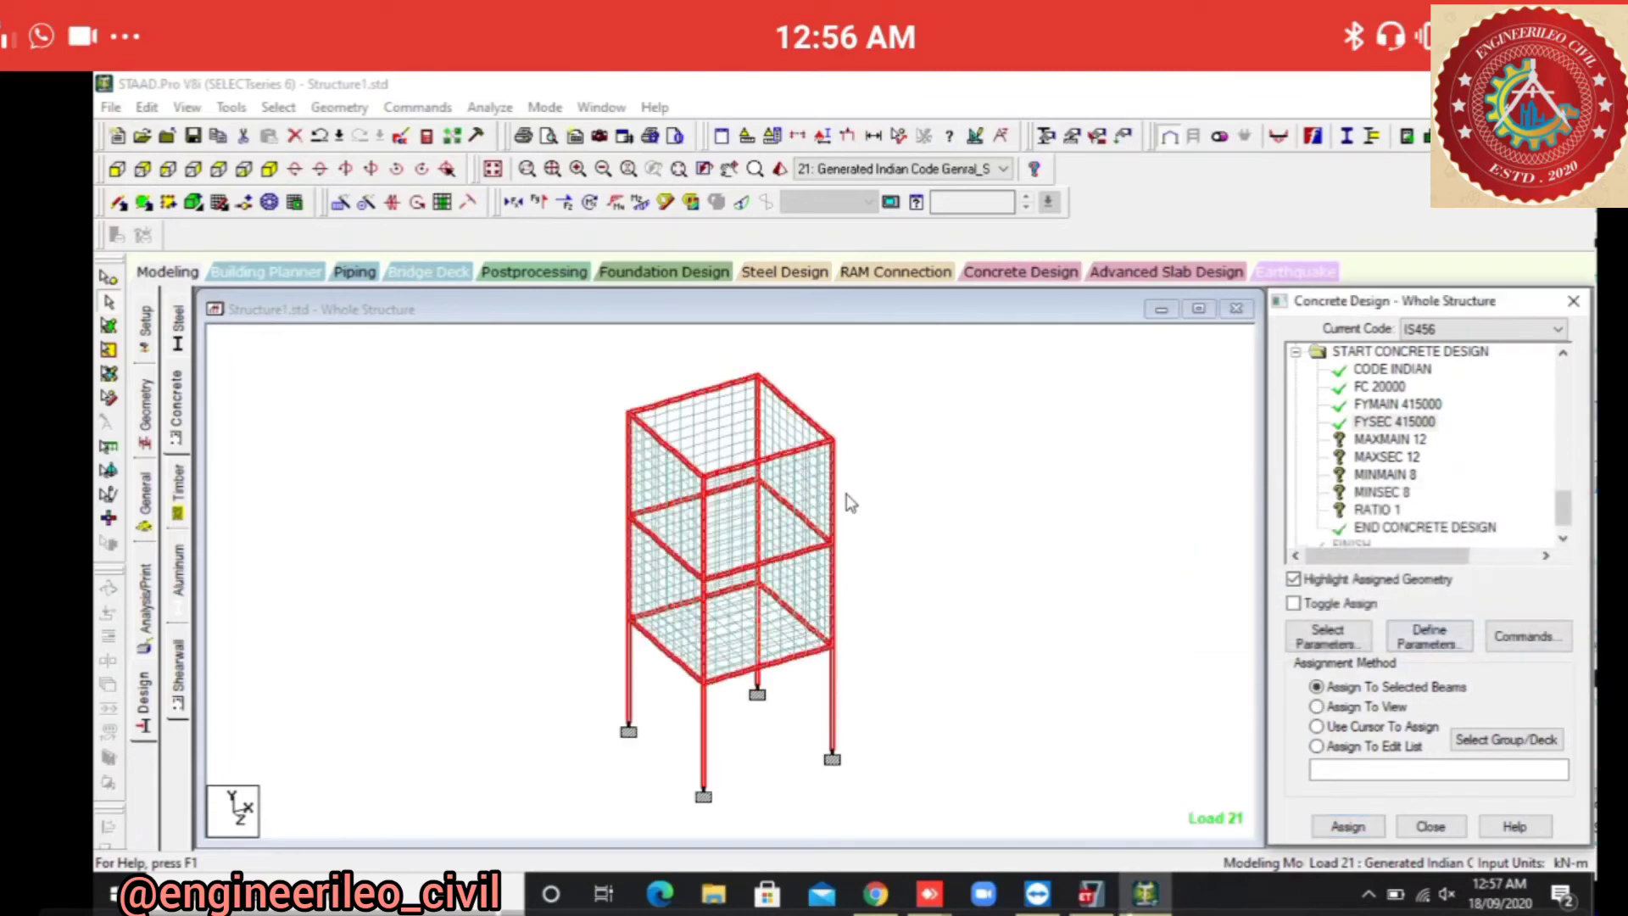
Assign the MAXMAIN 12 and MAXSEC 12 parameters to the whole view.
key("Return")
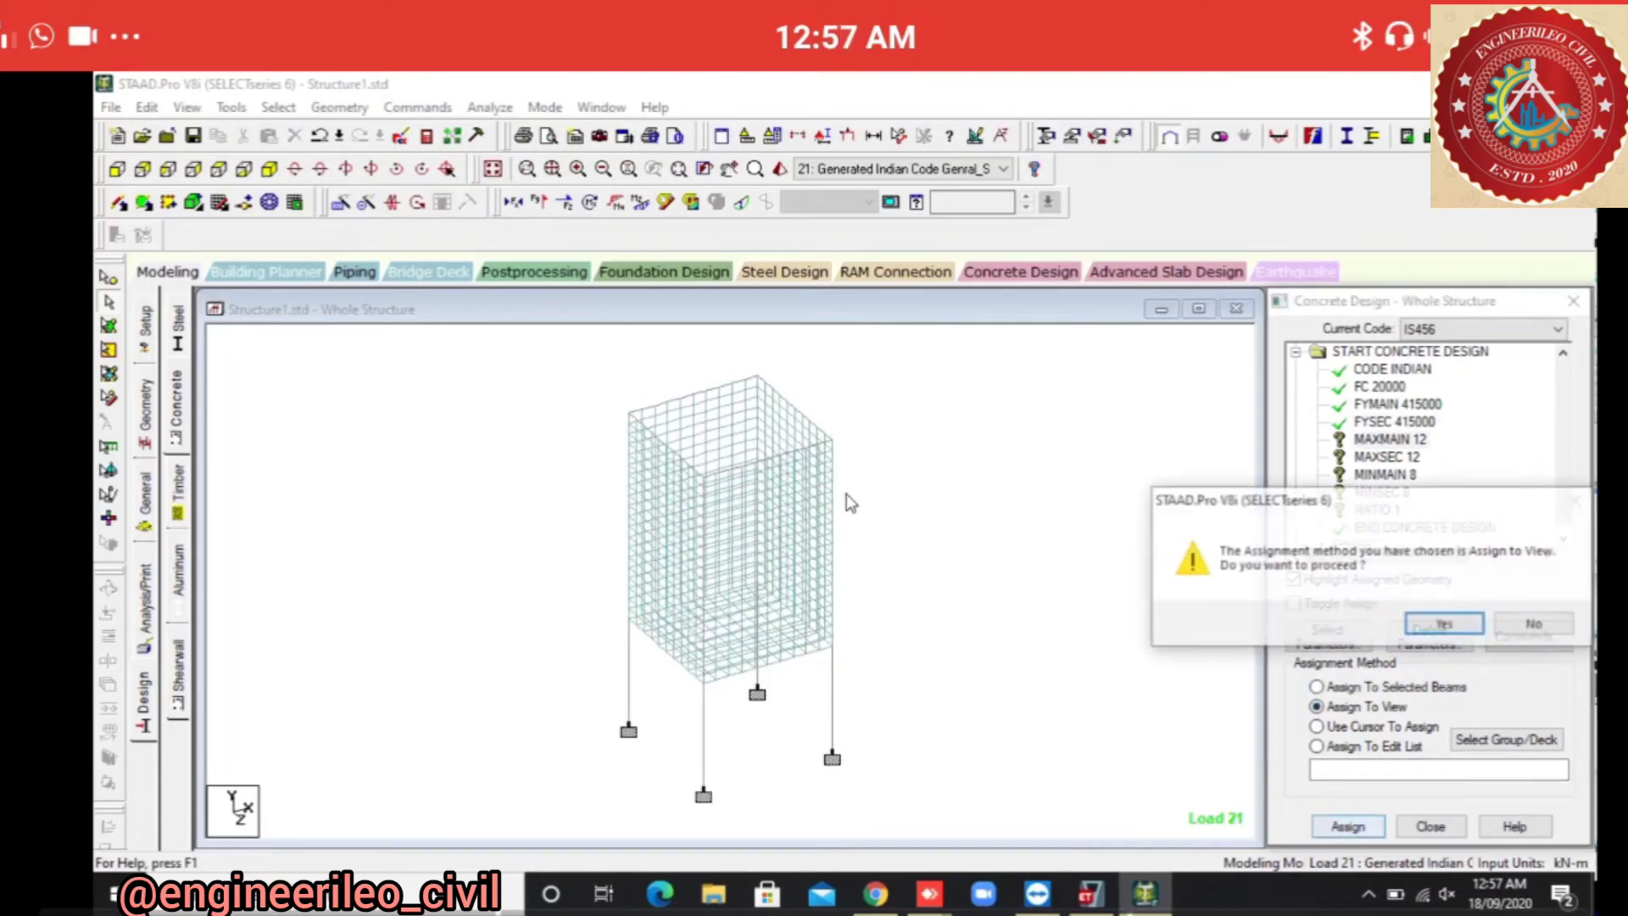
key("Return")
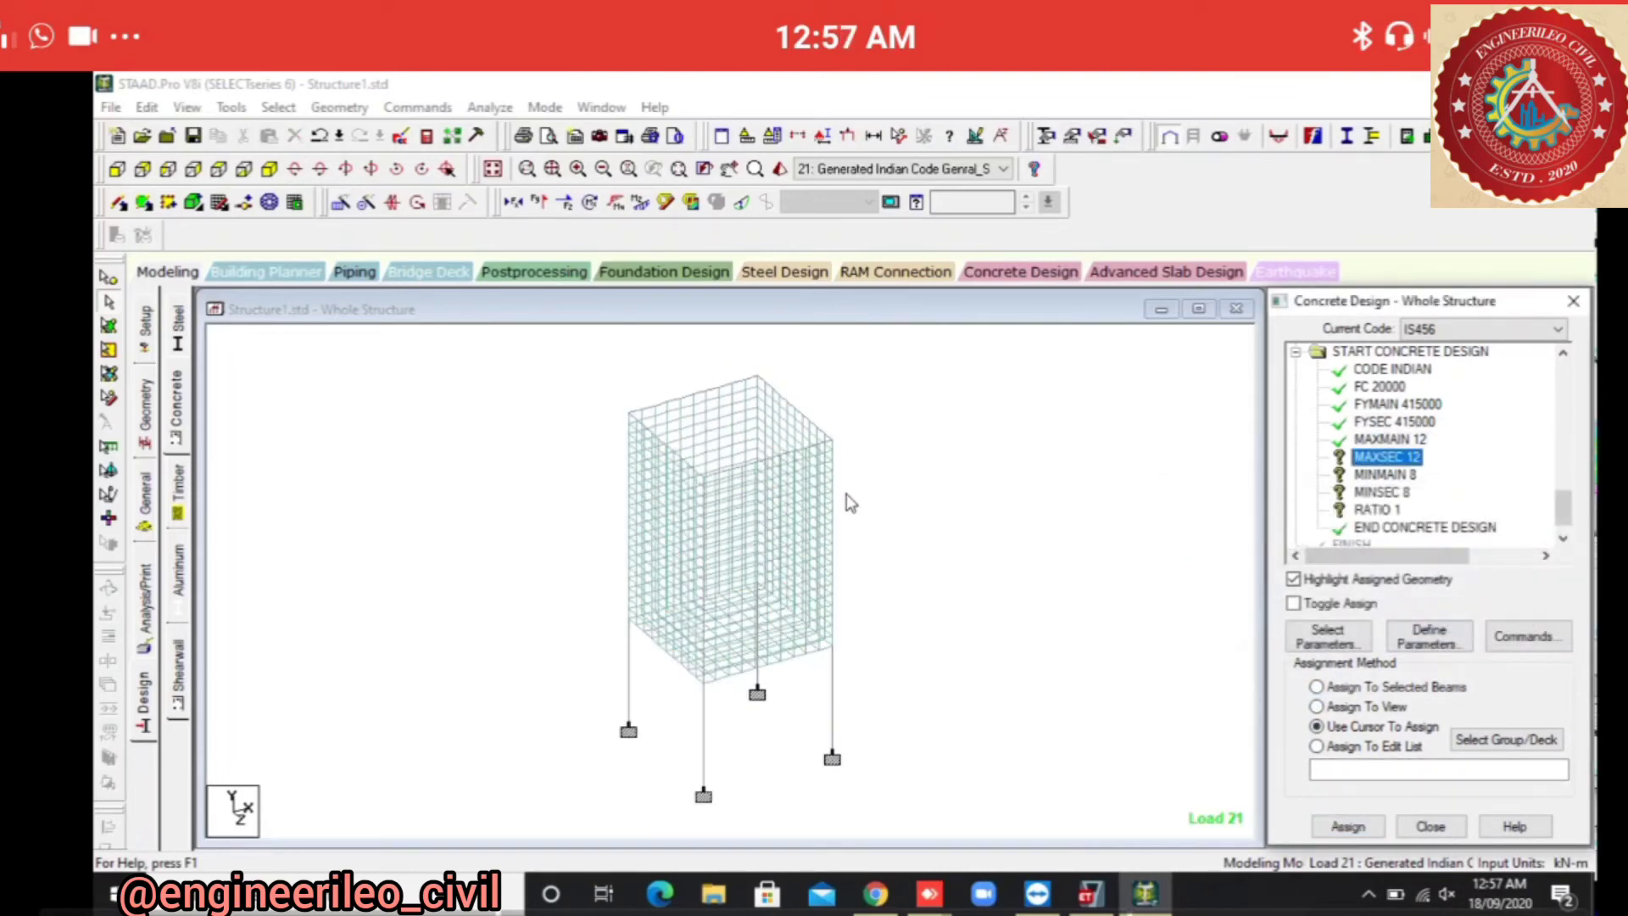
key("Return")
key("Return")
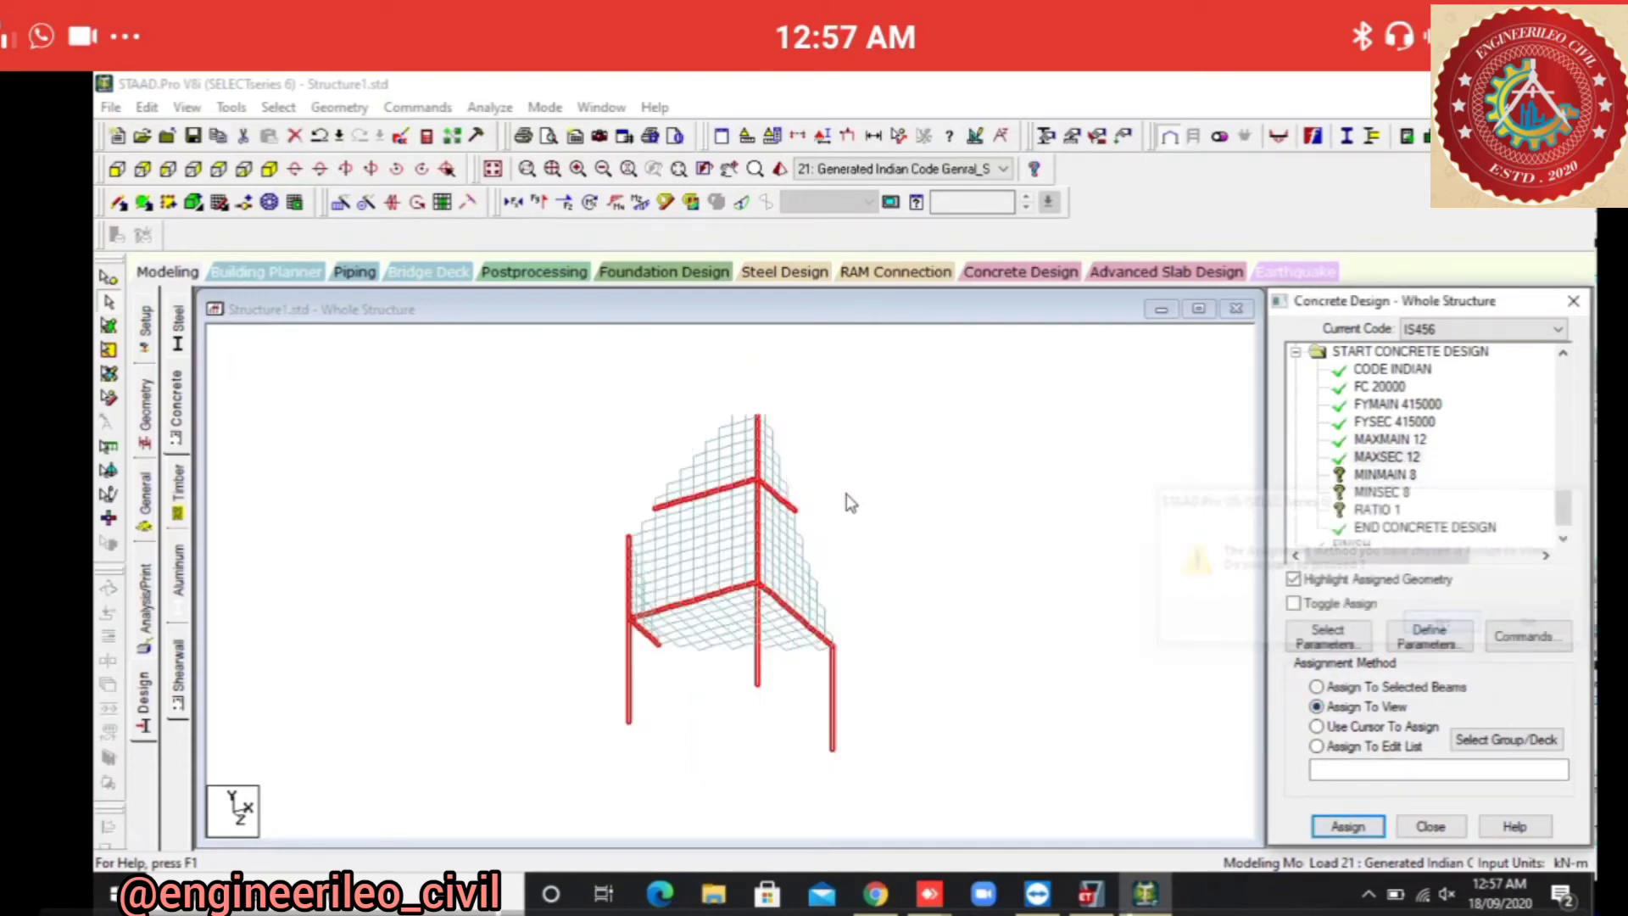
Assign the MINSEC 8 and MINMAIN 8 parameters to the whole view.
key("Down")
key("Down")
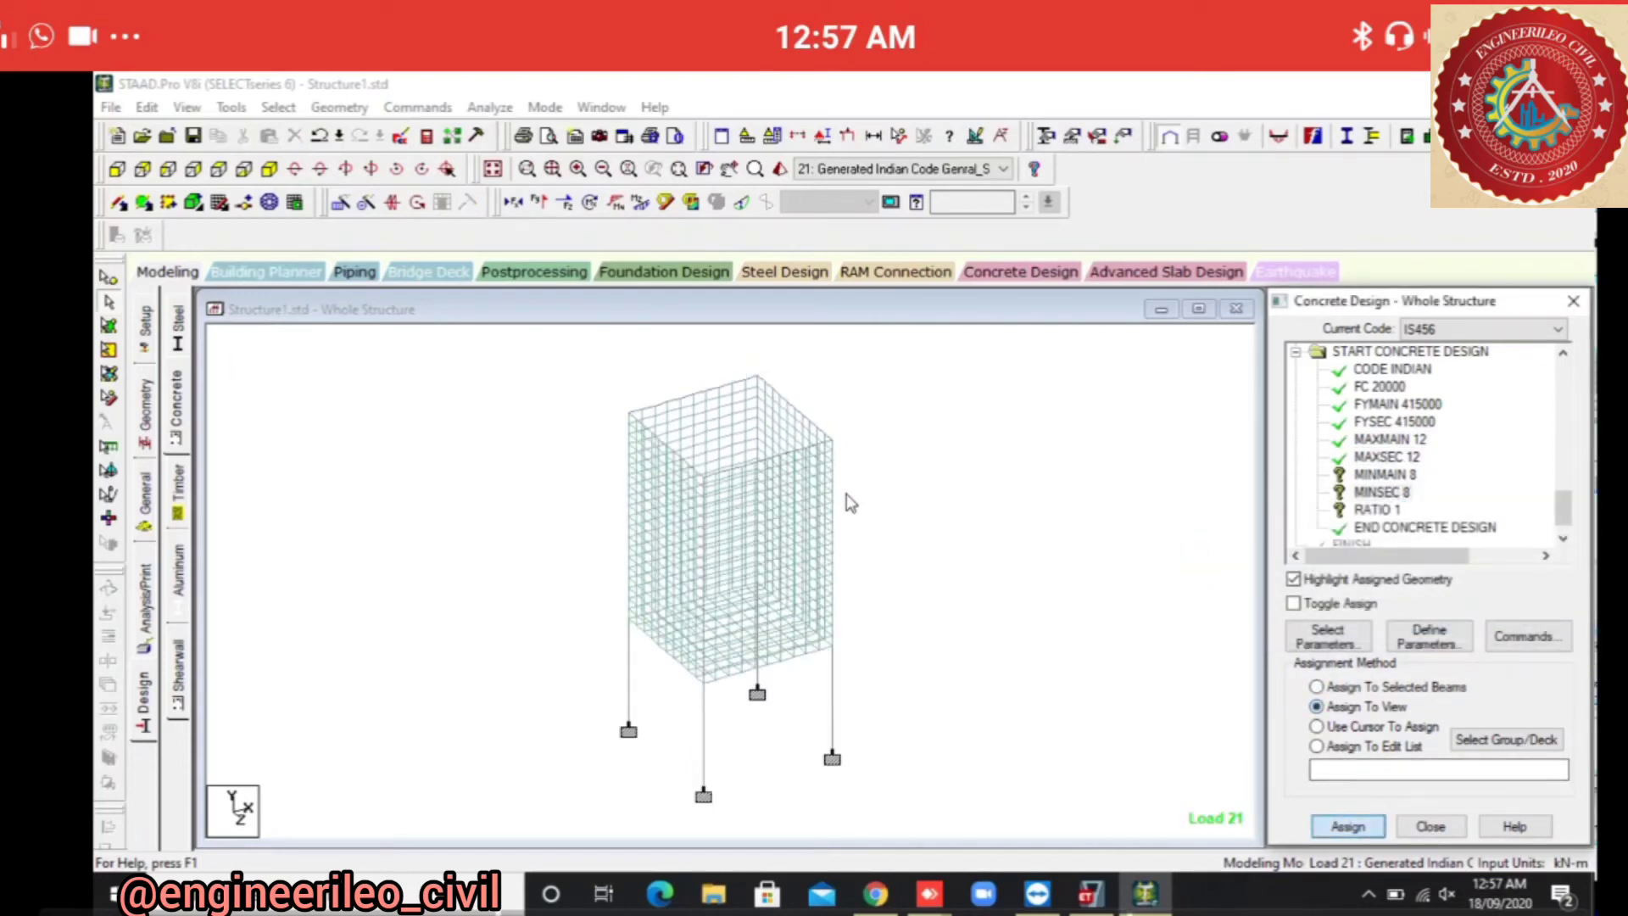
key("Return")
key("Return")
key("Up")
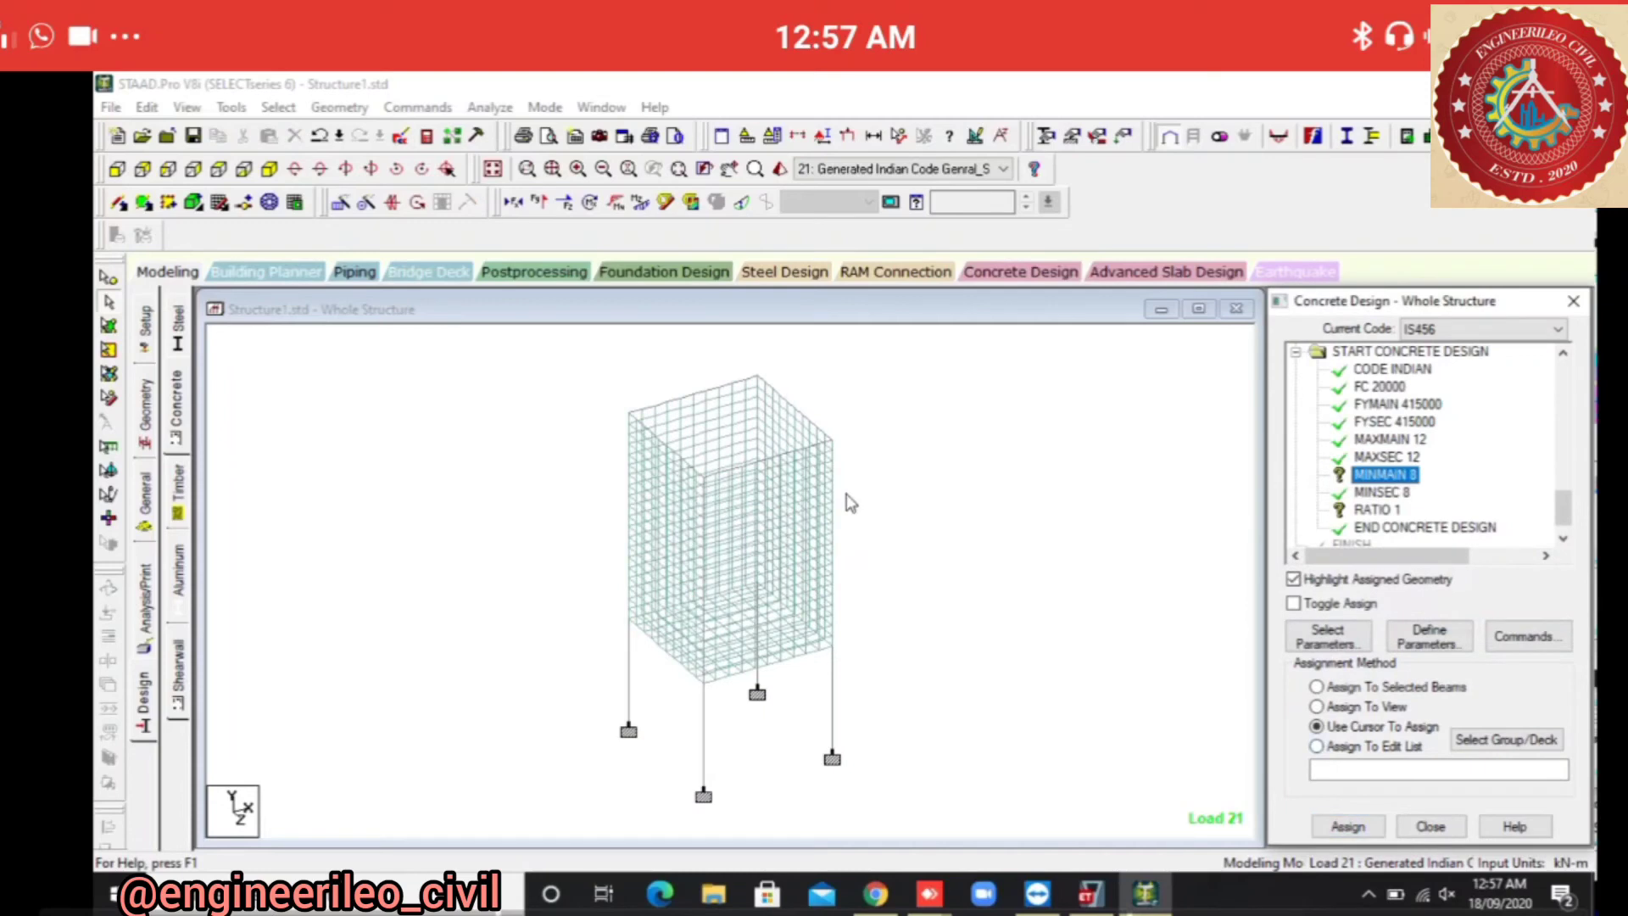
key("Return")
key("Return")
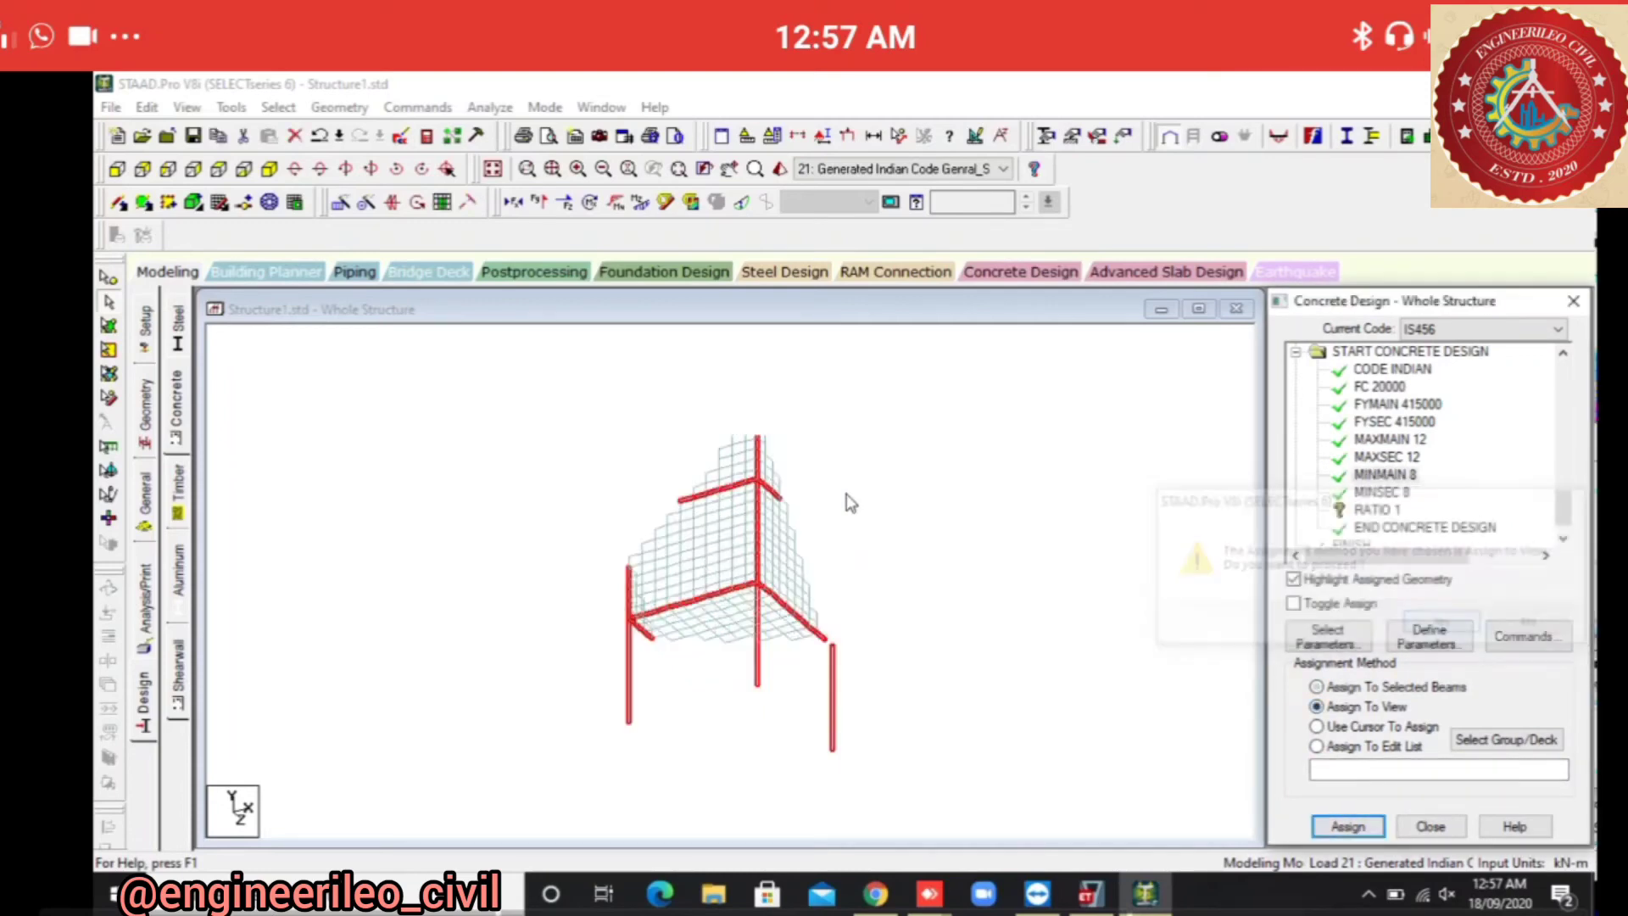
Assign the RATIO 1 parameter to the whole view.
key("Down")
key("Down")
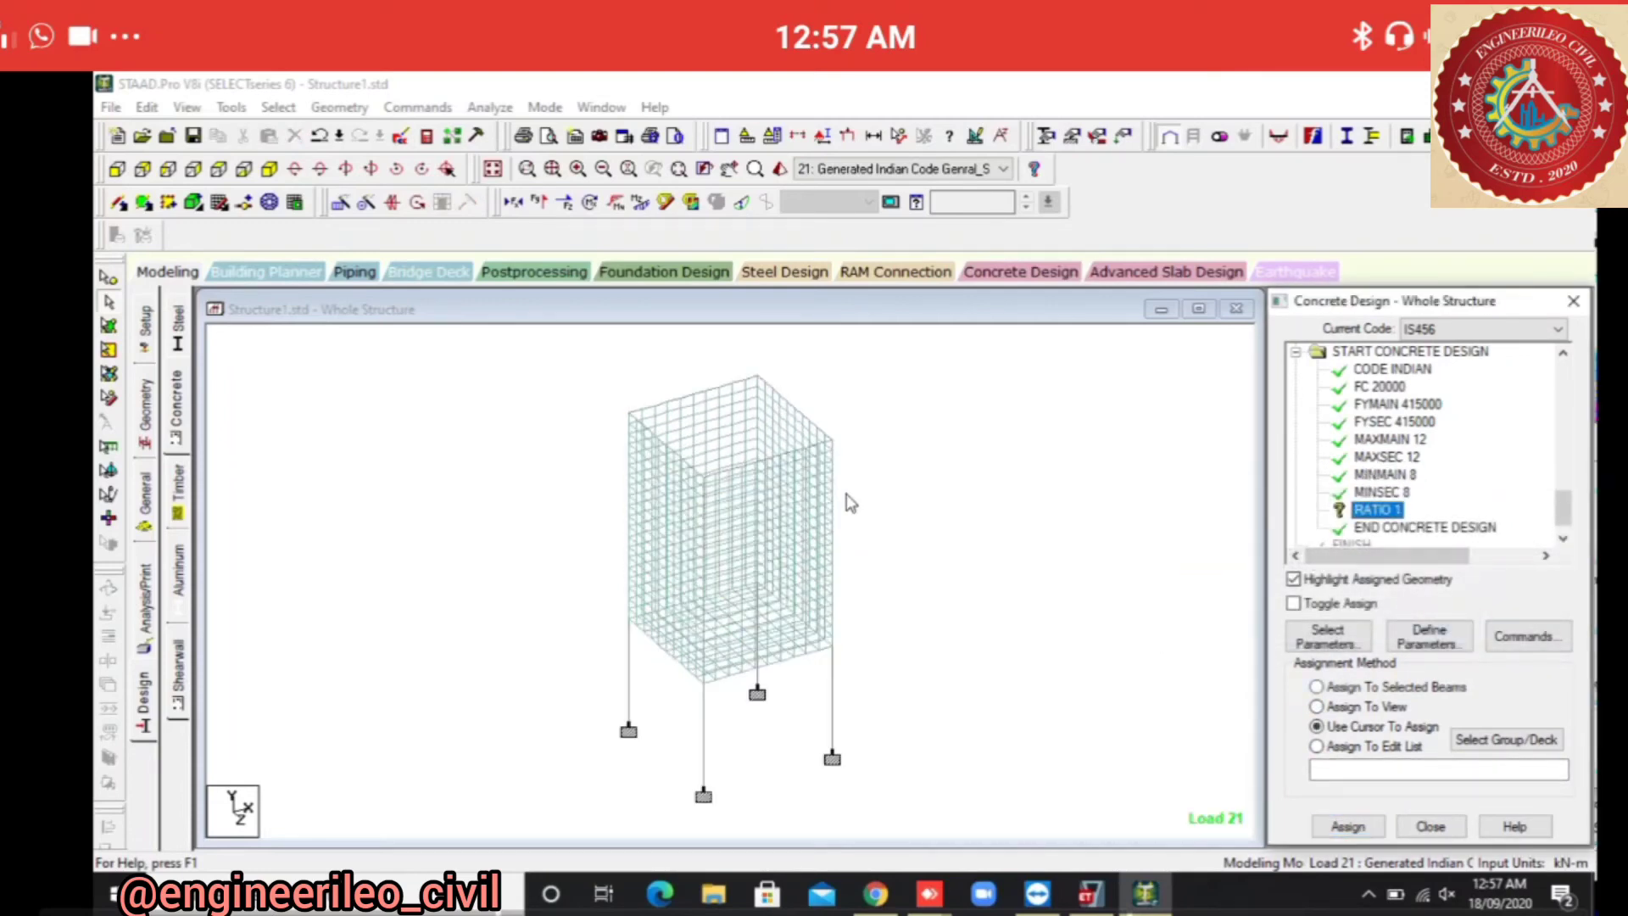
key("Return")
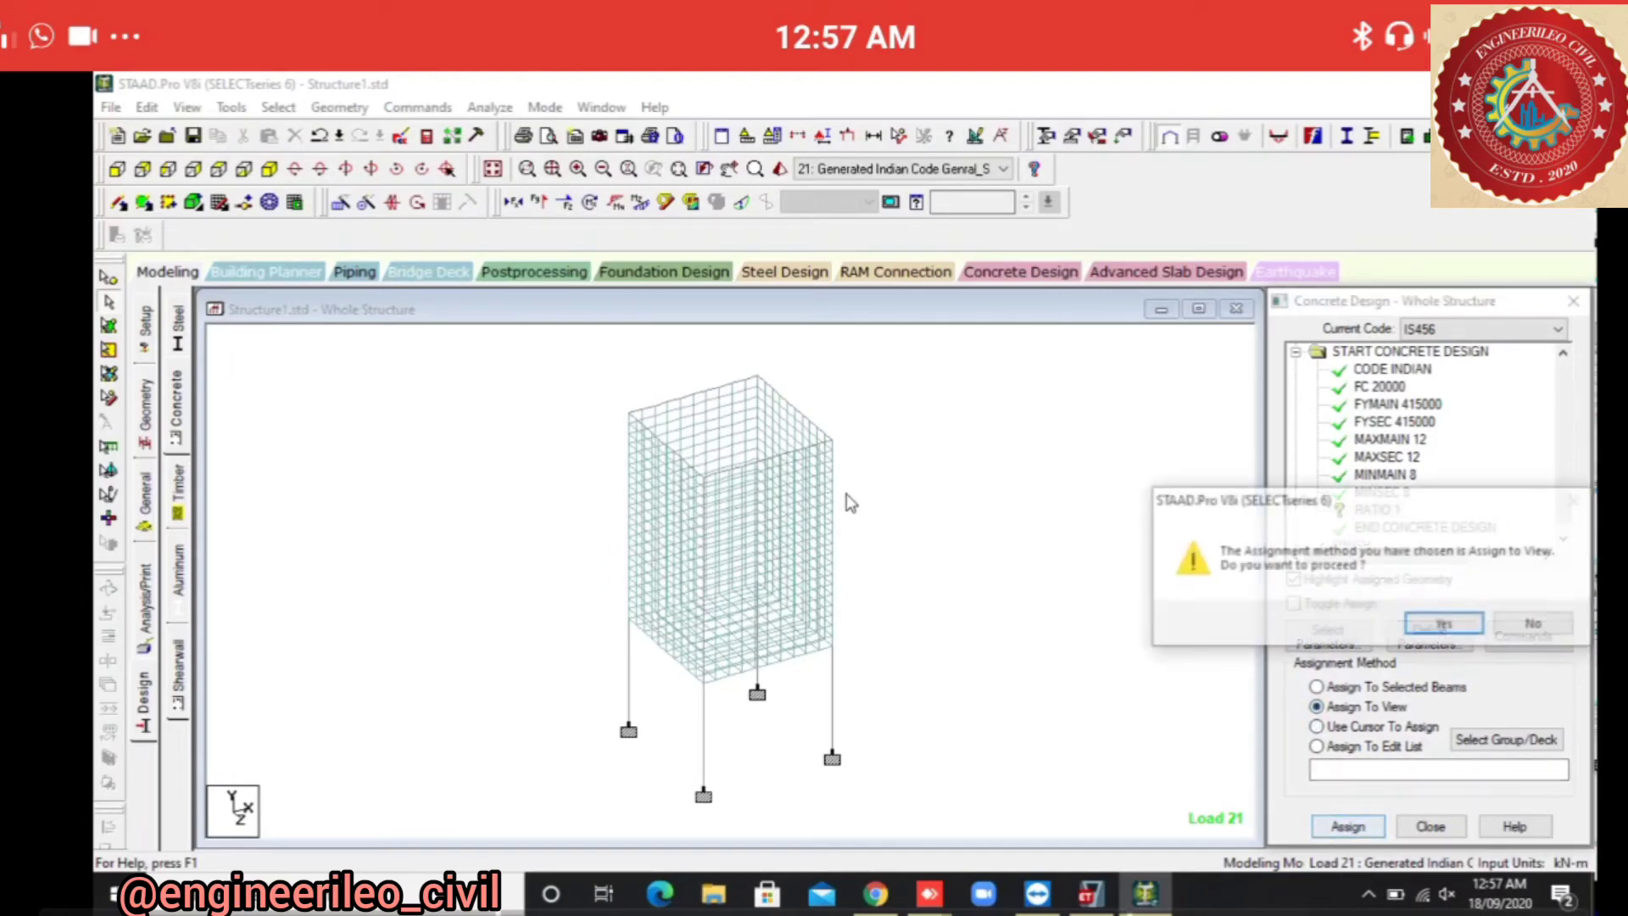
key("Return")
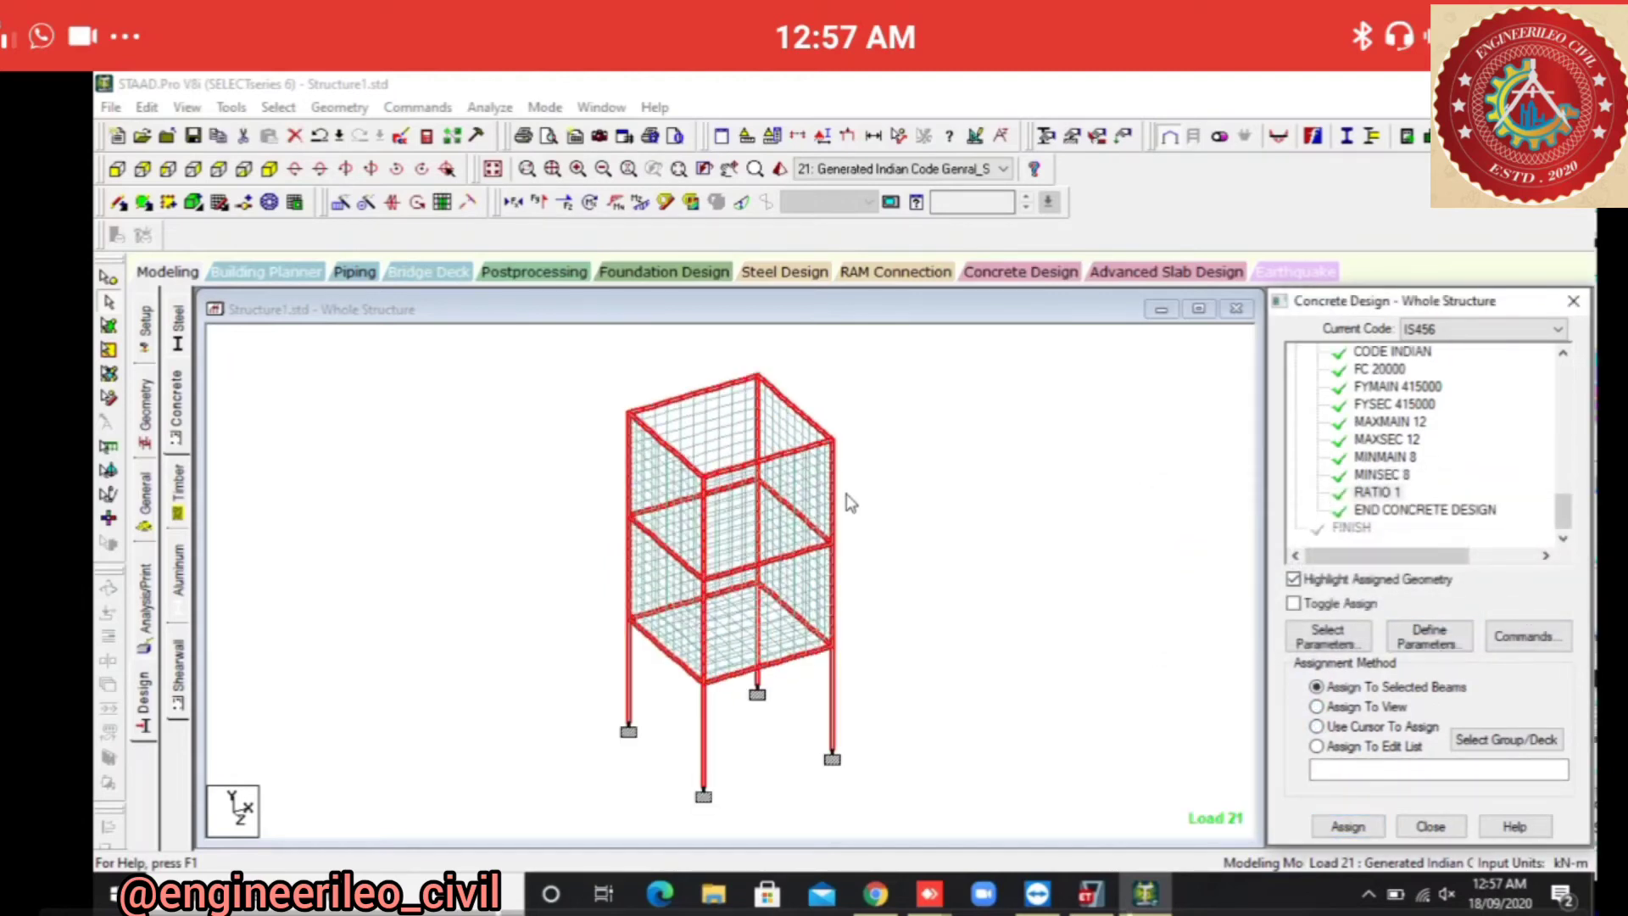
Add the DESIGN BEAM, DESIGN COLUMN, DESIGN SLAB/ELEMENT and TAKE OFF commands to the concrete design and close the design commands.
key("Tab")
key("Tab")
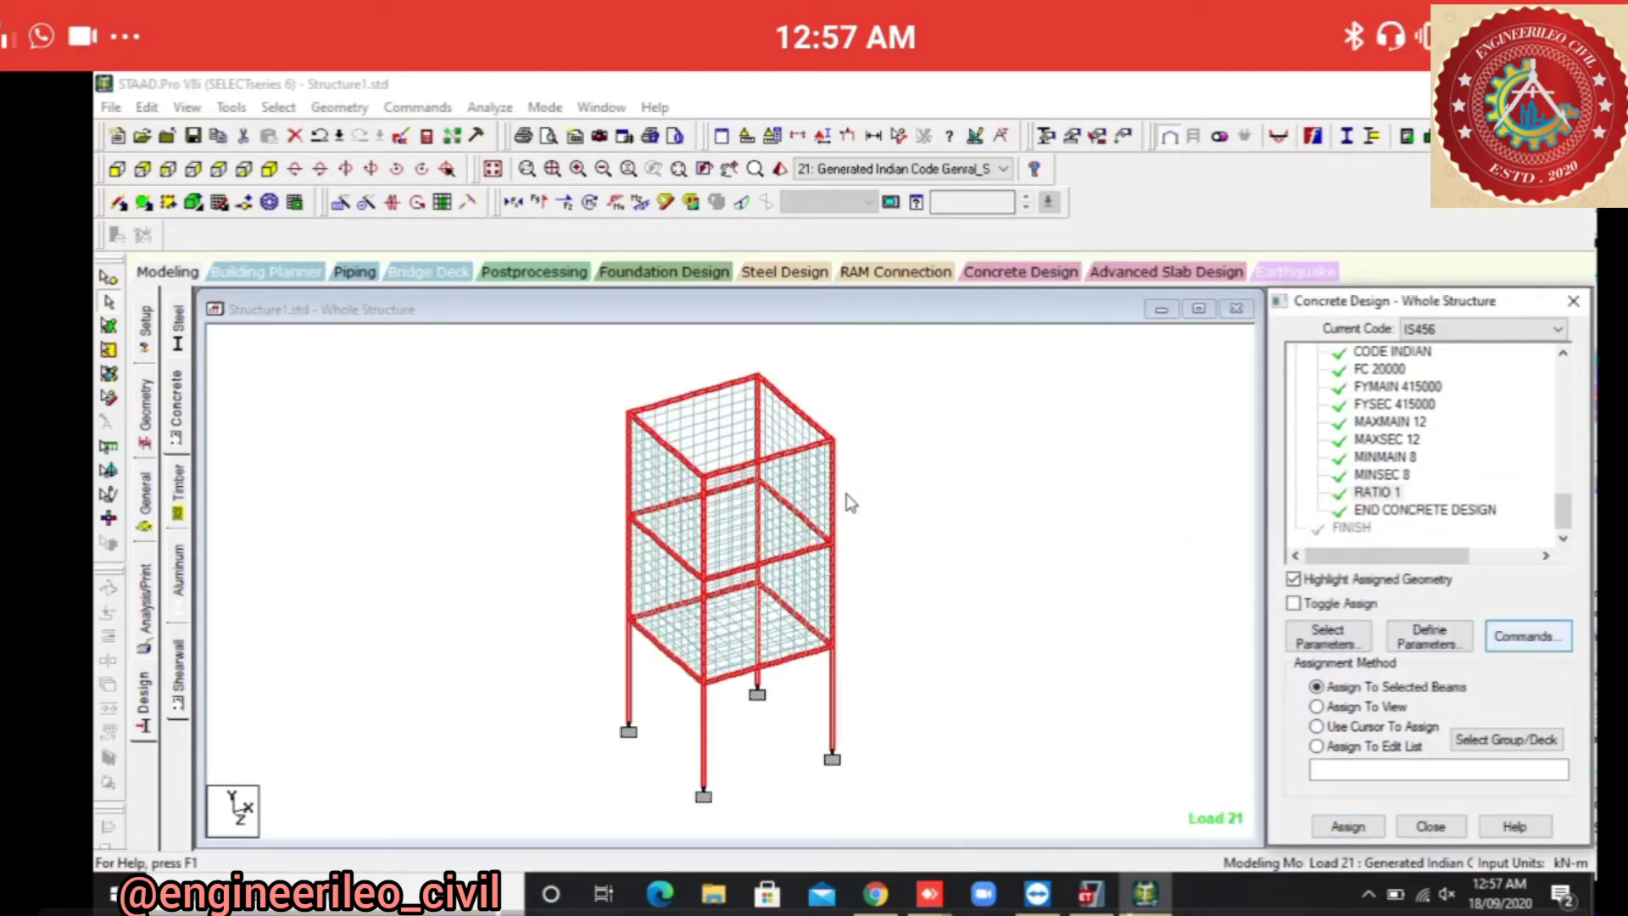
key("Return")
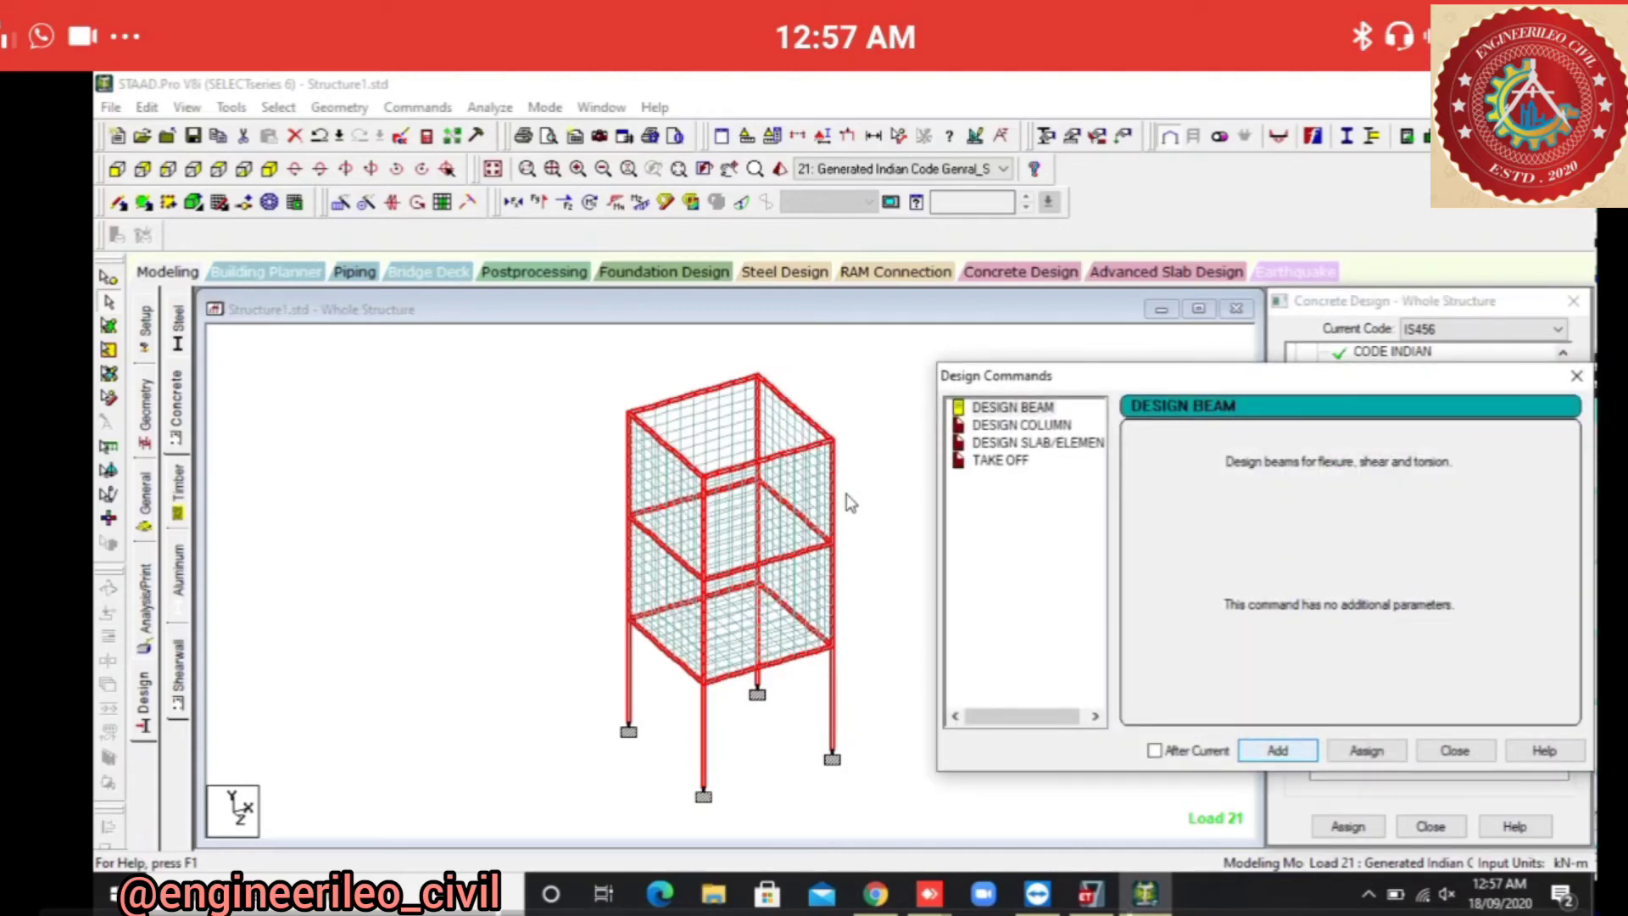
key("Down")
key("Down")
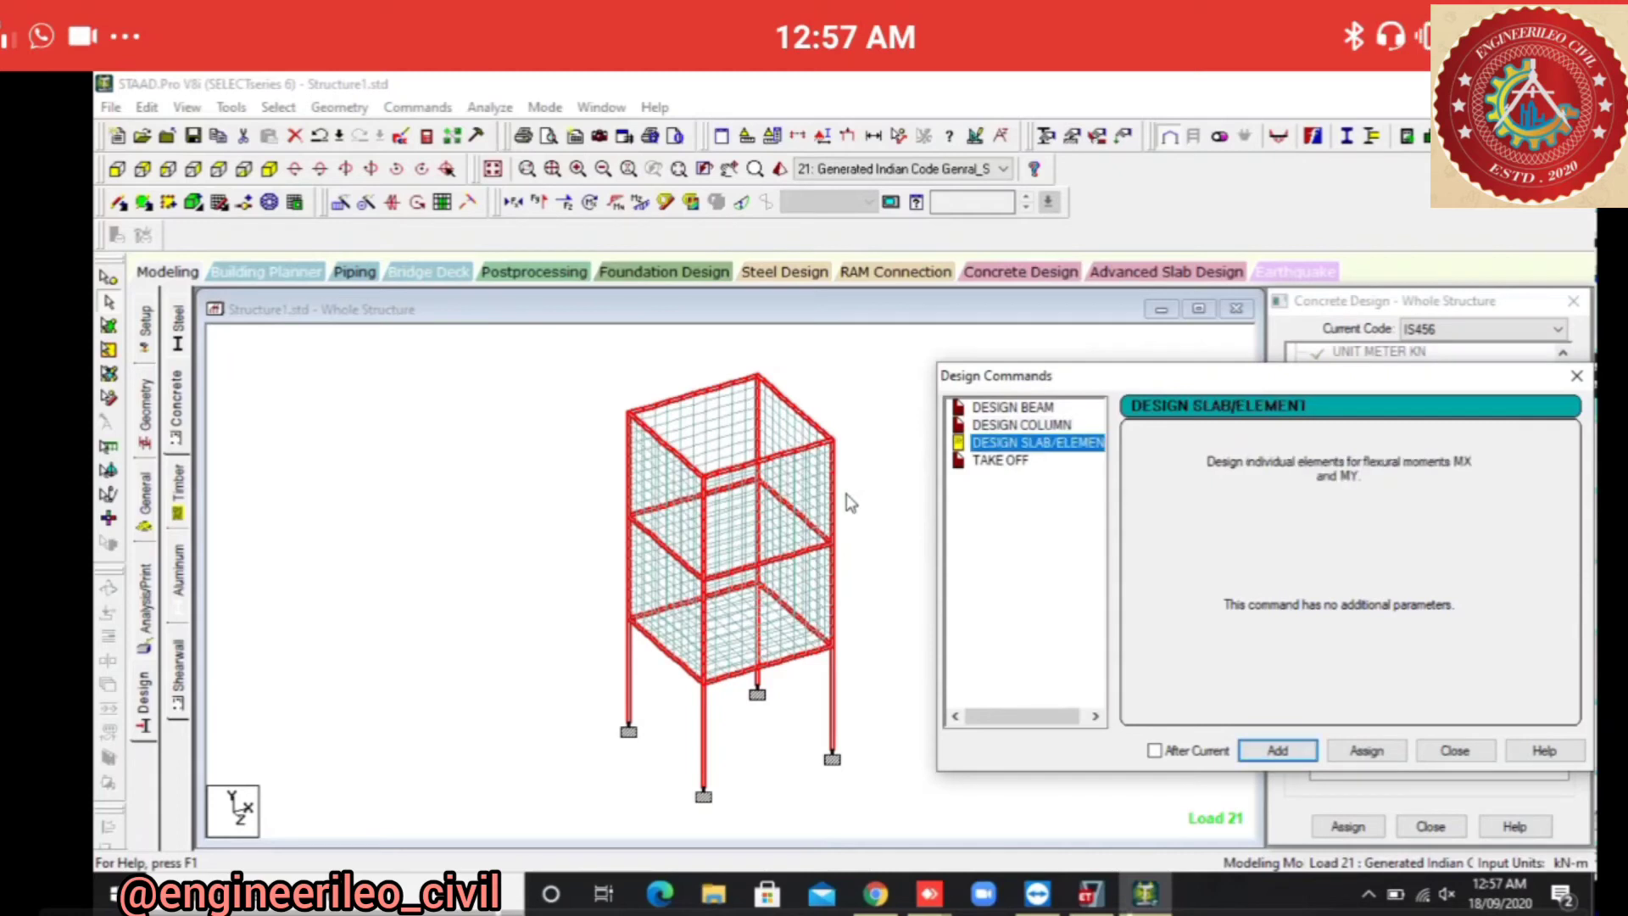
key("Tab")
key("Down")
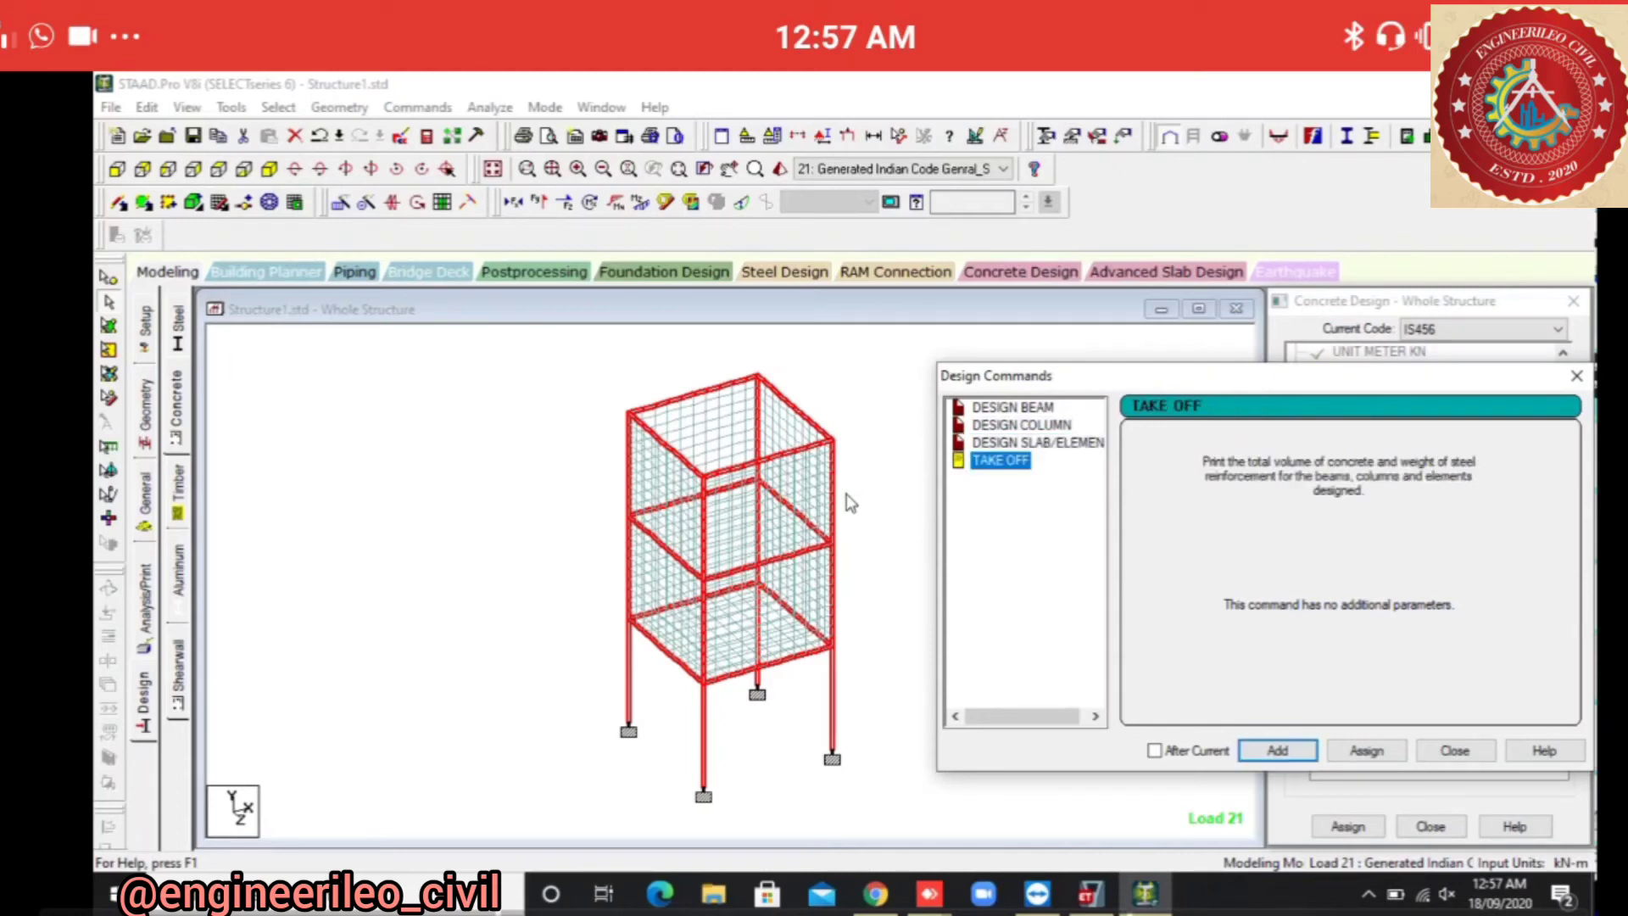
key("Tab")
key("Tab")
key("Tab")
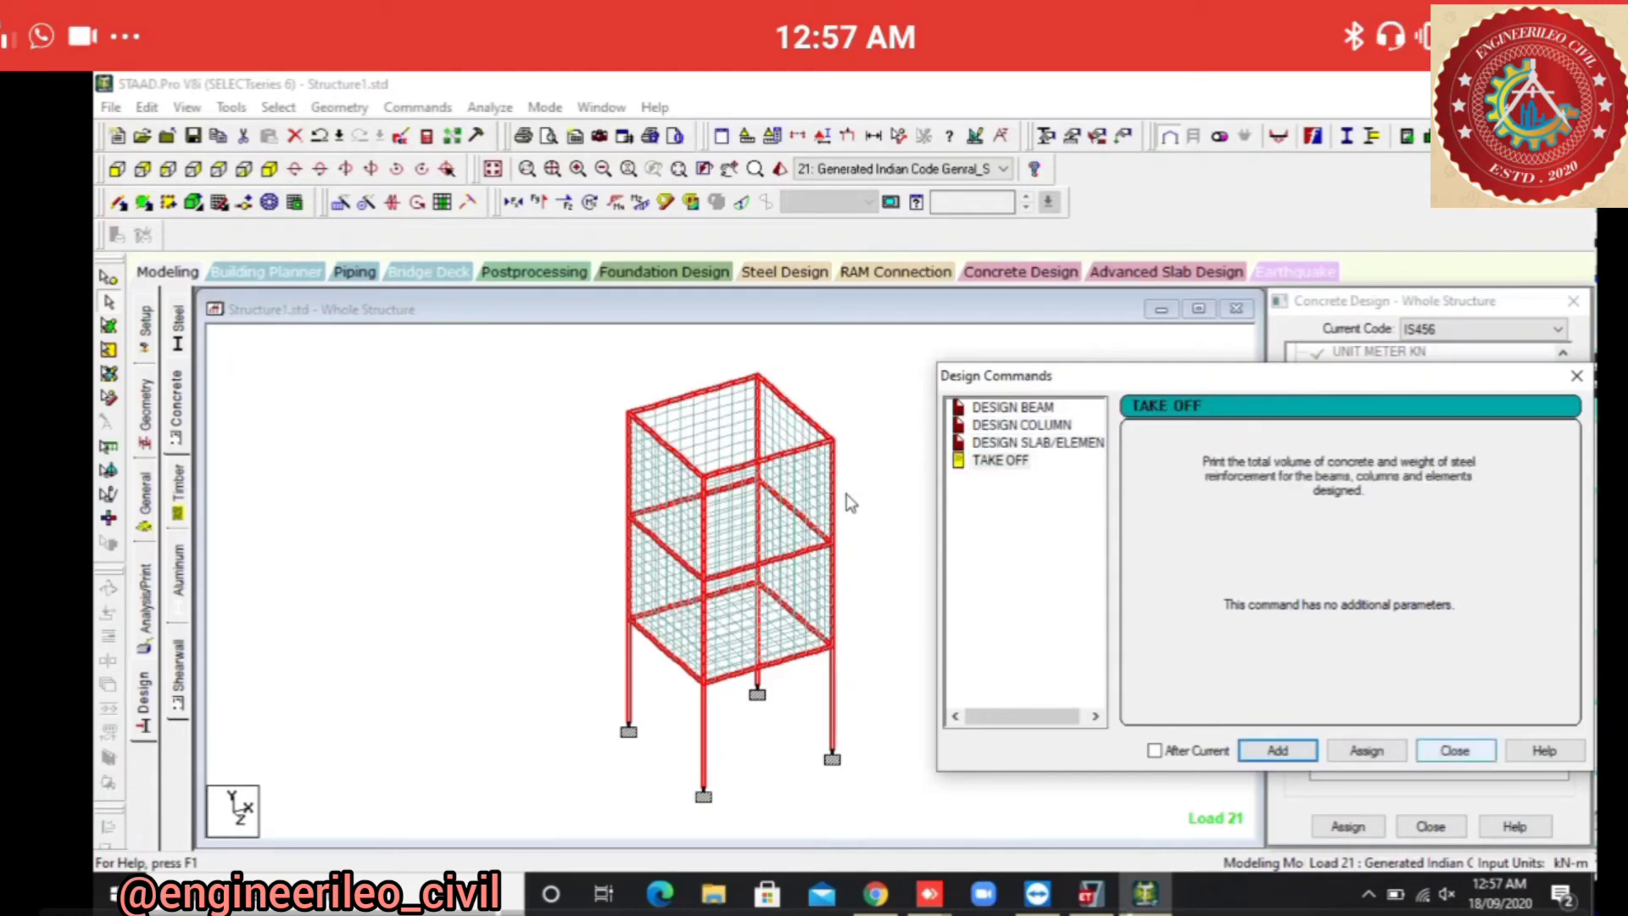
key("Return")
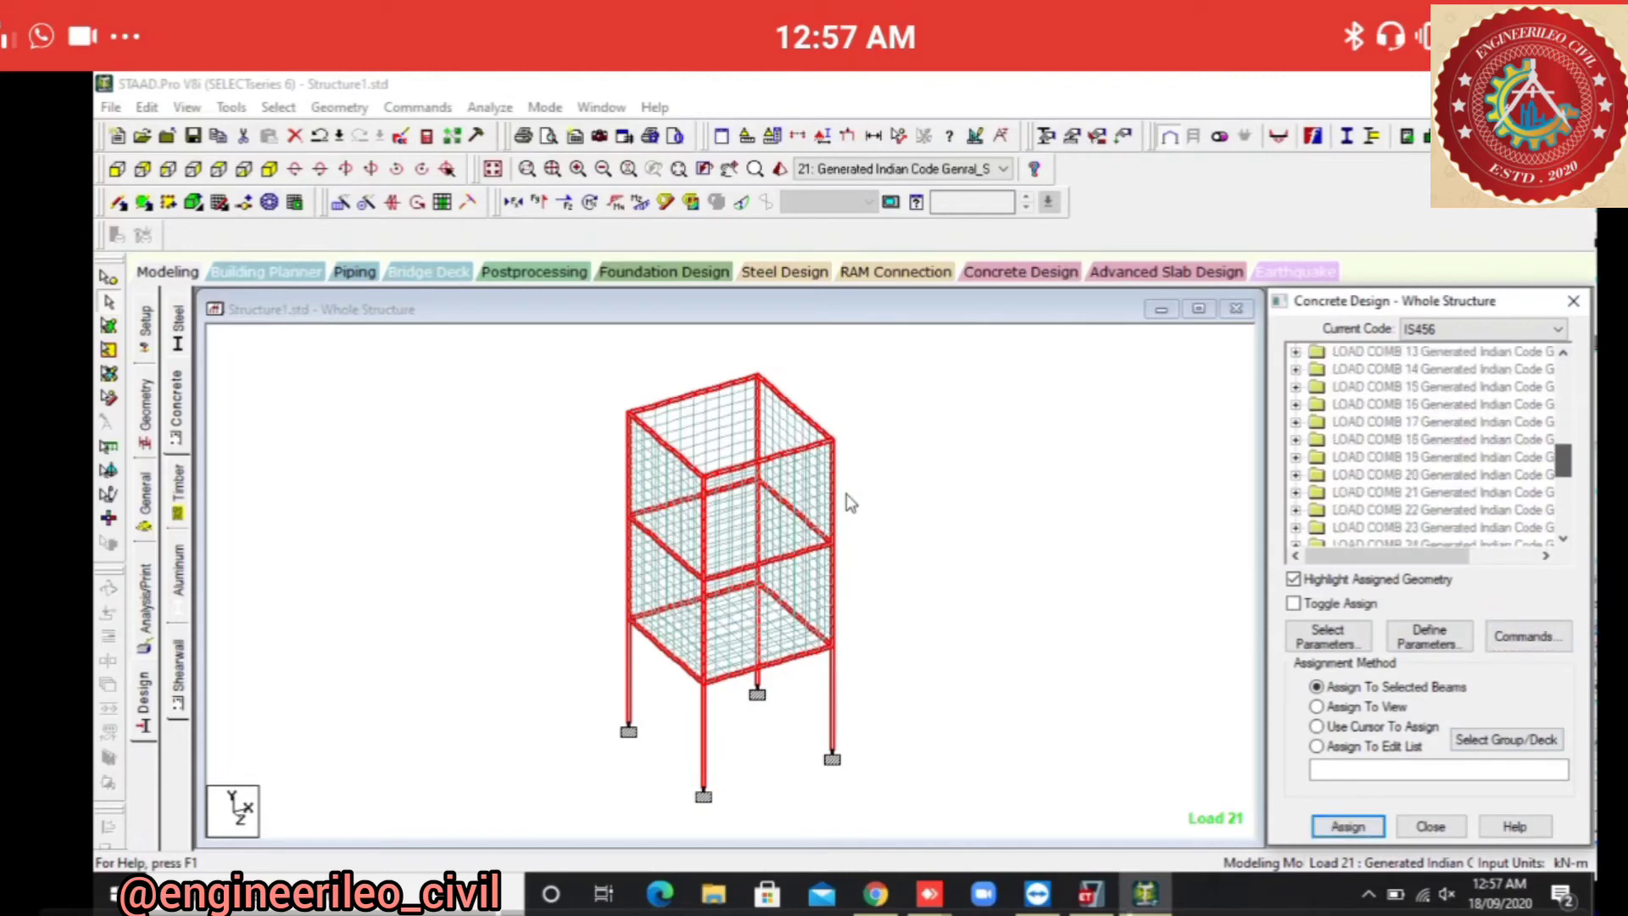
Assign the DESIGN BEAM command to all beams parallel to X and Z.
left_click(1395, 439)
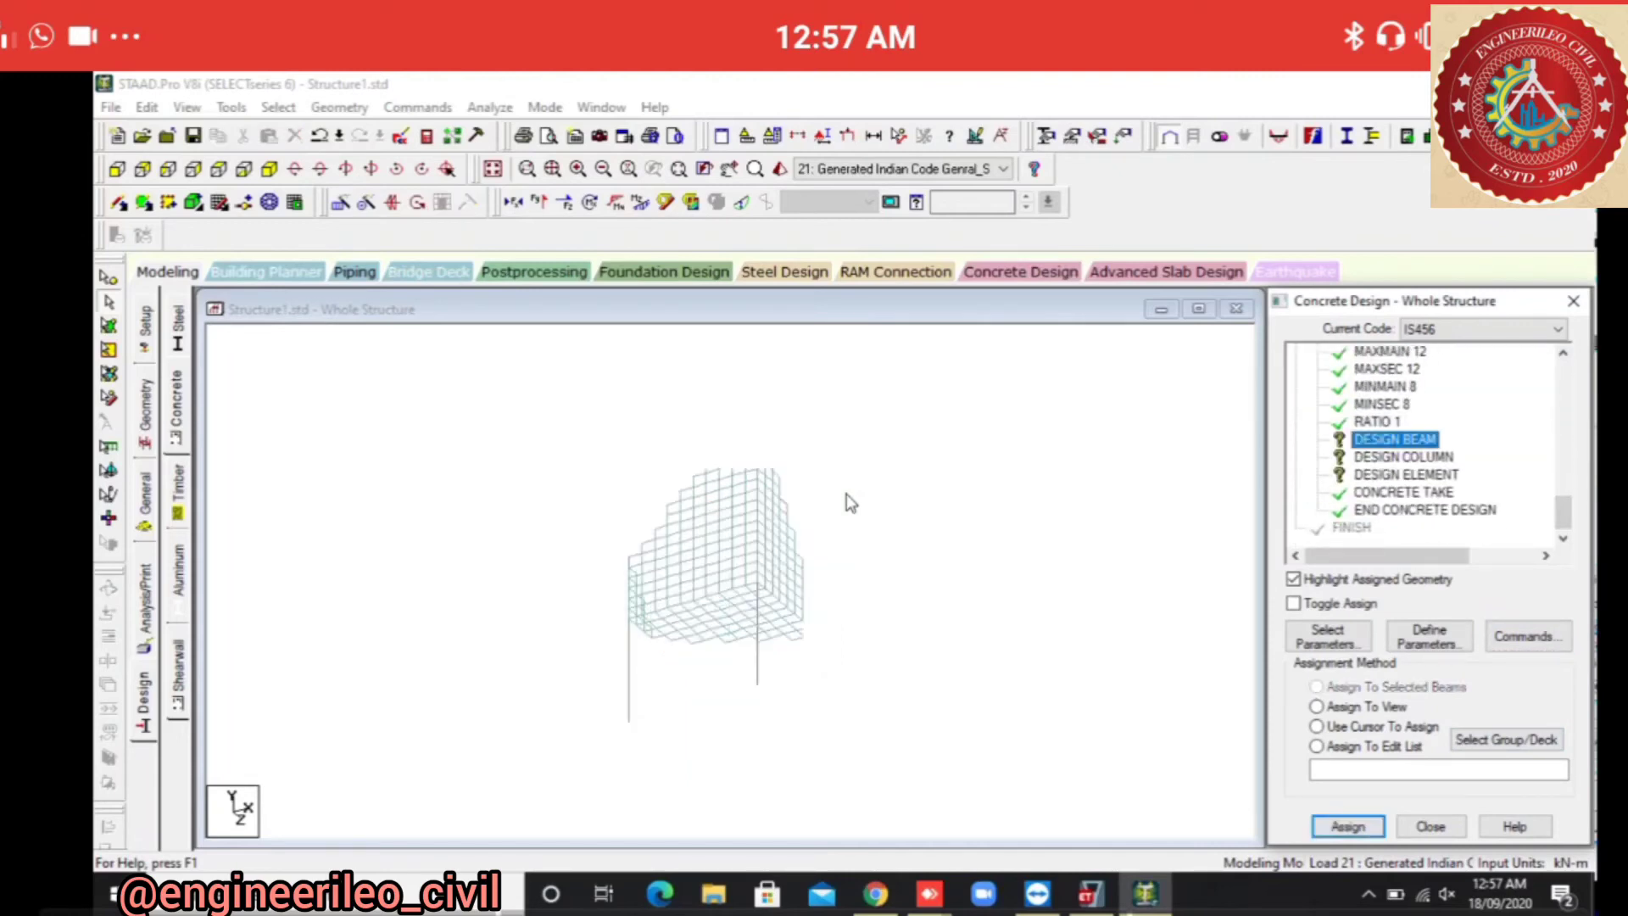
left_click(278, 107)
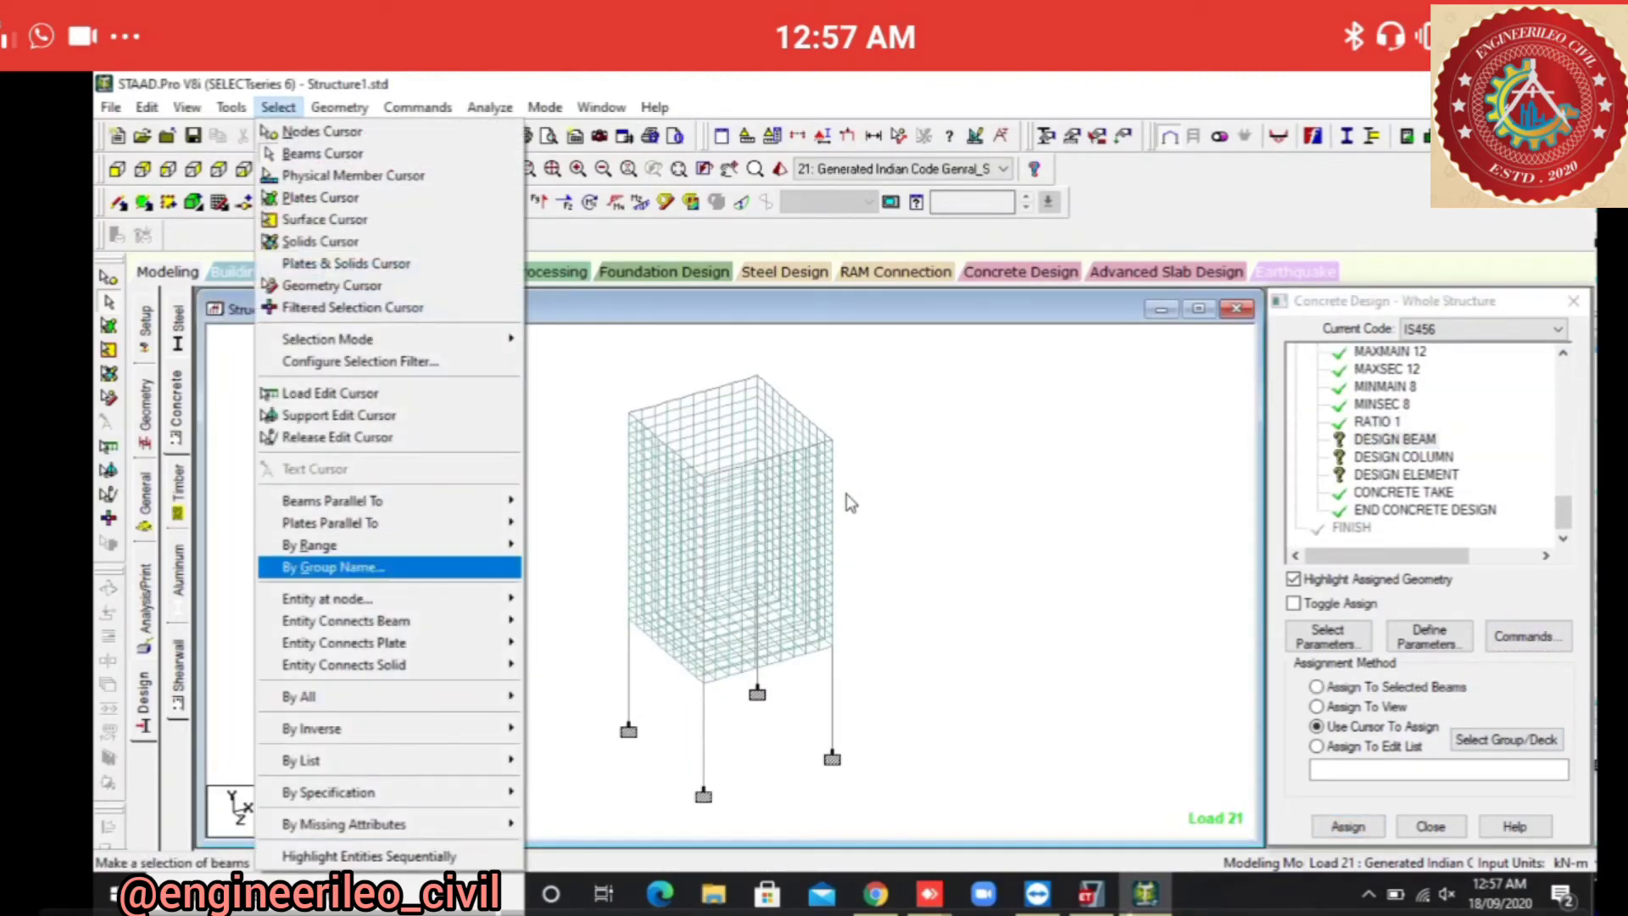
mouse_move(381, 500)
left_click(550, 500)
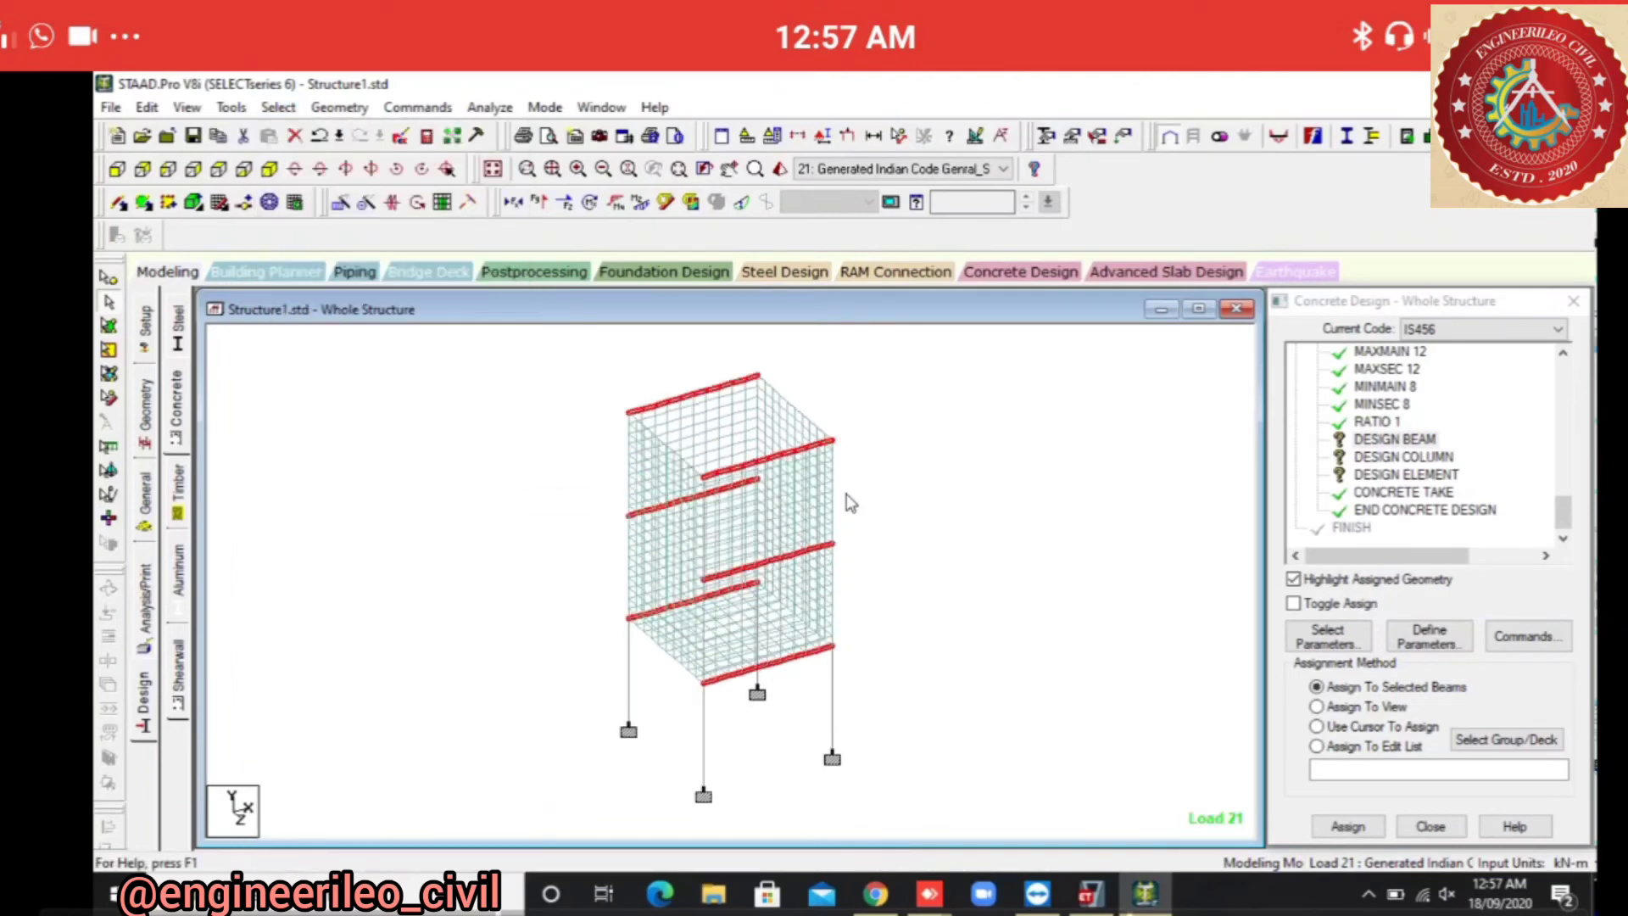
left_click(278, 107)
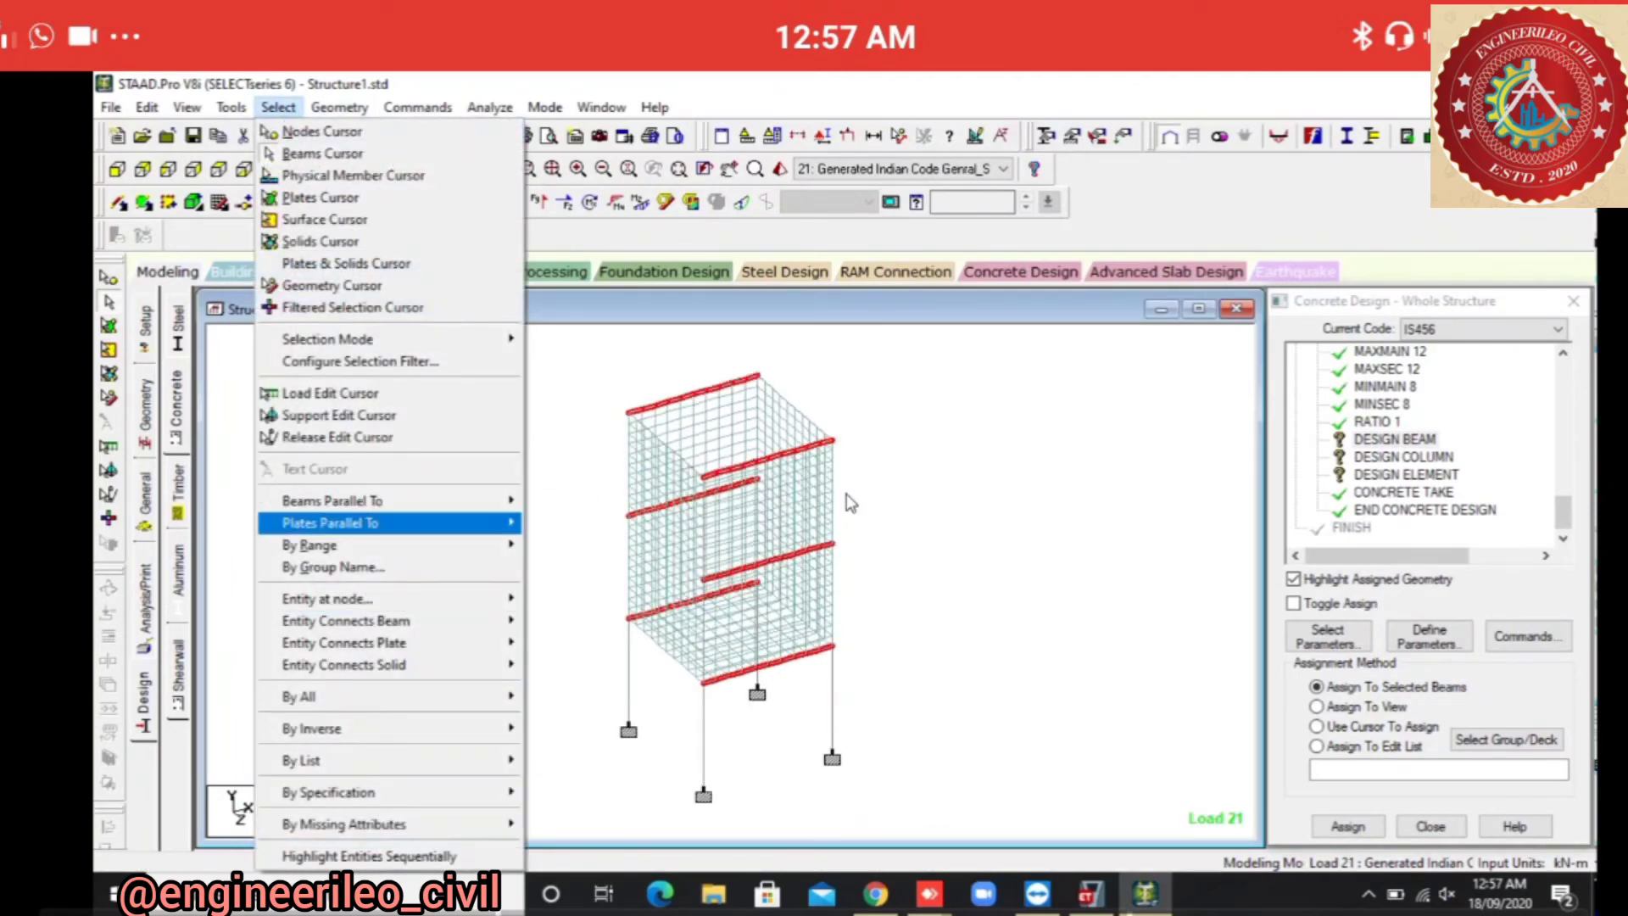
mouse_move(382, 500)
left_click(558, 544)
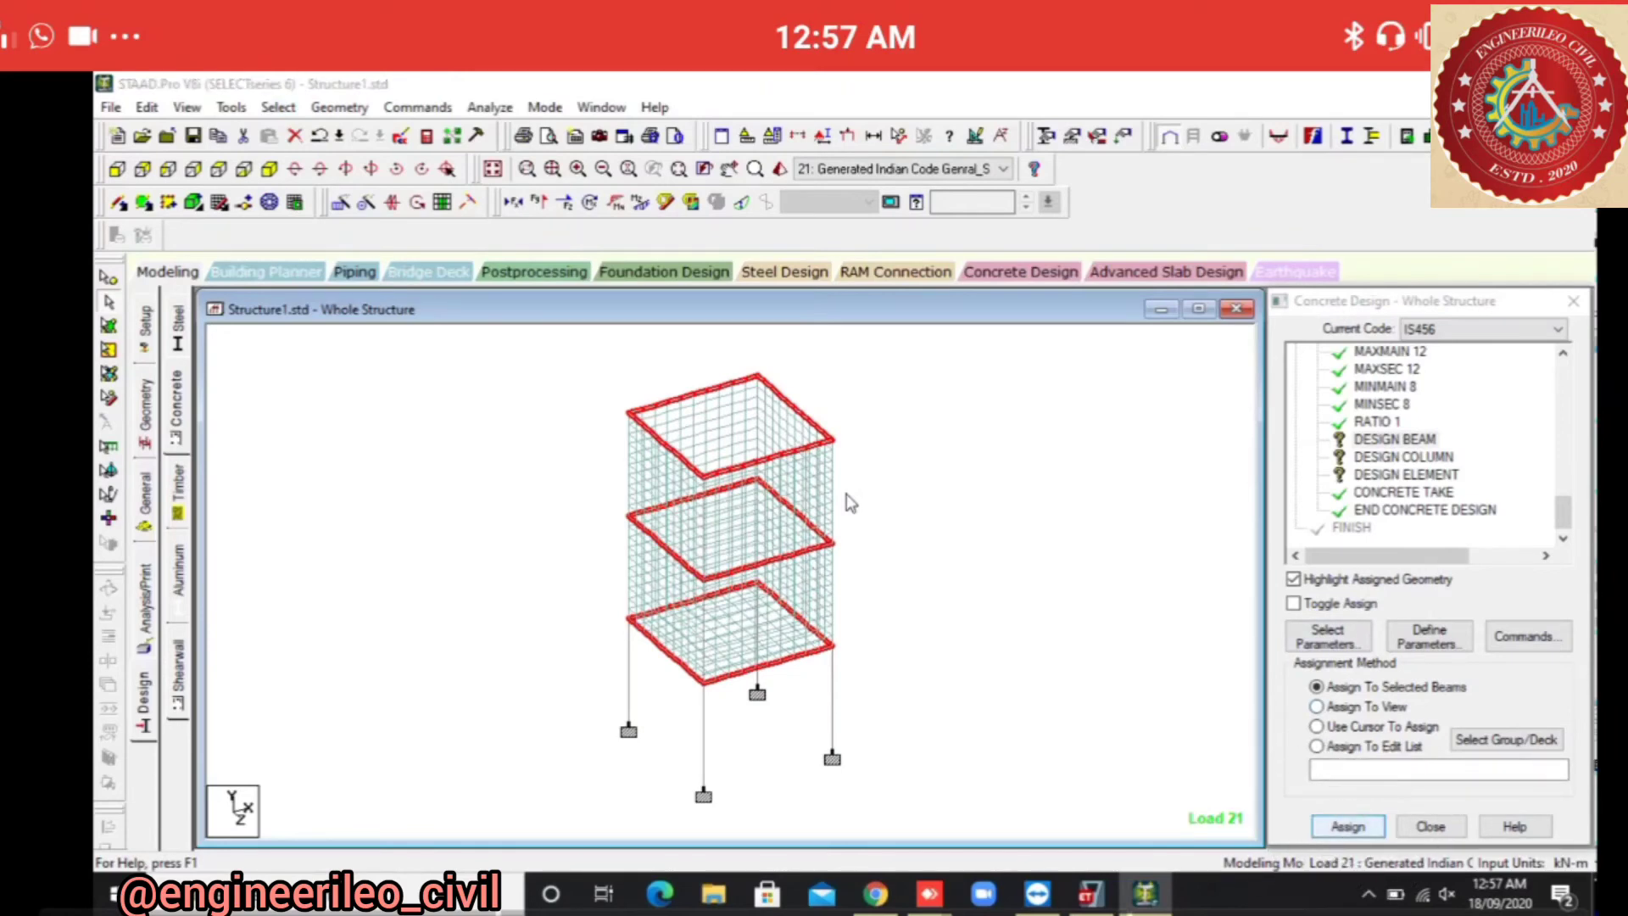
left_click(1348, 826)
left_click(1444, 626)
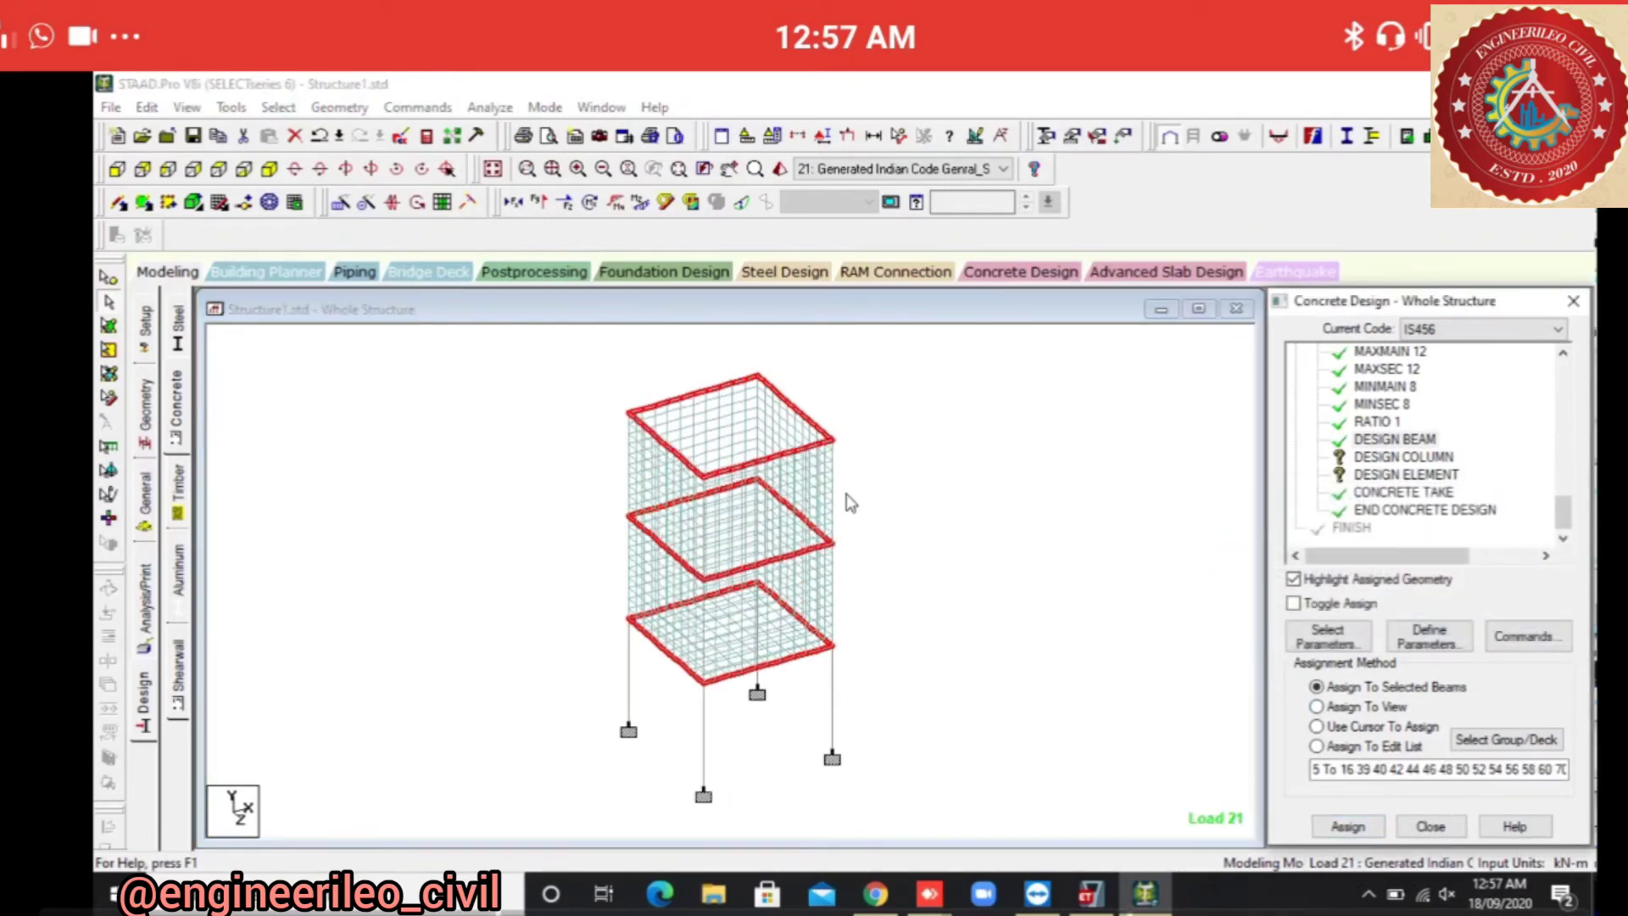
Assign the DESIGN COLUMN command to all members parallel to Y.
left_click(1404, 458)
left_click(278, 106)
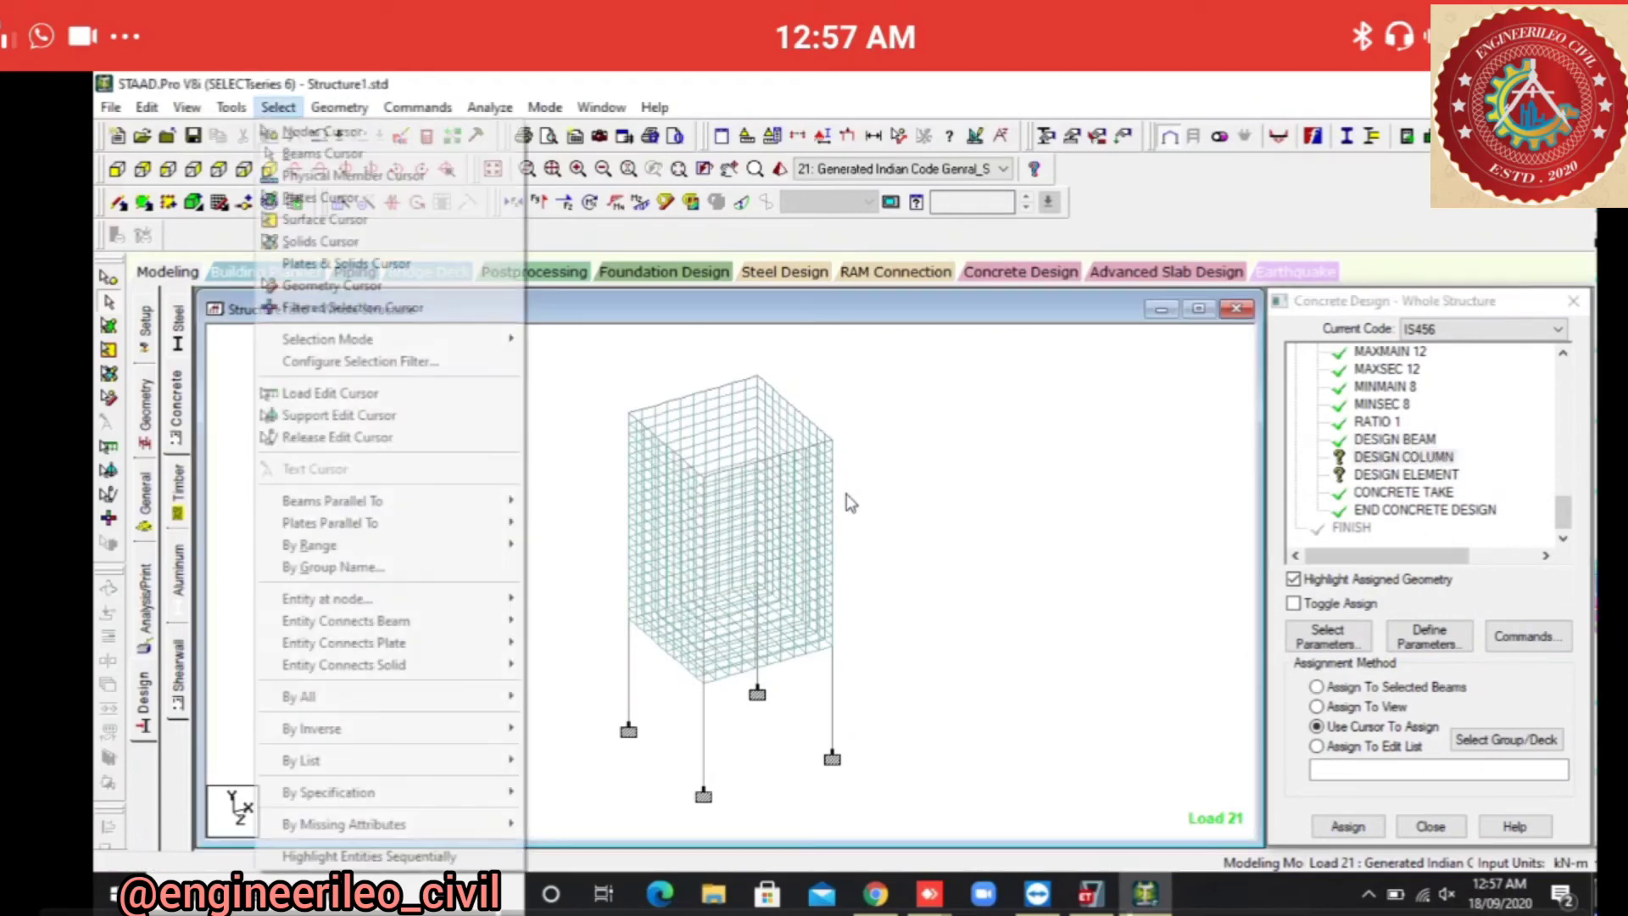
mouse_move(390, 500)
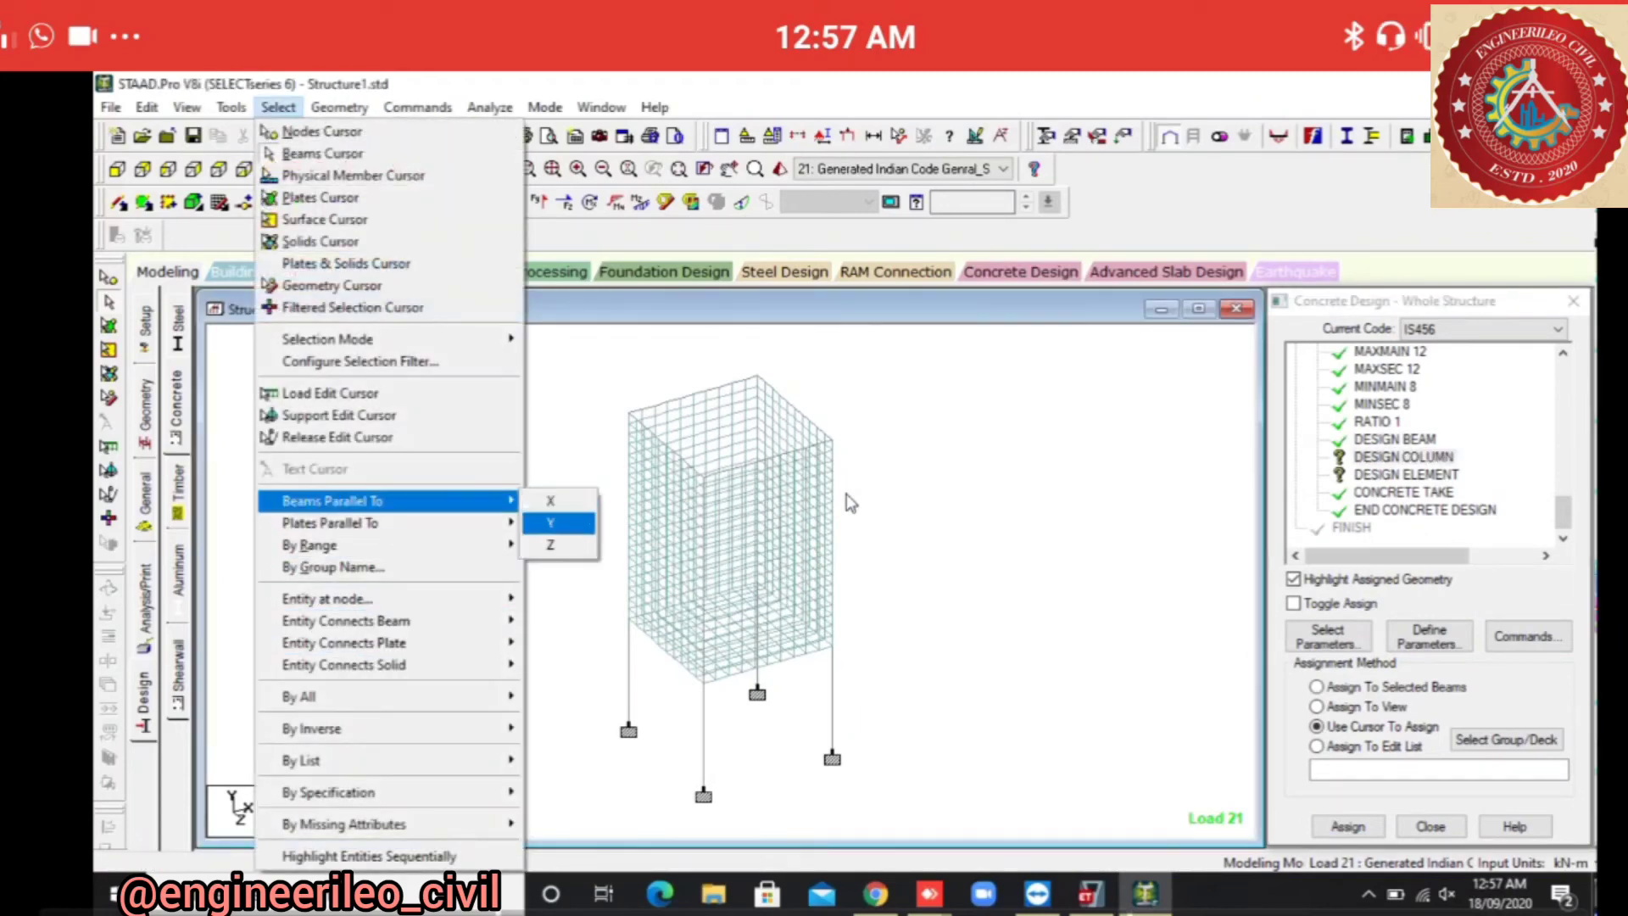
left_click(542, 523)
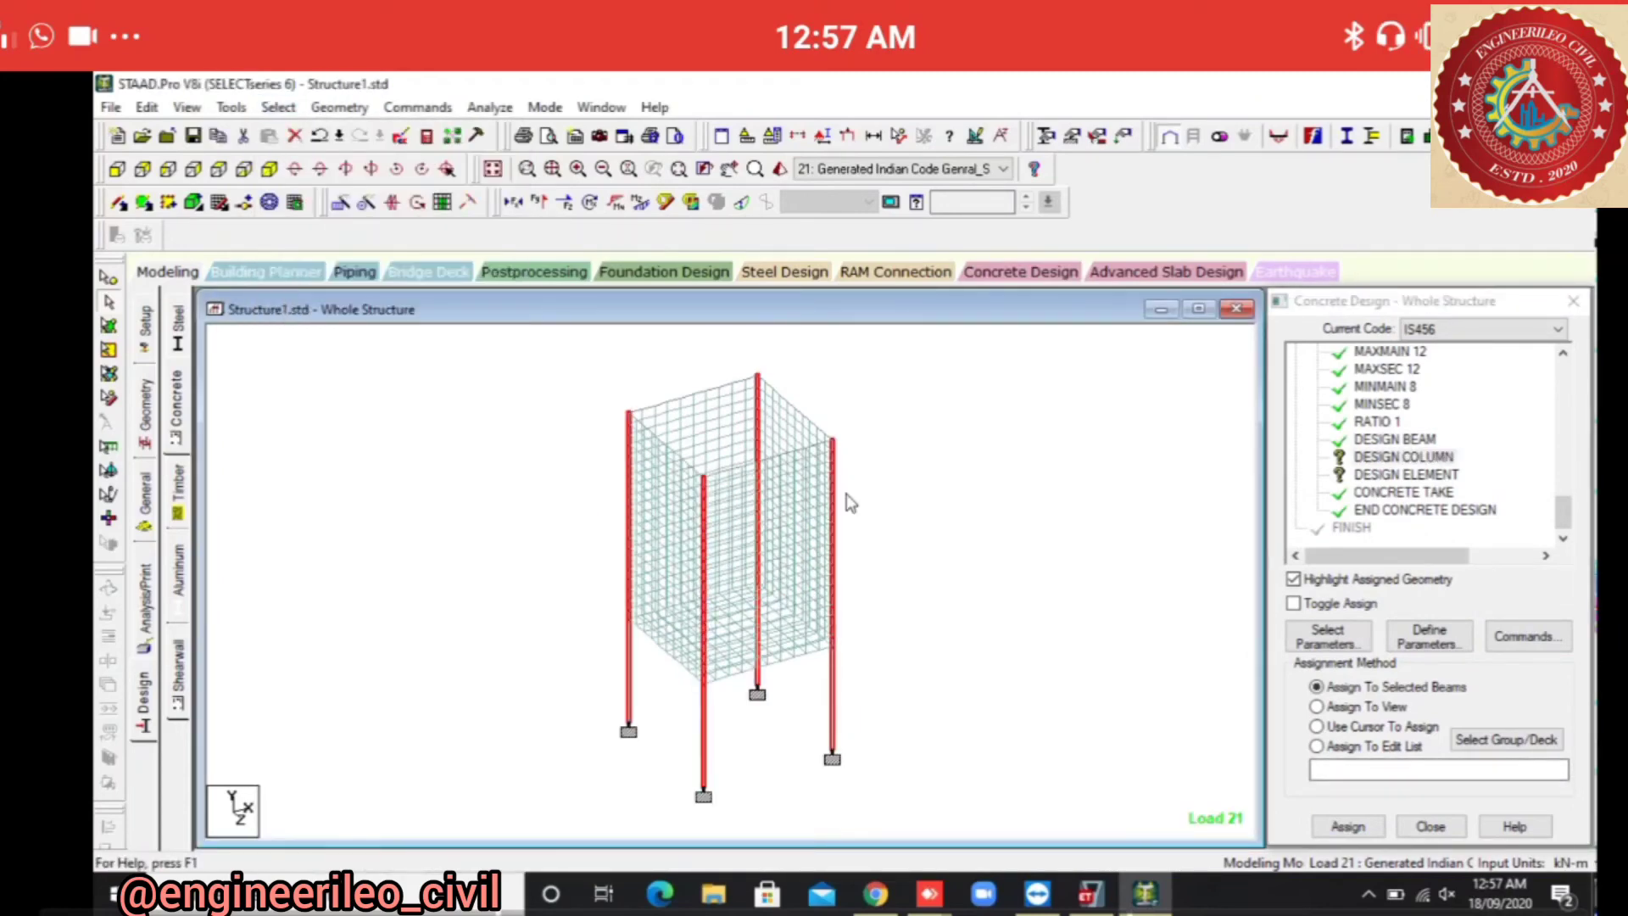
left_click(1348, 826)
key("Return")
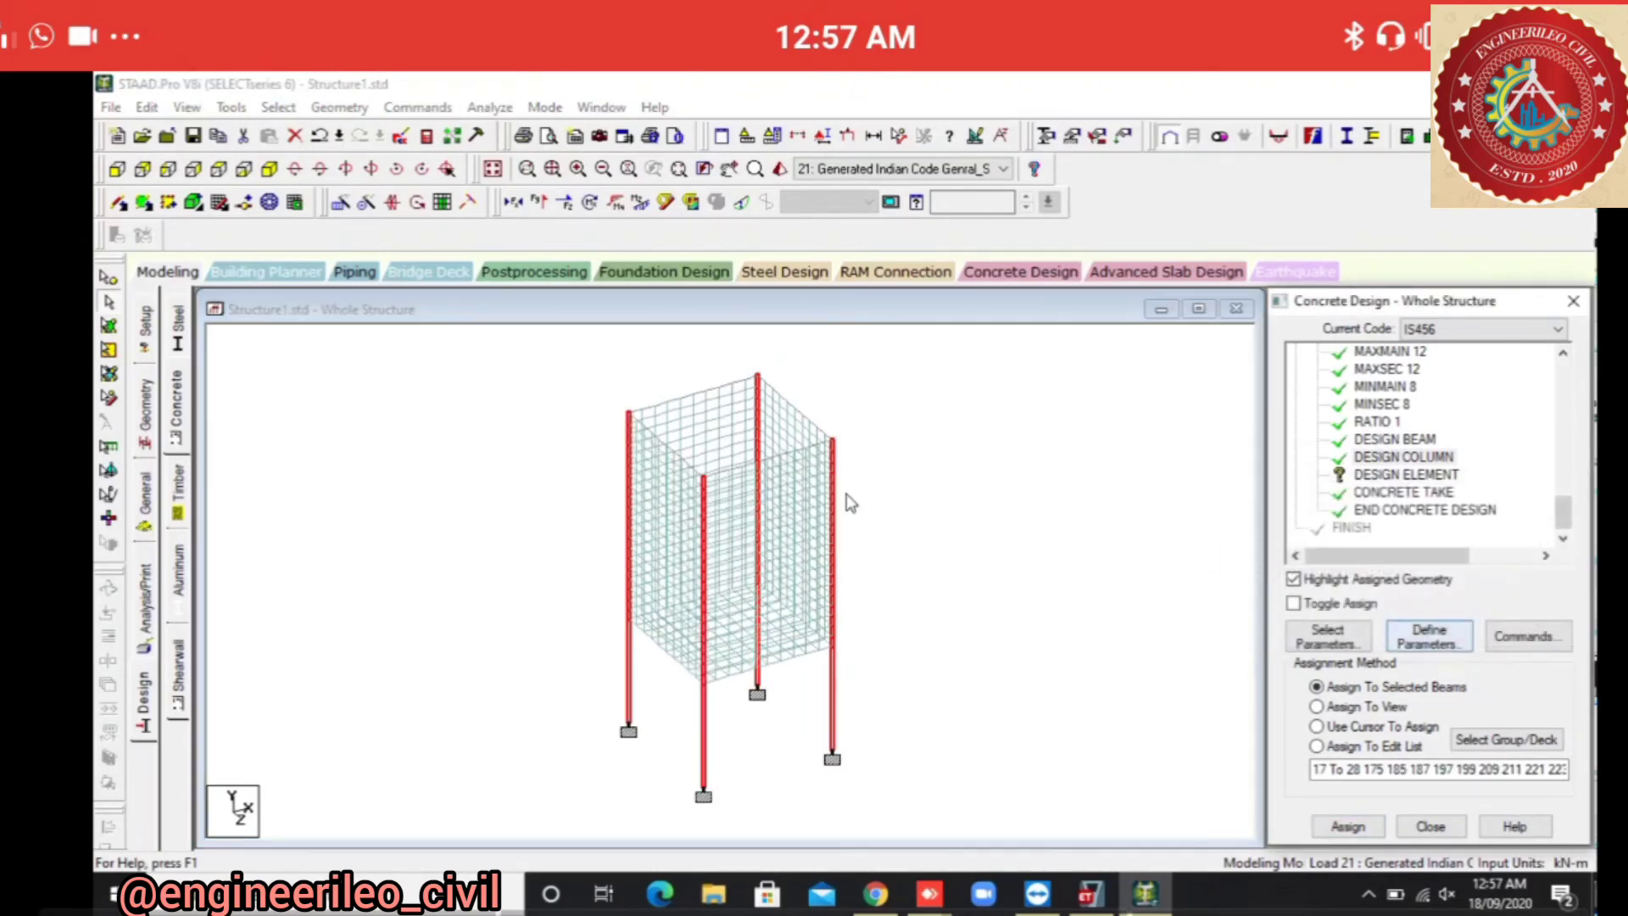
Assign the DESIGN ELEMENT command to all plates of the tank walls and base.
left_click(1406, 475)
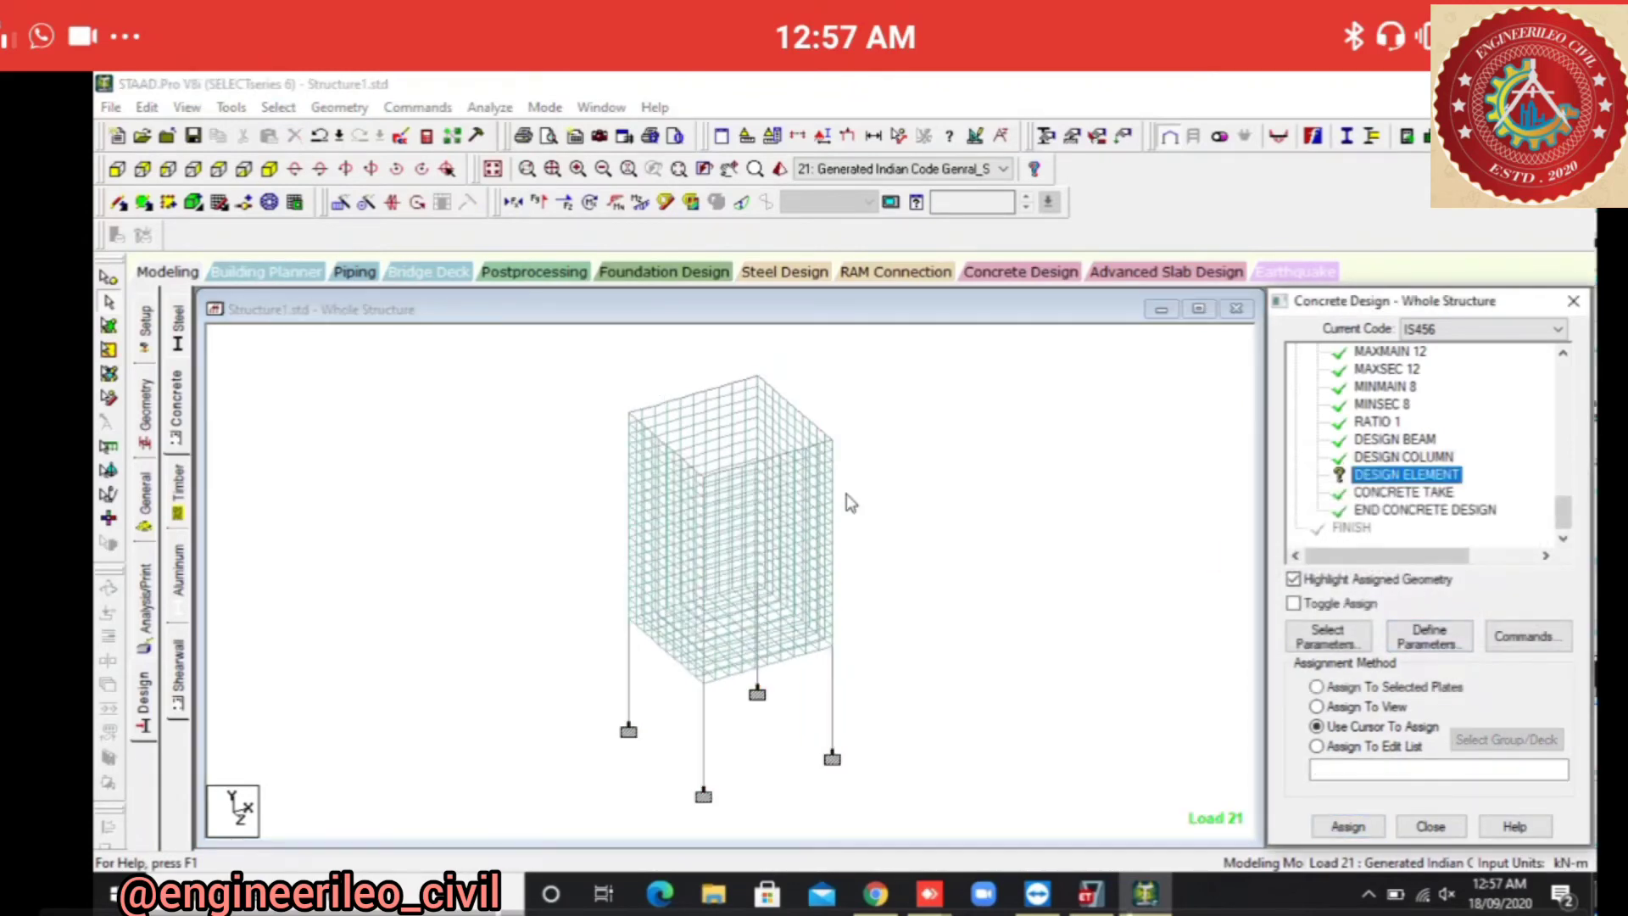
left_click(848, 500)
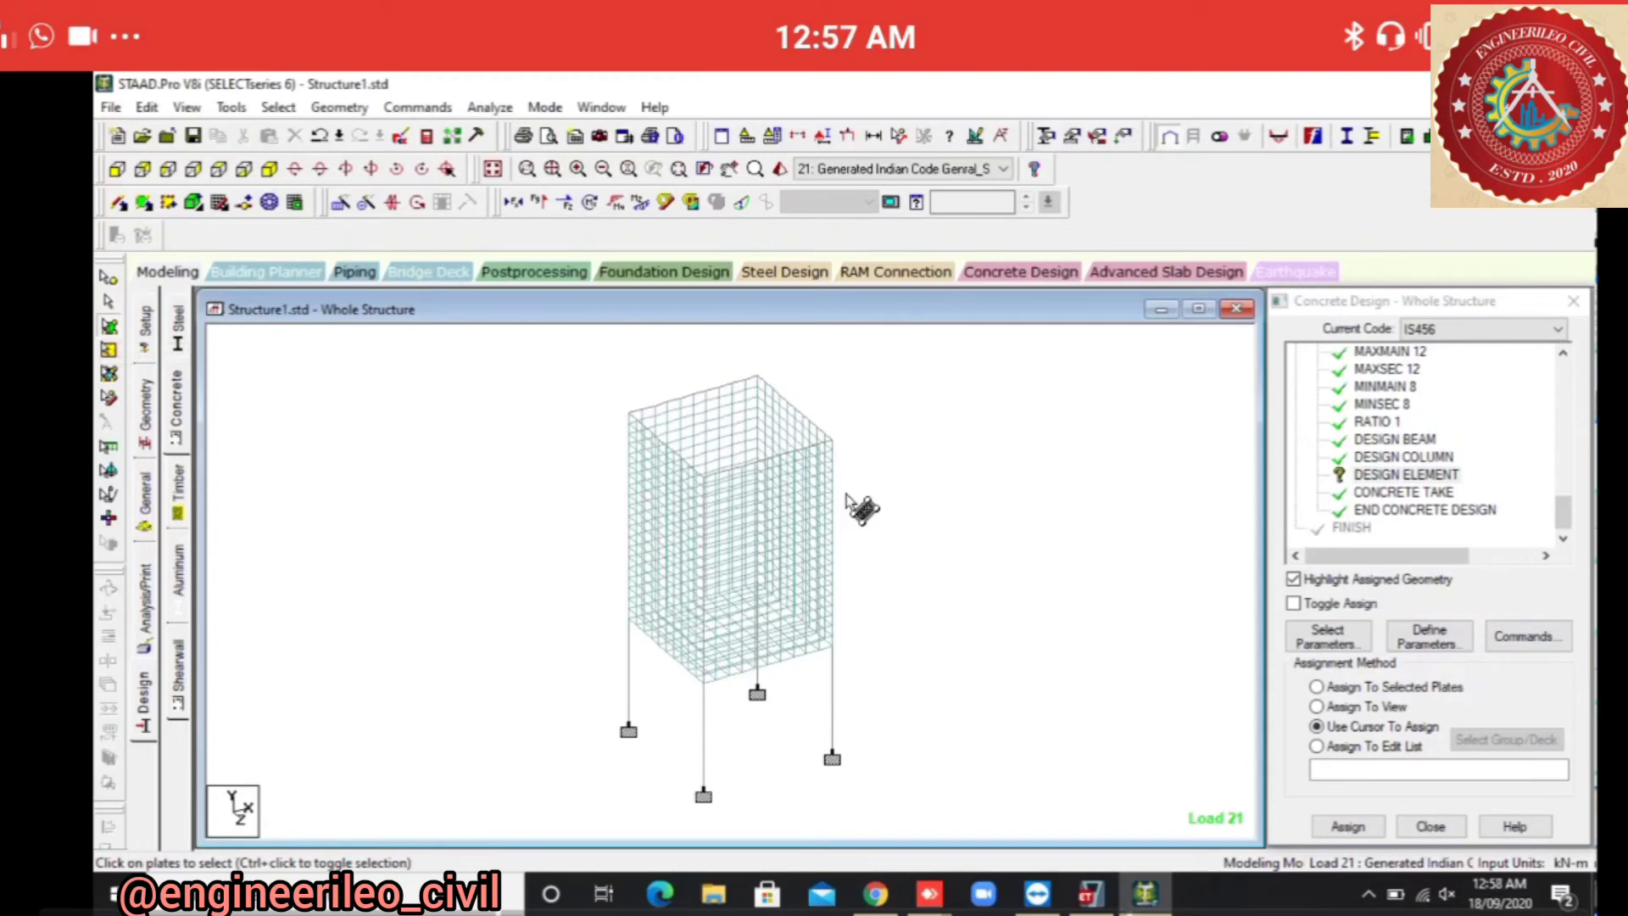
left_click_drag(580, 403, 914, 765)
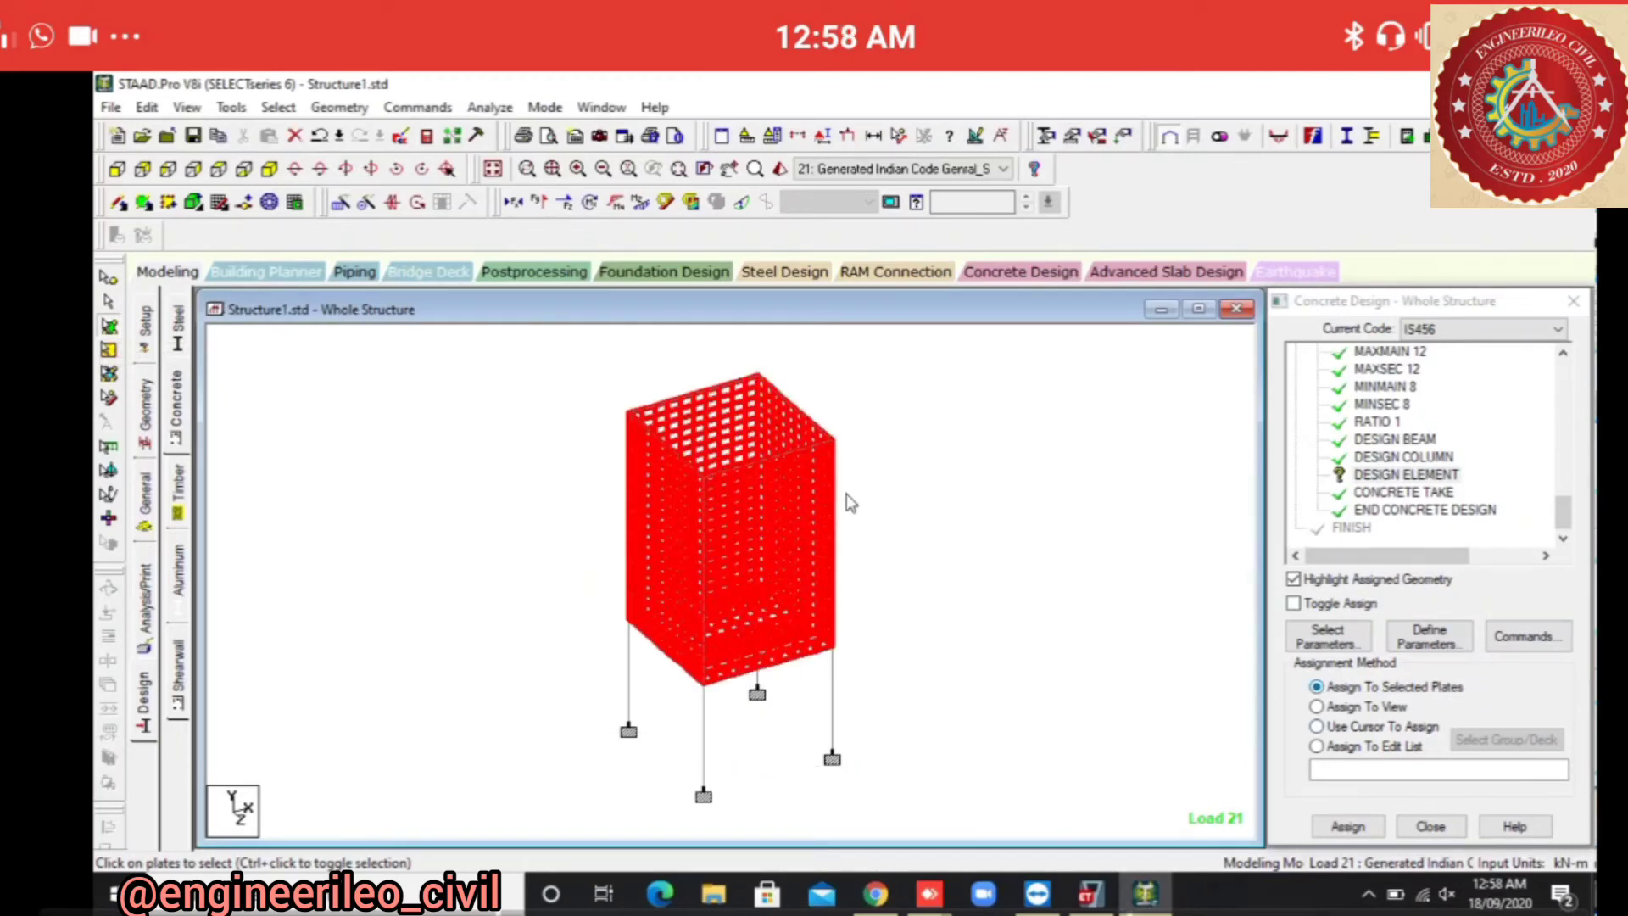
left_click(1348, 827)
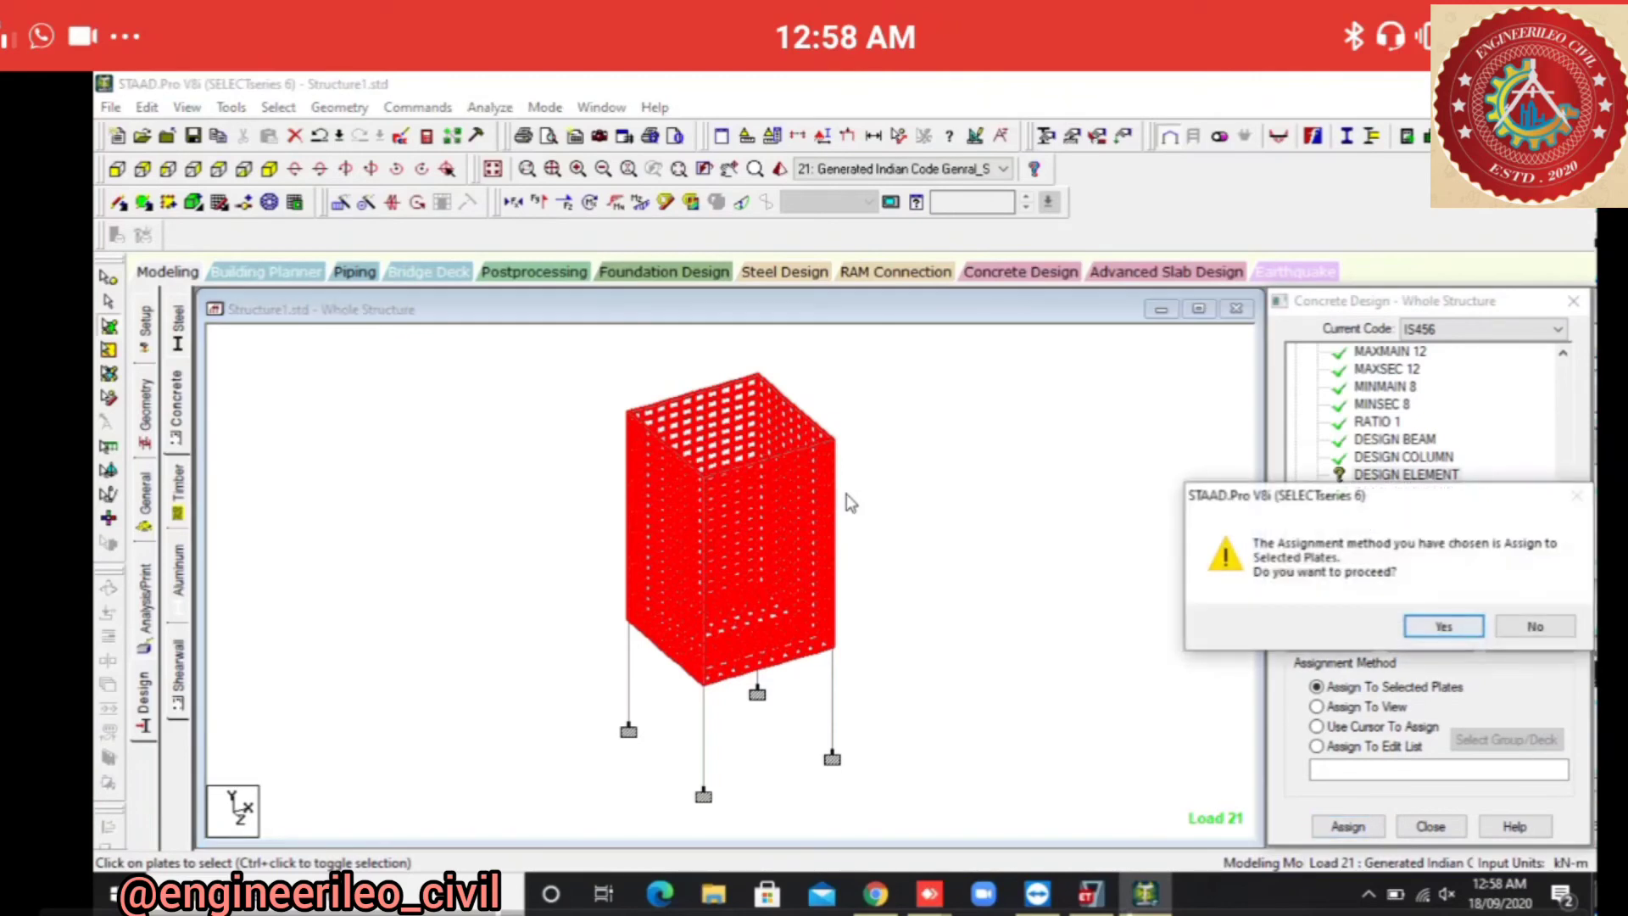
left_click(1443, 627)
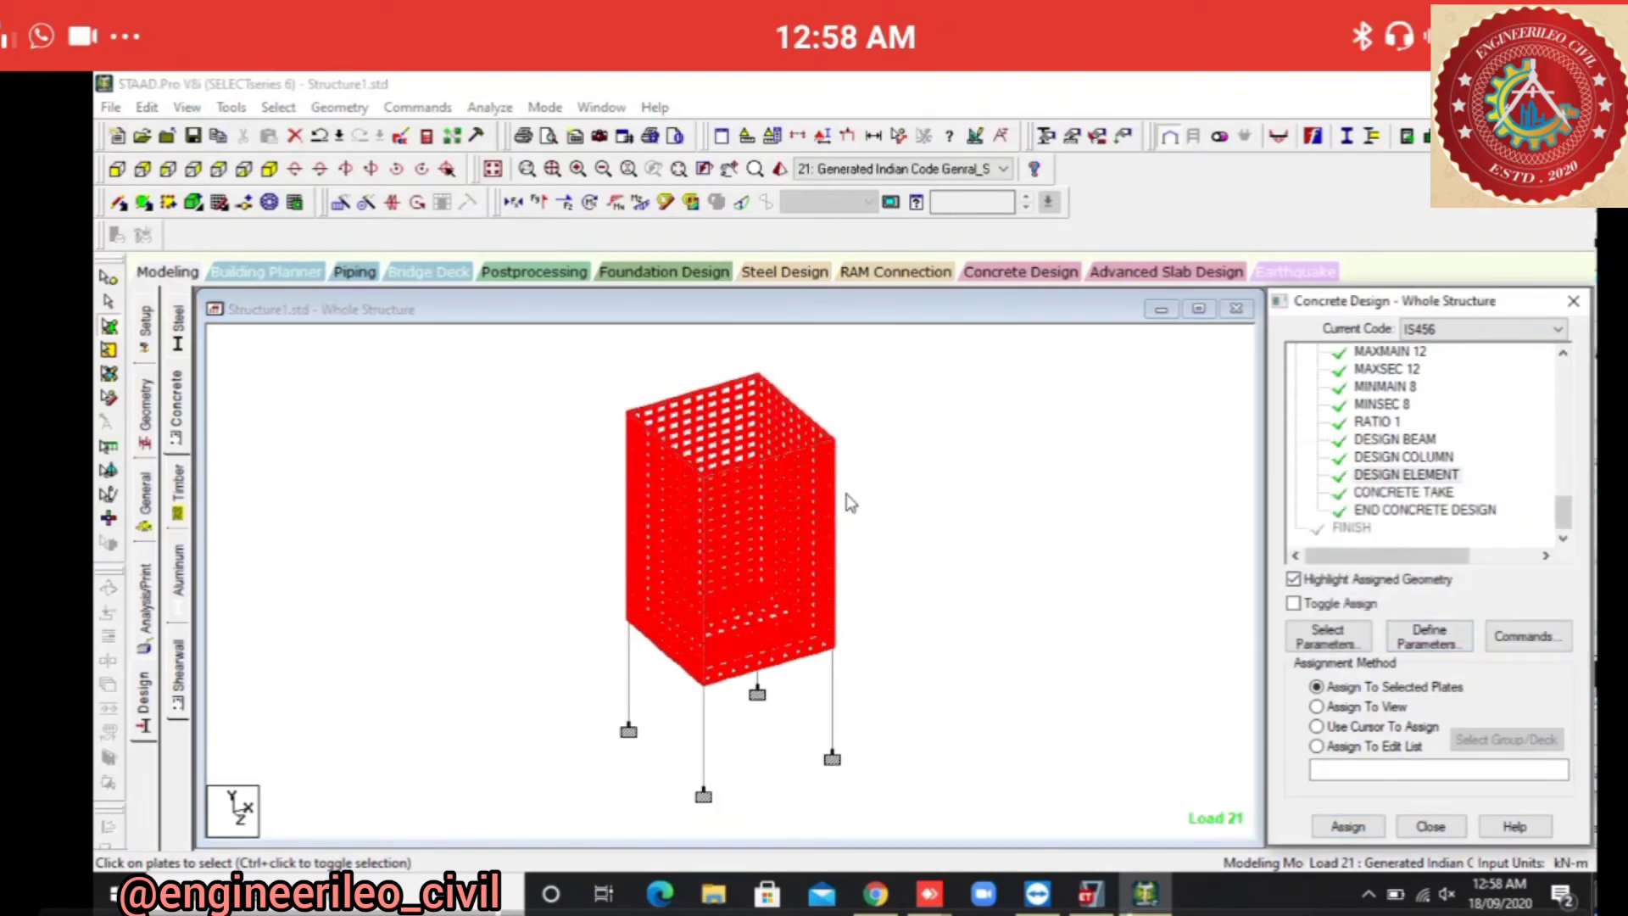
Save the modified structure and run the analysis and design without adding another analysis command.
left_click(145, 606)
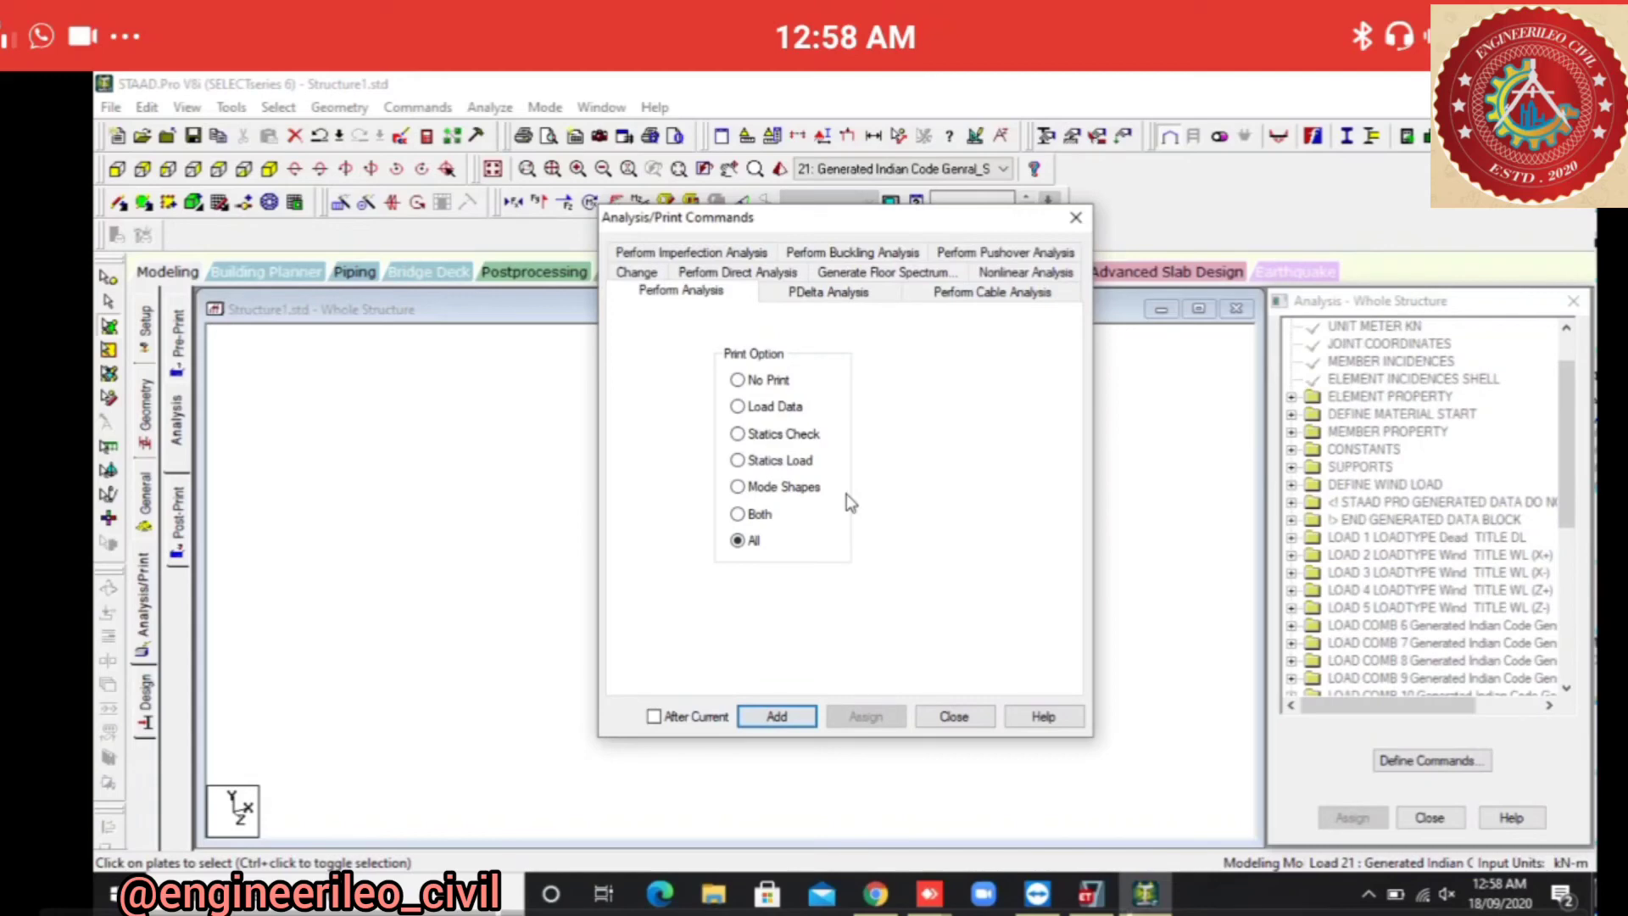
key("Escape")
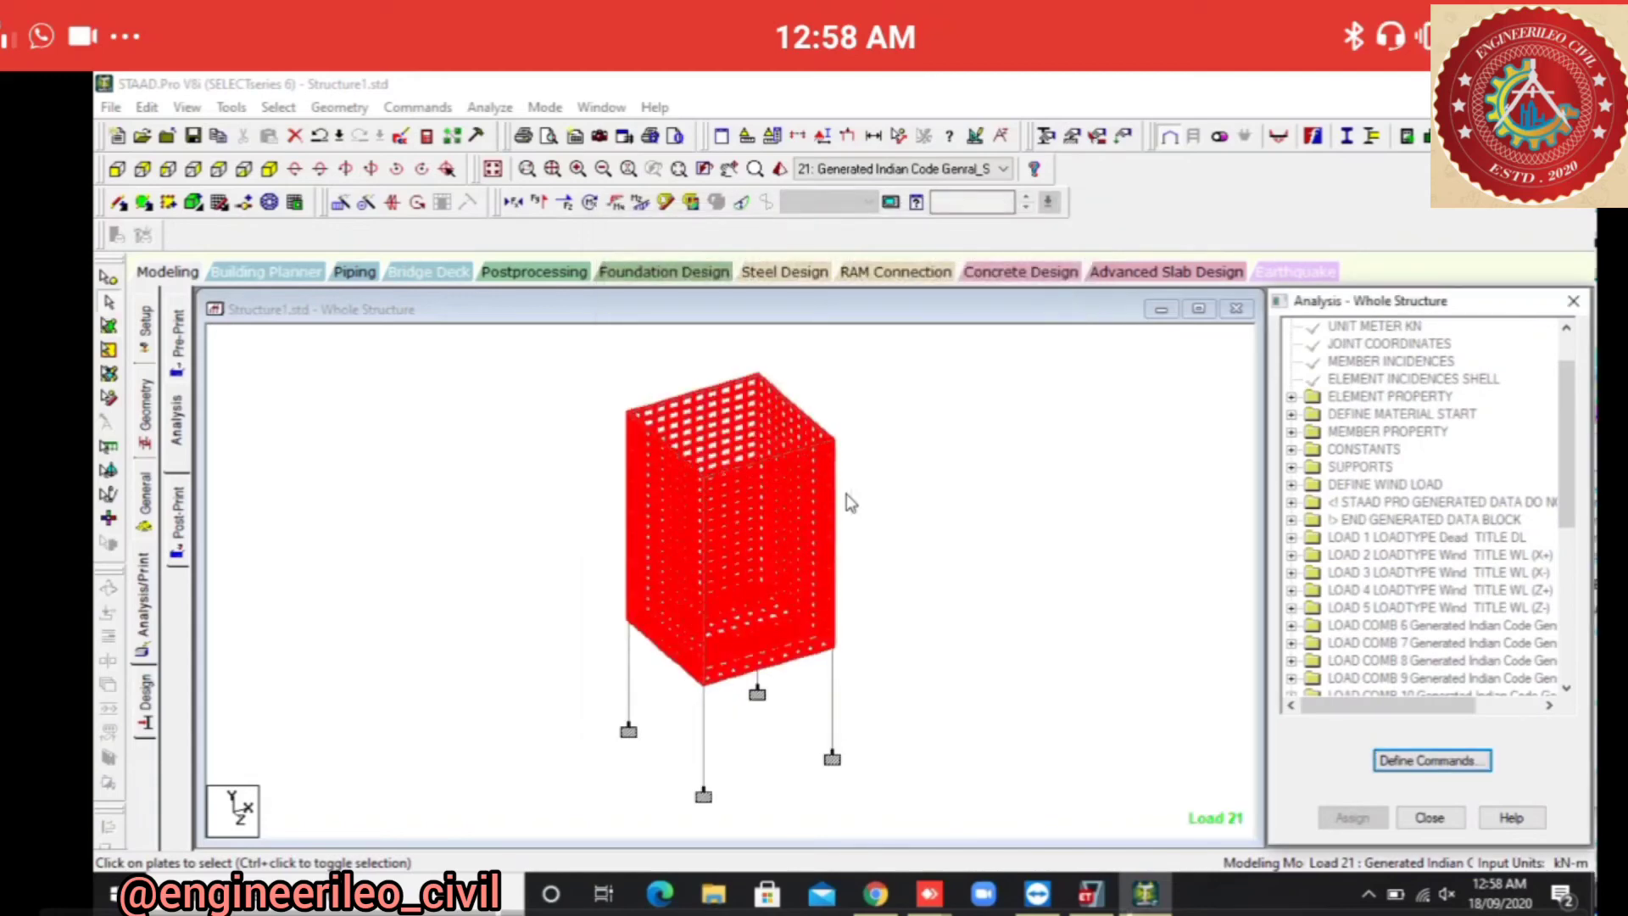
key("alt+a")
key("Return")
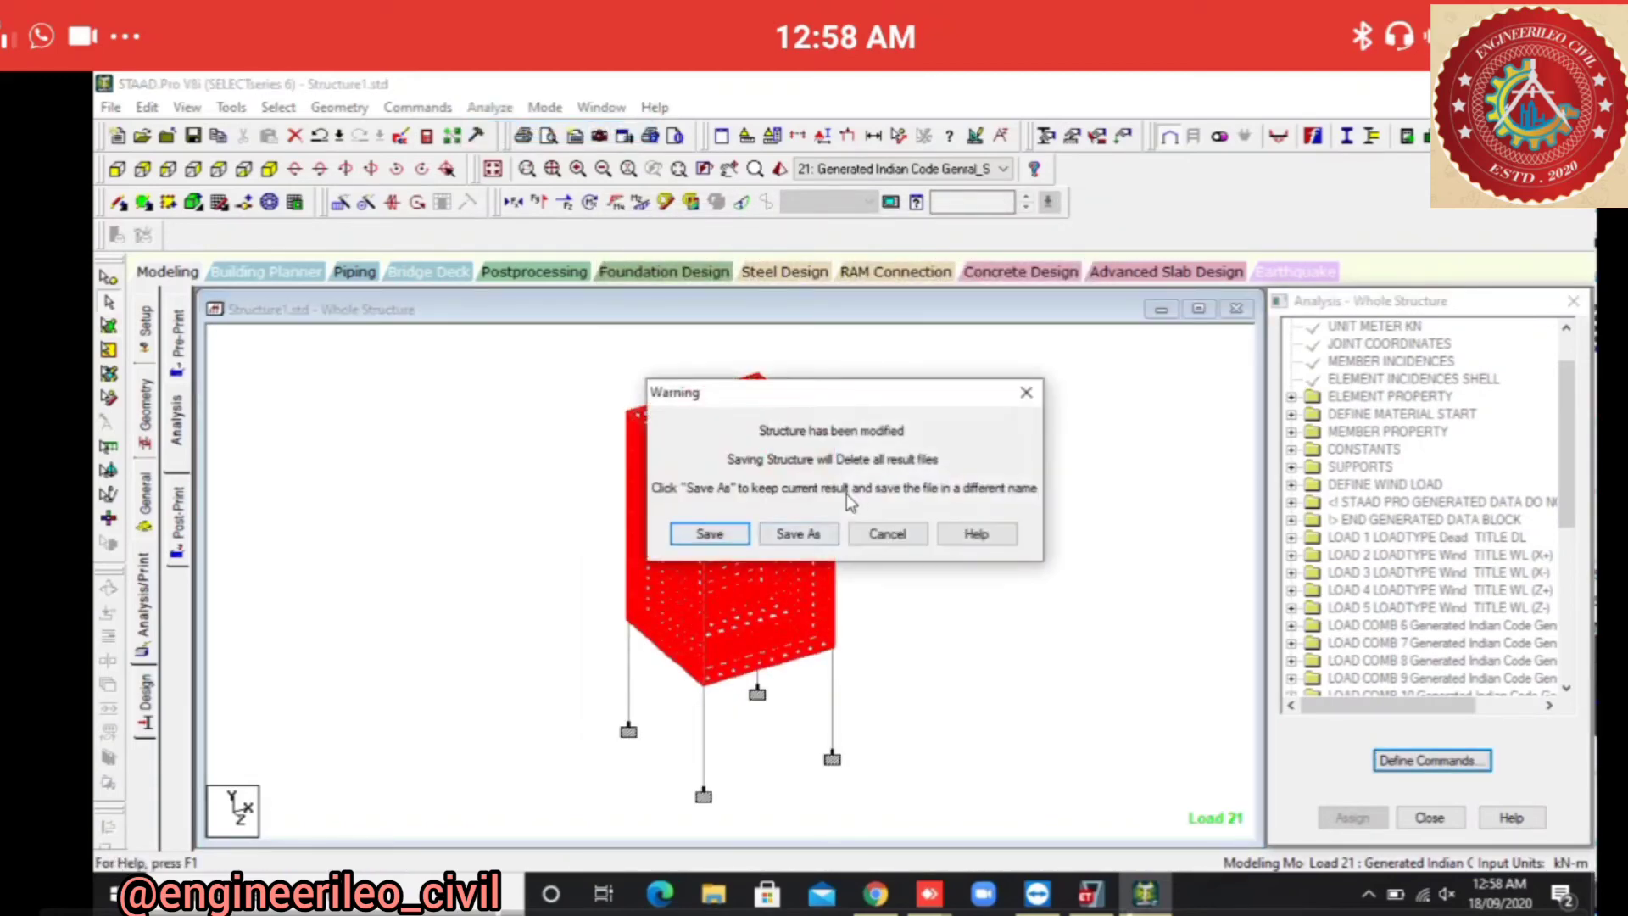
key("Return")
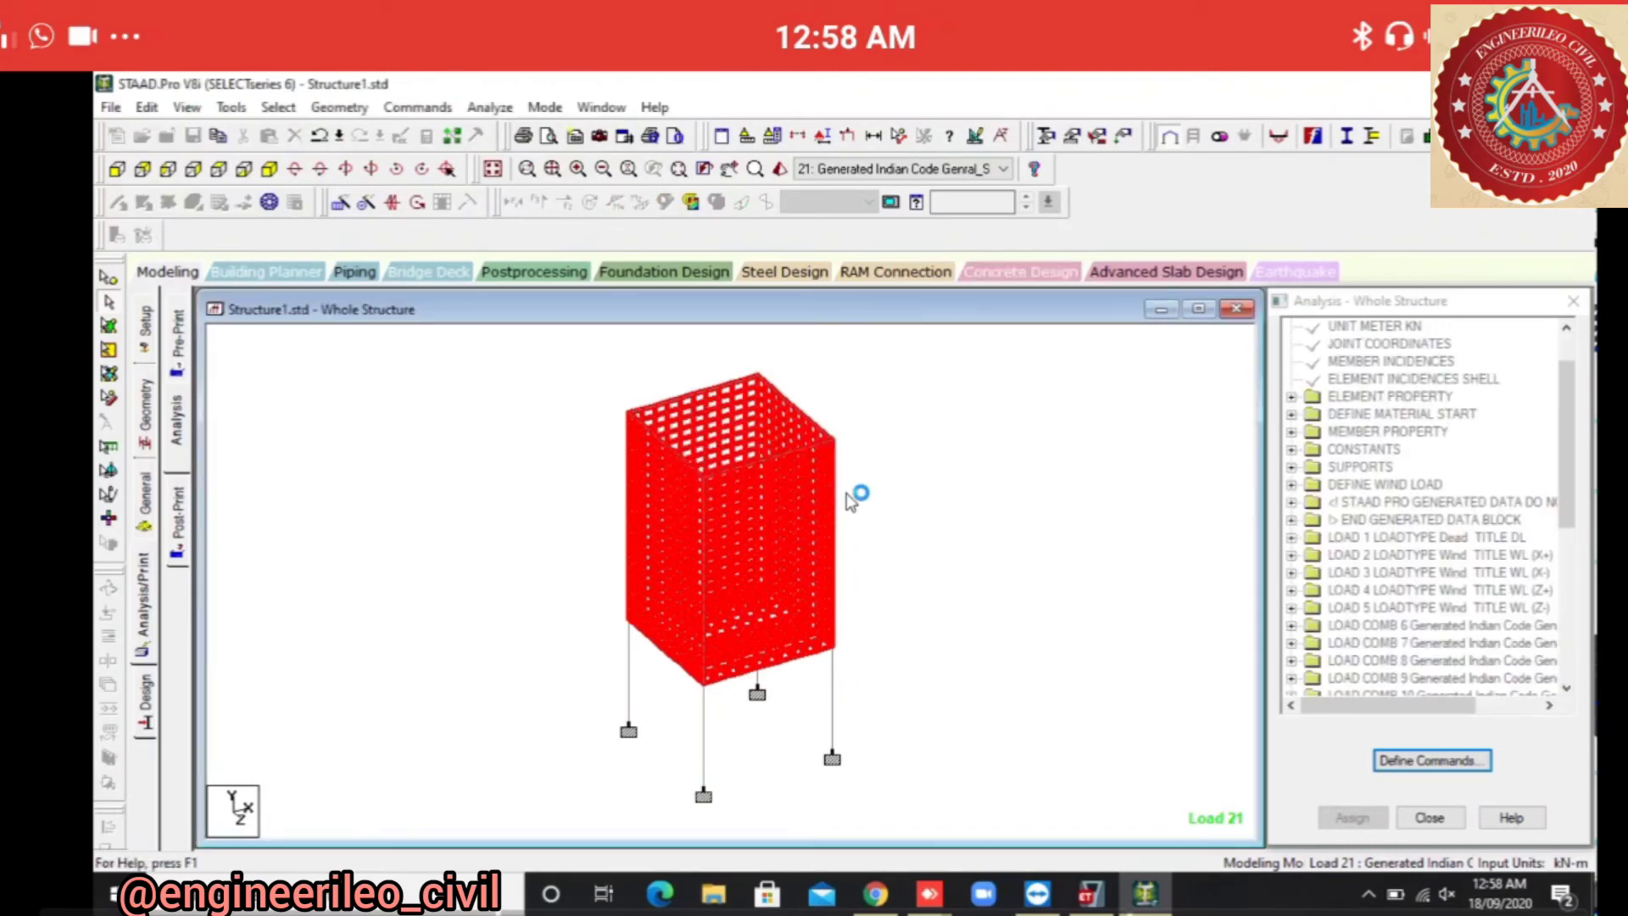
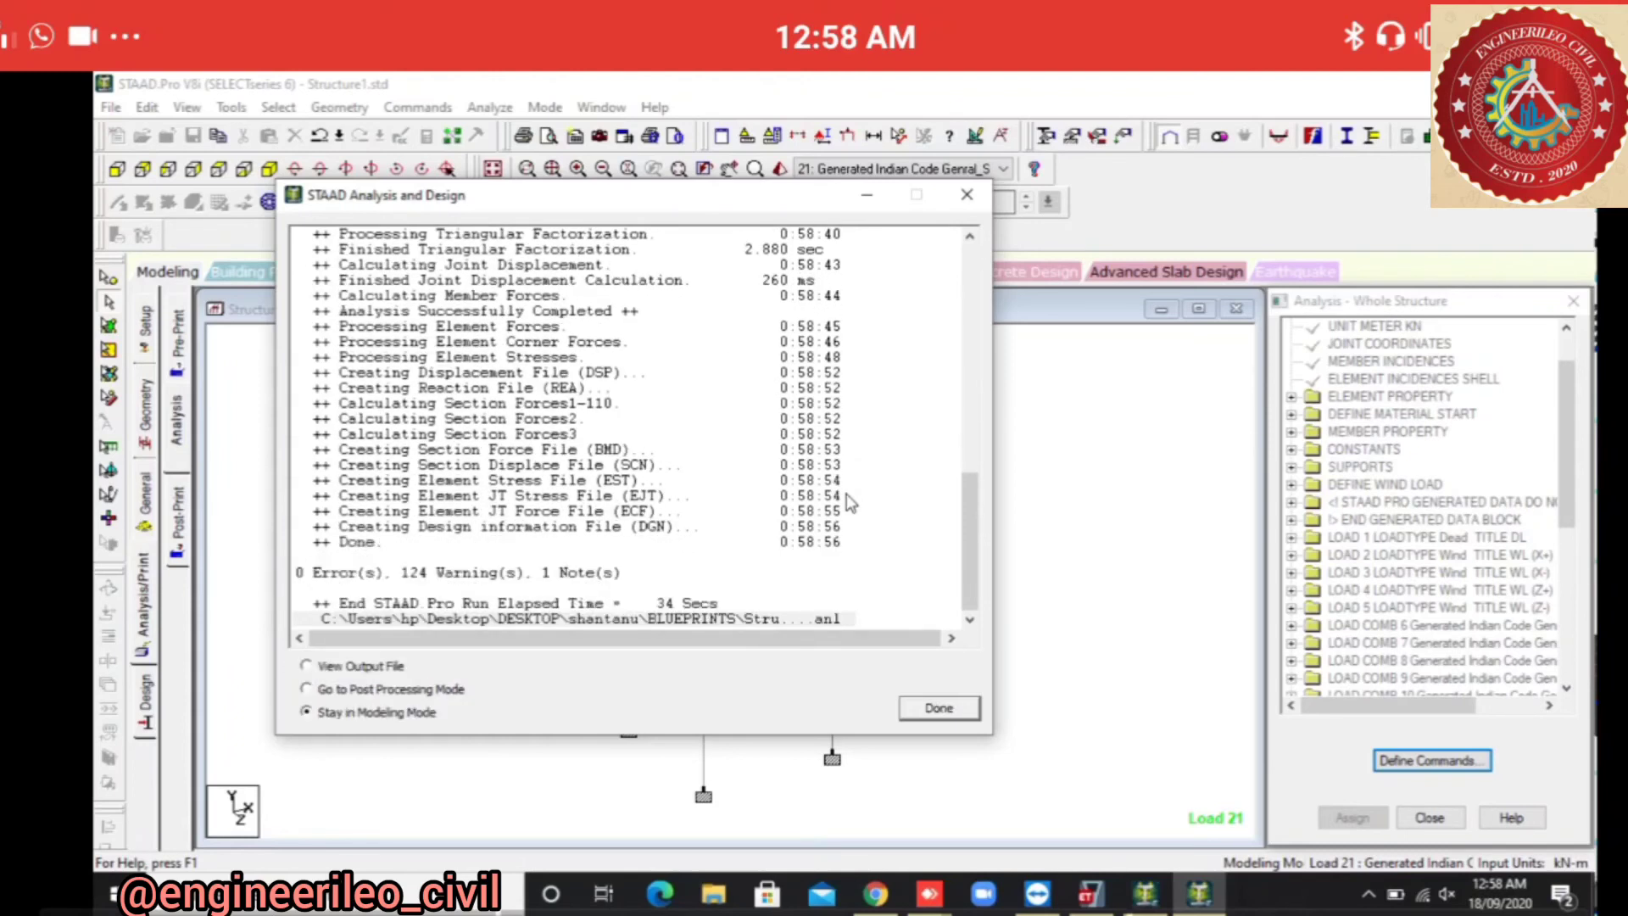
Open the analysis output file and examine the total applied load, reaction and displacement summaries for loadings 1 and 2.
key("Down")
key("Return")
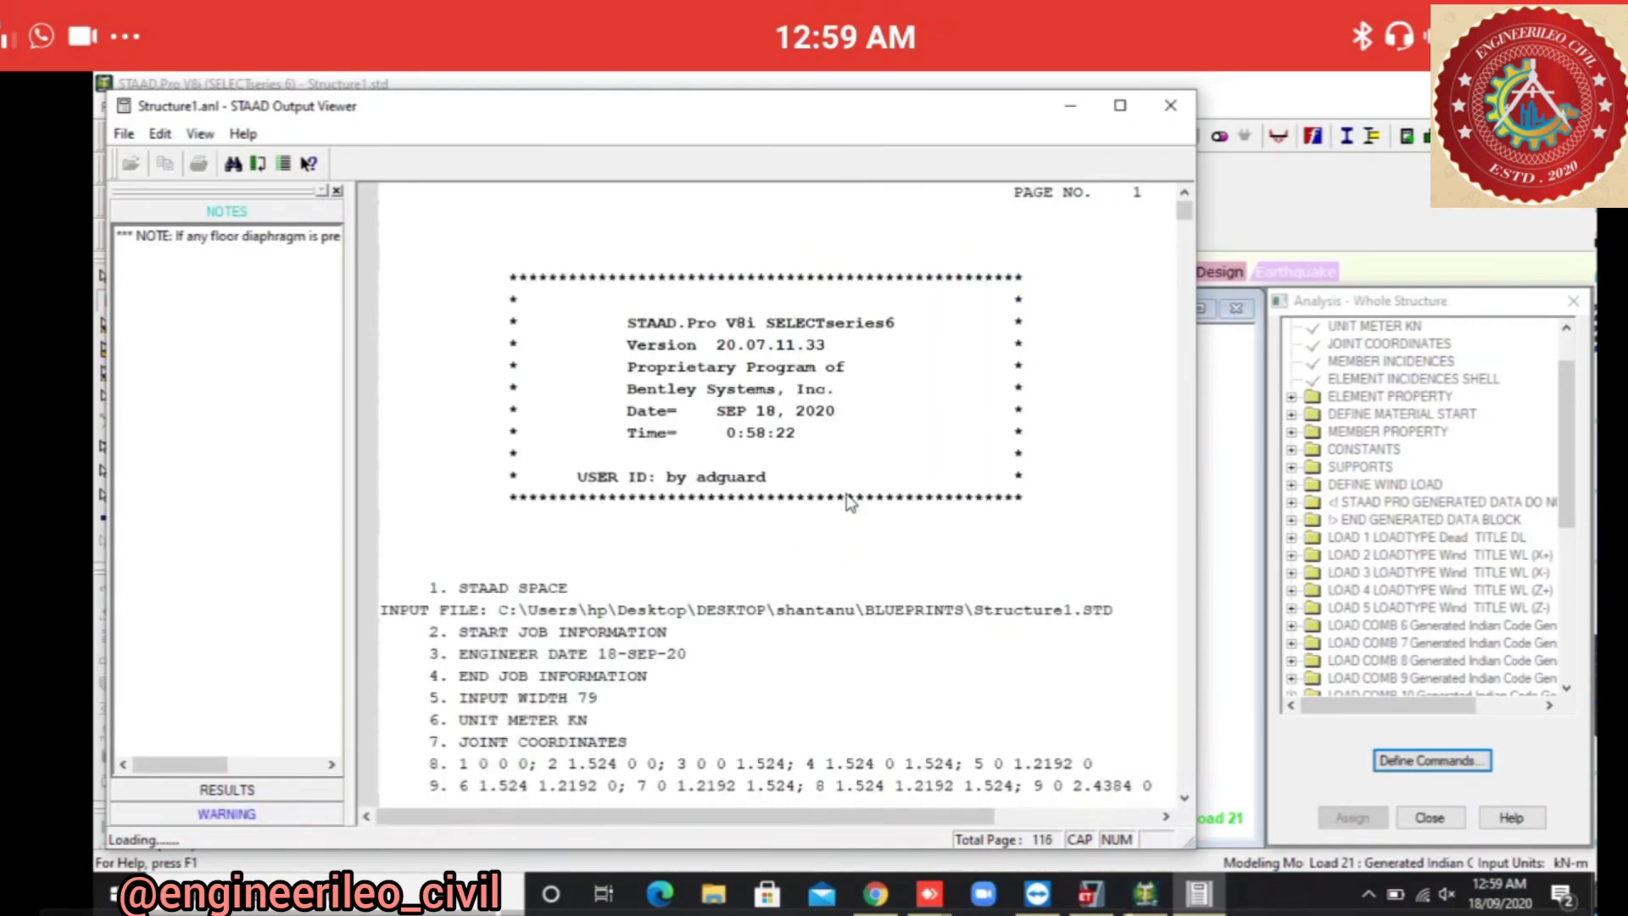
scroll(848, 502, "down", 9)
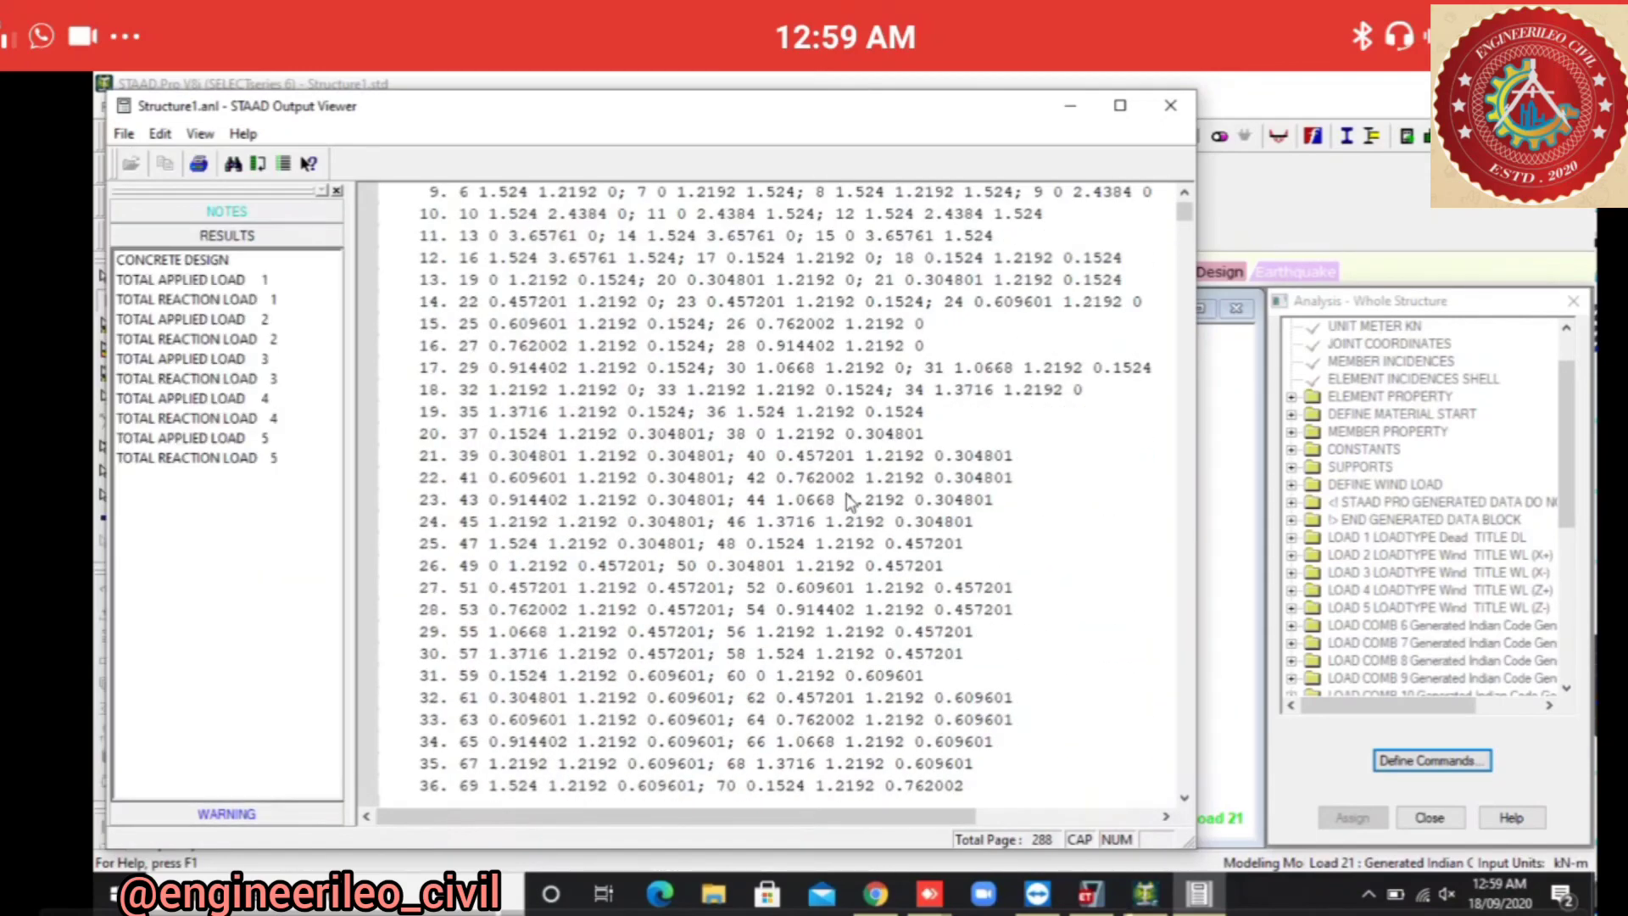
left_click(193, 280)
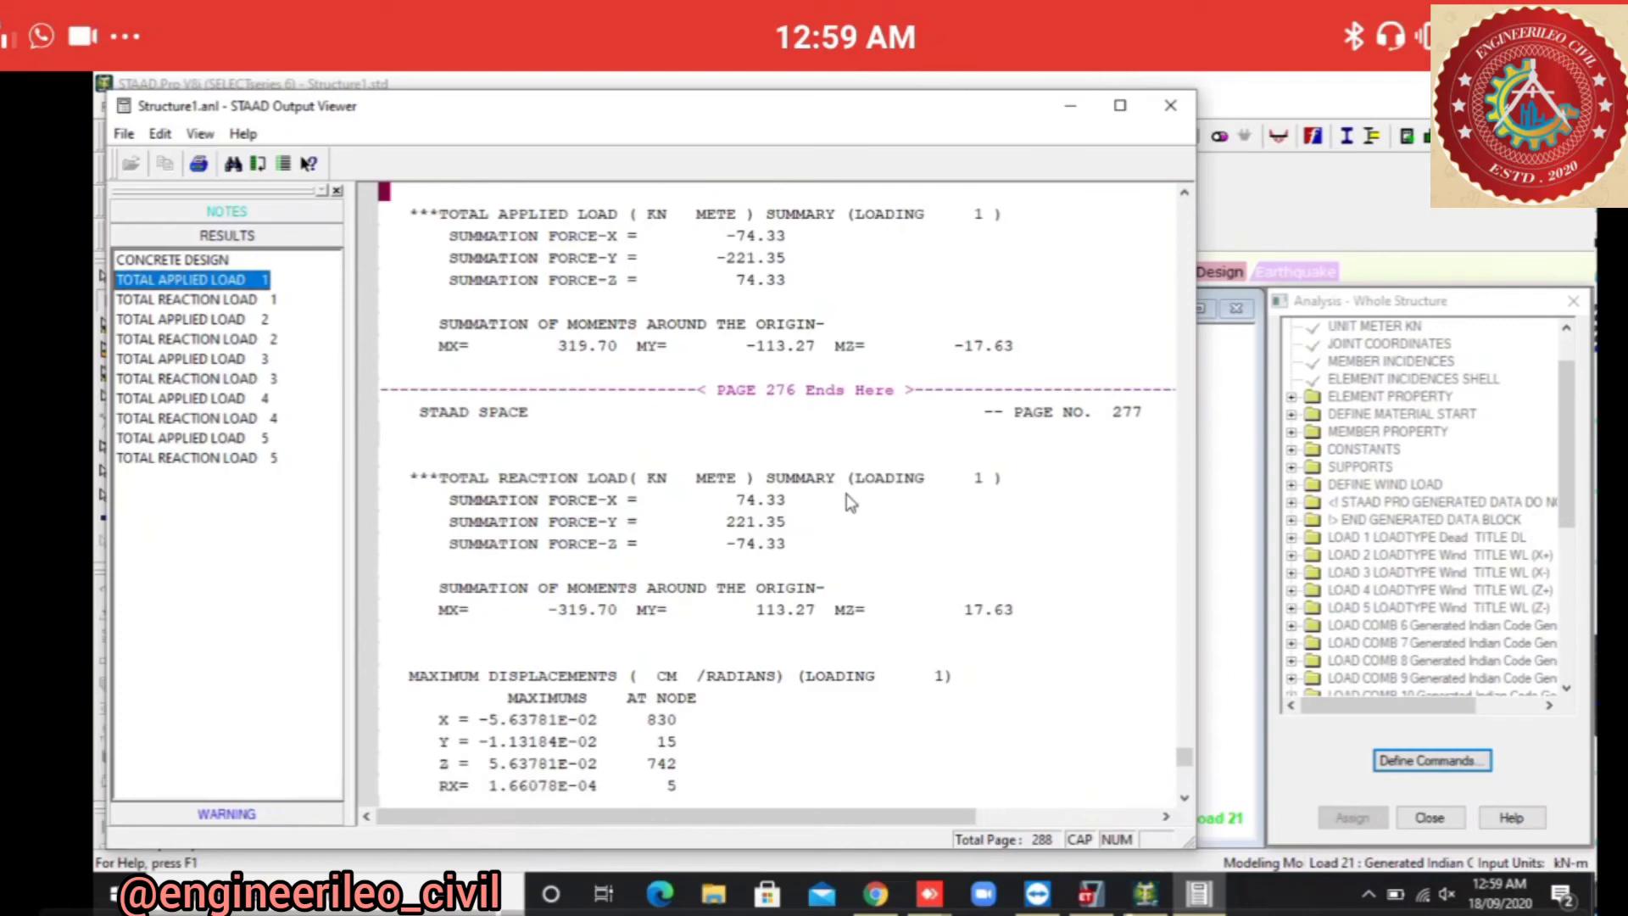
scroll(850, 502, "down", 20)
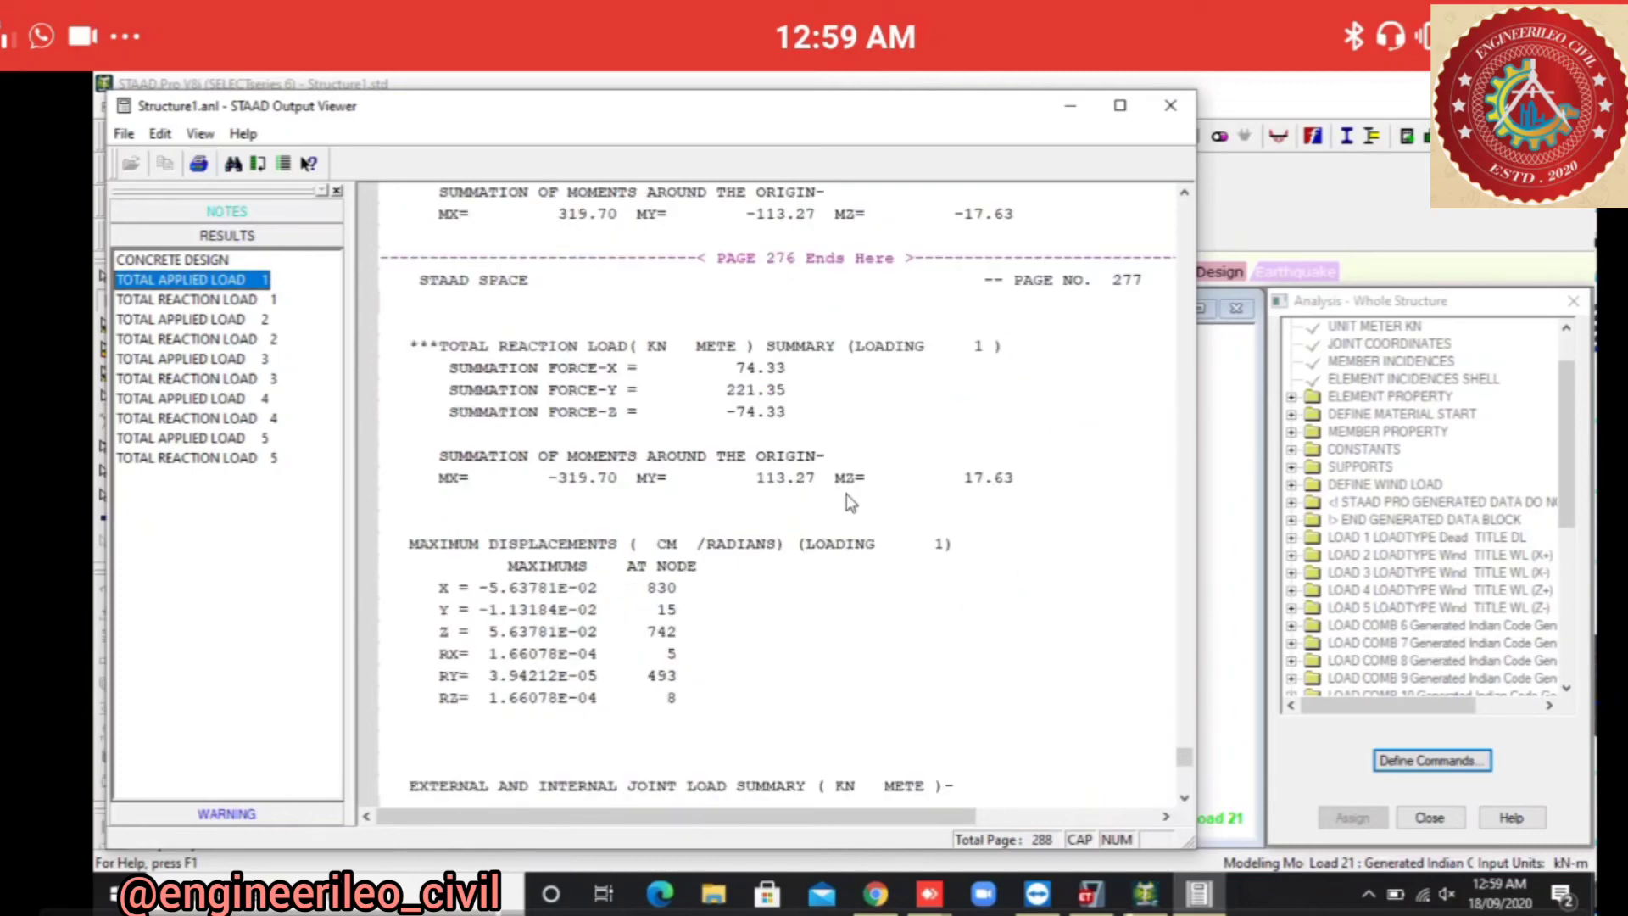
scroll(850, 502, "down", 6)
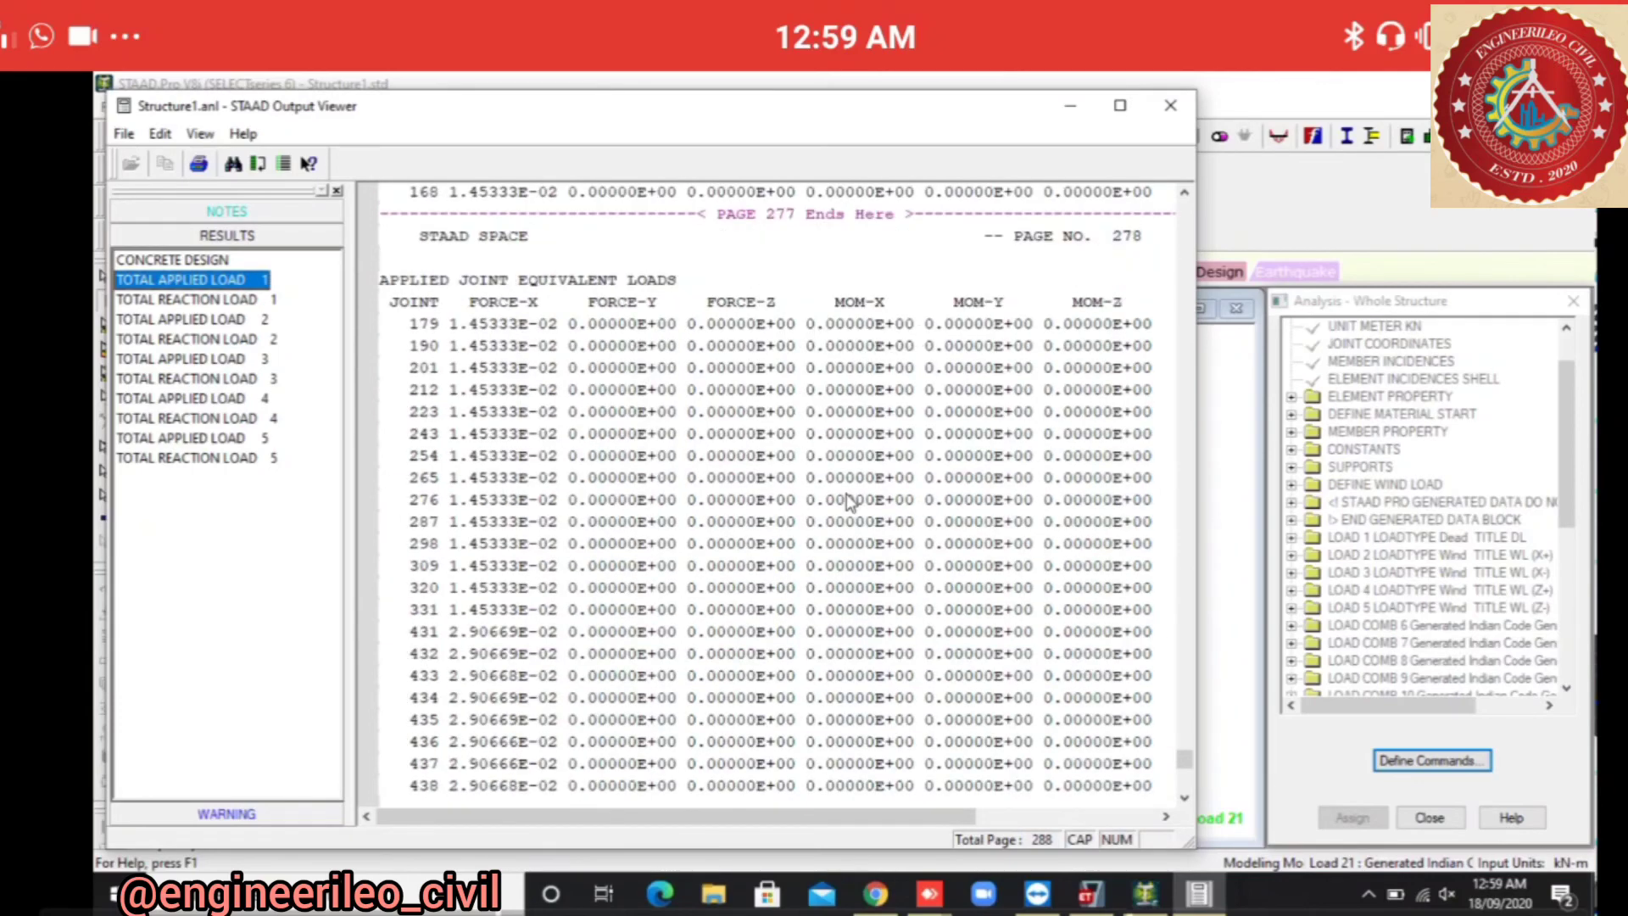
key("Down")
key("Down")
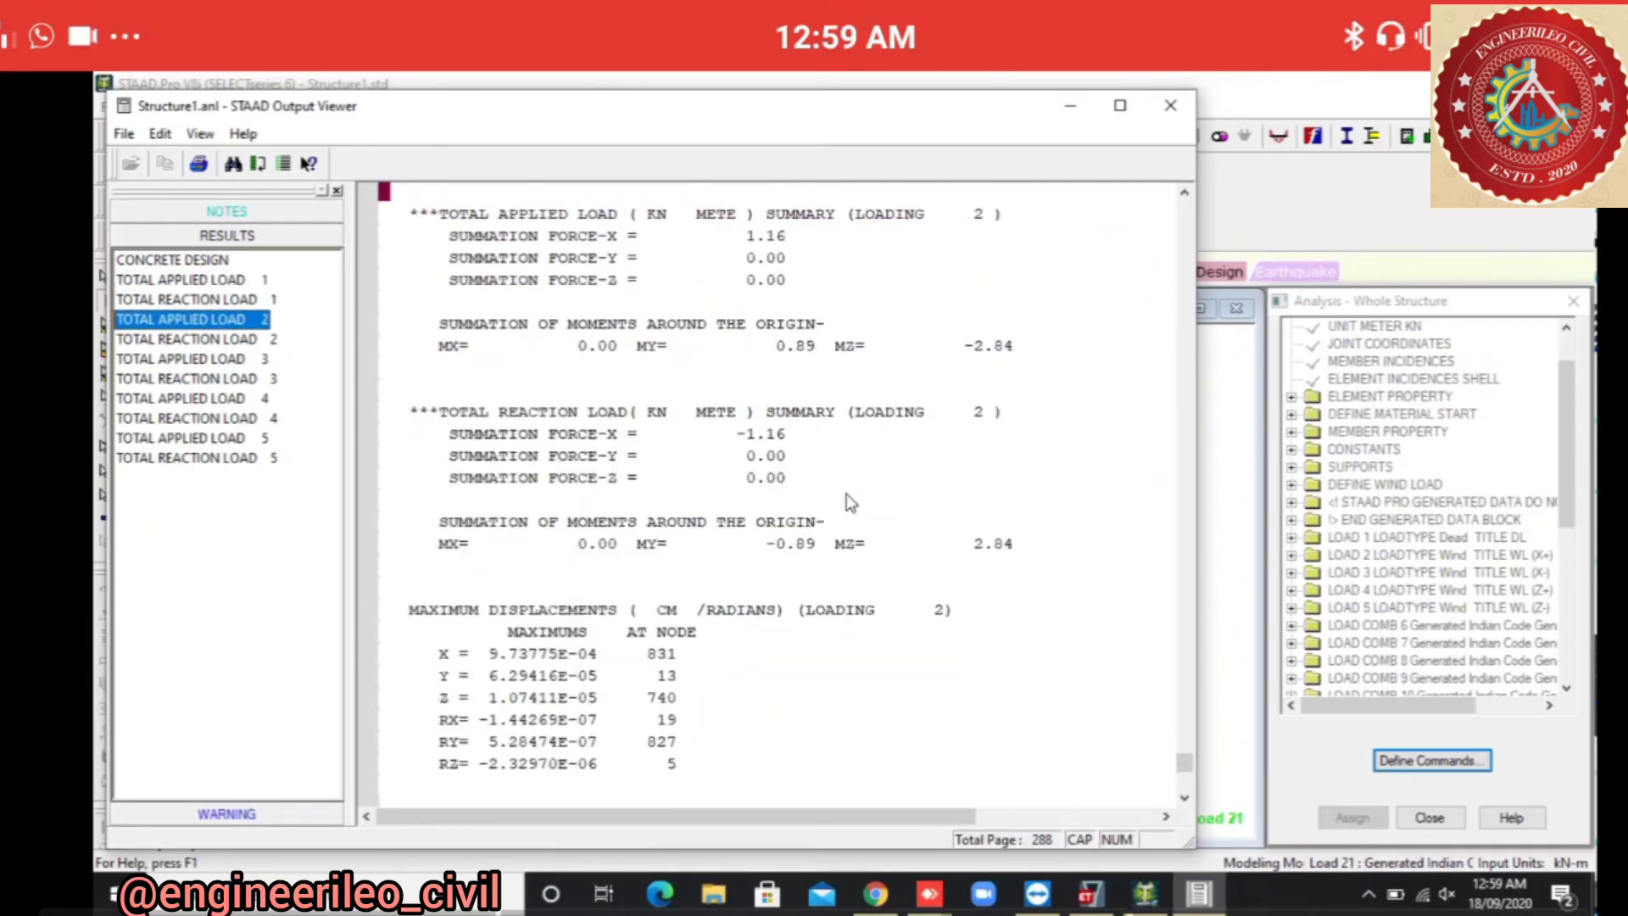
Examine the concrete design reinforcement summaries in the analysis output file and close the output viewer.
key("Down")
key("Home")
scroll(851, 502, "down", 10)
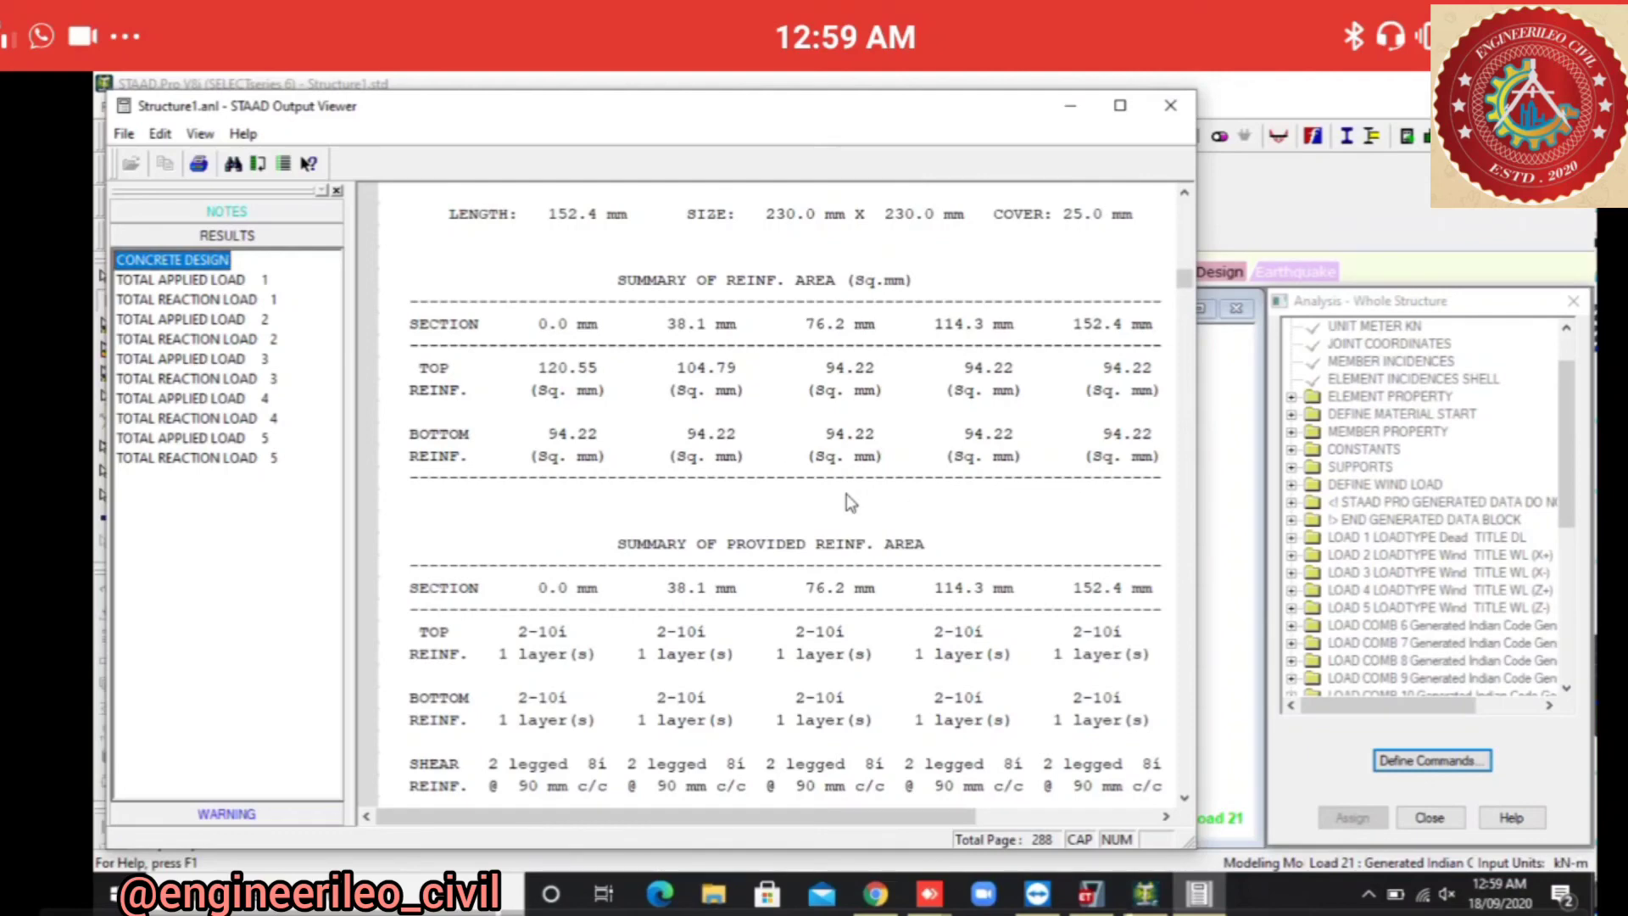
left_click(1171, 106)
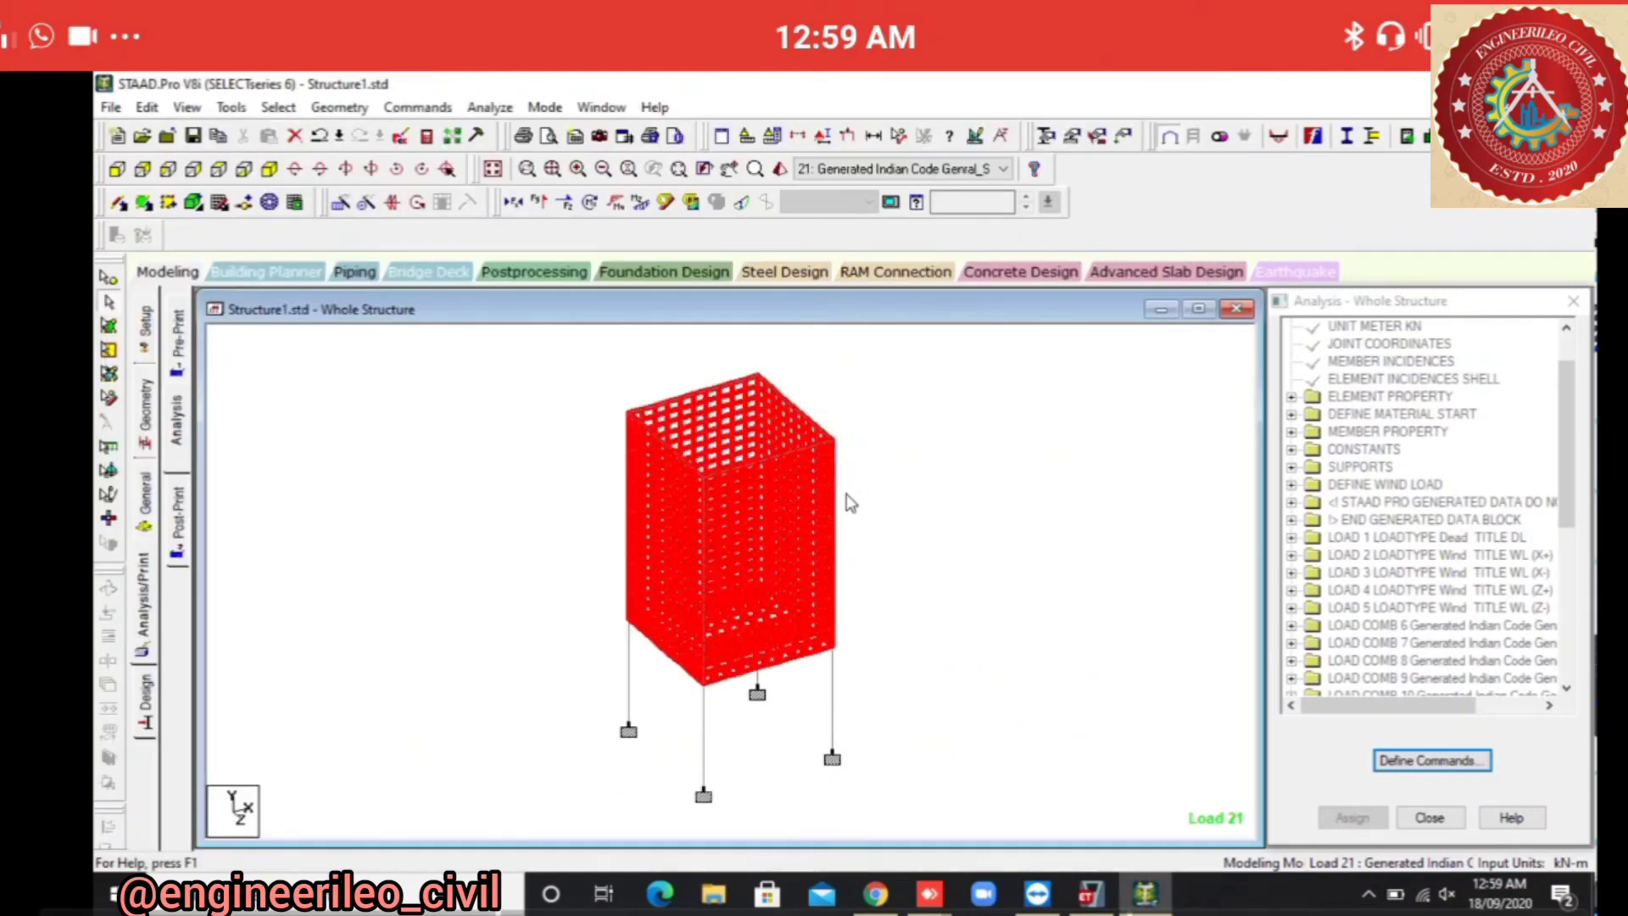
Enter postprocessing with all load cases selected and display Max Absolute plate stress contours for load case 21.
left_click(850, 503)
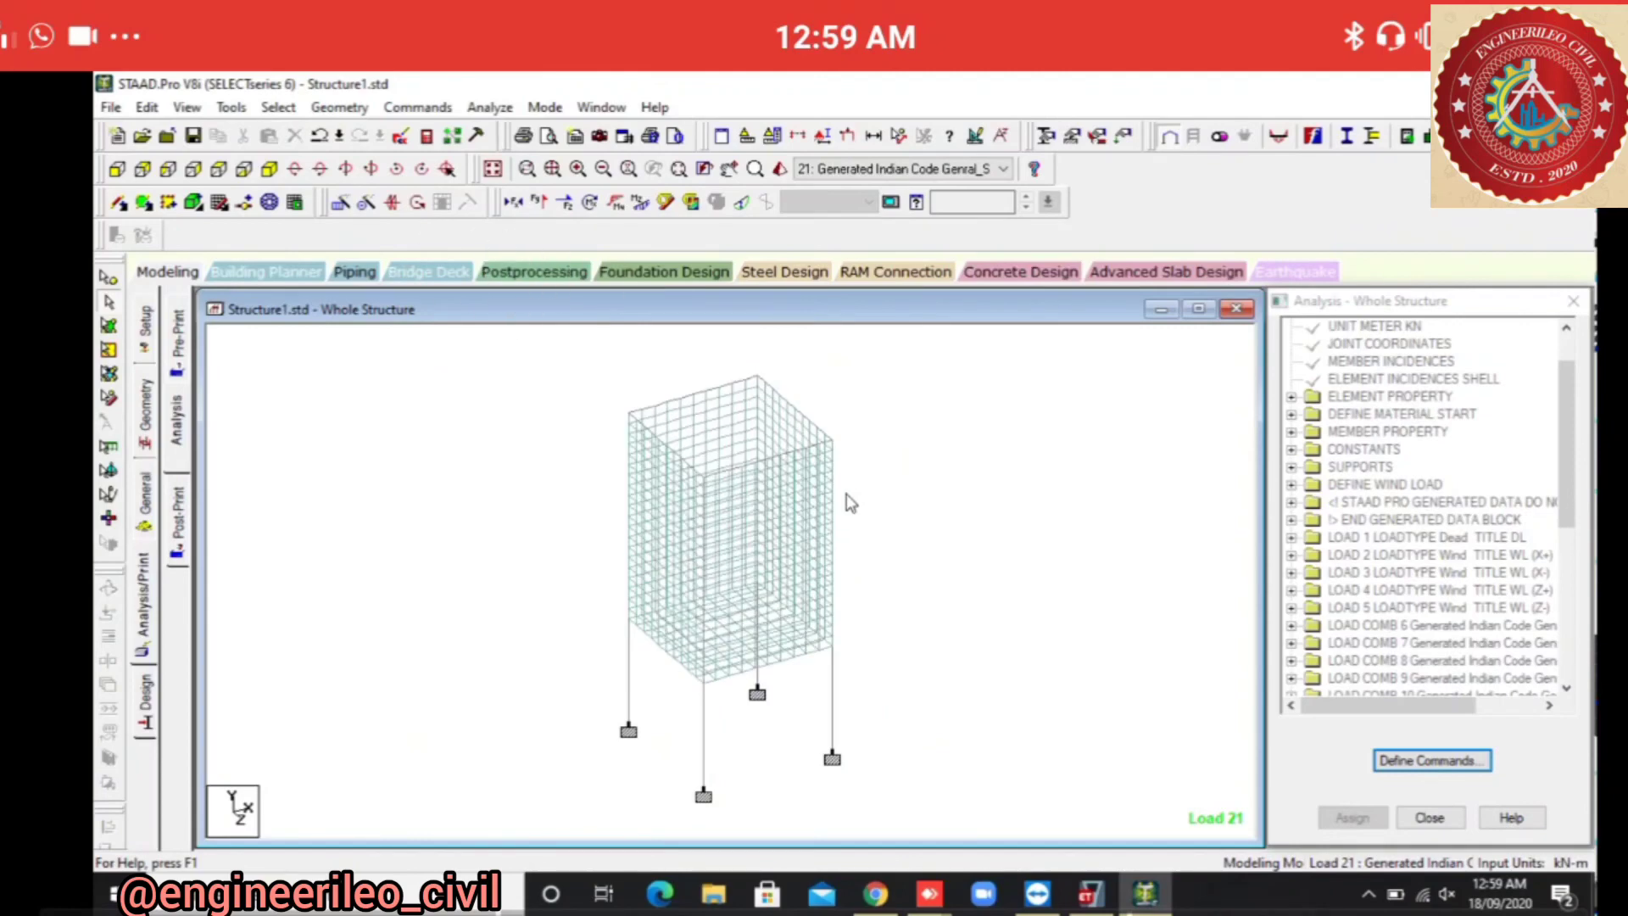
left_click(535, 272)
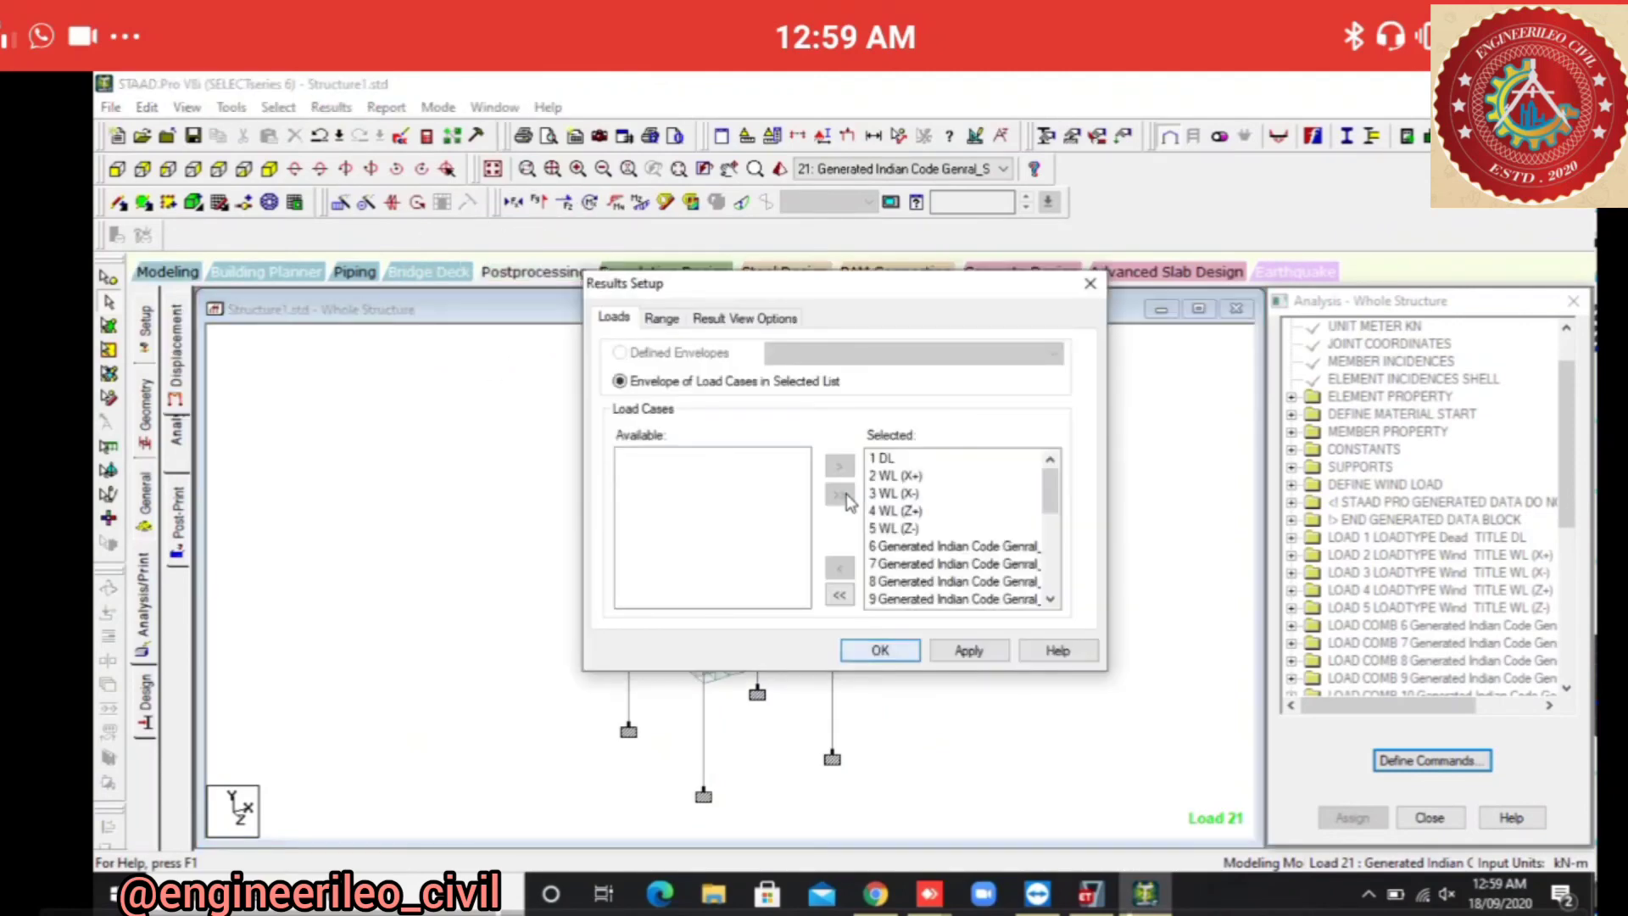
key("Return")
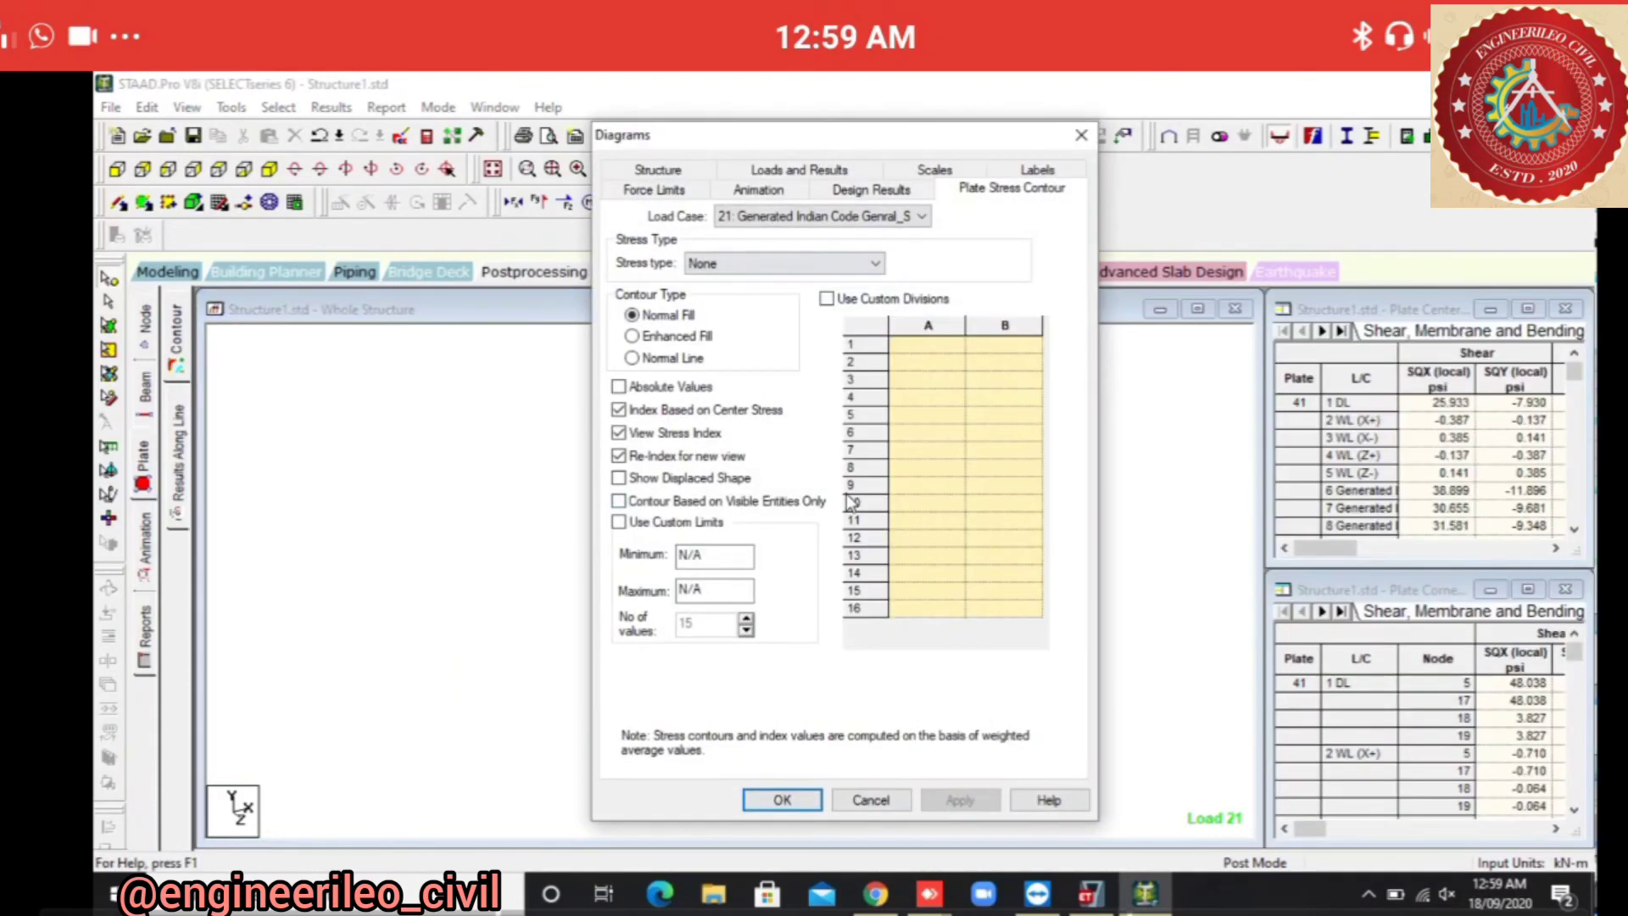
left_click(921, 216)
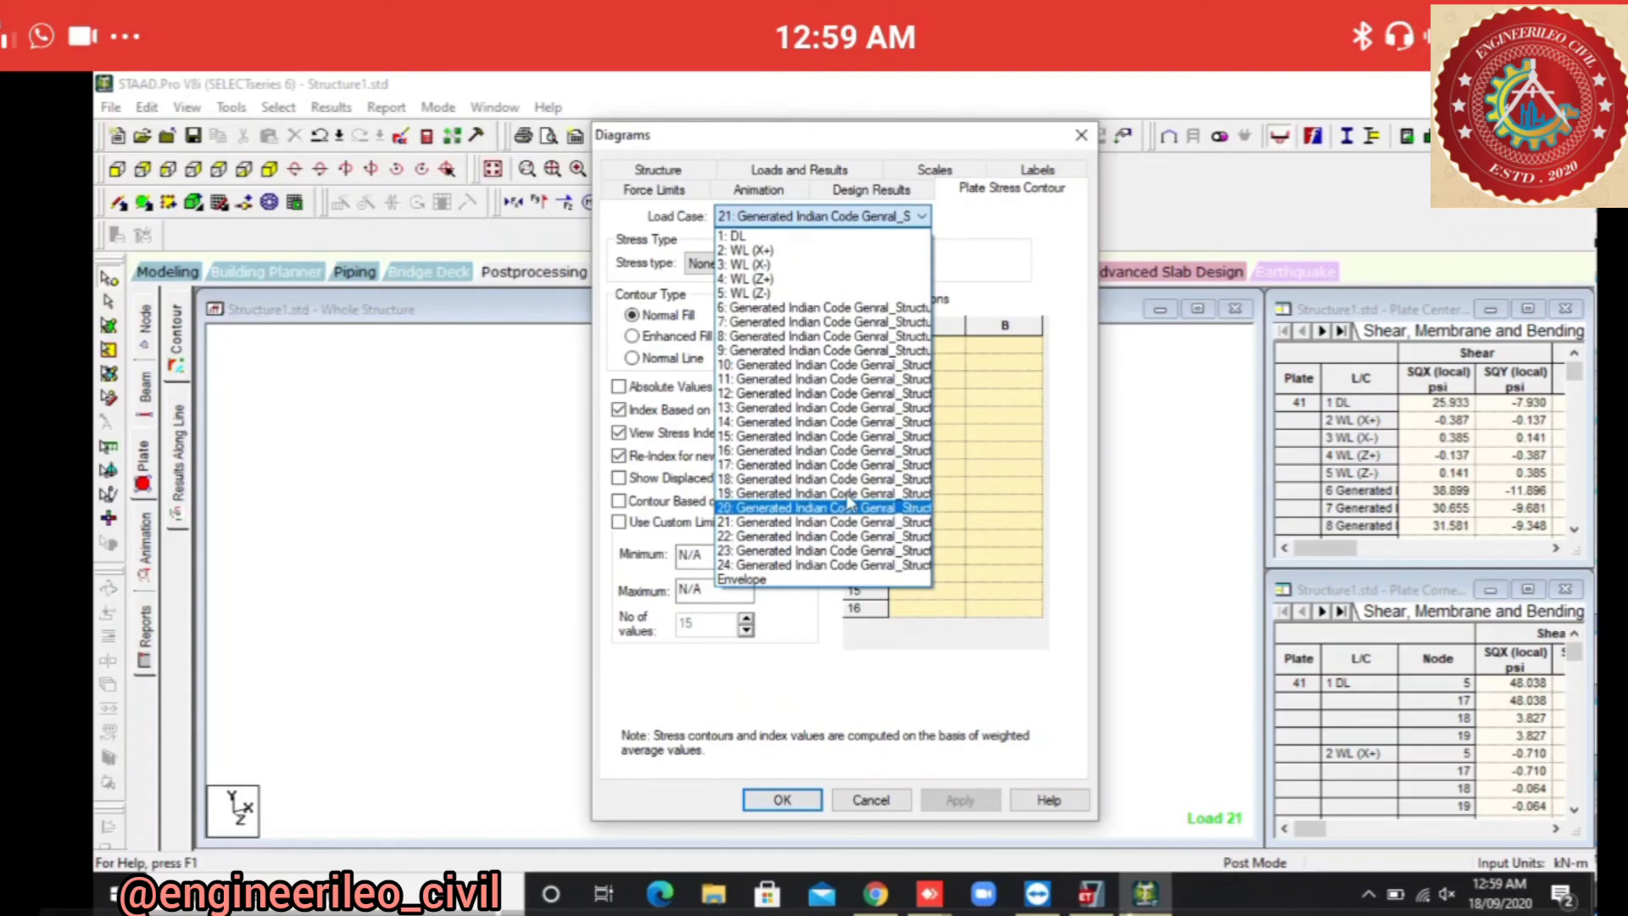
left_click(822, 522)
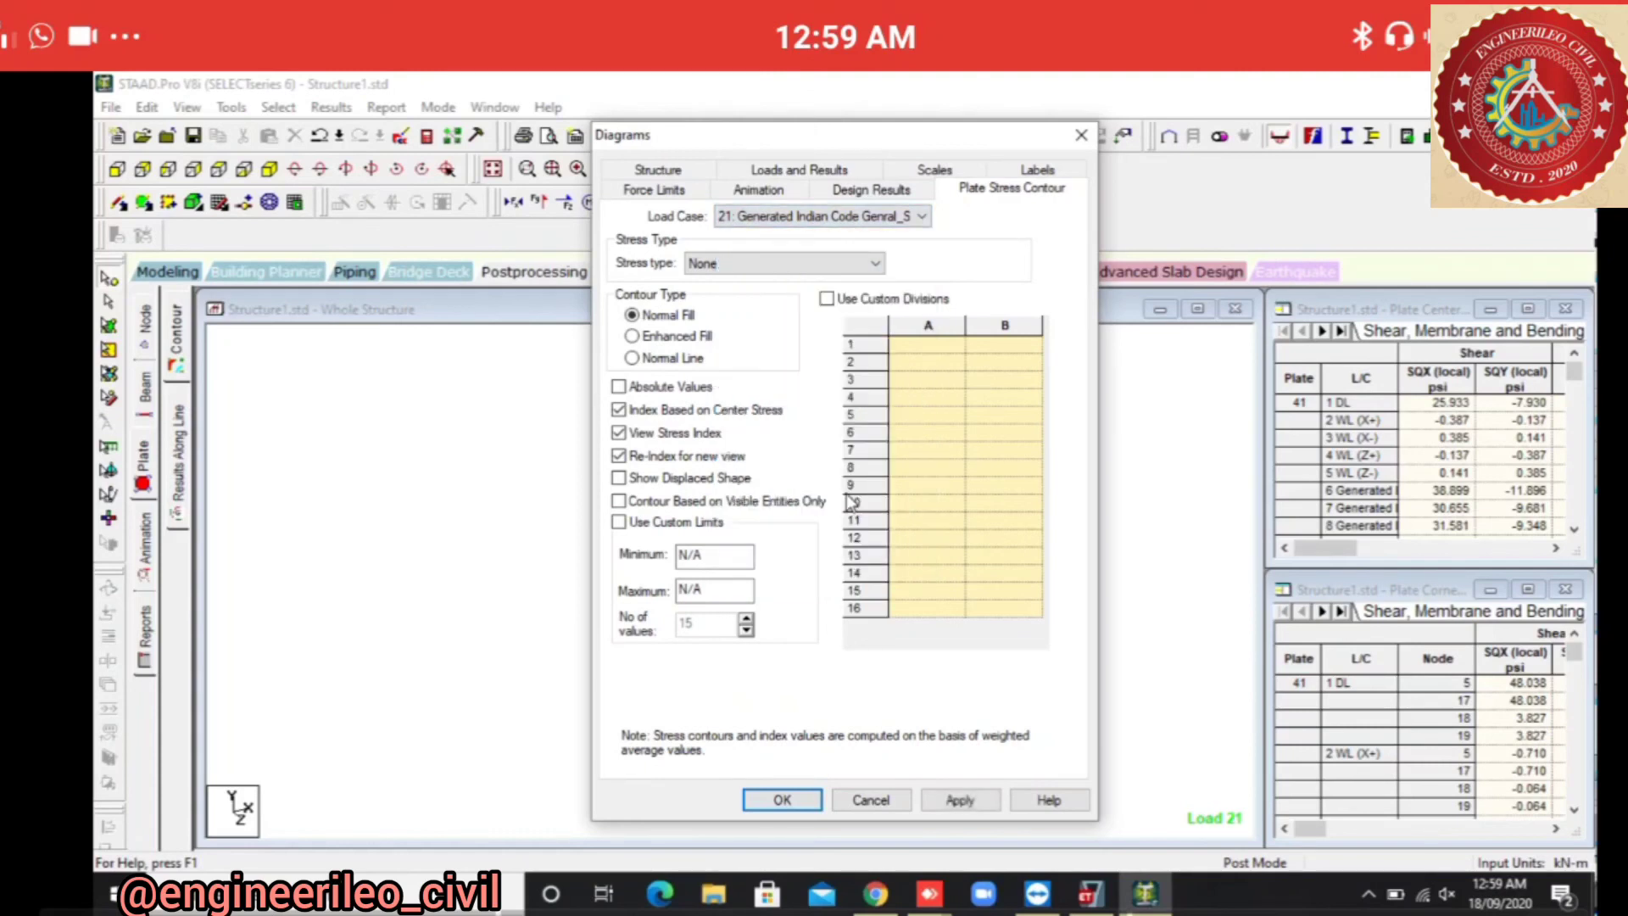
left_click(875, 263)
left_click(729, 297)
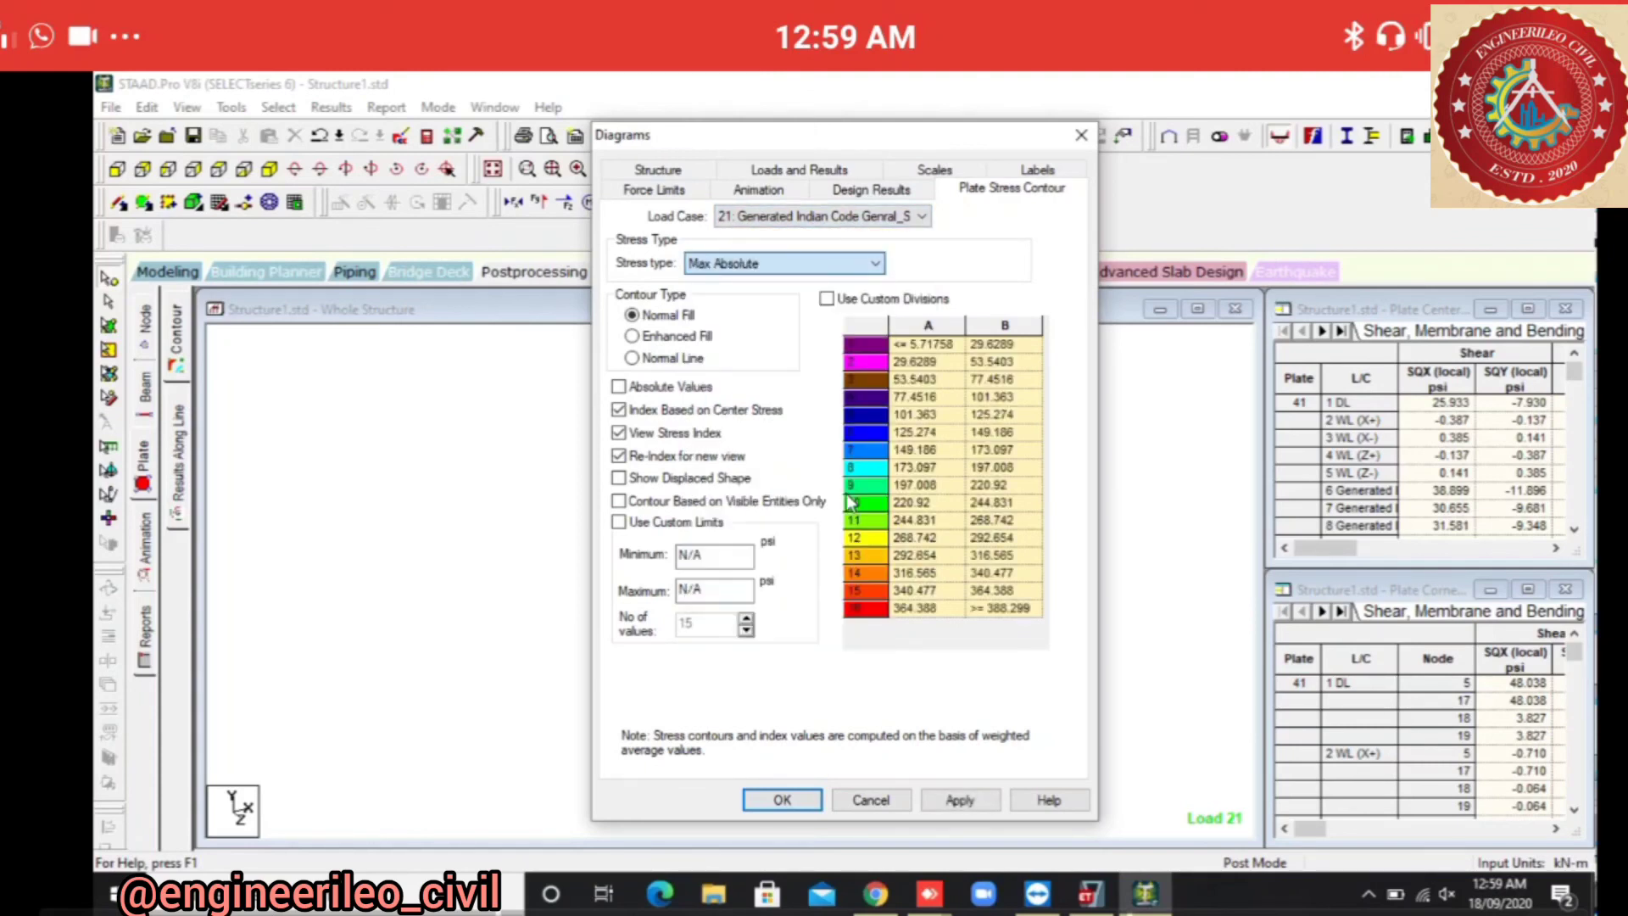
left_click(960, 799)
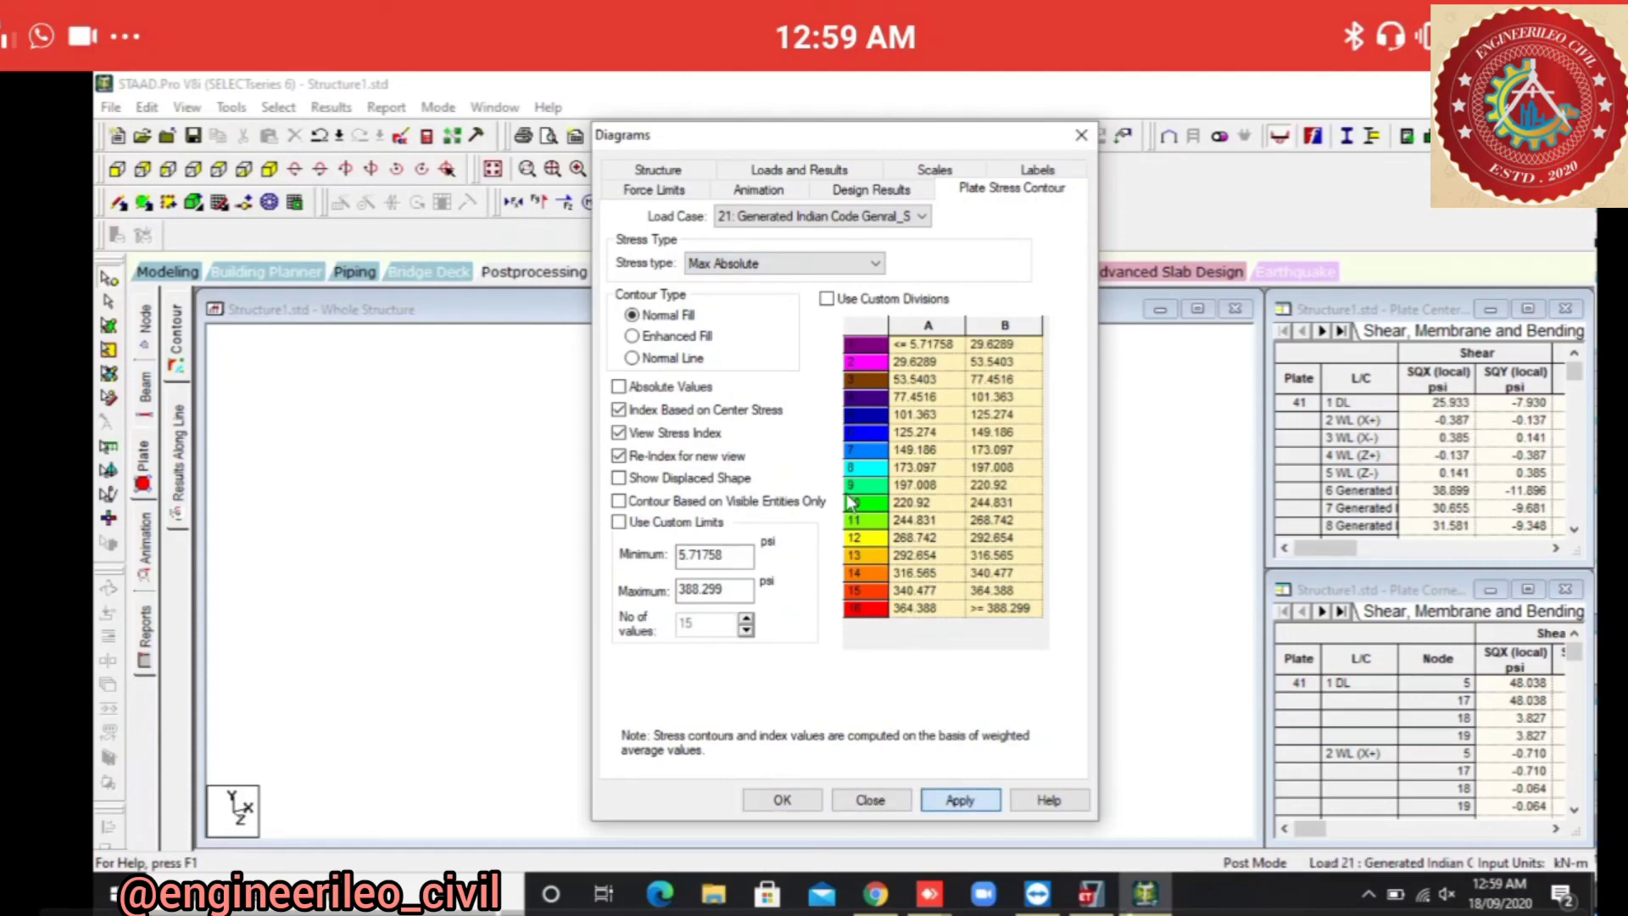
left_click(782, 800)
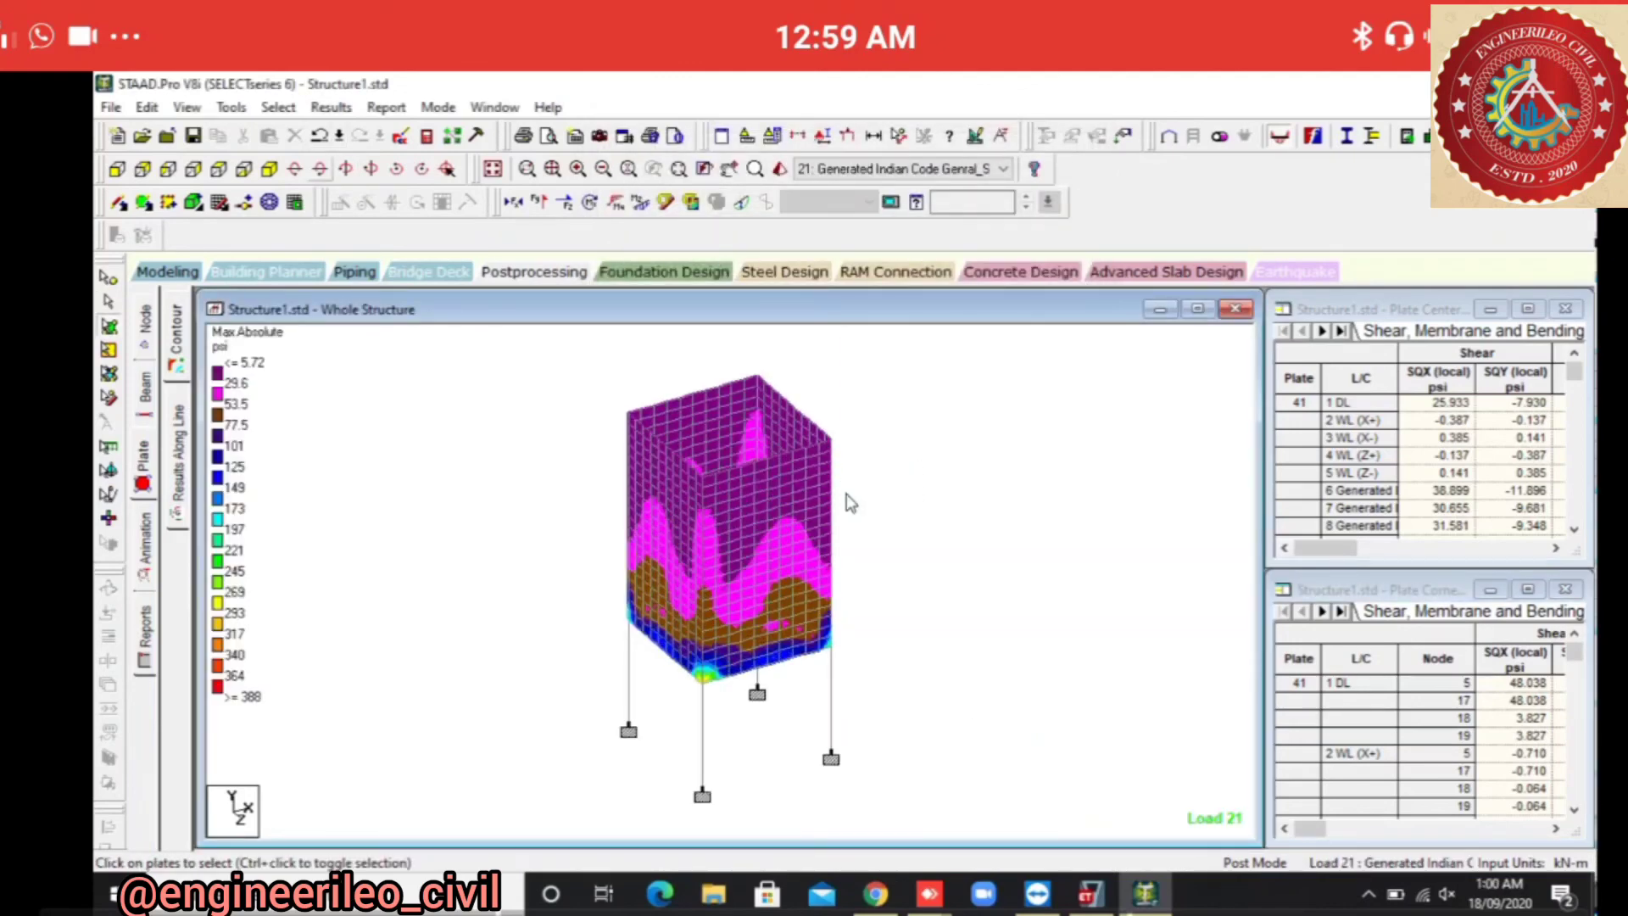
Examine the plate stress contours on the tank walls and base from several viewing angles, including from below.
key("Down")
key("Down")
key("Down")
key("Up")
key("Up")
key("Up")
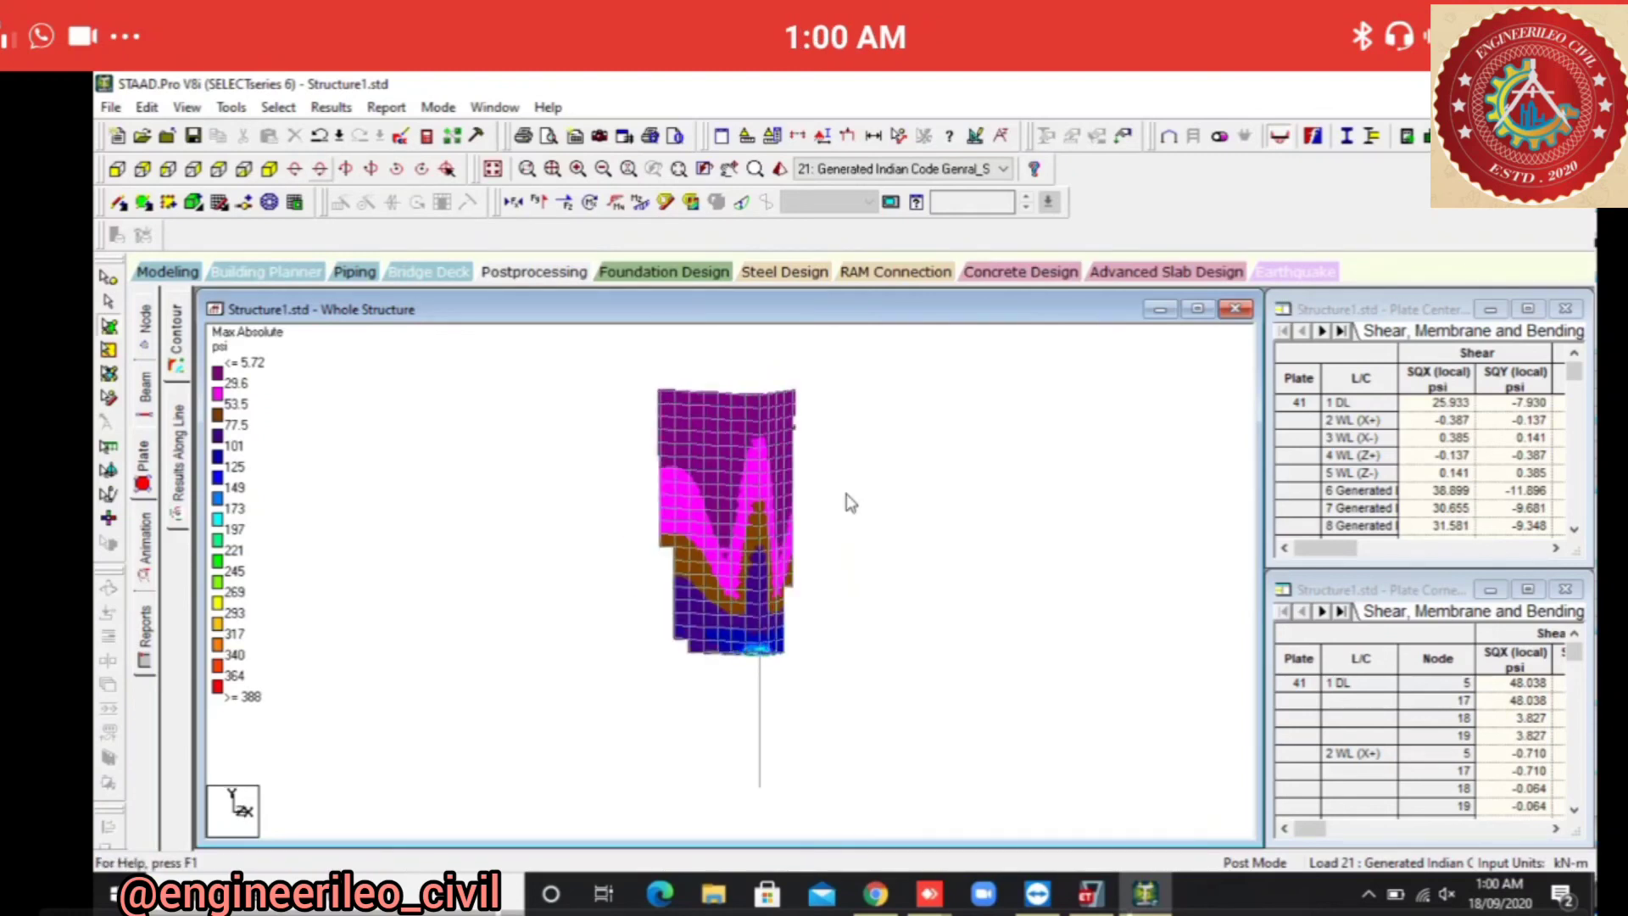
key("Down")
key("Down")
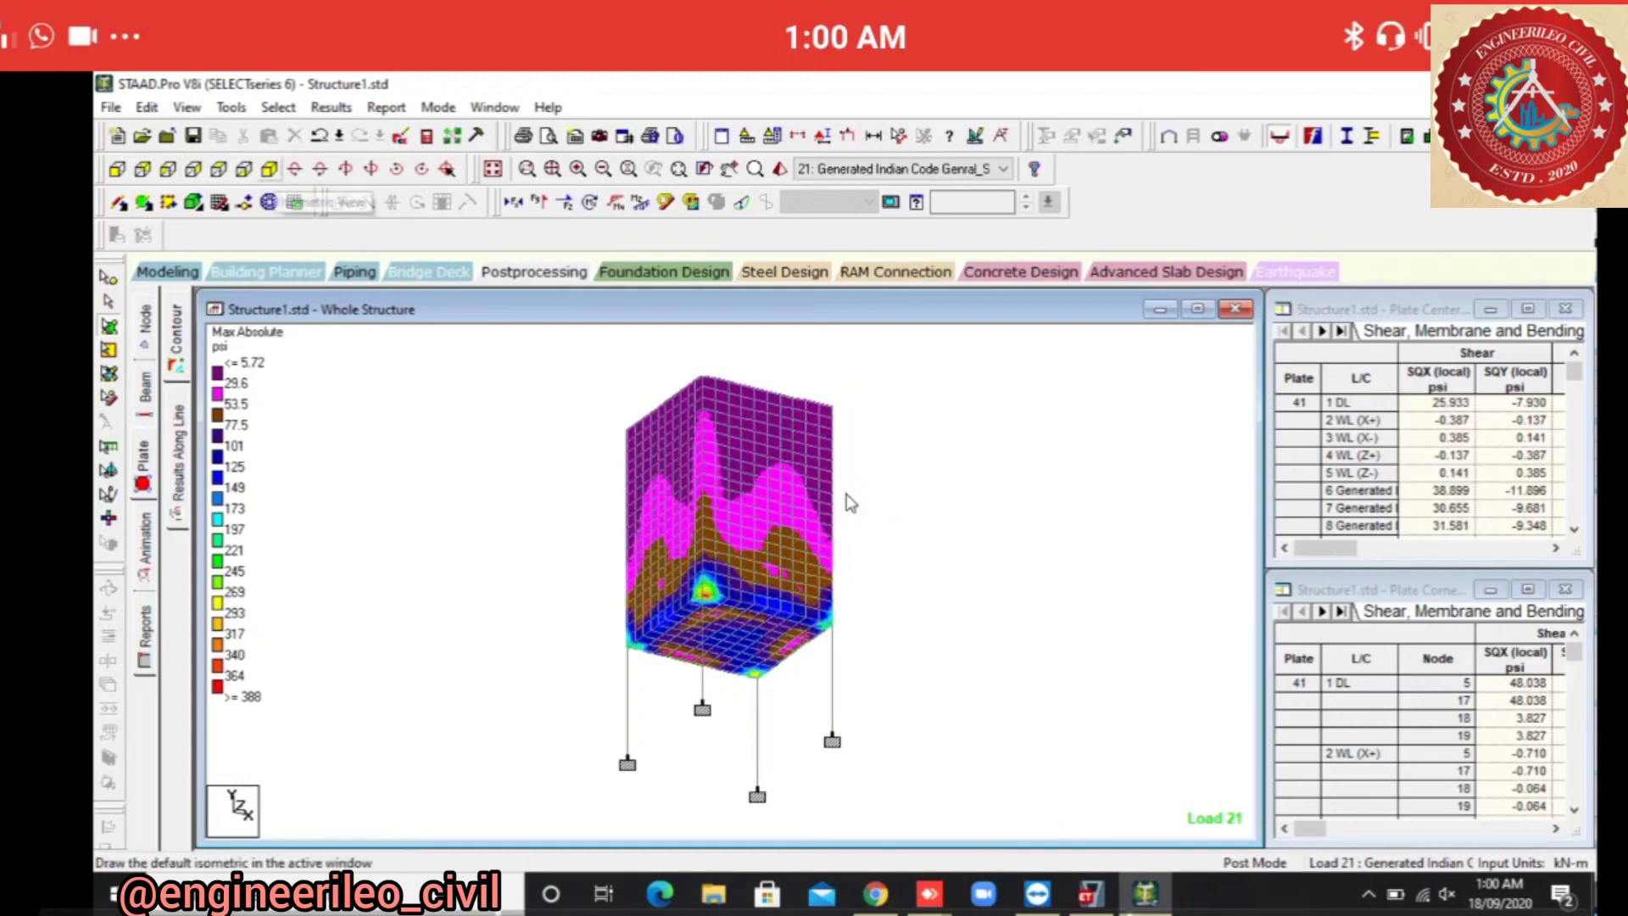
key("Left")
key("Left")
key("Left")
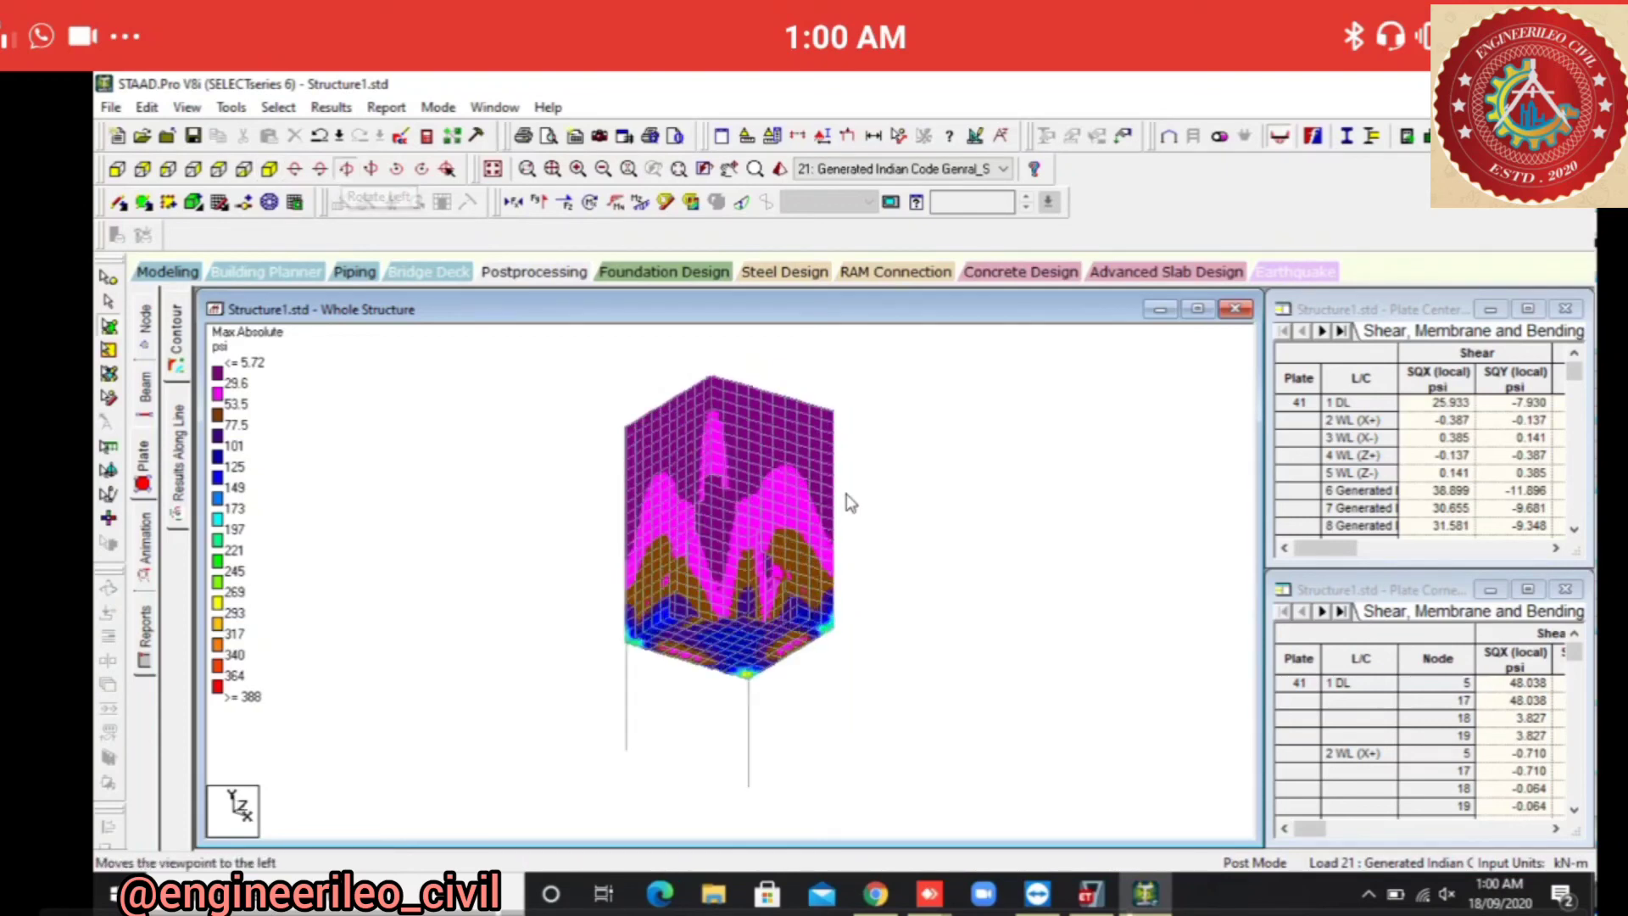
key("Up")
key("Up")
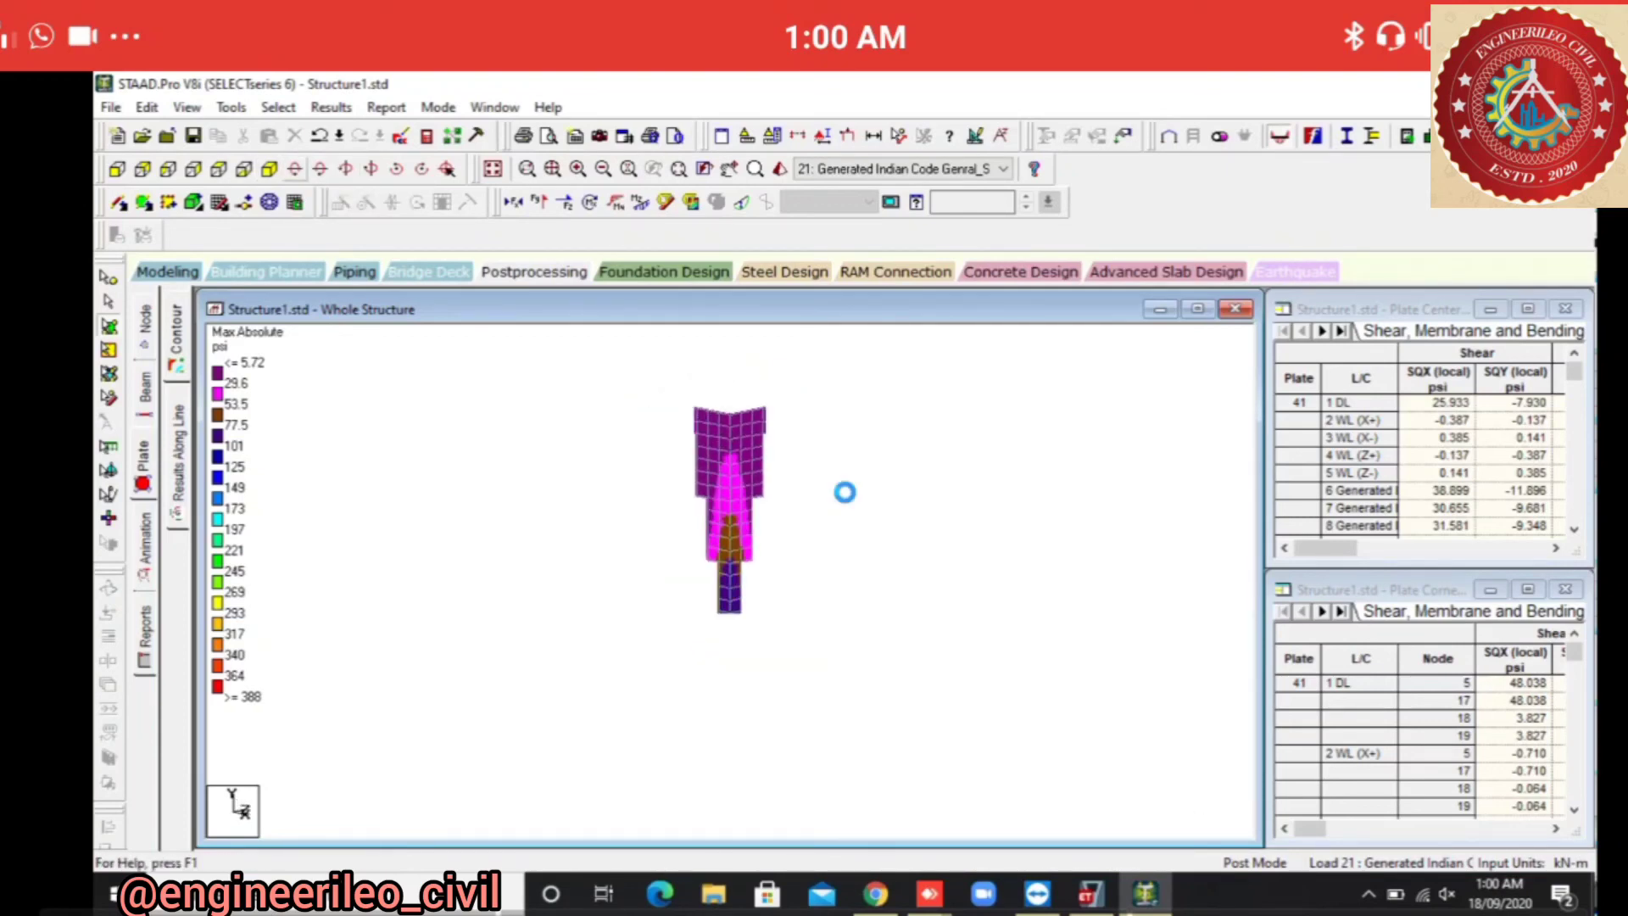
key("Up")
key("Up")
key("Up")
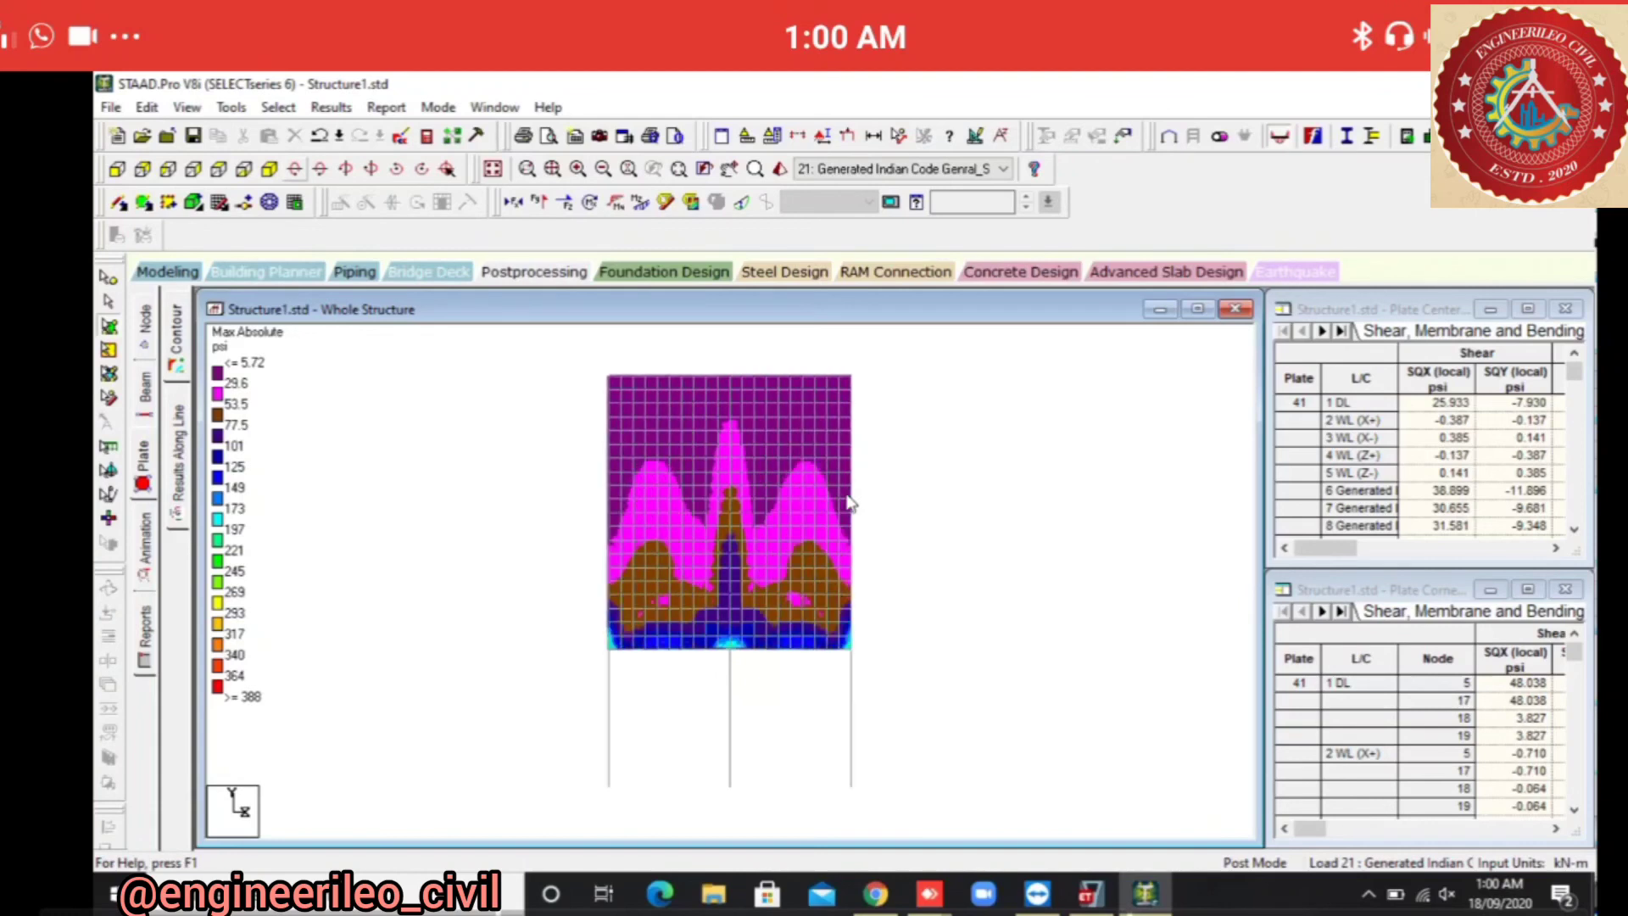
key("Up")
key("Up")
key("Up")
key("Up")
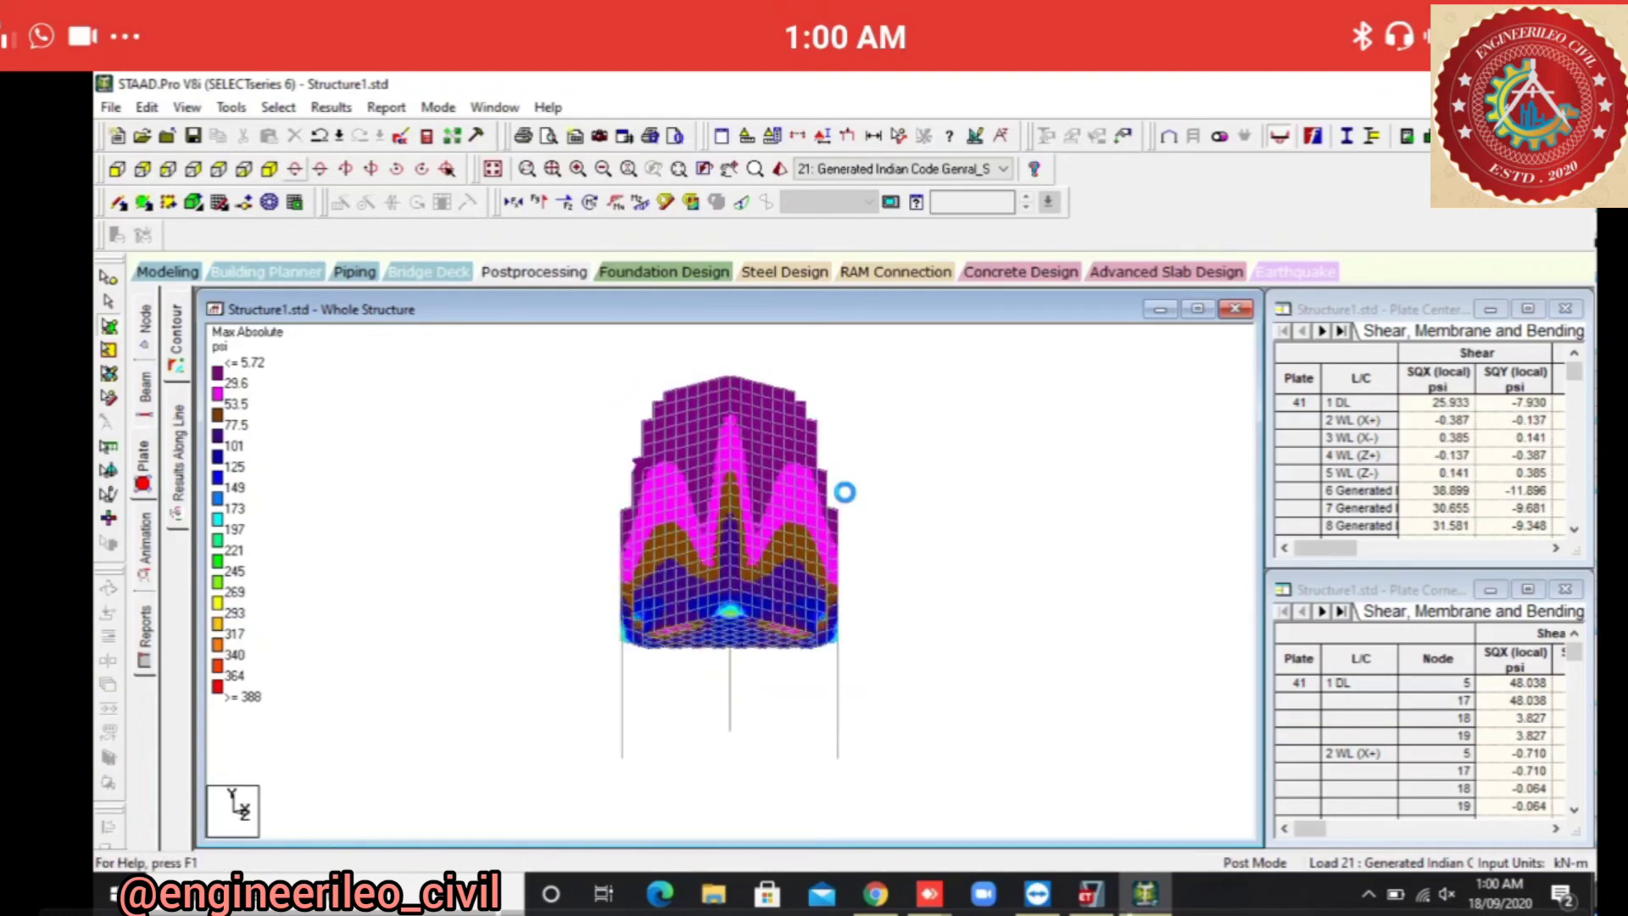
key("Up")
key("Up")
key("Up")
key("Up")
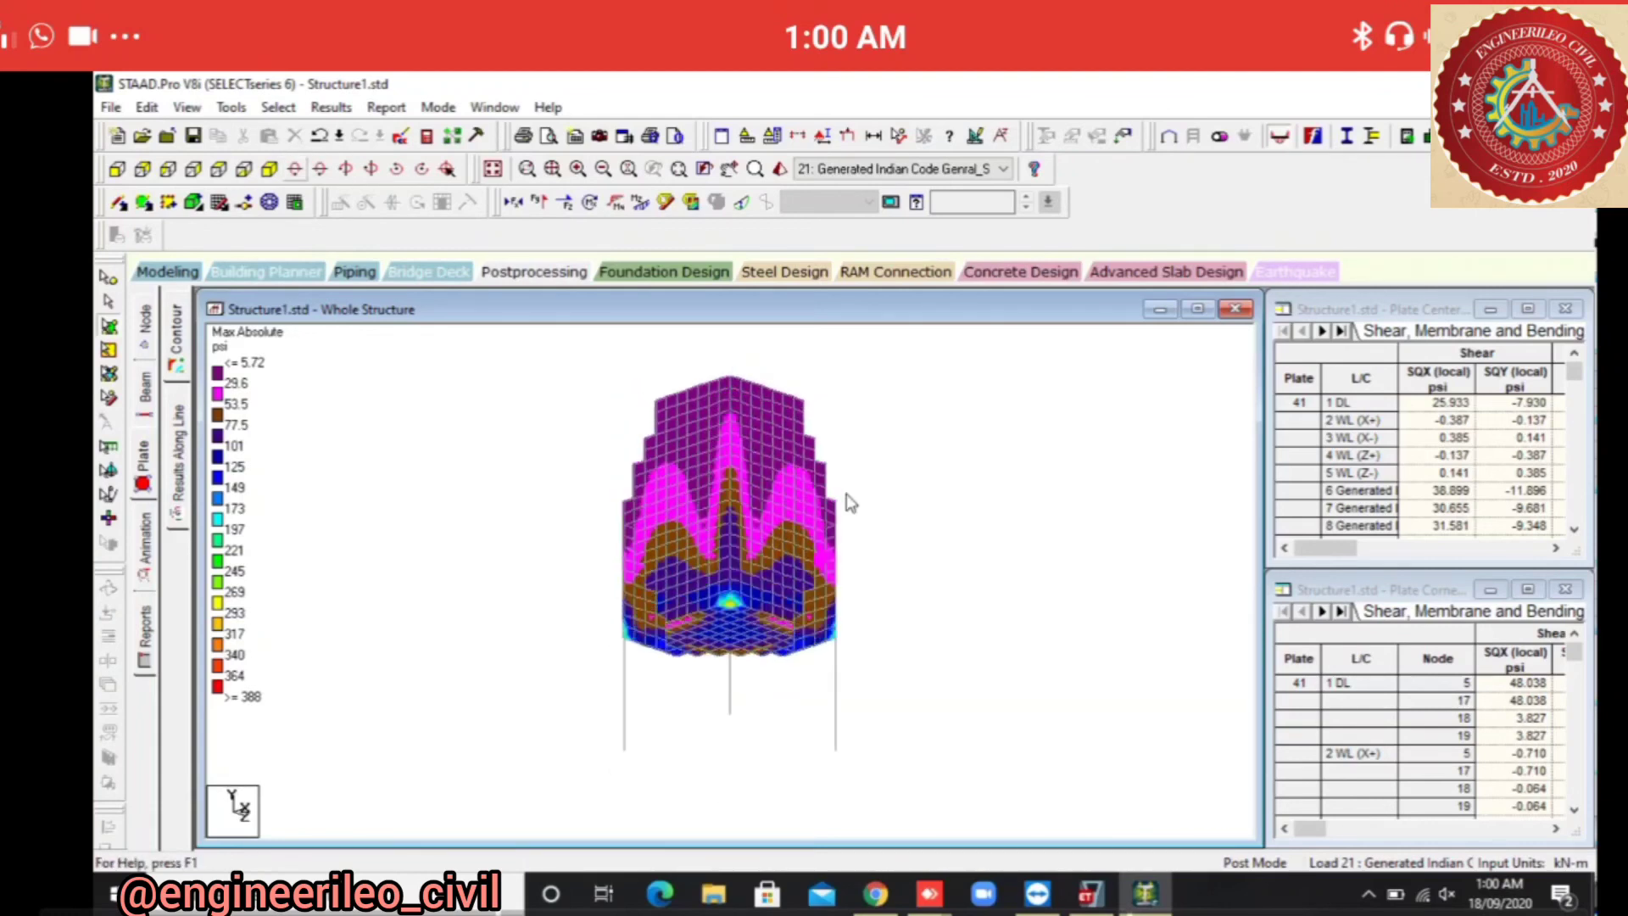
left_click(296, 169)
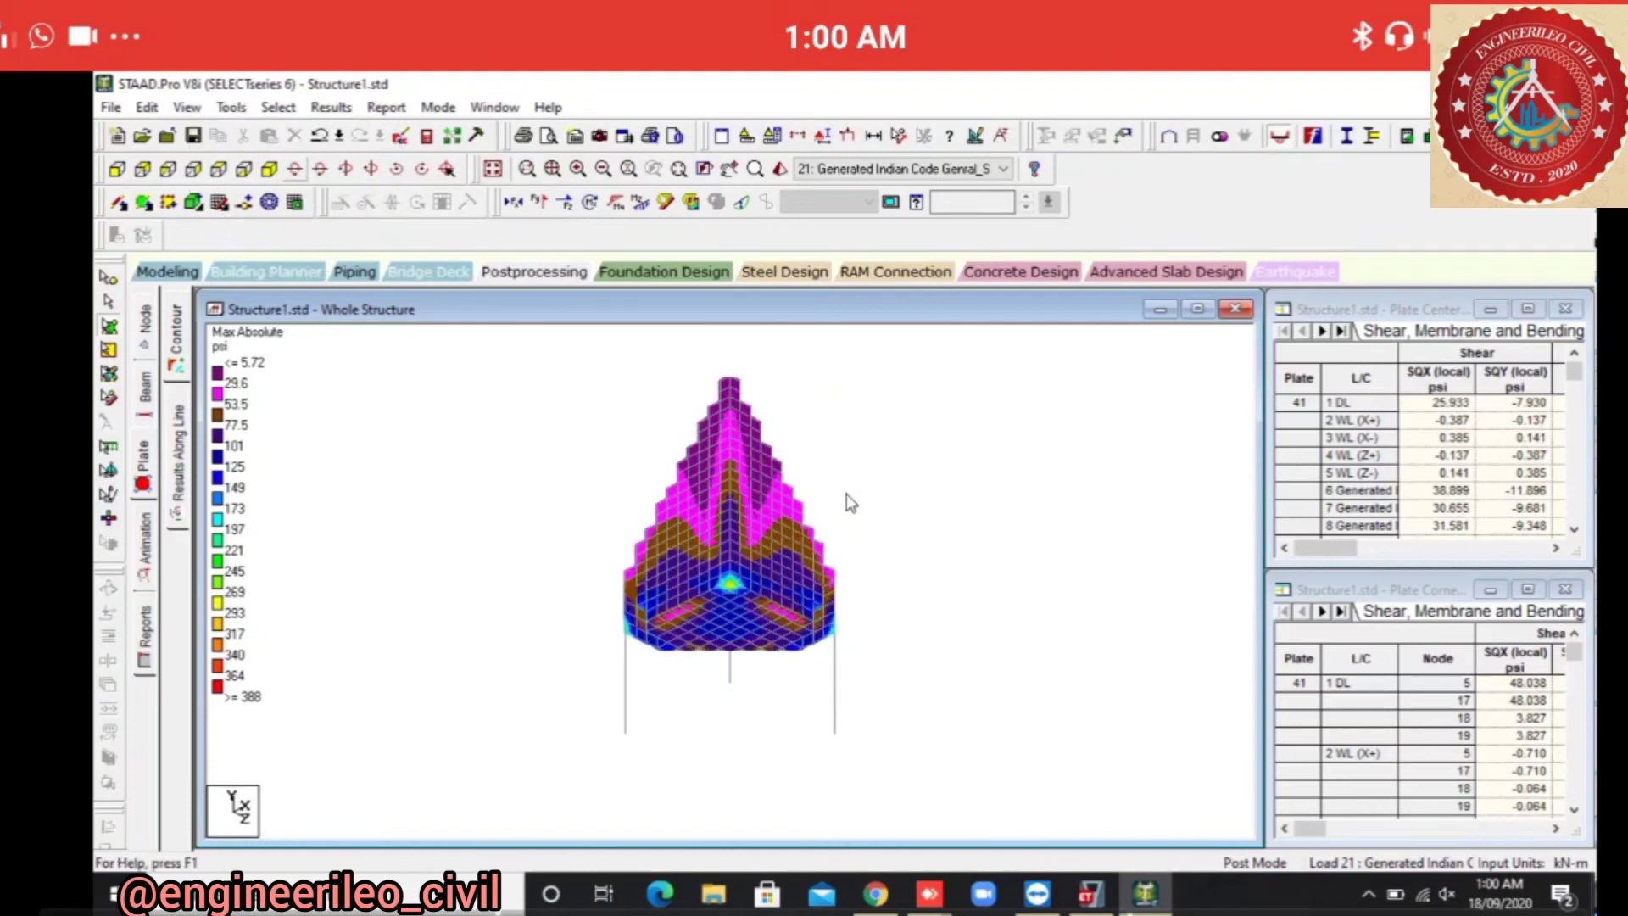
left_click(296, 169)
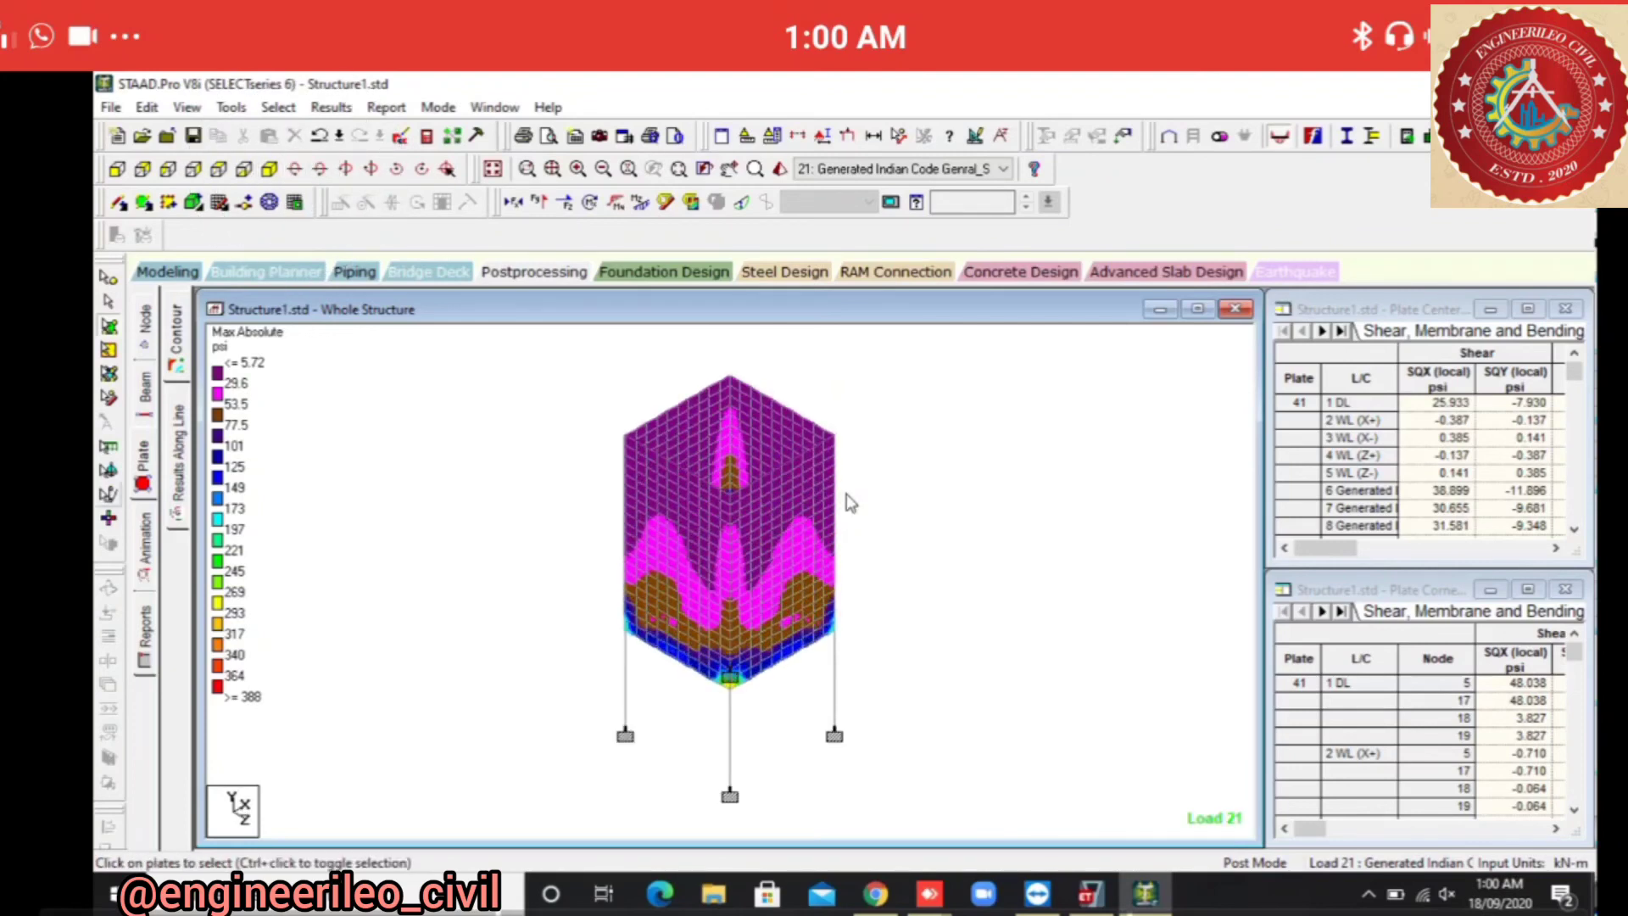
Set the plate stress display to None and examine the rendered tank model from above, below and the sides.
double_click(848, 498)
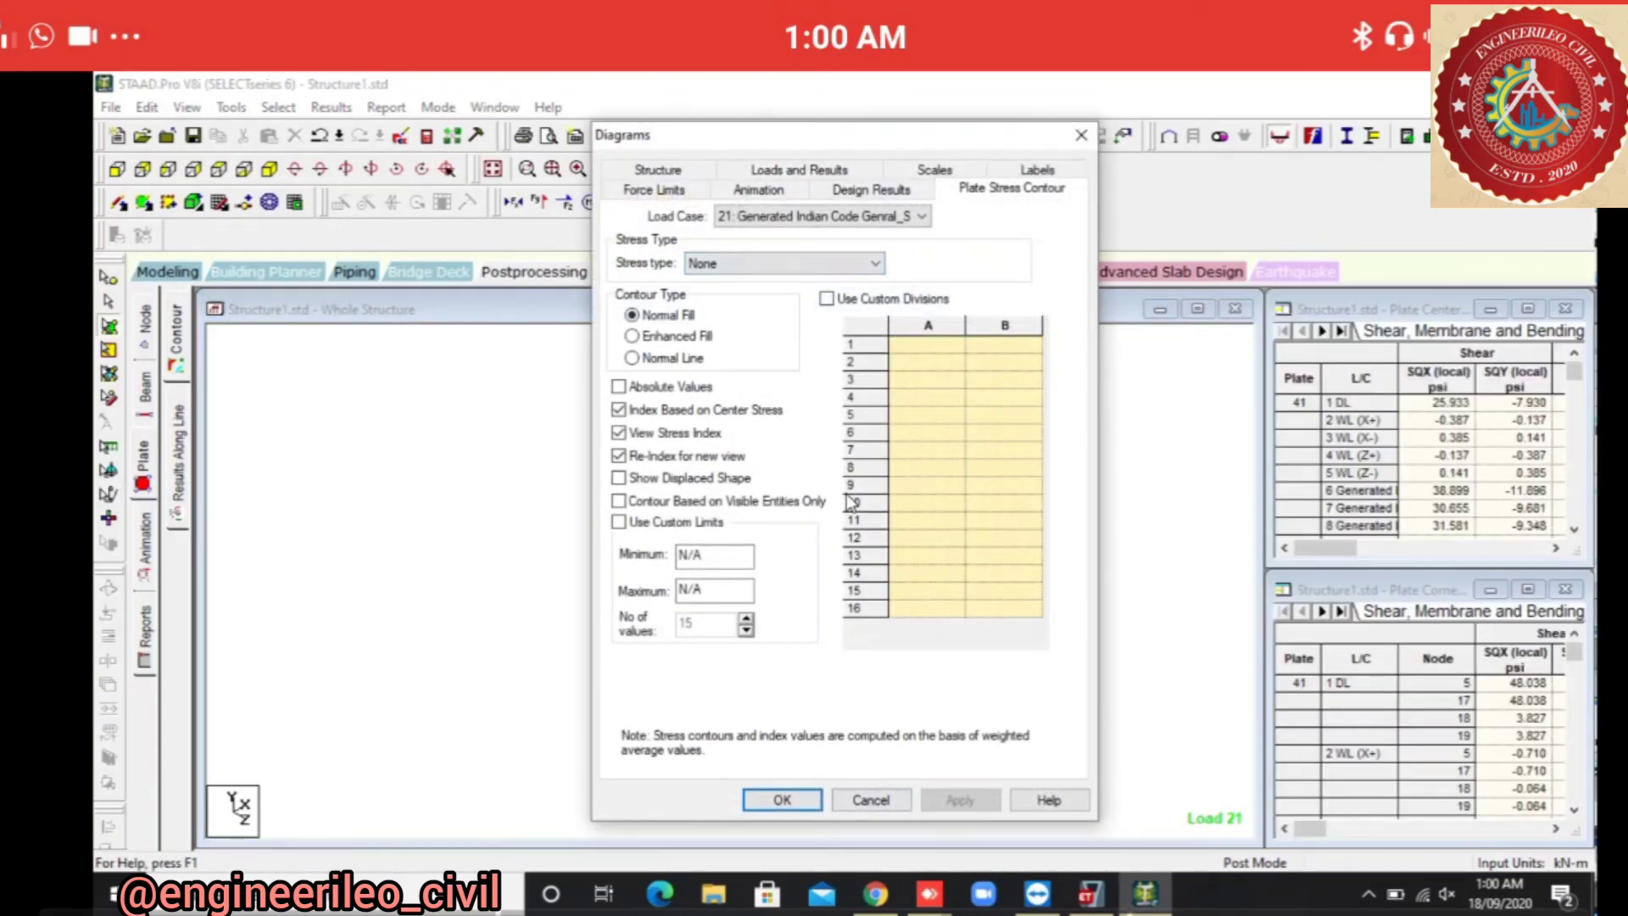
key("Return")
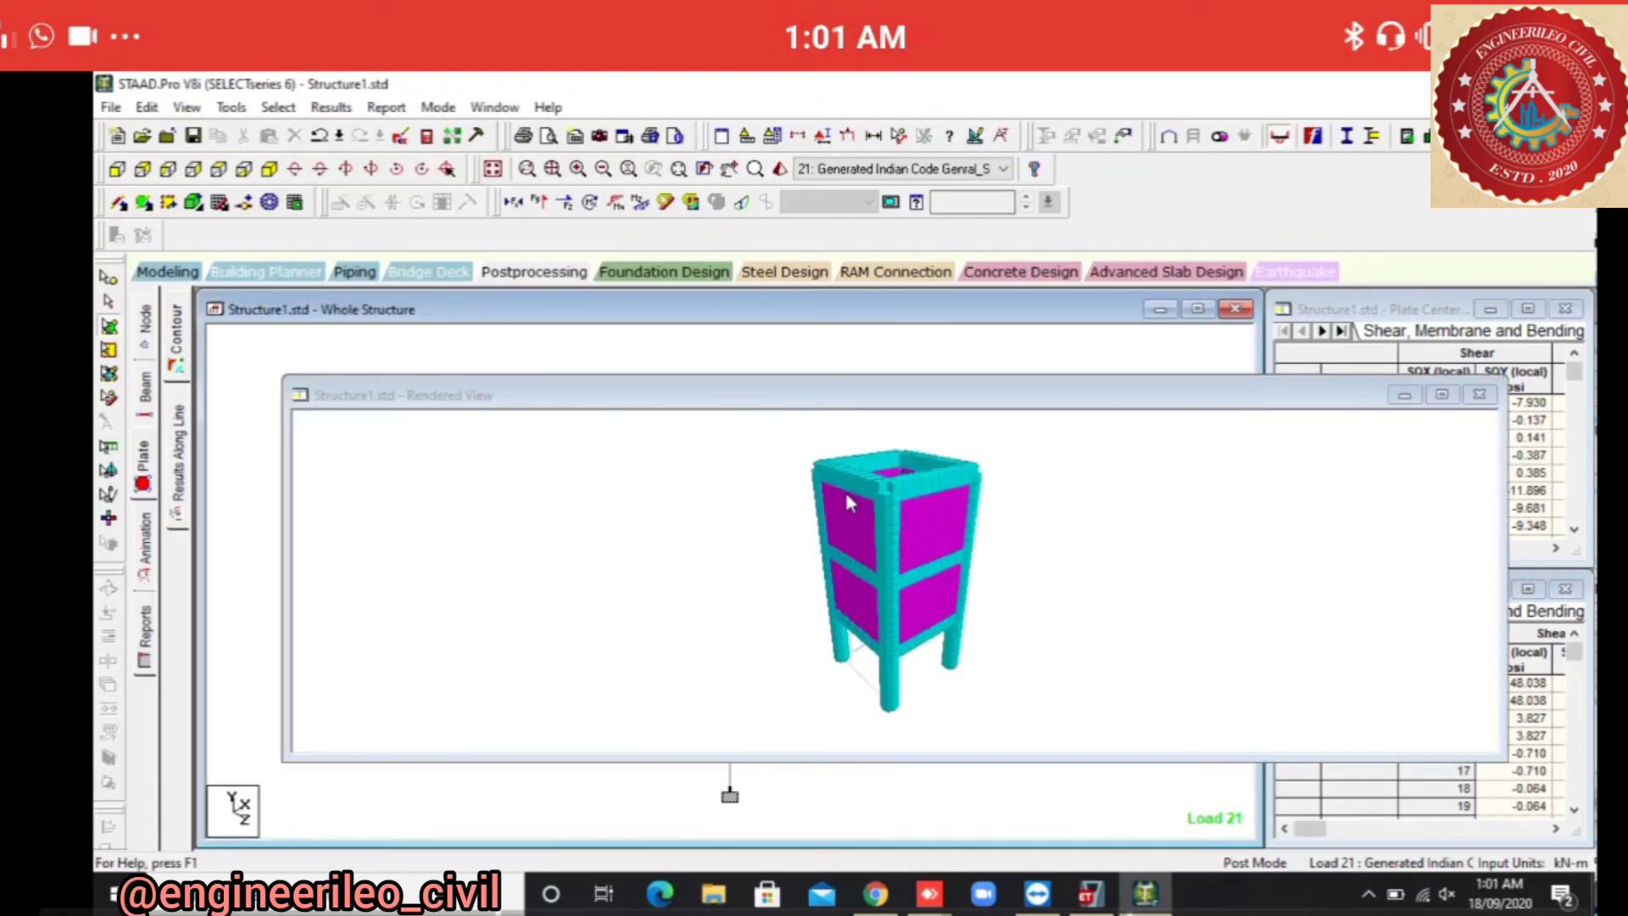
left_click(846, 494)
key("Down")
key("Down")
key("Down")
key("Down")
key("Down")
key("Down")
key("Down")
key("Down")
key("Down")
key("Down")
key("Up")
key("Up")
key("Up")
key("Up")
key("Up")
key("Up")
key("Up")
key("Up")
key("Up")
key("Up")
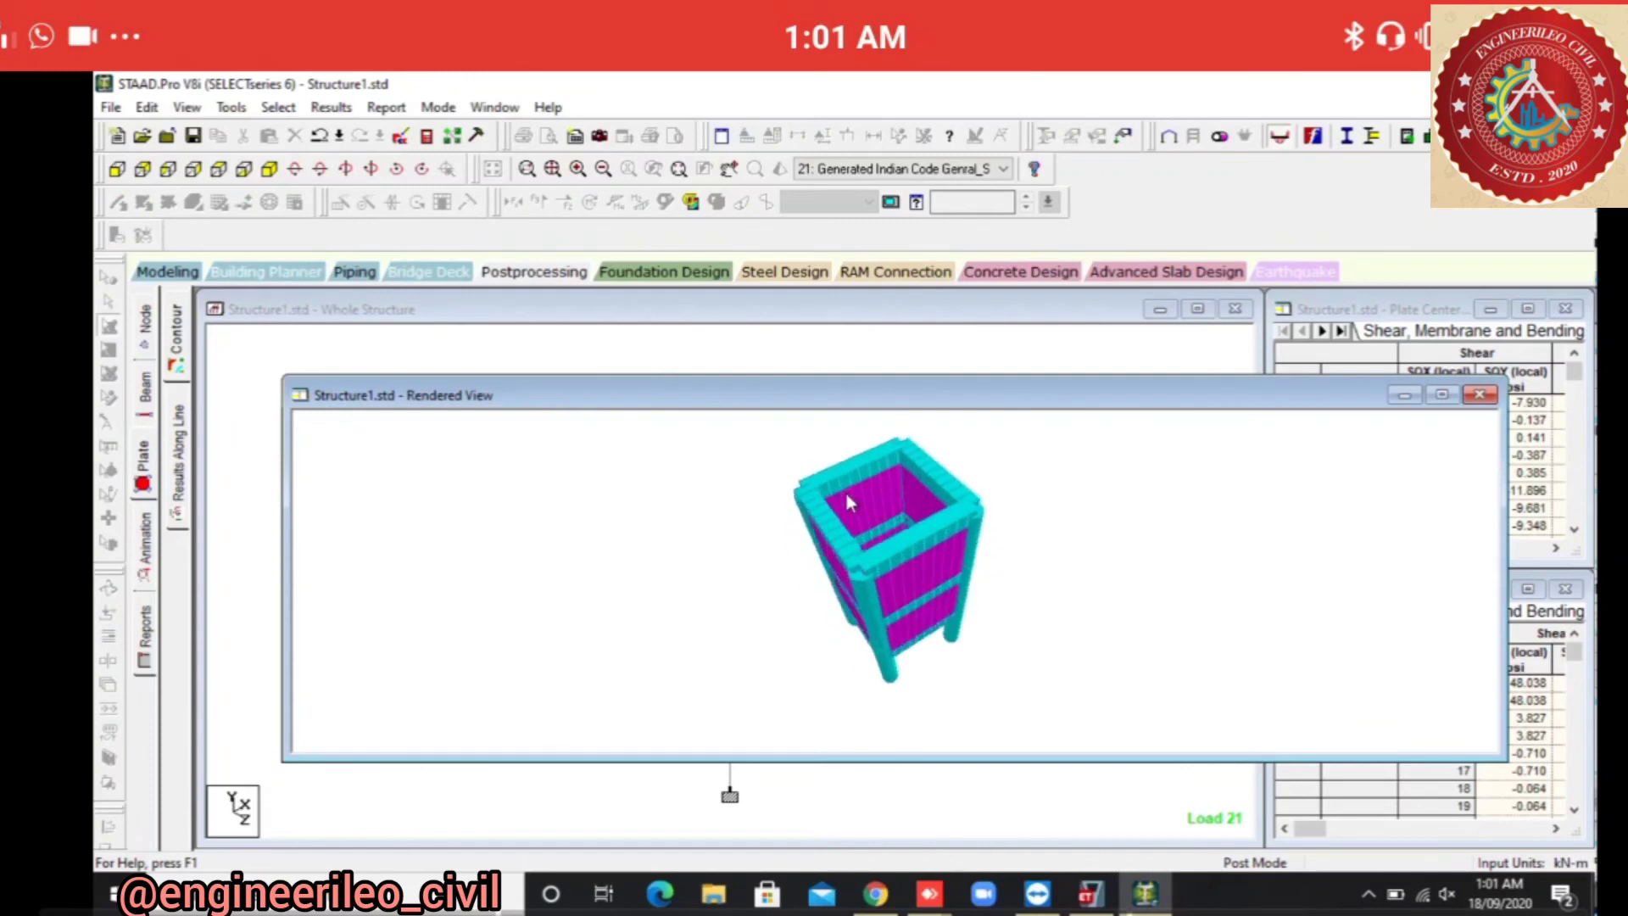
key("Up")
key("Up")
key("Up")
key("Up")
key("Up")
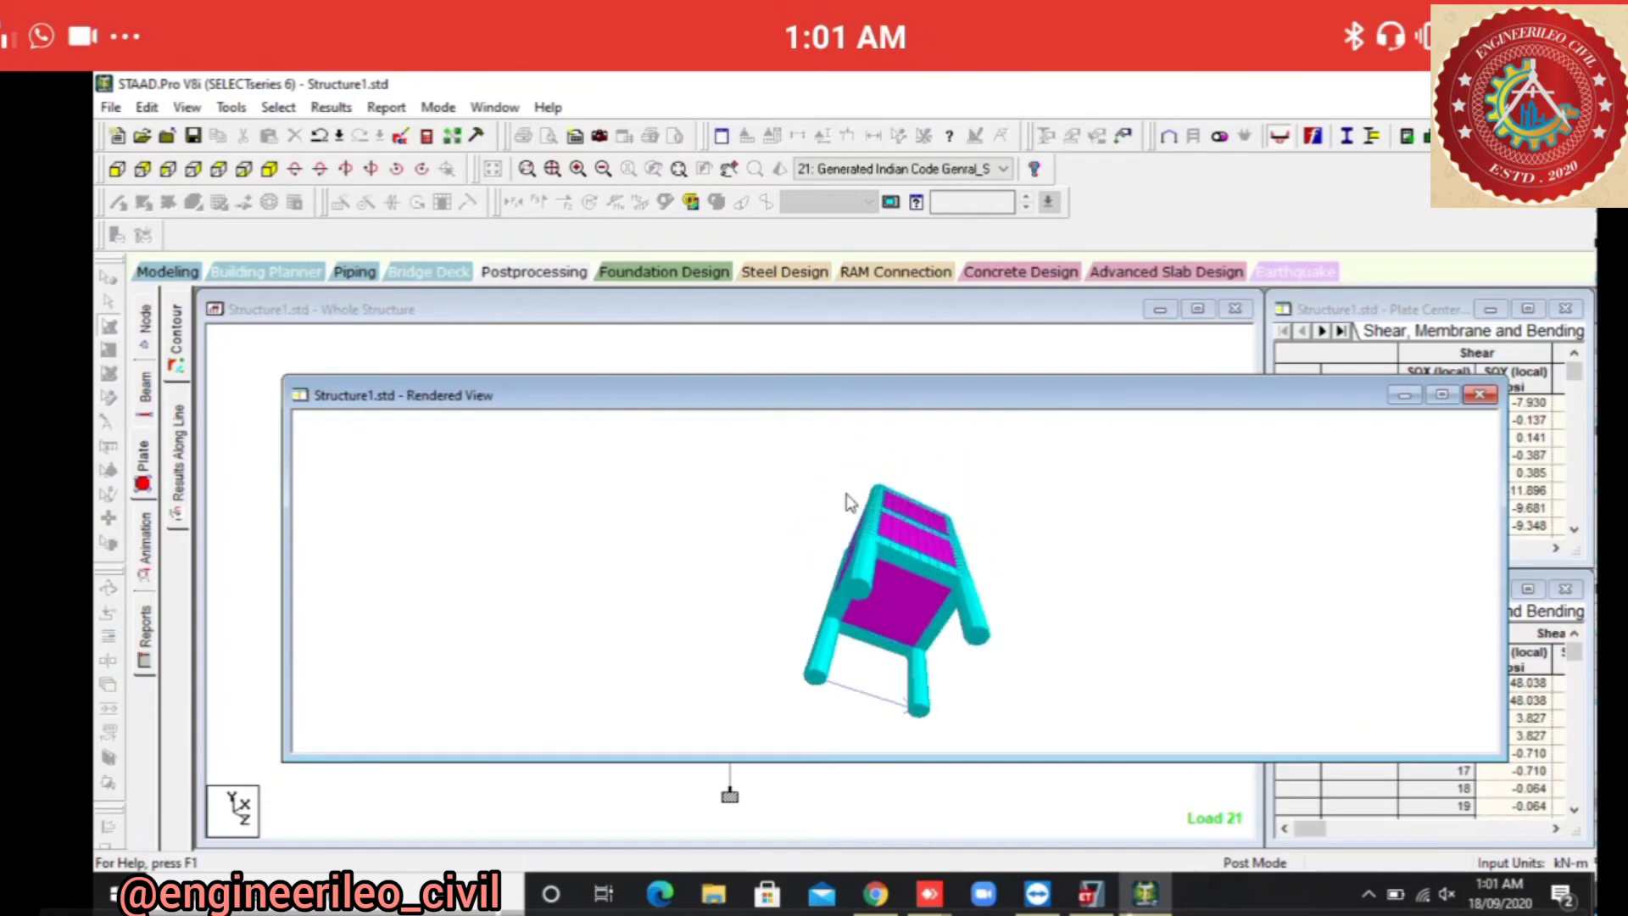
key("Down")
key("Down")
key("Down")
key("Down")
key("Down")
key("Down")
key("Down")
key("Down")
key("Down")
key("Down")
key("Down")
key("Down")
key("Down")
key("Down")
key("Down")
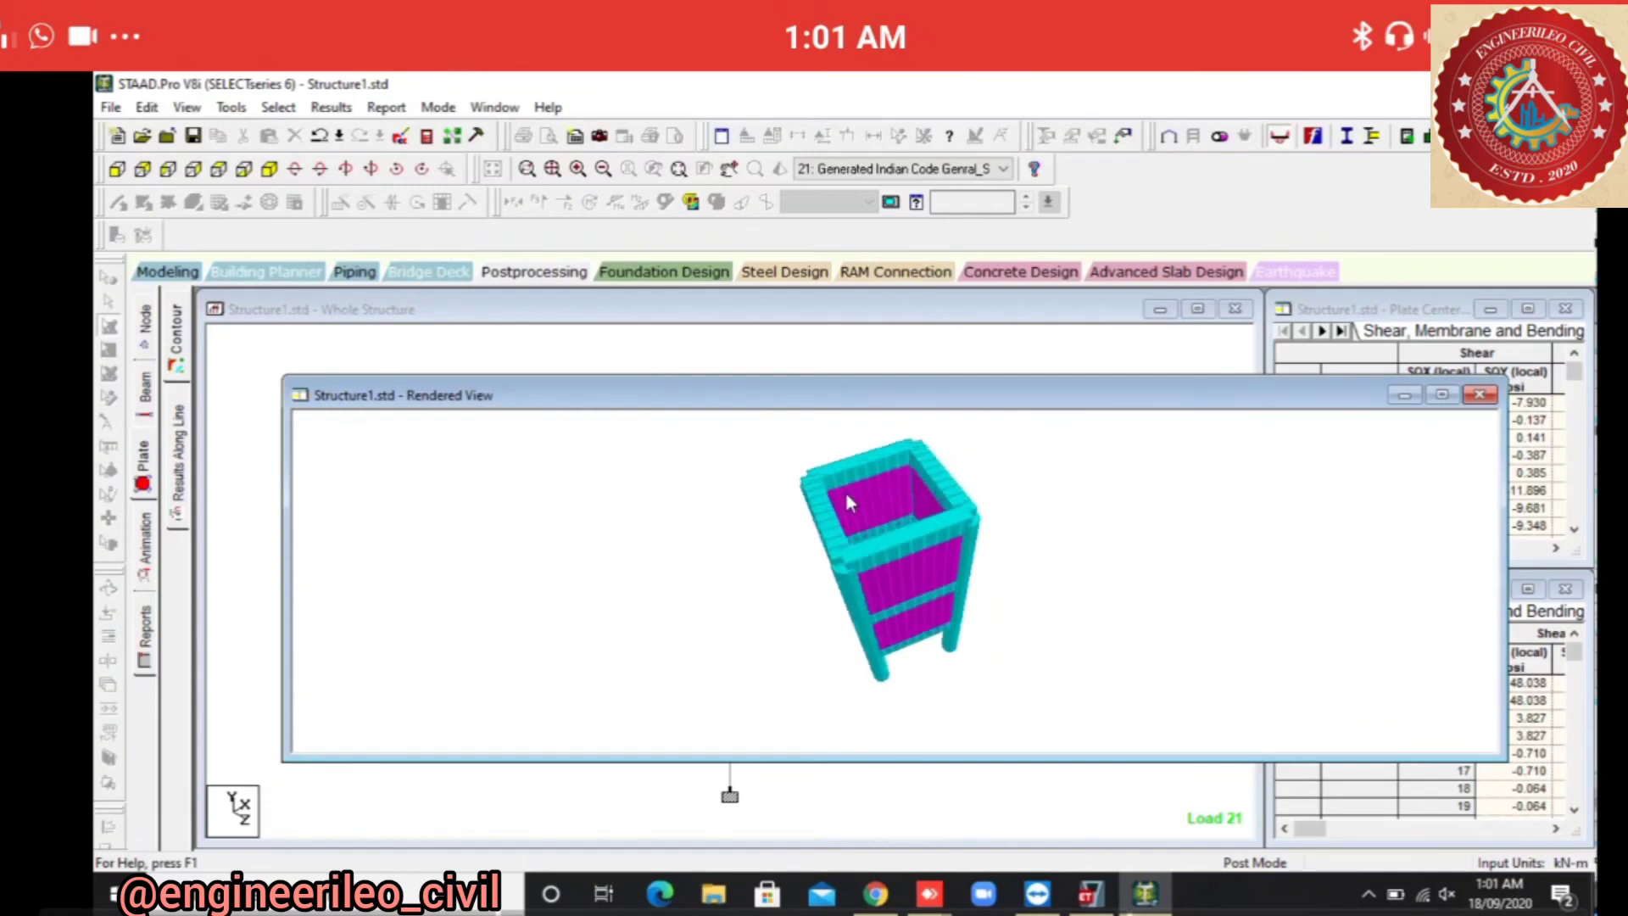
key("Right")
key("Right")
key("Right")
key("Right")
key("Right")
key("Right")
key("Right")
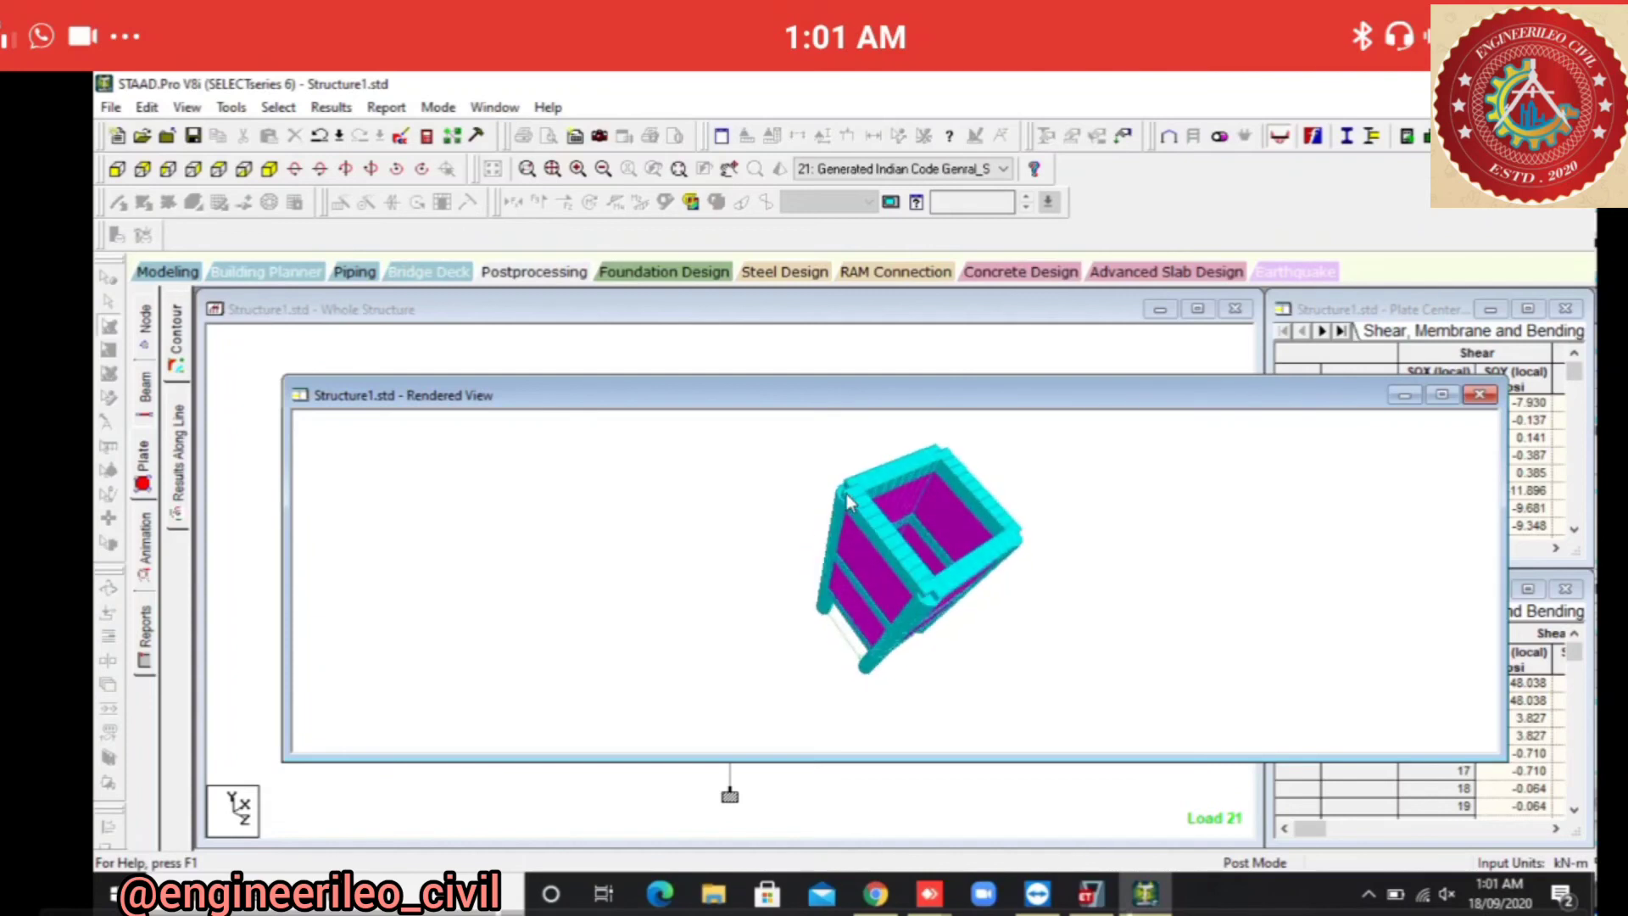
key("Left")
key("Left")
key("Left")
key("Left")
key("Up")
key("Up")
key("Up")
key("Up")
key("Up")
key("Up")
key("Up")
key("Up")
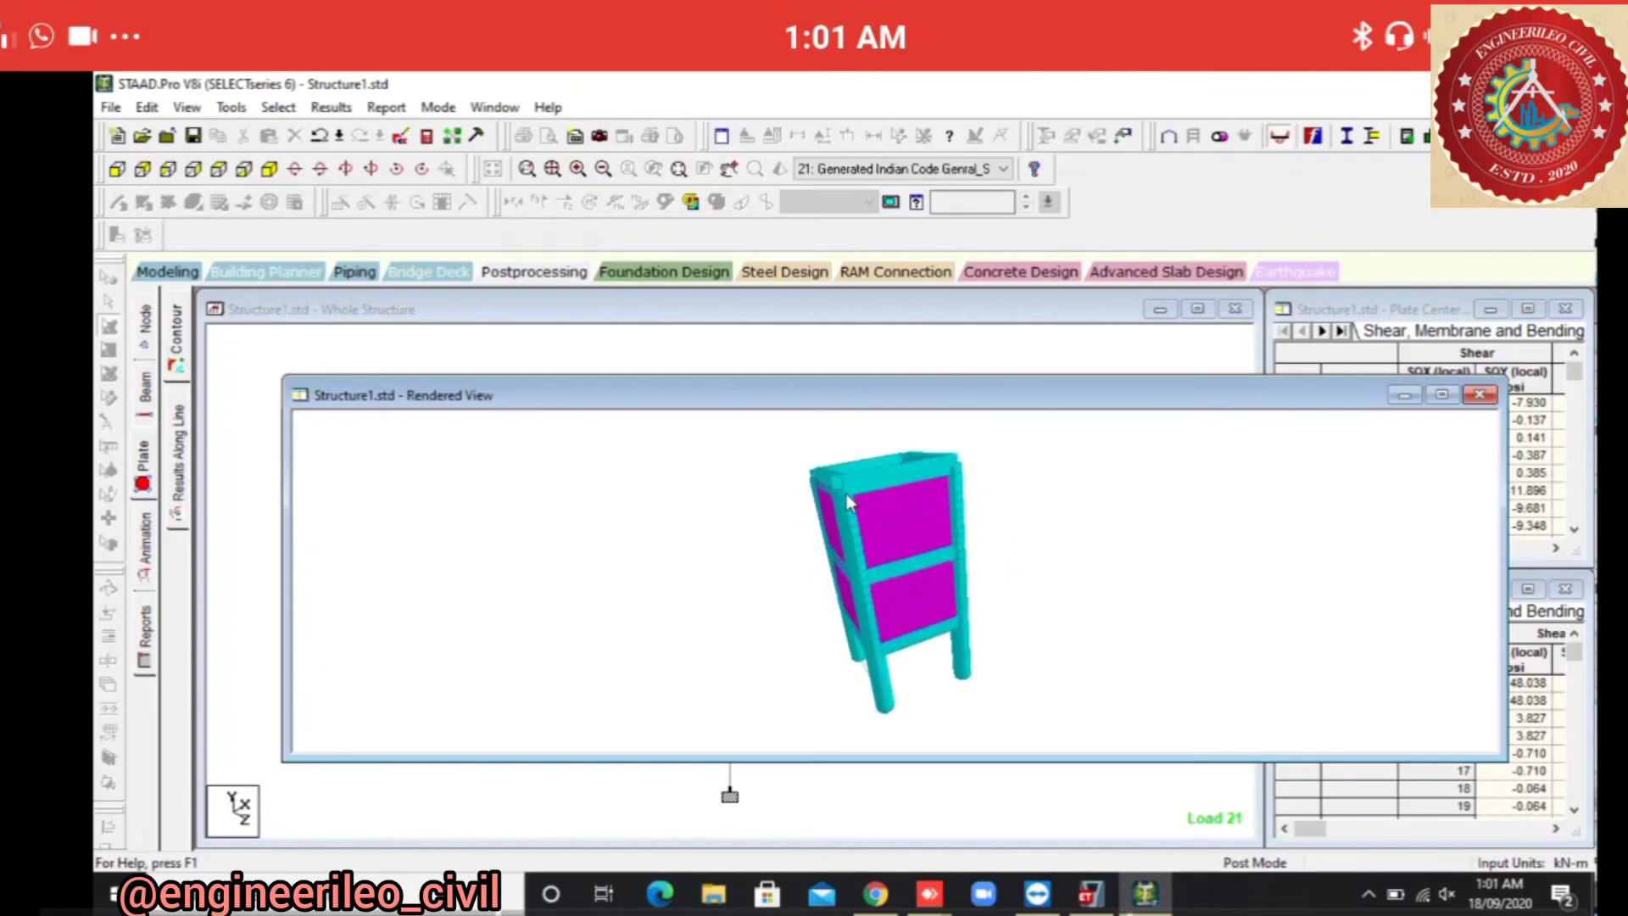
key("Up")
key("Up")
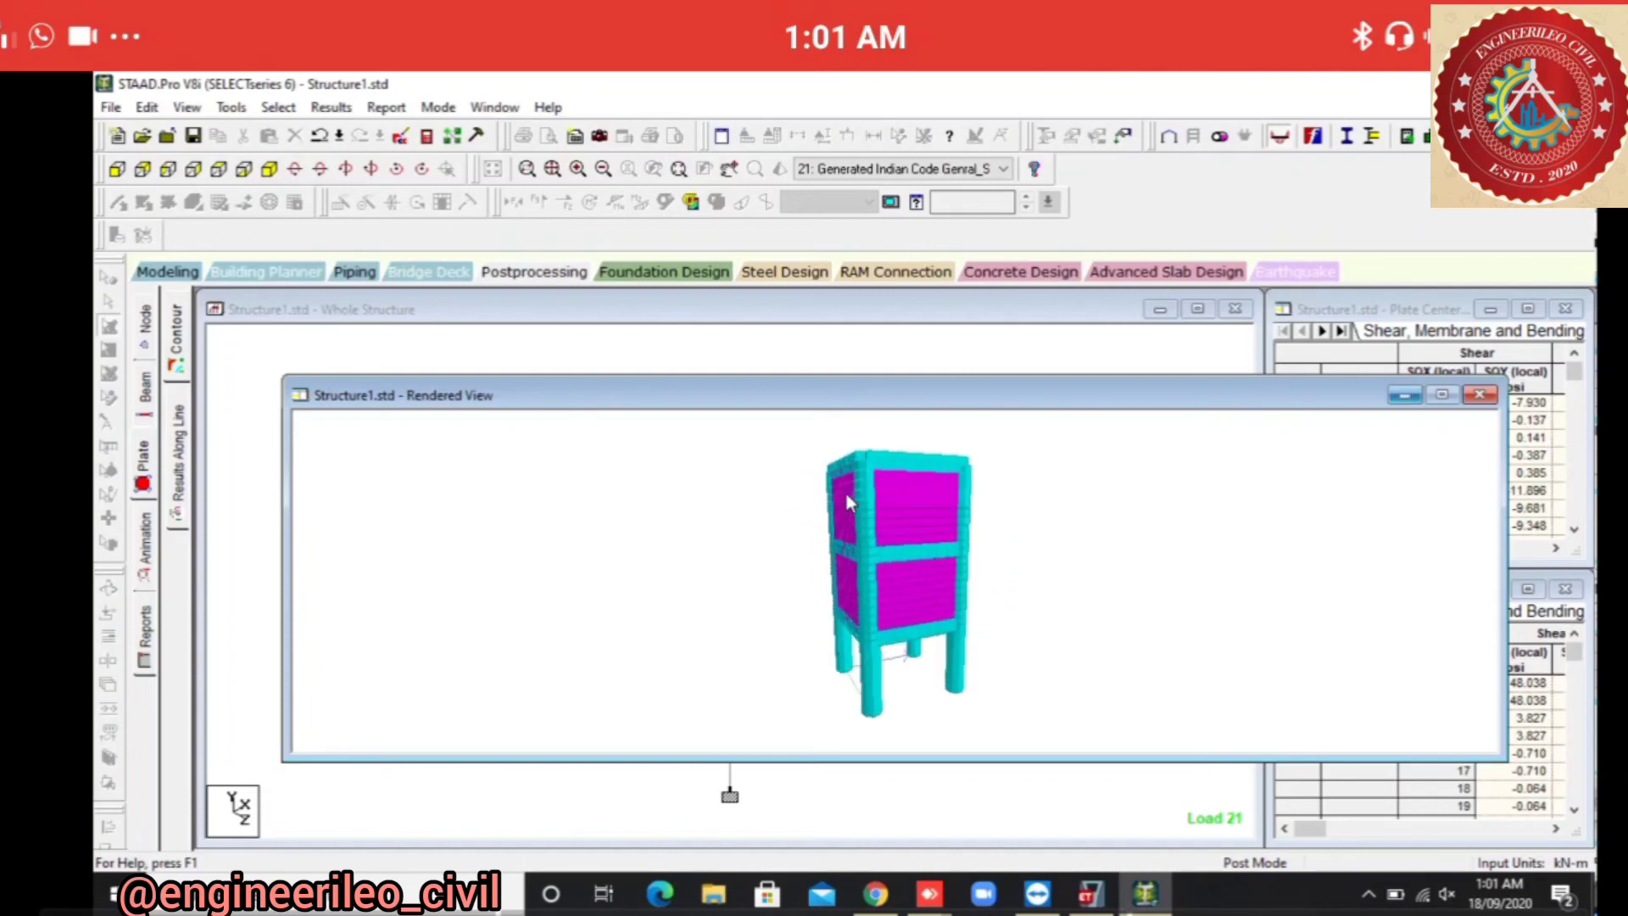
key("Escape")
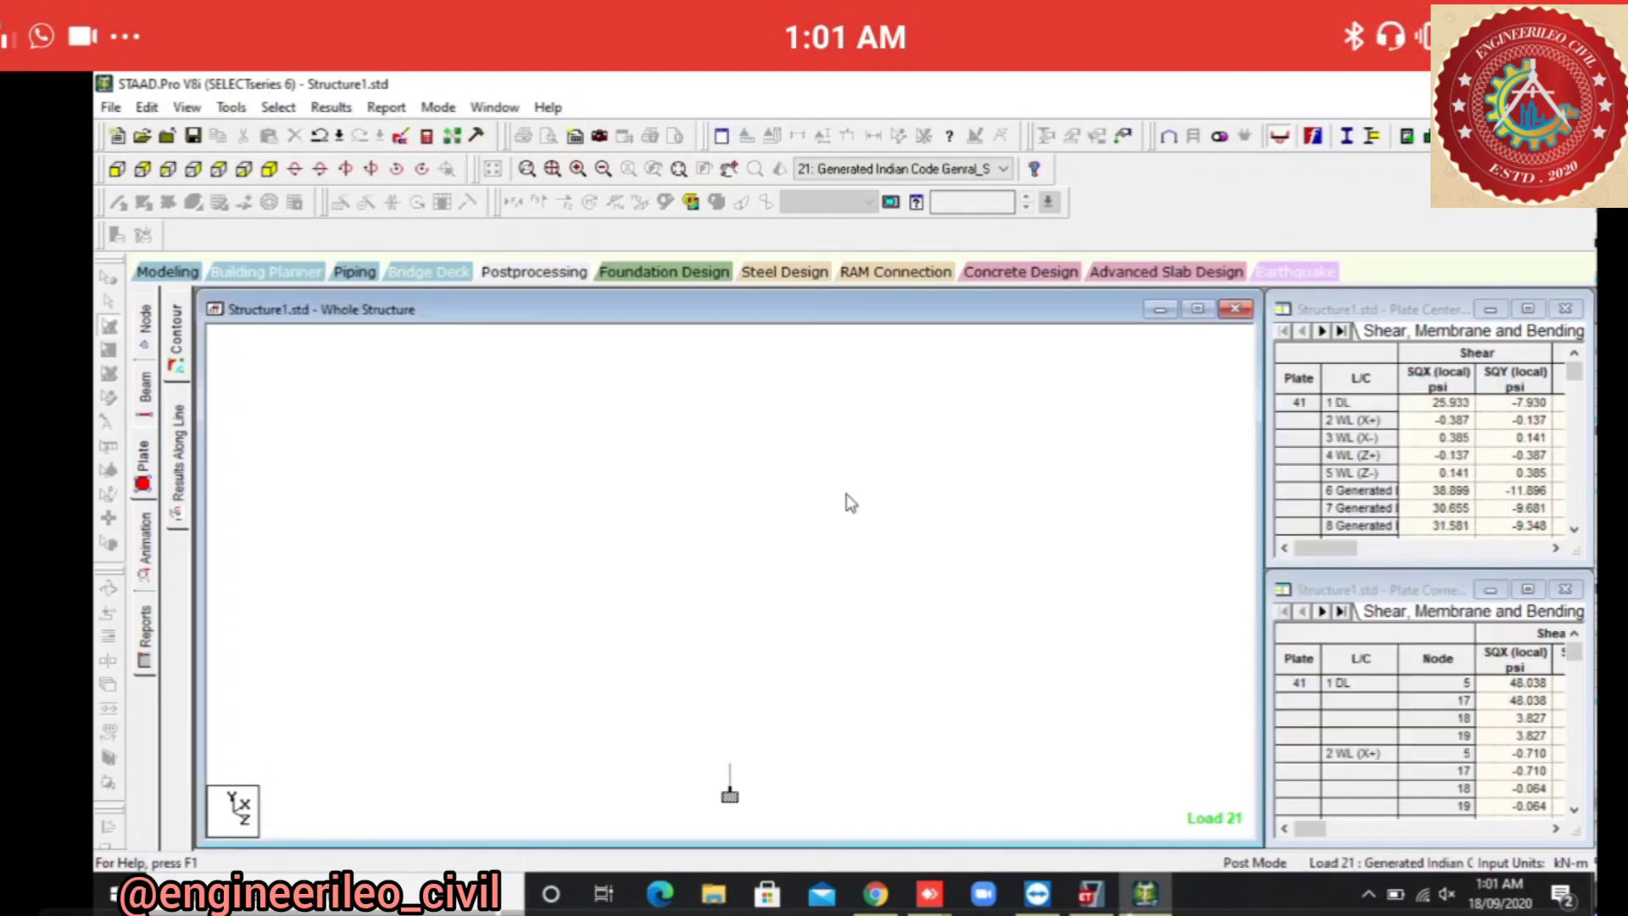
Select all plates of the tank walls and base in the whole structure view.
left_click_drag(447, 357, 1109, 831)
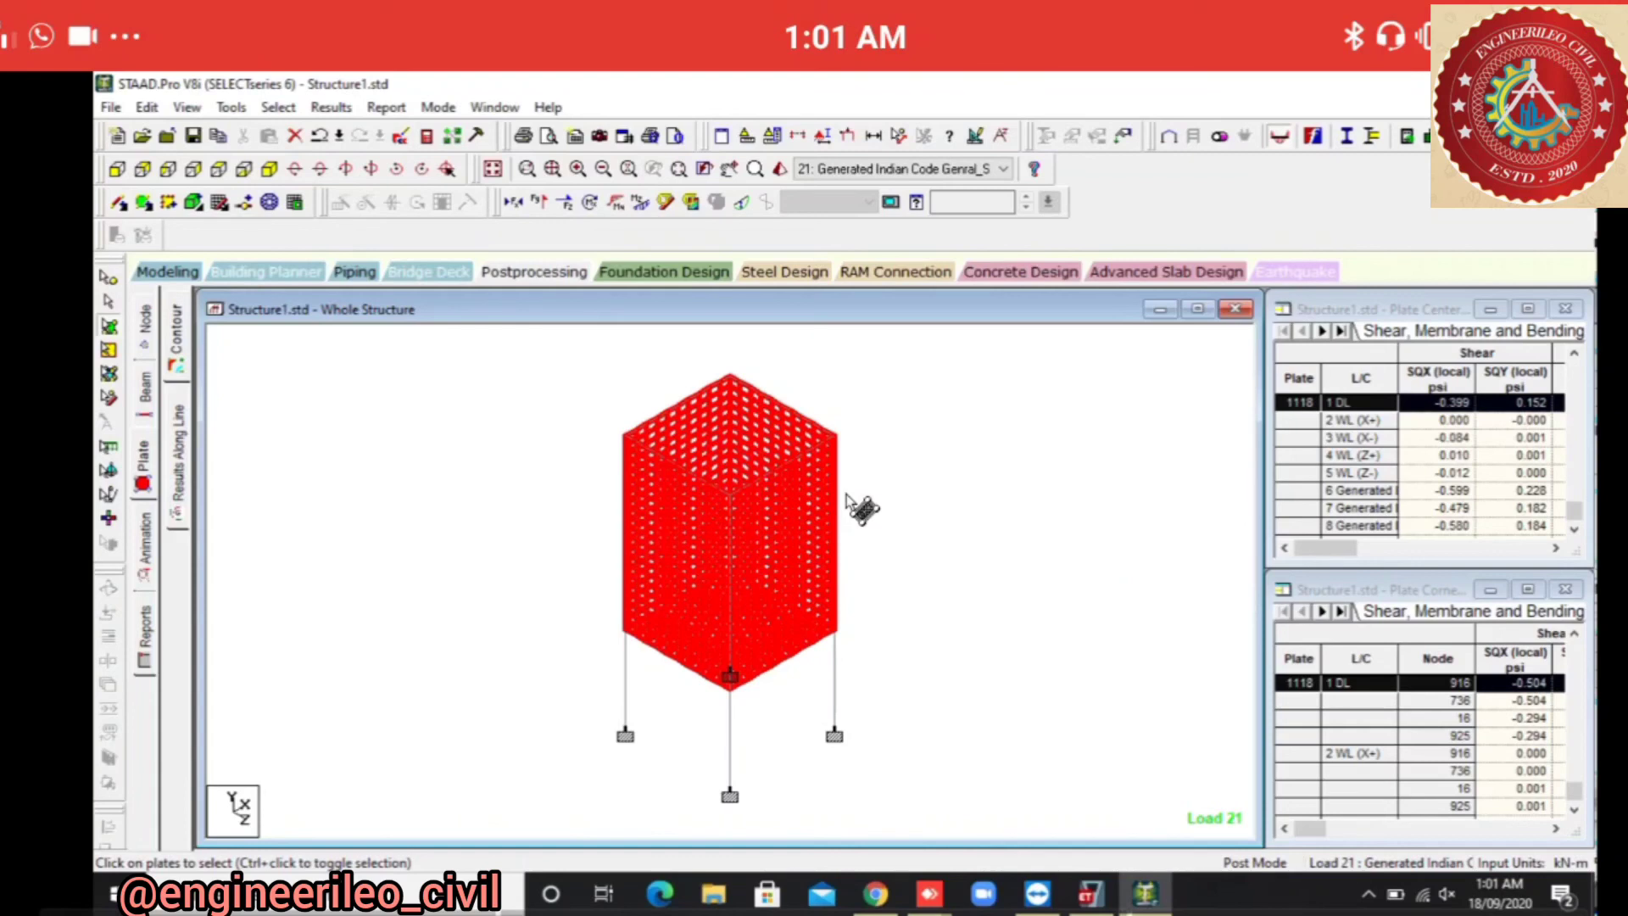